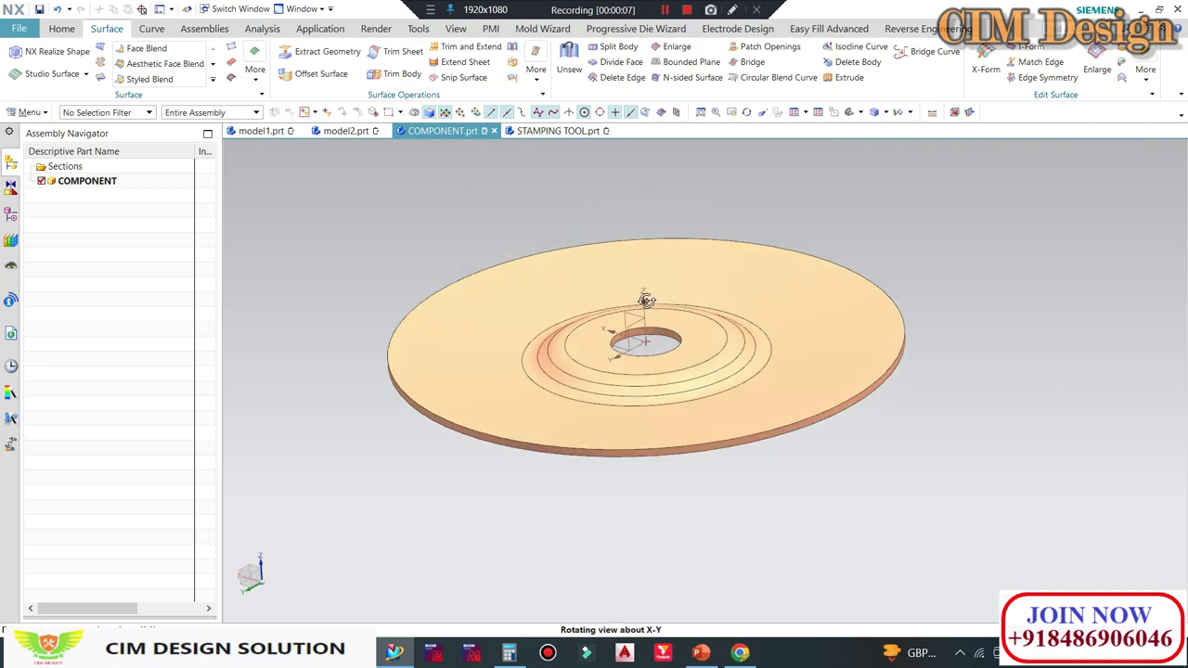
Step: Tilt the washer disc in the COMPONENT part to a new viewing angle
mouse_move(636, 337)
middle_down()
mouse_move(646, 151)
mouse_move(570, 358)
mouse_move(603, 365)
middle_up()
Step: Zoom and orbit the washer disc toward an edge-on side view
scroll(555, 356, up, 3)
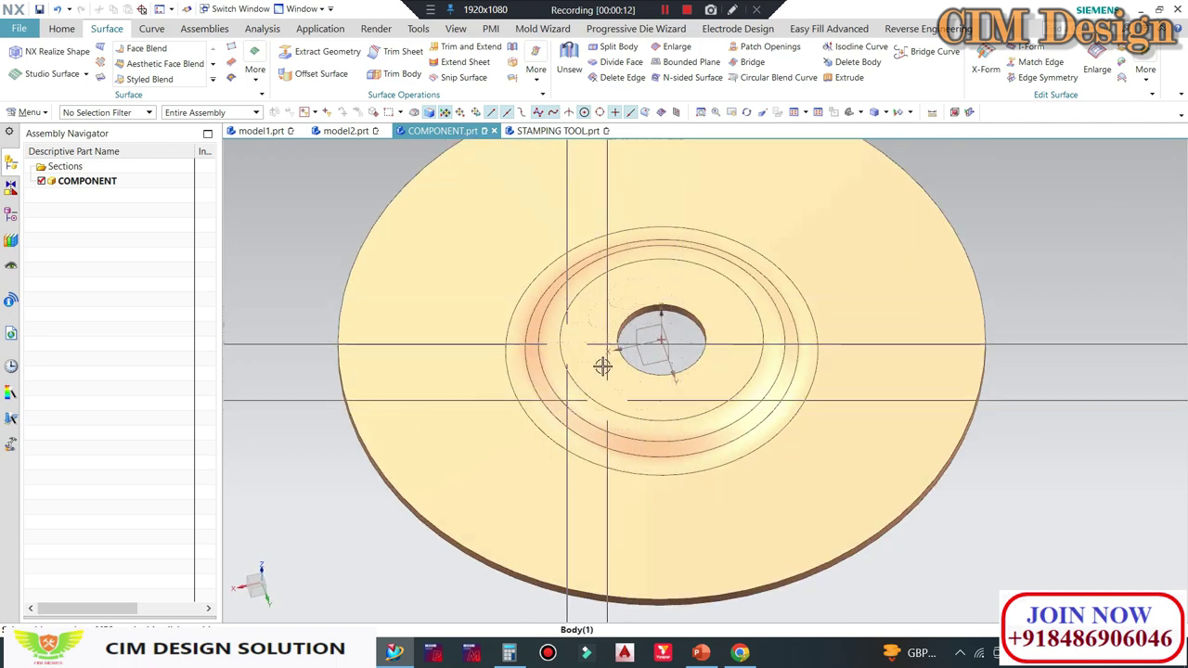
mouse_move(666, 387)
middle_down()
mouse_move(621, 285)
mouse_move(544, 273)
middle_up()
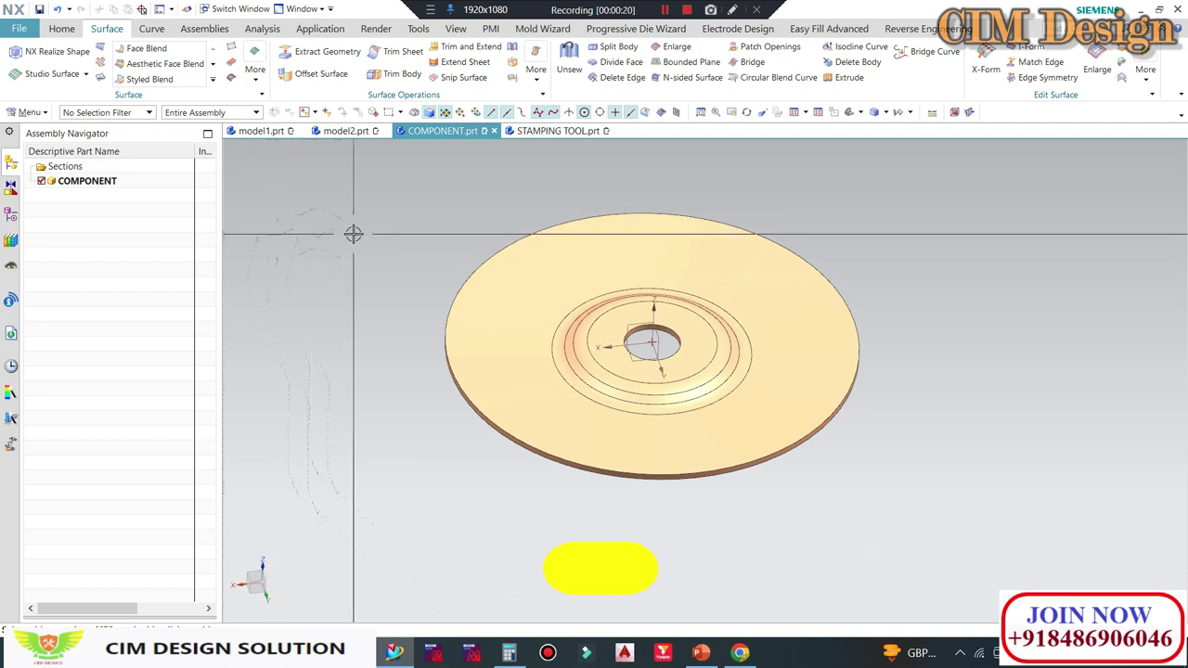
scroll(385, 237, up, 1)
scroll(777, 390, up, 1)
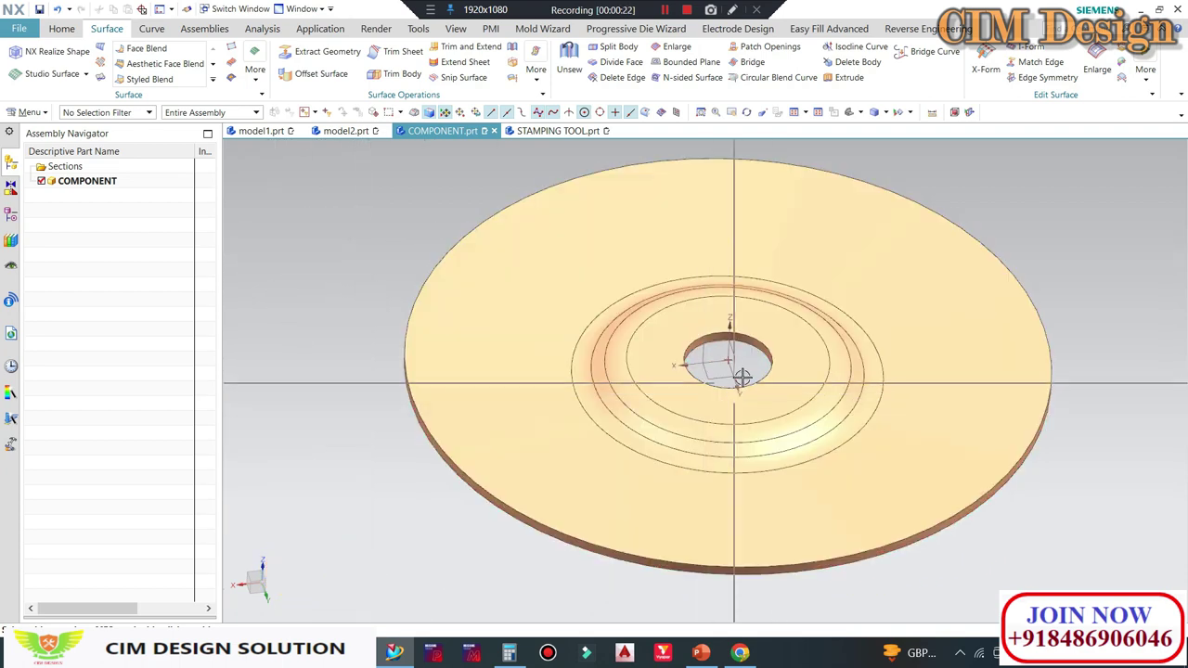
scroll(761, 382, up, 1)
scroll(768, 365, down, 1)
scroll(650, 343, down, 2)
scroll(727, 371, up, 3)
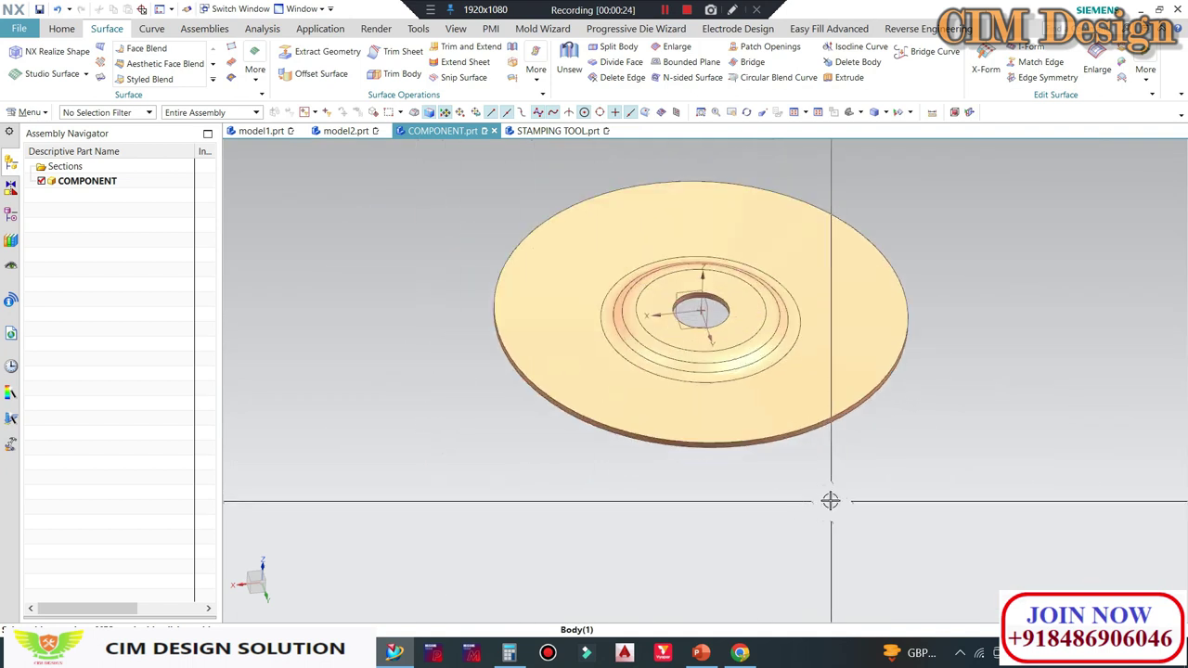
Step: Turn the disc fully edge-on, then bring up the model1 die assembly part
scroll(922, 294, down, 2)
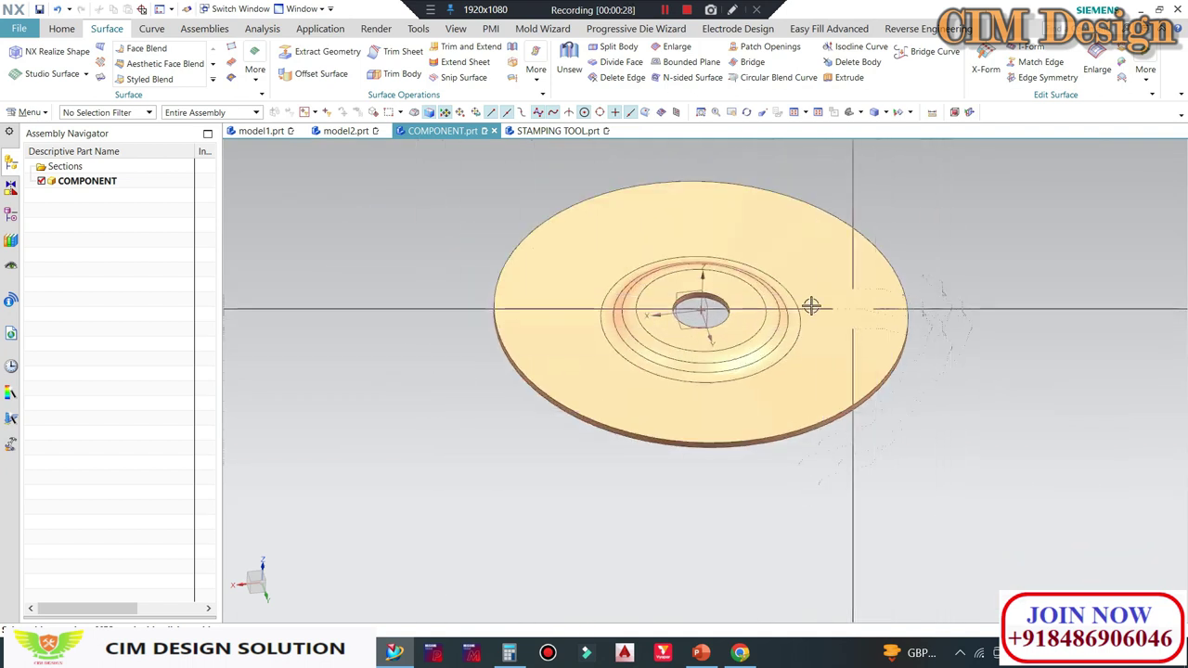
mouse_move(856, 457)
middle_down()
mouse_move(933, 465)
mouse_move(564, 279)
mouse_move(923, 284)
middle_up()
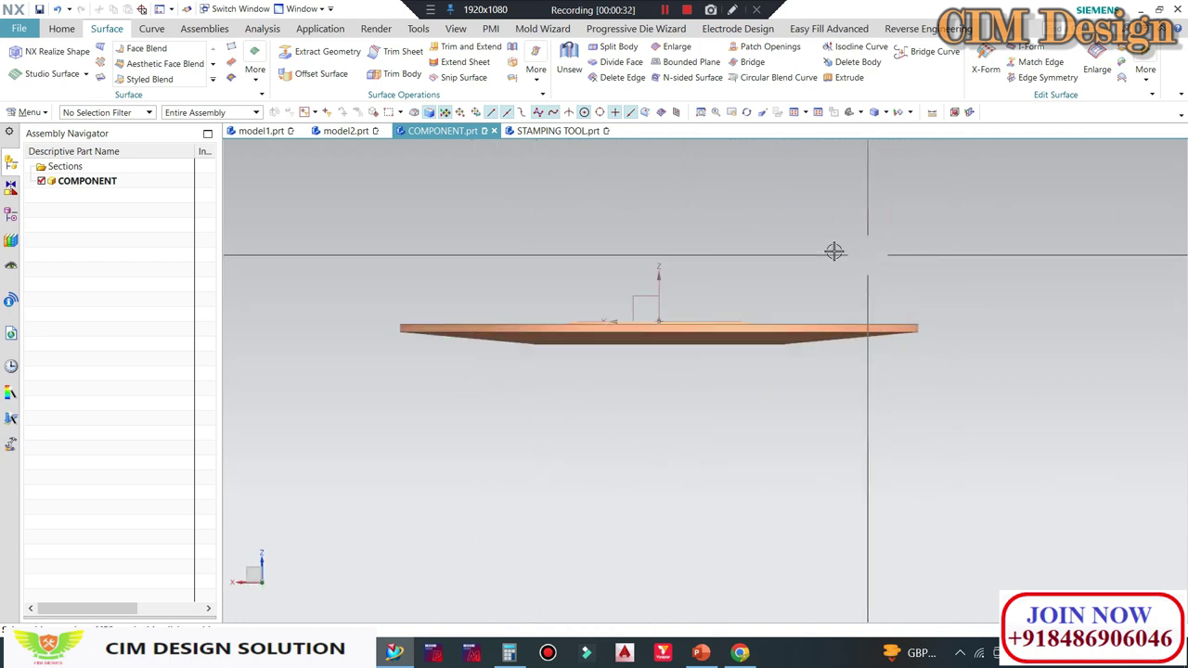
click(261, 130)
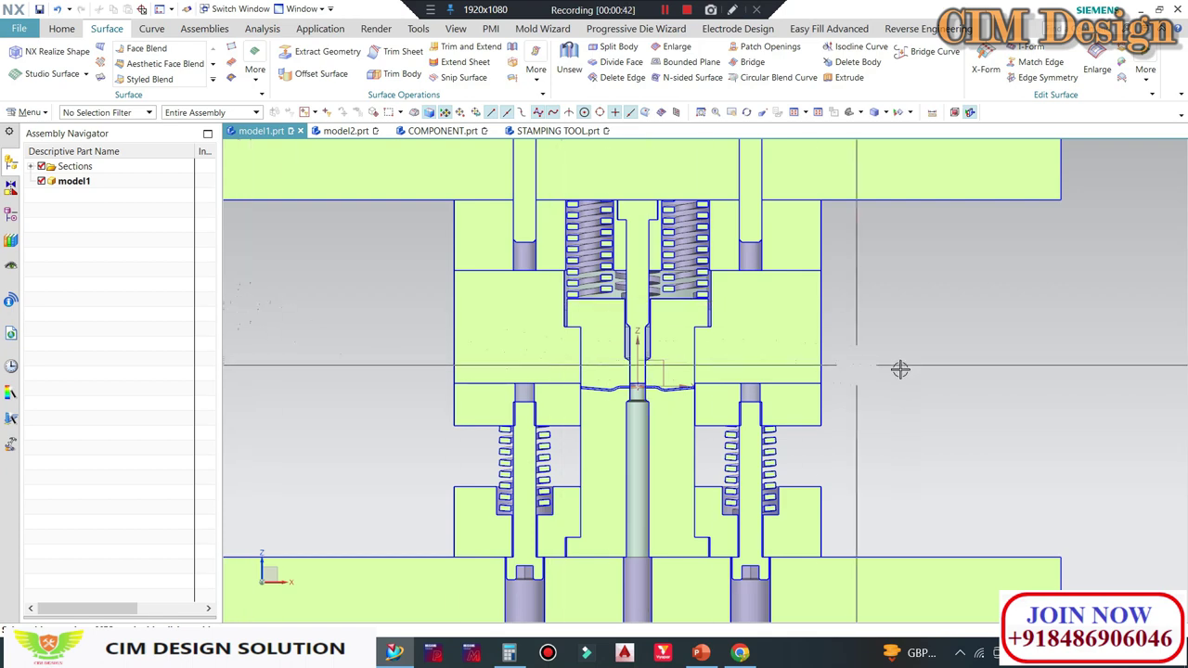
Step: Bring up PowerPoint slide 4, 'What is fit used in press tool?', listing H7 fits
click(702, 654)
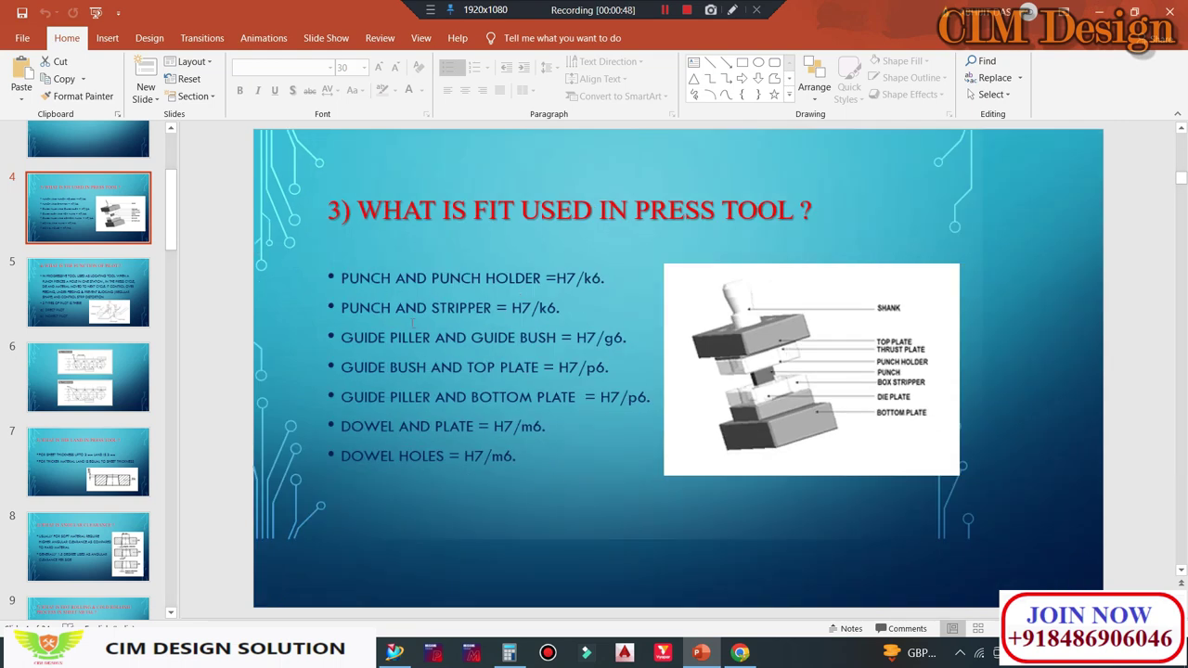
Step: Minimize PowerPoint to return to the model1 sectioned die assembly in NX
click(1102, 13)
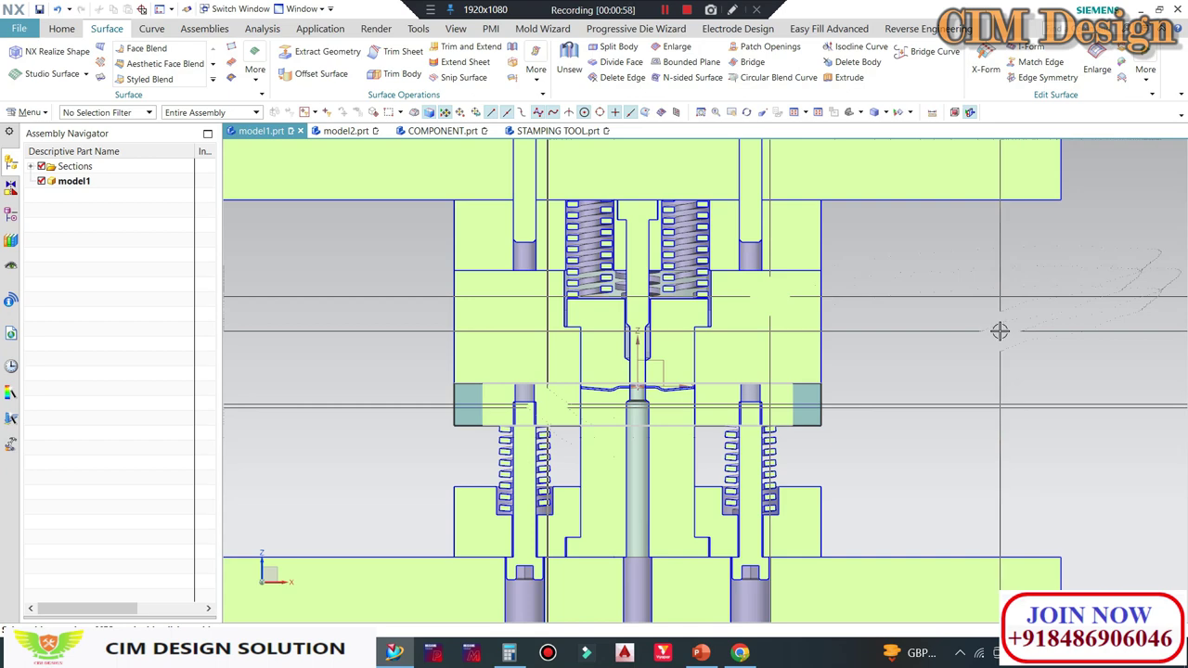
Step: Select Section 1 of the die assembly and zoom in on it
click(636, 411)
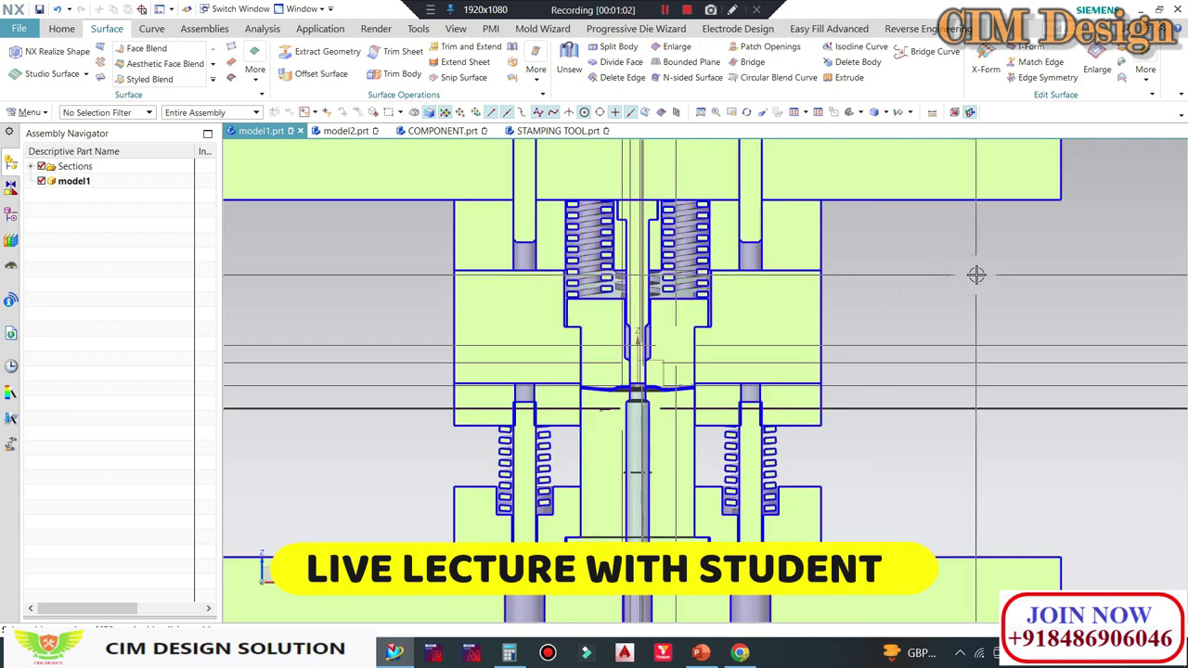
scroll(684, 403, up, 1)
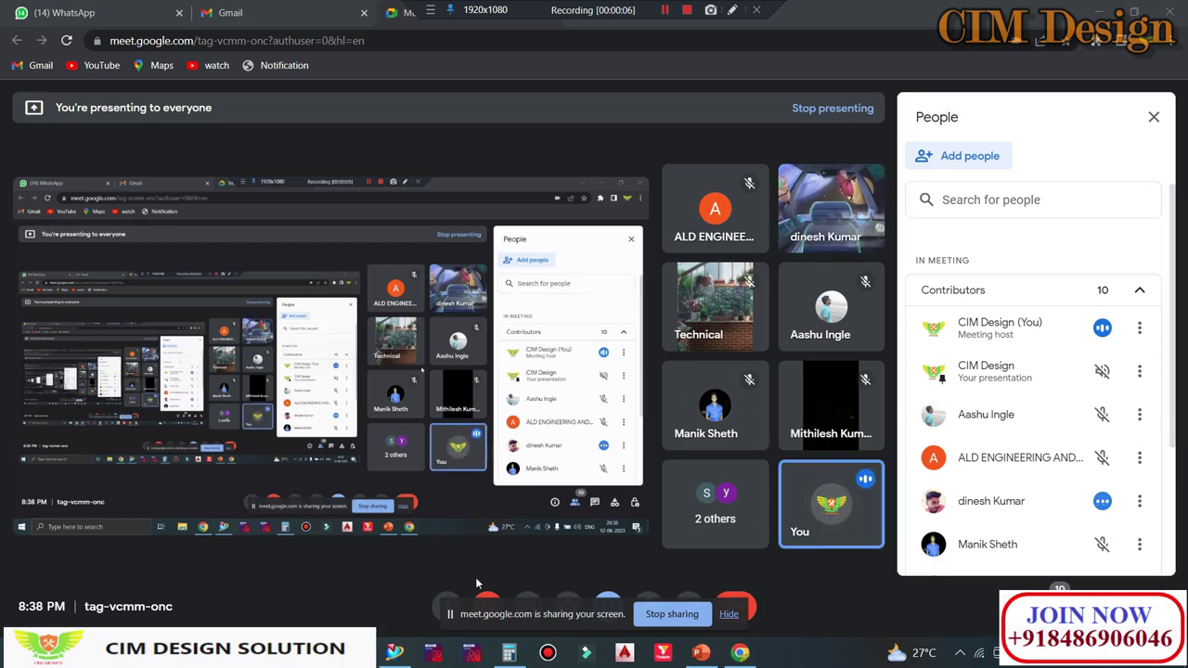
Step: Back in NX, select the die's top plate, then switch to the model2 part
click(393, 655)
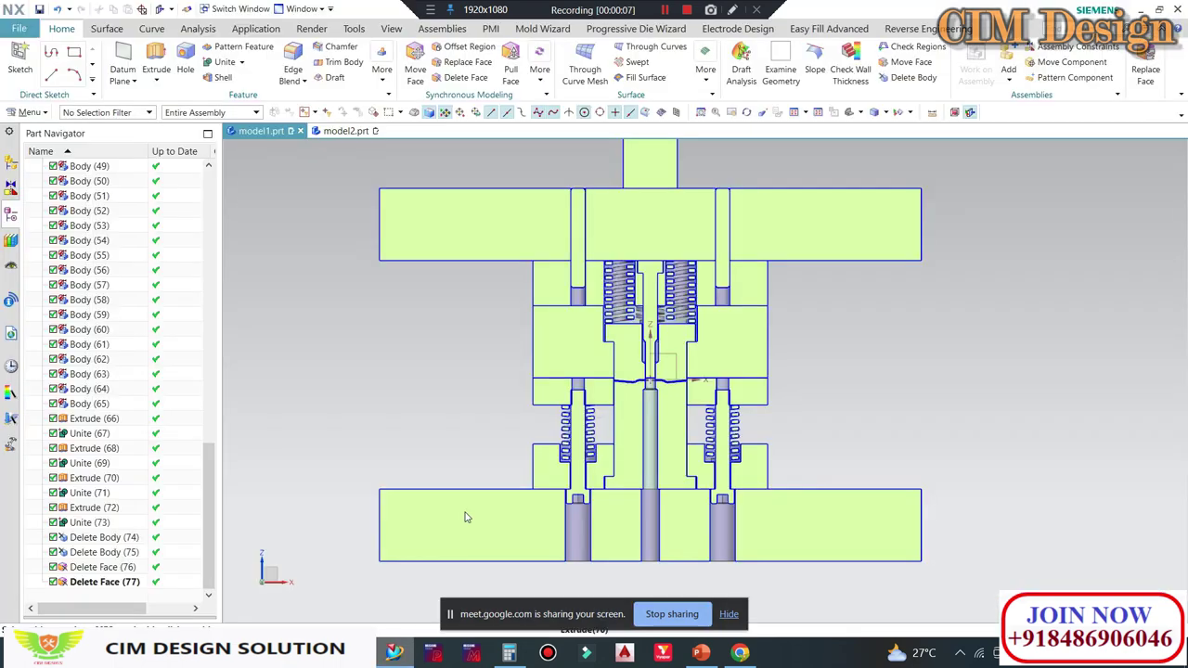
click(418, 218)
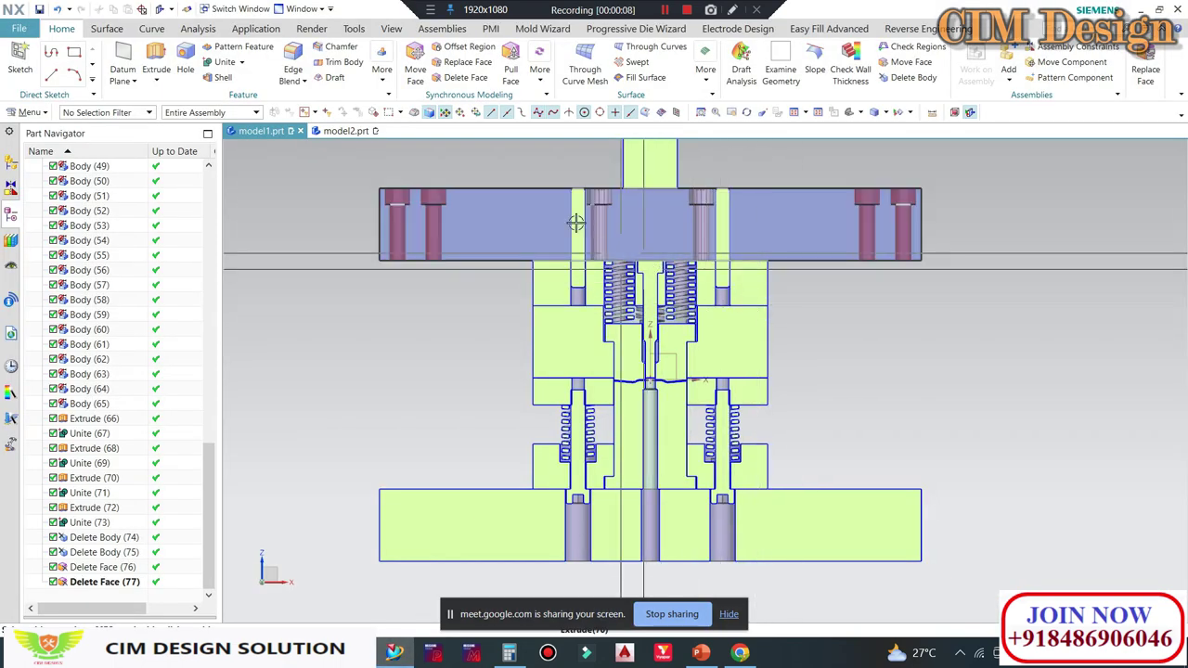
click(345, 130)
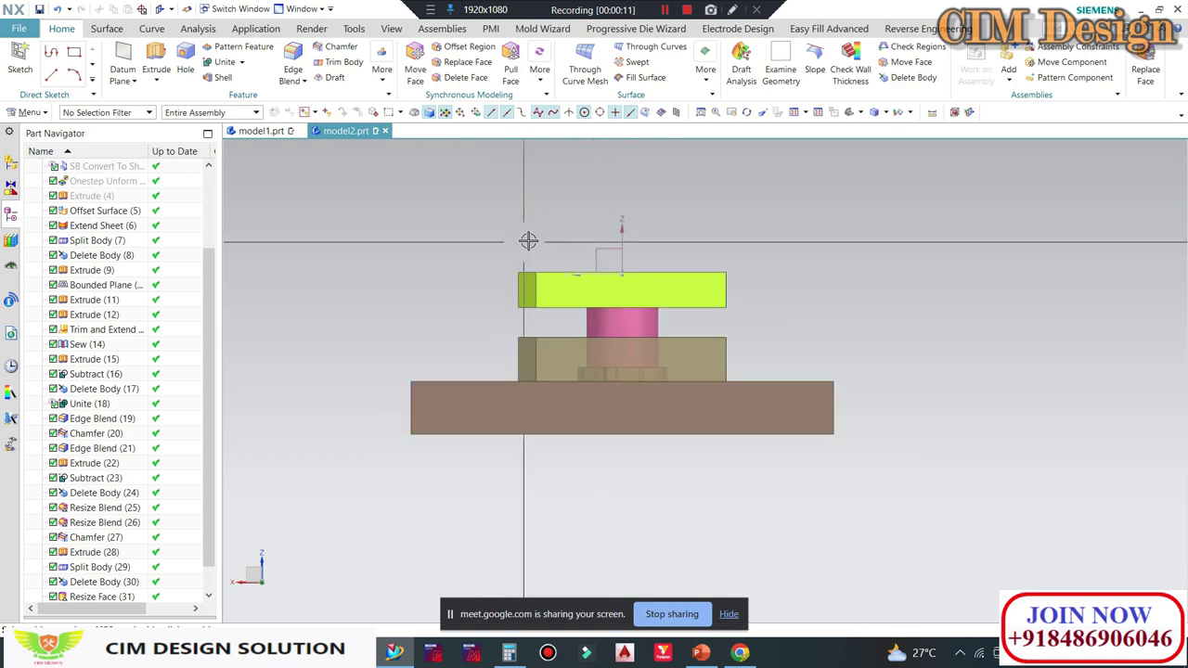
Step: Show model2 in trimetric view and start a new millimetre Model part, model3.prt
key(Home)
scroll(545, 266, up, 2)
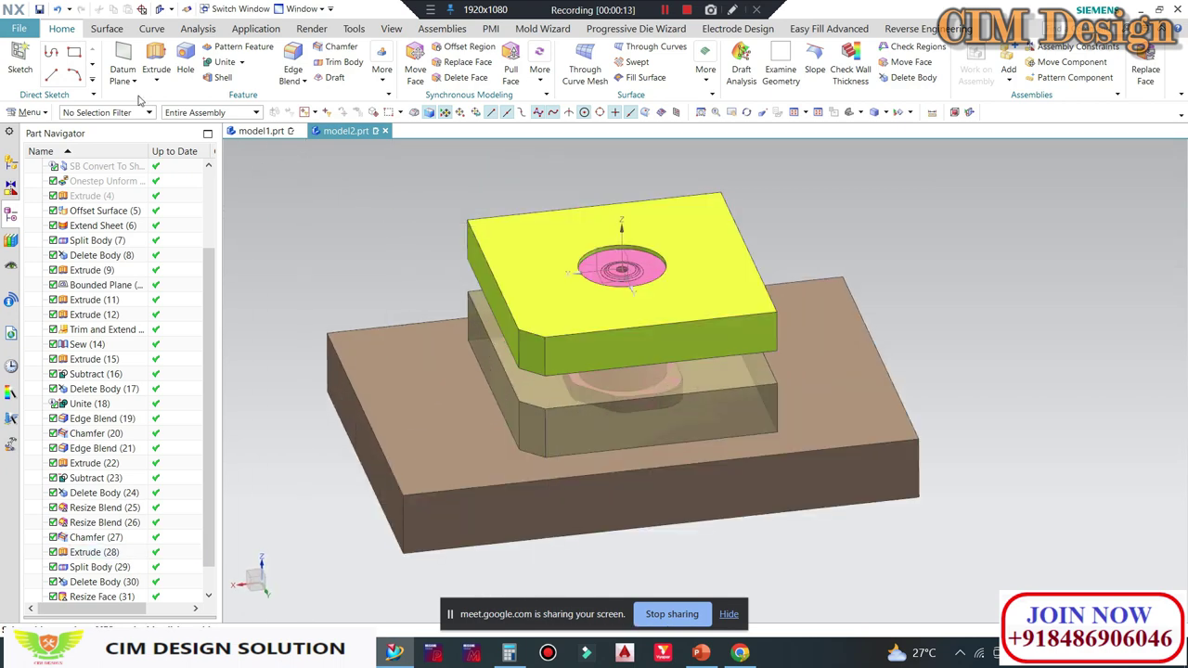
click(15, 29)
click(45, 49)
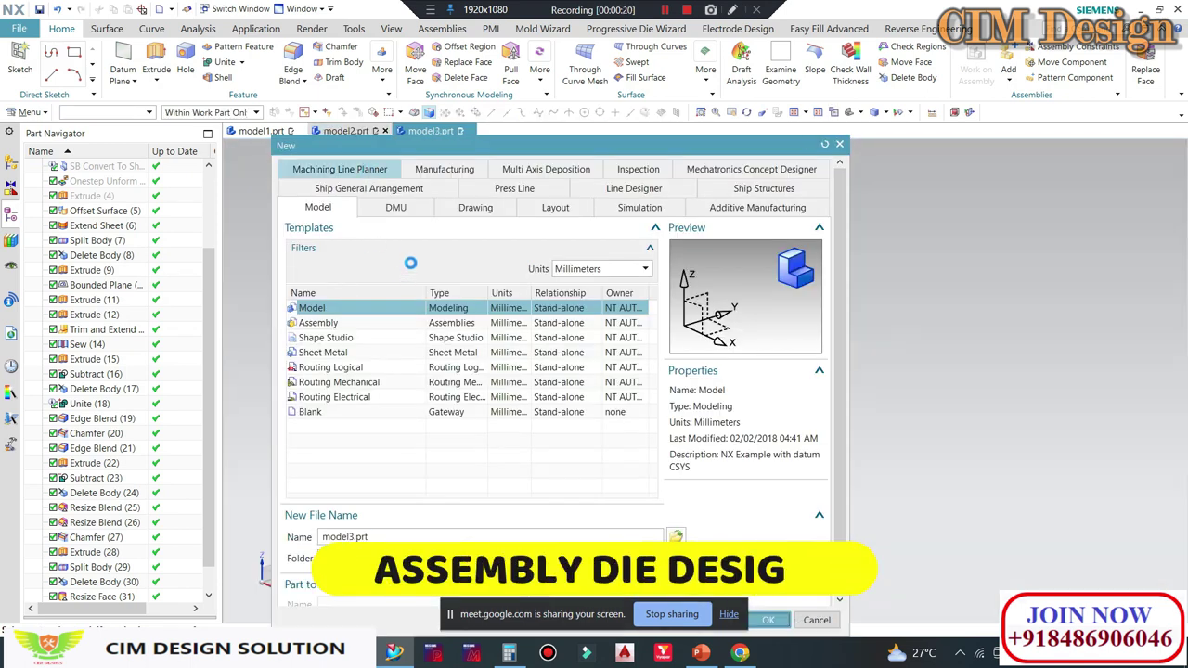
Step: Create the empty model3 part and import the COMPONENT STAMP WASHER Parasolid, fitted to view
key(Return)
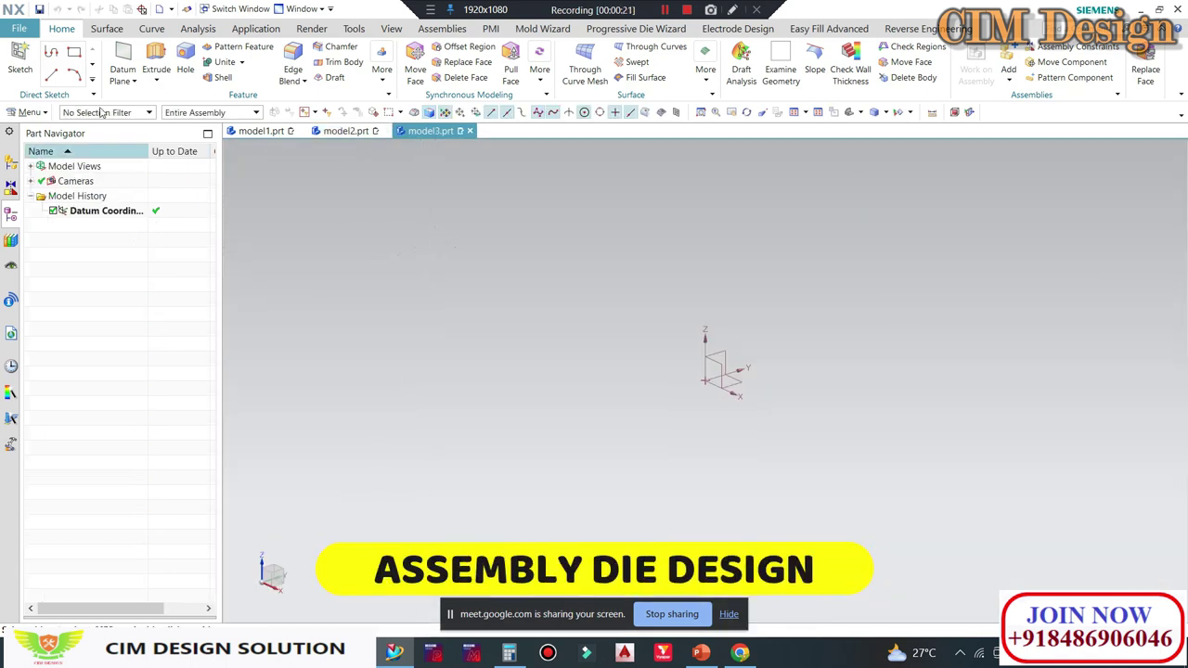
click(18, 30)
click(80, 186)
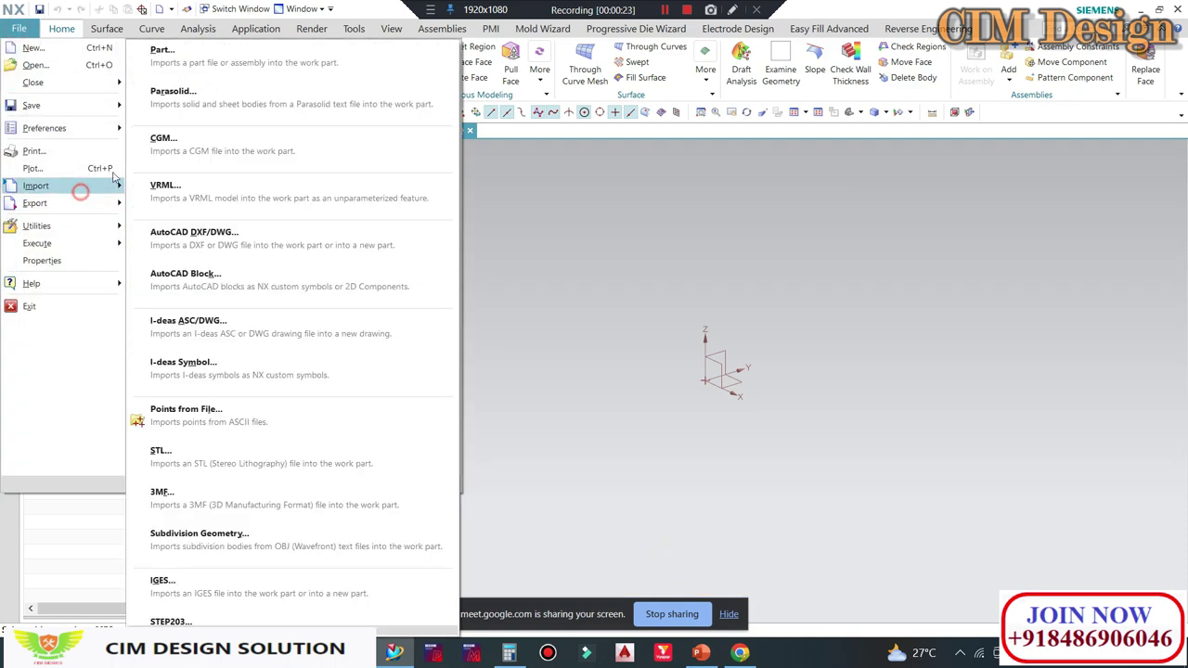
click(198, 96)
click(444, 171)
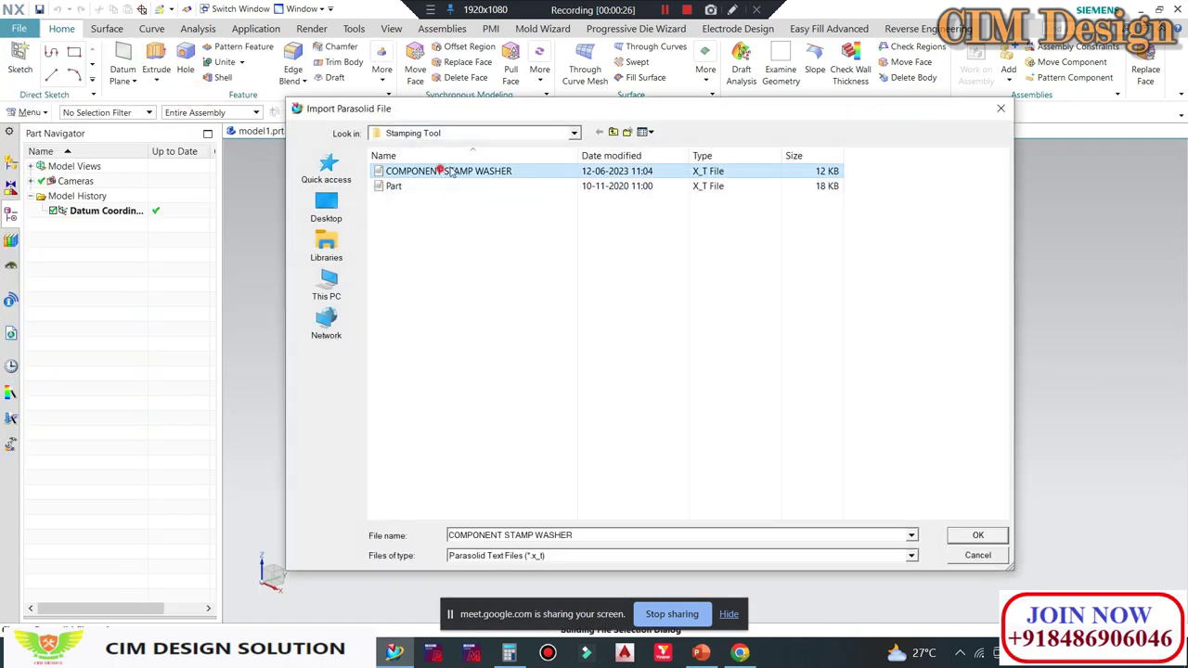
click(977, 536)
key(ctrl+f)
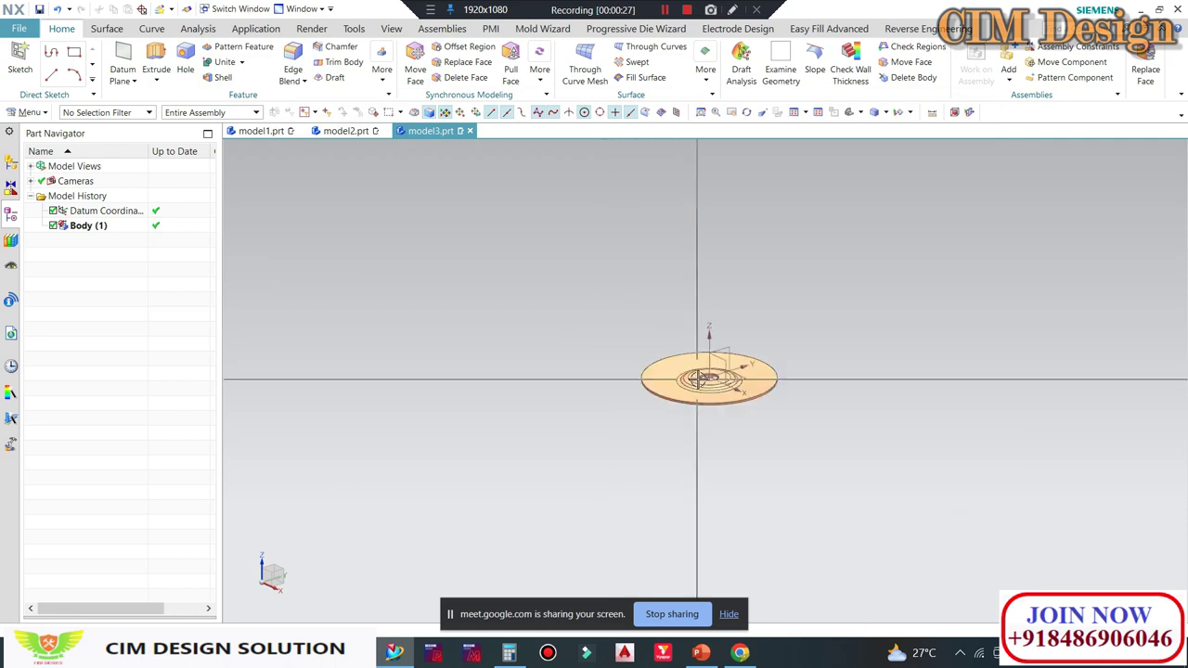
Step: Orbit, zoom and pan the imported washer to see it top-down, edge-on and obliquely
mouse_move(668, 371)
middle_down()
mouse_move(641, 334)
mouse_move(619, 379)
middle_up()
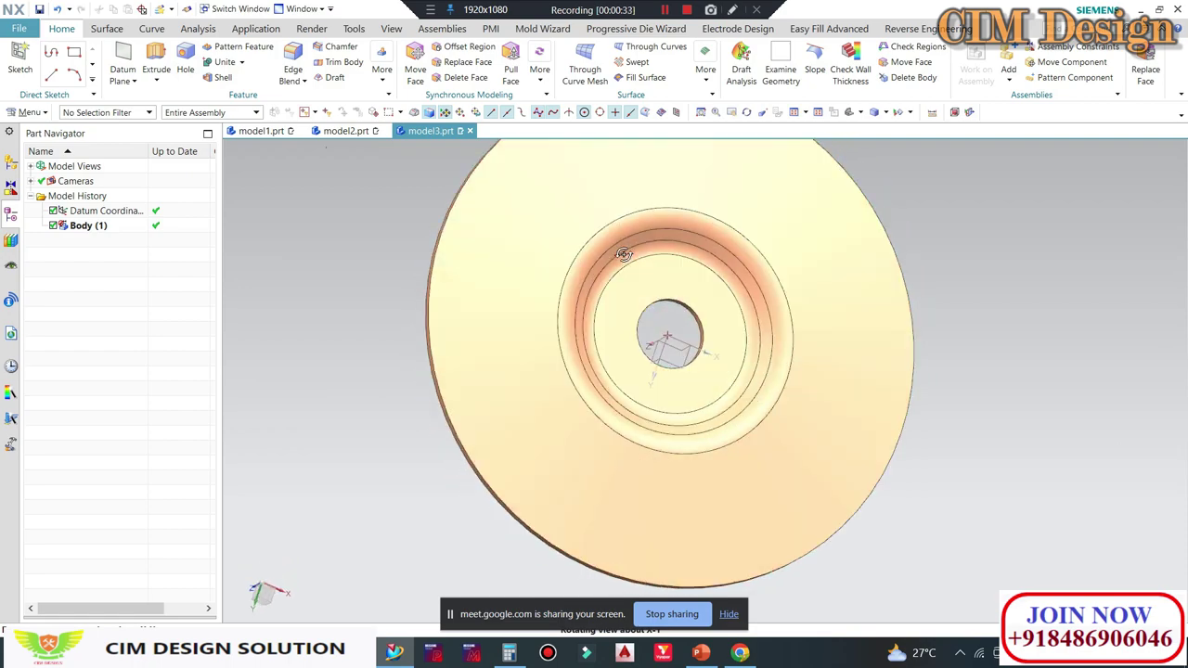
mouse_move(620, 379)
middle_down()
mouse_move(616, 241)
mouse_move(644, 368)
mouse_move(575, 202)
mouse_move(827, 361)
mouse_move(794, 286)
middle_up()
scroll(703, 273, up, 5)
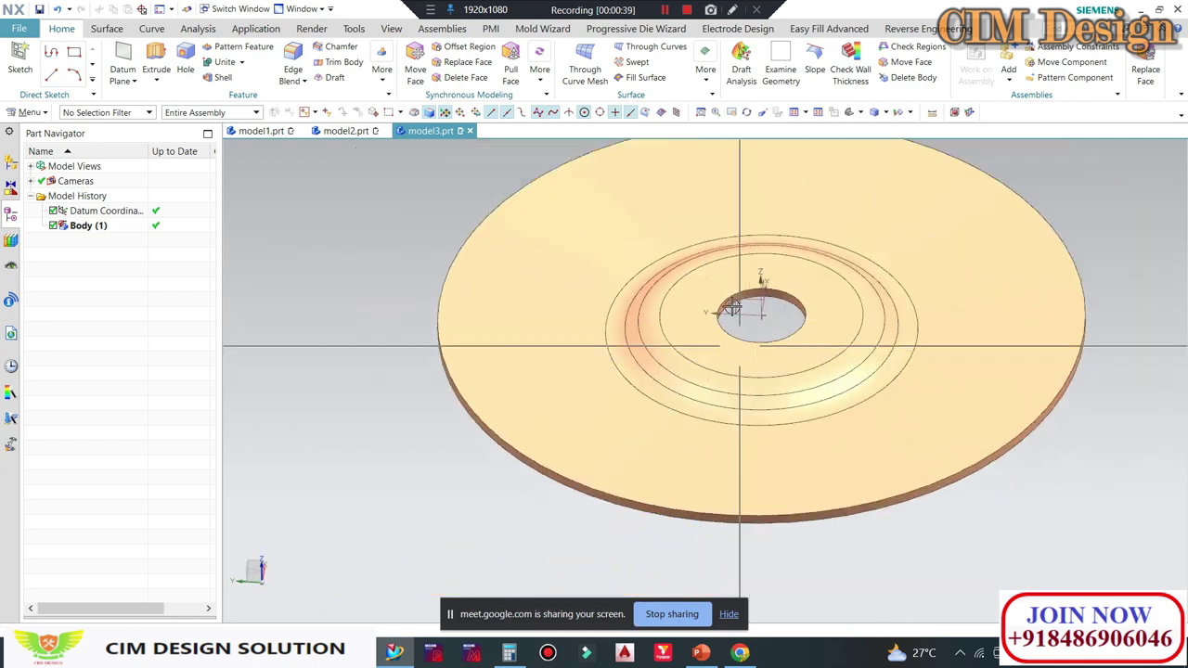
scroll(765, 242, down, 2)
shift+middle_drag(765, 243, 706, 224)
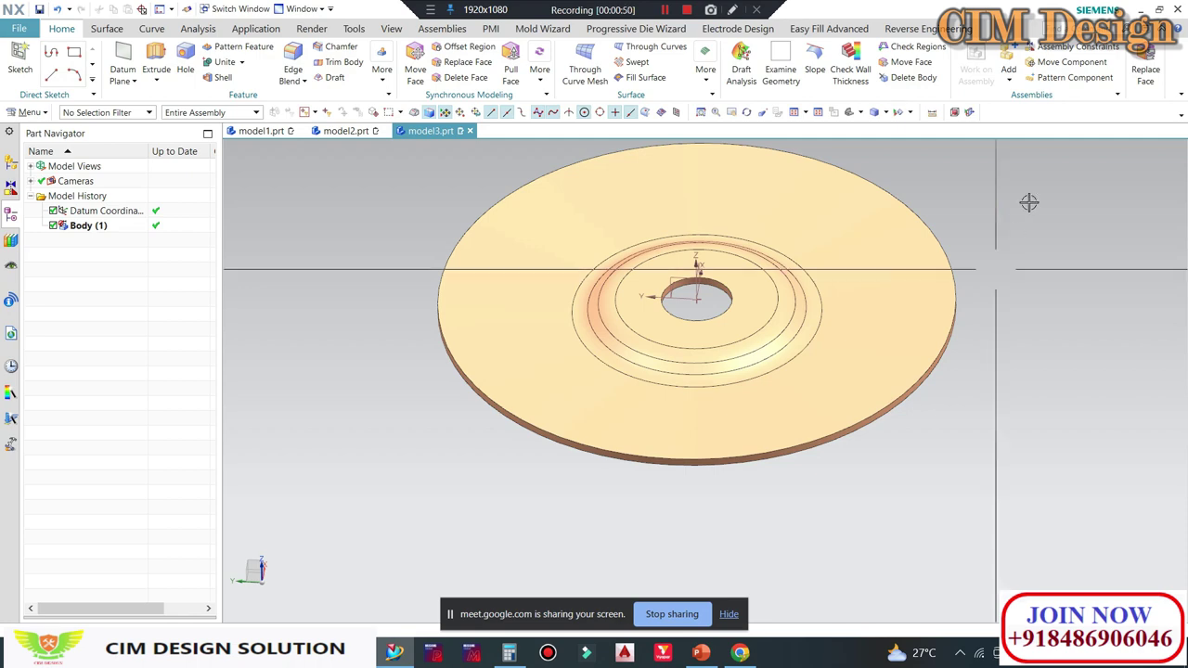
mouse_move(1029, 203)
middle_down()
mouse_move(544, 215)
mouse_move(909, 192)
middle_up()
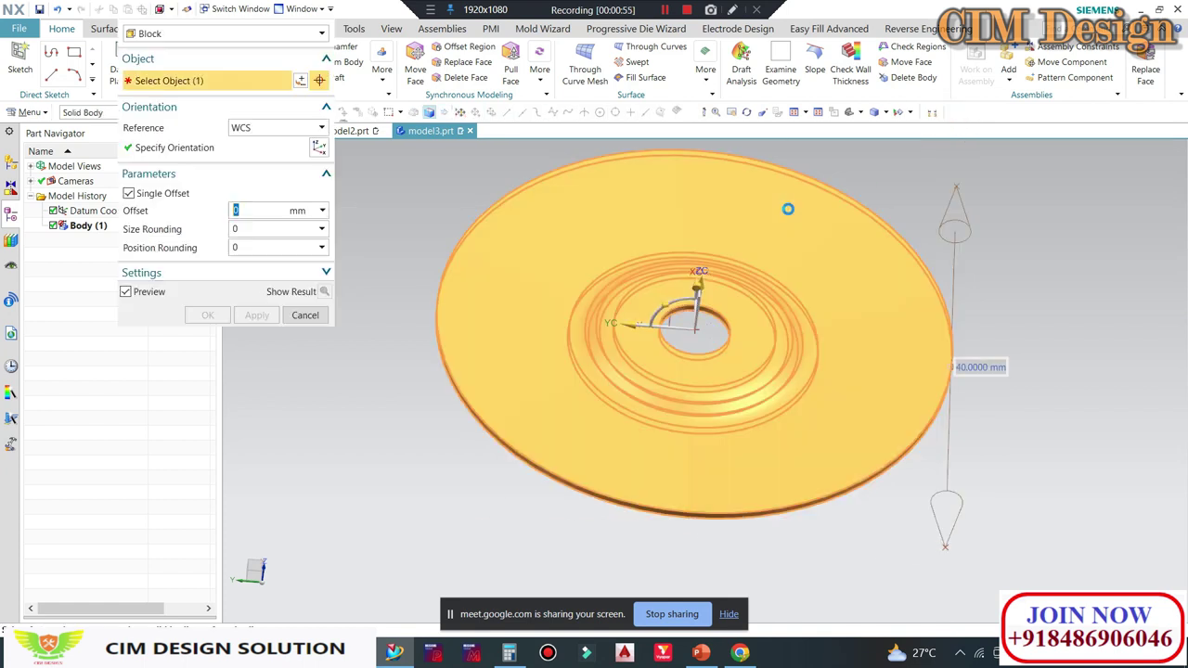
Step: Pick the washer for a bounding block, cancel it, then select the disc body
click(788, 208)
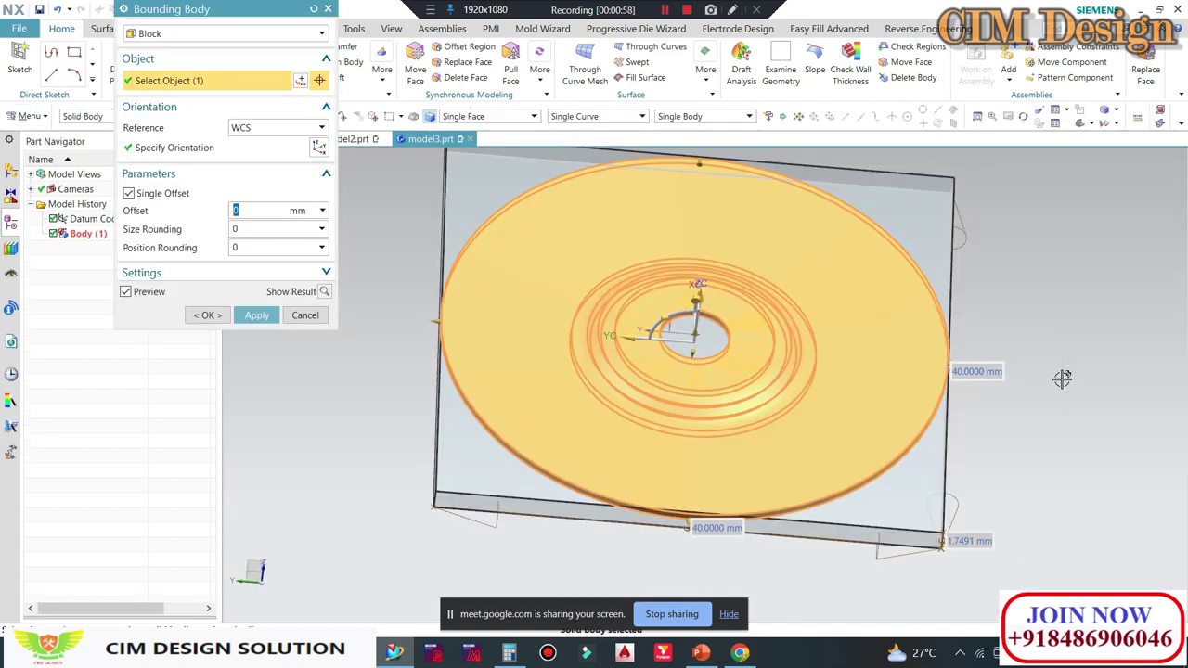
click(304, 315)
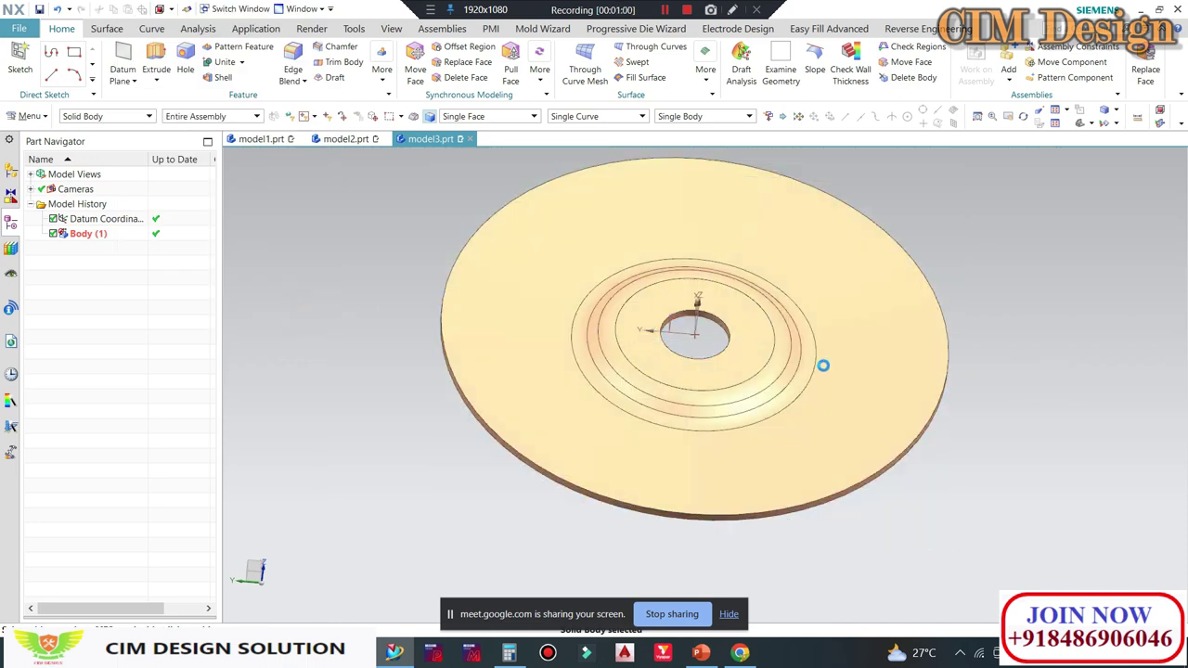
click(777, 318)
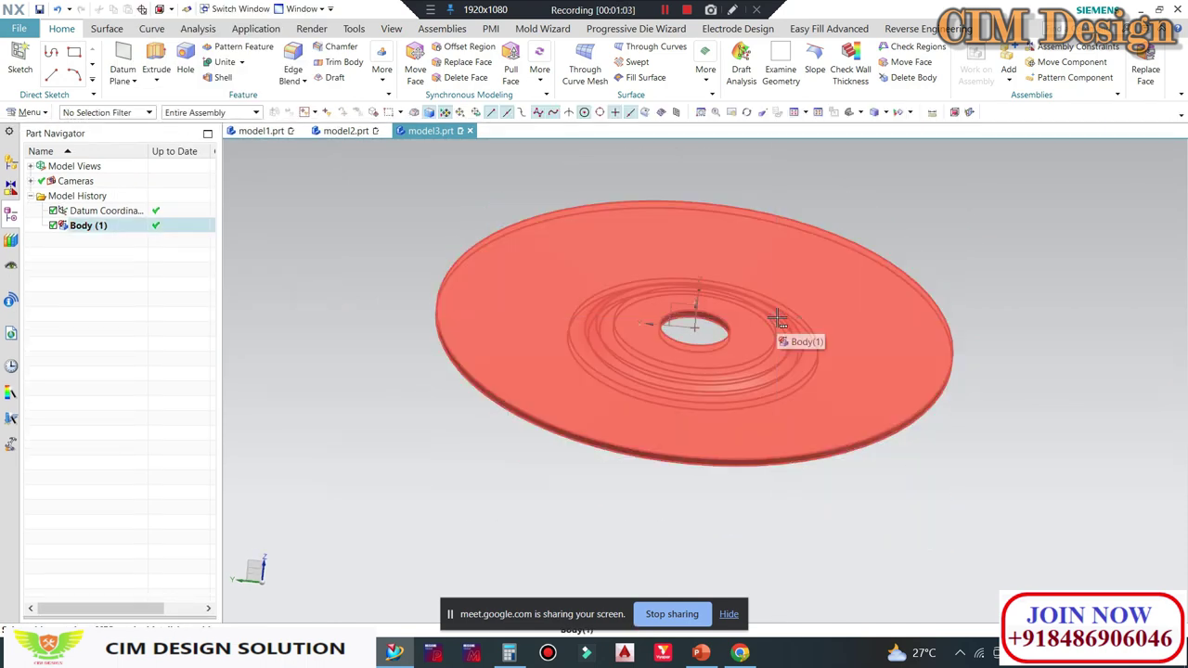
Step: Measure the sheet thickness at the centre-hole rim as 0.6 mm, then close the measurement
key(Escape)
middle_drag(737, 213, 458, 99)
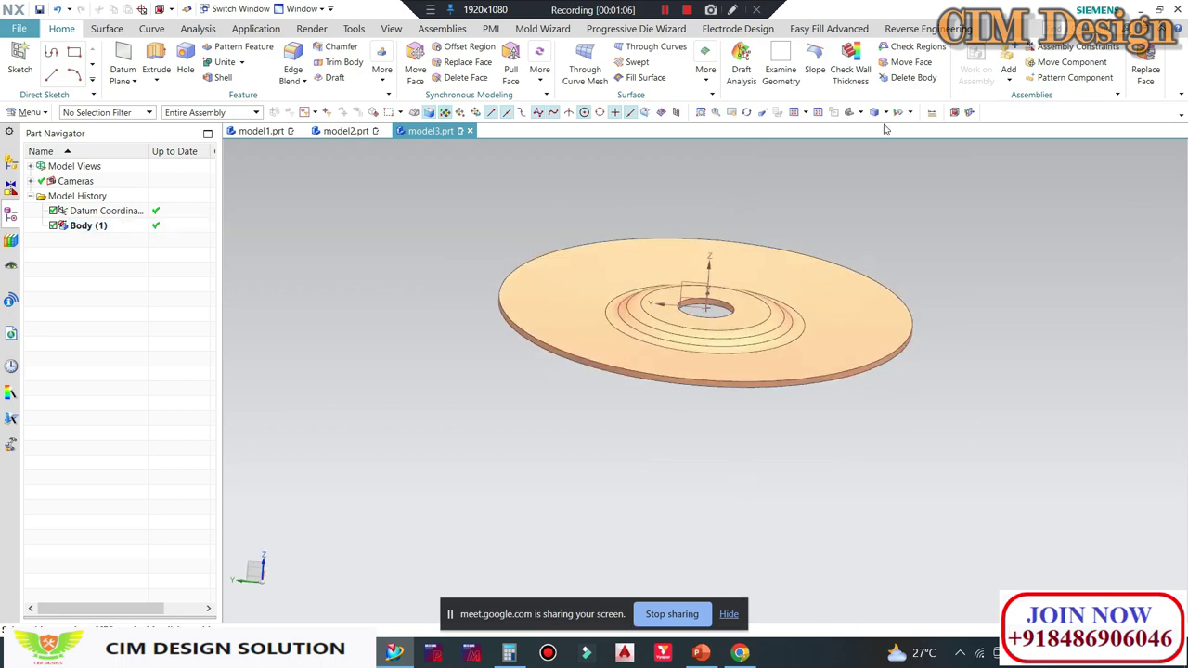
scroll(716, 325, up, 2)
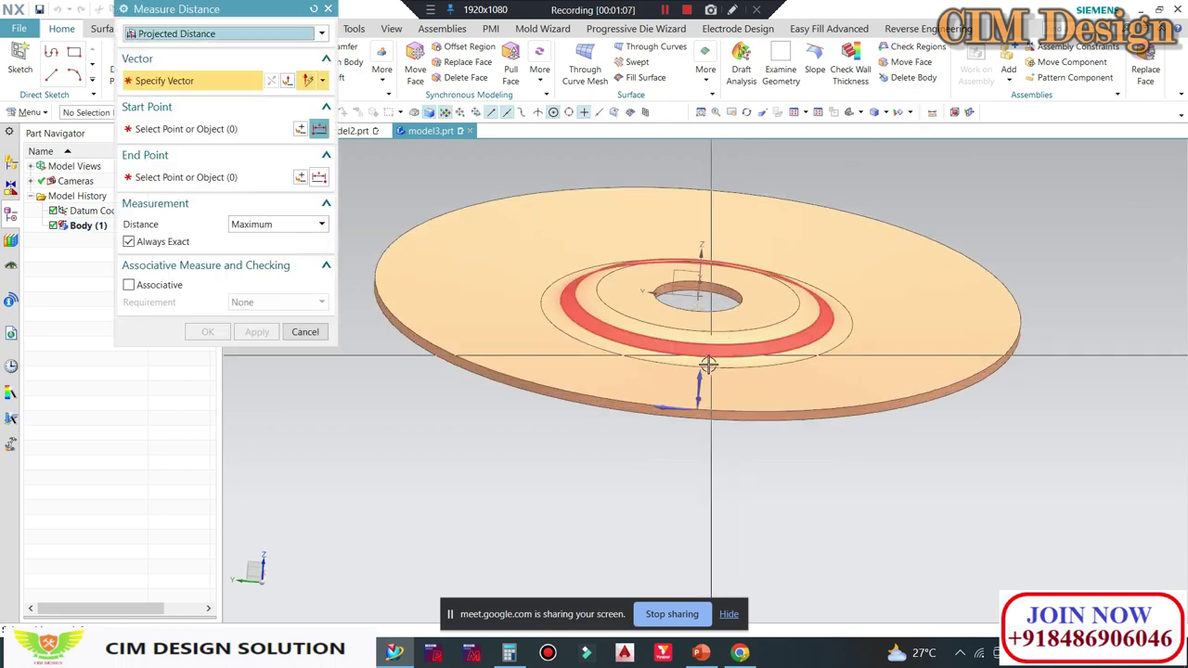
scroll(717, 348, up, 1)
scroll(733, 349, up, 2)
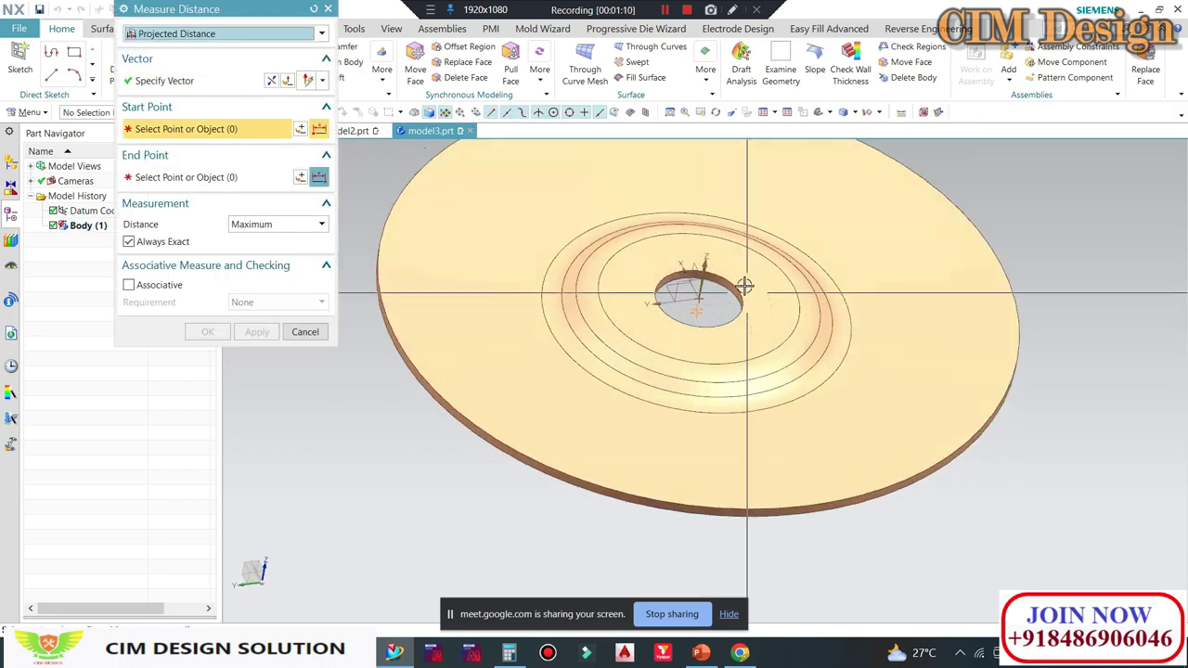
scroll(724, 315, up, 3)
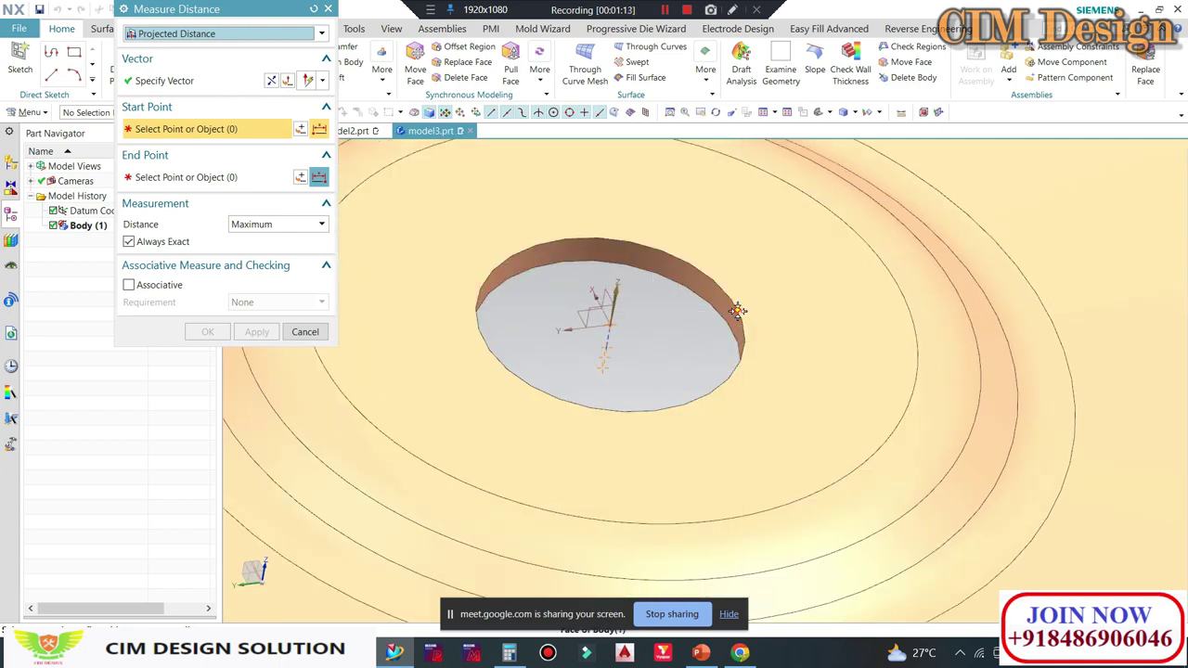
click(734, 334)
click(737, 322)
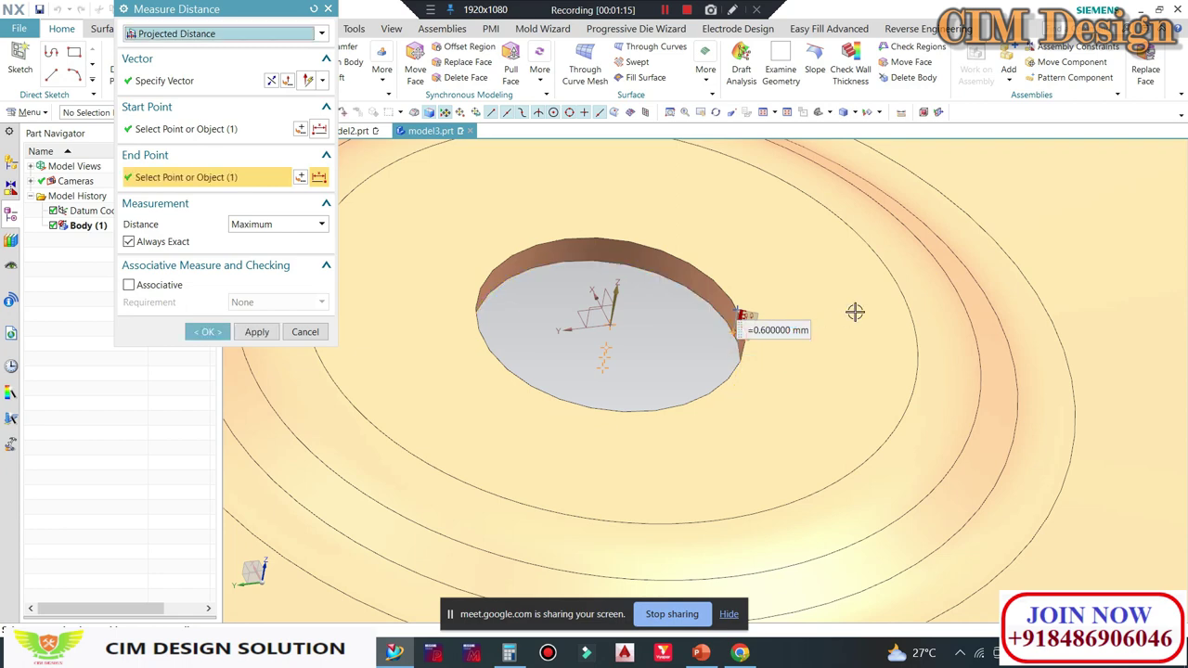
click(314, 332)
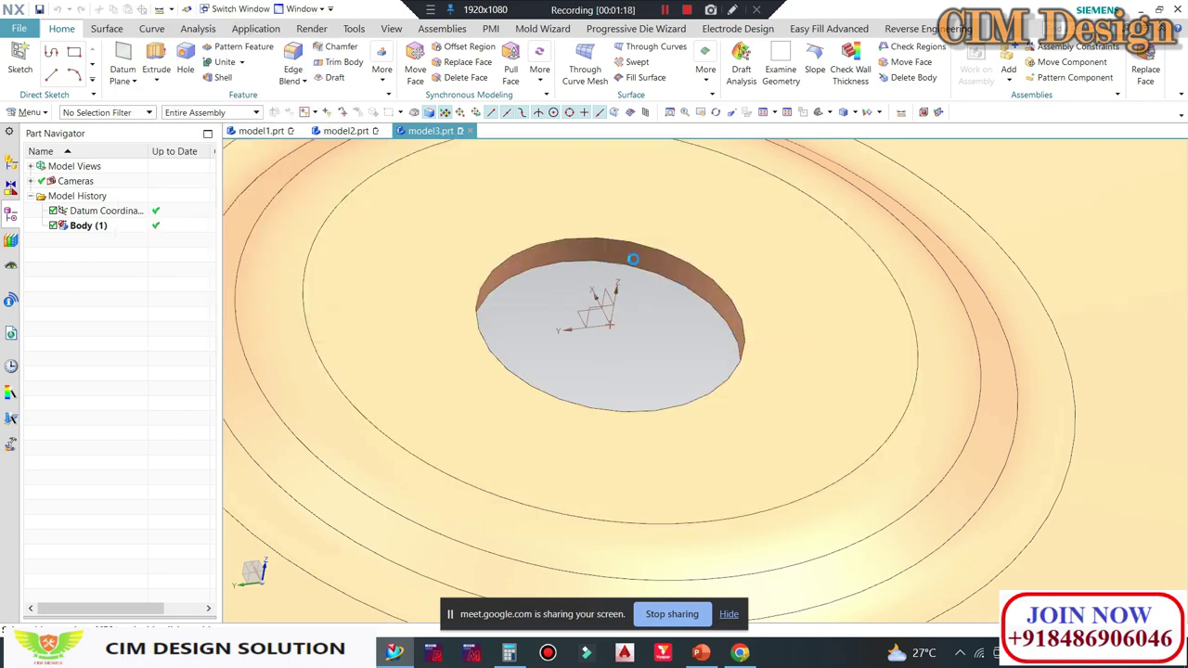
scroll(633, 260, down, 3)
Step: Zoom out, orbit the disc to a tilted oblique view, and fit it in the window
scroll(633, 260, down, 3)
mouse_move(633, 260)
middle_down()
mouse_move(611, 286)
mouse_move(644, 236)
mouse_move(632, 207)
mouse_move(504, 247)
mouse_move(363, 198)
mouse_move(366, 183)
mouse_move(395, 201)
mouse_move(373, 192)
middle_up()
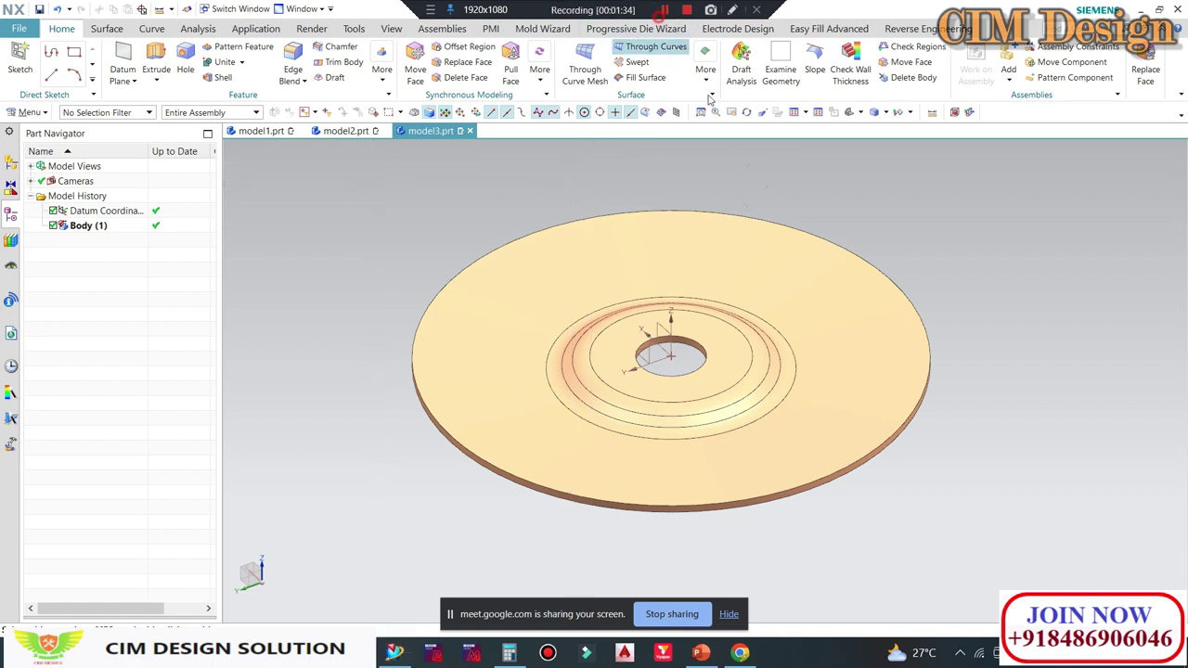
mouse_move(958, 242)
middle_down()
mouse_move(365, 247)
mouse_move(322, 292)
middle_up()
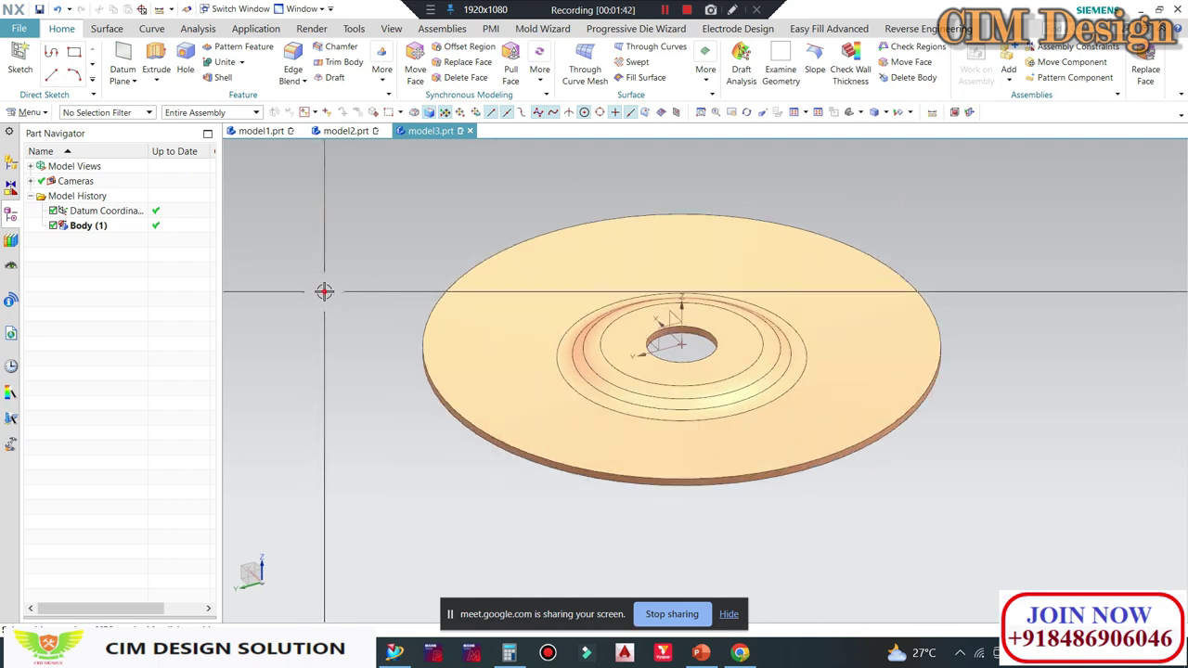
key(ctrl+f)
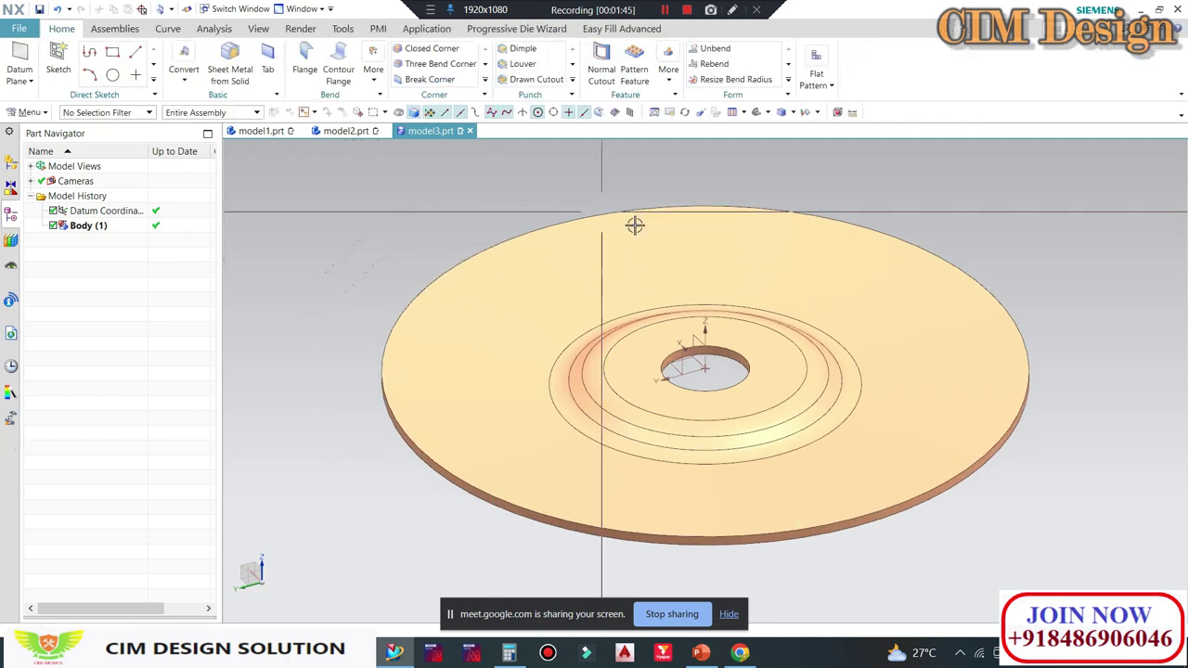
Step: Convert the disc to sheet metal with the inner flat ring as base face, then switch to Google Meet
scroll(640, 228, up, 2)
click(183, 69)
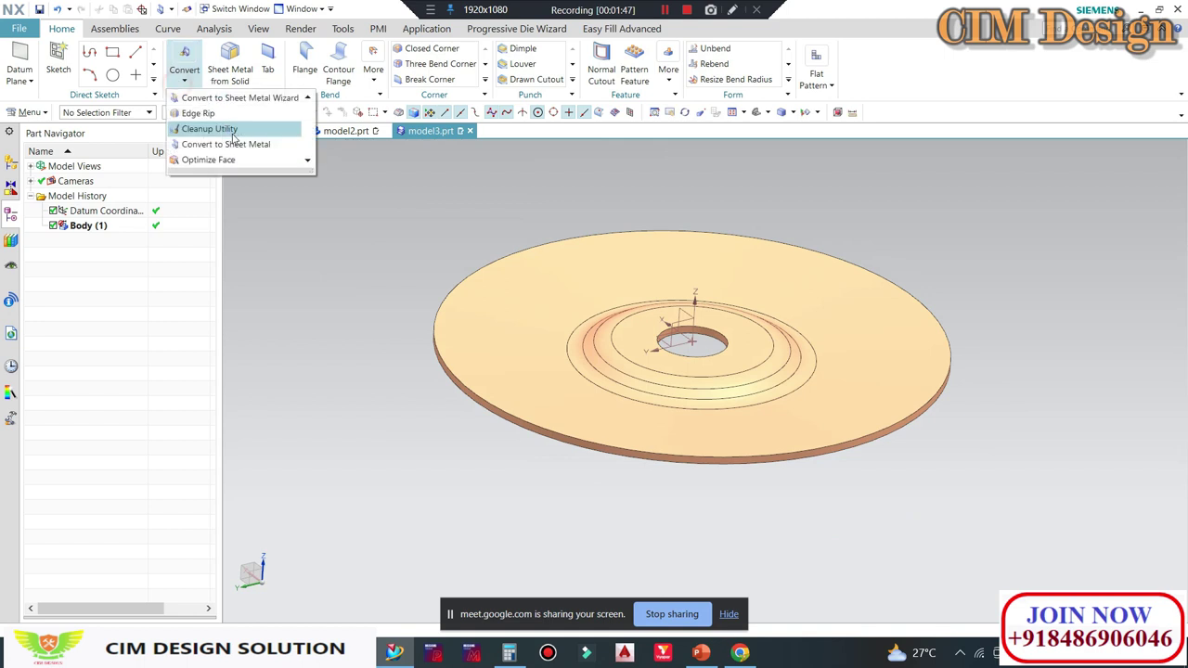
click(223, 145)
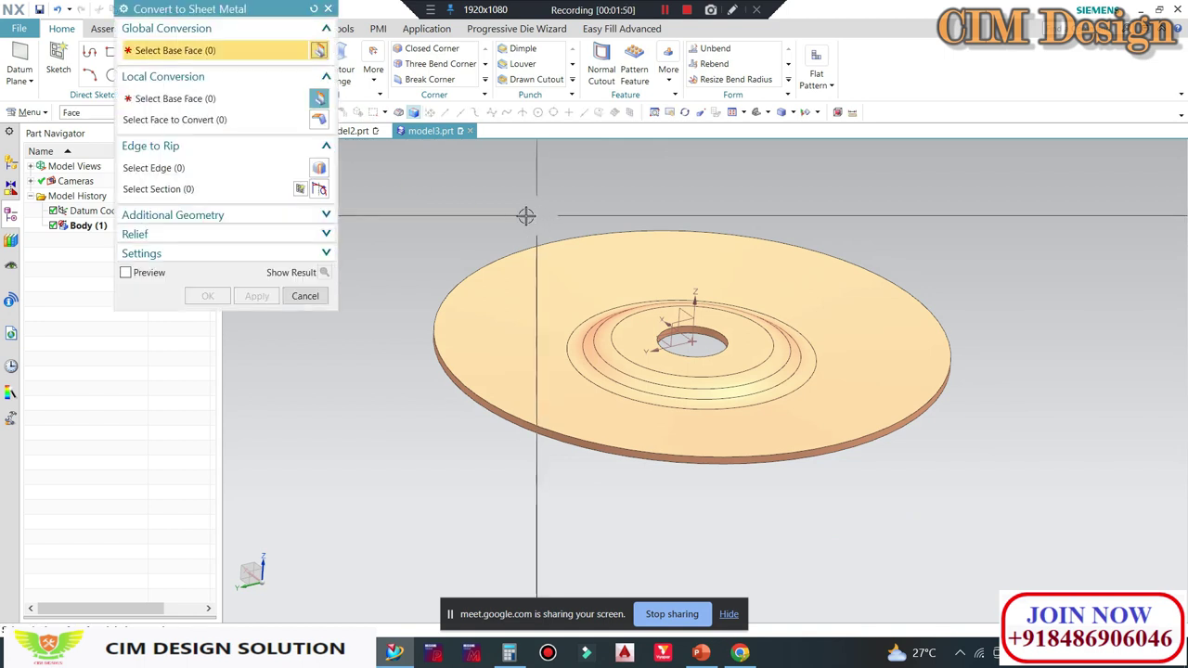
click(650, 321)
middle_drag(649, 322, 799, 267)
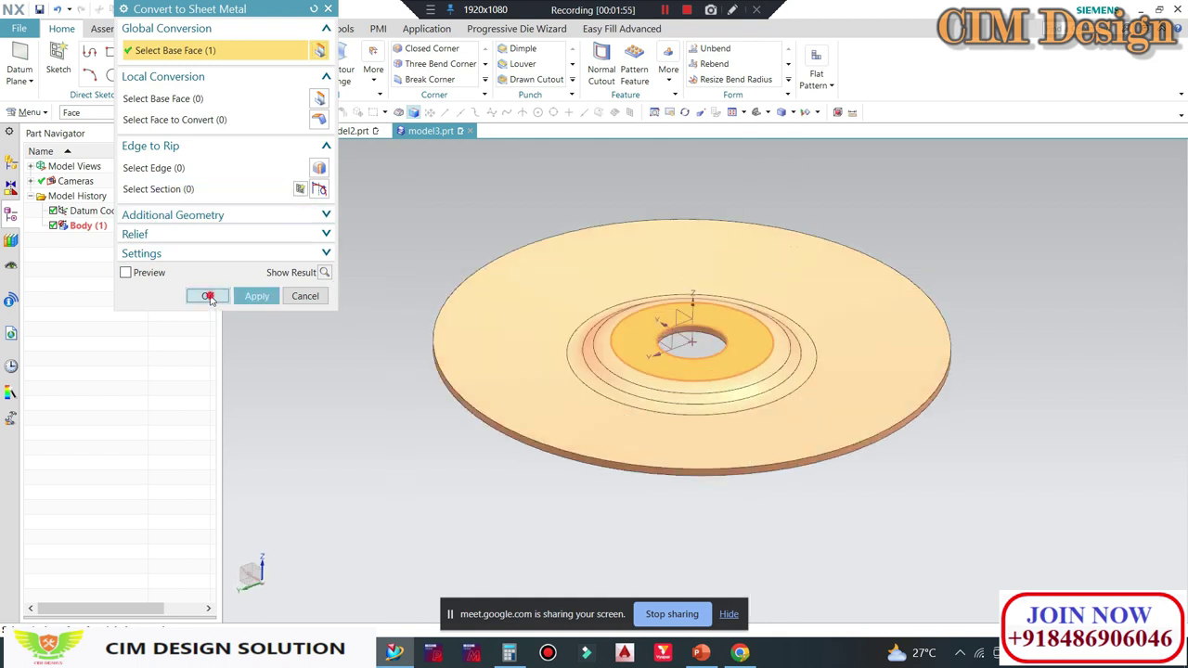
click(208, 296)
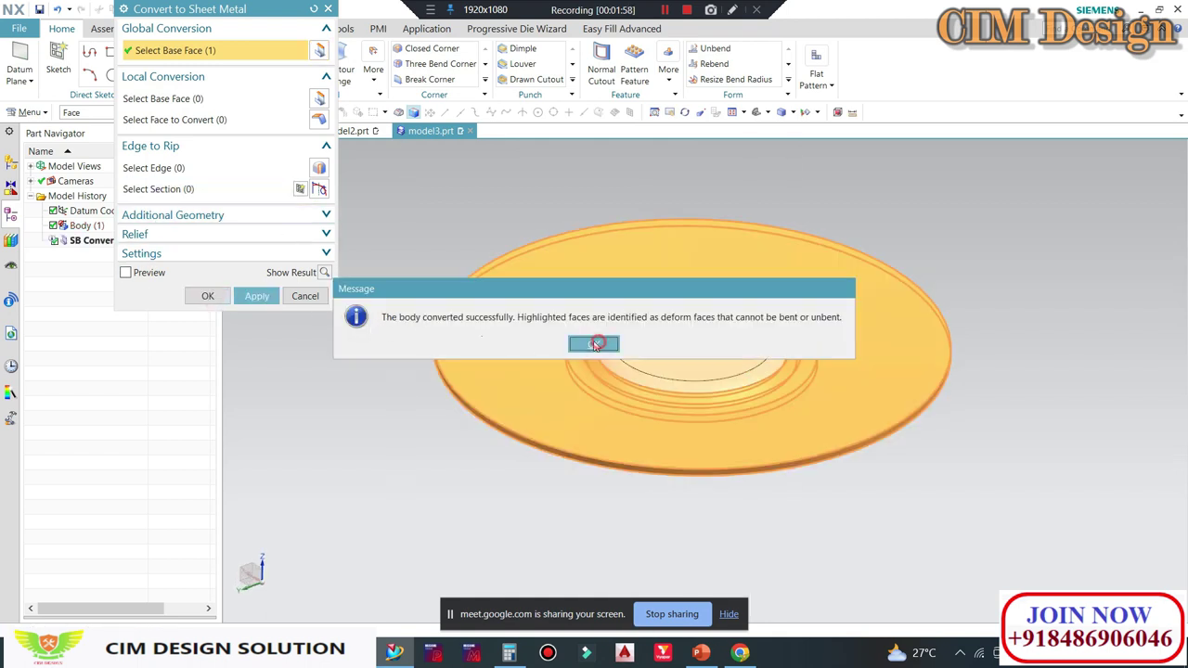
click(595, 345)
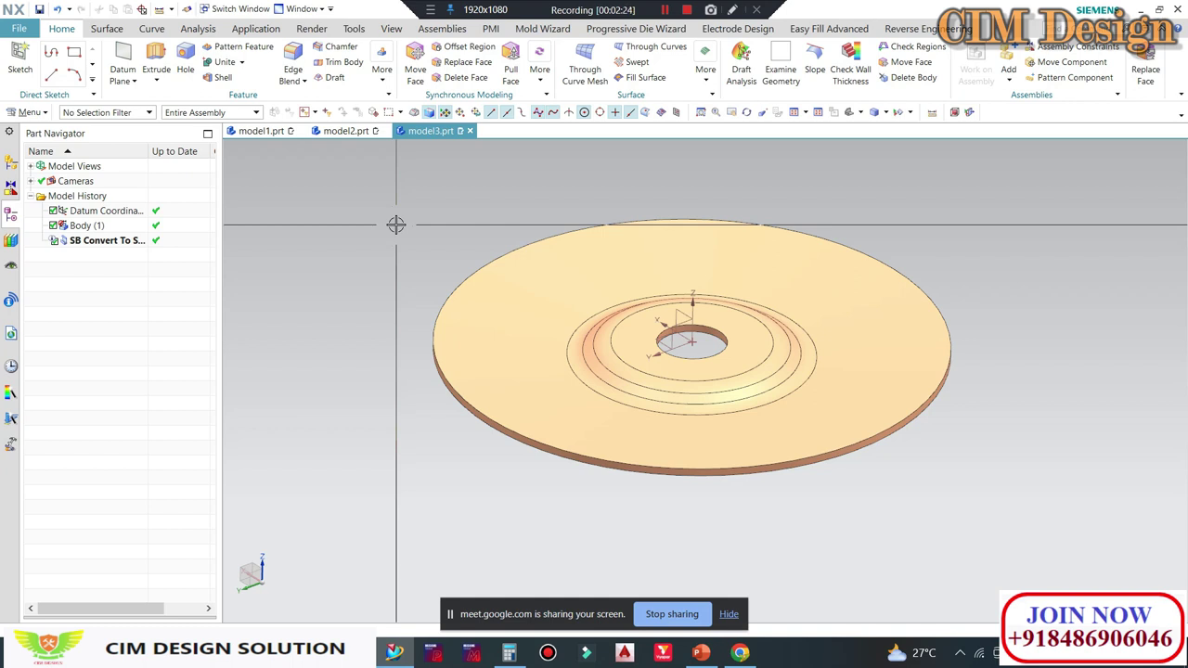
click(738, 654)
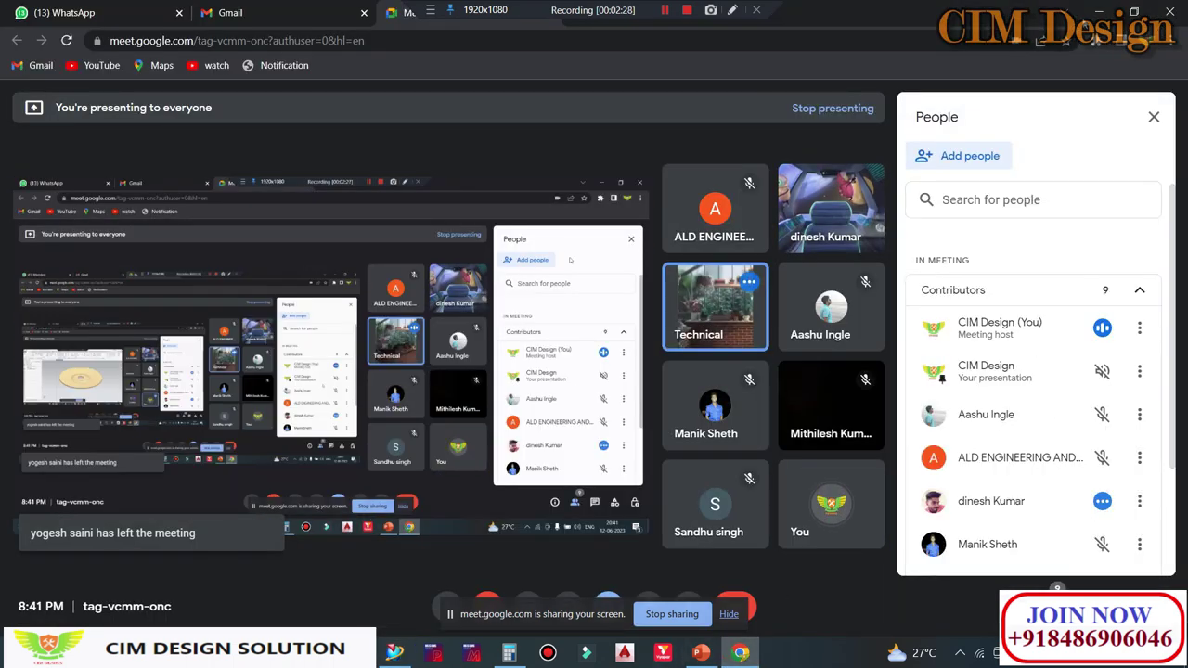
Step: Return to Siemens NX and orbit the disc to a steeper top-down view
key(alt+Tab)
middle_drag(522, 319, 548, 307)
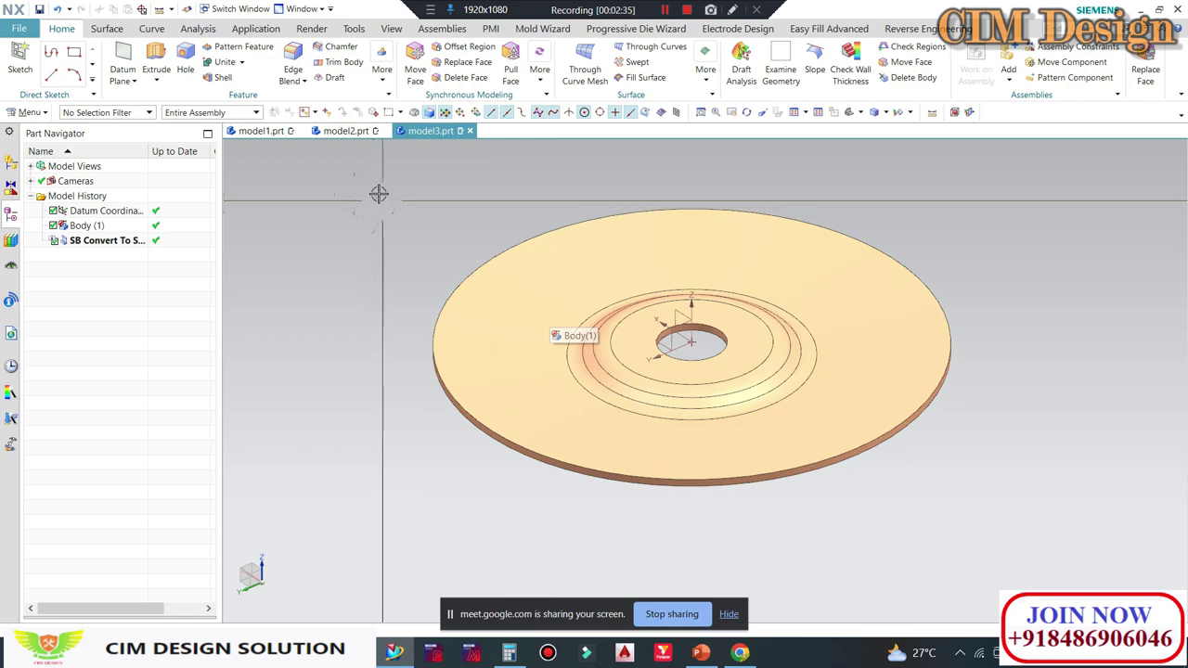
click(743, 654)
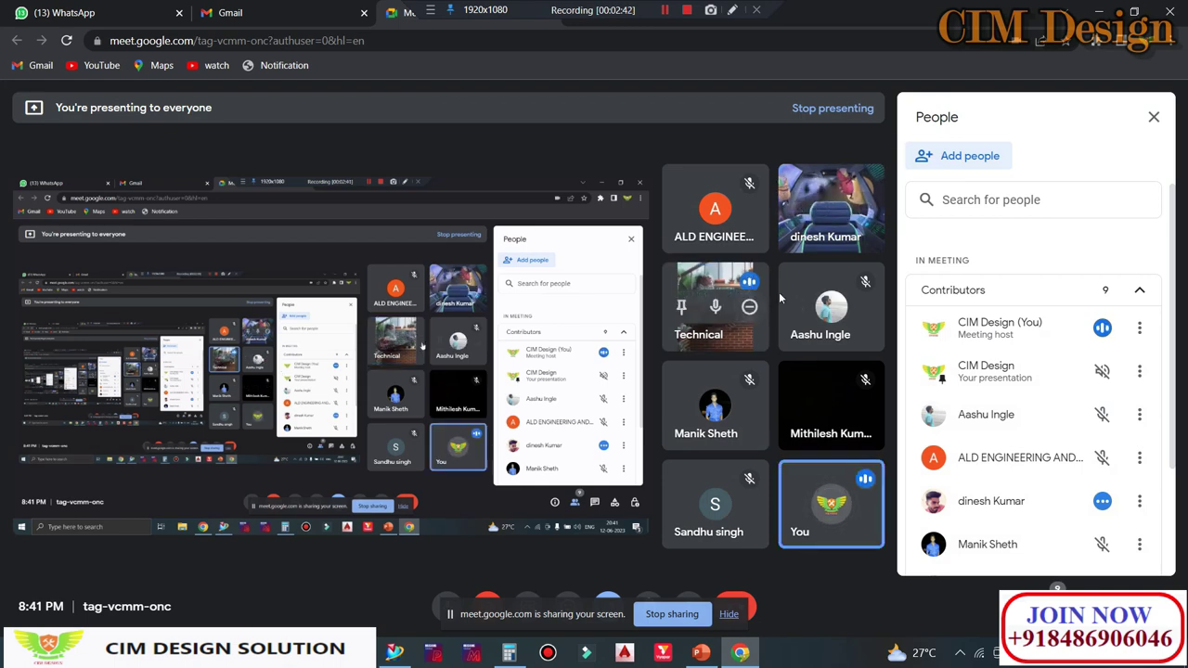
Step: Start a one-step formability analysis with the Curve to Curve constraint type
click(1096, 10)
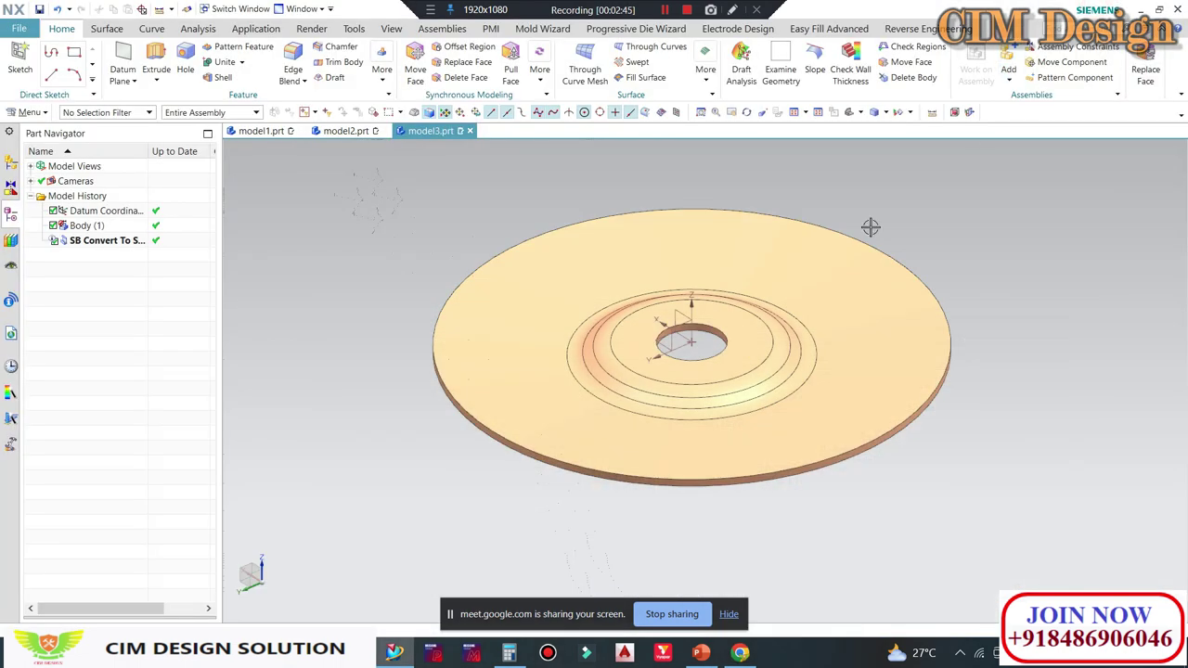
middle_drag(530, 242, 558, 268)
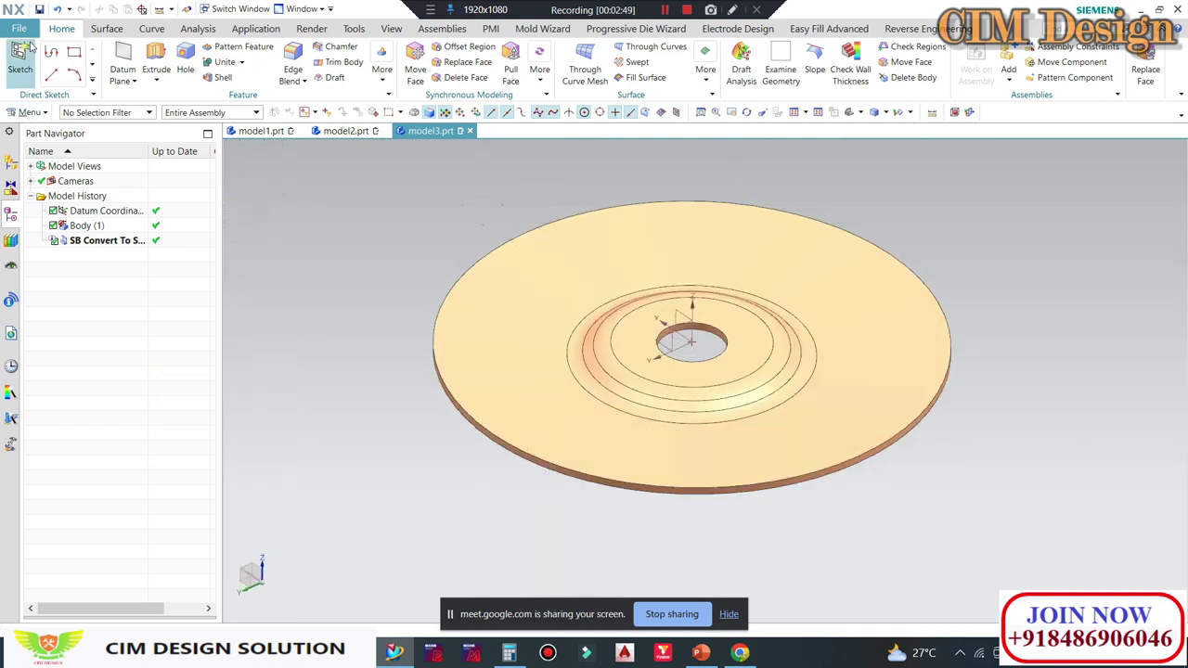
click(30, 113)
mouse_move(39, 269)
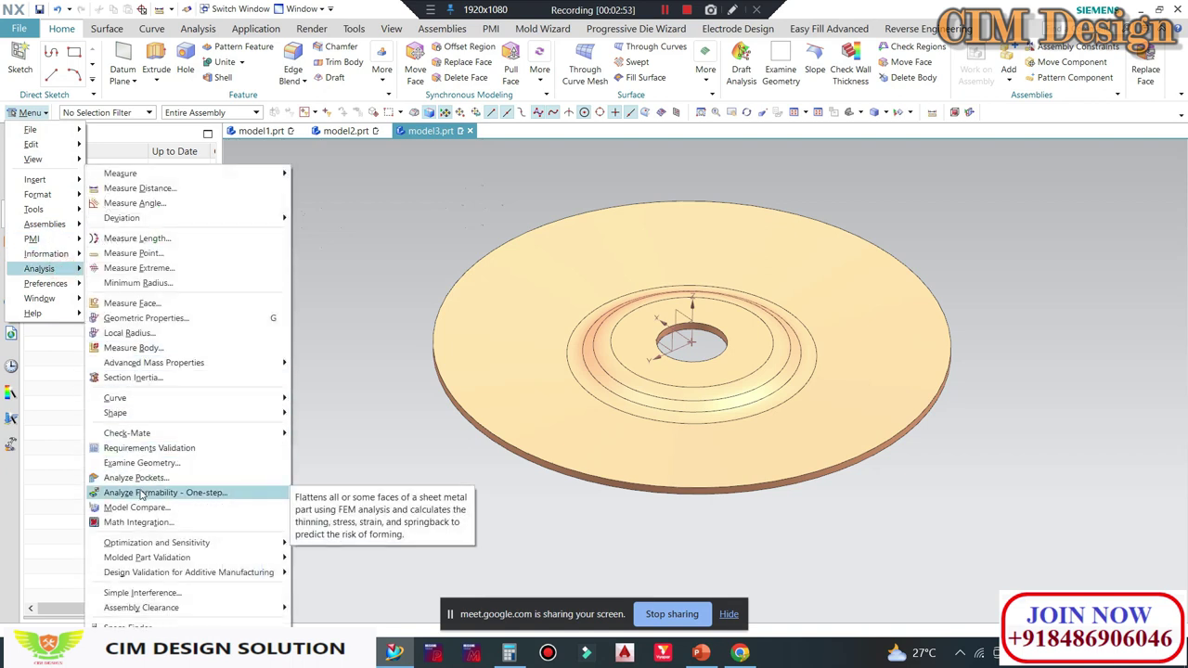
click(140, 494)
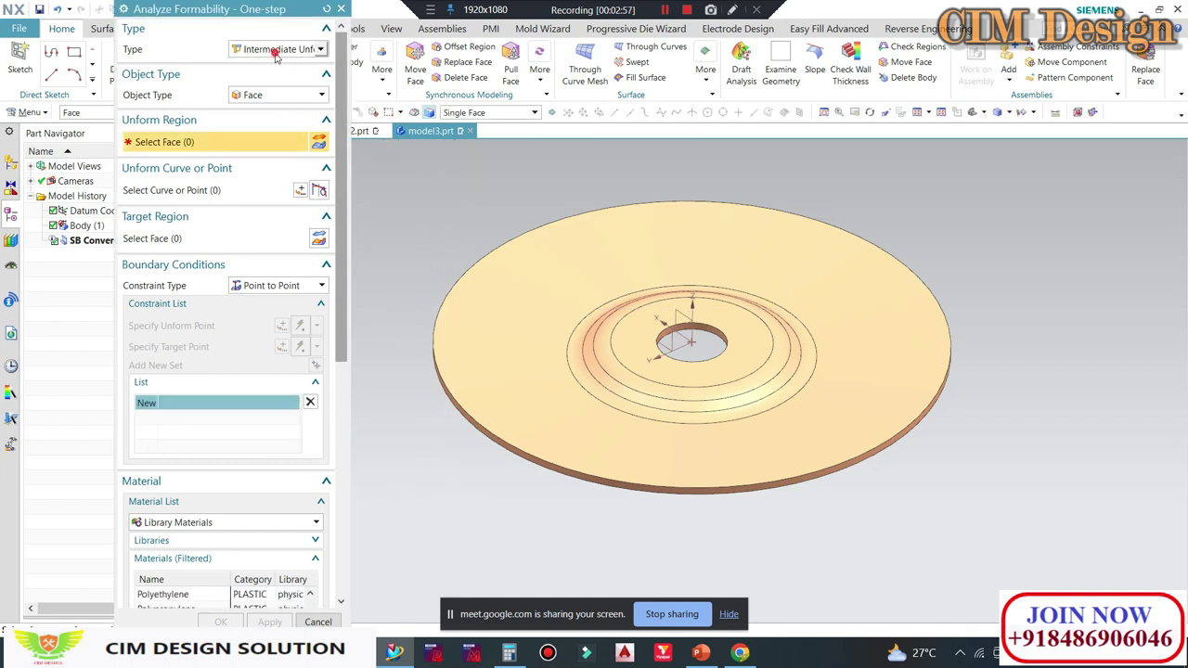
click(275, 50)
click(262, 80)
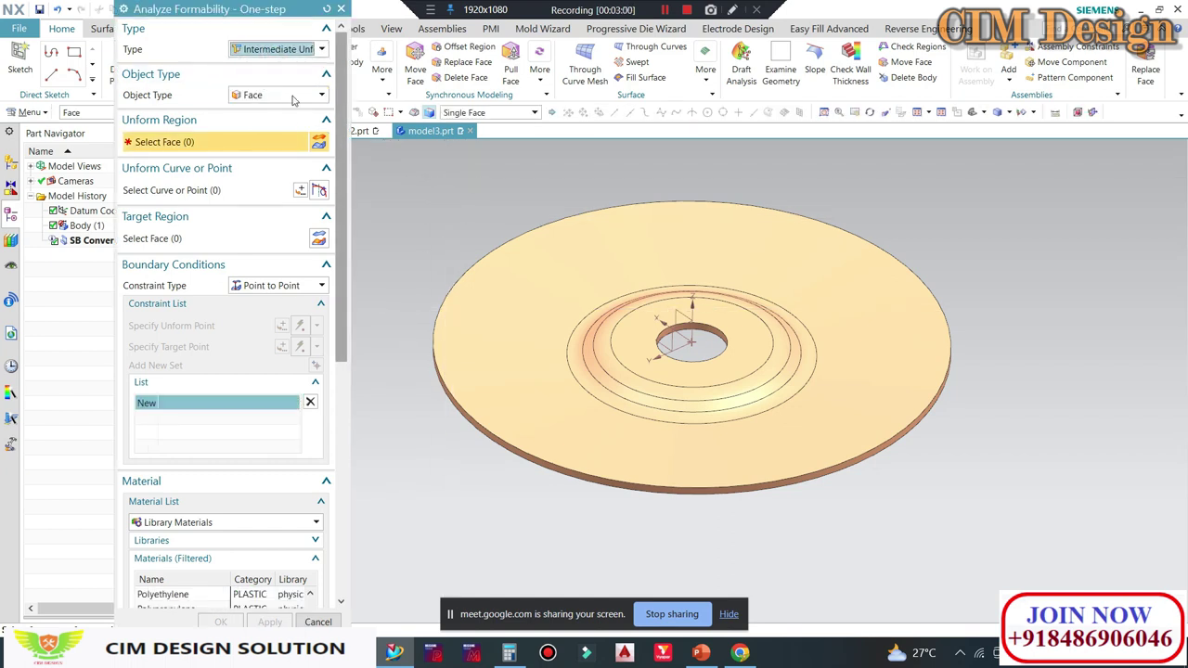
click(260, 287)
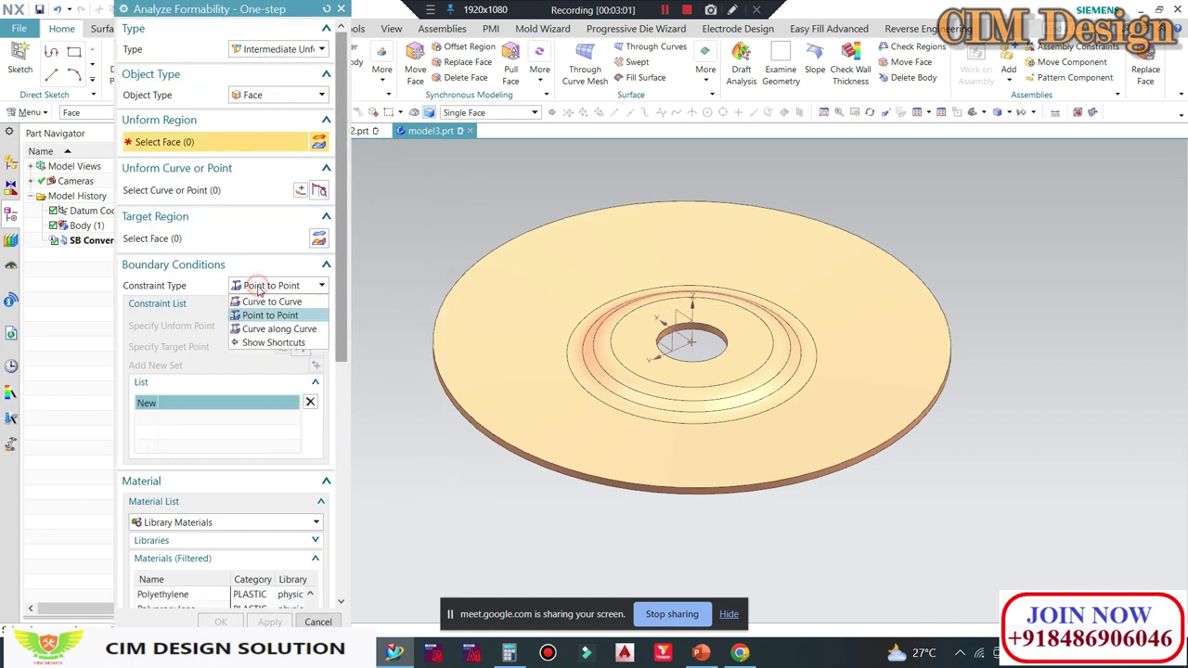
click(267, 302)
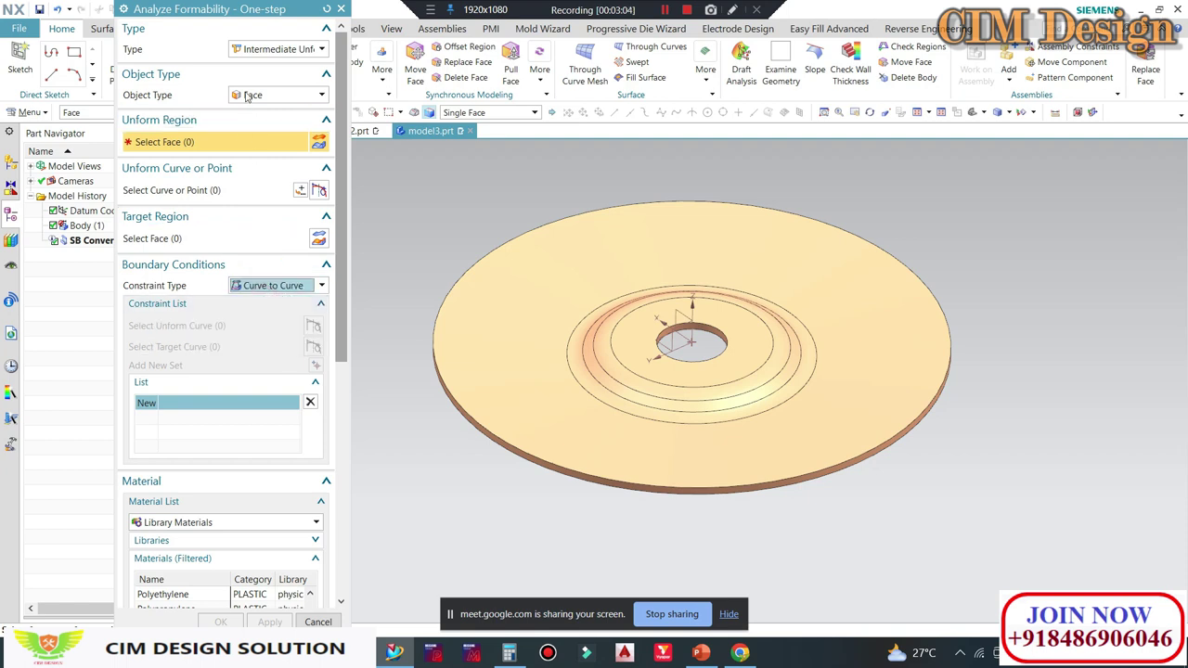
Step: Select the outer flat face and three ring faces to unform, and the inner flat ring as target
scroll(664, 347, up, 1)
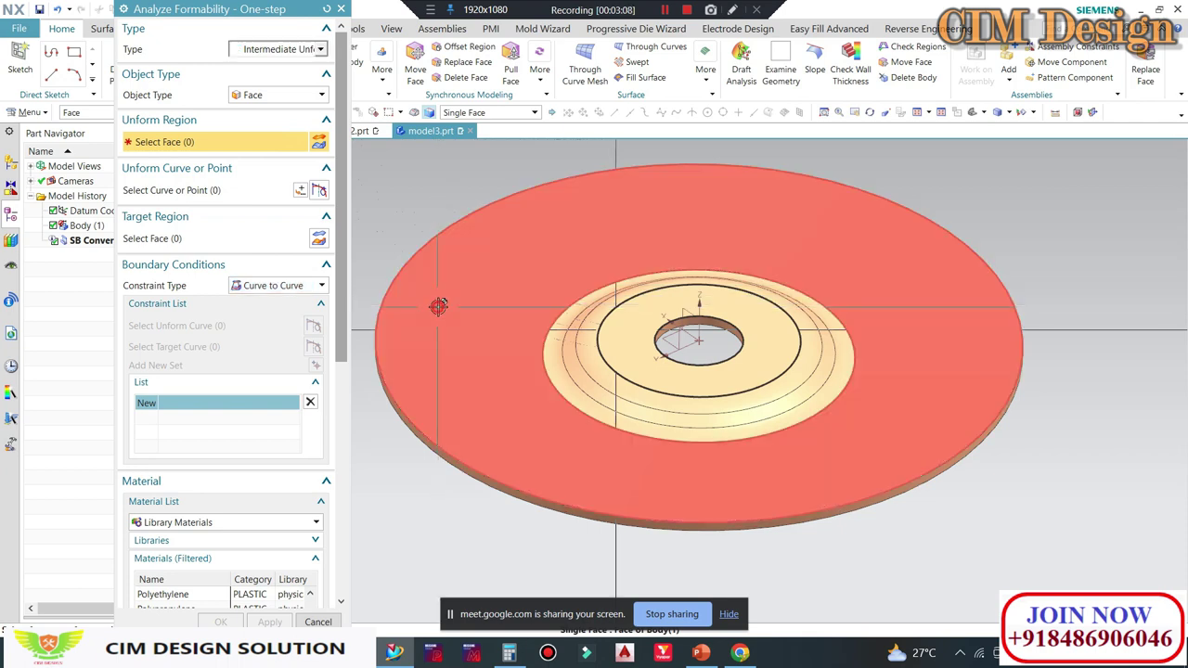
click(520, 366)
scroll(569, 383, up, 2)
click(588, 374)
click(604, 366)
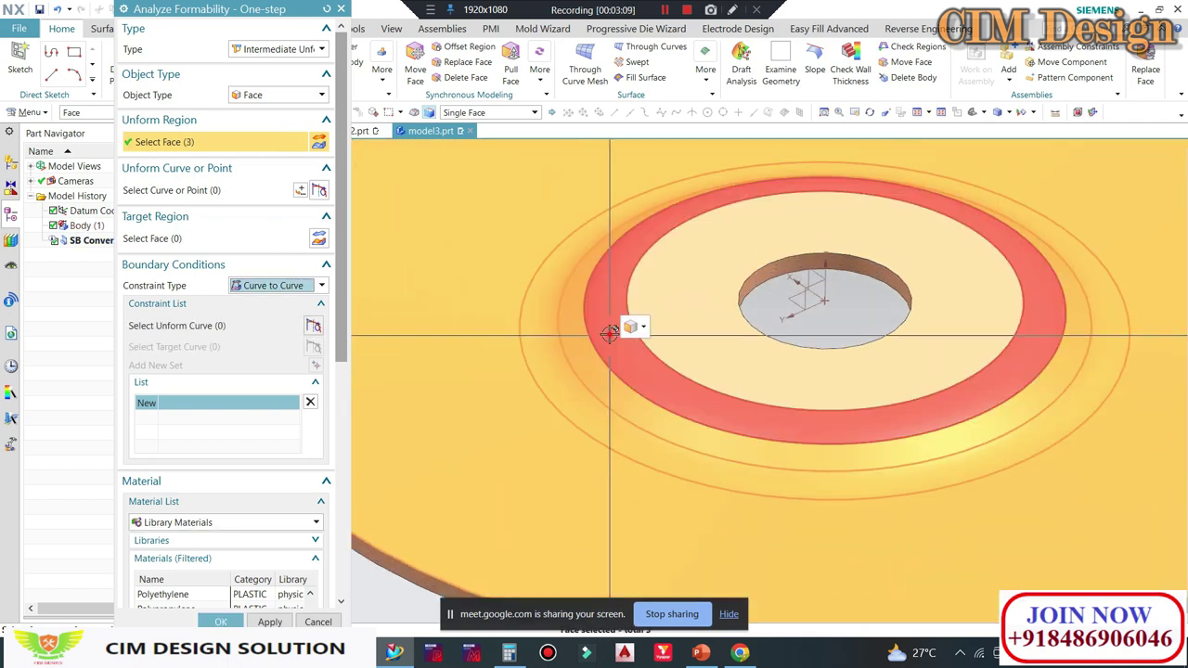
click(632, 328)
click(164, 239)
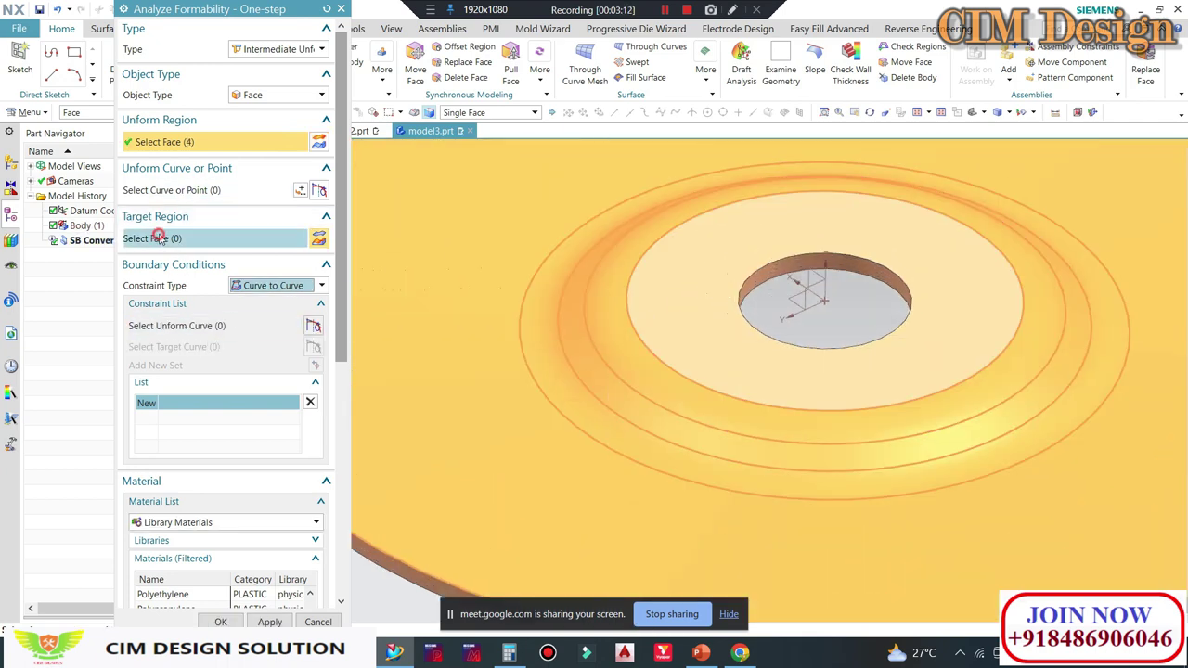
click(728, 311)
scroll(767, 260, down, 3)
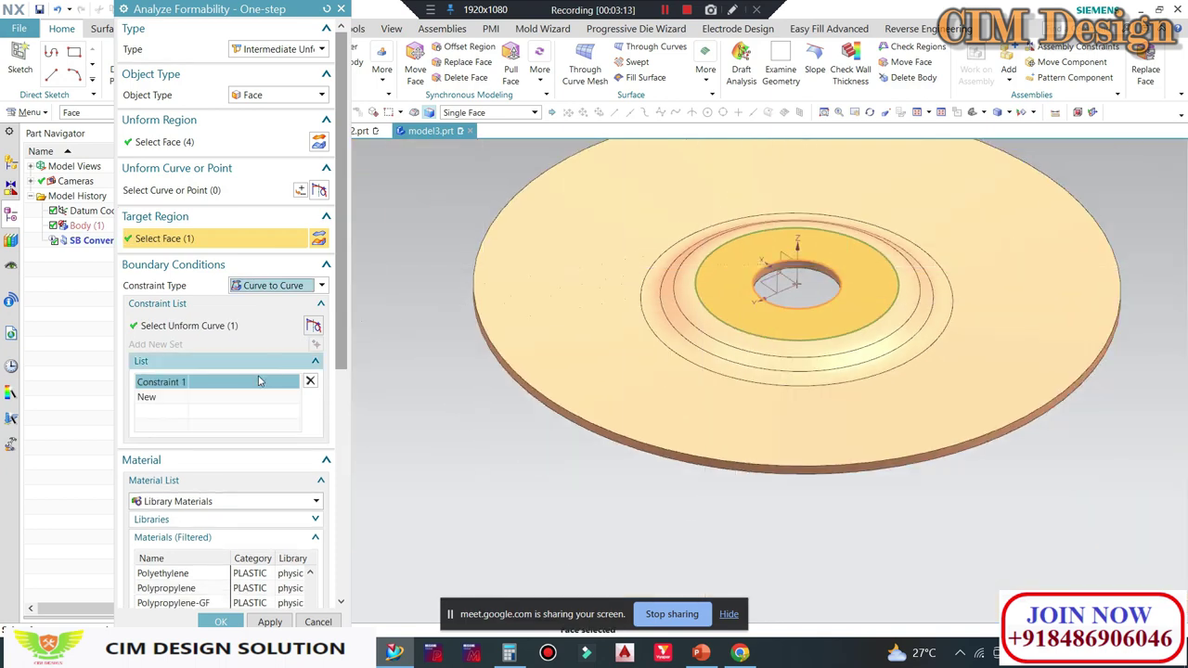
Step: Scroll the Materials list, choose Aluminum_2014 as the blank material, and scroll to Calculation
scroll(258, 446, down, 2)
scroll(258, 446, down, 3)
scroll(256, 433, down, 5)
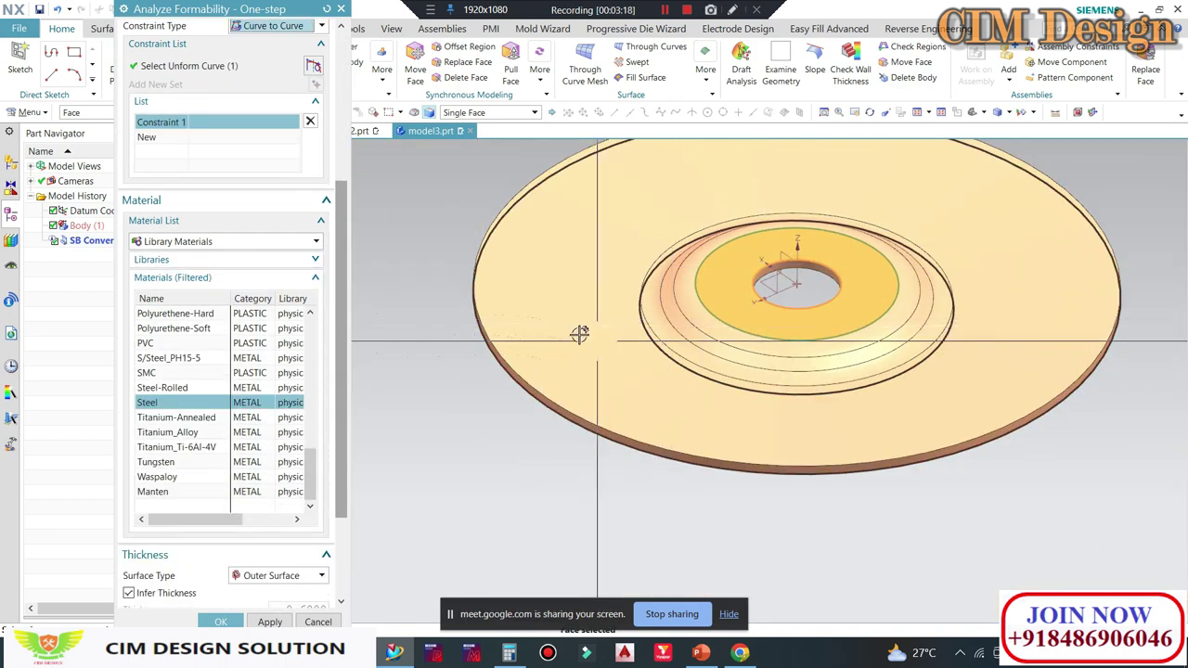
scroll(461, 411, down, 3)
mouse_move(514, 403)
middle_down()
mouse_move(424, 335)
mouse_move(466, 179)
middle_up()
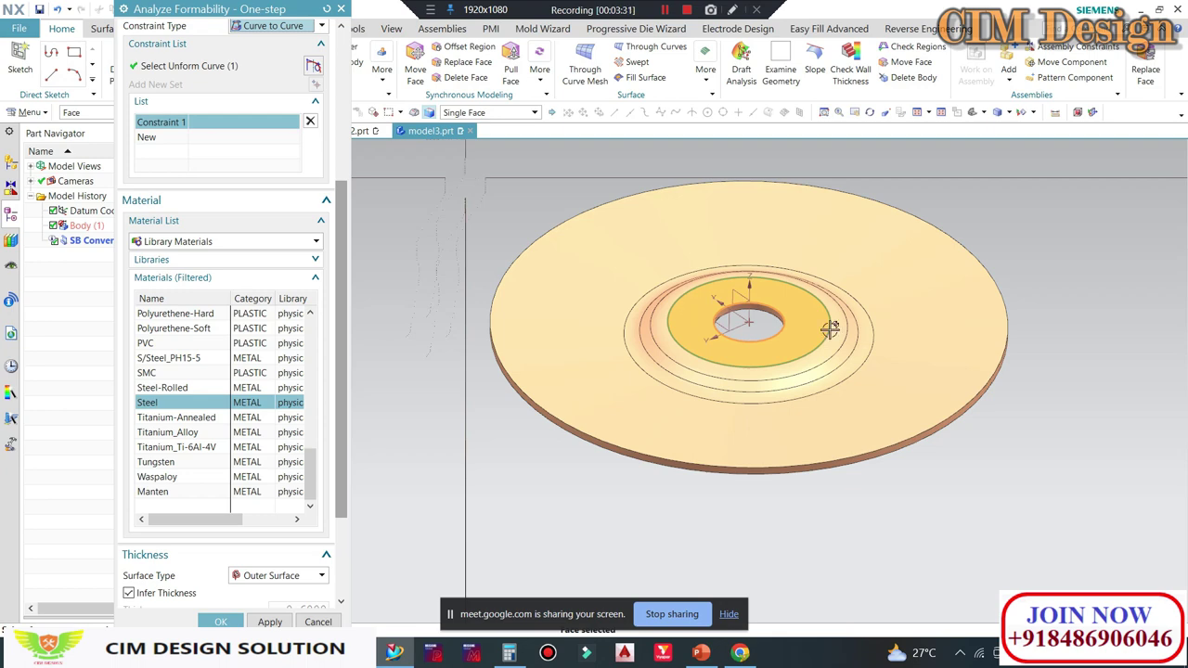
scroll(830, 328, up, 3)
scroll(773, 334, down, 2)
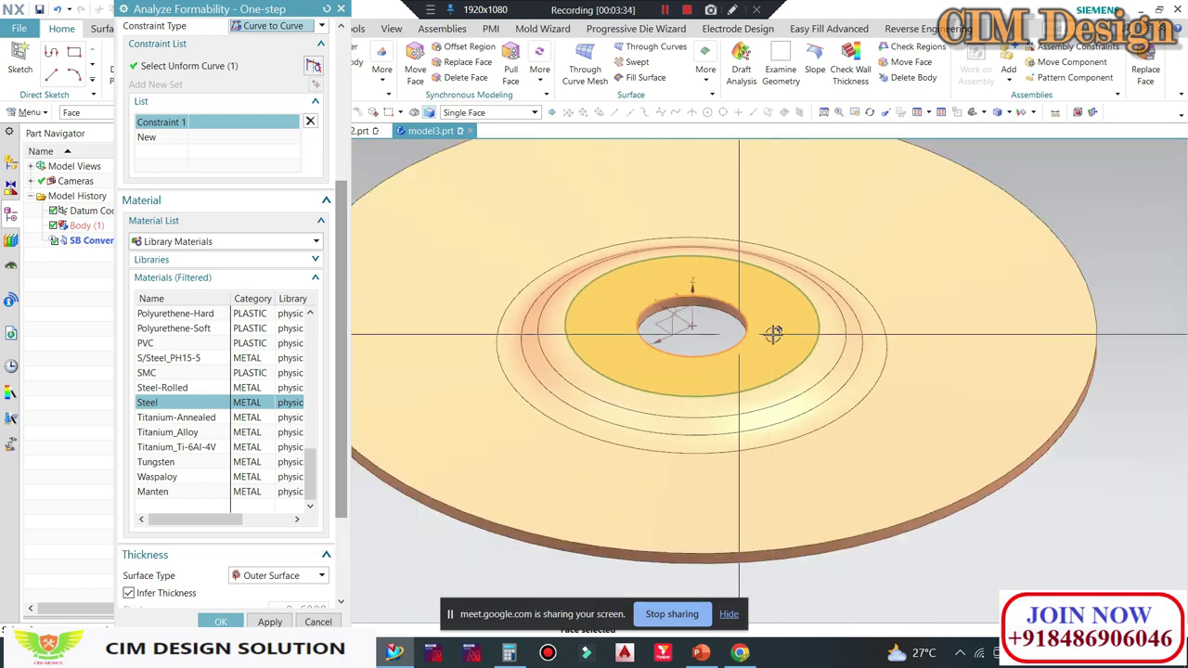
scroll(743, 330, up, 1)
scroll(696, 320, up, 1)
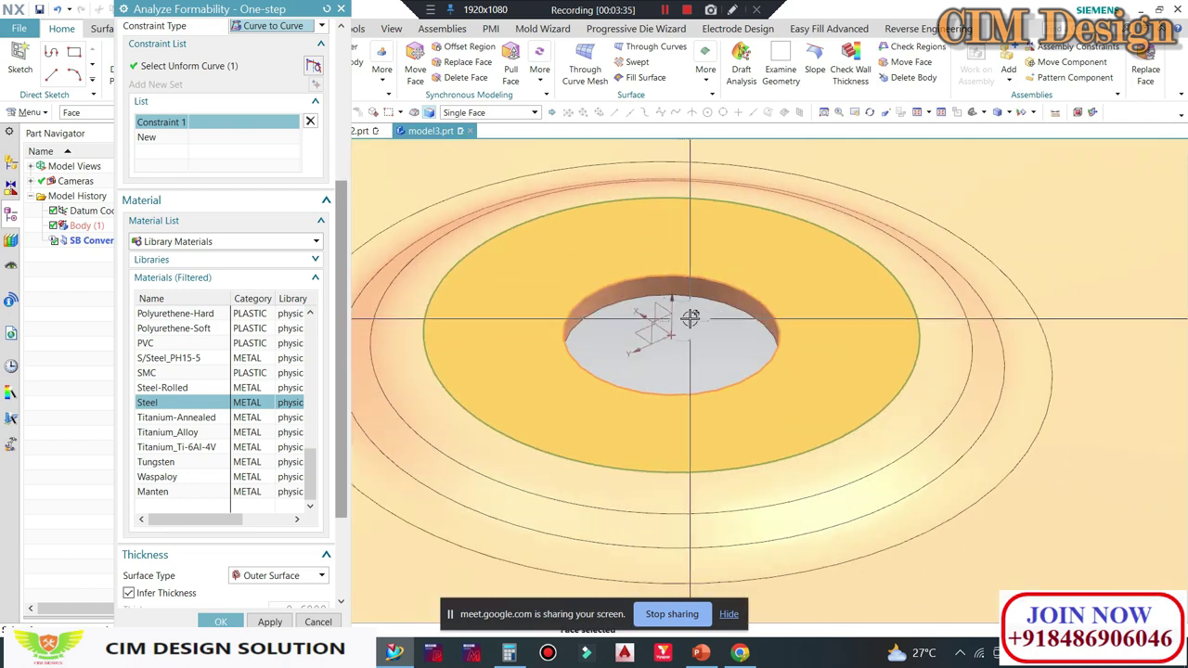
scroll(788, 347, down, 1)
scroll(788, 347, down, 2)
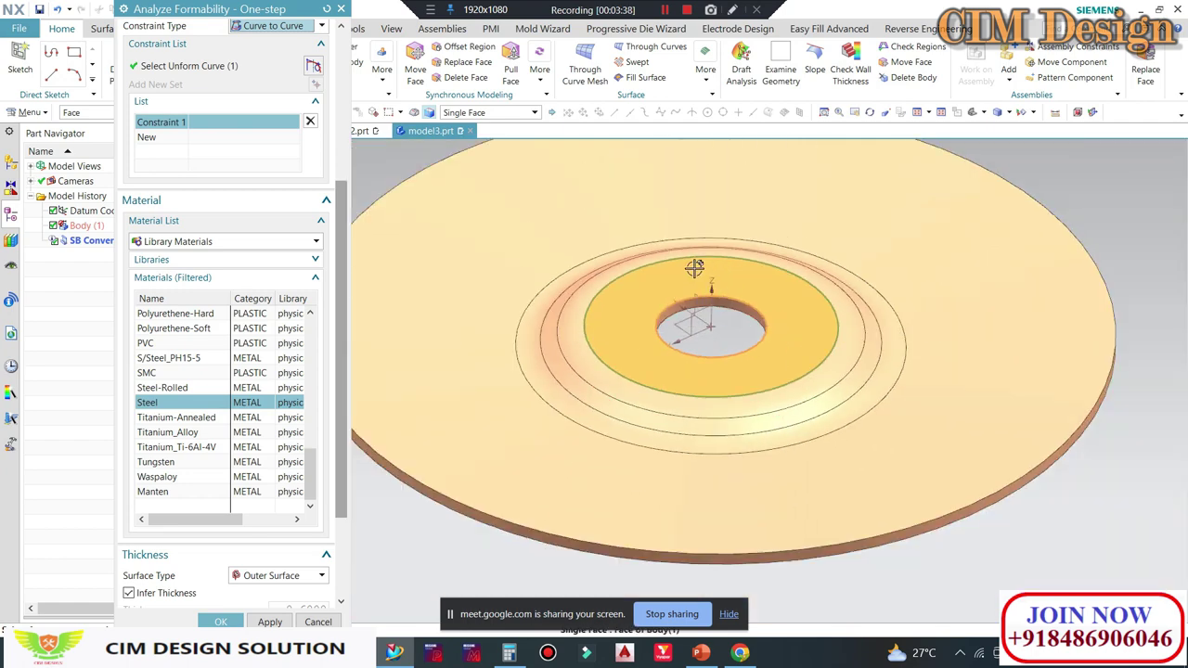
scroll(752, 262, down, 1)
scroll(798, 273, down, 2)
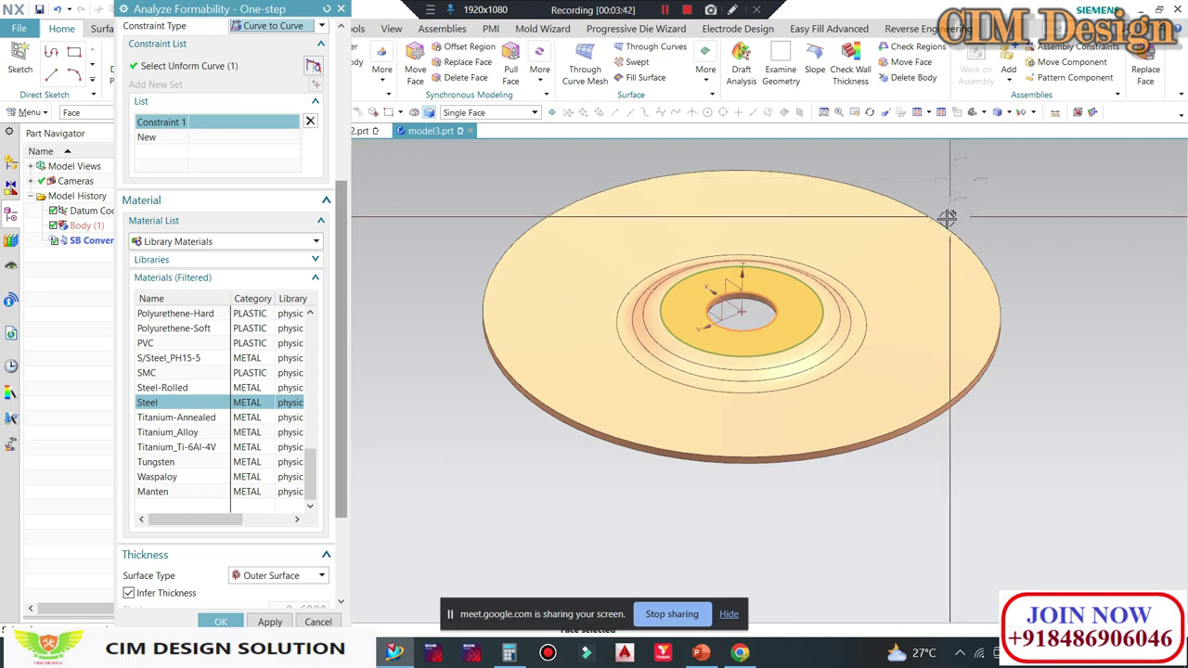
scroll(757, 275, up, 2)
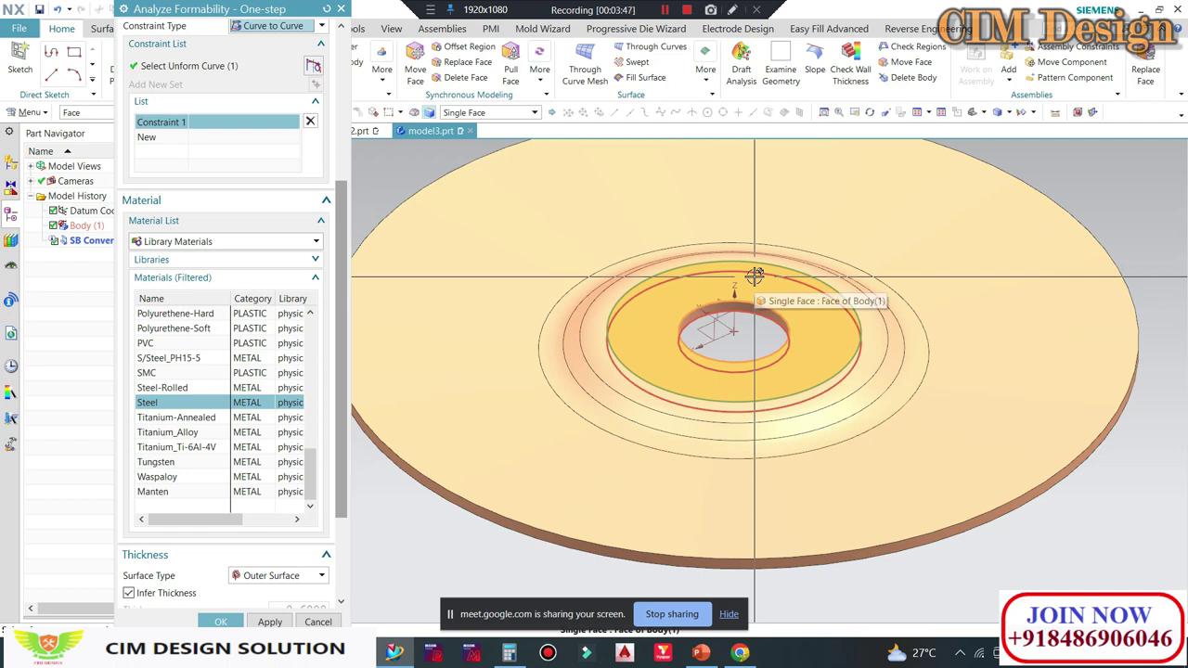
scroll(226, 409, down, 1)
scroll(225, 386, up, 5)
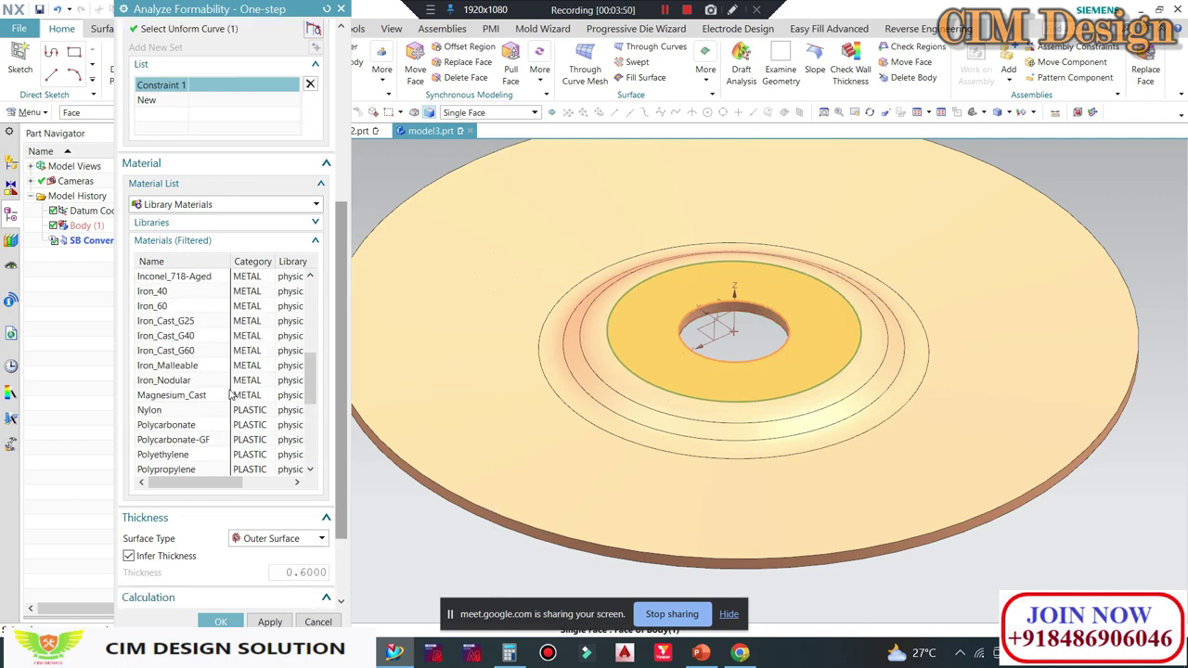
scroll(225, 386, up, 3)
scroll(226, 386, up, 1)
click(172, 339)
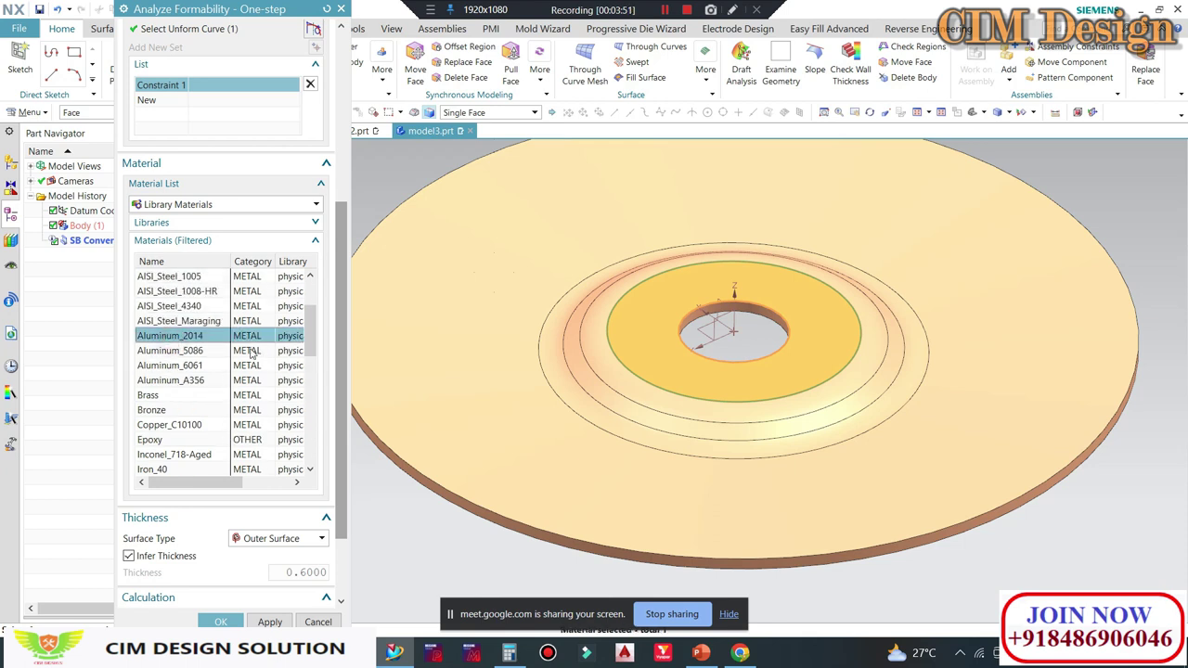
scroll(249, 444, down, 1)
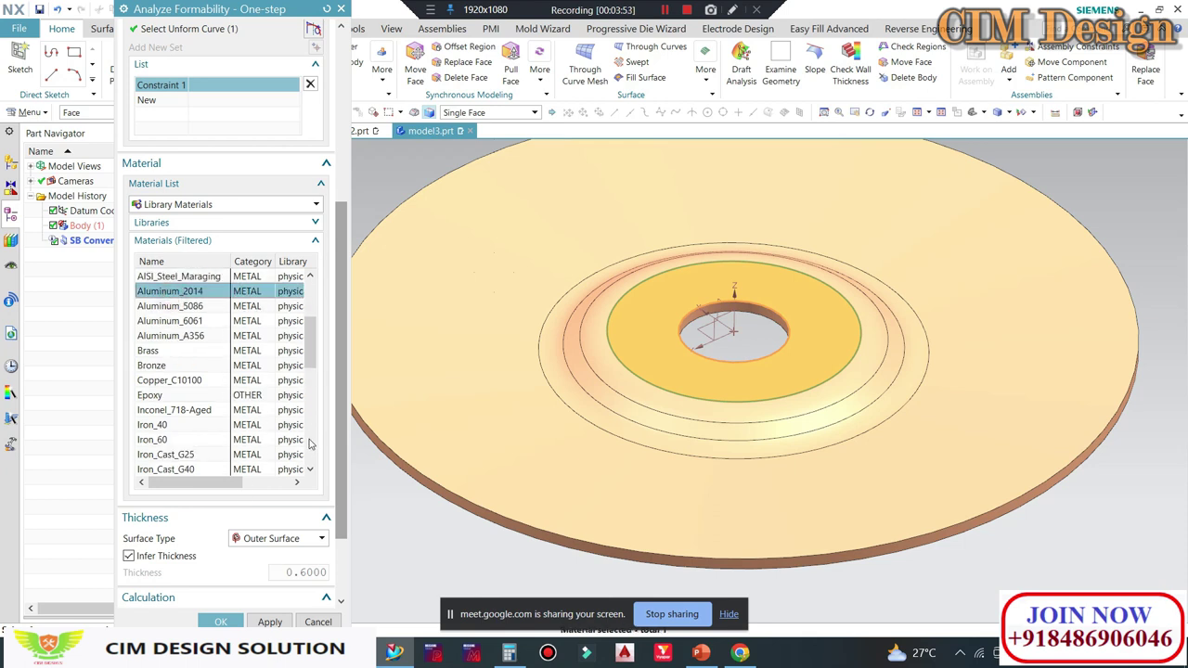
scroll(341, 350, down, 2)
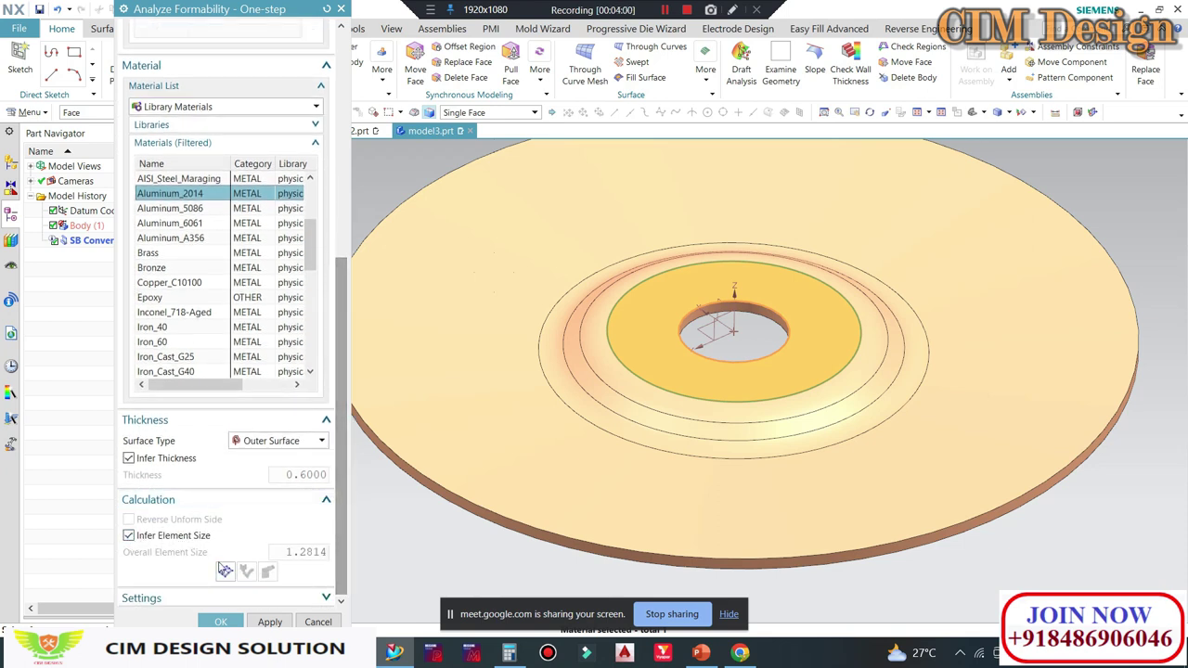
Step: Generate the surface mesh on the washer and confirm it passes the mesh quality check
click(226, 573)
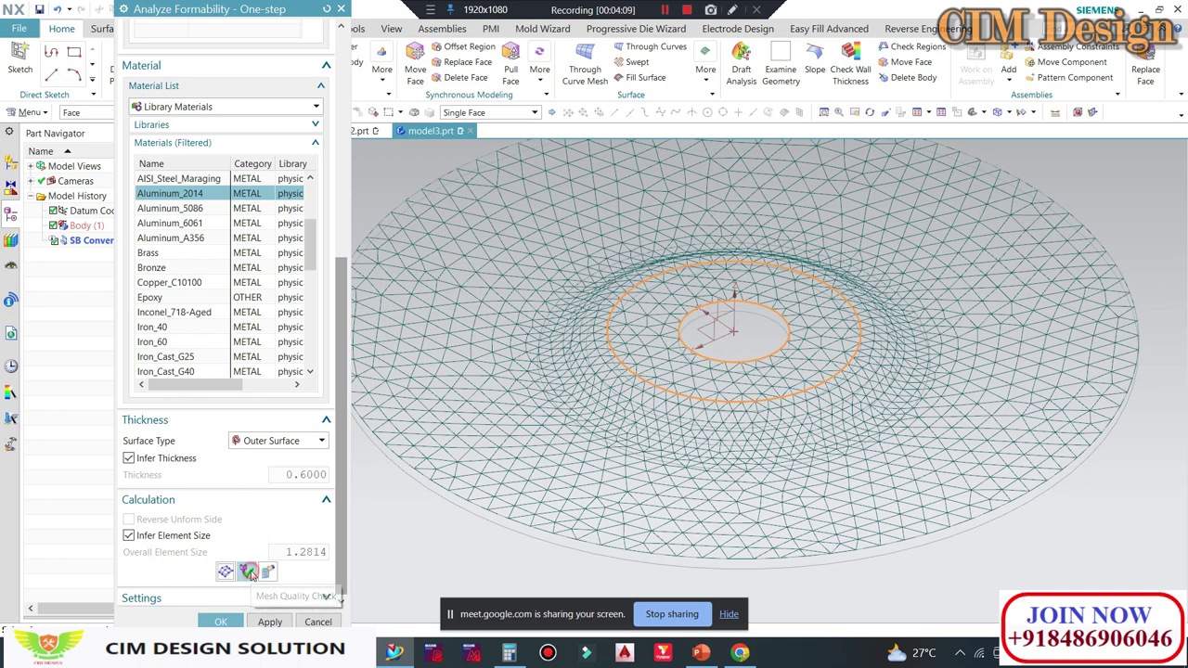
click(249, 572)
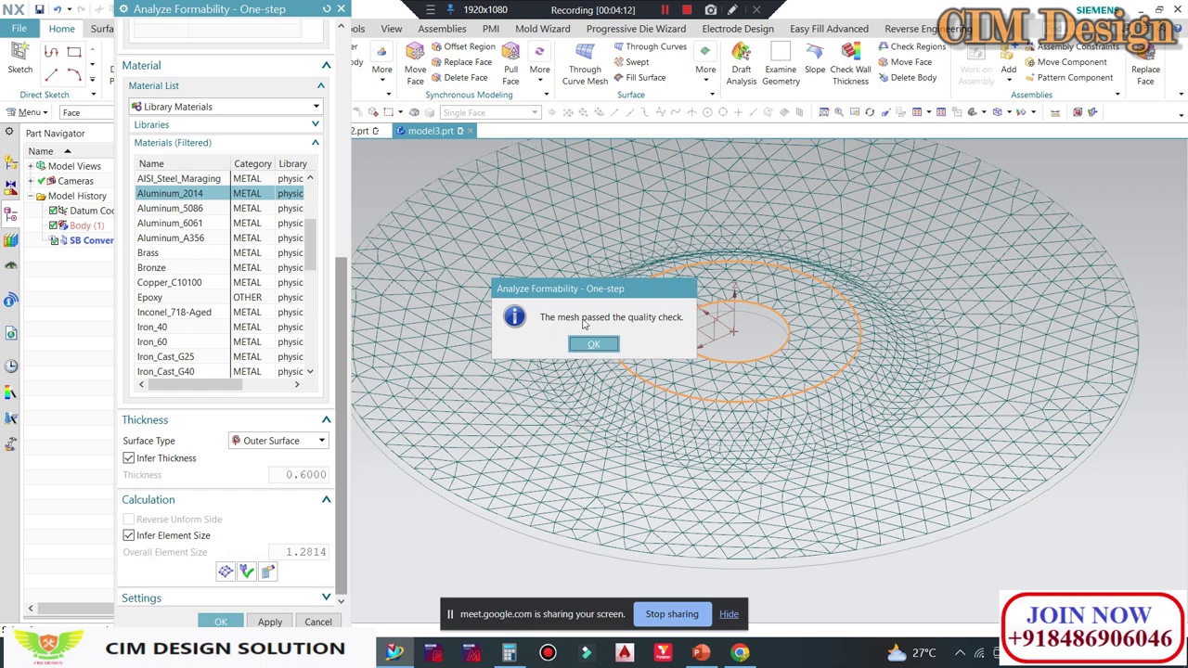
click(595, 345)
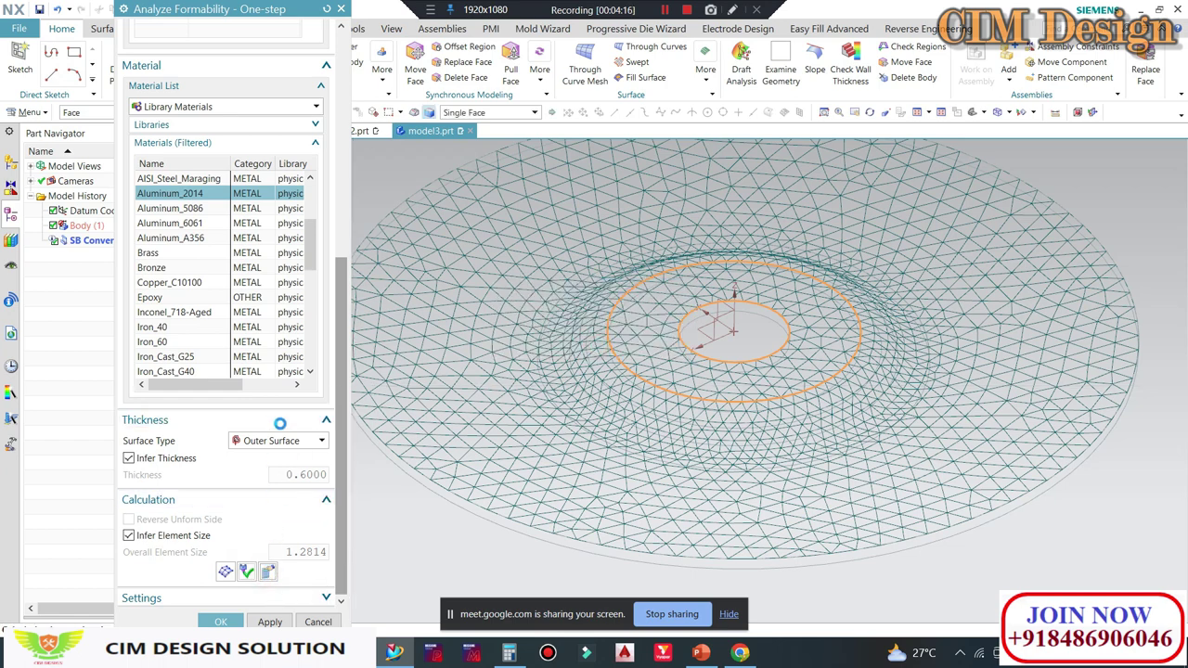
Step: Run the formability calculation and inspect the flat unformed blank from top, side and tilted views
click(221, 622)
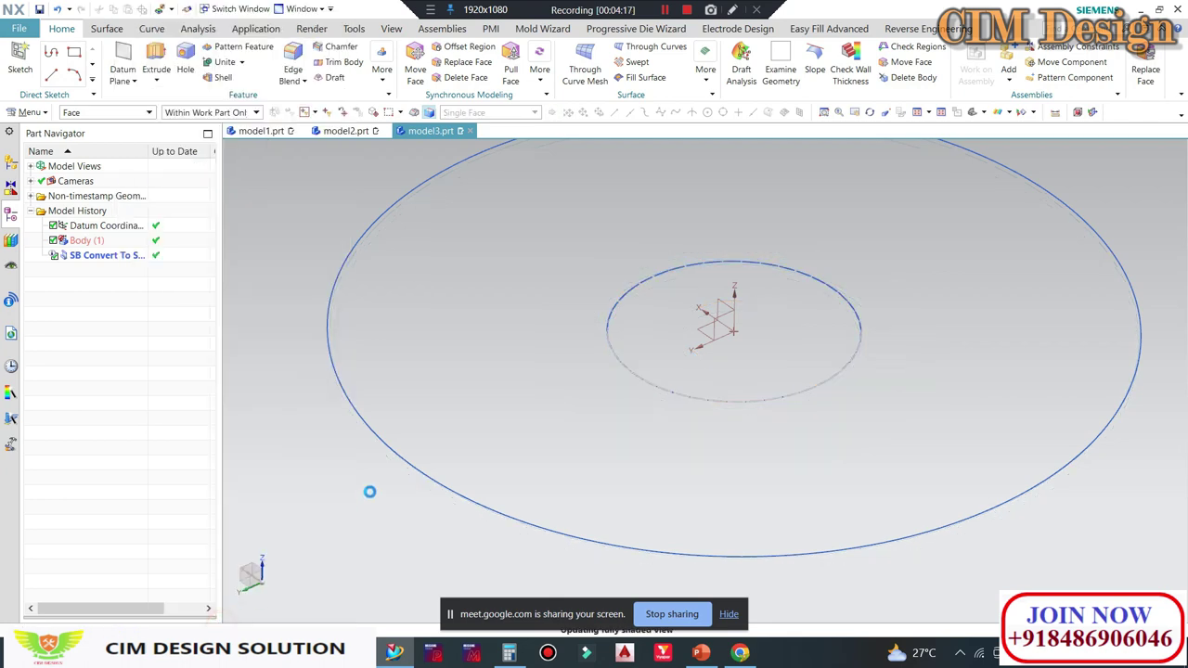
middle_drag(332, 347, 810, 340)
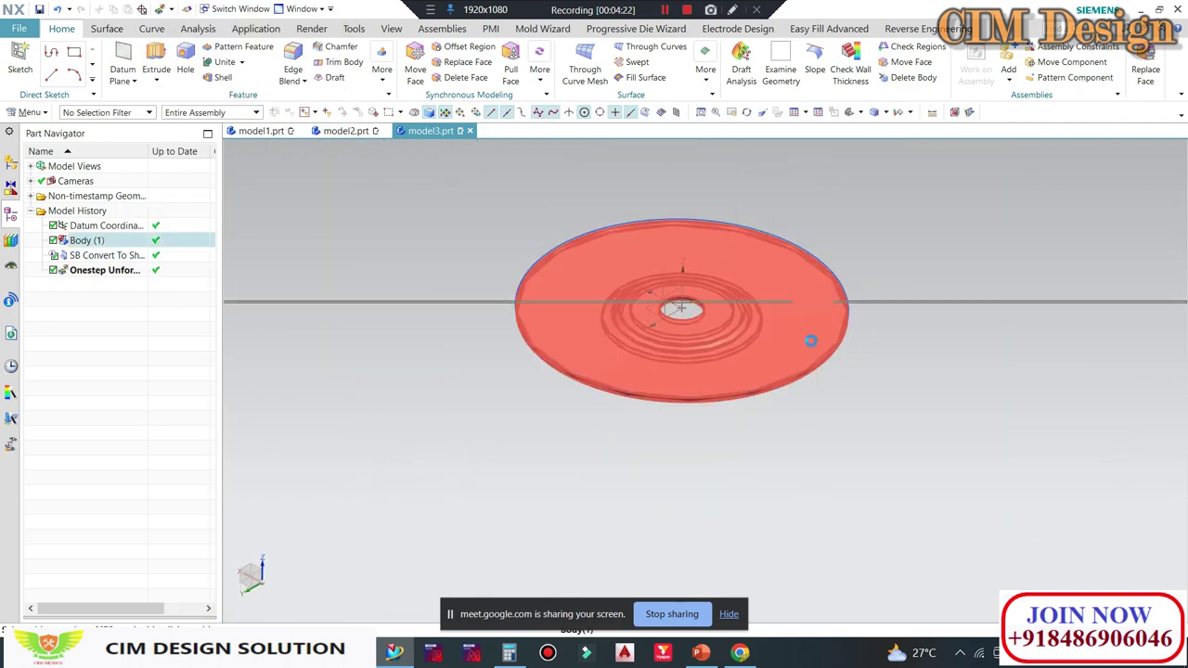
key(ctrl+alt+t)
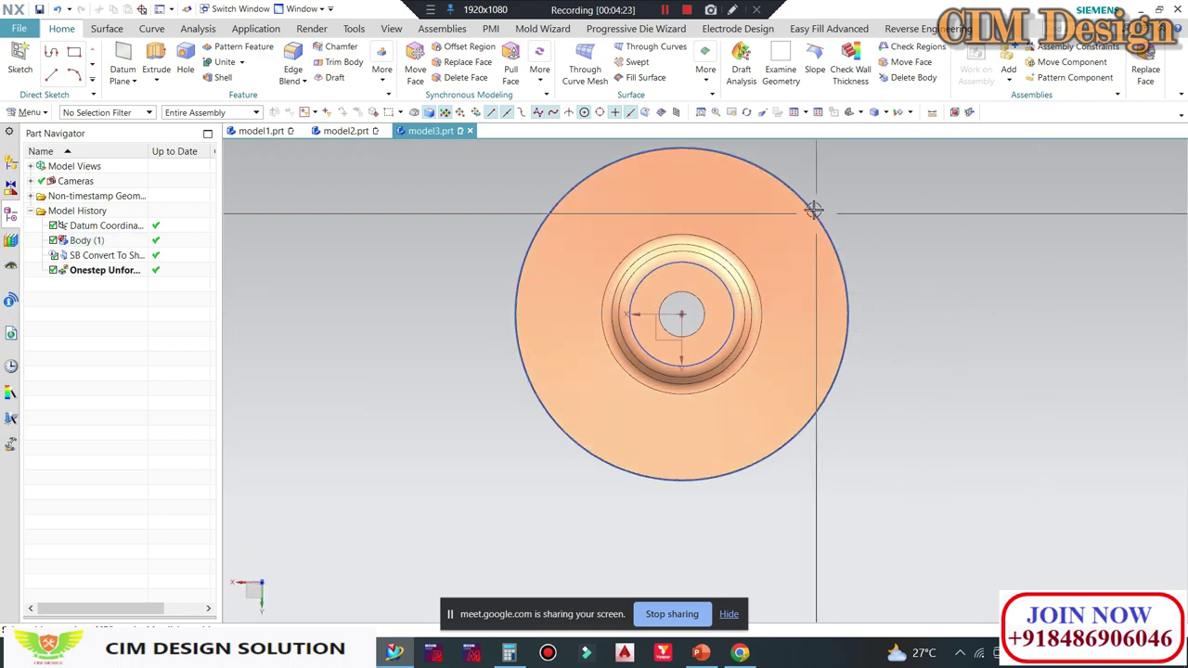
scroll(827, 242, up, 8)
scroll(840, 279, down, 3)
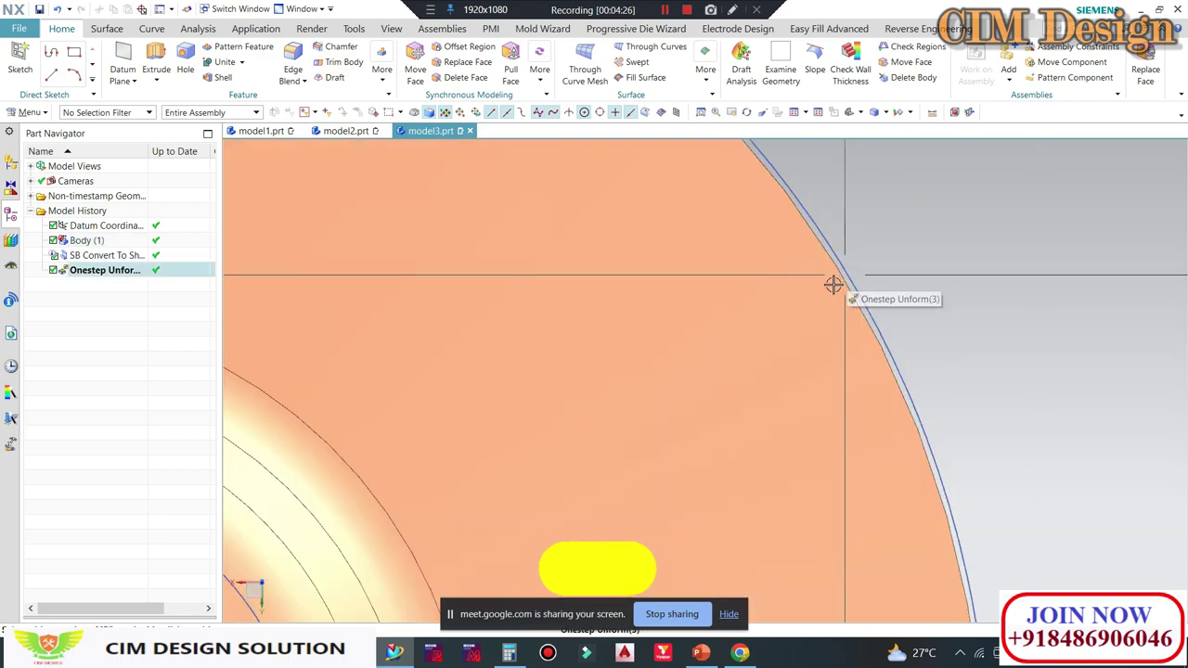
scroll(817, 288, down, 5)
mouse_move(809, 297)
middle_down()
mouse_move(792, 241)
mouse_move(440, 374)
middle_up()
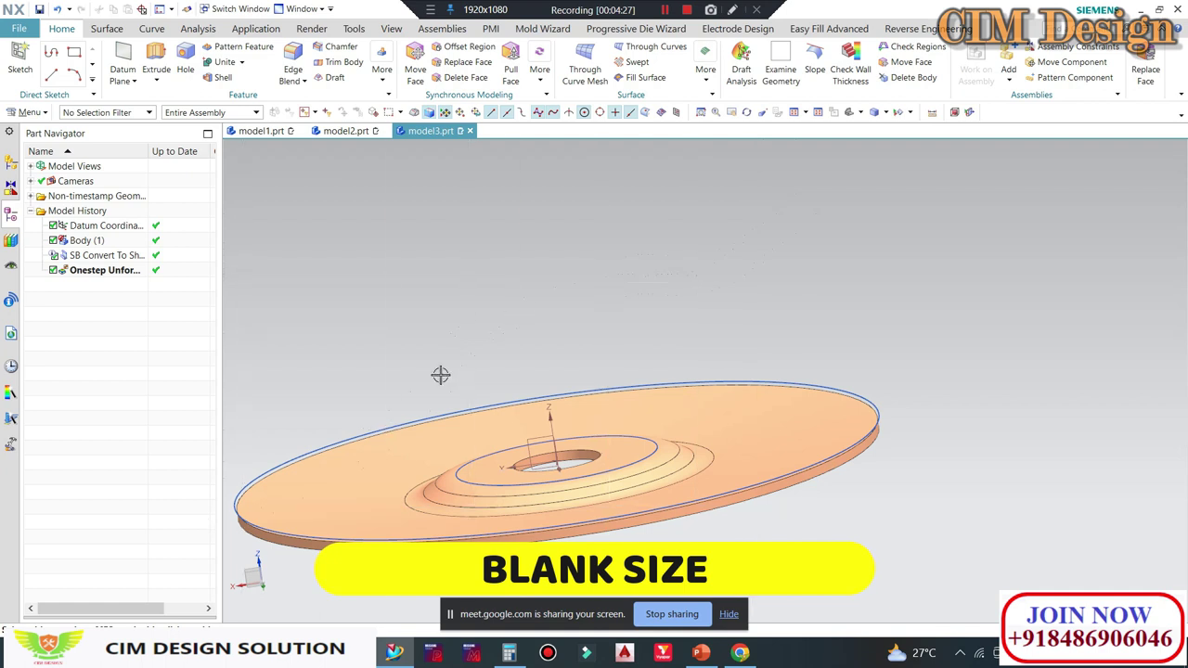
scroll(697, 294, down, 3)
middle_drag(697, 295, 533, 279)
scroll(832, 385, up, 2)
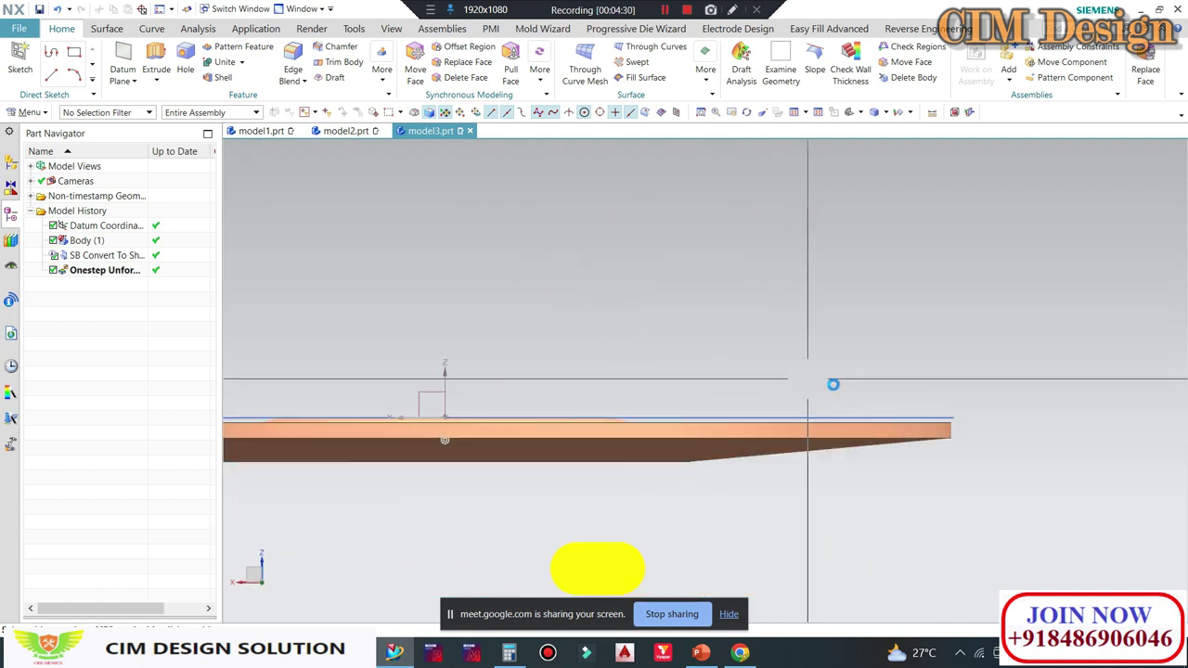
scroll(1068, 427, up, 3)
scroll(1015, 406, up, 2)
scroll(1008, 414, up, 2)
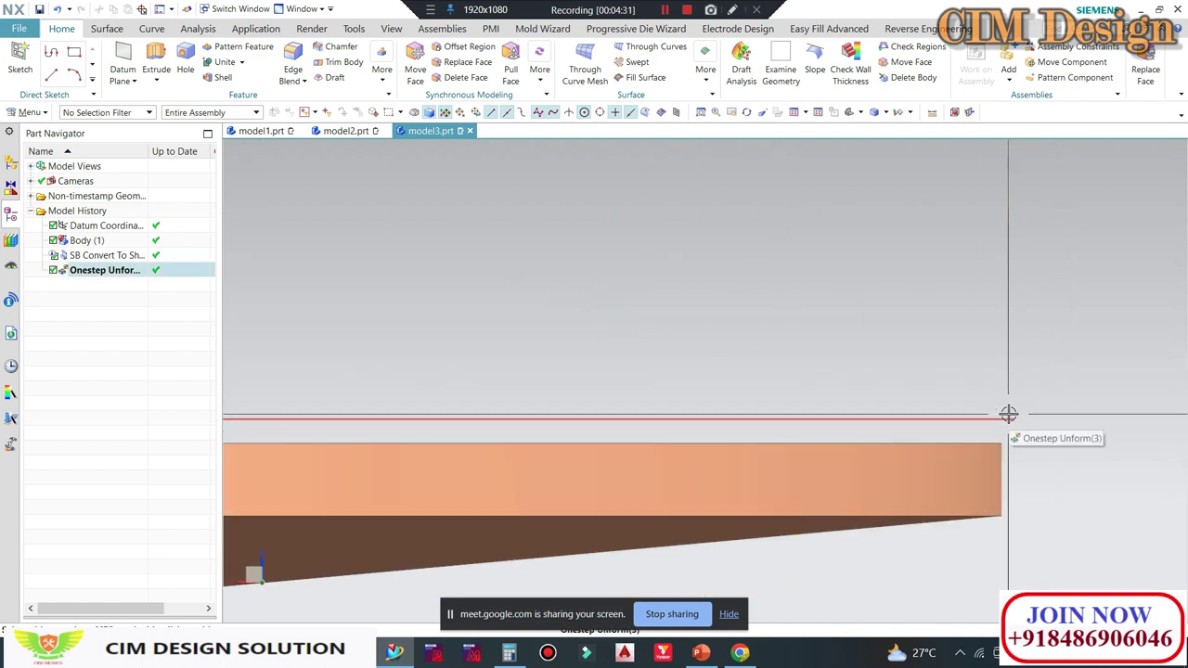
scroll(922, 331, down, 2)
scroll(920, 336, down, 2)
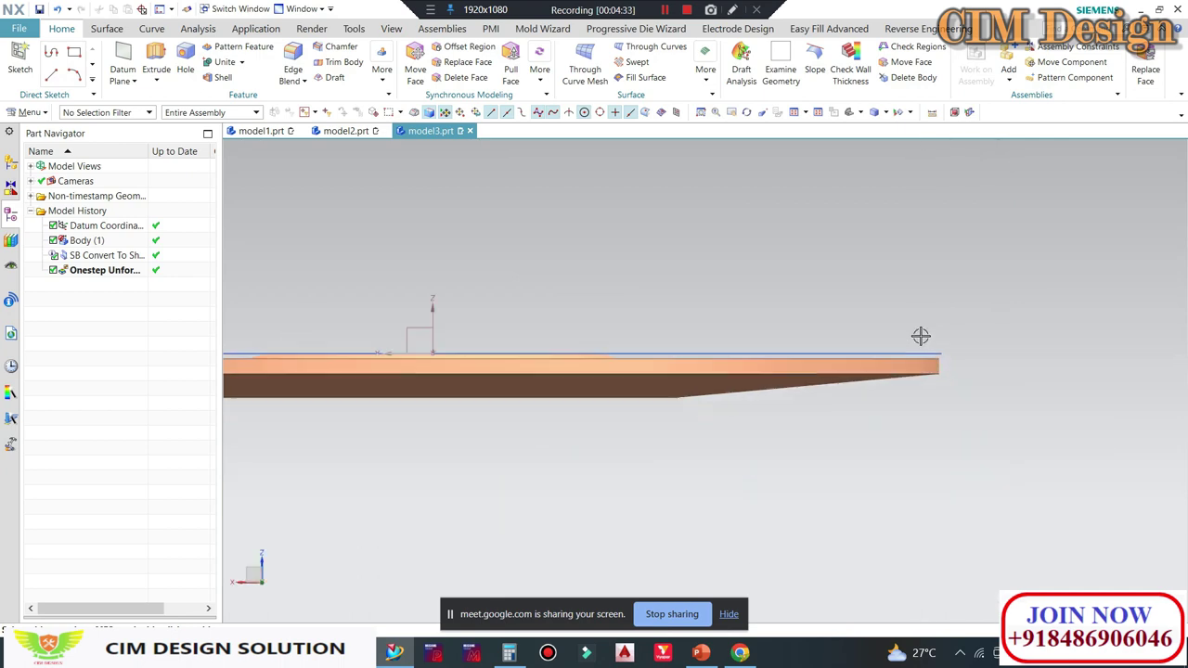
scroll(920, 336, down, 2)
middle_drag(801, 297, 770, 310)
scroll(769, 310, down, 1)
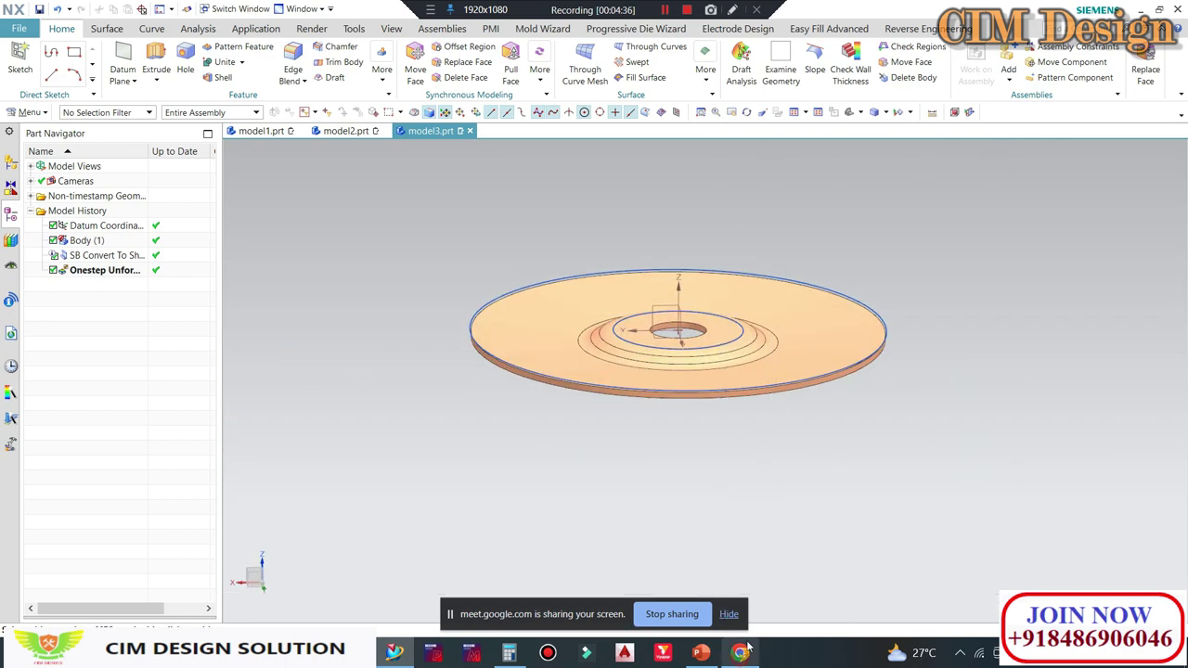
Step: Admit the waiting participant in Google Meet and return to the NX part
click(743, 649)
click(1097, 347)
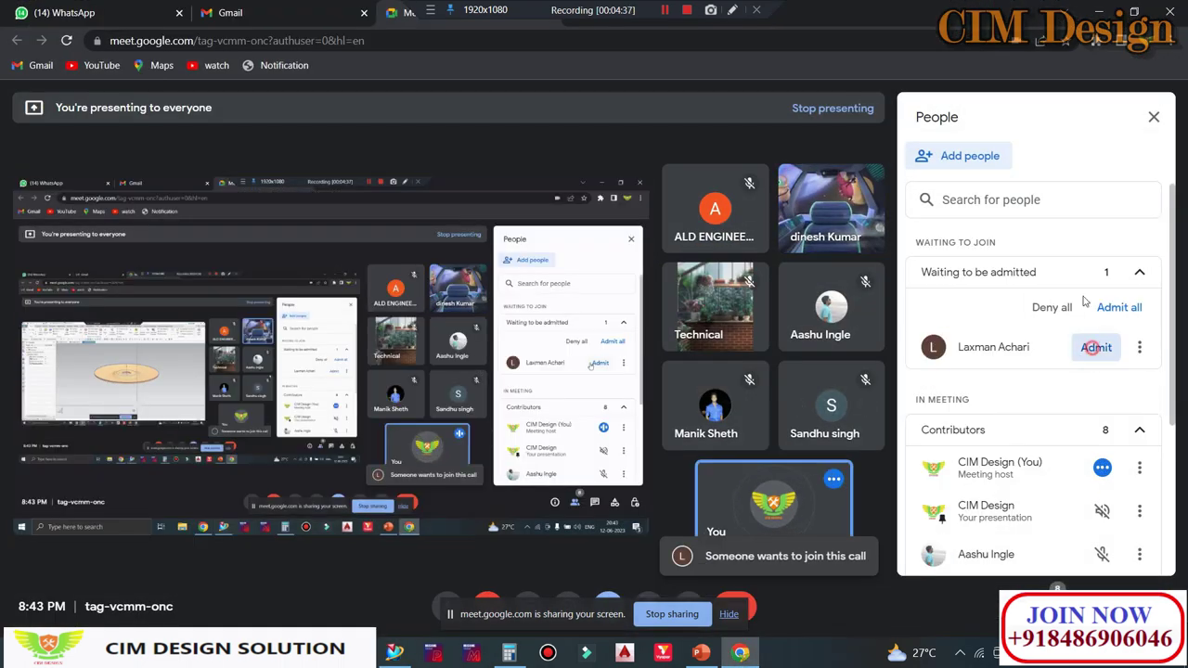
key(alt+Tab)
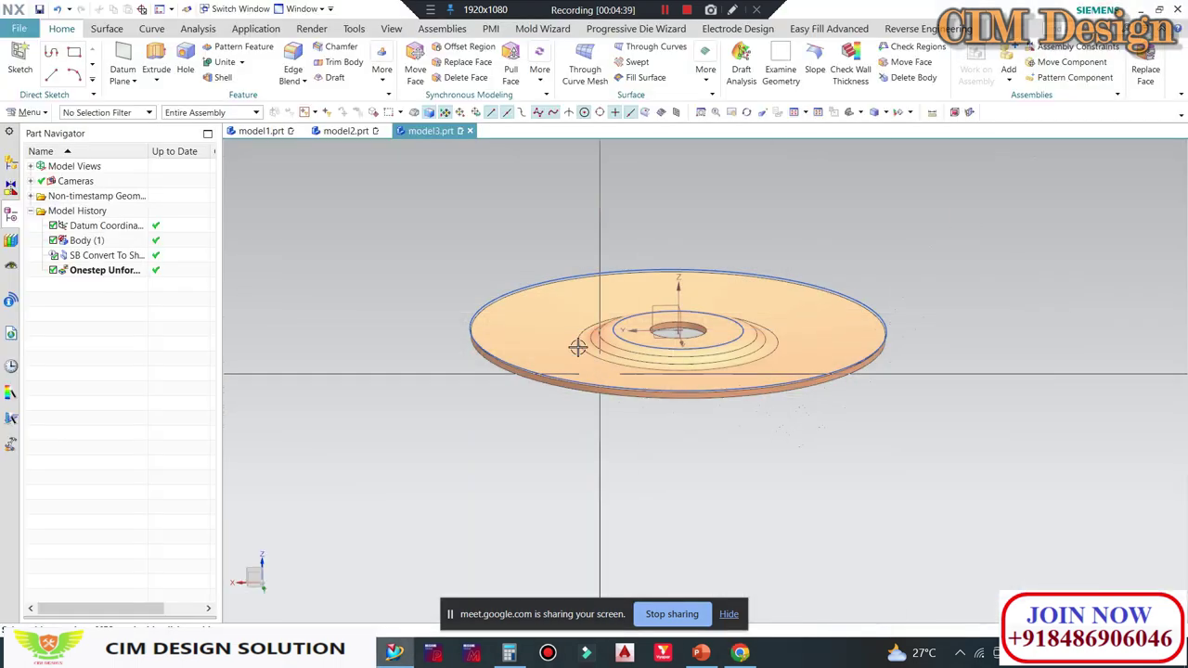
scroll(594, 241, up, 2)
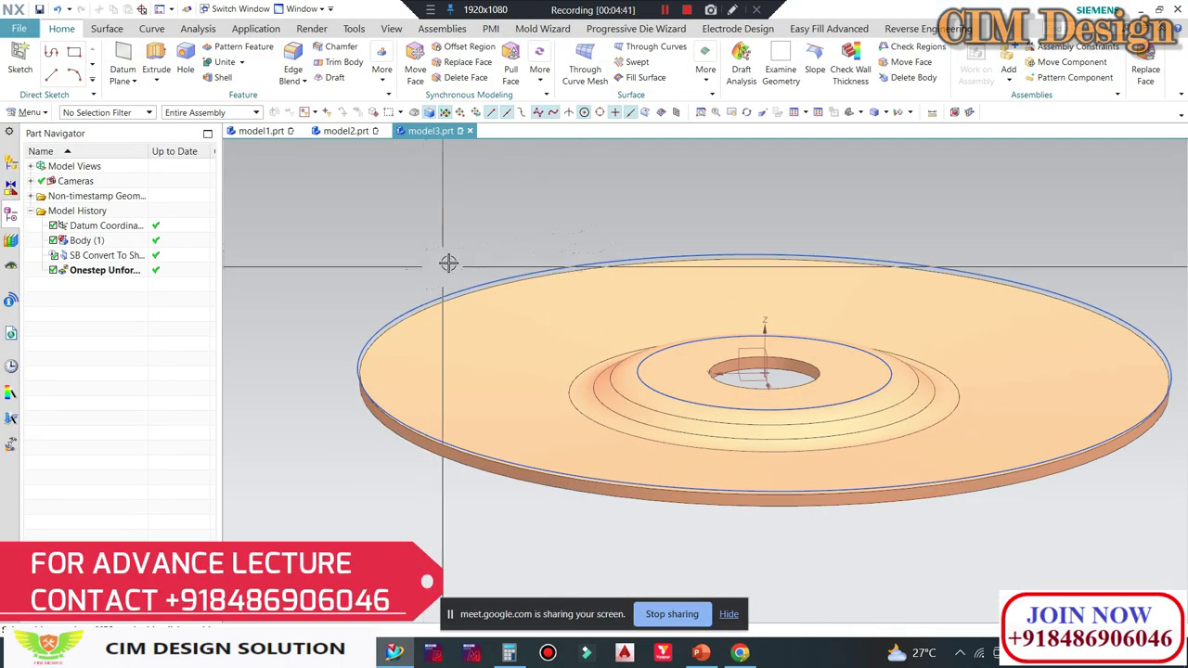
mouse_move(413, 262)
middle_down()
mouse_move(467, 317)
mouse_move(785, 320)
mouse_move(782, 337)
mouse_move(767, 337)
mouse_move(744, 366)
mouse_move(644, 270)
mouse_move(588, 281)
mouse_move(620, 245)
mouse_move(618, 273)
middle_up()
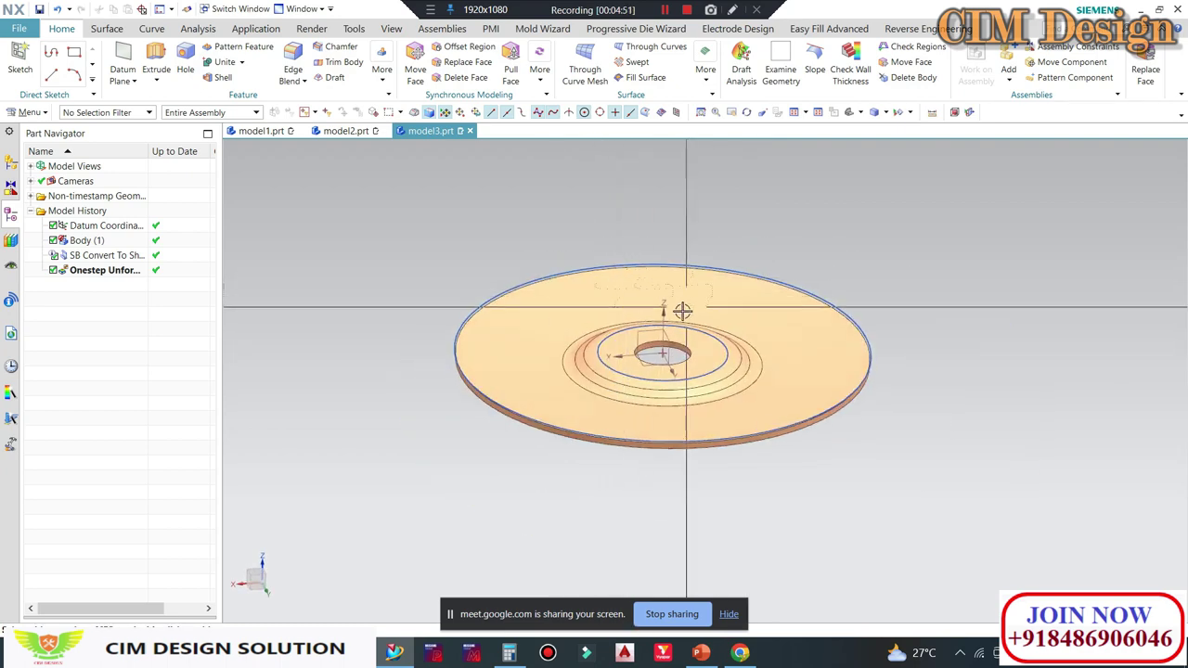
scroll(682, 313, up, 2)
scroll(677, 321, up, 2)
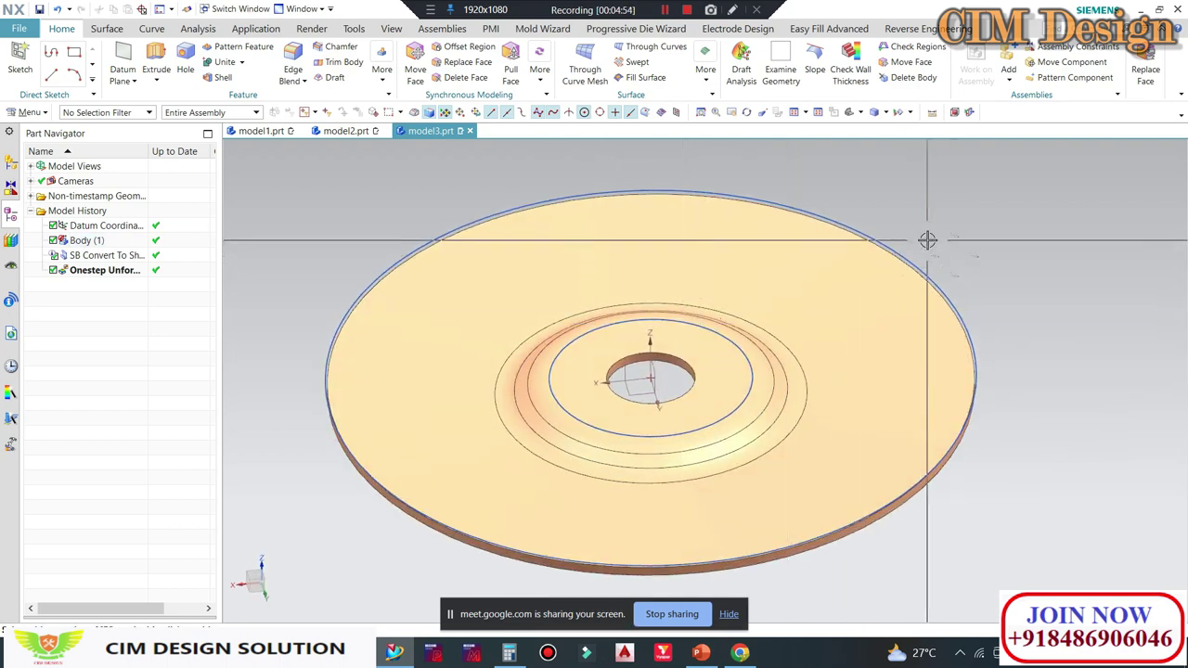
scroll(644, 257, down, 2)
mouse_move(644, 257)
middle_down()
mouse_move(647, 241)
mouse_move(644, 255)
middle_up()
click(647, 253)
key(Escape)
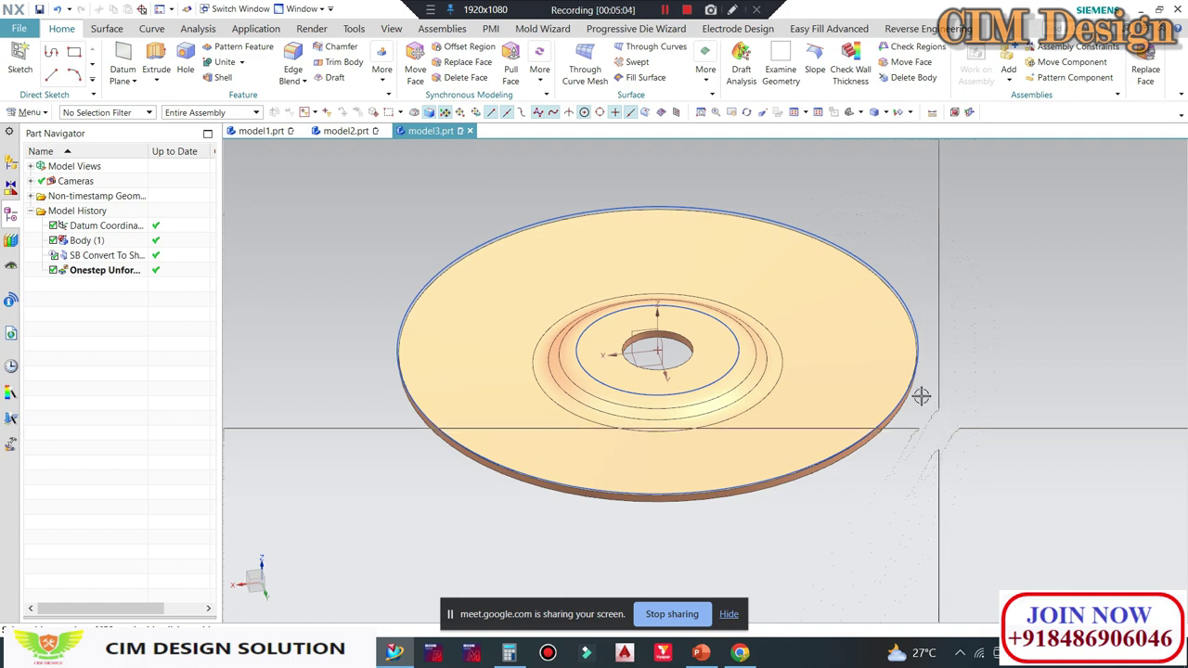
click(92, 271)
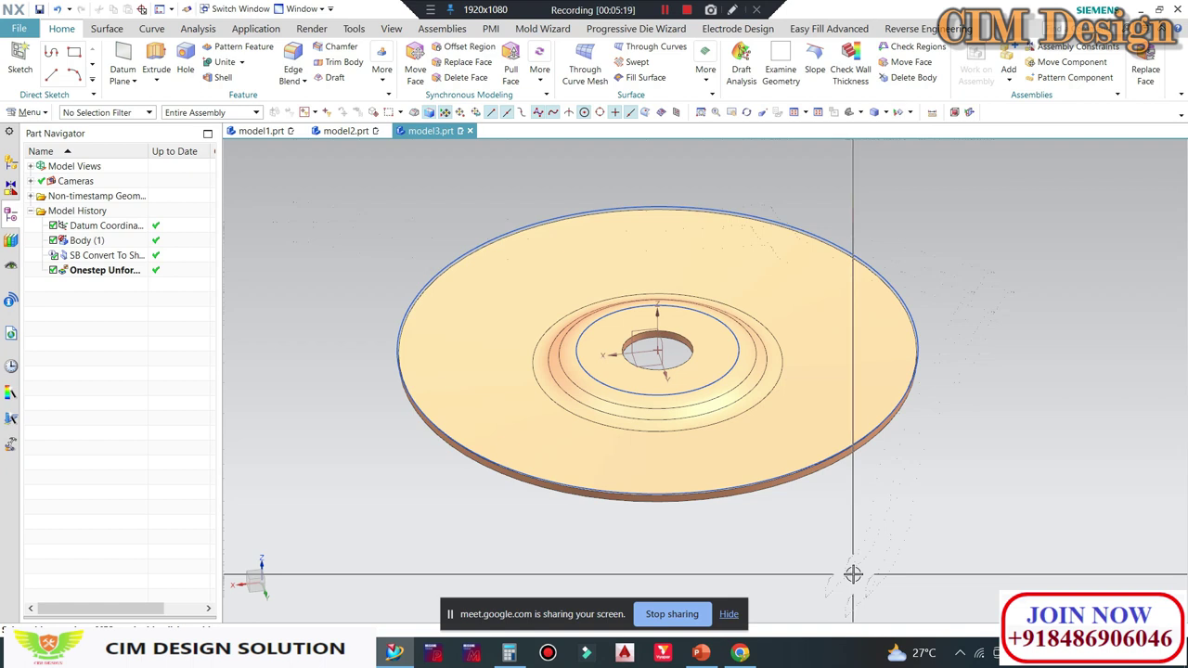
shift+middle_drag(867, 469, 796, 273)
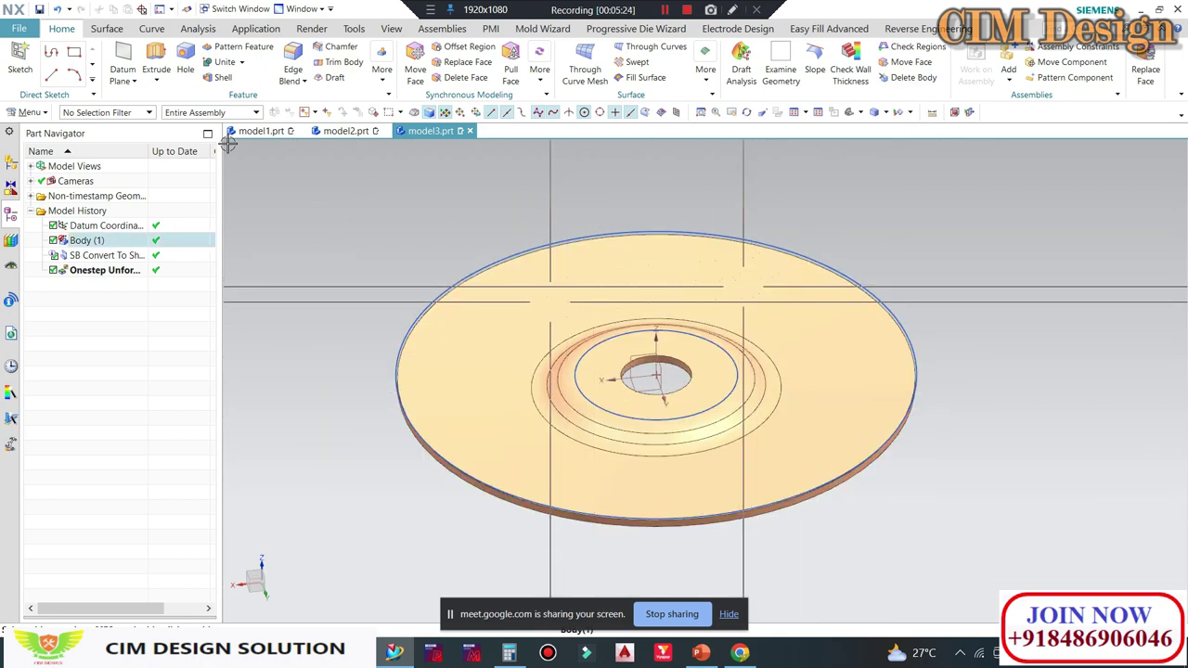
key(x)
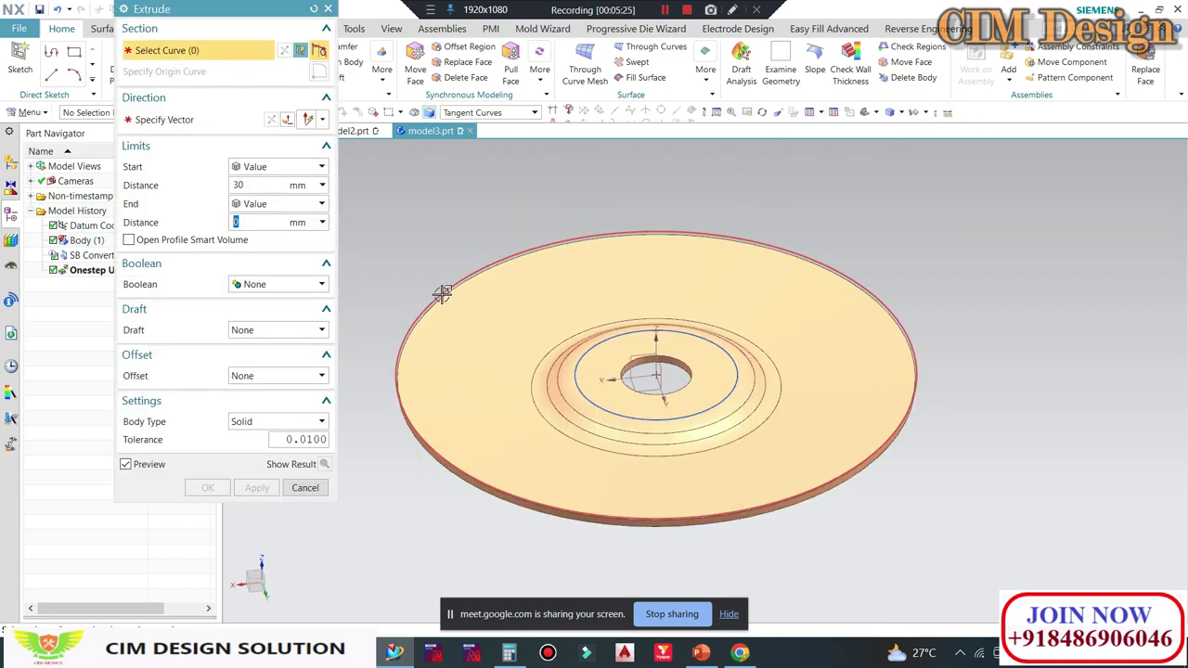
Step: Extrude the blank's outer edge with a 0.6 mm start distance to create Extrude (4)
click(443, 297)
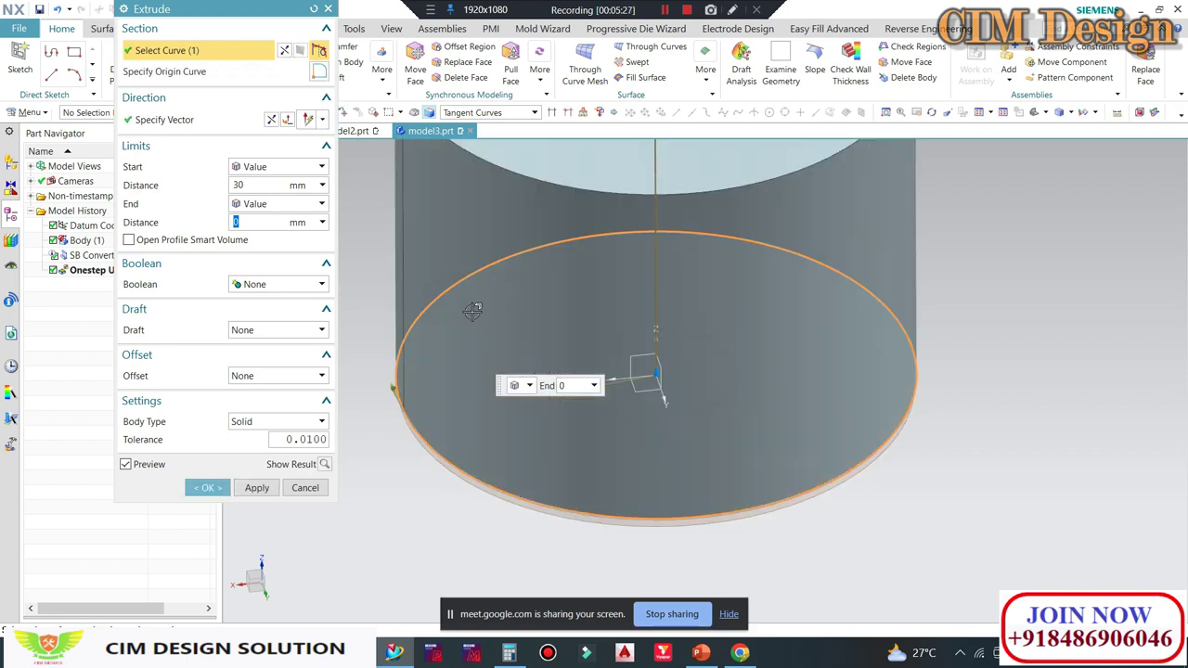
double_click(243, 185)
text(0.6)
key(Return)
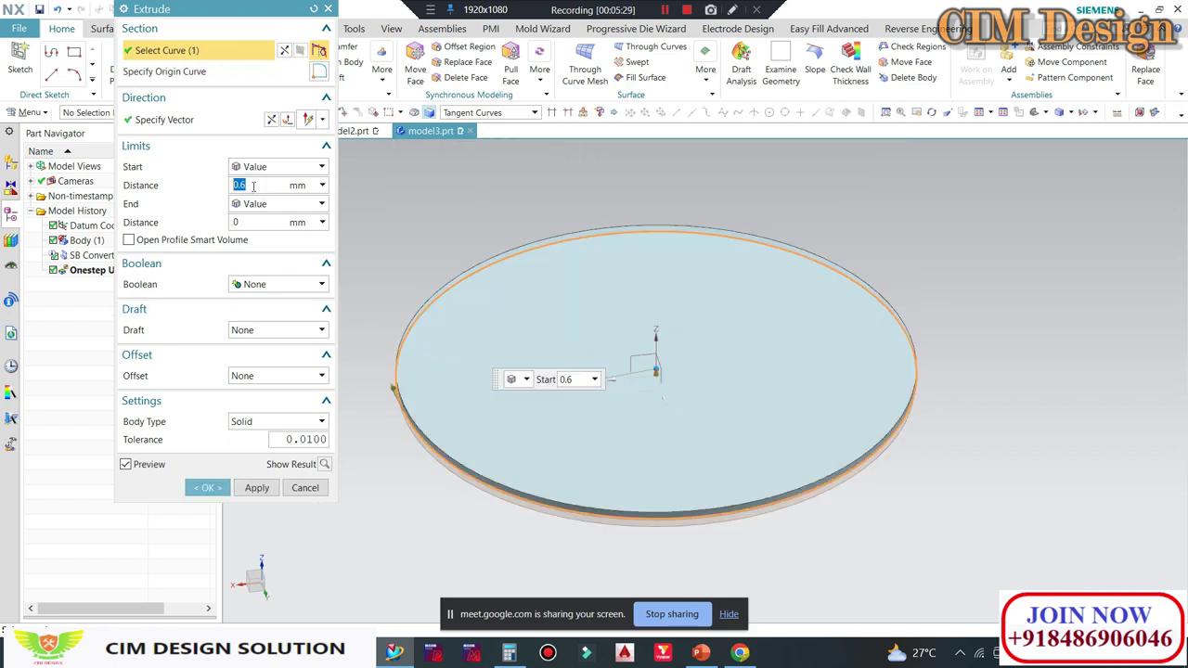
click(271, 118)
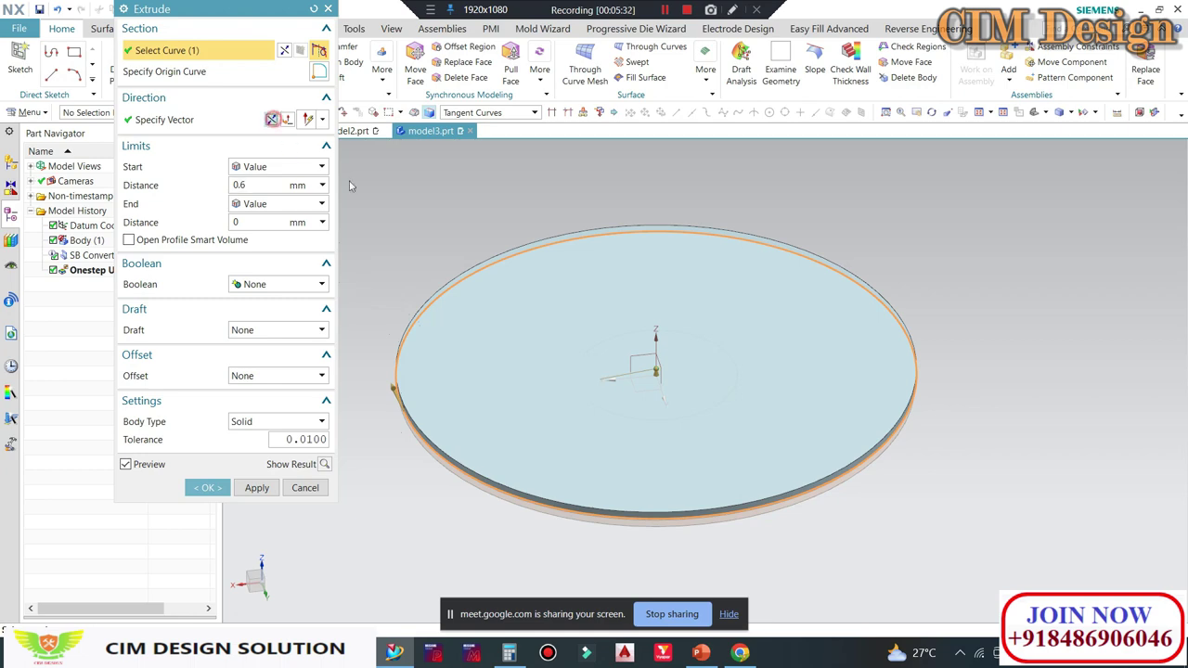
middle_click(490, 231)
mouse_move(475, 279)
middle_down()
mouse_move(501, 346)
mouse_move(481, 378)
middle_up()
Step: Filter the selection to curves and move all the disc's curves onto layer 99
key(ctrl+j)
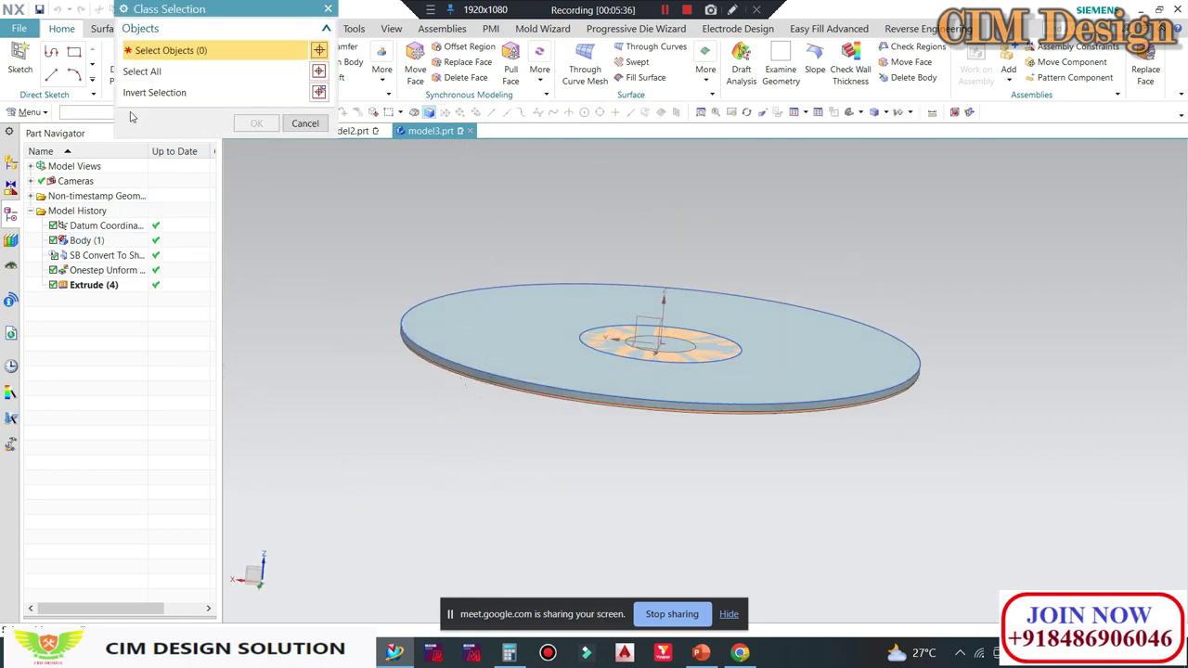
click(94, 112)
click(84, 160)
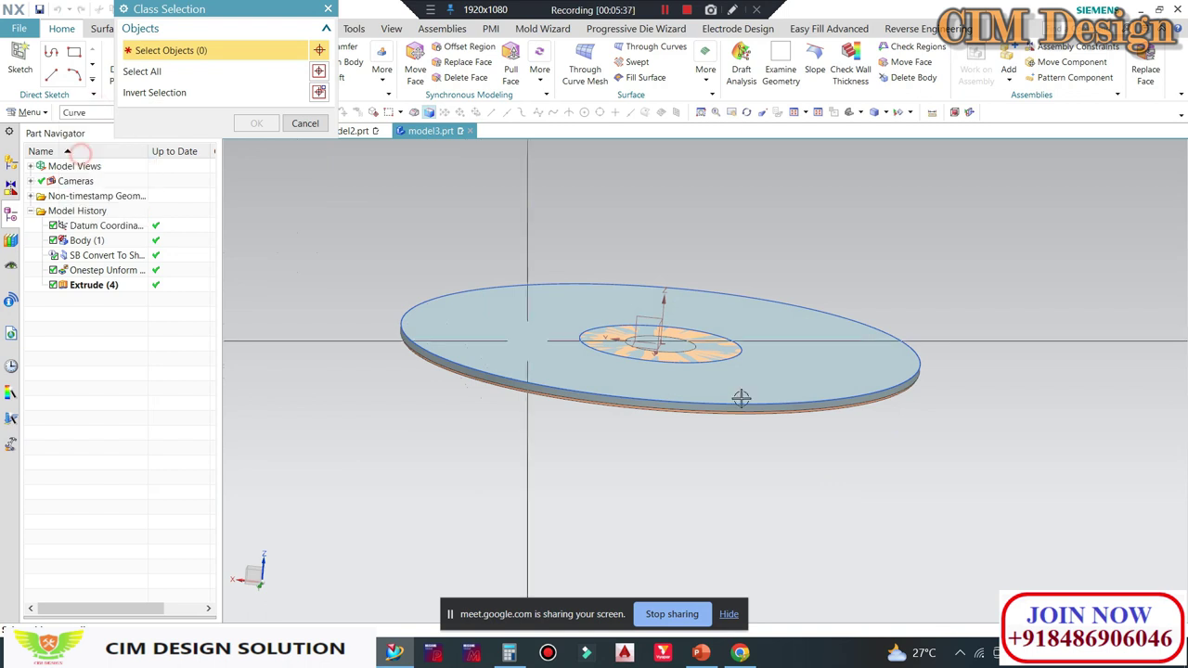
drag(1081, 212, 344, 490)
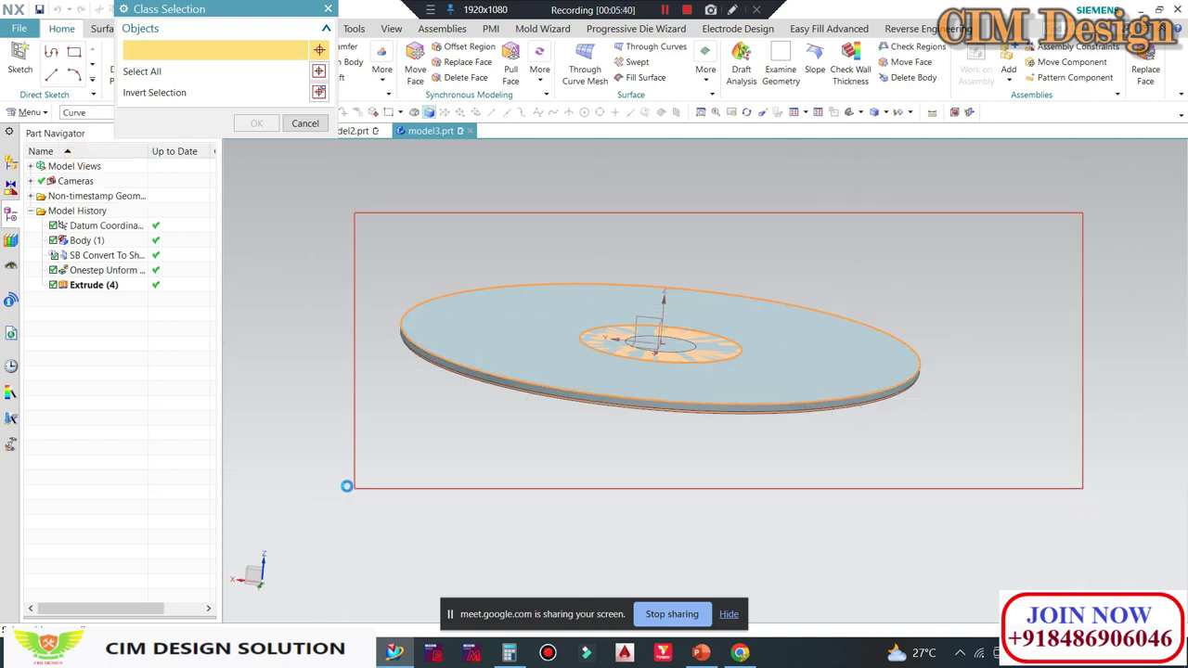
middle_click(283, 400)
middle_click(295, 154)
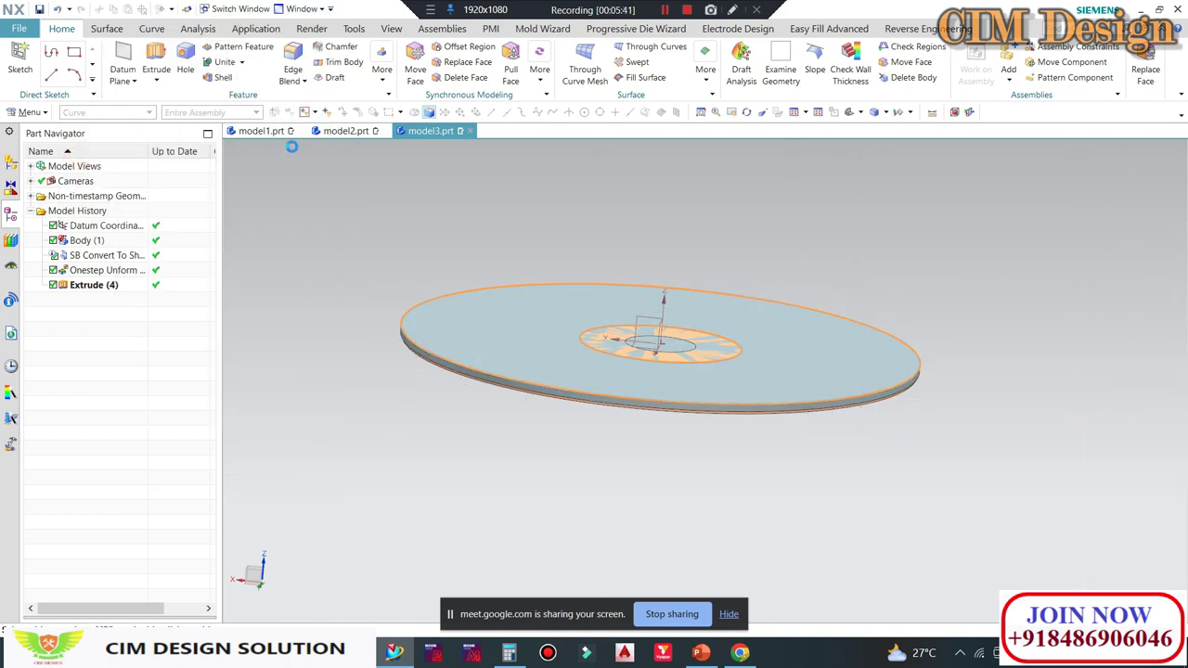
Step: Turn off layer 99 so only the solid washer remains visible
key(ctrl+l)
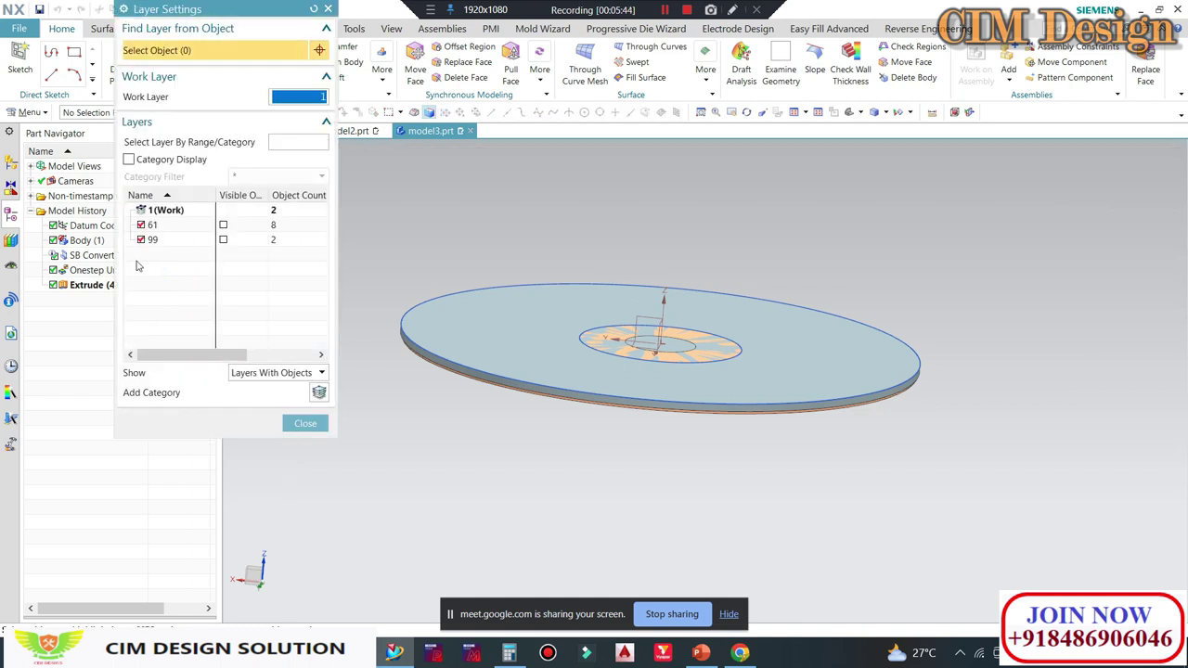
click(148, 239)
middle_click(294, 299)
mouse_move(295, 300)
middle_down()
mouse_move(910, 217)
mouse_move(893, 255)
mouse_move(823, 268)
mouse_move(769, 340)
mouse_move(642, 300)
mouse_move(678, 281)
mouse_move(655, 276)
mouse_move(578, 456)
mouse_move(732, 292)
mouse_move(631, 305)
mouse_move(581, 275)
mouse_move(586, 306)
mouse_move(594, 298)
mouse_move(605, 310)
mouse_move(607, 287)
mouse_move(615, 298)
middle_up()
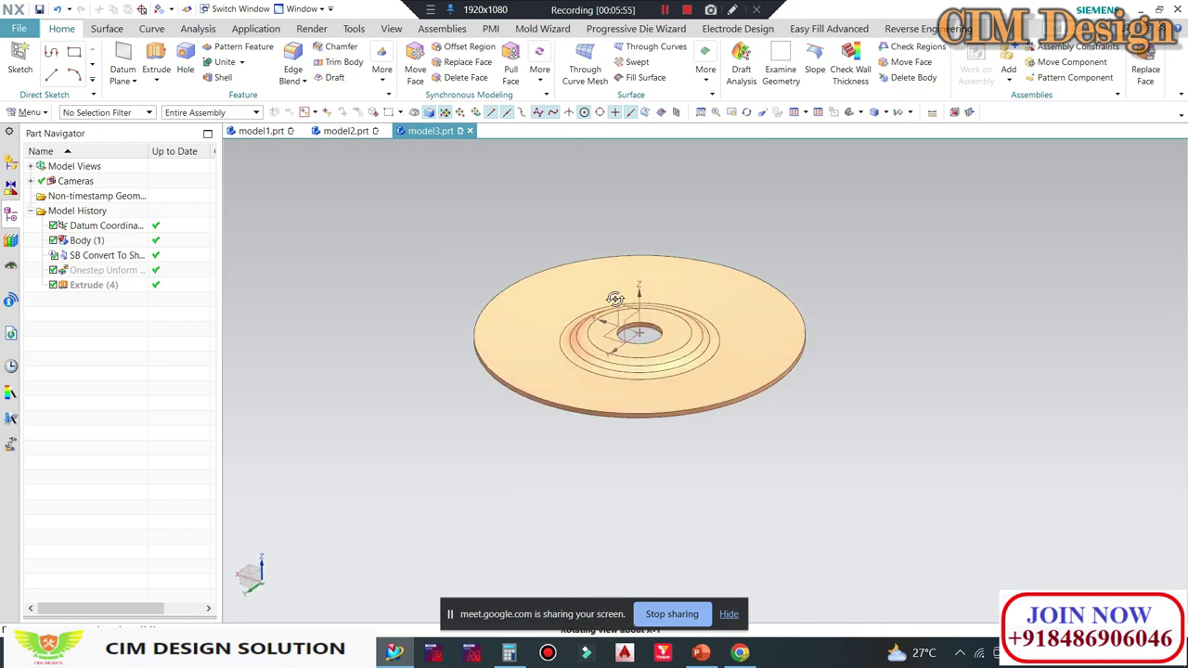
scroll(616, 299, down, 3)
middle_drag(552, 257, 556, 279)
scroll(557, 279, up, 2)
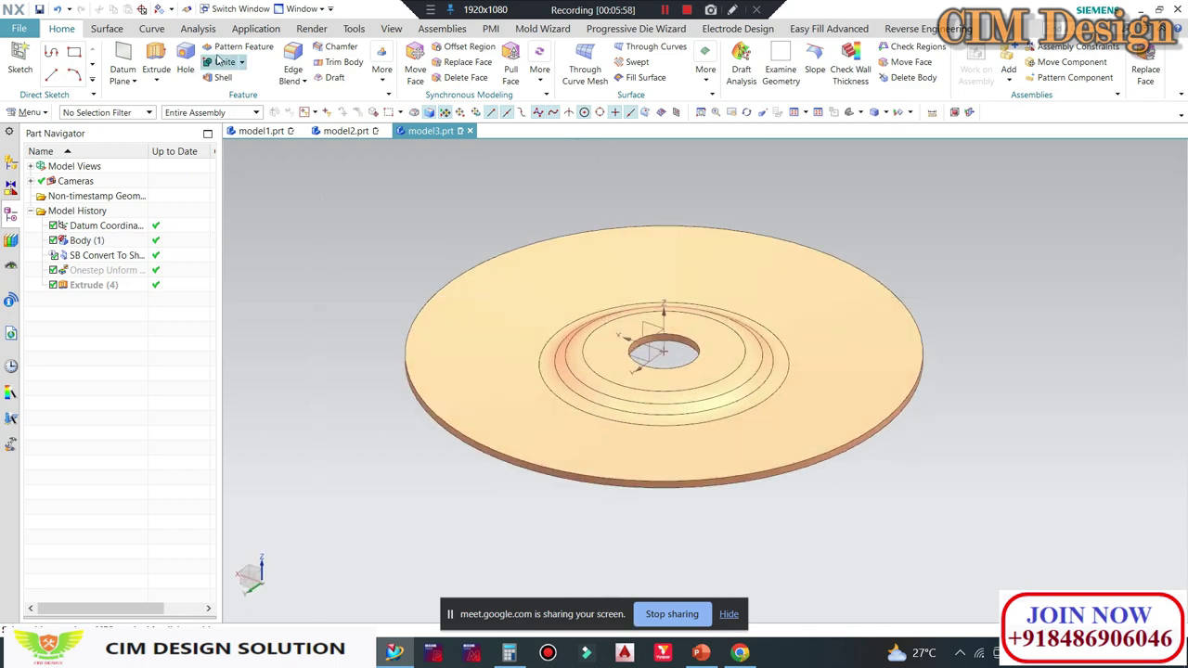
Step: Create a new parent assembly named 'STAMPING TOOL' over the washer part
click(442, 28)
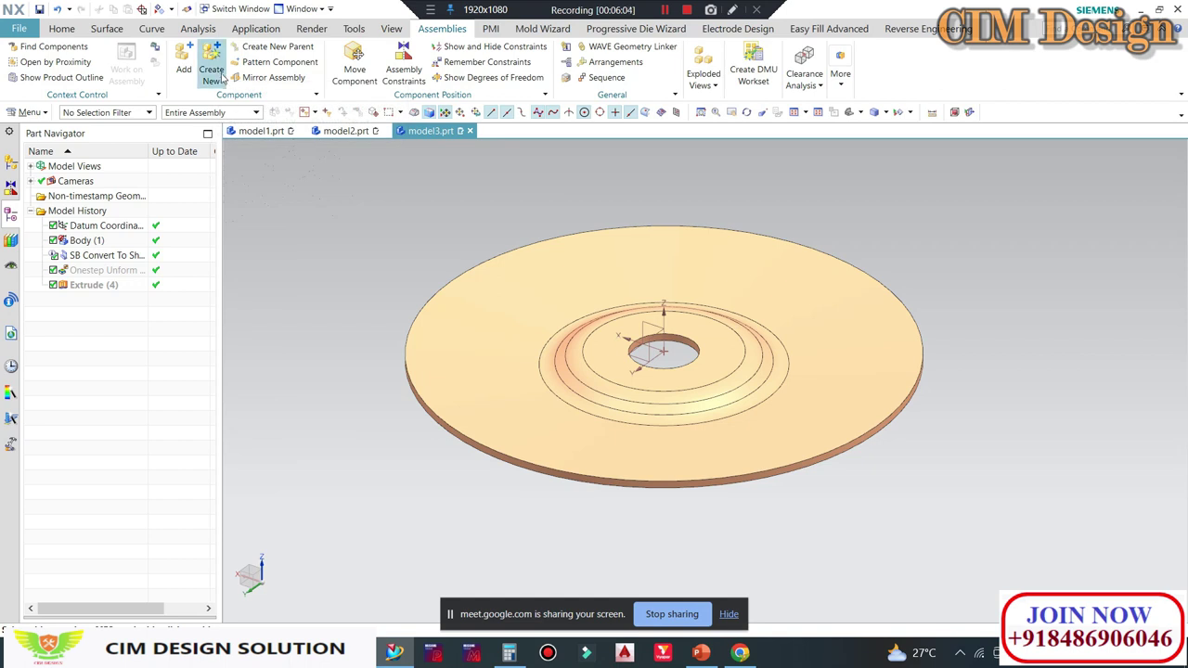
click(278, 48)
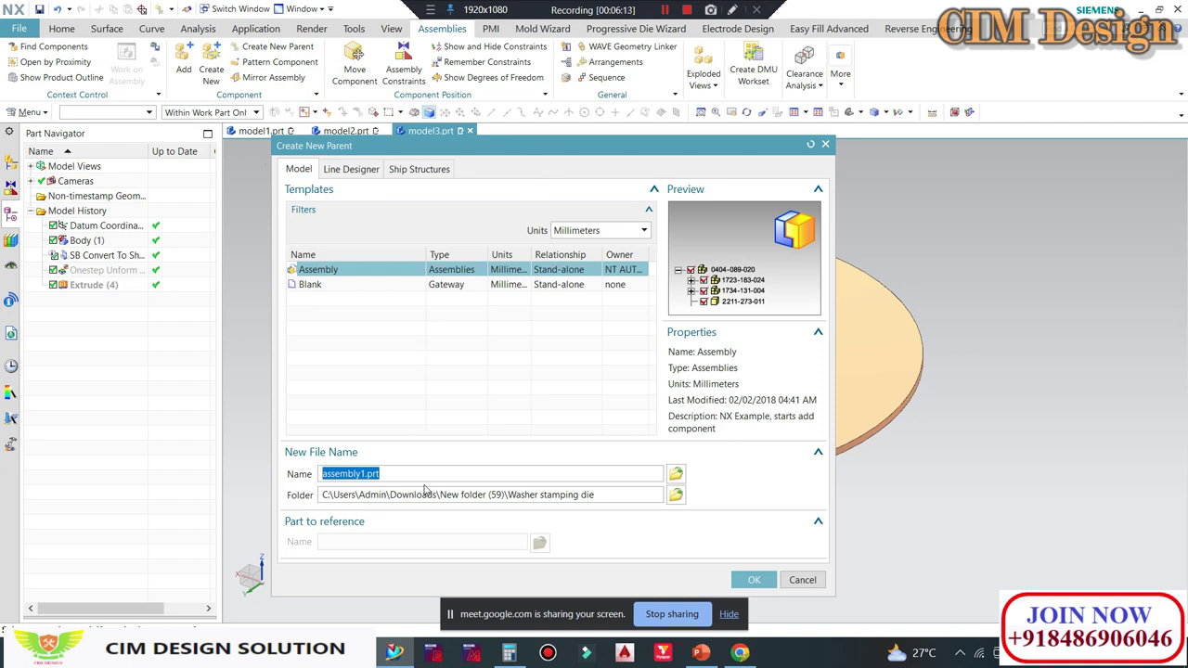
text(STAM)
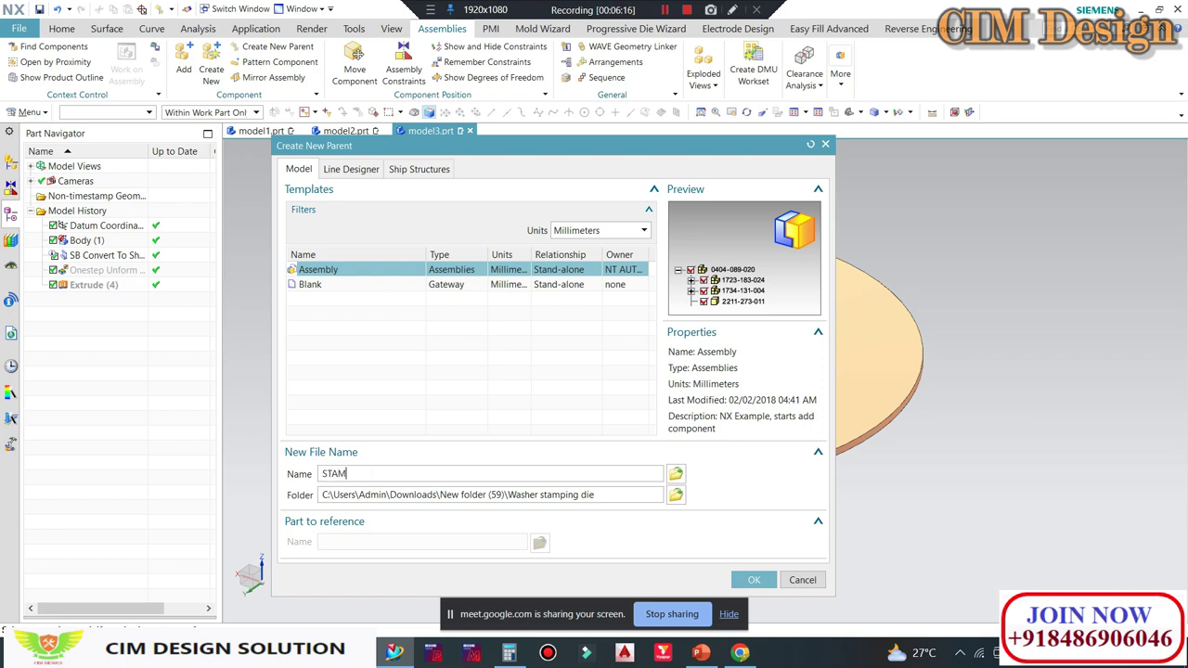
text( T)
text(L)
key(Return)
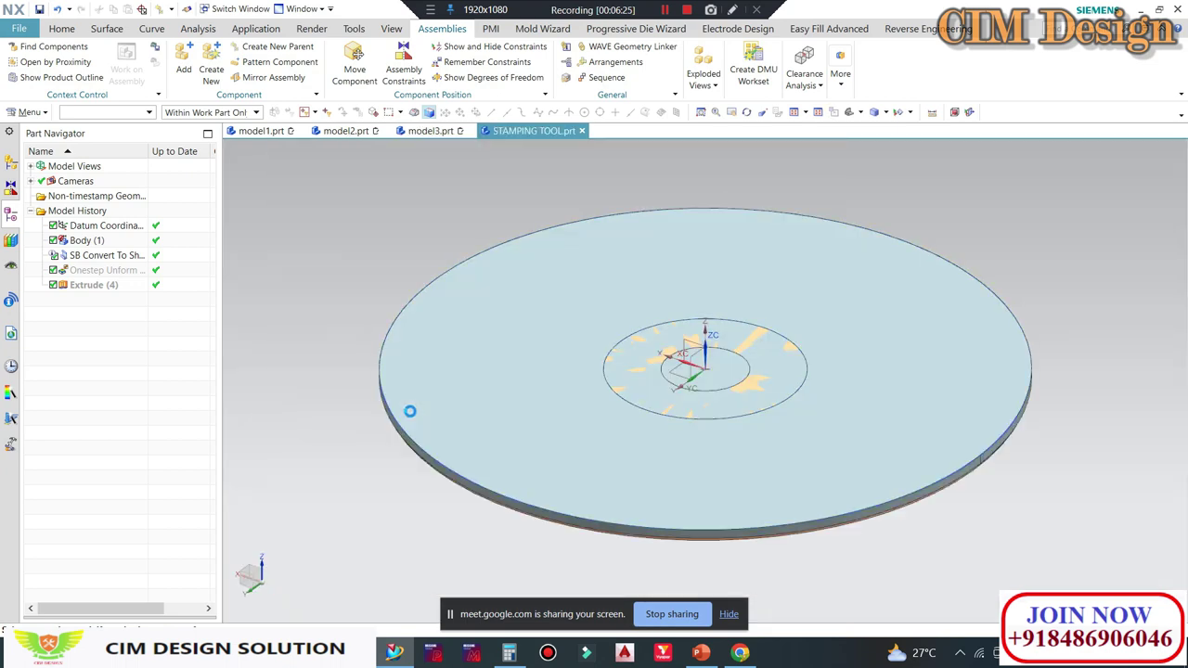
Step: Open the model3 washer part in its own window from the Assembly Navigator
click(10, 161)
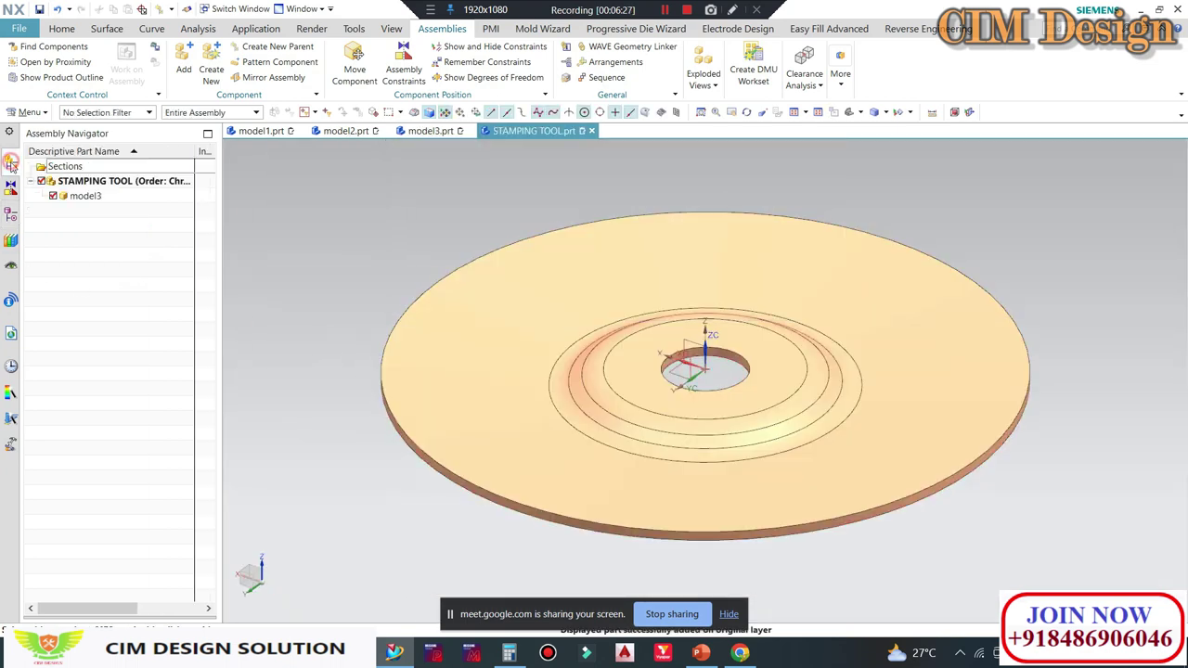
click(90, 196)
right_click(90, 196)
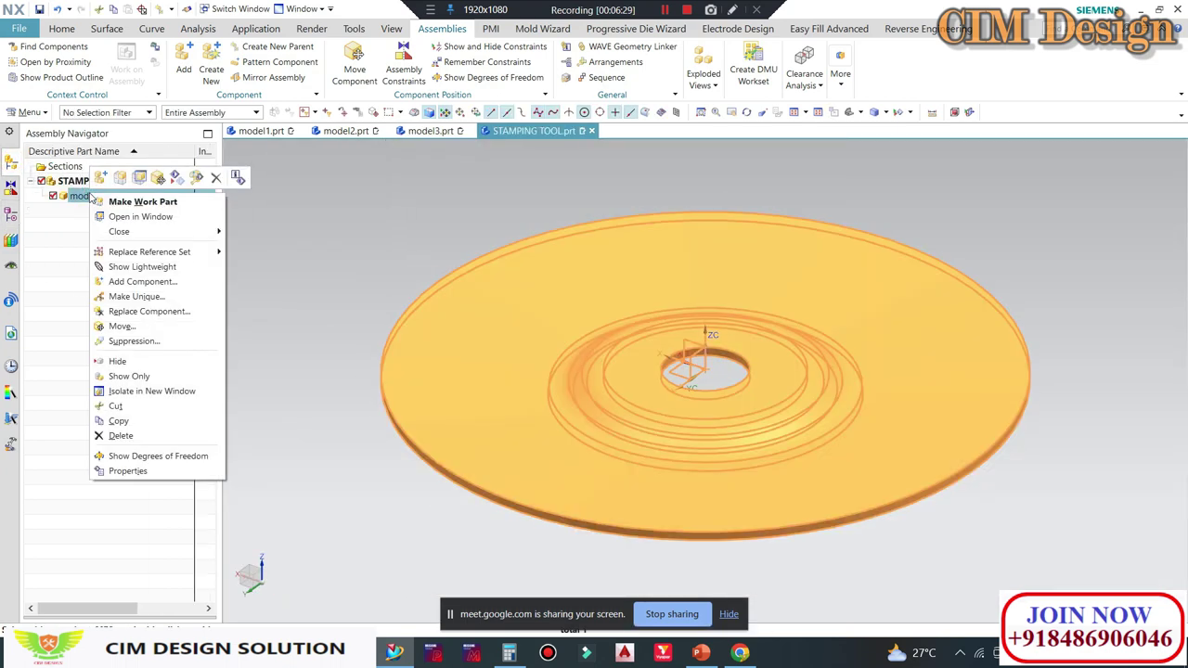
click(247, 231)
right_click(130, 199)
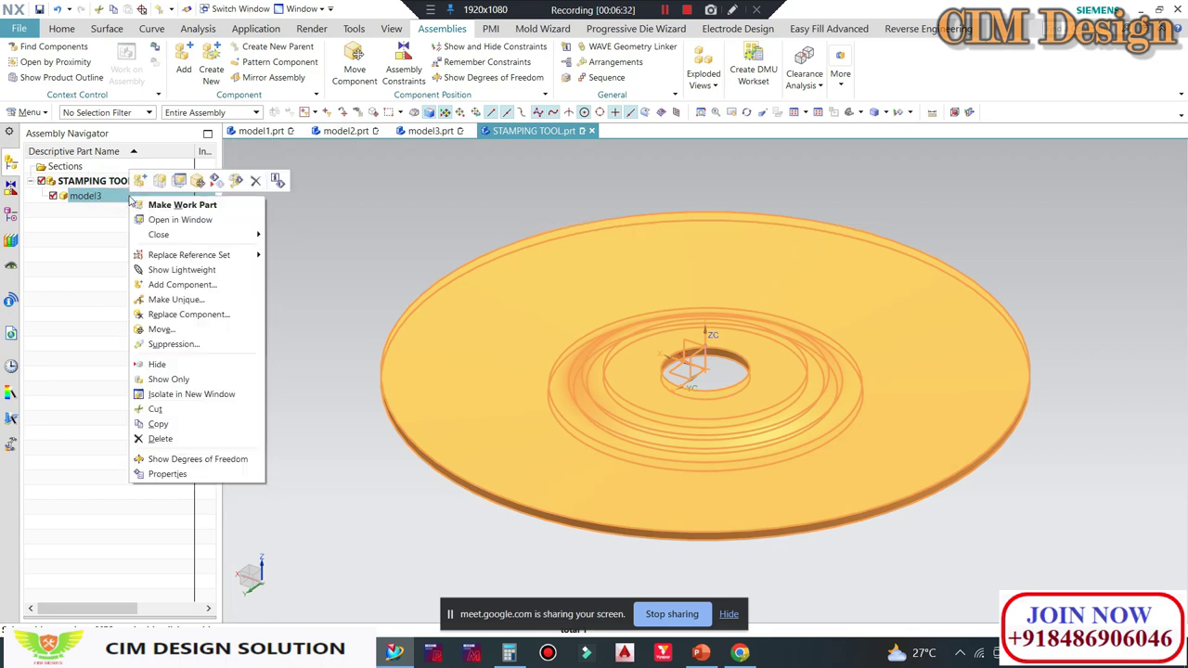
click(183, 226)
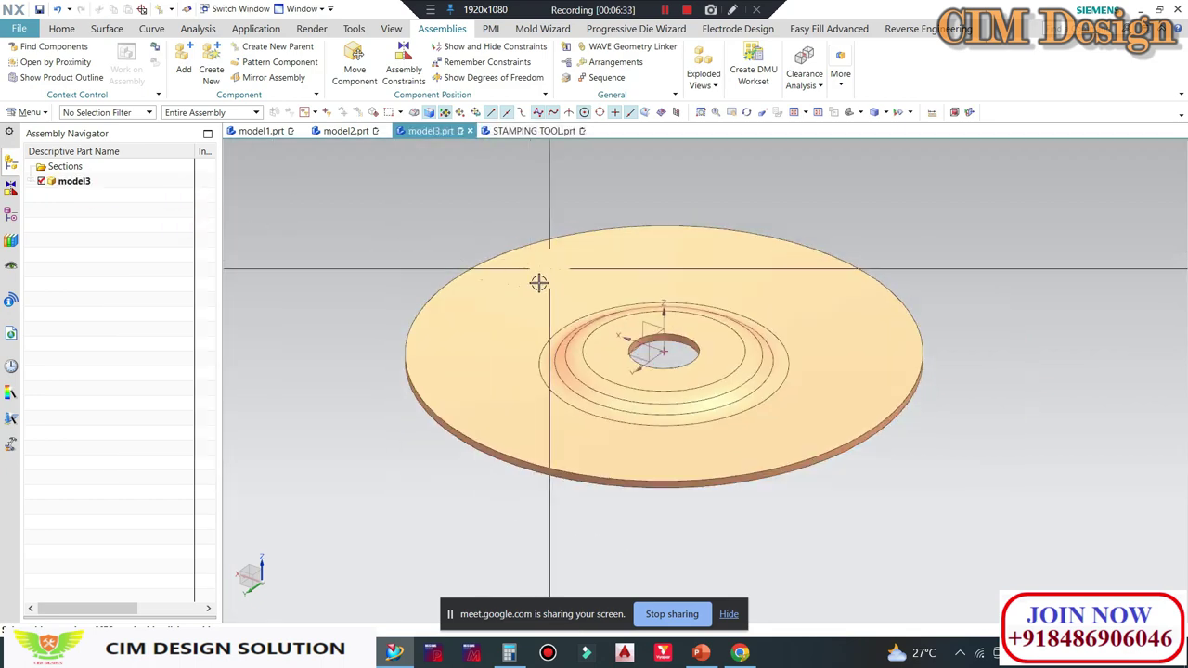
middle_drag(539, 279, 414, 319)
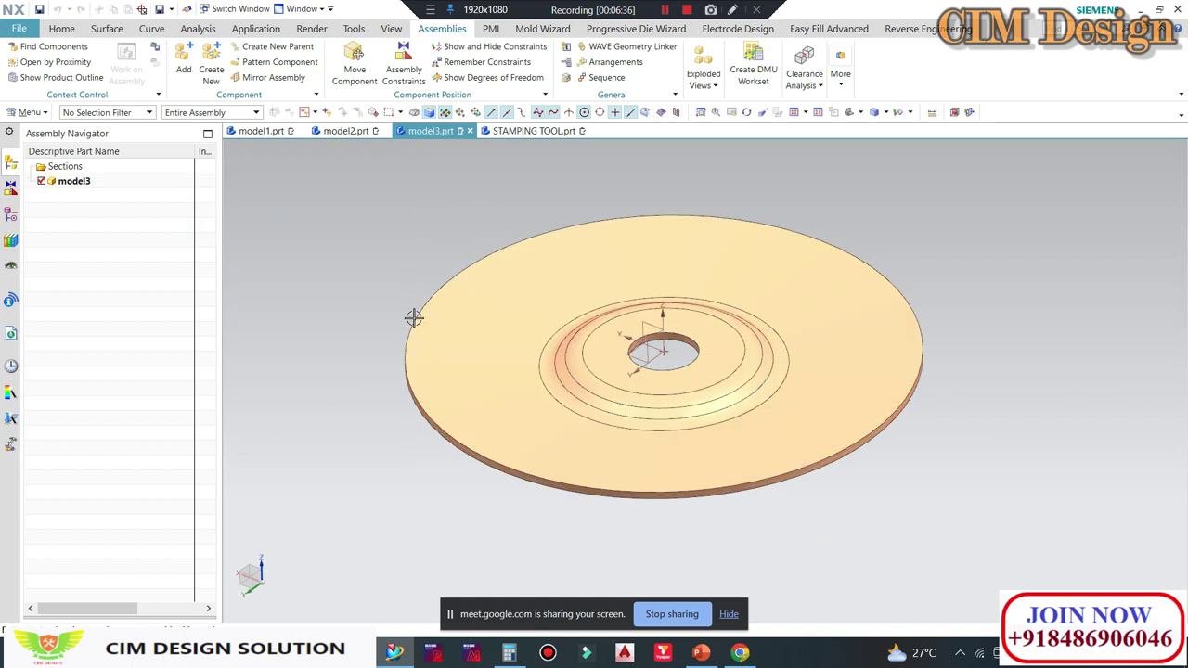
Step: Save the washer under the new name COMPONENT and return to the STAMPING TOOL assembly
key(ctrl+s)
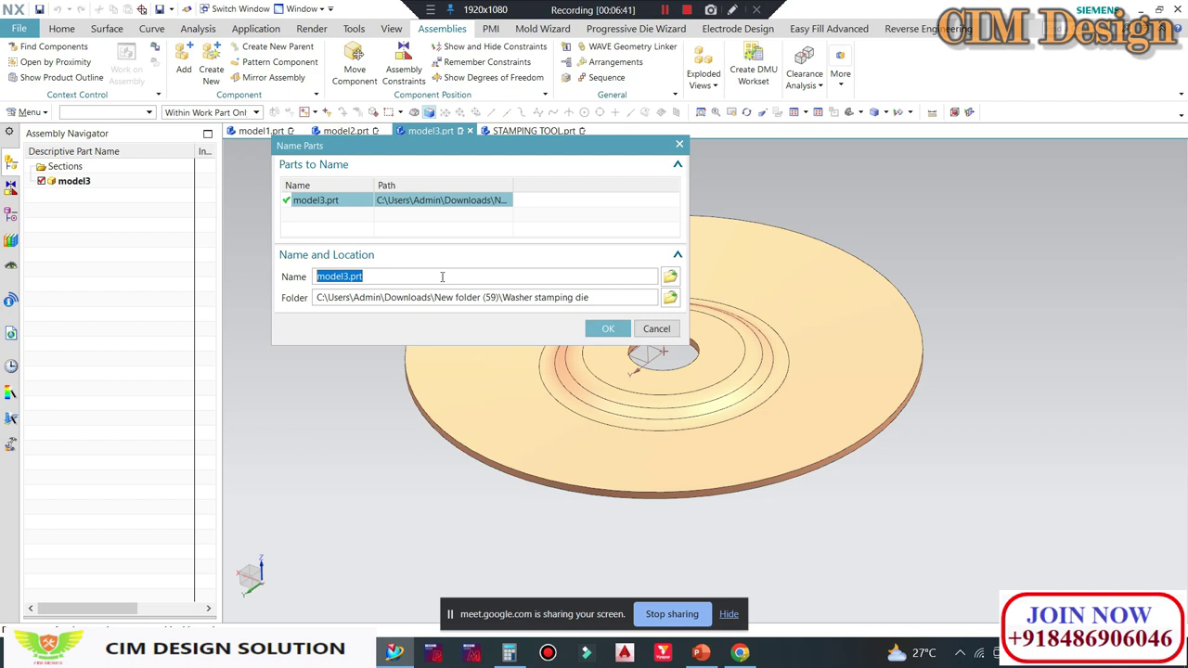
text(COMPONENT)
key(Return)
click(608, 328)
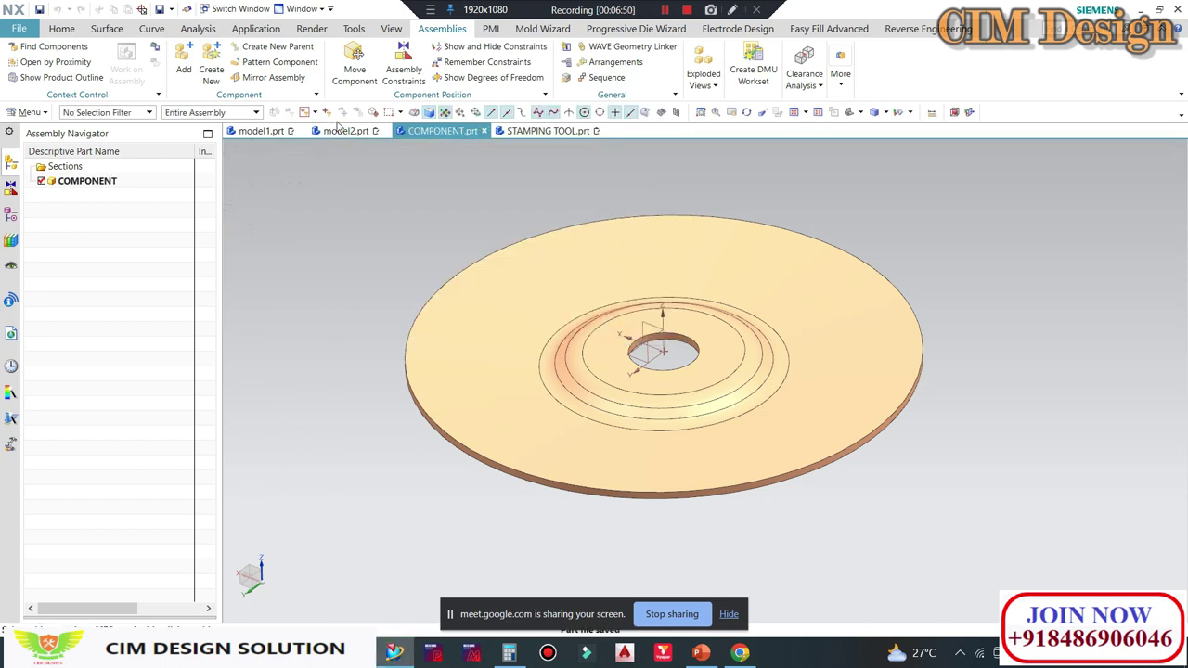
click(547, 131)
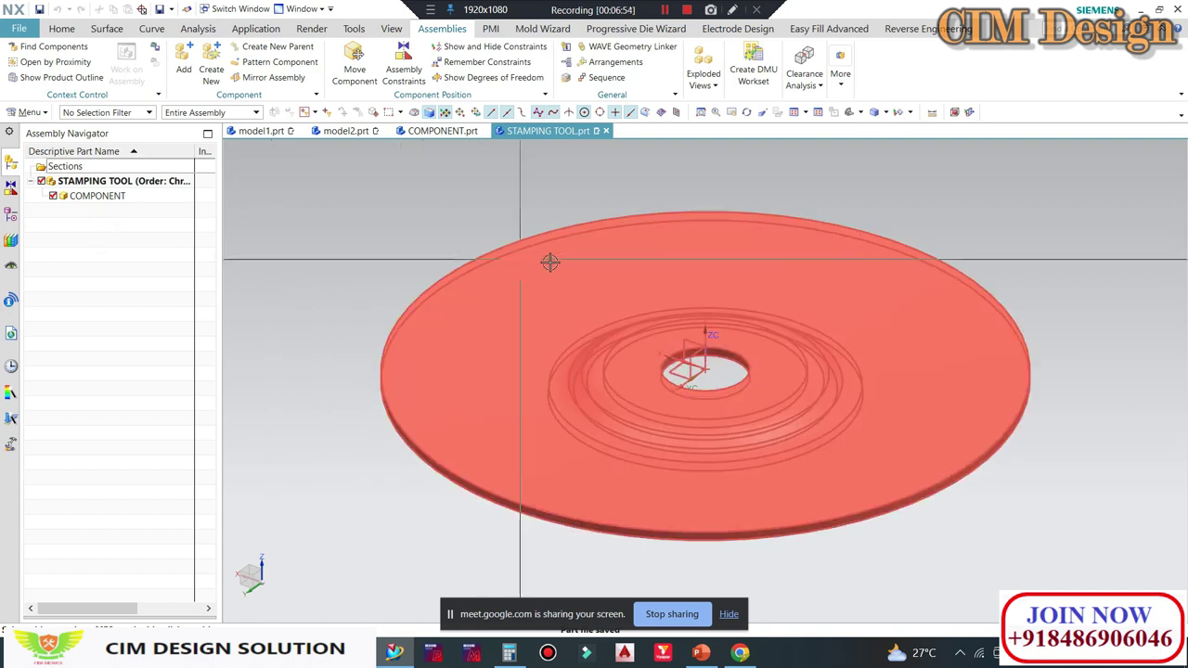
key(Home)
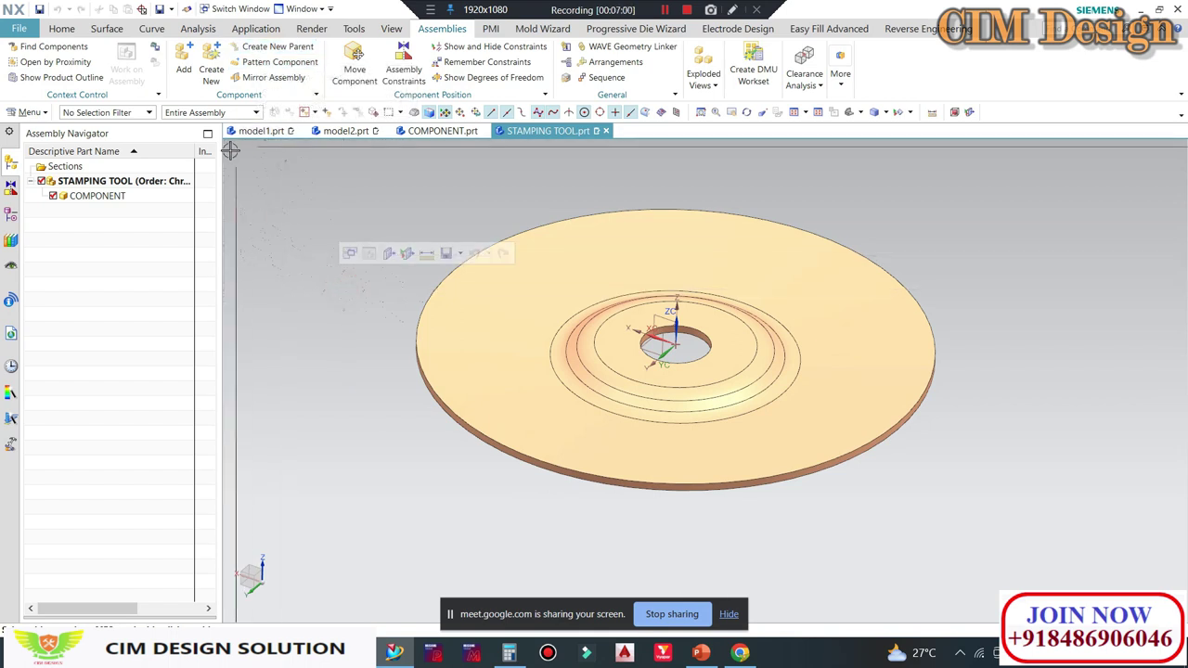
Step: Create a new empty component, replacing the default name with DIE PUNCH
click(213, 86)
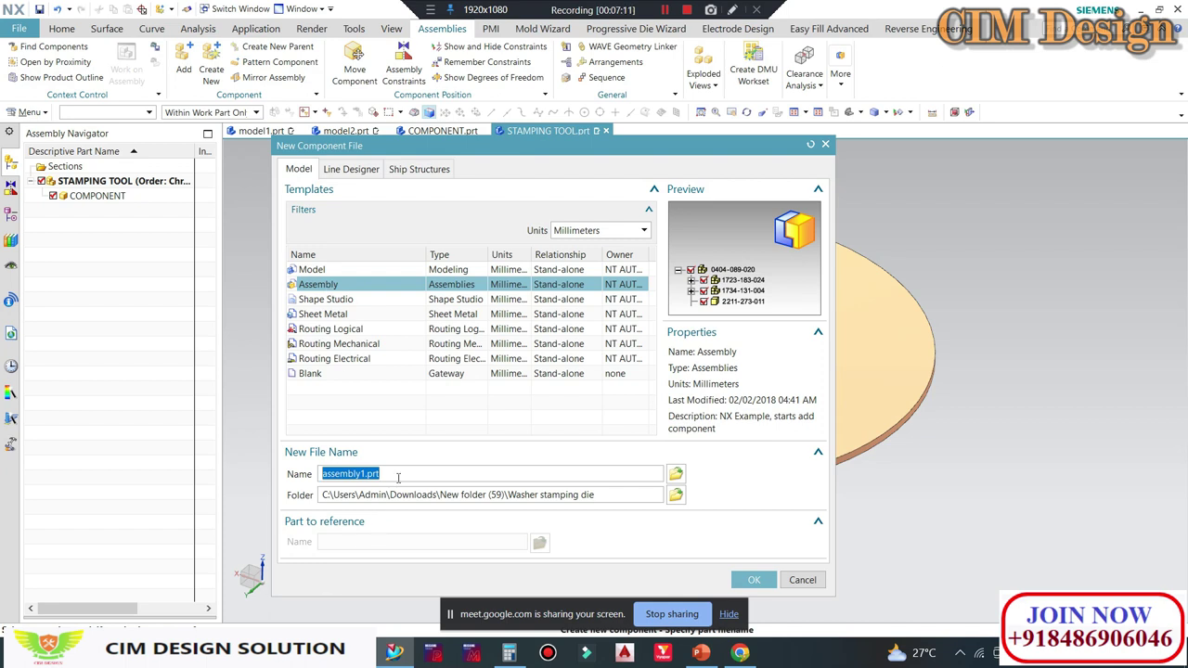
key(BackSpace)
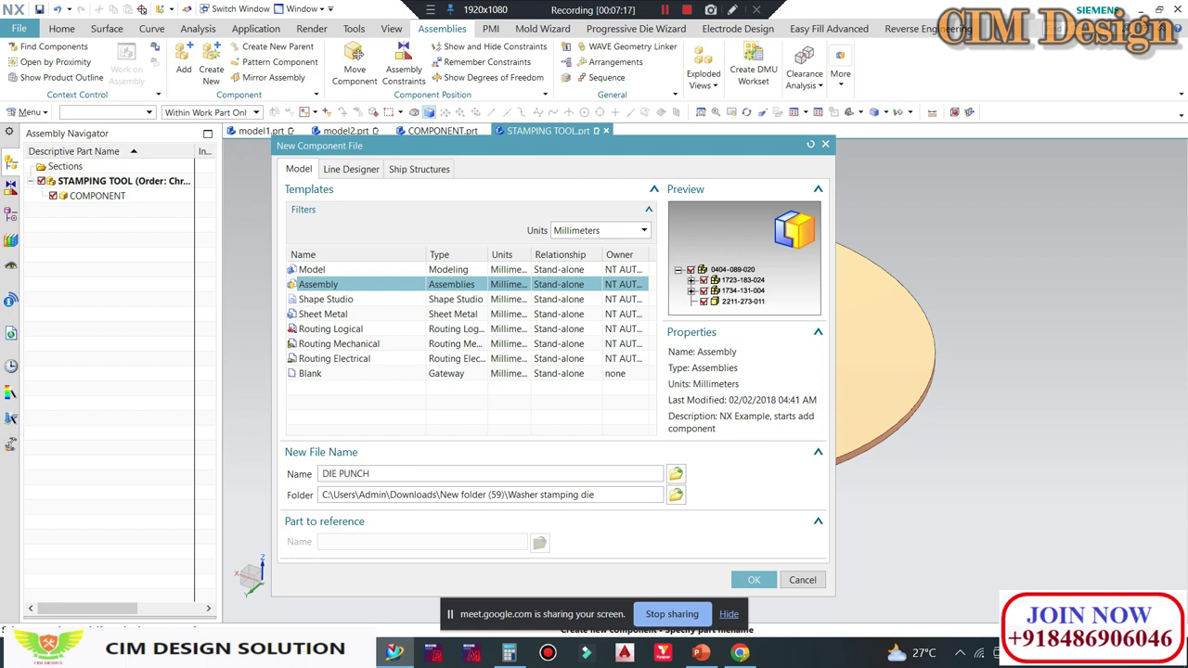
key(Return)
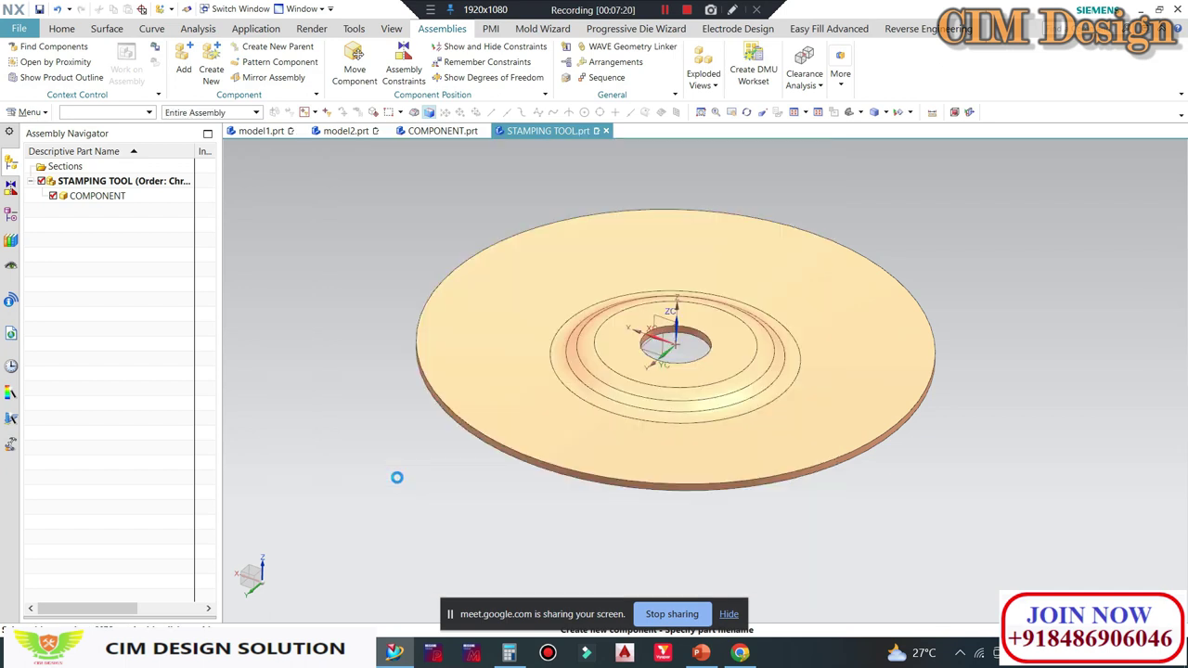
middle_click(377, 472)
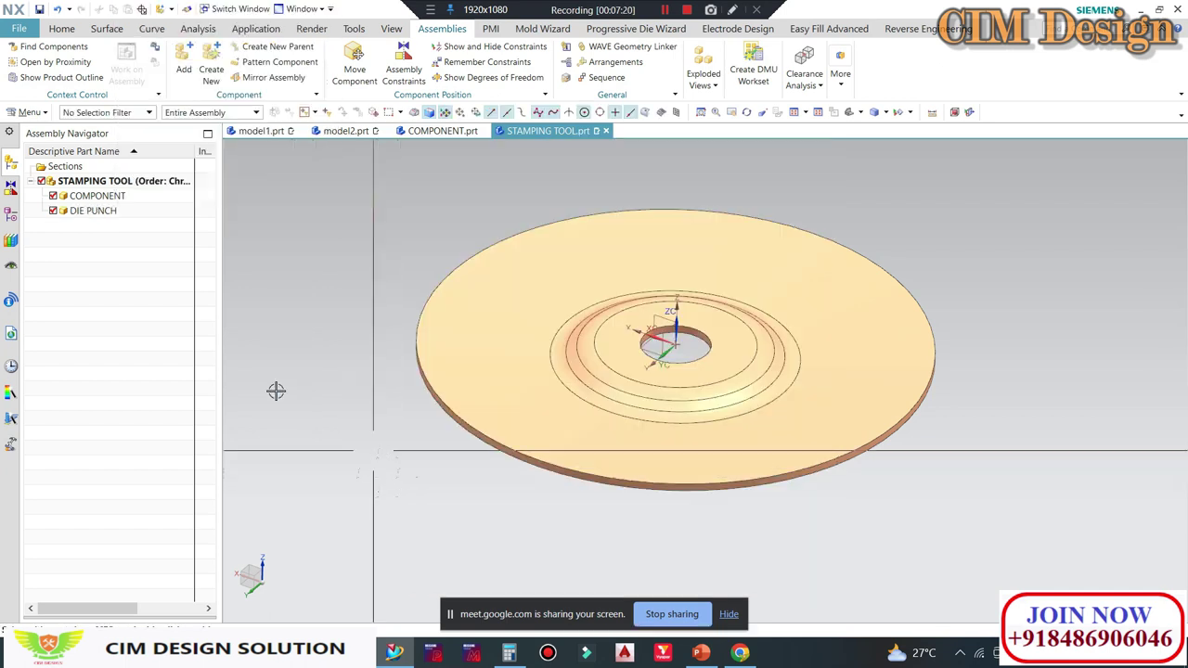
Step: Make DIE PUNCH the work part, collapse the command ribbon, and switch to the Meet call
double_click(82, 210)
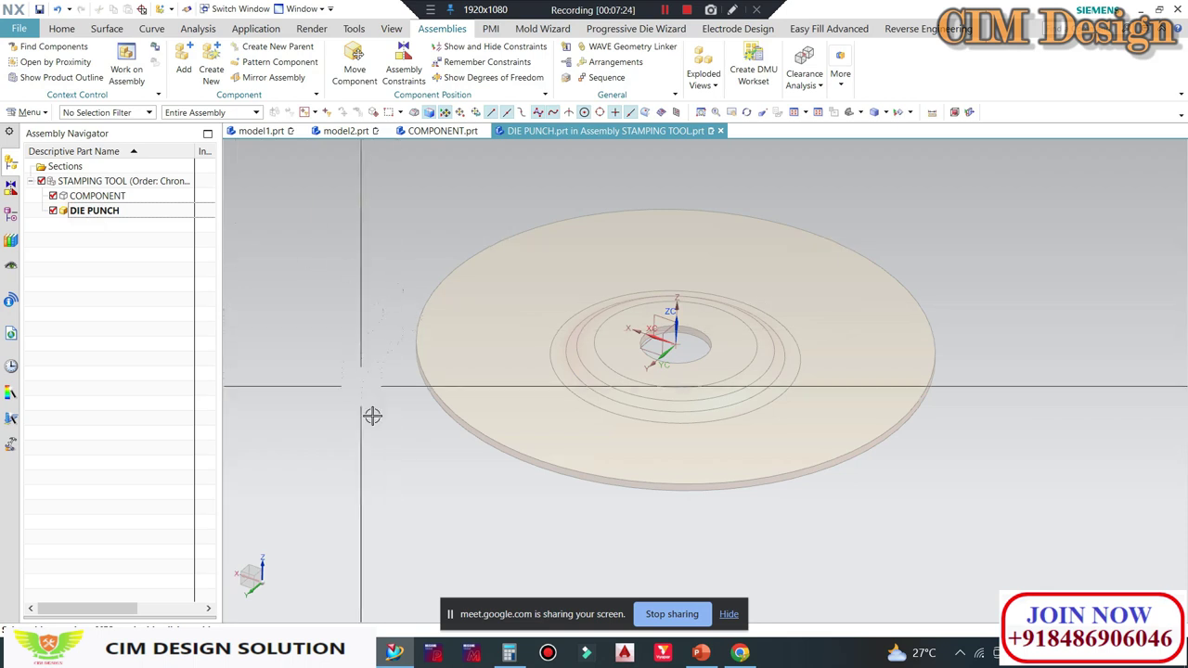
middle_drag(371, 415, 377, 390)
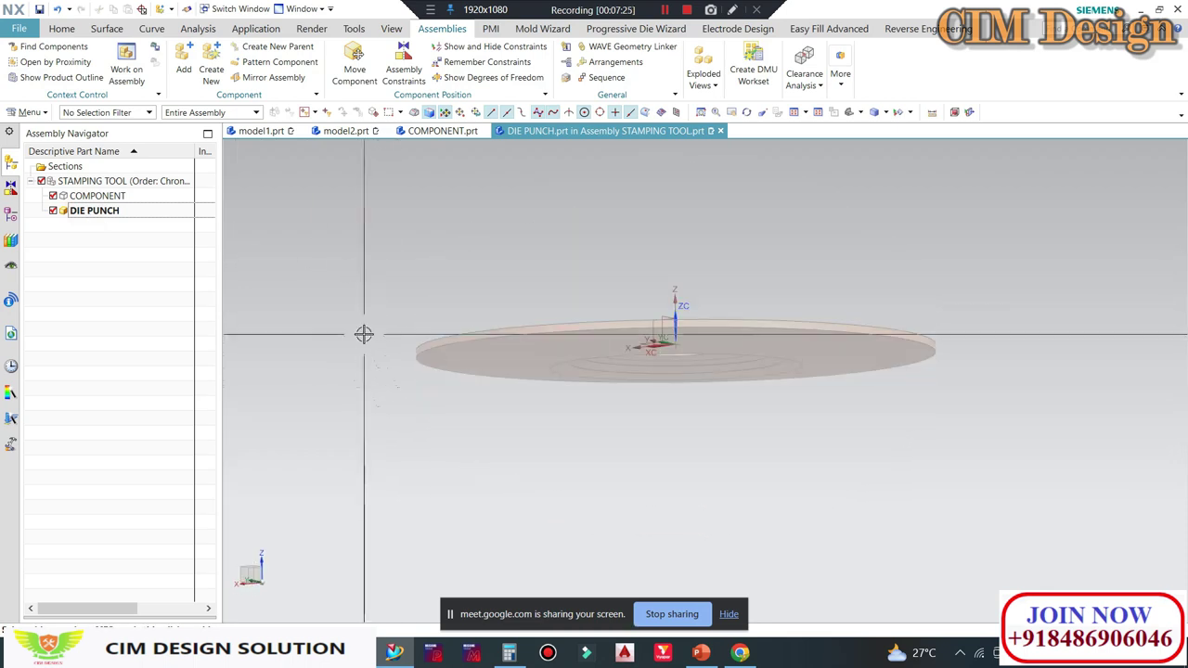
click(107, 29)
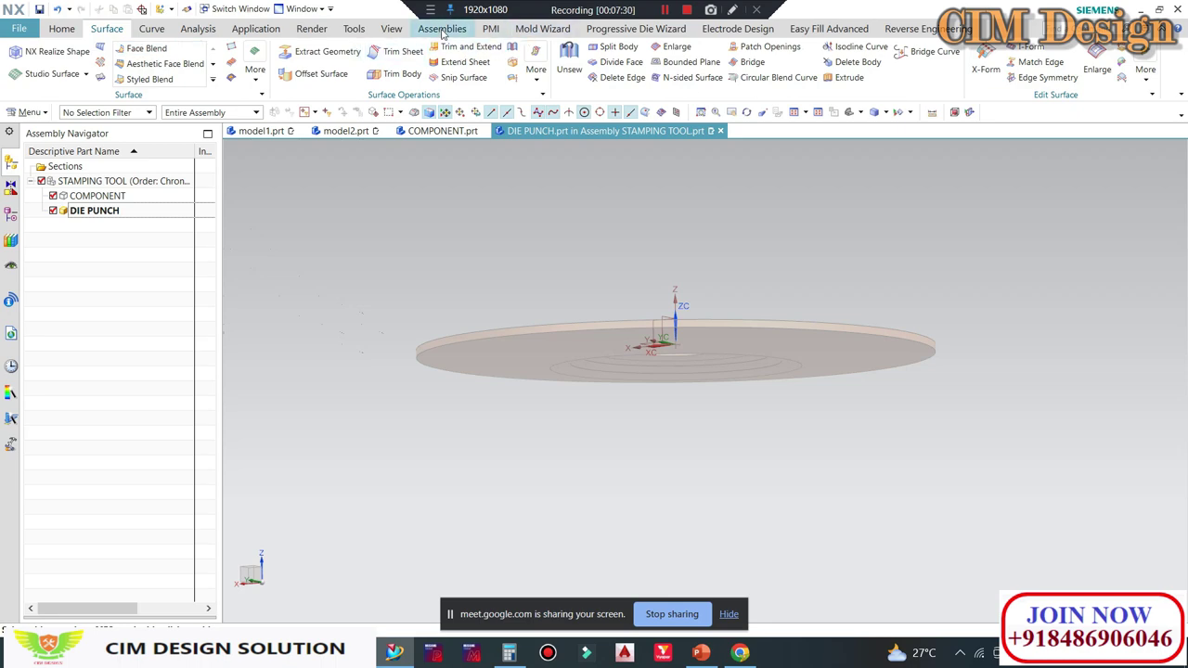
click(442, 30)
double_click(442, 30)
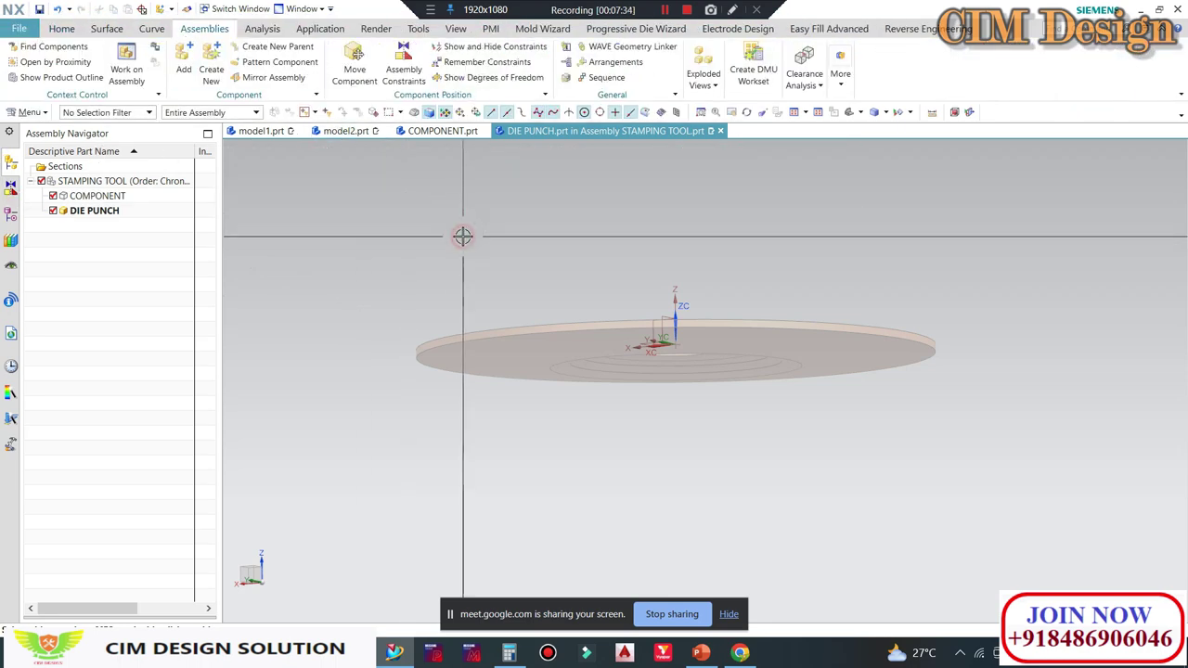
click(740, 653)
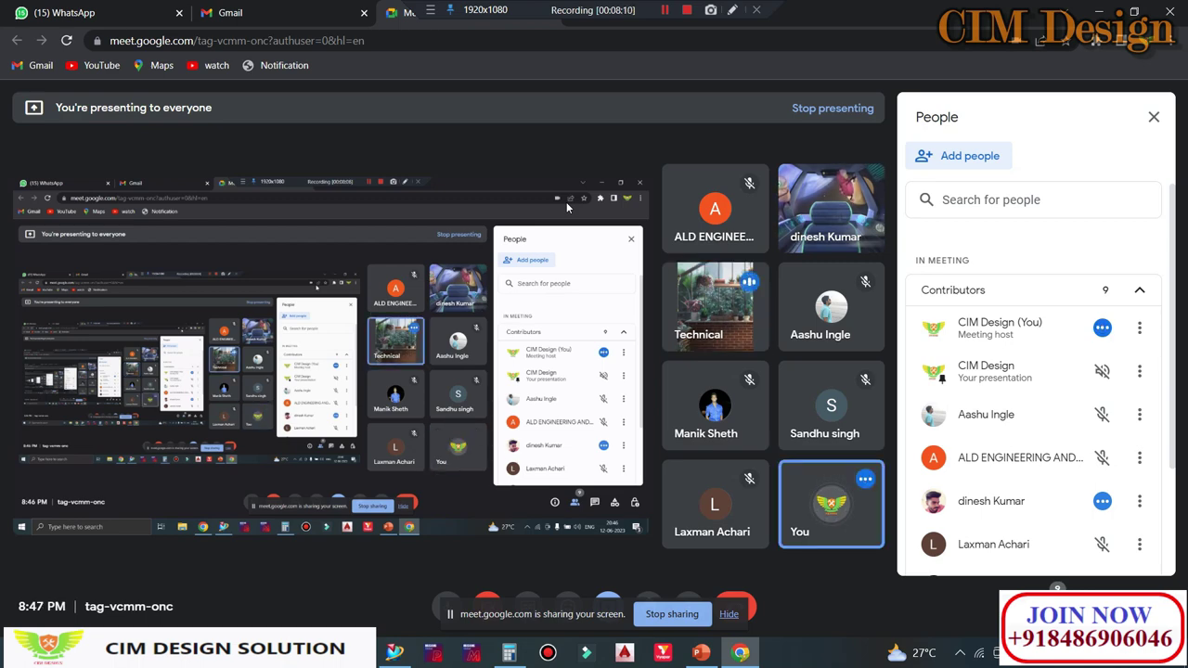
Step: Minimise the Meet window so Siemens NX is back in front
click(1098, 10)
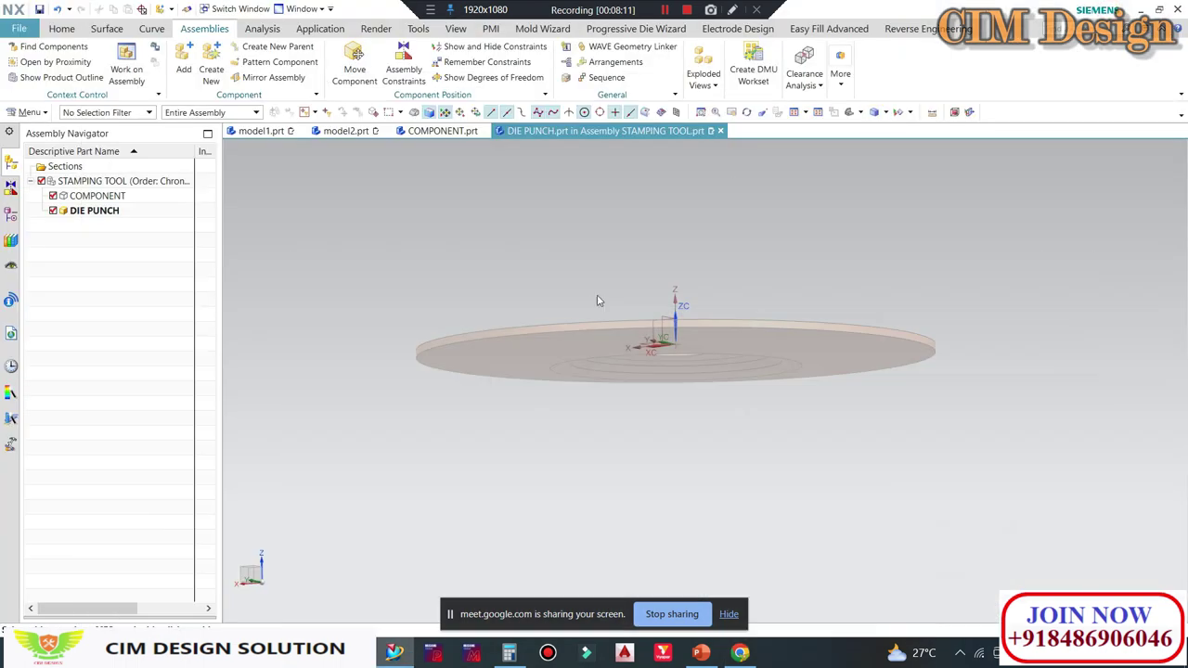
click(98, 198)
click(102, 212)
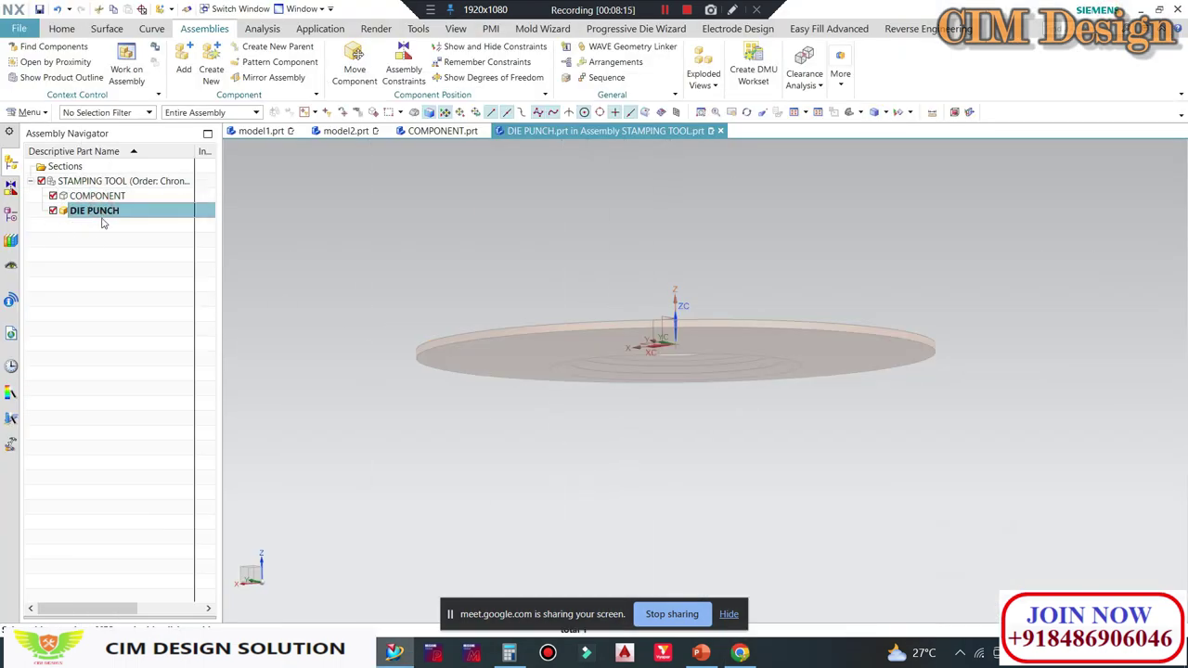
click(99, 231)
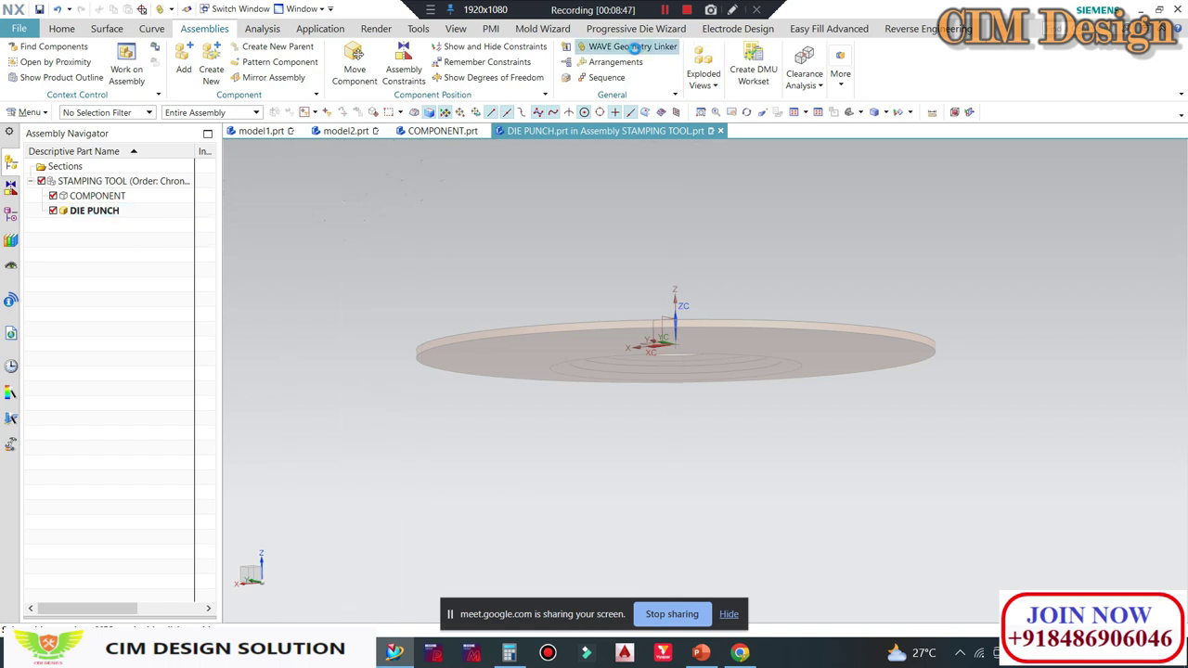
Step: Link five punch faces of the disc into DIE PUNCH with WAVE Geometry Linker set to Face
click(634, 47)
click(138, 37)
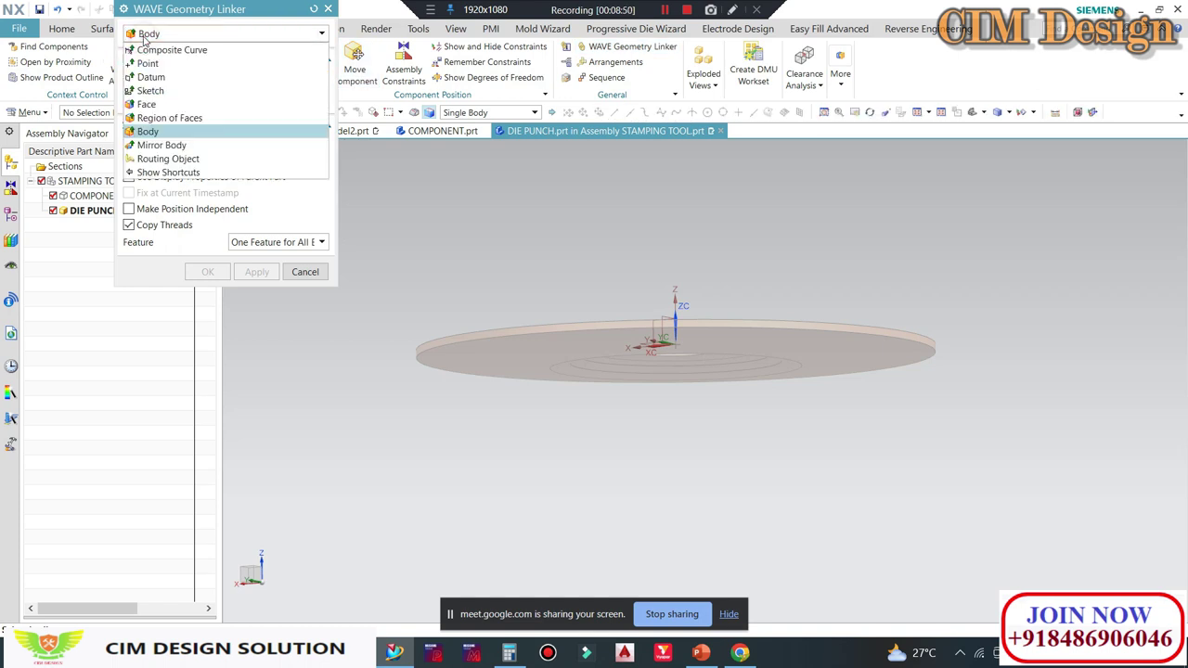
click(160, 104)
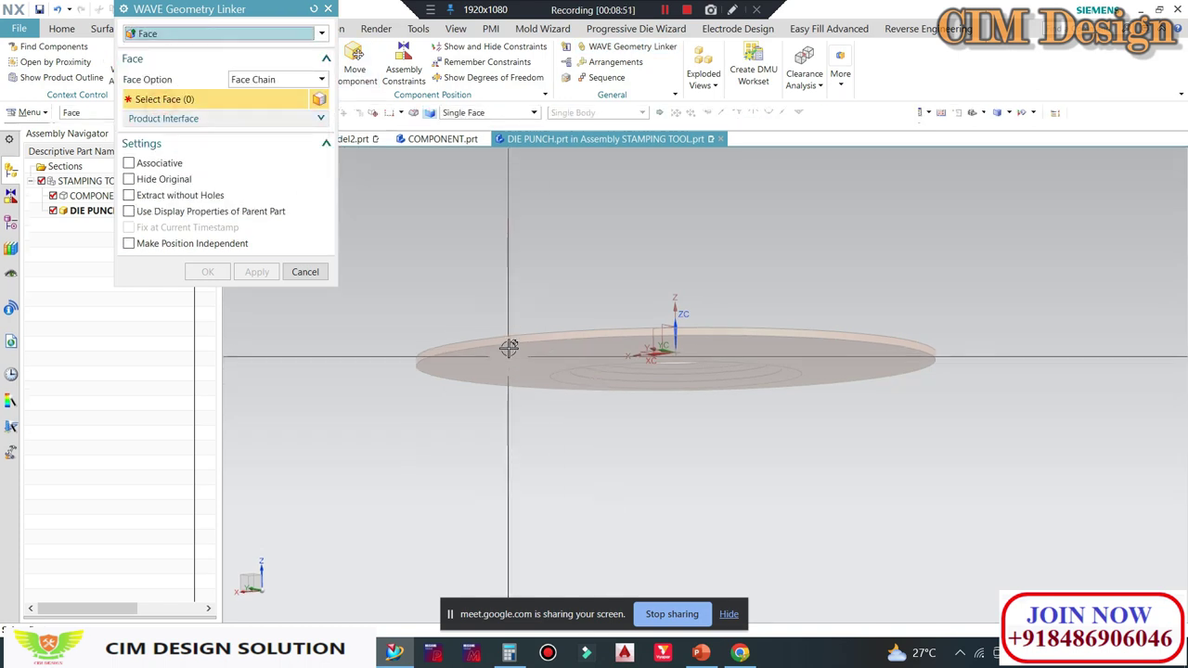
click(608, 372)
middle_drag(604, 456, 613, 418)
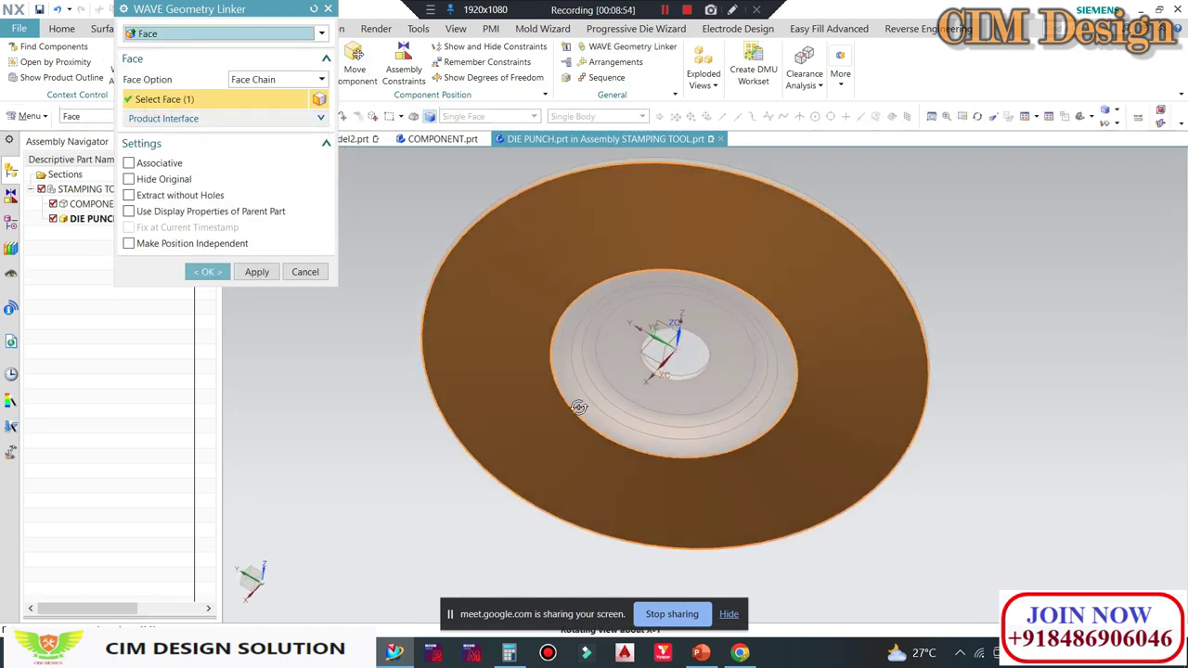
scroll(620, 424, down, 3)
click(598, 371)
click(598, 374)
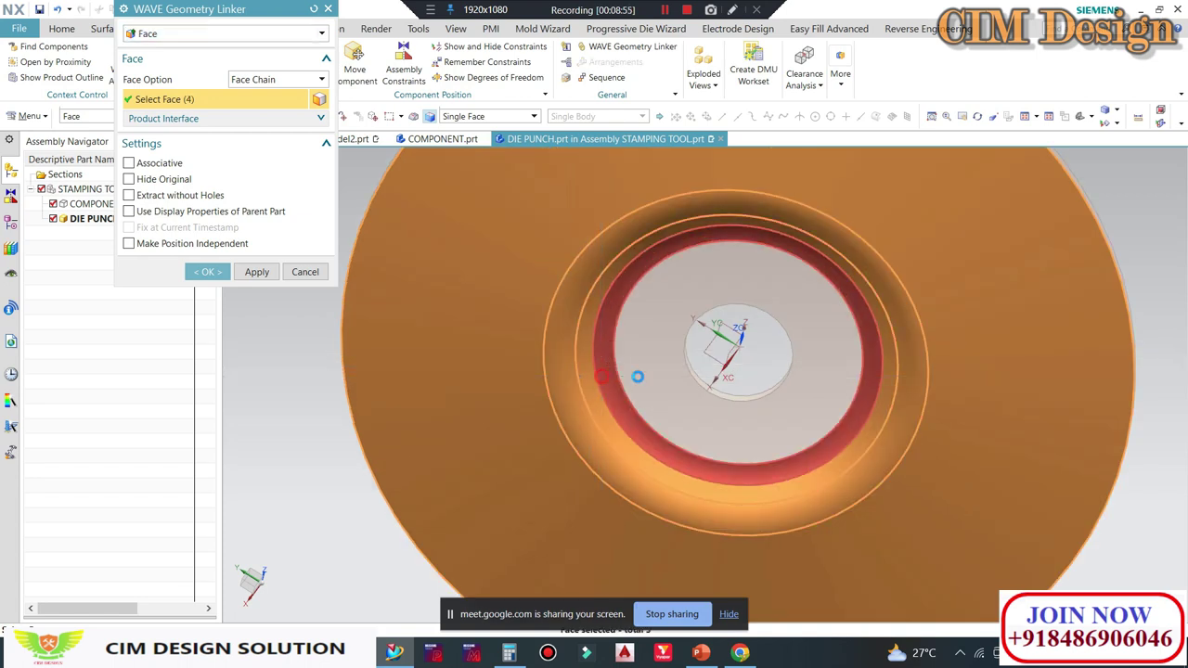
click(637, 377)
scroll(594, 343, up, 3)
mouse_move(591, 336)
middle_down()
mouse_move(623, 424)
mouse_move(631, 419)
middle_up()
click(213, 275)
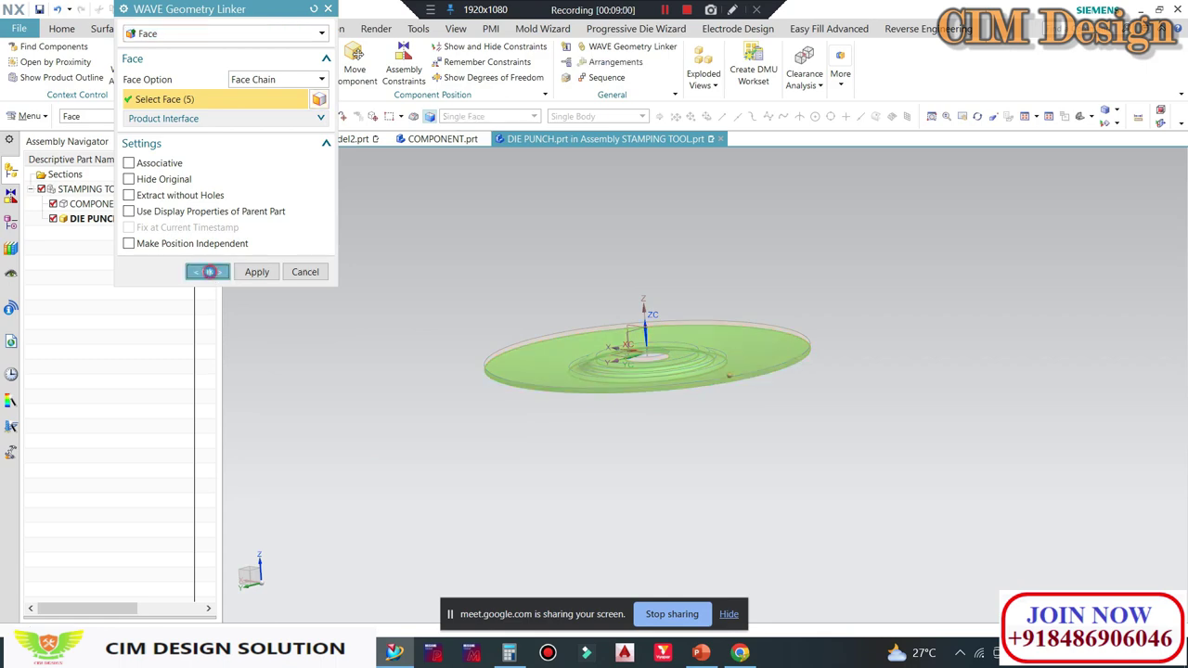
Step: Orbit and zoom around the disc to inspect the linked faces and rings
mouse_move(437, 369)
middle_down()
mouse_move(411, 297)
mouse_move(413, 321)
mouse_move(477, 365)
middle_up()
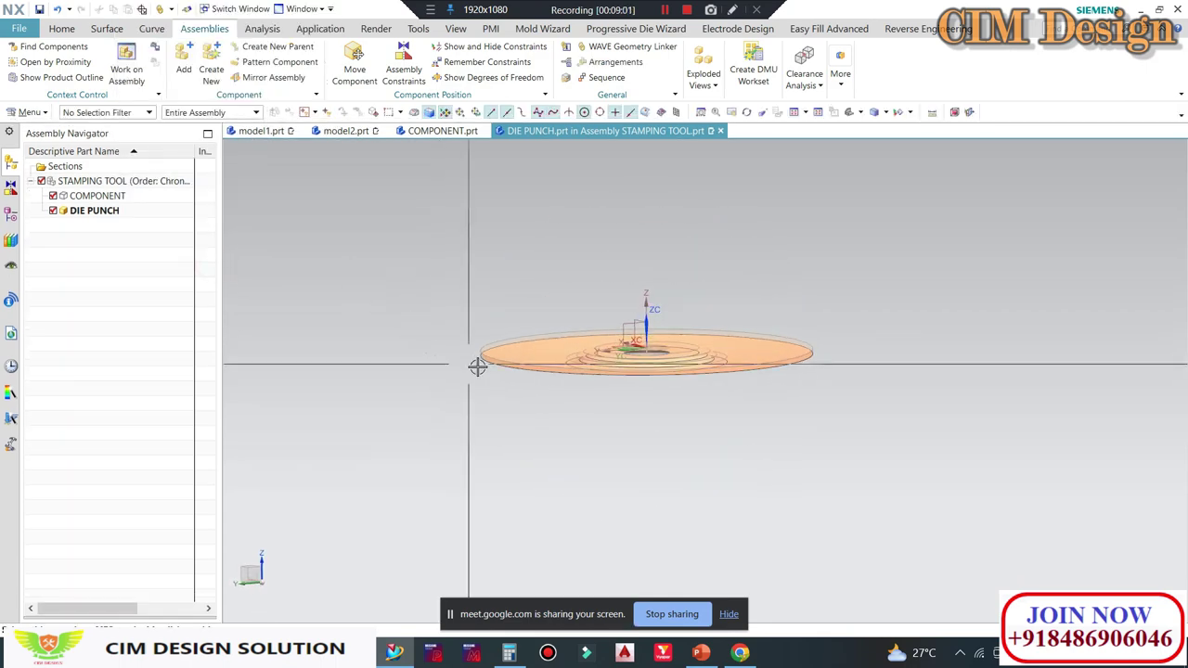
scroll(486, 353, down, 2)
scroll(432, 275, down, 3)
scroll(459, 245, down, 2)
scroll(459, 245, up, 3)
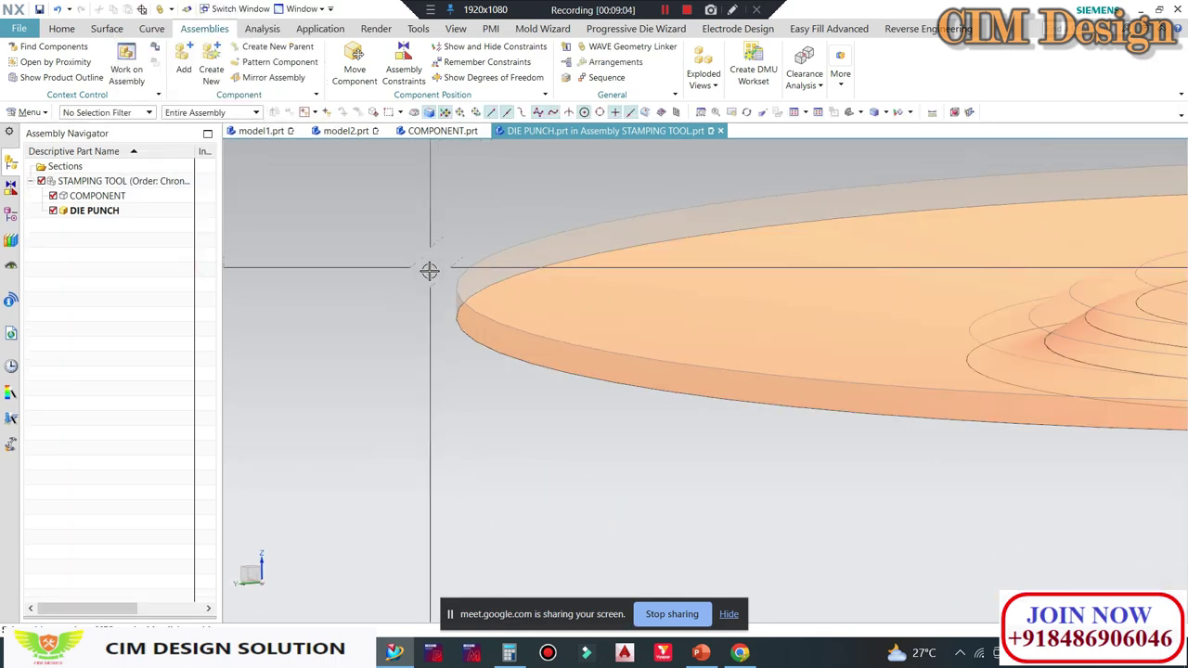
scroll(430, 270, up, 2)
mouse_move(473, 247)
middle_down()
mouse_move(452, 374)
mouse_move(451, 275)
mouse_move(464, 330)
middle_up()
scroll(452, 374, up, 3)
scroll(464, 329, down, 2)
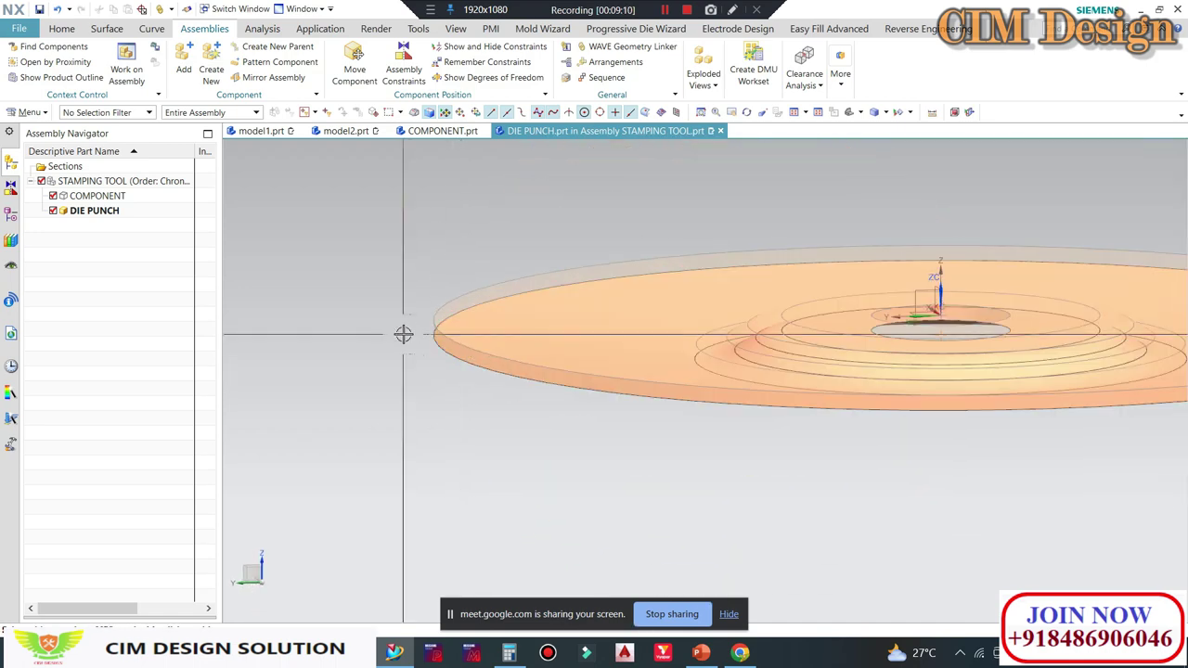
scroll(403, 334, up, 2)
scroll(480, 347, up, 1)
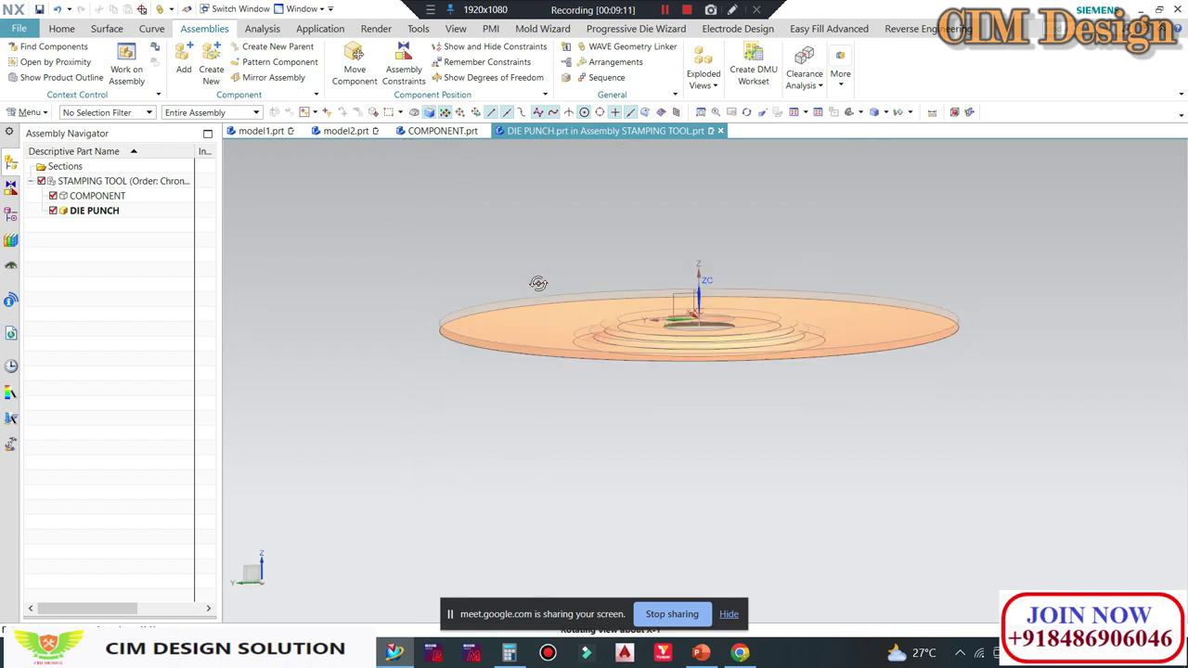
middle_drag(539, 281, 498, 281)
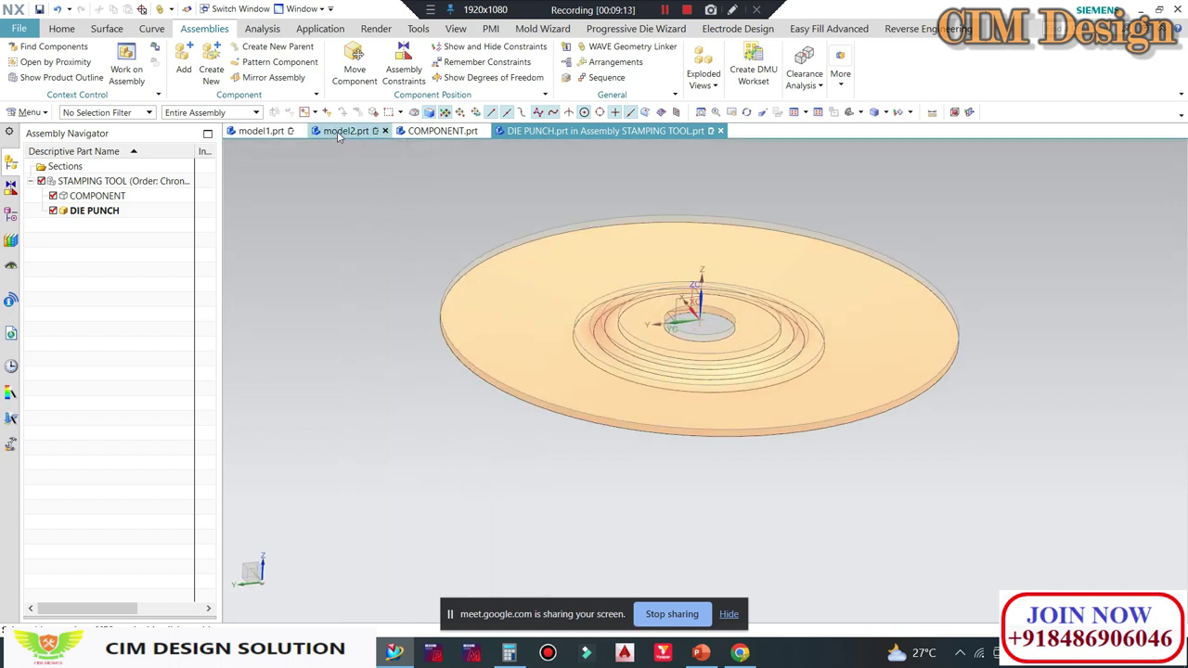
Step: Switch to the model1 die-set section view and zoom around the strip
click(263, 131)
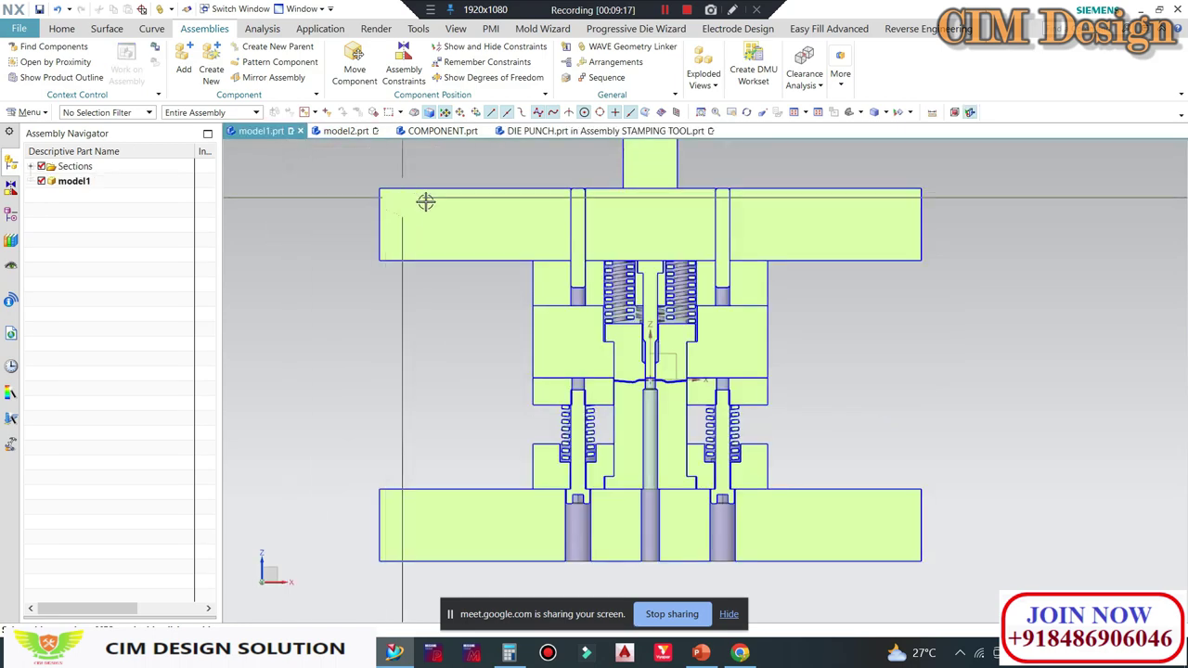
scroll(650, 399, up, 2)
scroll(644, 405, up, 3)
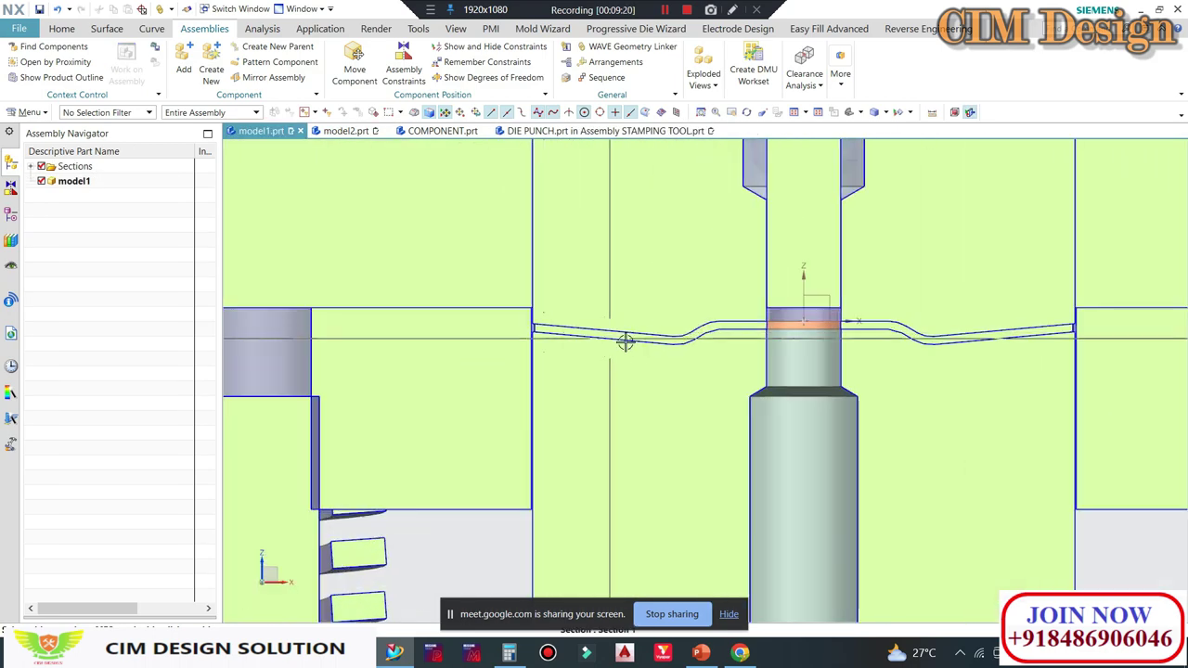
scroll(625, 340, up, 2)
scroll(638, 271, down, 2)
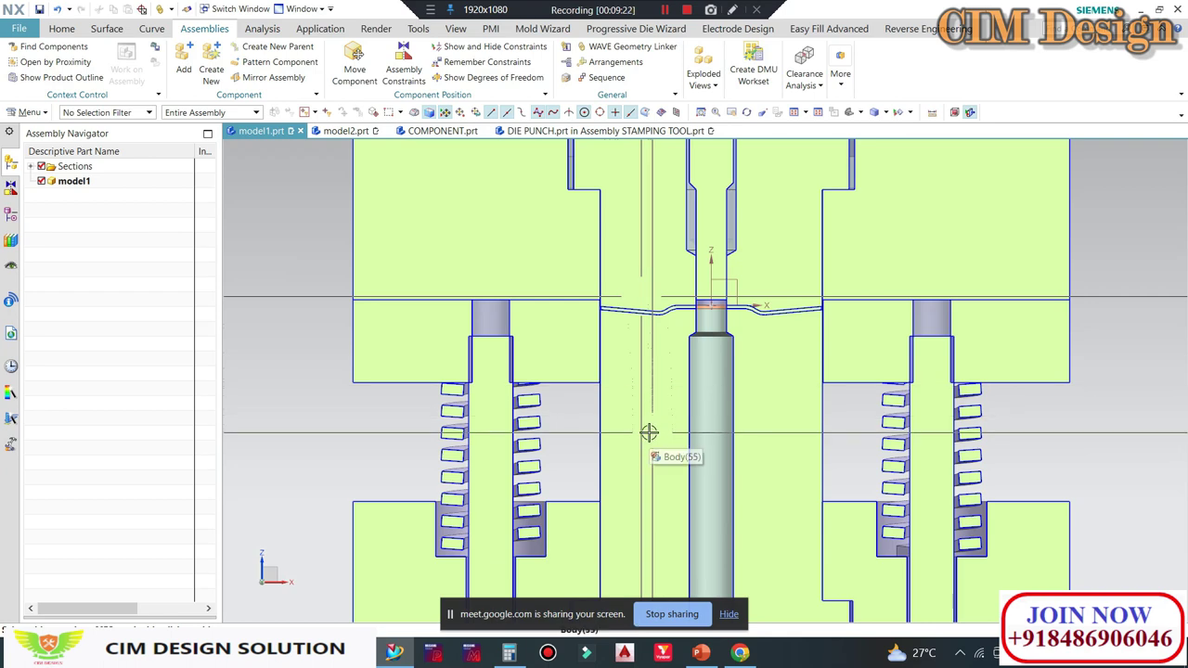
scroll(632, 406, up, 1)
scroll(640, 400, up, 1)
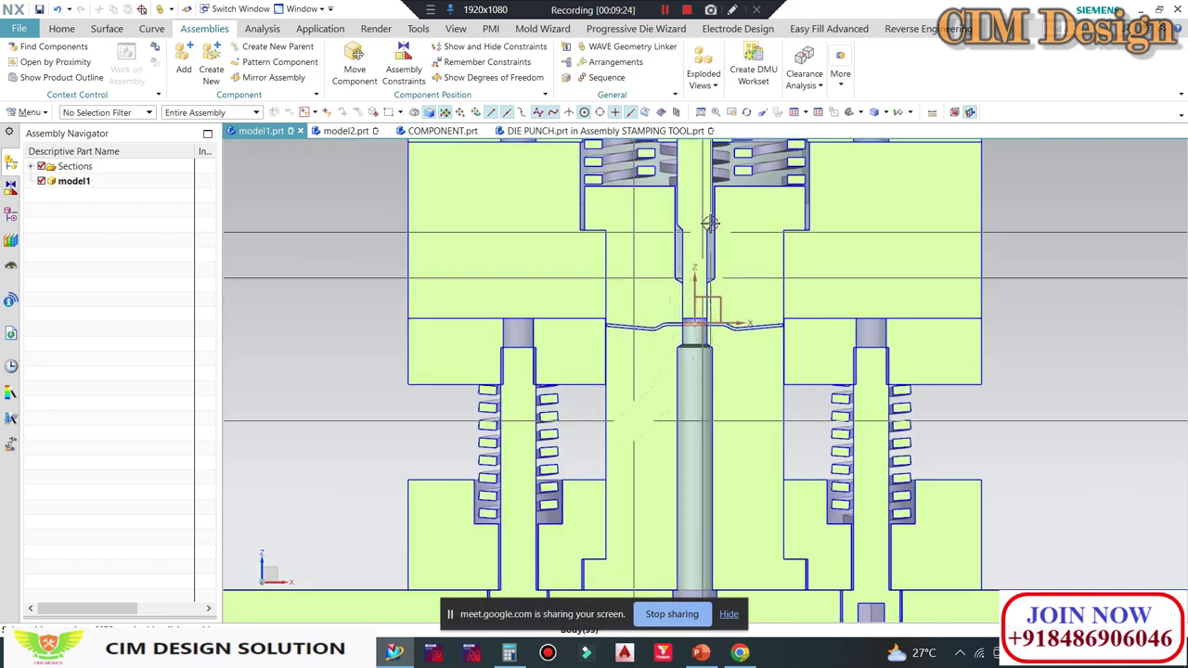
scroll(650, 390, up, 1)
scroll(685, 334, up, 1)
scroll(689, 427, up, 1)
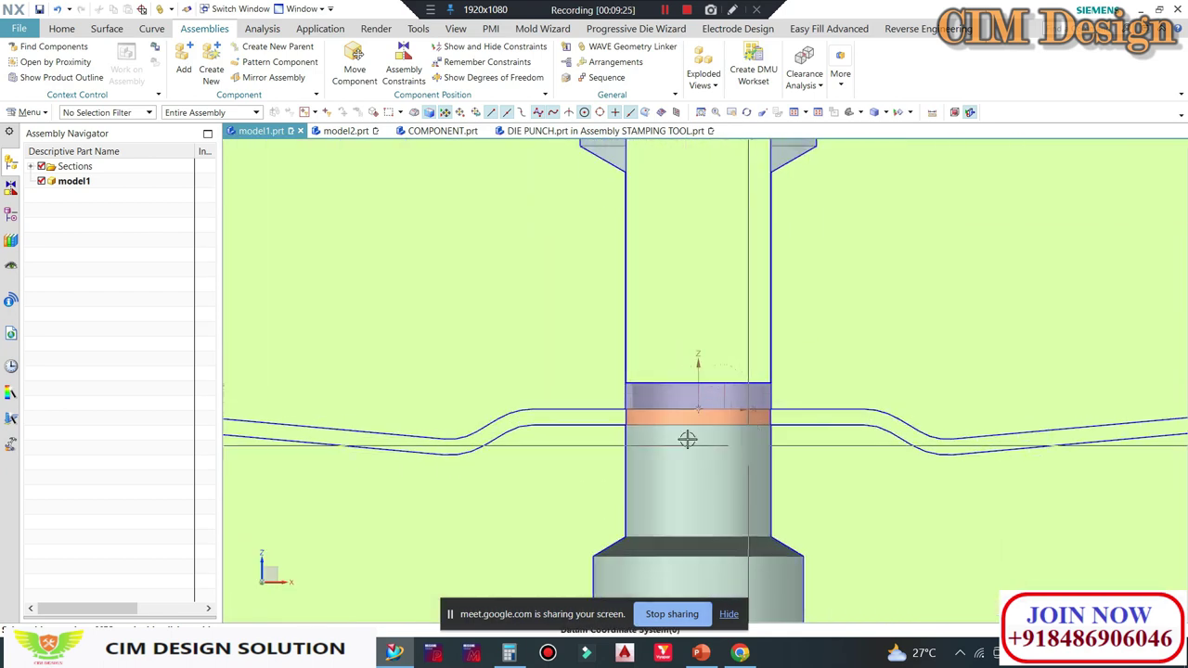
scroll(688, 371, up, 1)
scroll(650, 306, down, 2)
scroll(551, 319, up, 1)
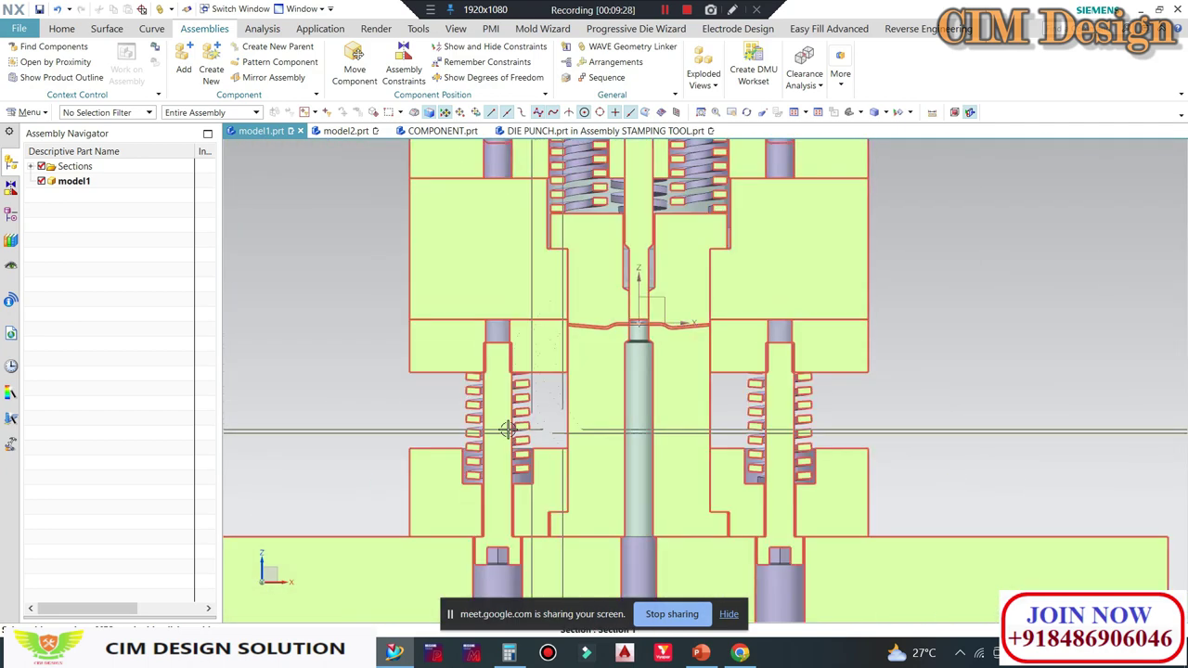
scroll(519, 366, up, 1)
scroll(505, 399, down, 2)
scroll(487, 436, up, 1)
scroll(478, 455, up, 1)
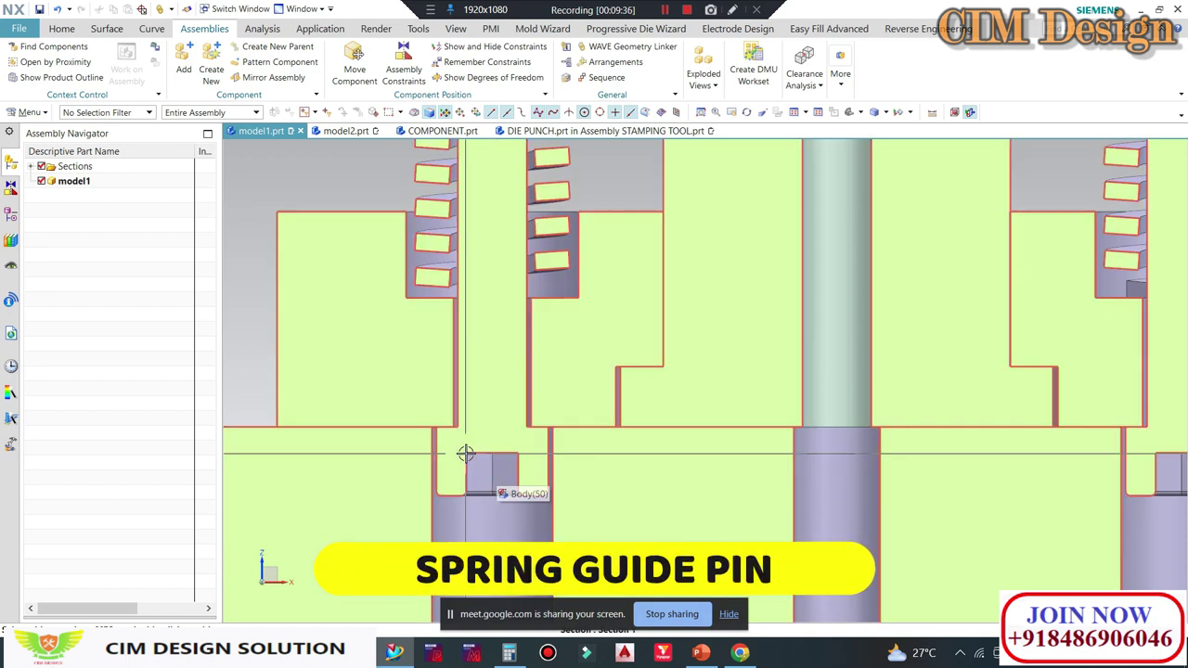
scroll(475, 451, up, 3)
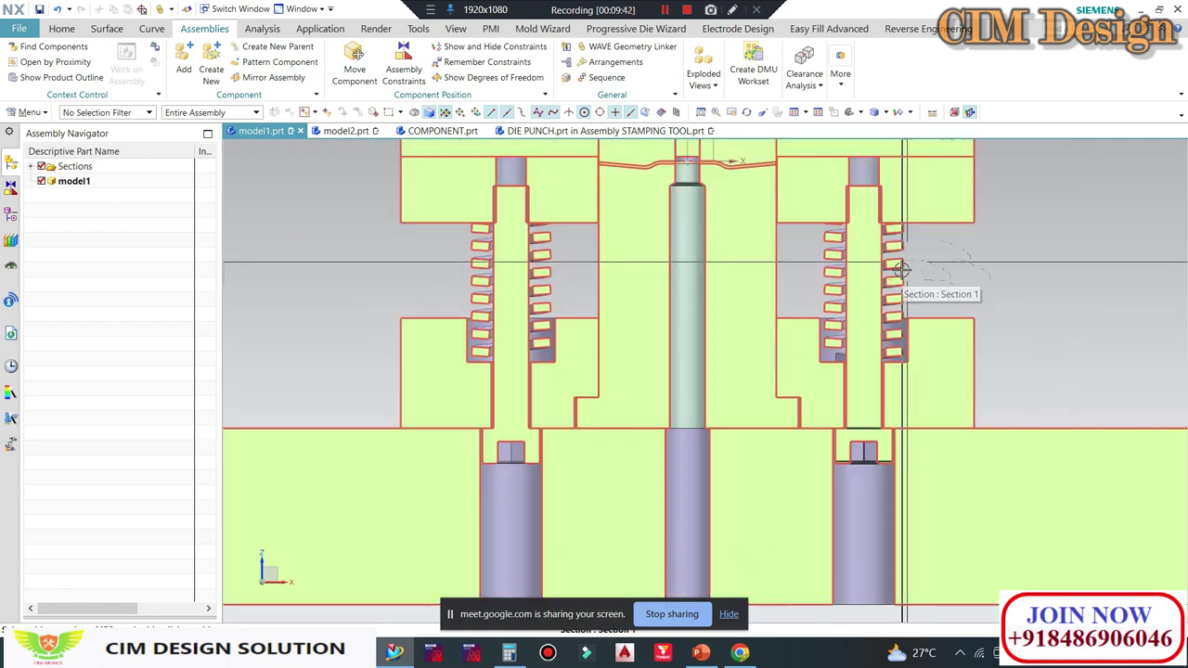
scroll(835, 270, up, 2)
scroll(905, 271, up, 1)
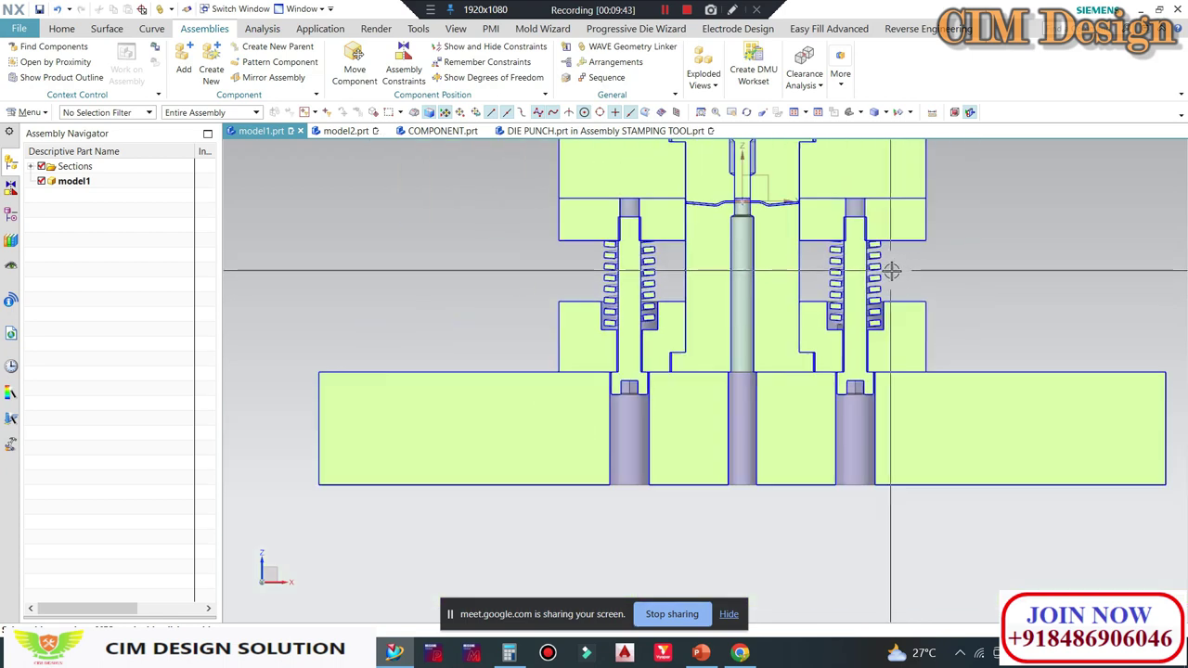
scroll(615, 273, down, 2)
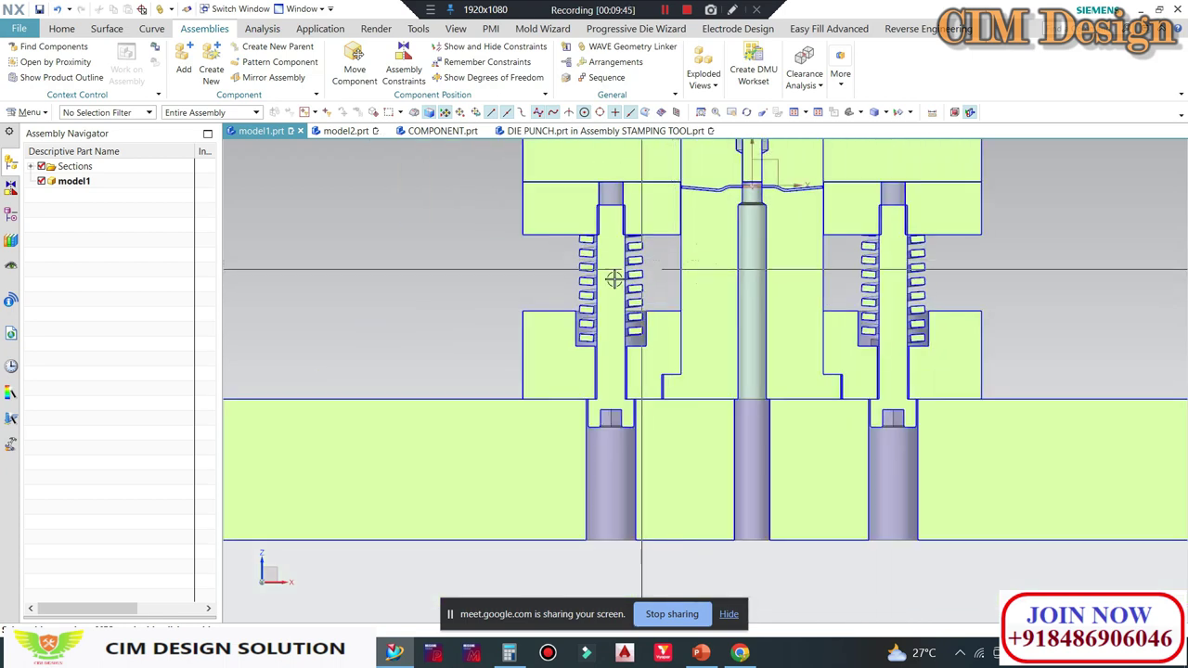
scroll(740, 385, up, 3)
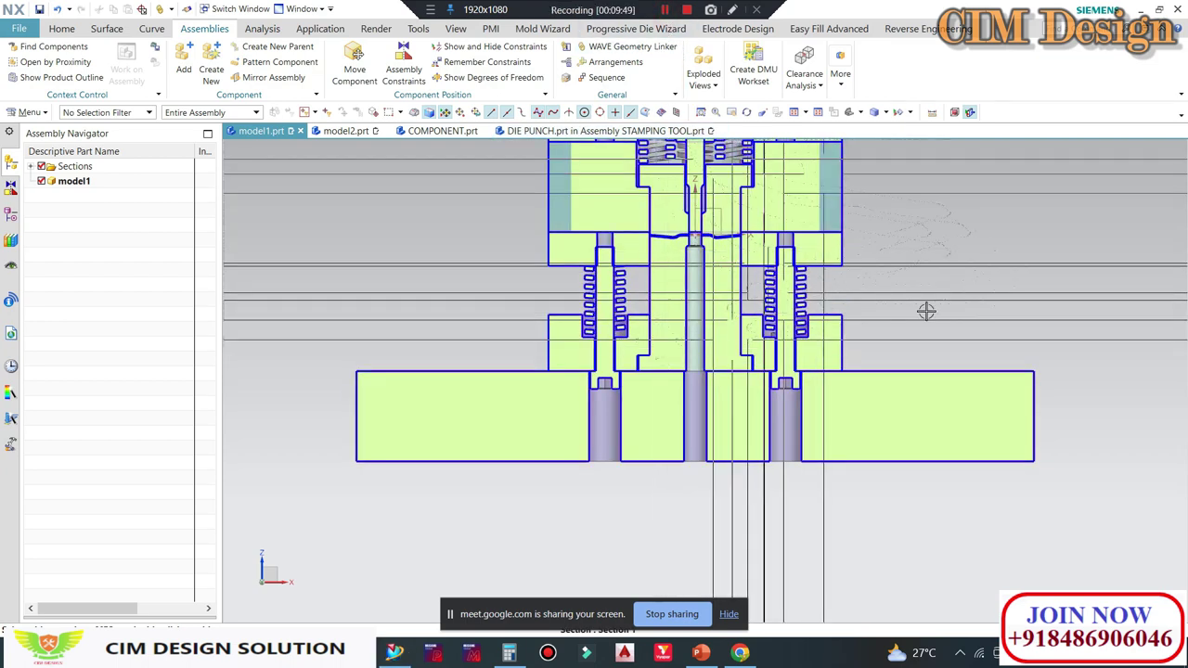
scroll(796, 302, up, 1)
scroll(830, 294, down, 2)
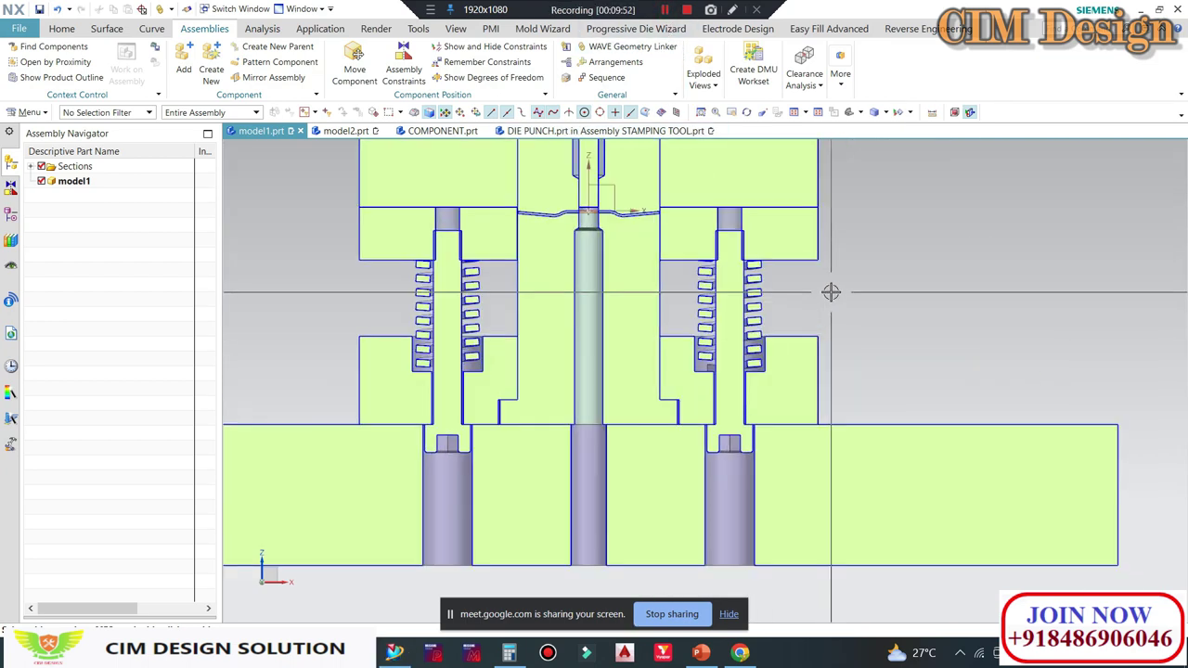
Step: Glance at the DIE PUNCH part, then return to model1 and zoom around the section again
click(537, 131)
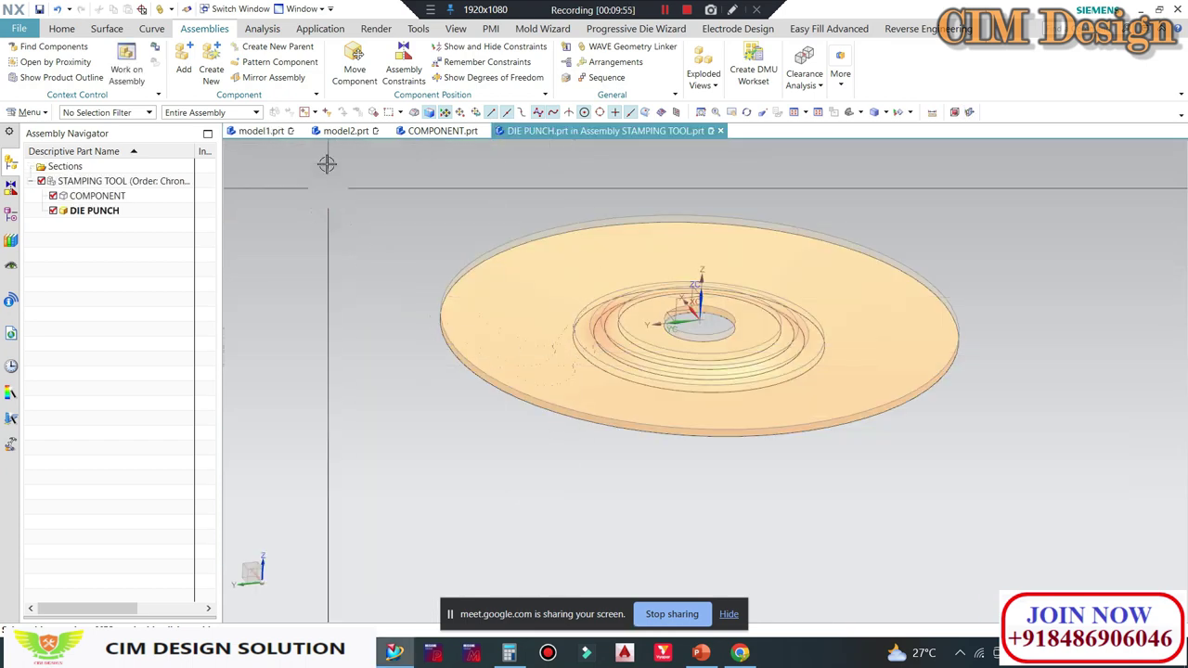
click(257, 130)
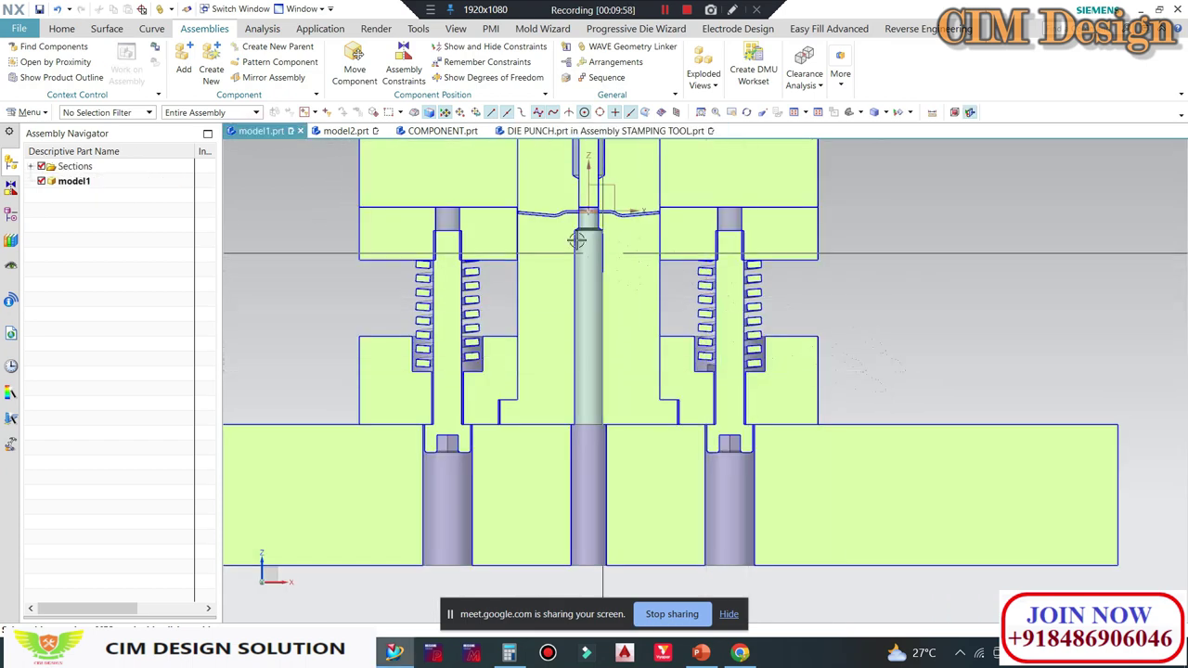
scroll(577, 240, up, 2)
scroll(557, 232, up, 2)
scroll(541, 279, up, 2)
scroll(543, 279, up, 1)
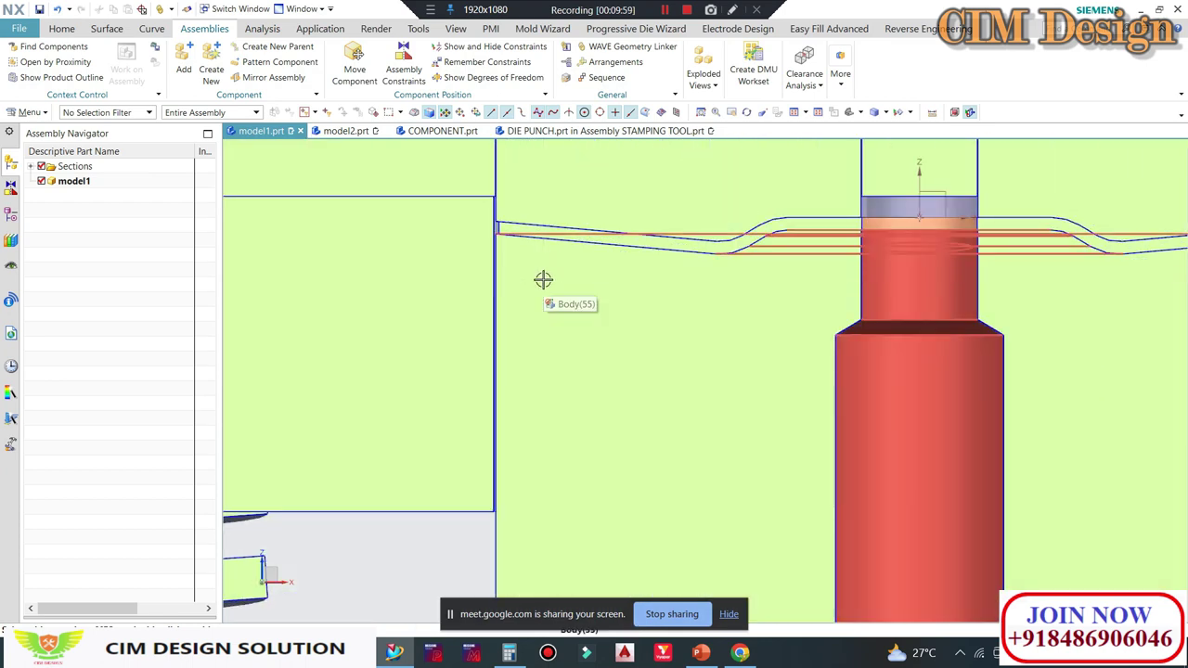
scroll(557, 228, down, 1)
scroll(548, 232, down, 1)
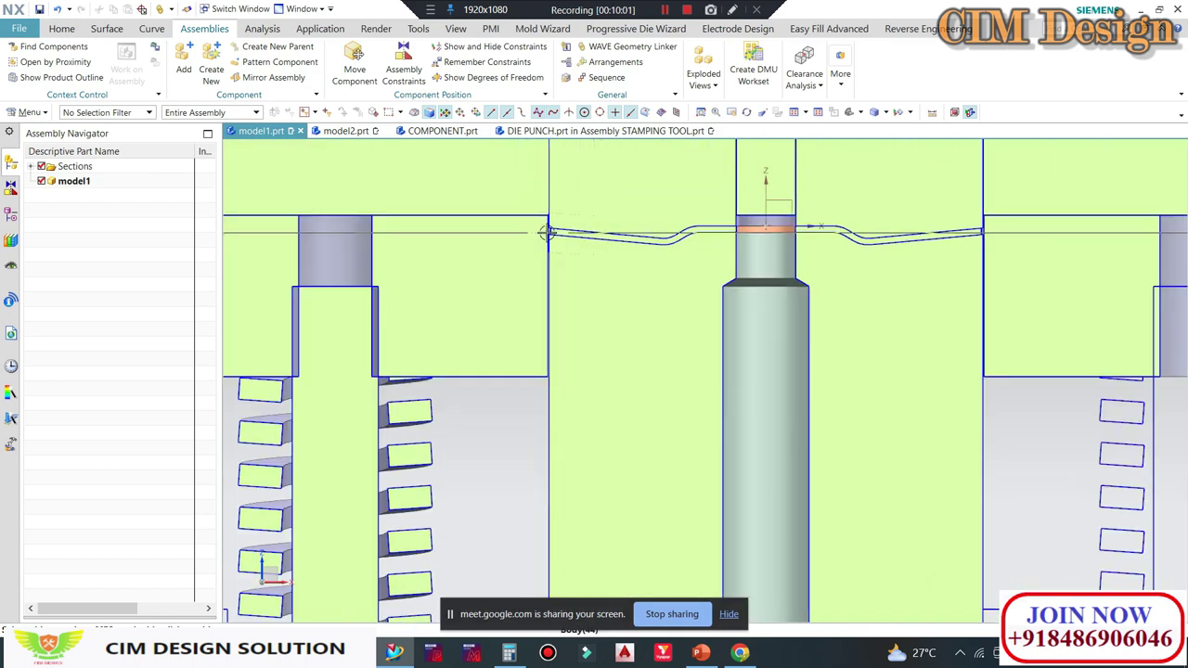
scroll(557, 223, up, 2)
scroll(649, 216, up, 1)
scroll(702, 226, down, 1)
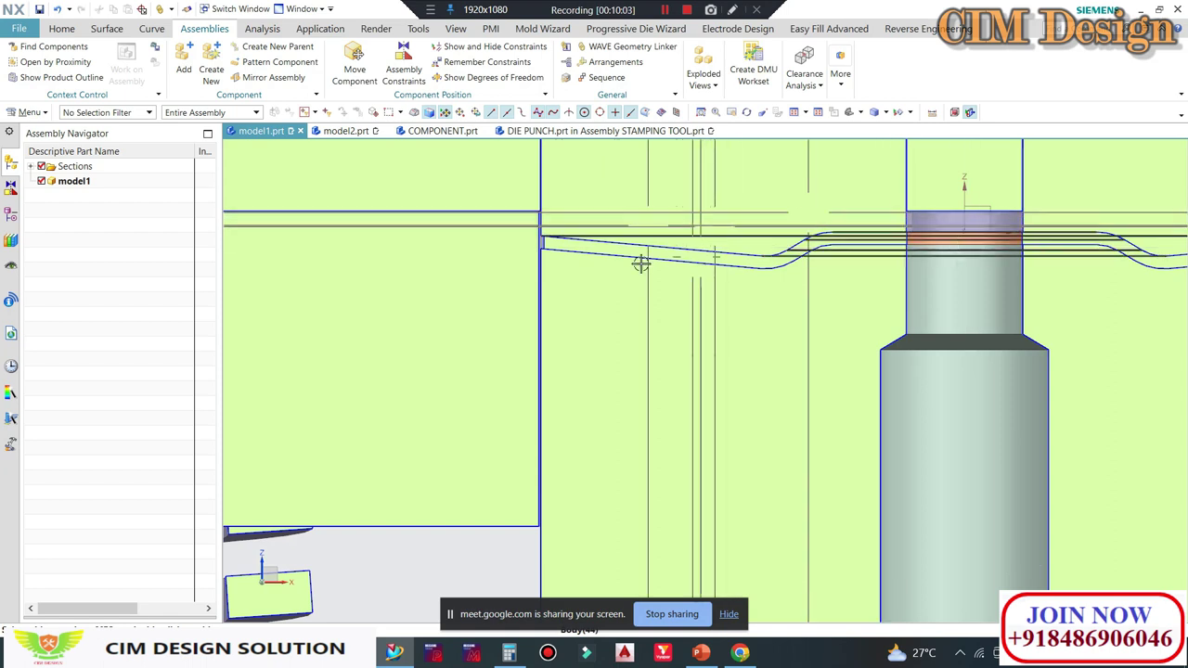
scroll(636, 260, down, 1)
scroll(587, 261, up, 1)
scroll(576, 246, up, 3)
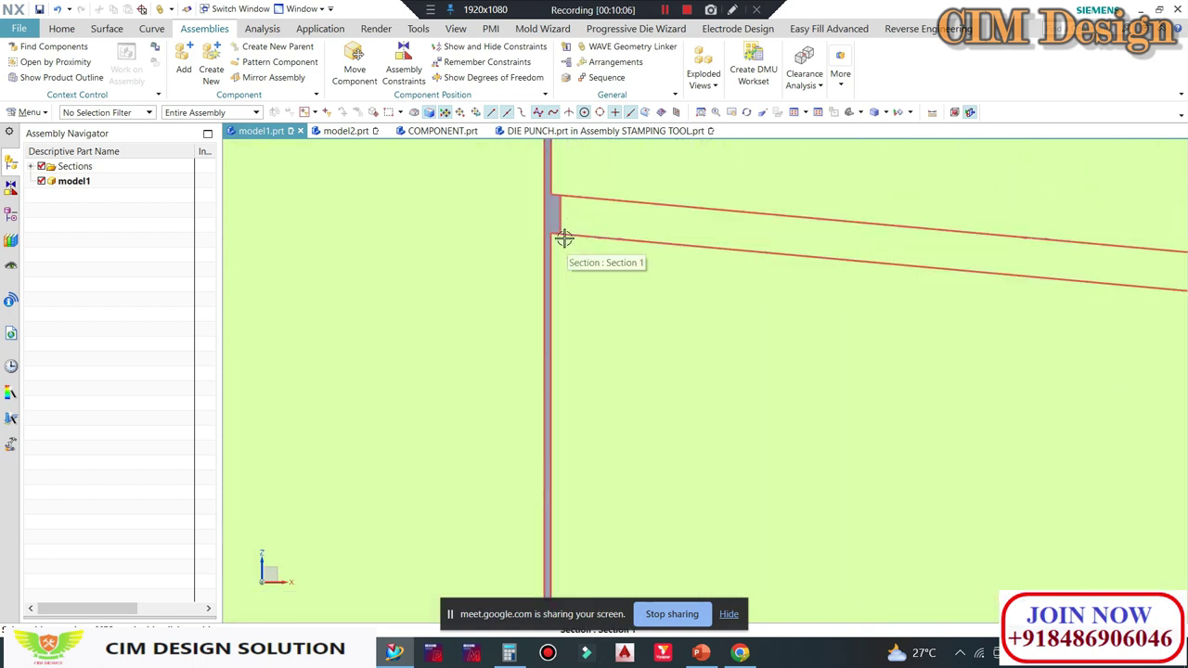
scroll(566, 241, down, 2)
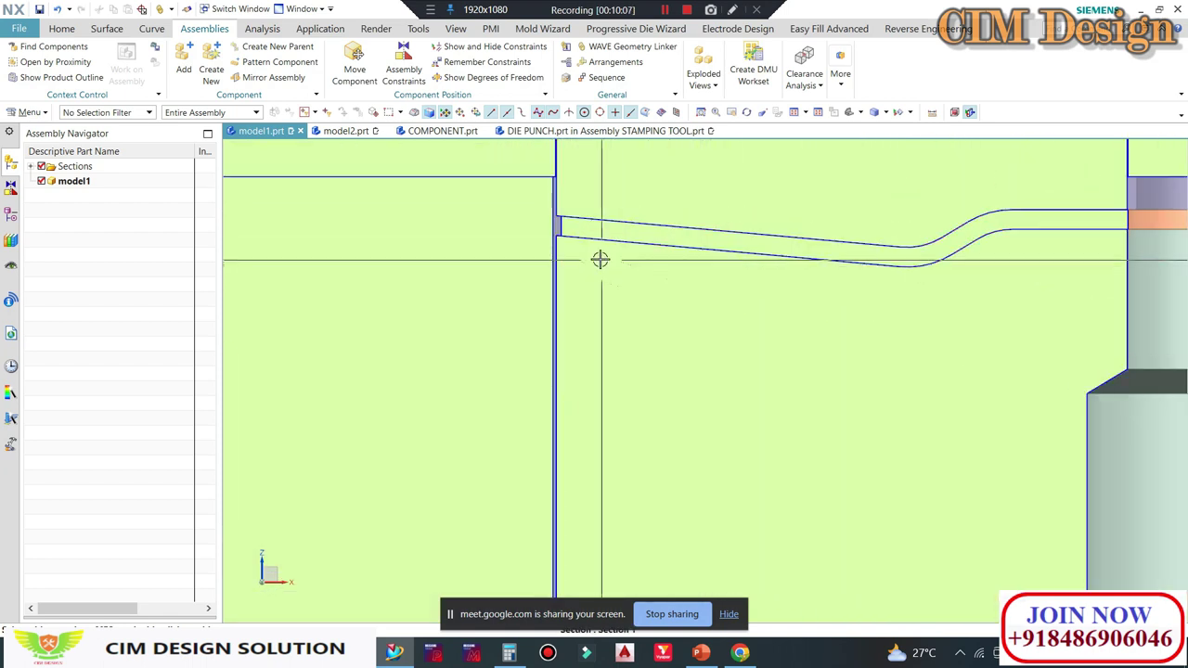
scroll(566, 237, up, 2)
scroll(594, 252, down, 3)
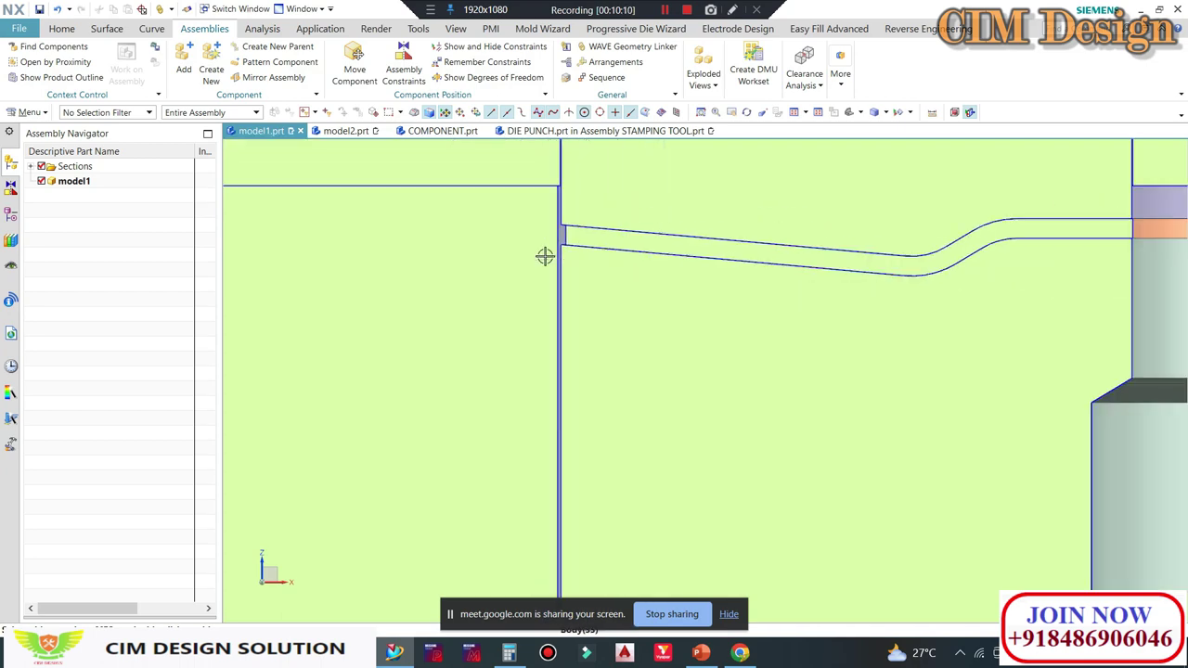
scroll(548, 250, down, 2)
scroll(650, 255, down, 2)
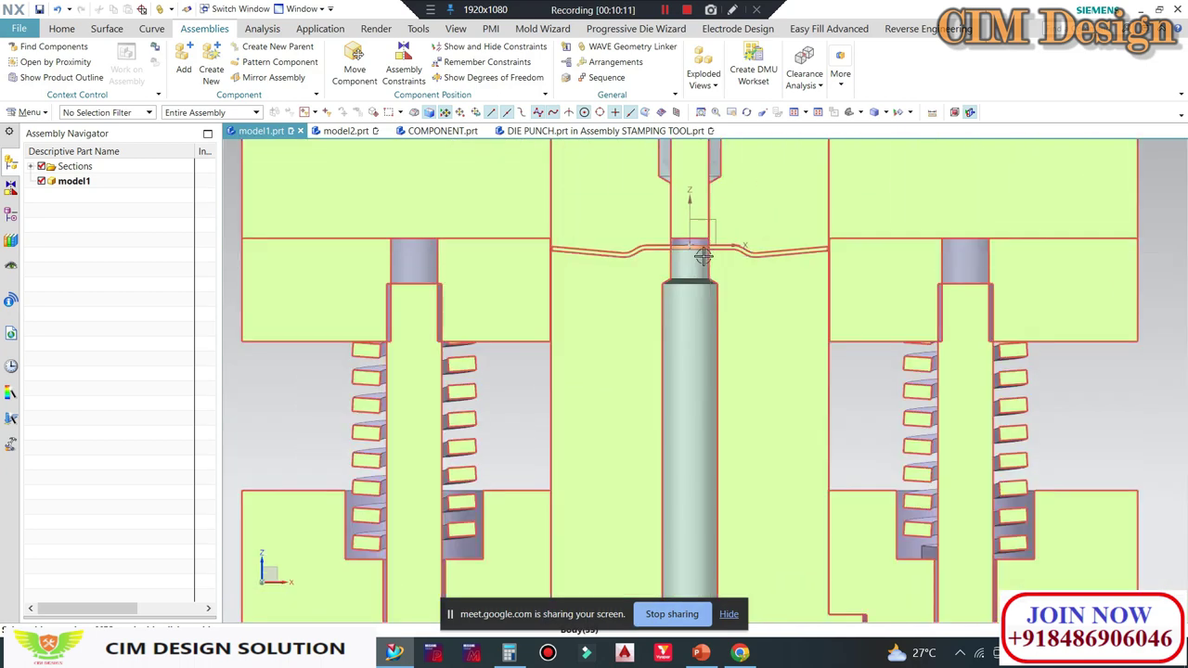
scroll(789, 260, down, 1)
scroll(835, 269, up, 2)
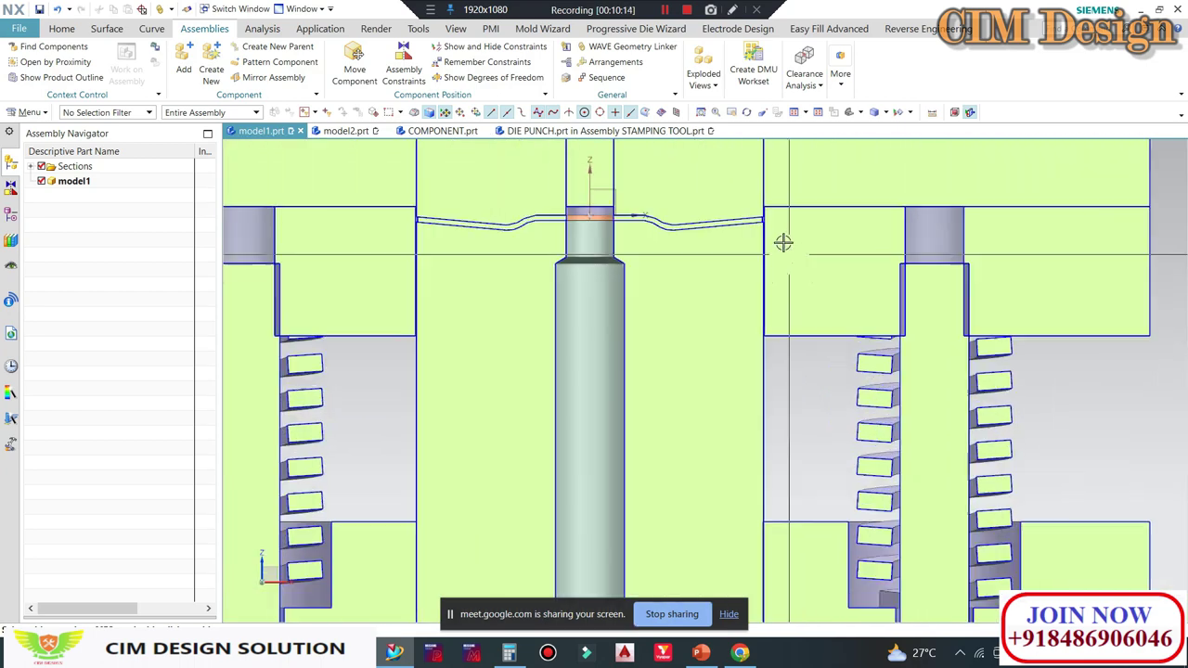
scroll(770, 233, up, 2)
scroll(750, 209, up, 1)
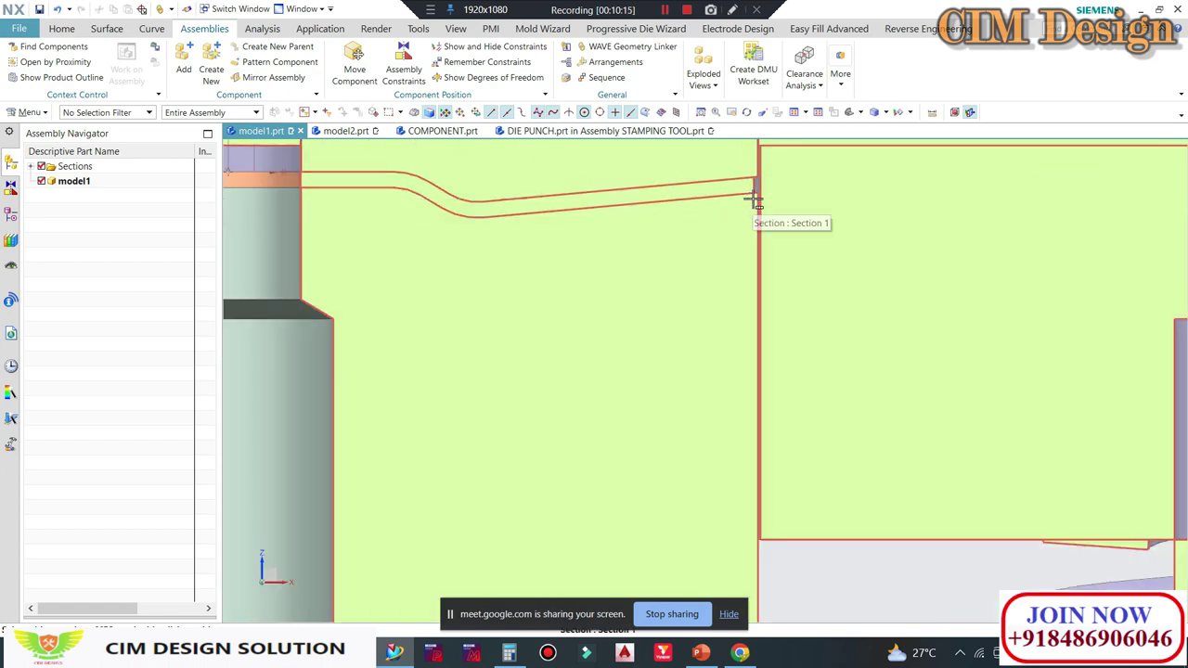
scroll(755, 201, down, 3)
scroll(770, 210, down, 1)
scroll(549, 221, up, 2)
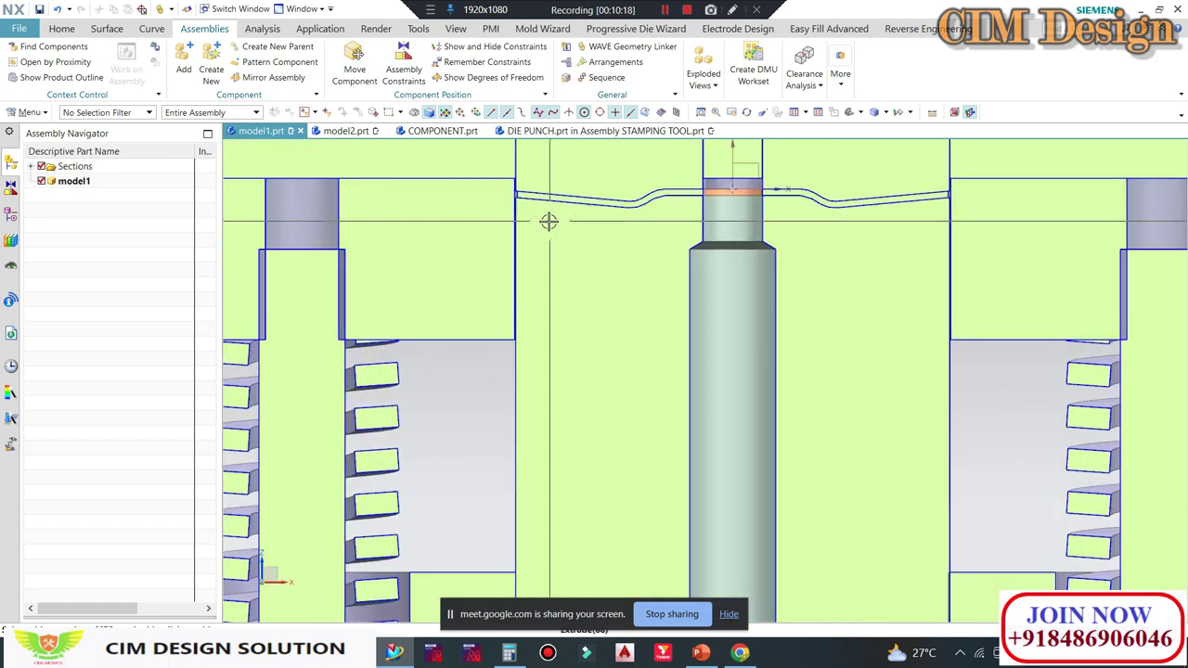
scroll(548, 221, up, 2)
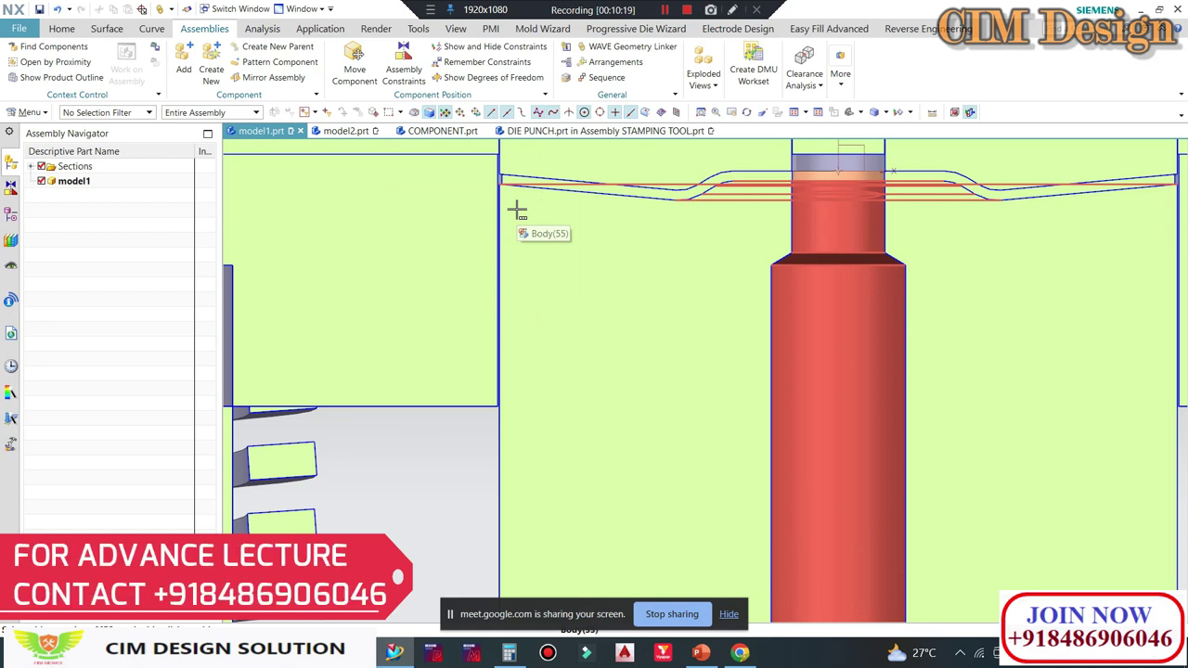
Step: Open DIE PUNCH and start an extrude on the disc's outer edge
click(577, 131)
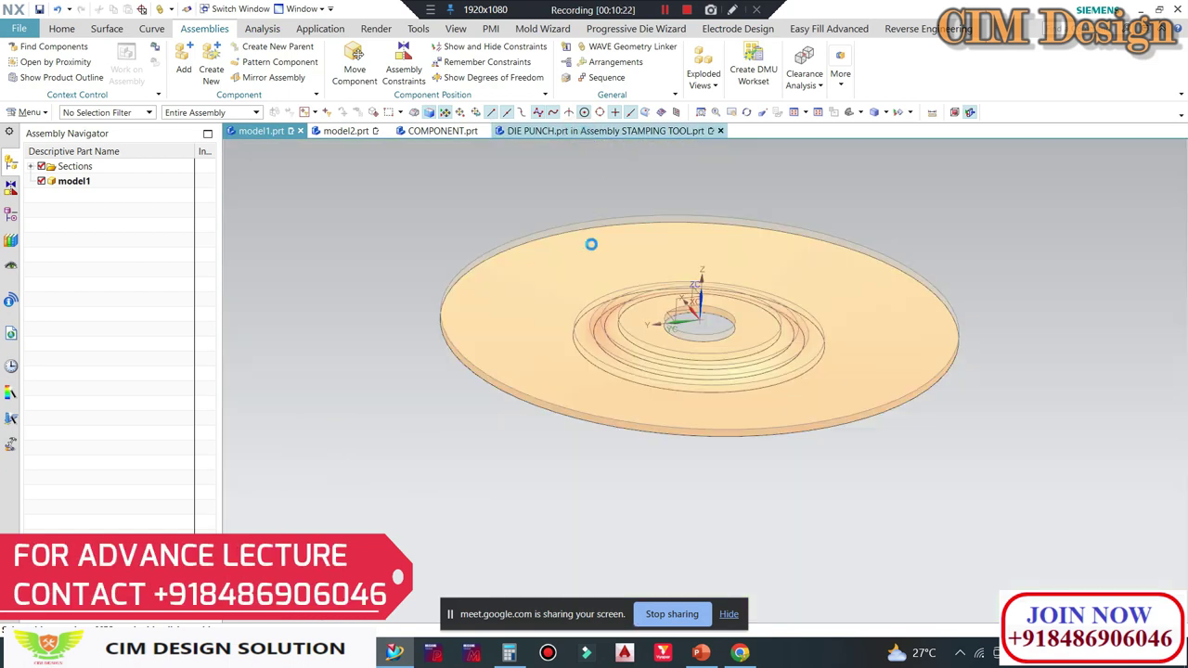
mouse_move(464, 345)
middle_down()
mouse_move(526, 356)
mouse_move(530, 337)
mouse_move(446, 273)
mouse_move(376, 246)
middle_up()
click(63, 28)
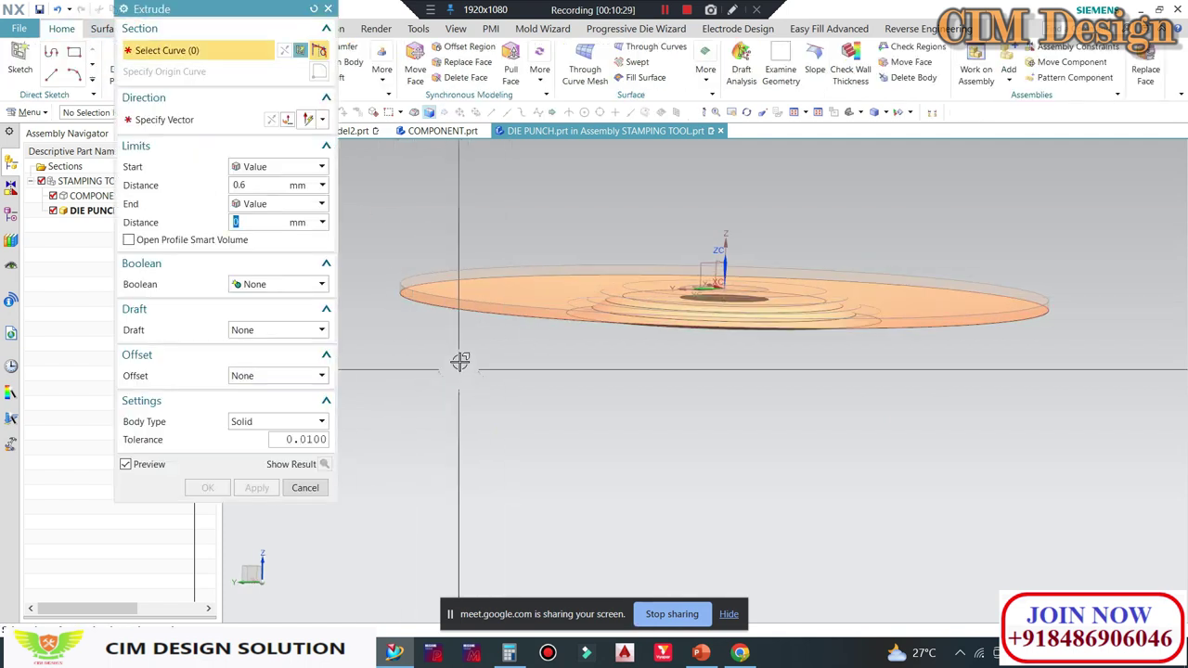
middle_drag(452, 328, 411, 319)
Step: Set the extrude to a Sheet body with a 70 mm start distance and confirm
scroll(411, 319, up, 3)
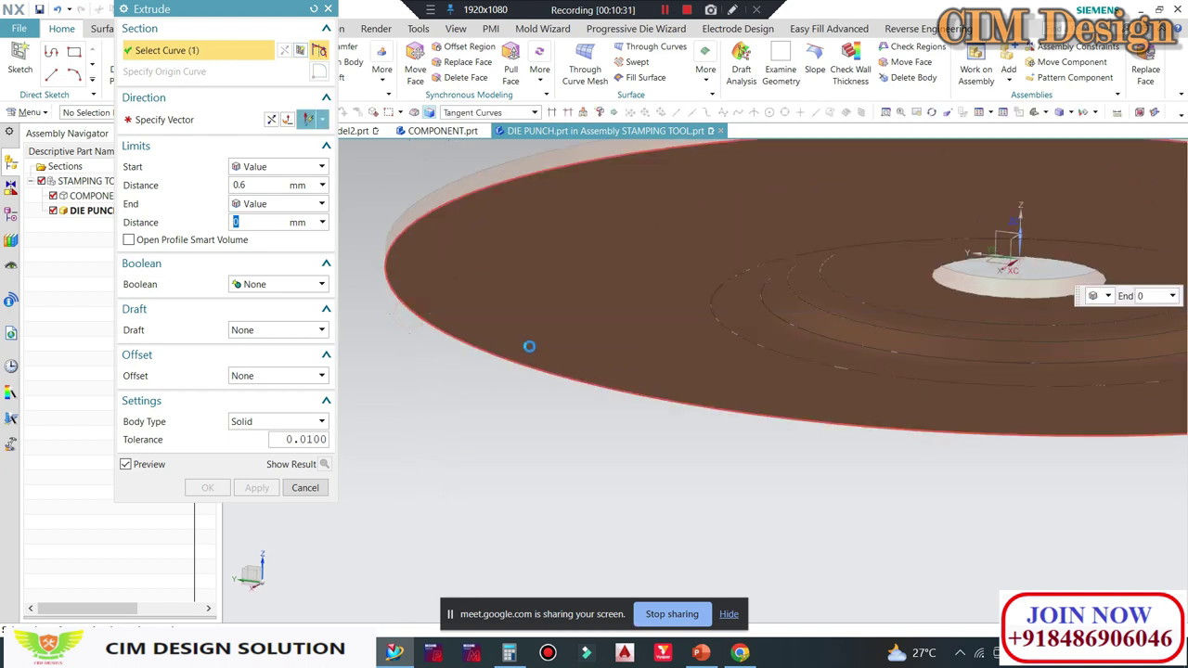
scroll(529, 347, down, 2)
scroll(529, 346, down, 2)
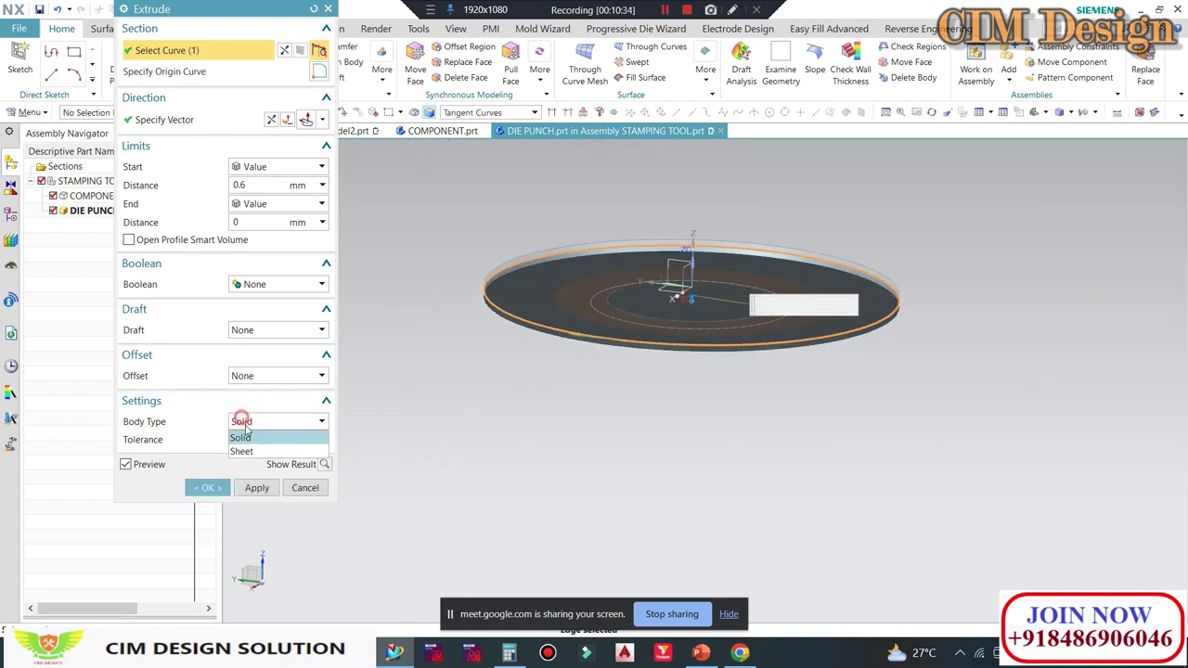
click(241, 451)
text(7)
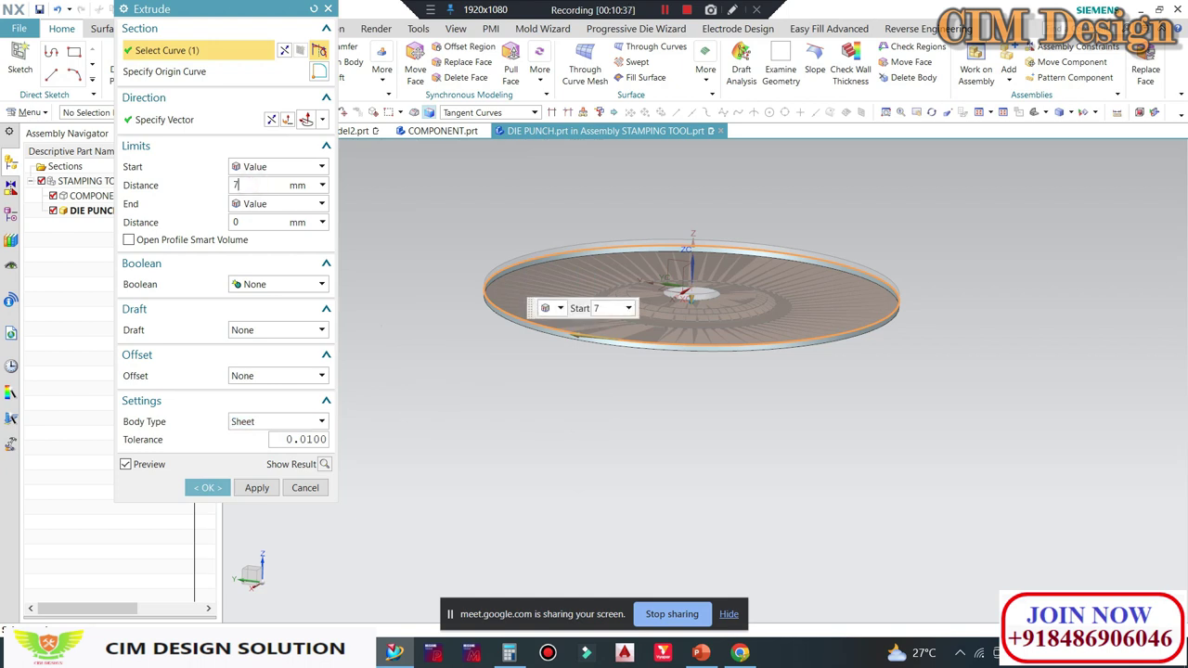
text(0)
key(Return)
scroll(594, 372, down, 1)
scroll(599, 390, down, 3)
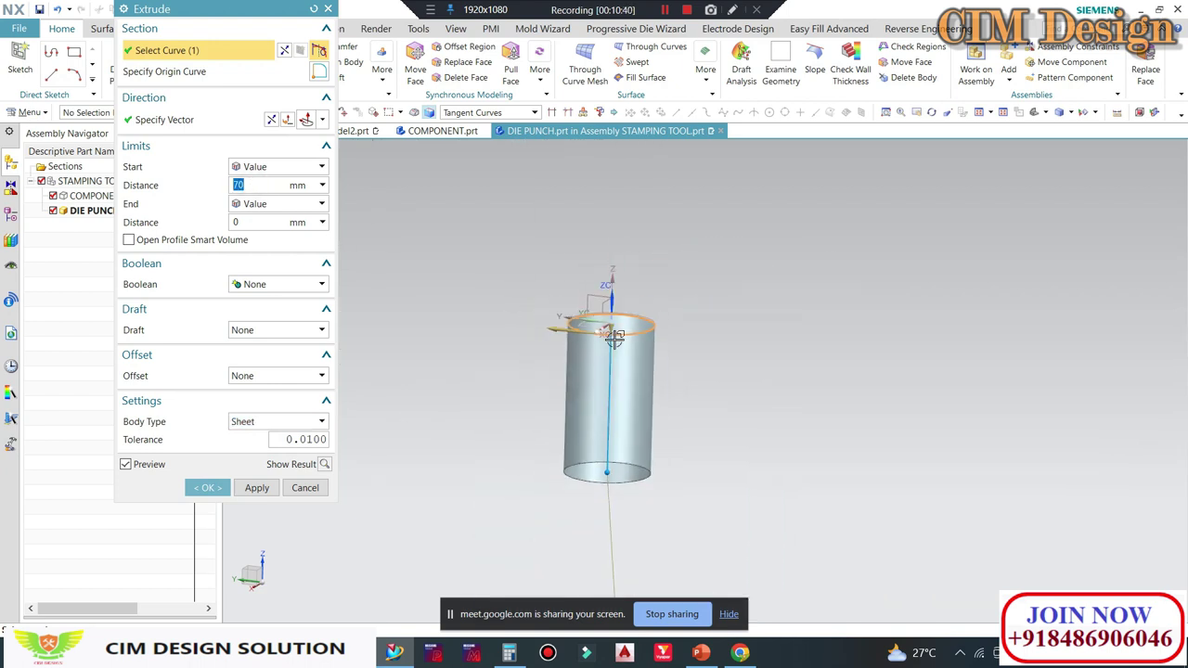
scroll(600, 401, up, 2)
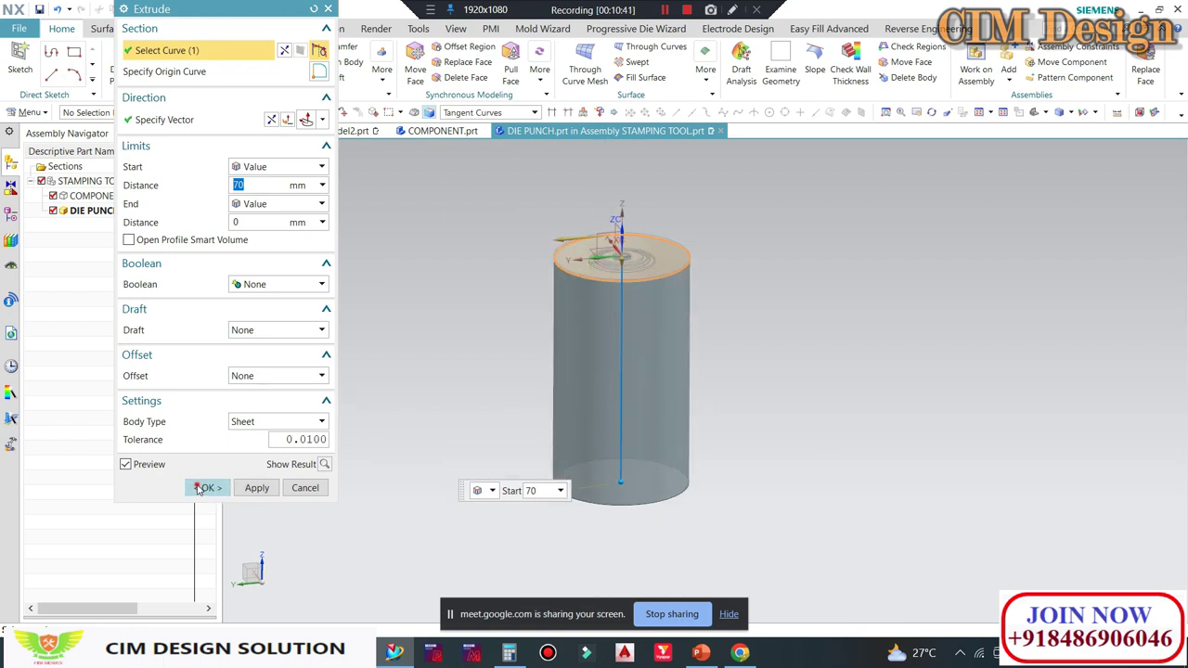
click(197, 489)
scroll(640, 371, up, 2)
Step: Orbit around the new cylinder and hide COMPONENT in the Assembly Navigator
scroll(648, 390, down, 2)
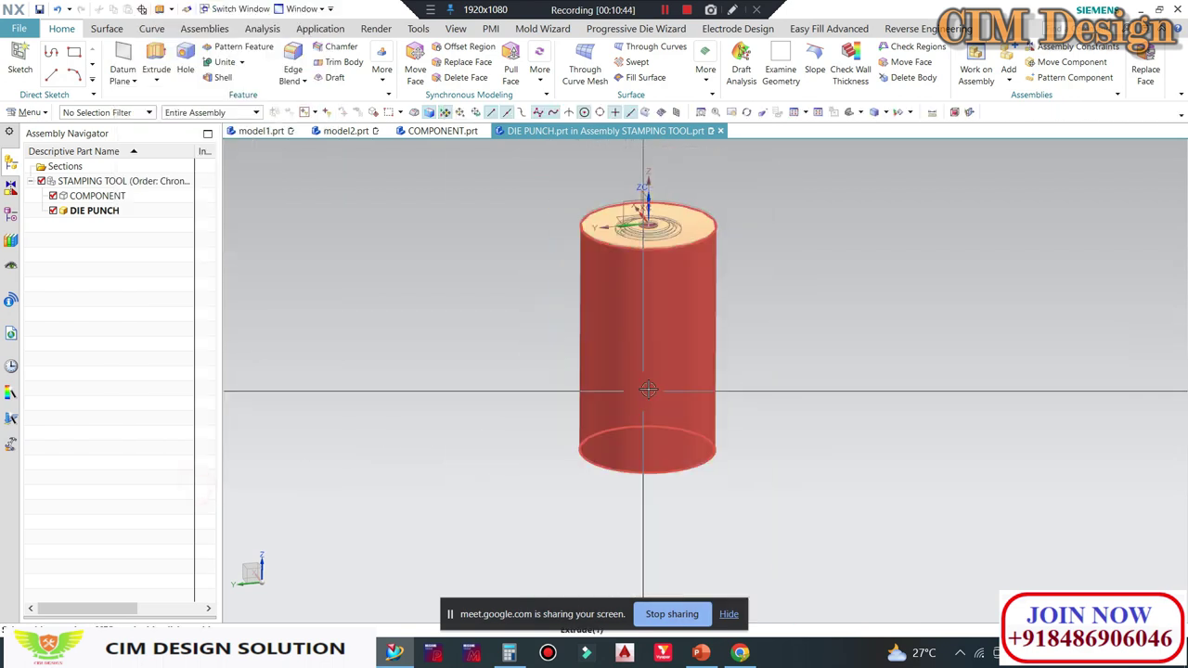
middle_drag(648, 389, 638, 363)
mouse_move(419, 308)
middle_down()
mouse_move(557, 206)
mouse_move(641, 232)
middle_up()
scroll(557, 206, up, 3)
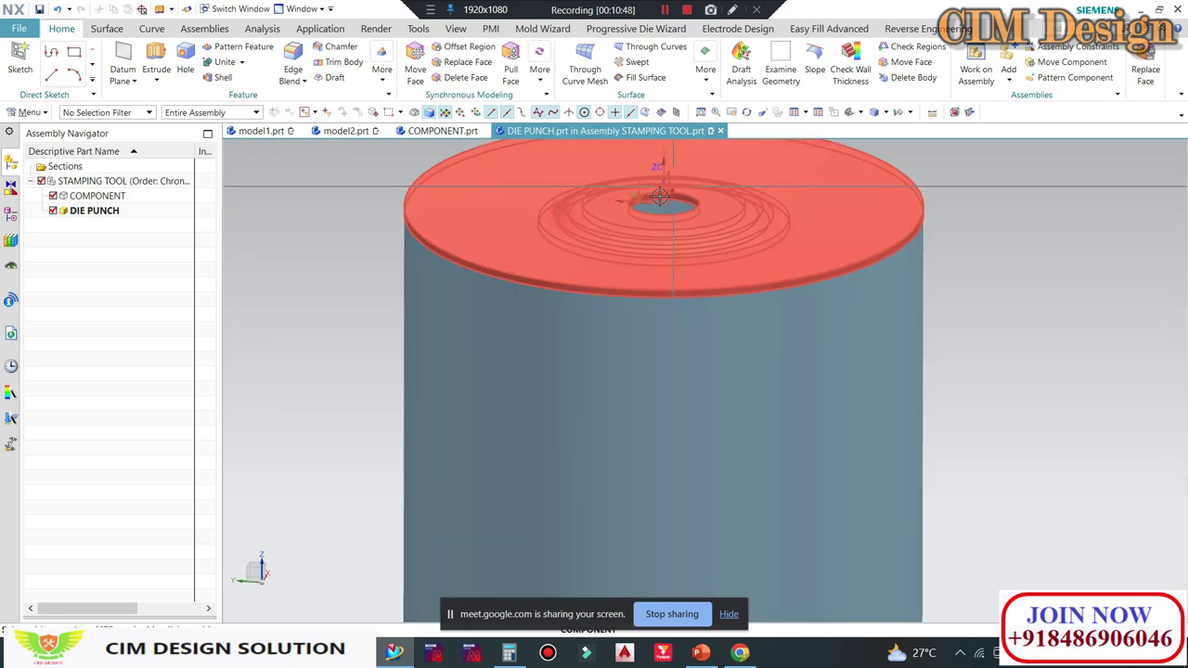
scroll(662, 227, up, 5)
scroll(662, 228, down, 3)
scroll(662, 227, down, 3)
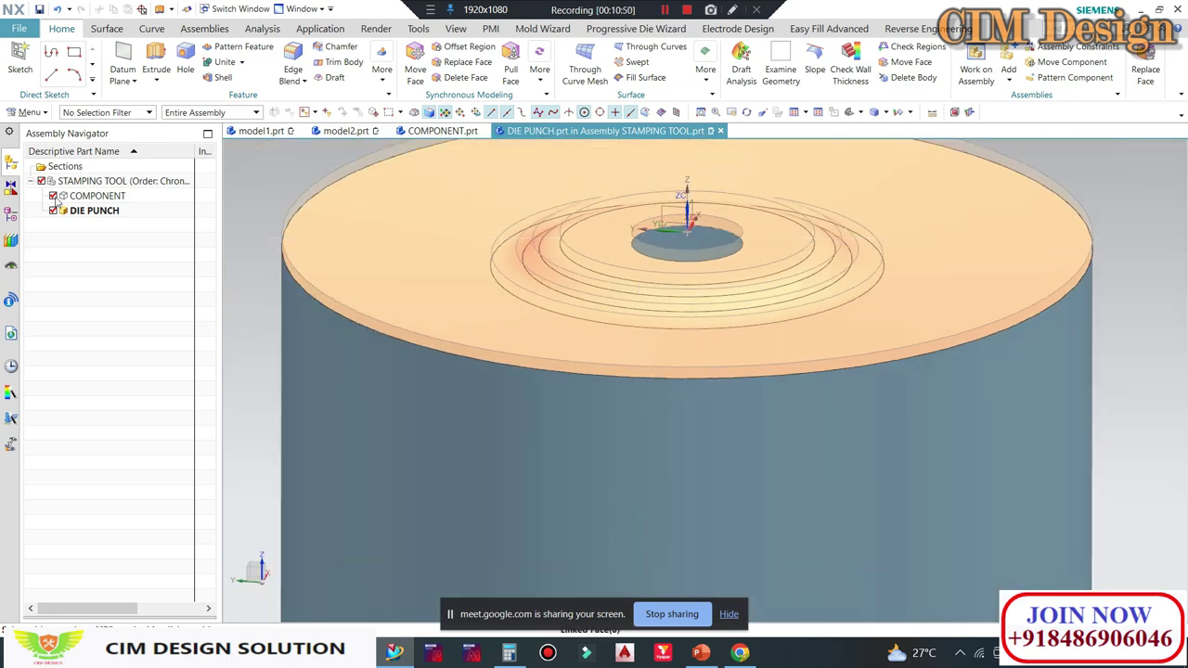
click(53, 196)
middle_drag(607, 328, 617, 269)
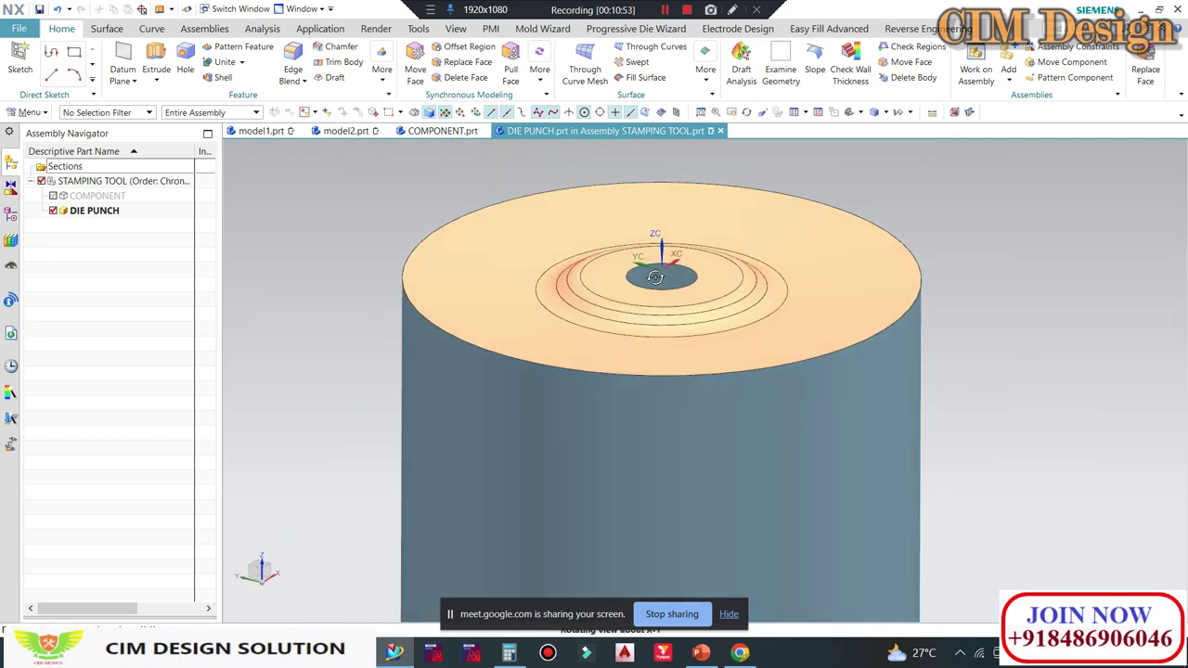
scroll(615, 266, up, 3)
scroll(603, 244, down, 3)
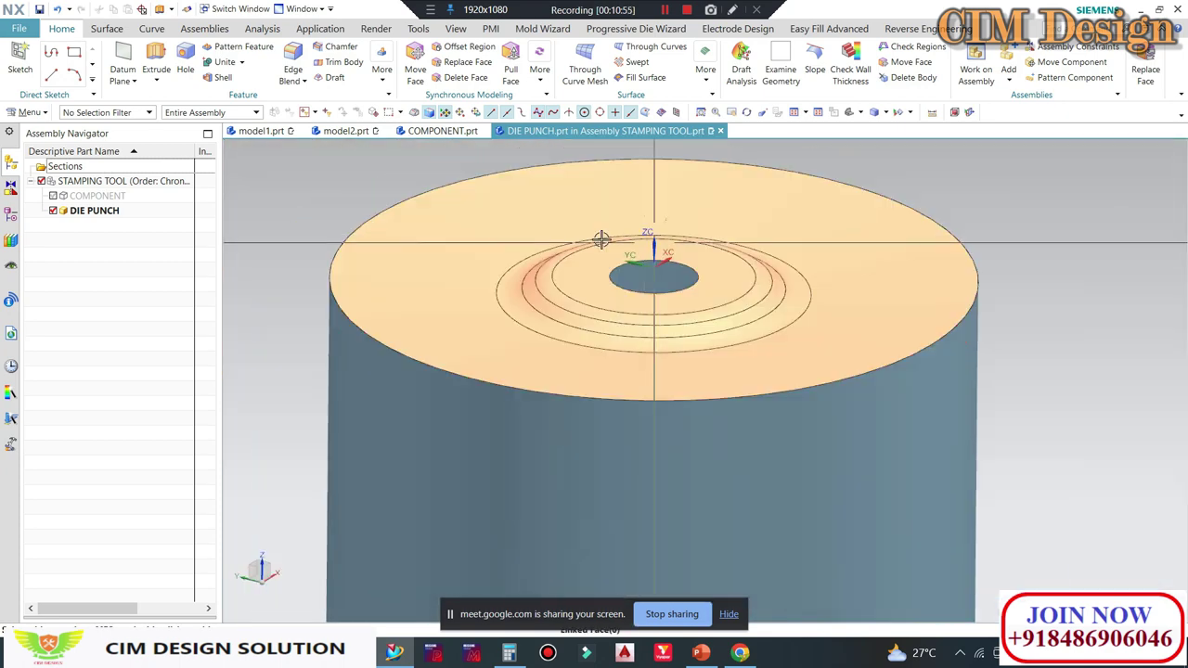
Step: In COMPONENT.prt, measure the central hole with Geometric Properties, showing a 2.750 mm radius
click(442, 131)
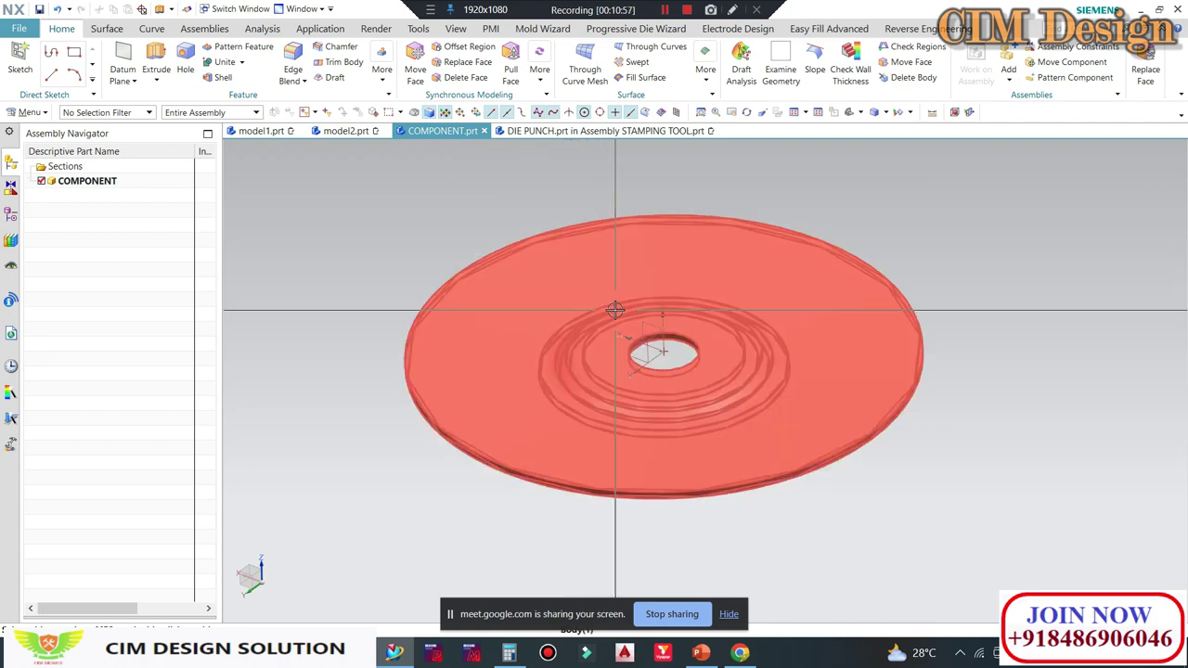
key(ctrl+shift+g)
scroll(641, 329, up, 3)
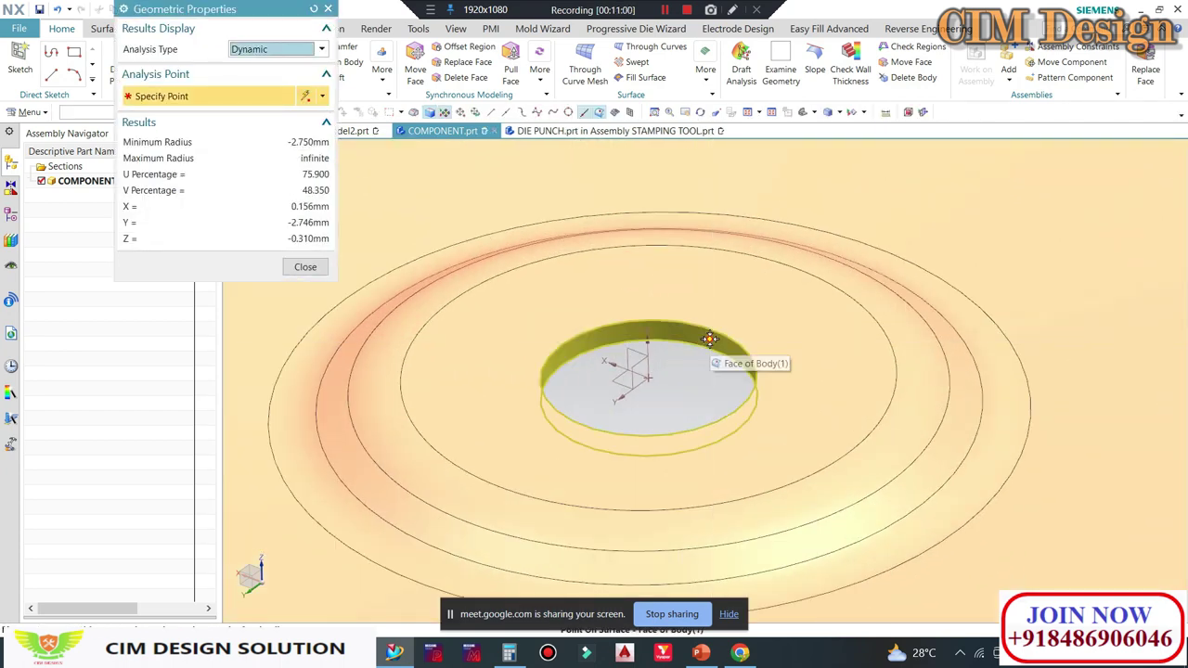
key(Escape)
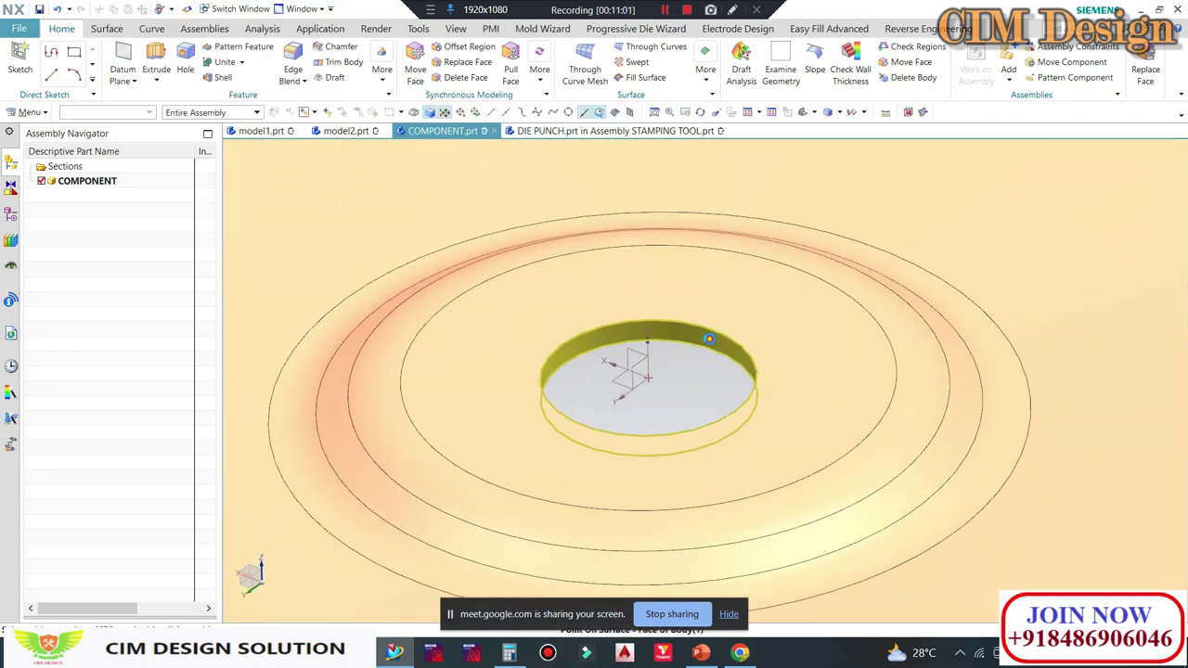
Step: Return to the DIE PUNCH tab, briefly checking the Meet call before coming back to NX
click(548, 130)
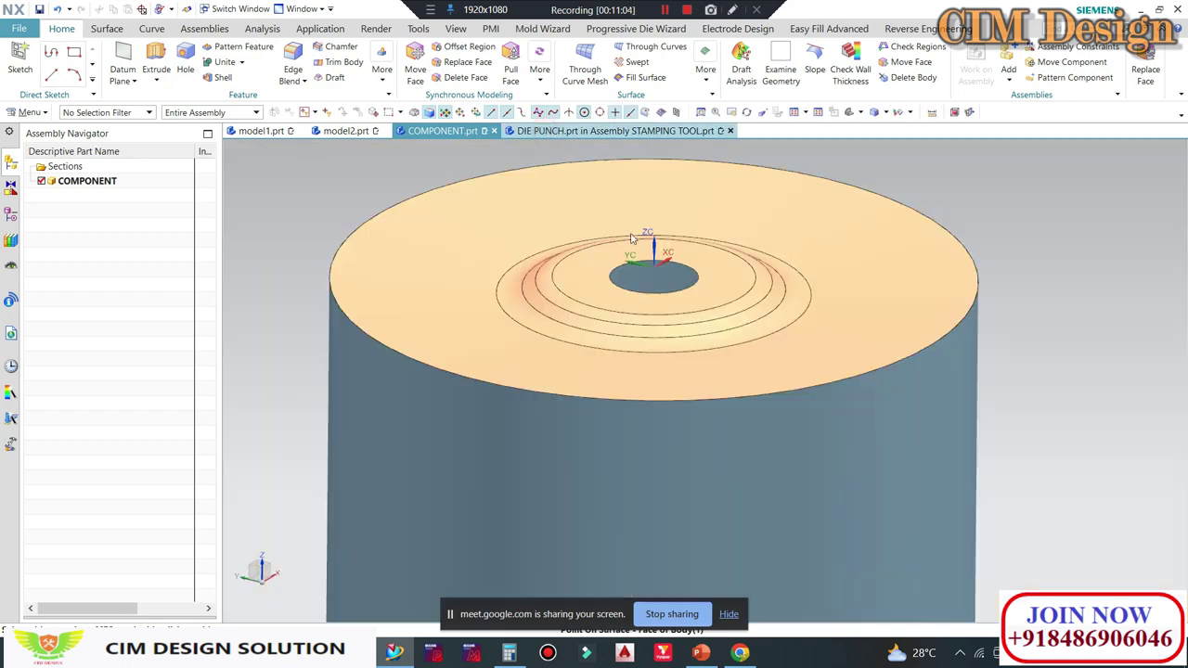
scroll(659, 239, down, 3)
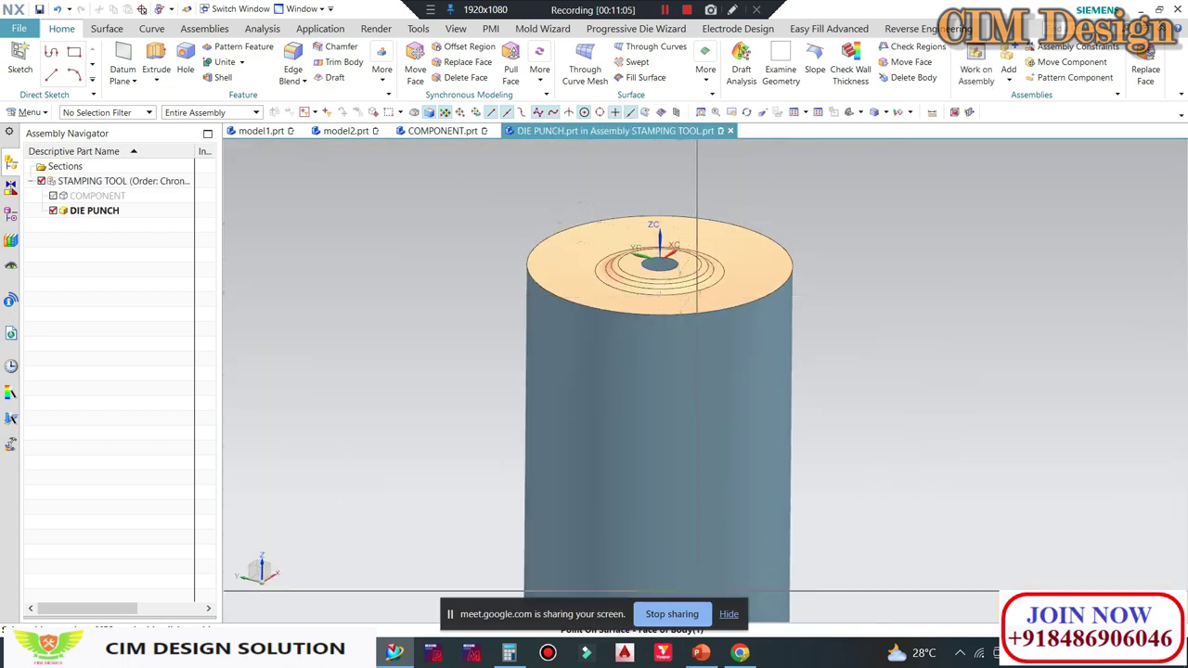
click(740, 654)
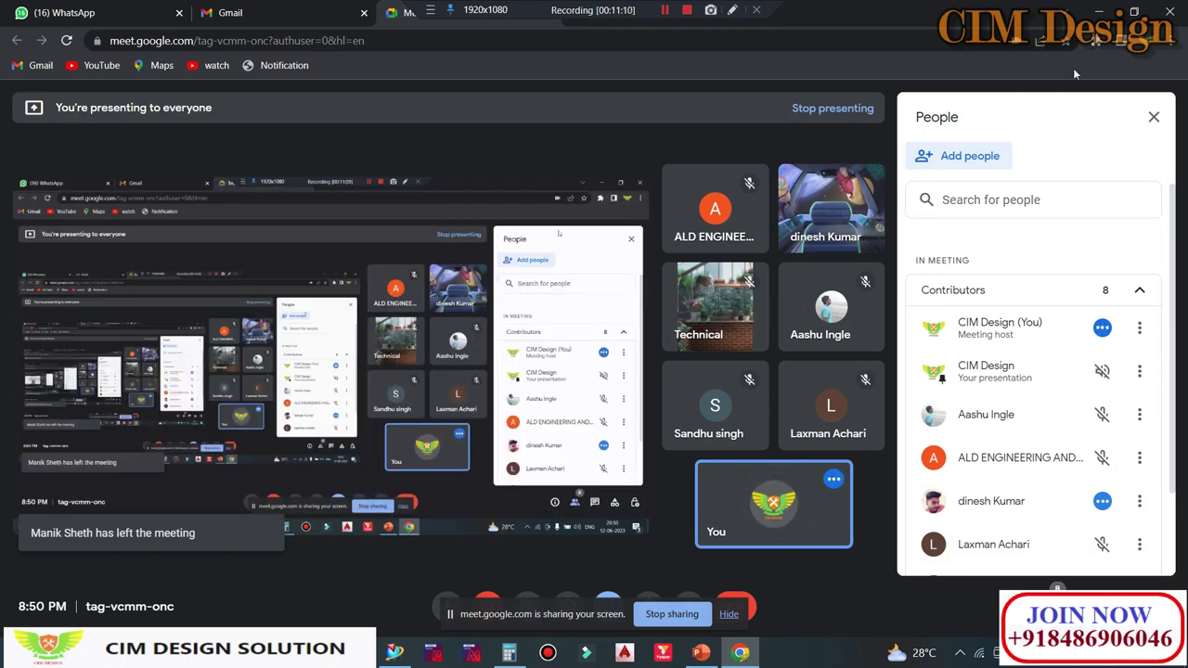
click(1098, 12)
scroll(644, 243, up, 3)
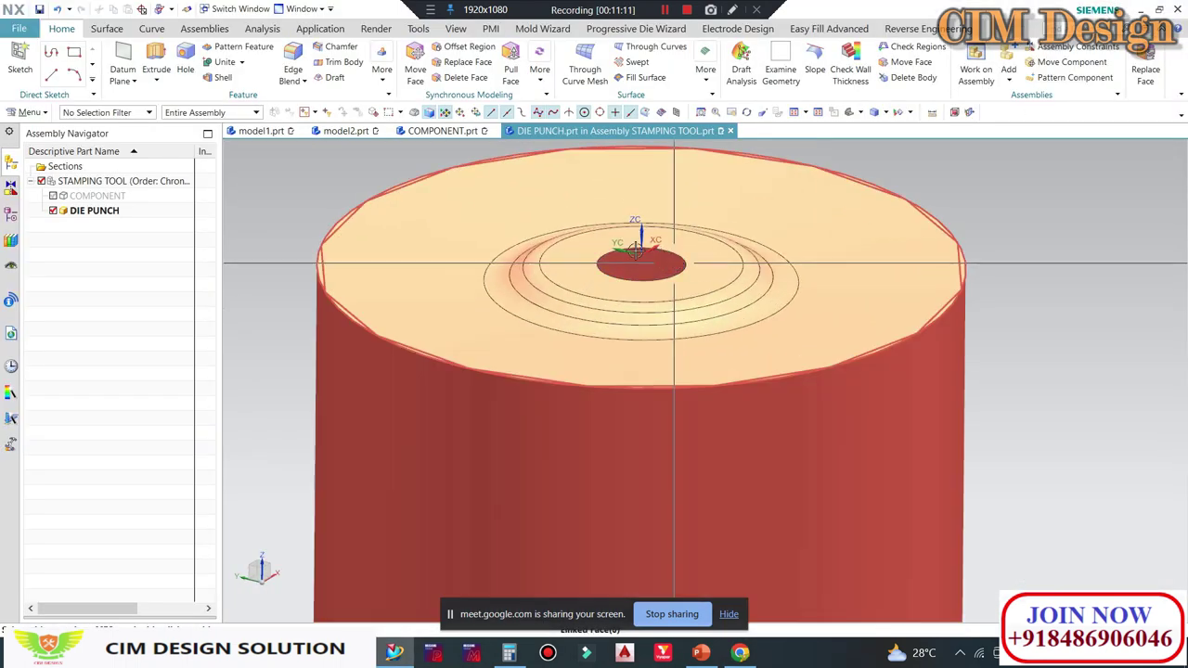
scroll(595, 242, up, 3)
scroll(595, 242, down, 5)
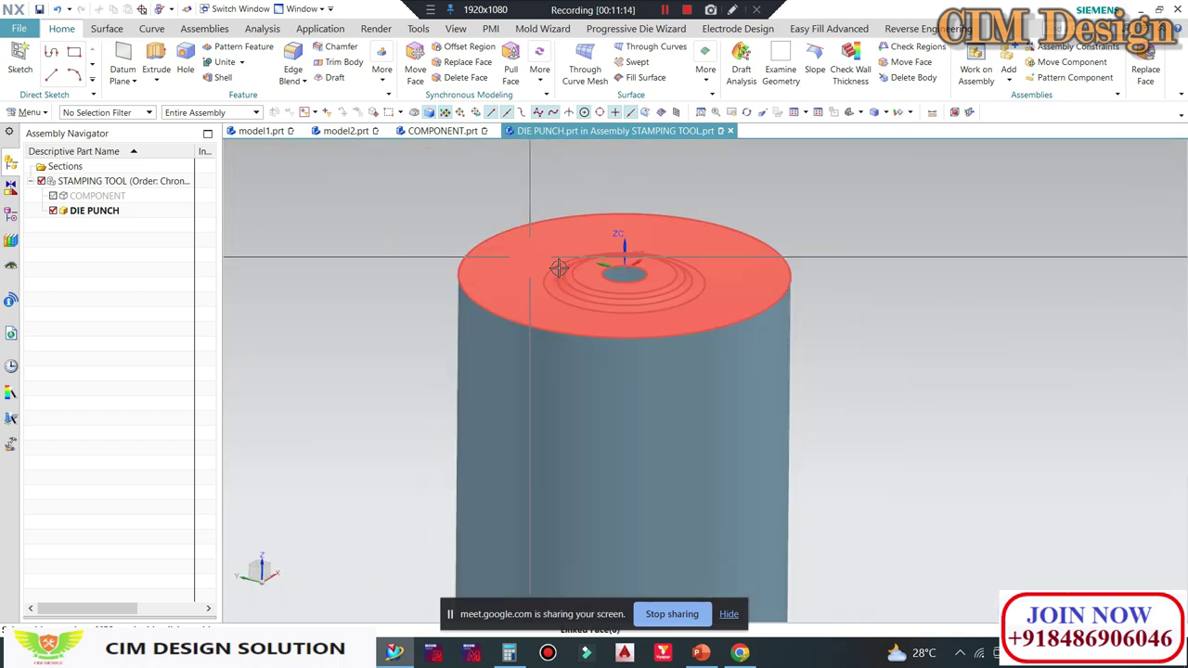
scroll(576, 218, up, 2)
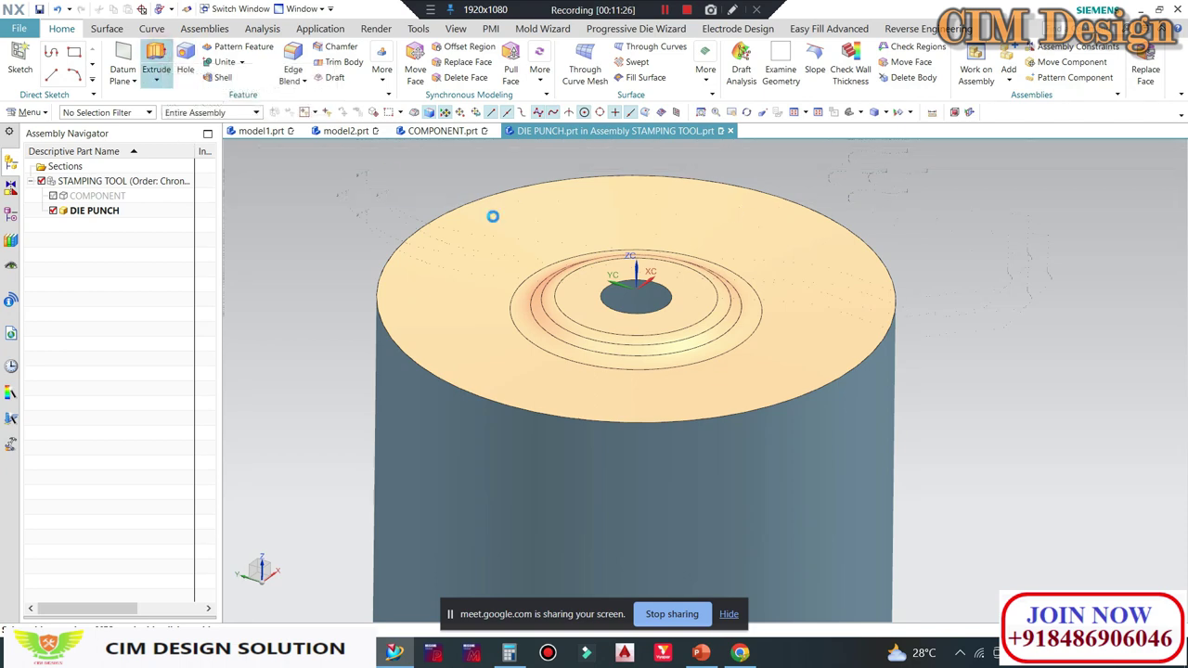
Step: Select the central hole's edge for extrusion, then bring the Google Meet call forward
scroll(613, 283, up, 2)
scroll(604, 281, up, 2)
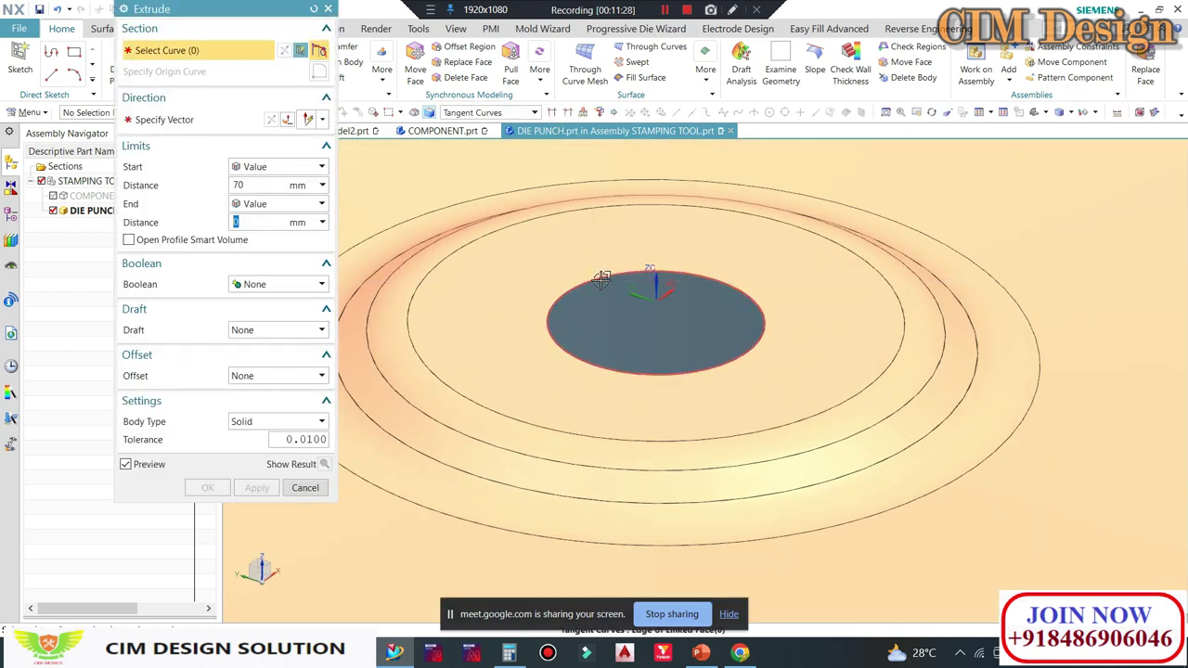
click(602, 279)
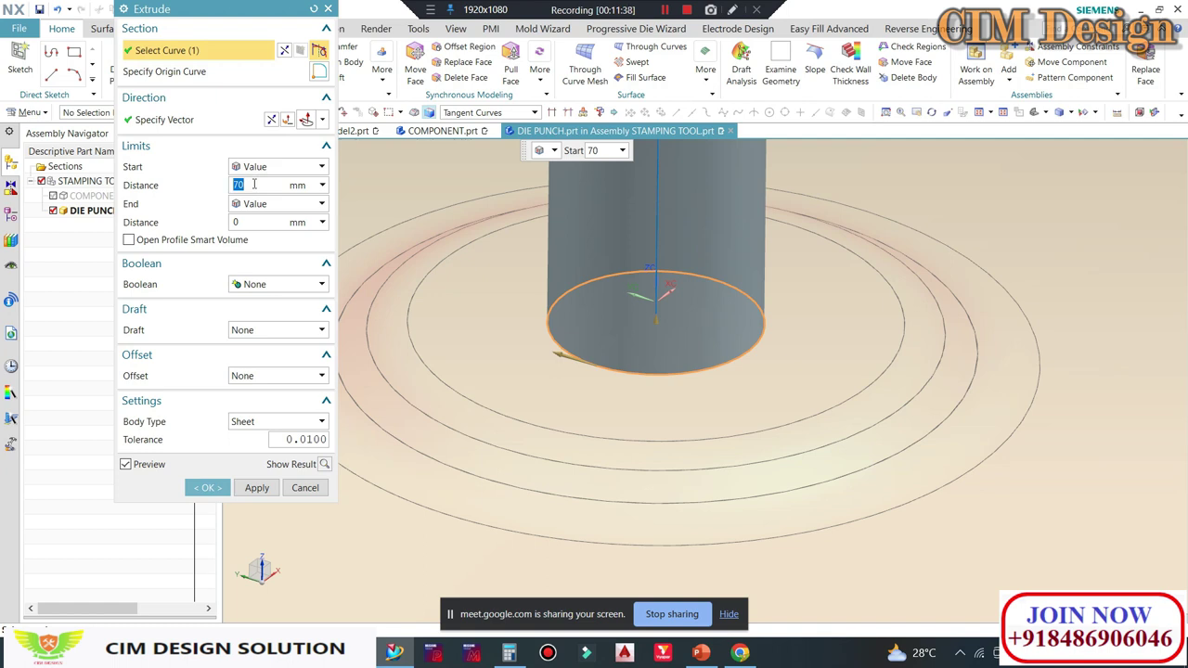
click(742, 654)
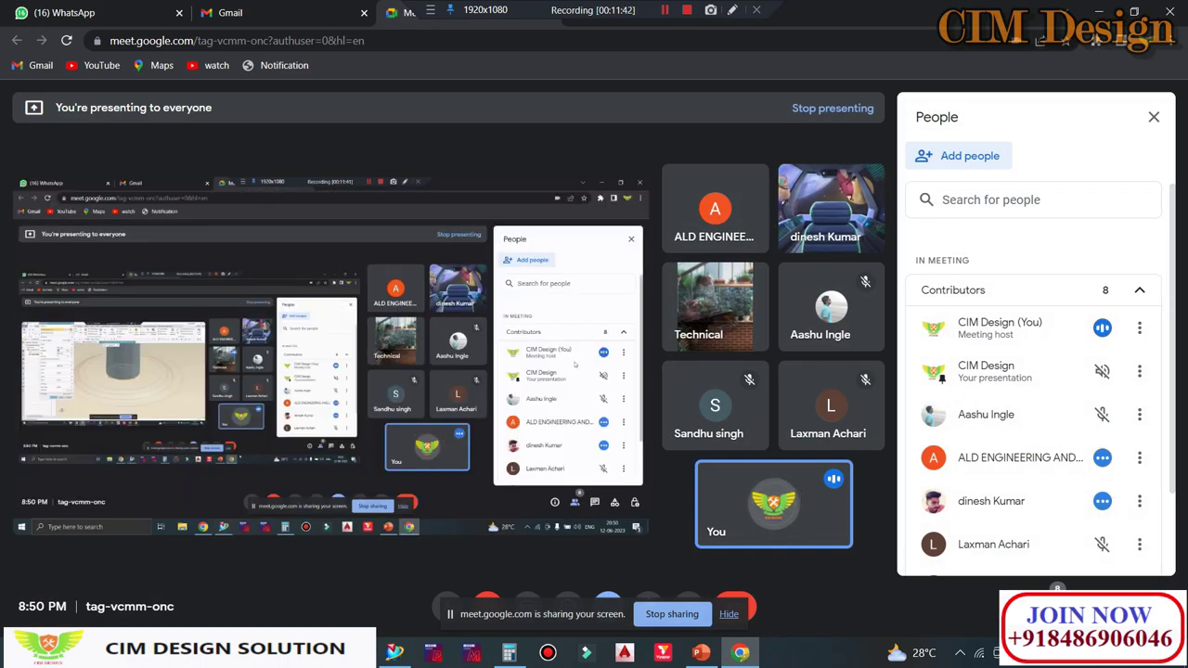
Step: Post the message 1.5*0.6 in the Google Meet call chat
key(ctrl+alt+c)
text(1.5*)
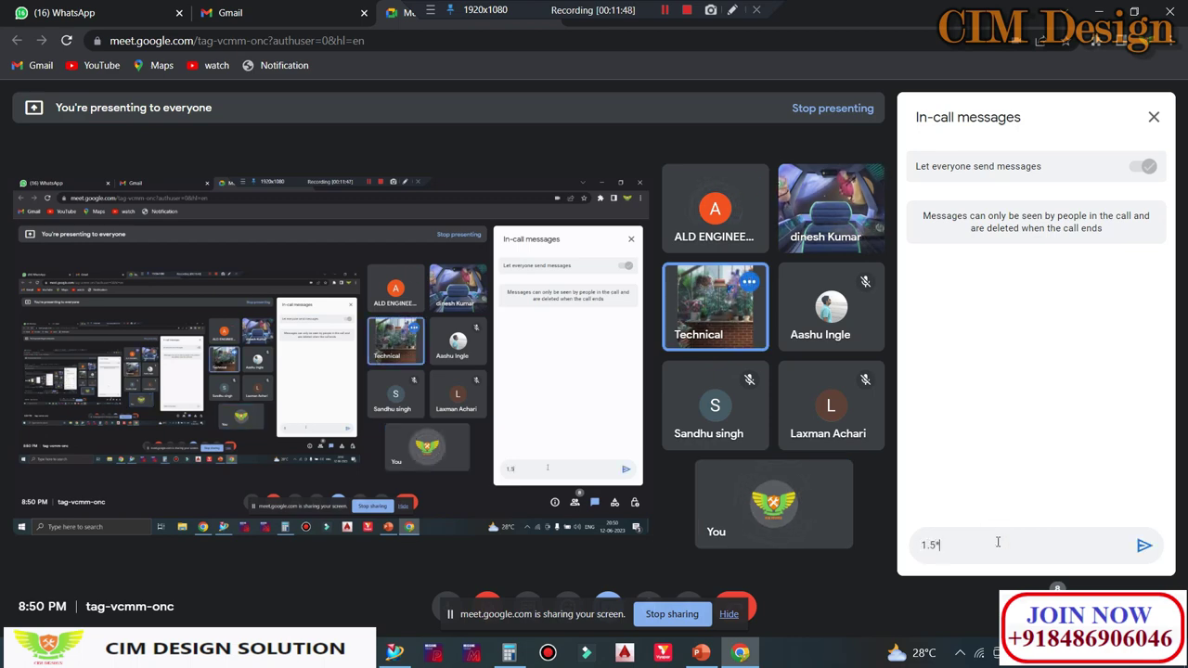
text(0.6)
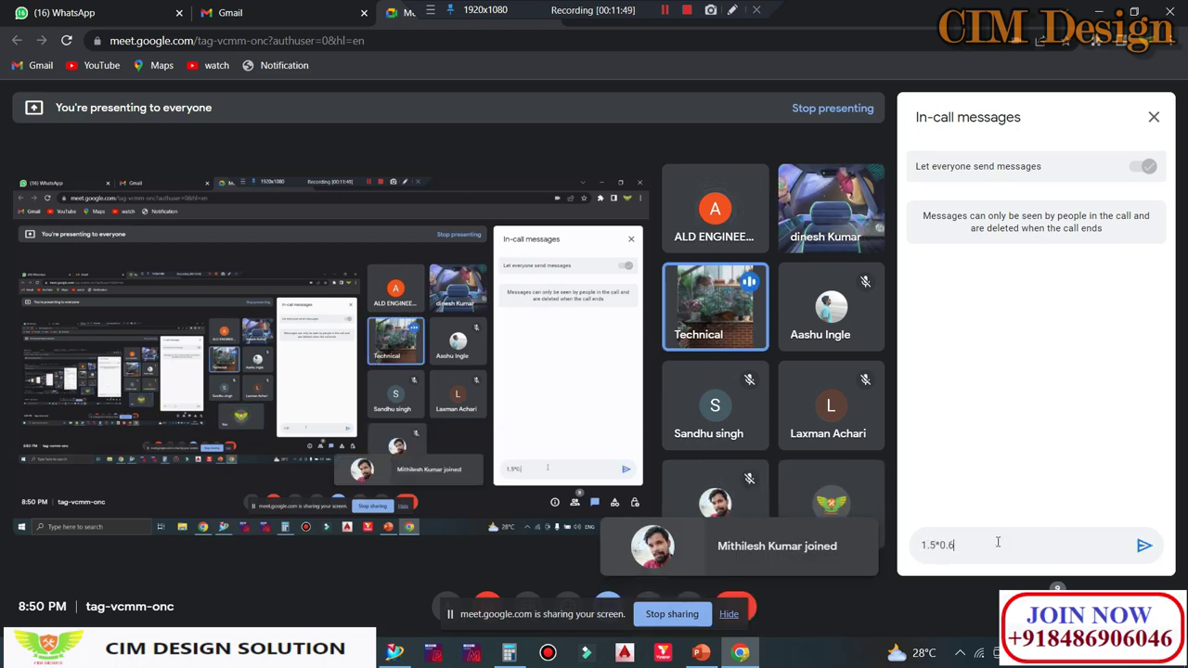
key(Return)
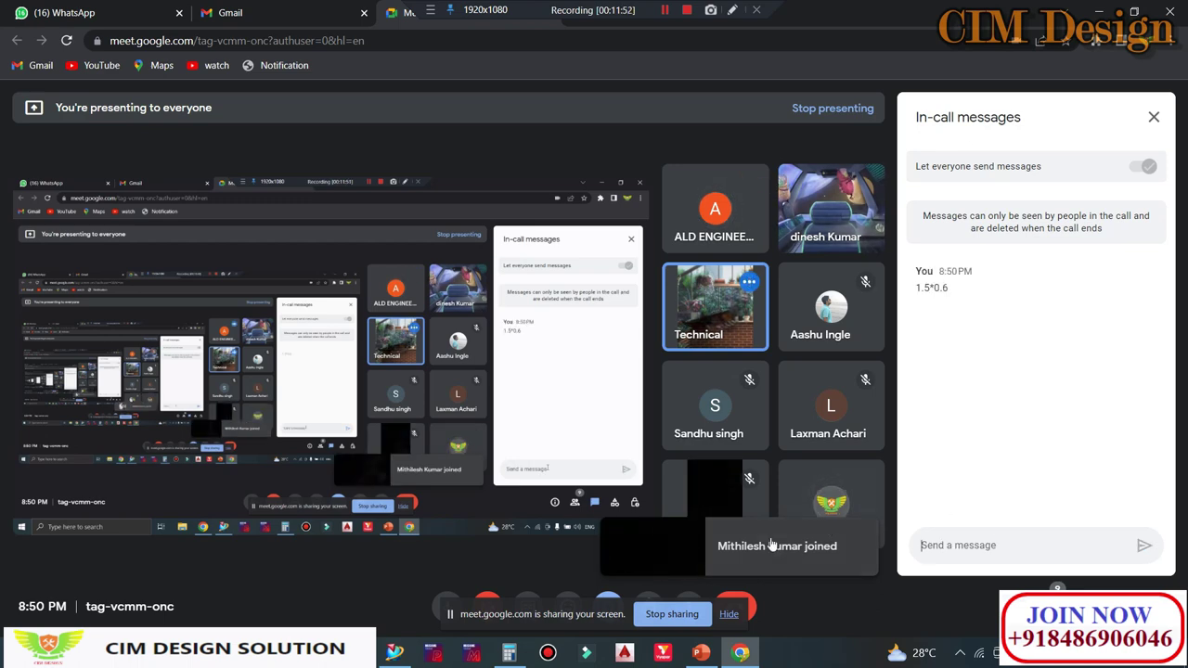
Step: Compute 1.5 × 0.6 = 0.9 in Calculator, then set it aside and return to NX
click(520, 654)
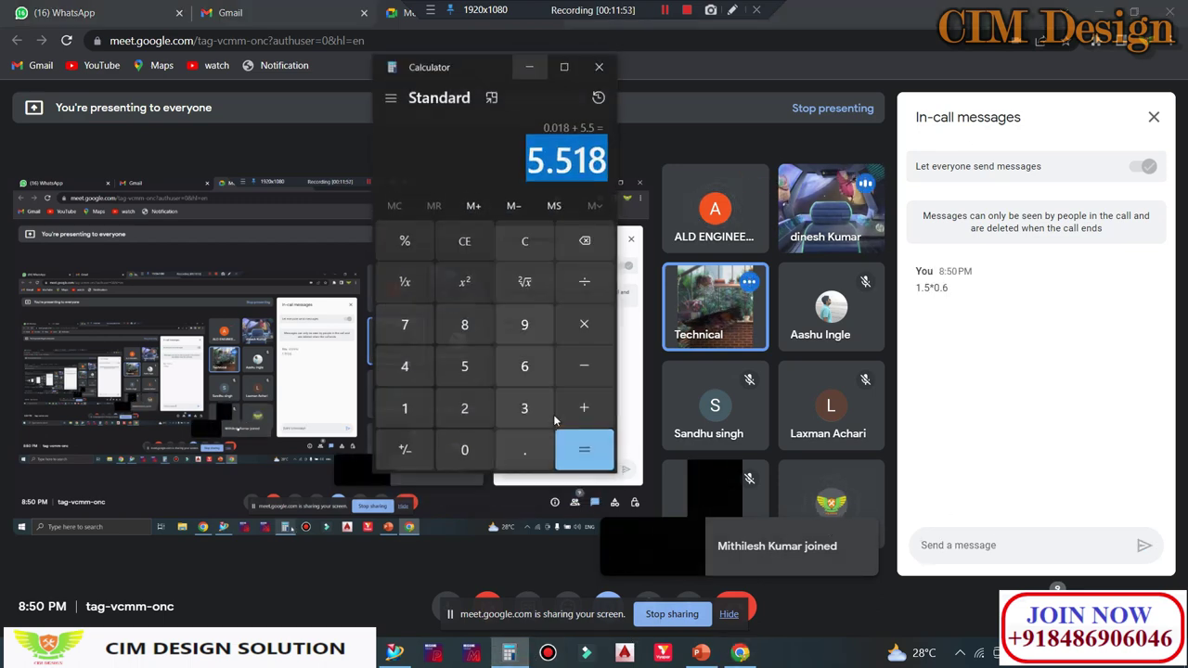
click(526, 234)
click(510, 447)
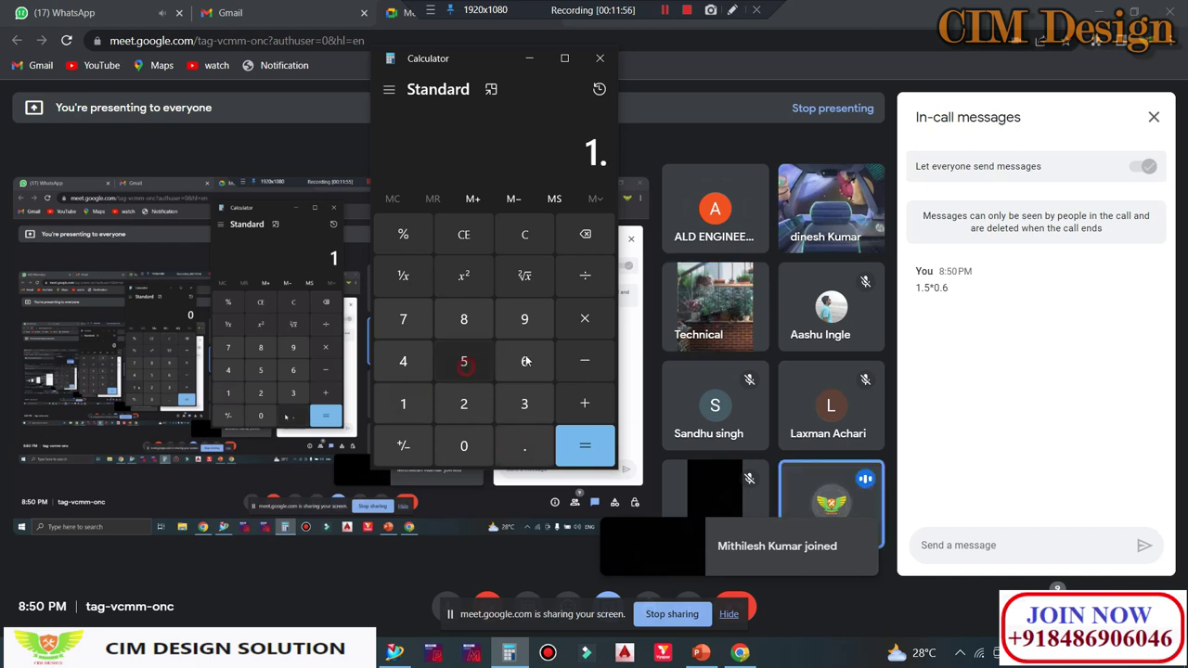
click(464, 361)
click(578, 319)
click(467, 437)
click(524, 447)
click(525, 361)
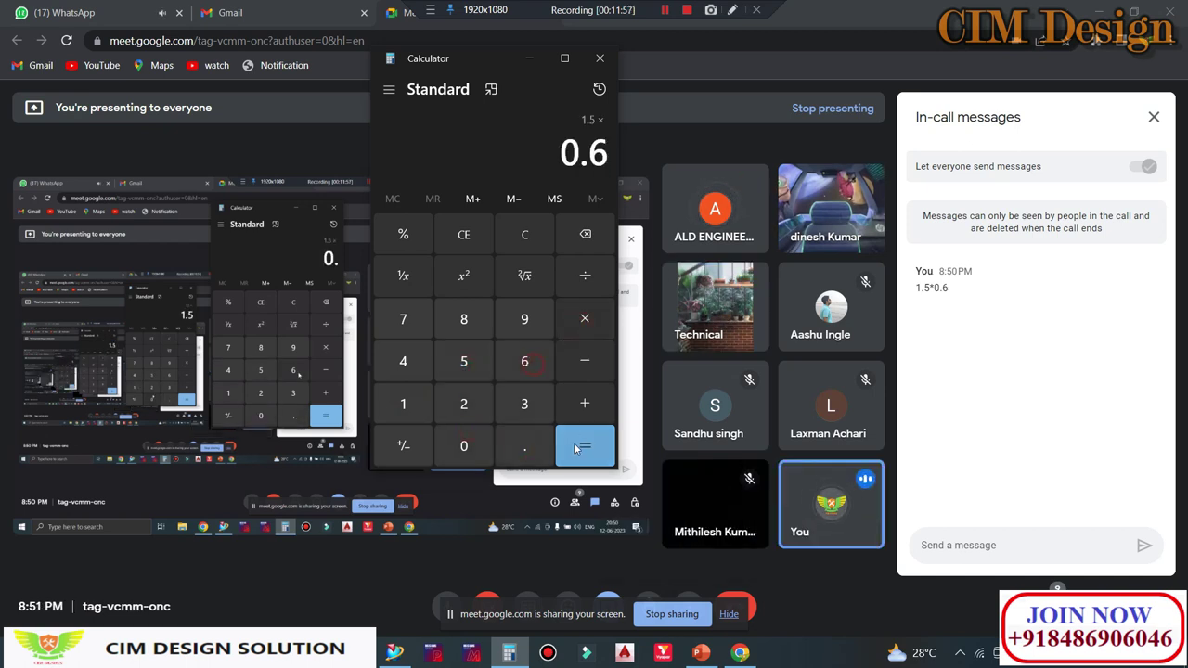
click(585, 445)
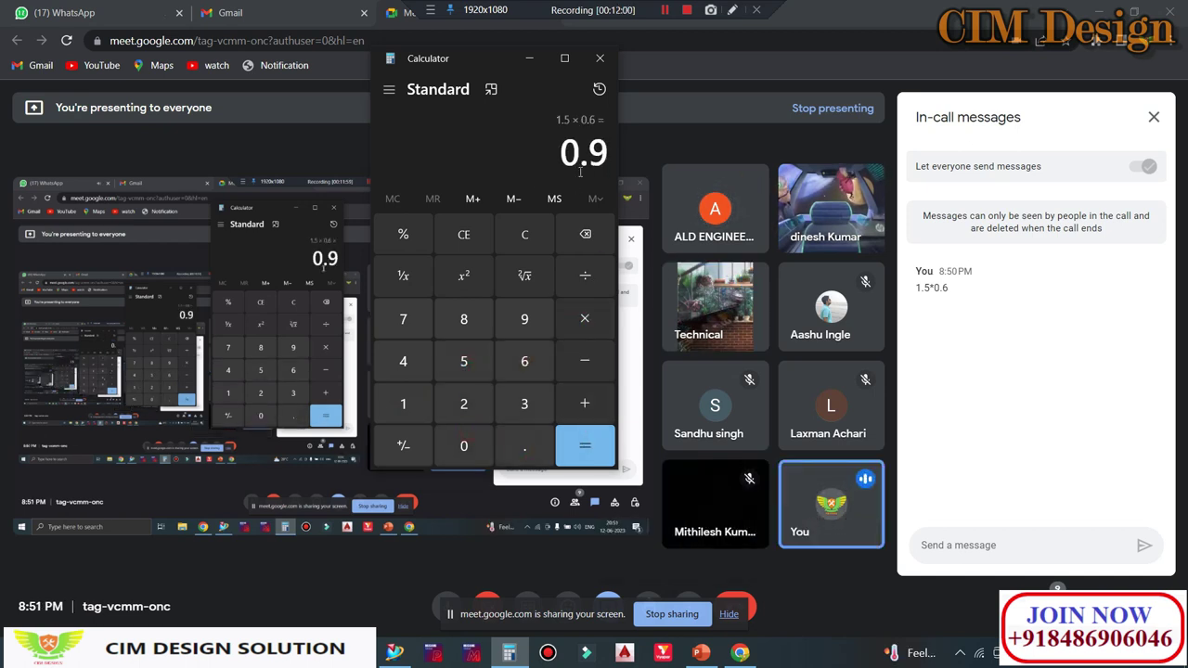
click(529, 57)
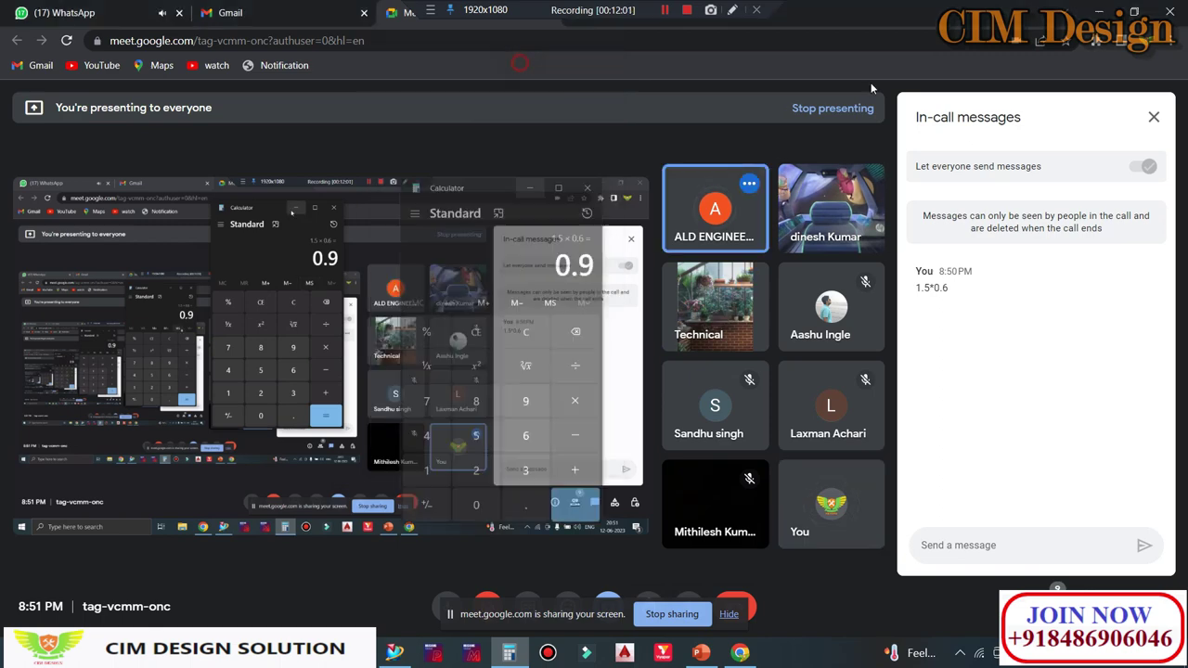
click(1098, 12)
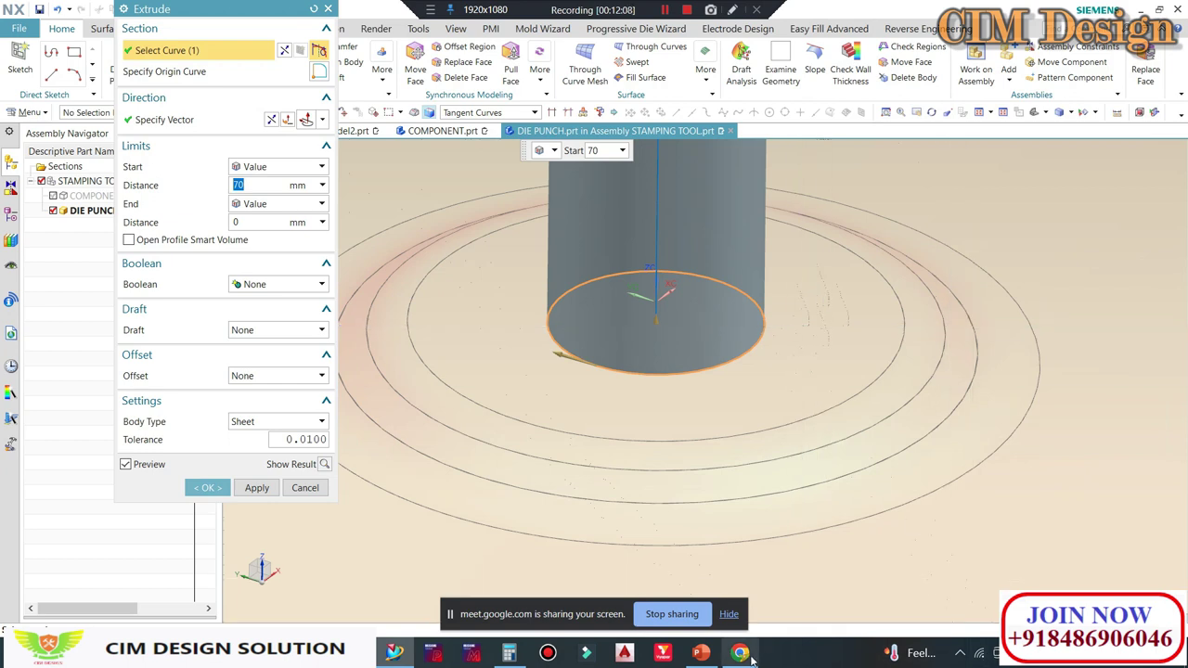
Step: Recheck the 0.9 Calculator result and the Meet participant list, then return to the NX extrude
click(509, 653)
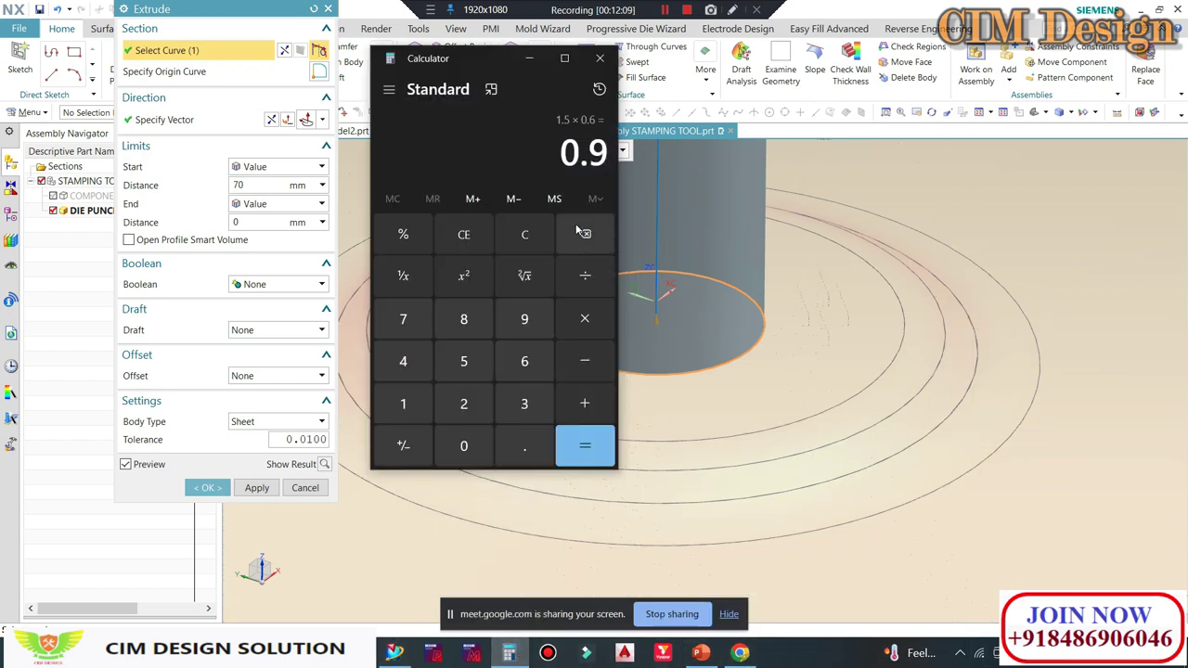
click(529, 58)
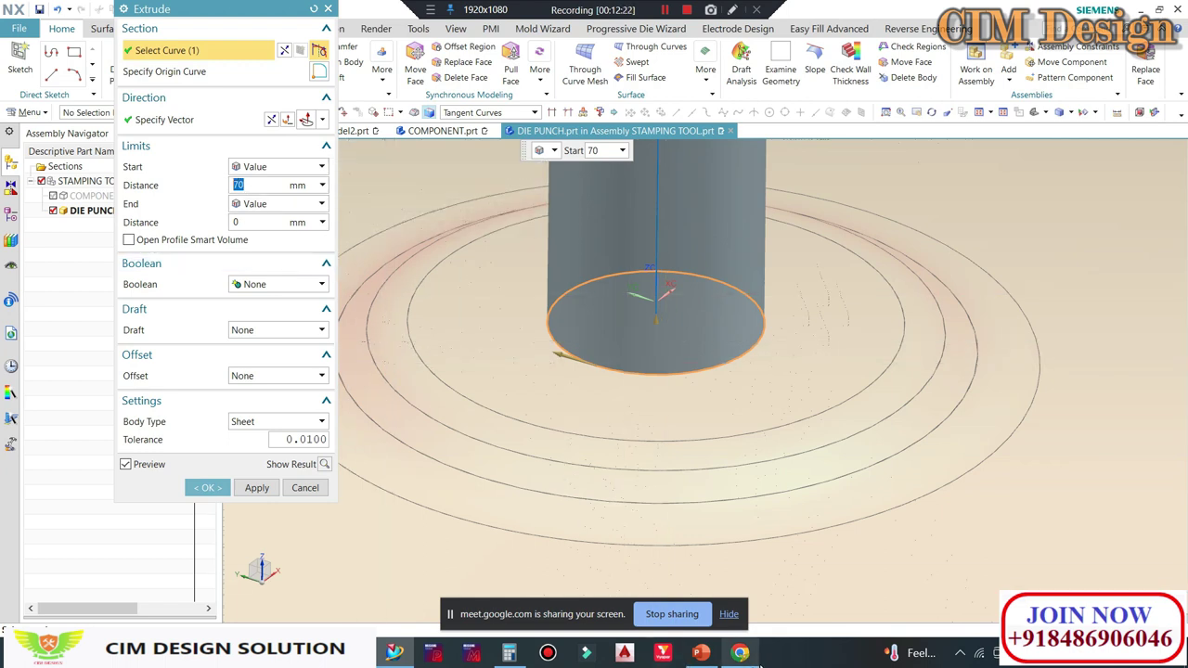
click(741, 653)
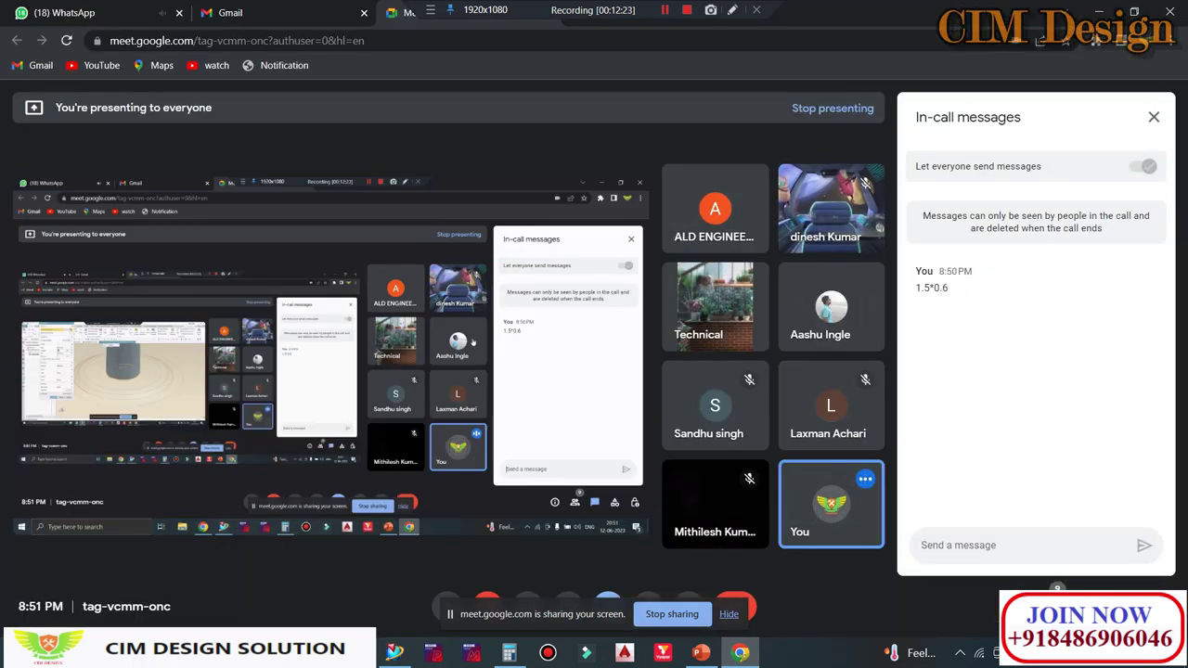
click(1057, 608)
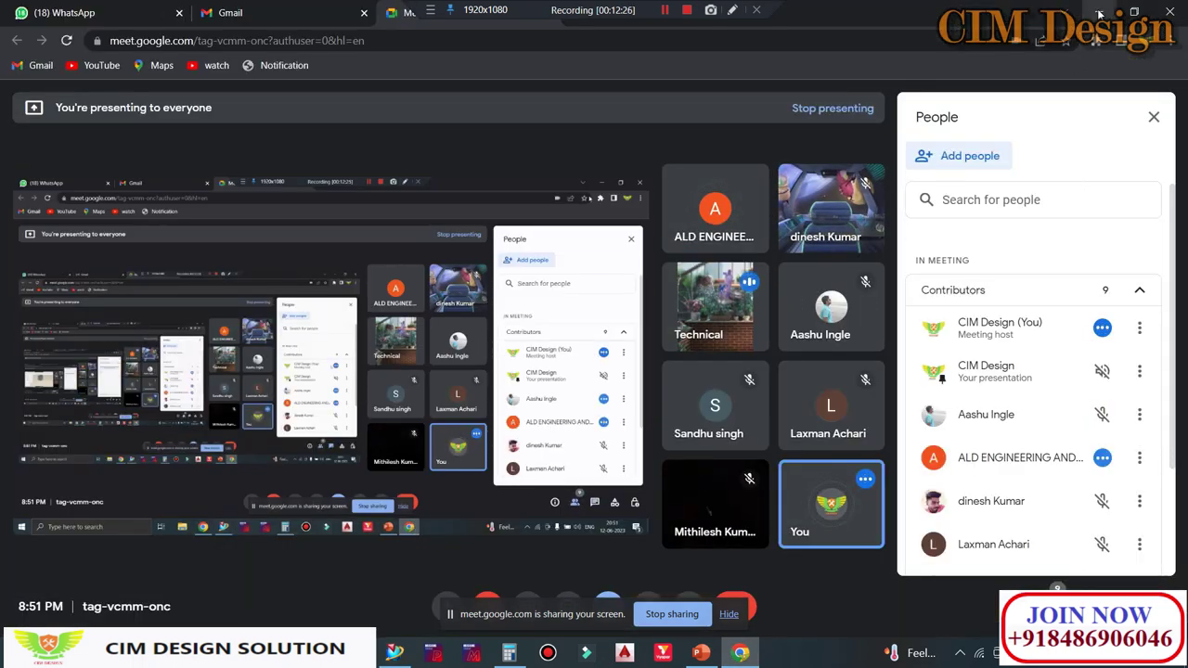
click(395, 653)
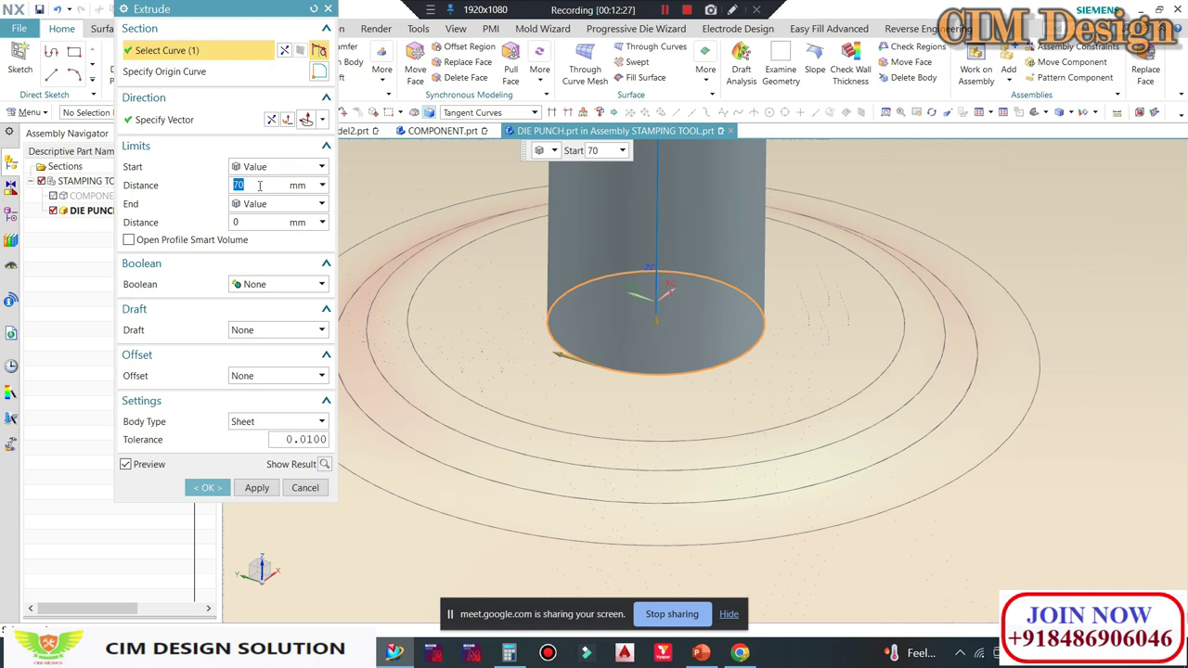
Step: Reverse the 3 mm extrusion to run downward, confirm it, and start another extrusion
click(271, 120)
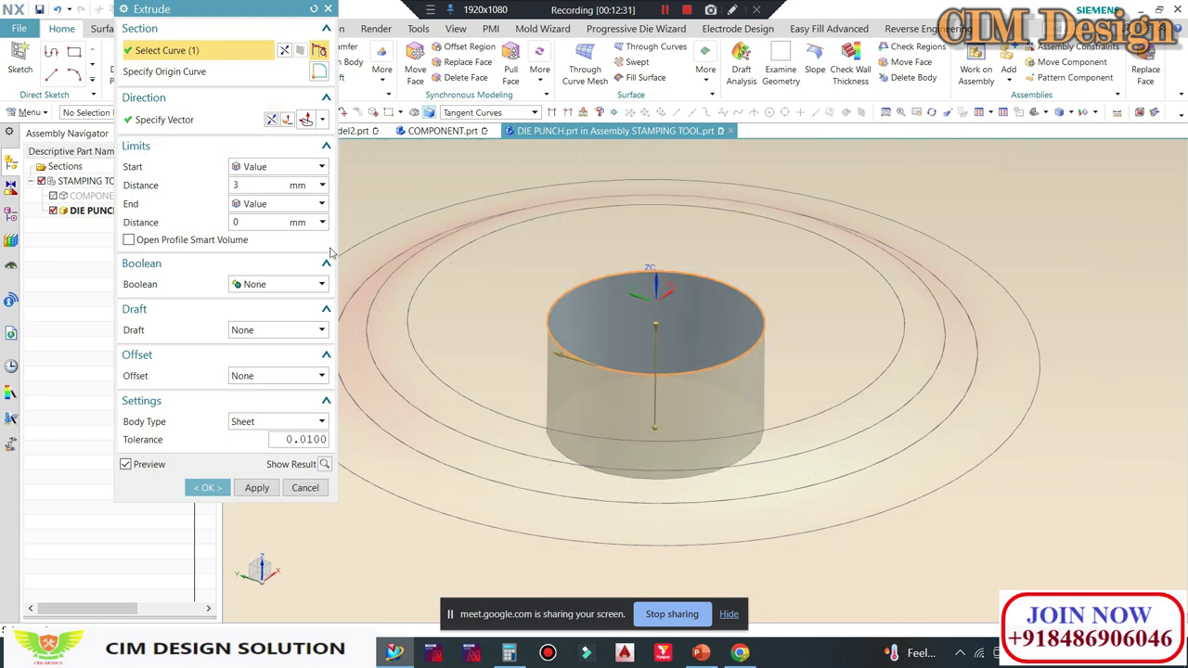
scroll(667, 289, down, 2)
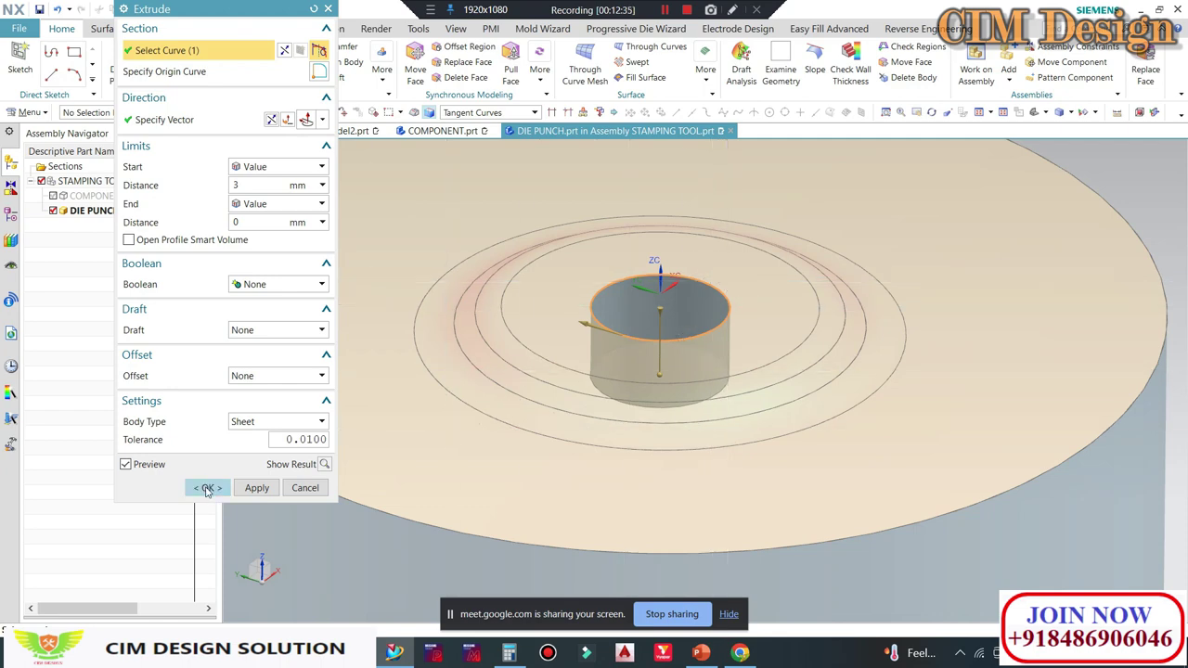
click(207, 488)
mouse_move(655, 324)
middle_down()
mouse_move(658, 281)
mouse_move(661, 357)
middle_up()
scroll(661, 357, up, 2)
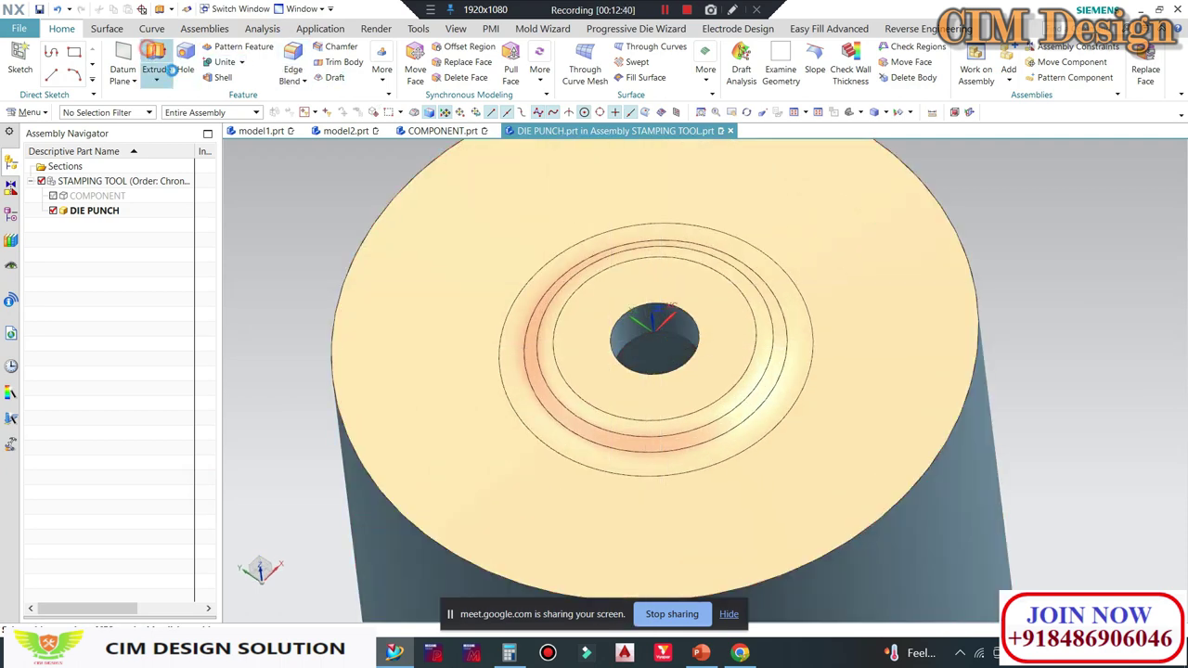
click(171, 69)
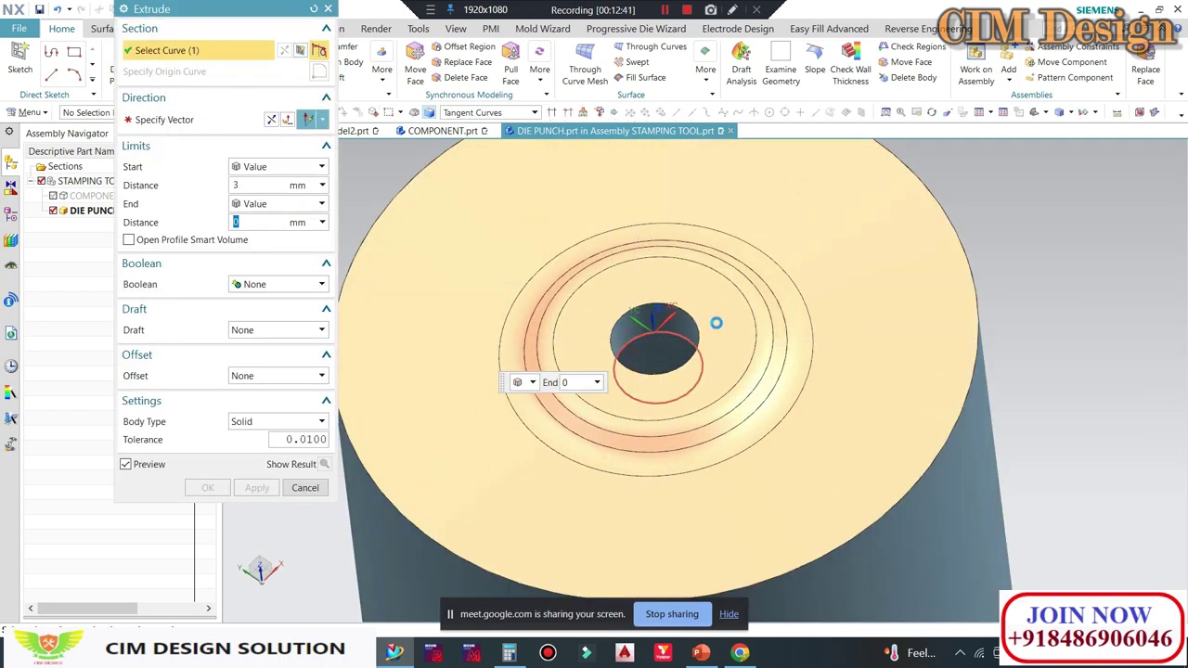
Step: Make the new extrusion a sheet body ending at 74 mm
scroll(715, 343, down, 3)
middle_drag(711, 352, 789, 334)
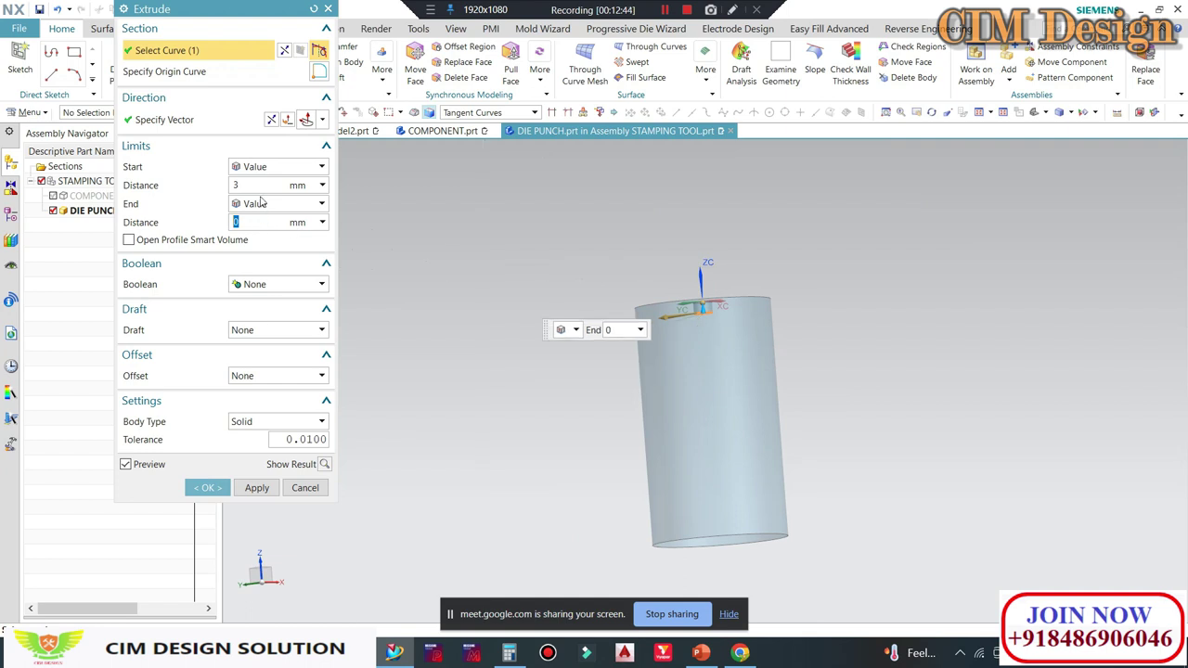
click(271, 422)
click(260, 451)
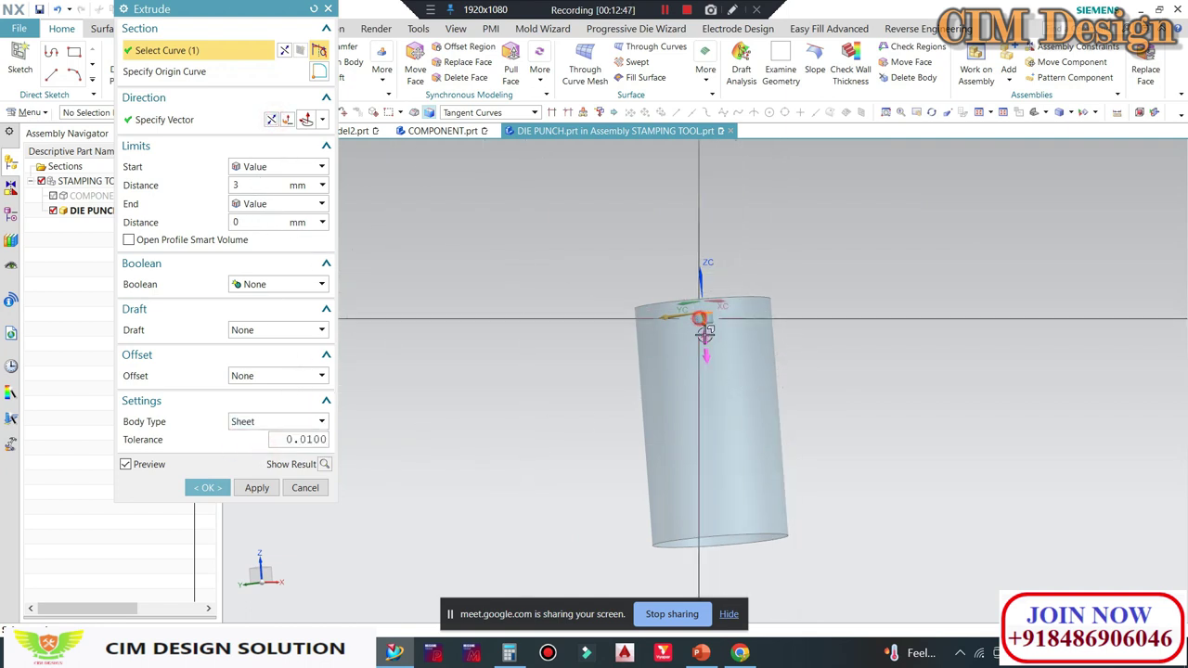
drag(714, 320, 660, 505)
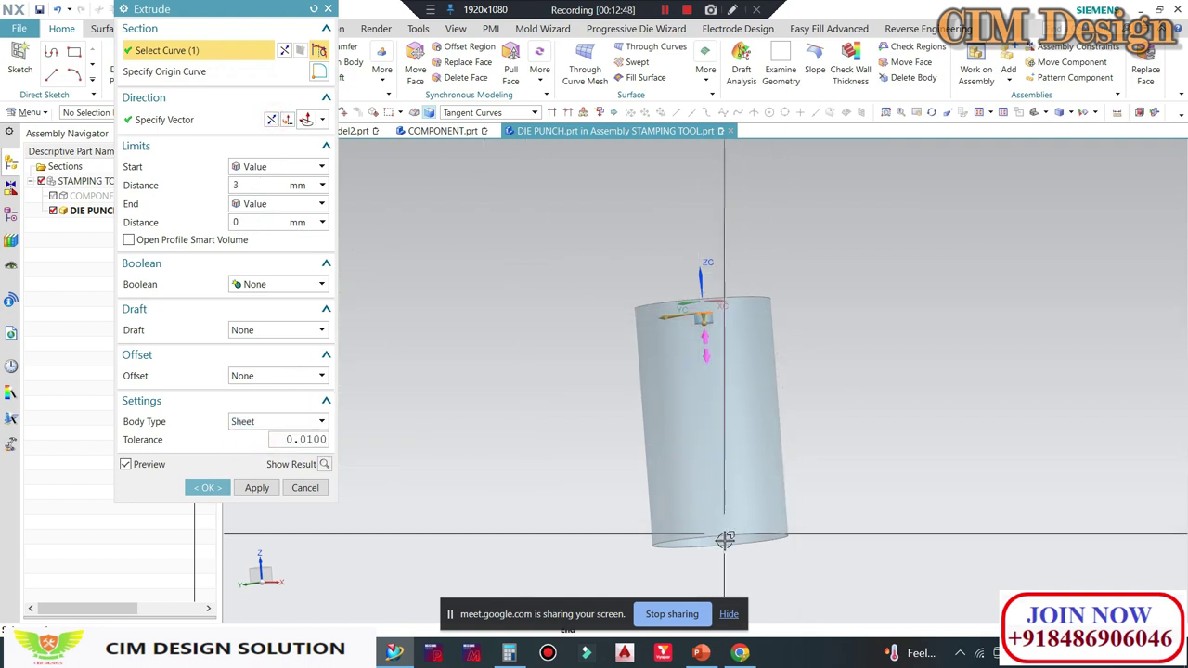
Step: Add a −3° draft from the section, set the start to 0, and confirm the extrusion
click(258, 330)
click(257, 374)
mouse_move(576, 390)
middle_down()
mouse_move(573, 198)
mouse_move(589, 287)
middle_up()
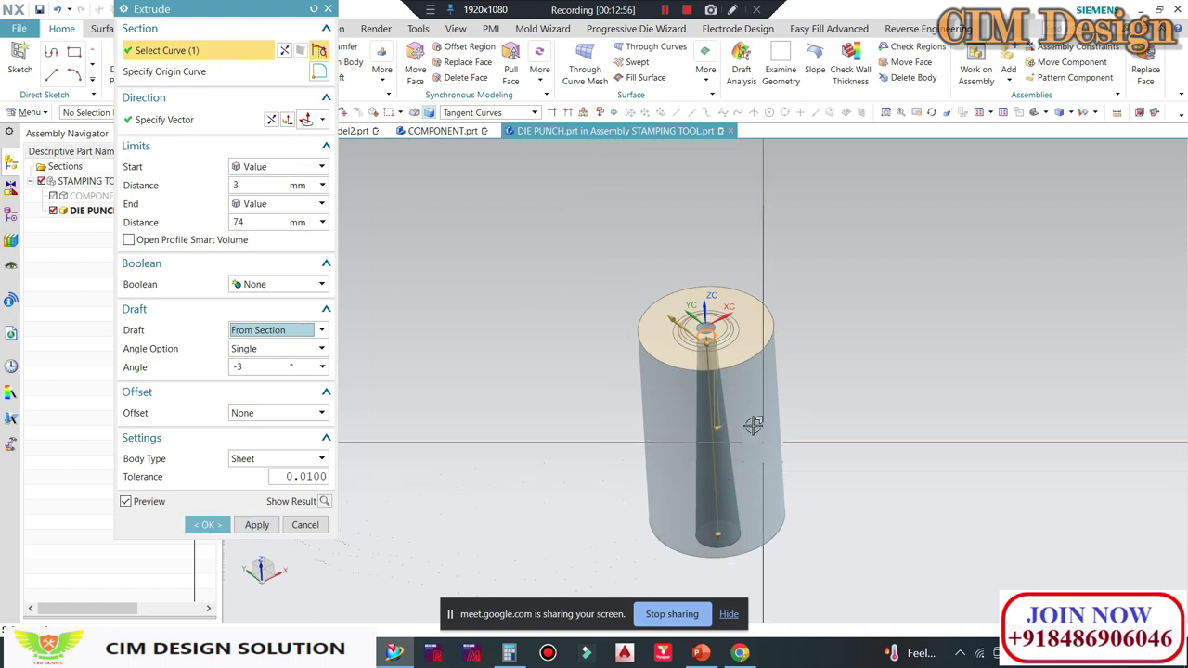
scroll(687, 279, up, 3)
scroll(687, 278, down, 2)
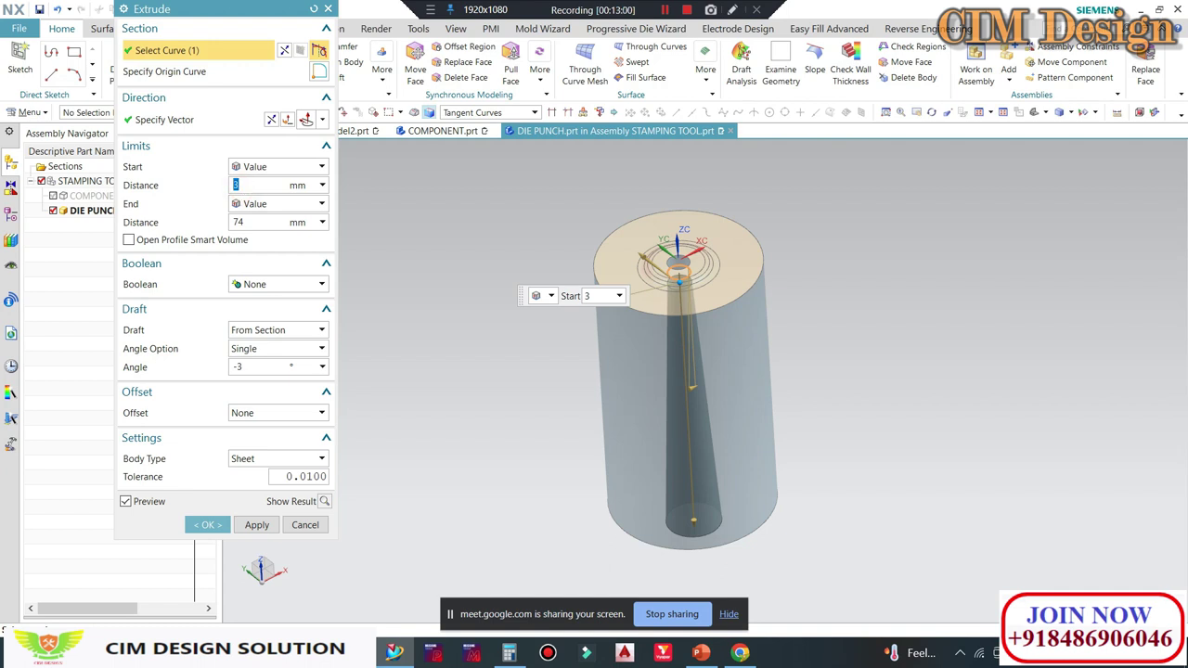
text(0)
key(Return)
click(205, 526)
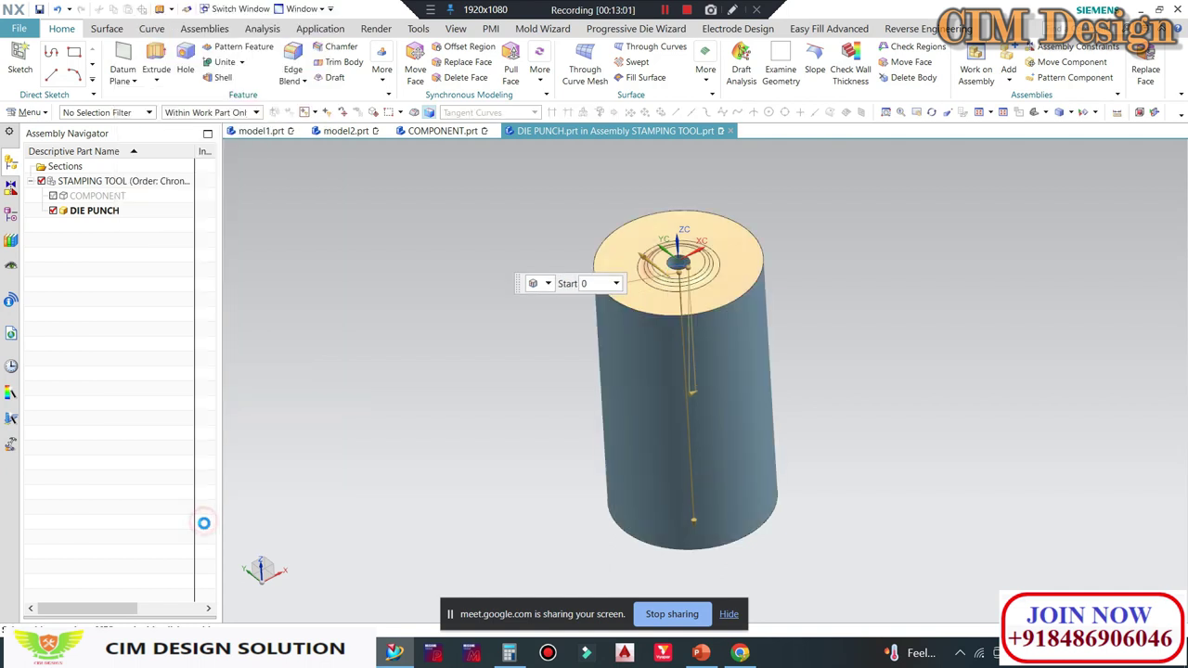
mouse_move(693, 326)
middle_down()
mouse_move(684, 298)
mouse_move(715, 266)
mouse_move(755, 273)
mouse_move(721, 265)
mouse_move(740, 279)
middle_up()
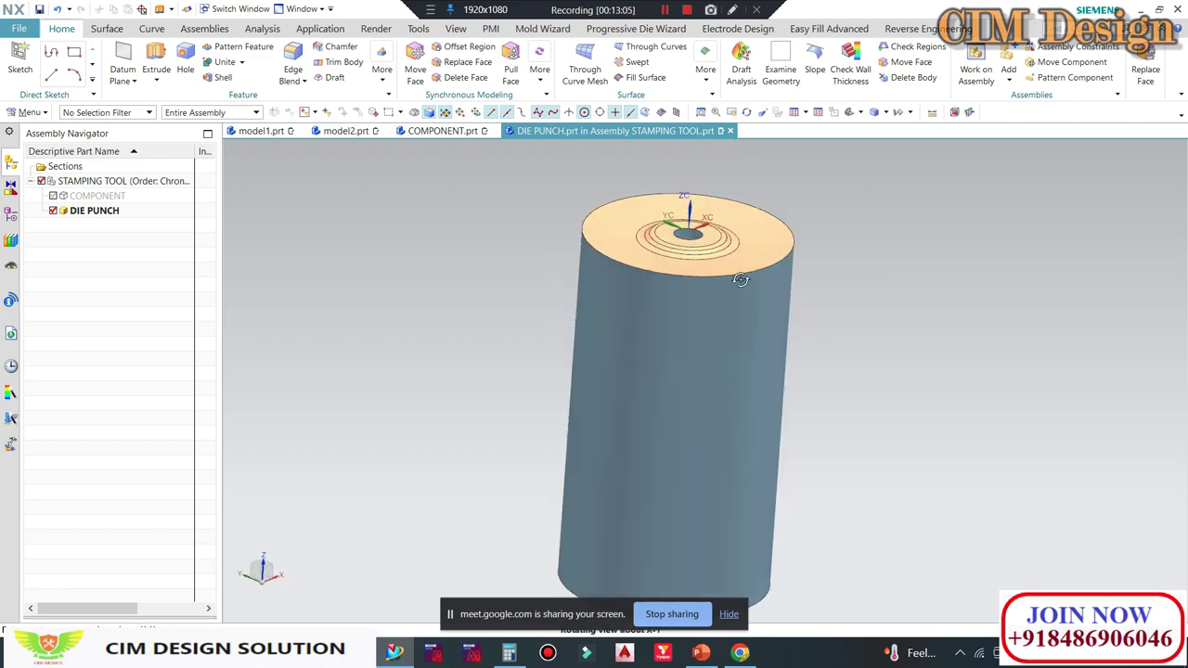
Step: Show PowerPoint slide 7, 'What is the land in press tool?'
click(717, 657)
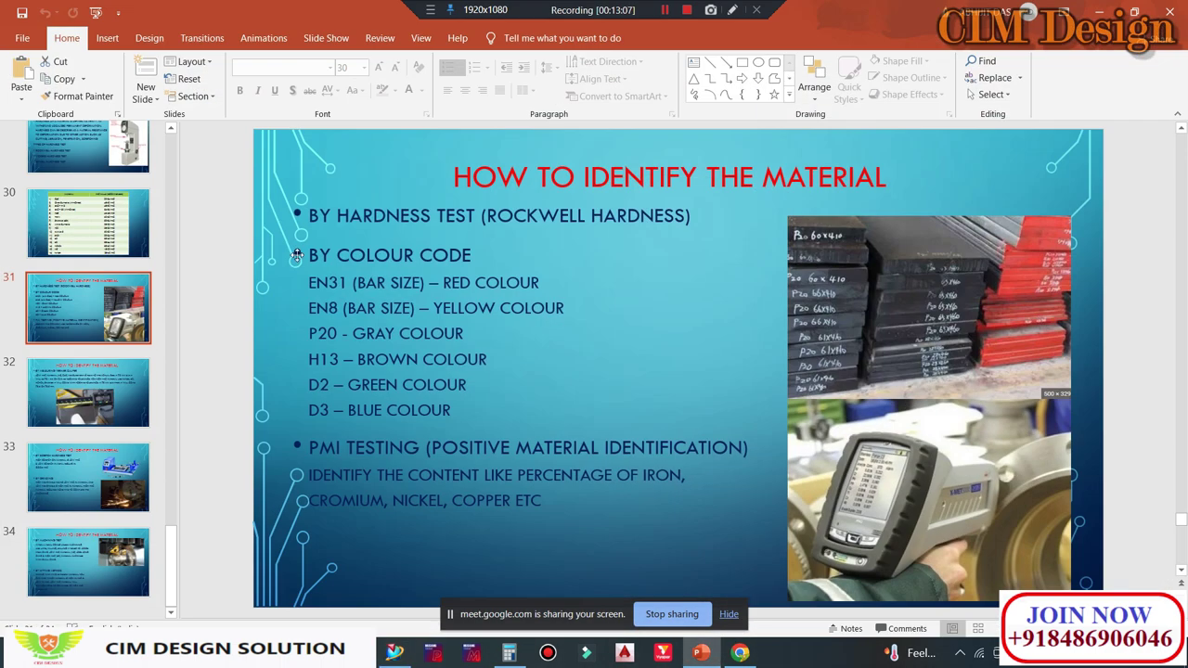
scroll(104, 262, up, 2)
scroll(104, 263, up, 3)
scroll(104, 263, up, 3)
scroll(104, 270, up, 3)
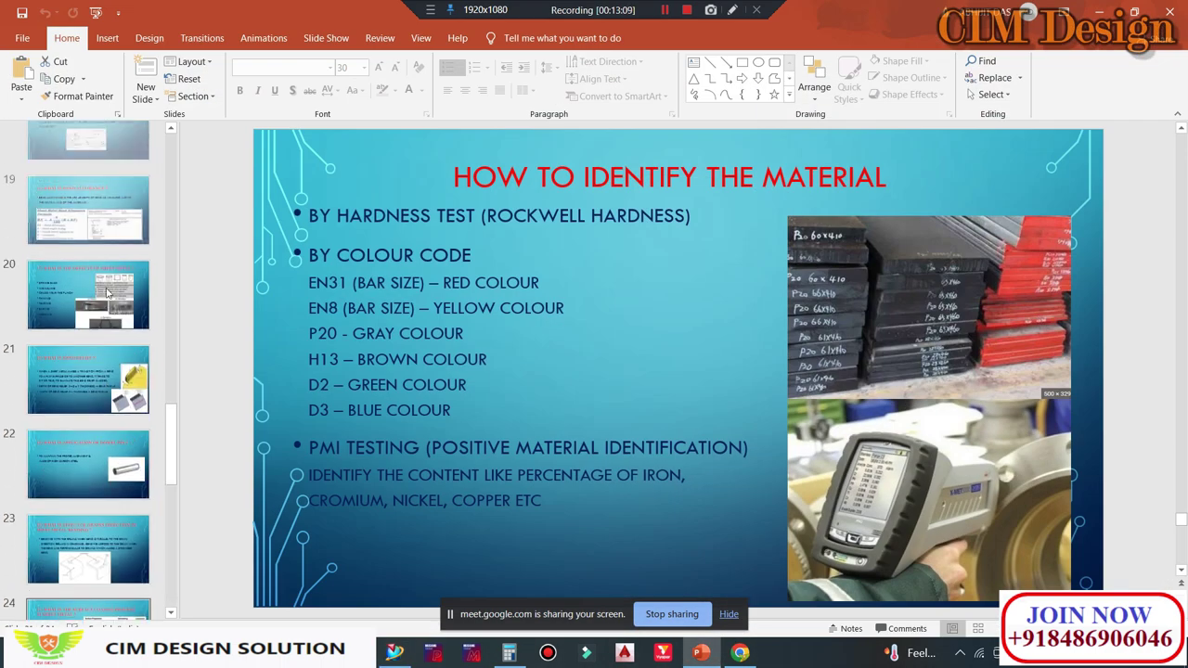
scroll(104, 279, up, 3)
scroll(104, 293, up, 3)
scroll(102, 278, up, 3)
scroll(98, 251, up, 2)
click(93, 232)
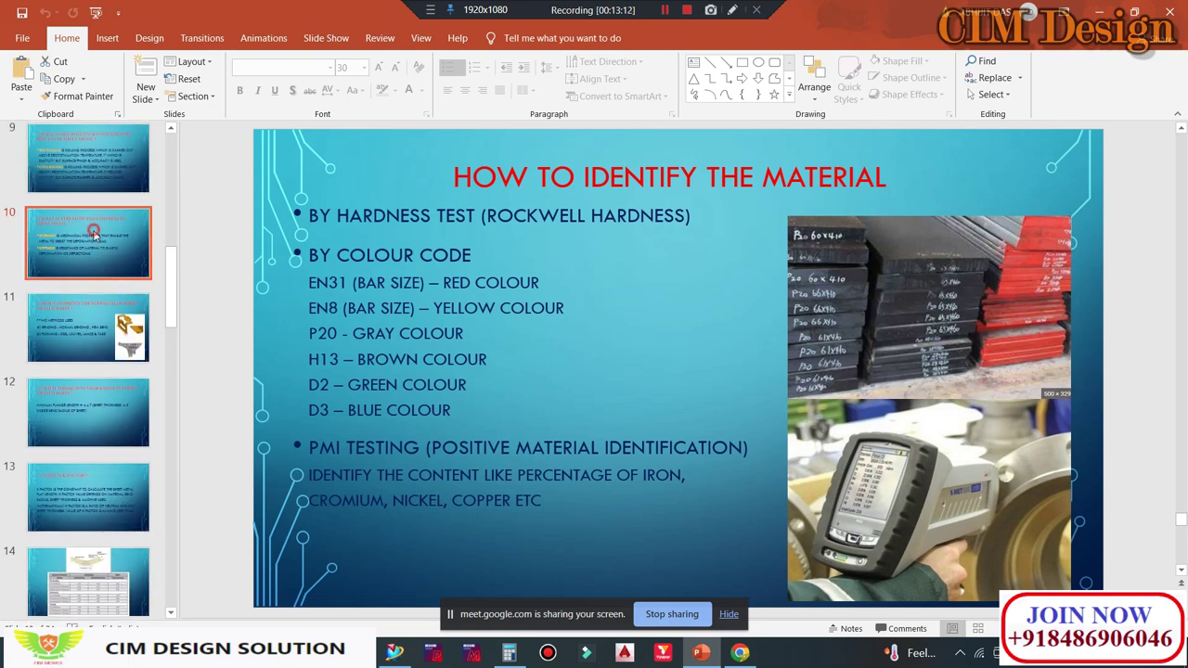
scroll(98, 297, up, 3)
scroll(102, 353, up, 3)
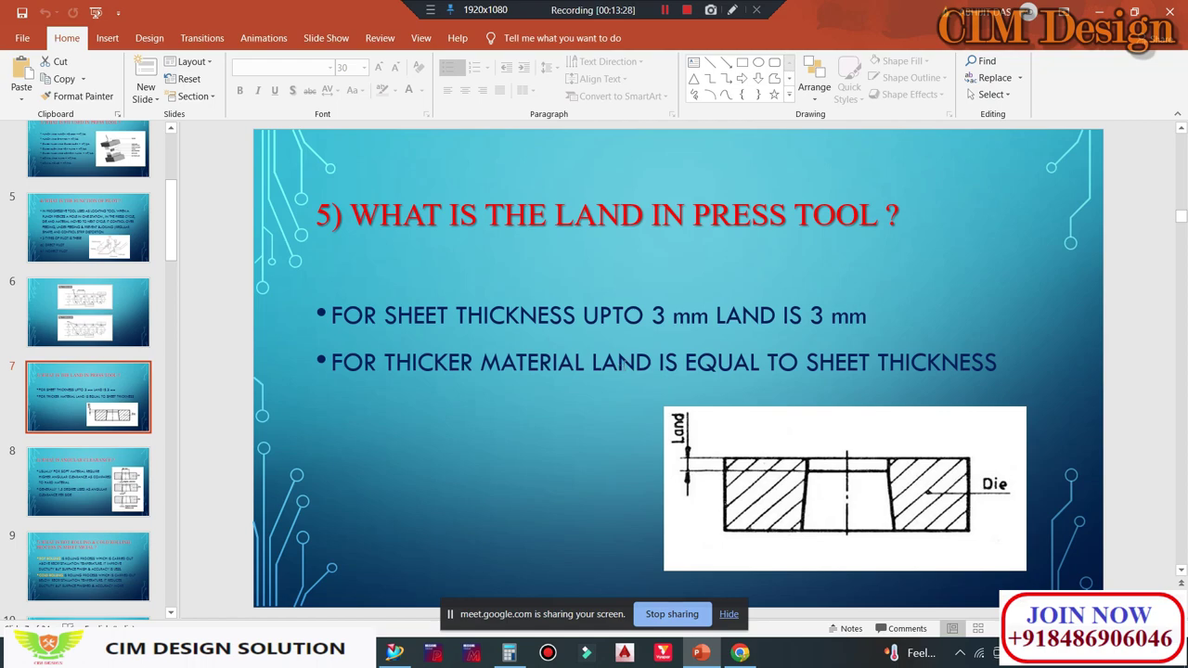
Step: Bring the NX die punch back and orbit to a side view of its lower end
click(1098, 11)
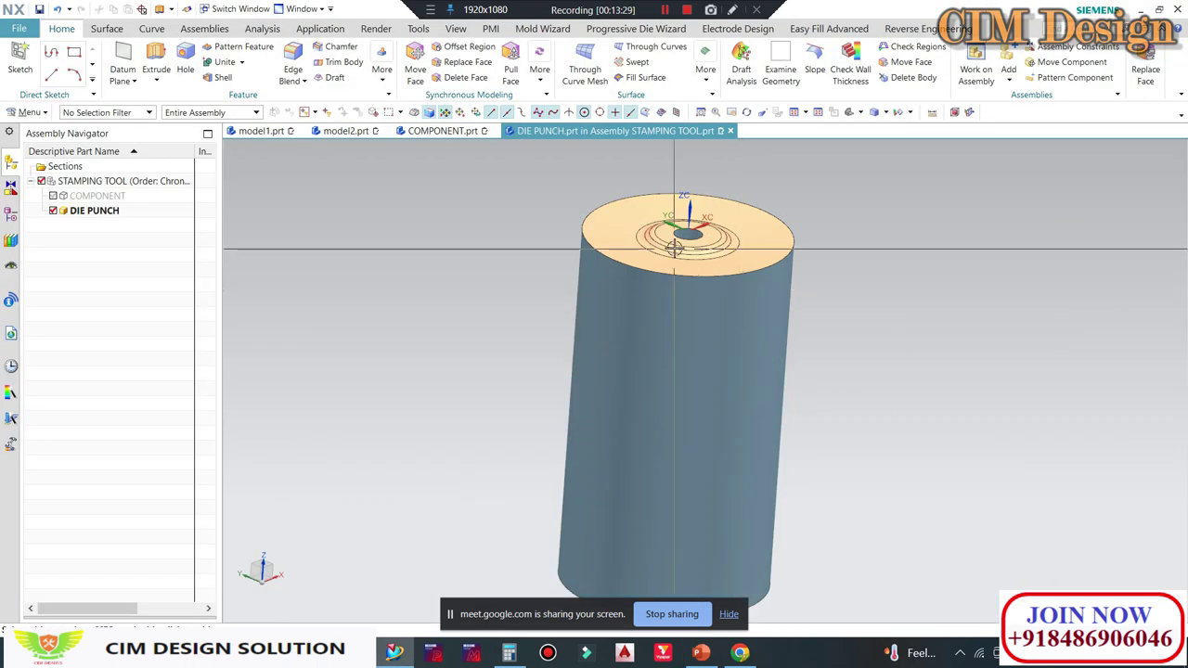
scroll(675, 247, up, 3)
scroll(669, 264, up, 3)
scroll(659, 288, up, 3)
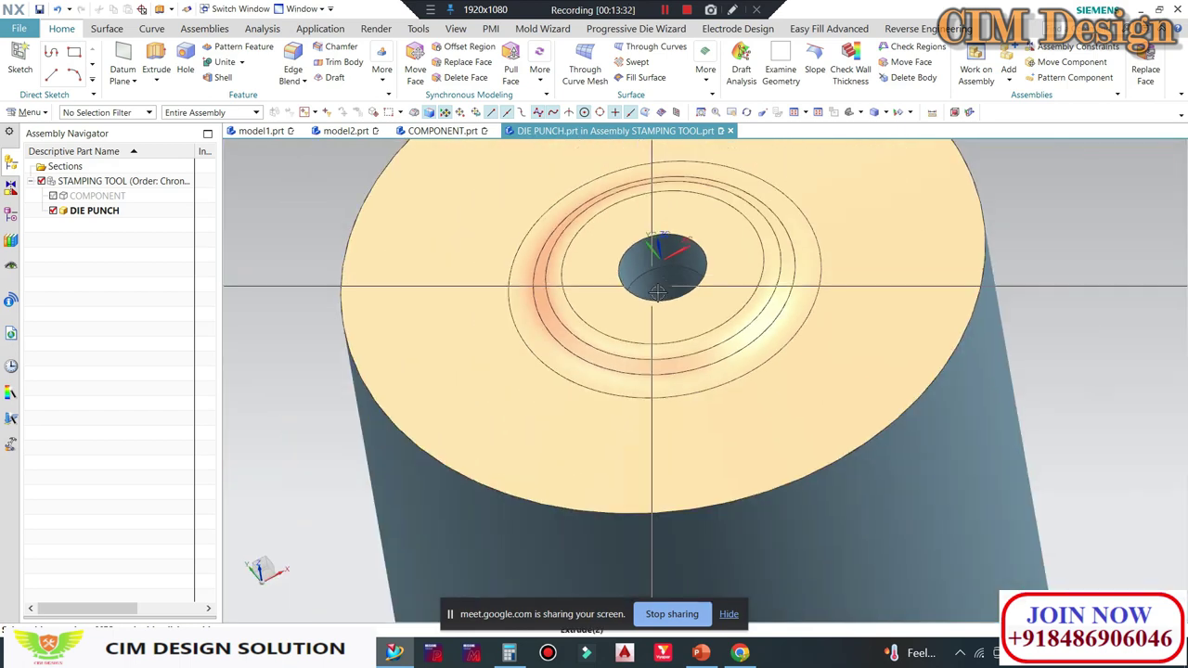
scroll(657, 293, down, 5)
mouse_move(657, 293)
middle_down()
mouse_move(702, 307)
mouse_move(684, 299)
middle_up()
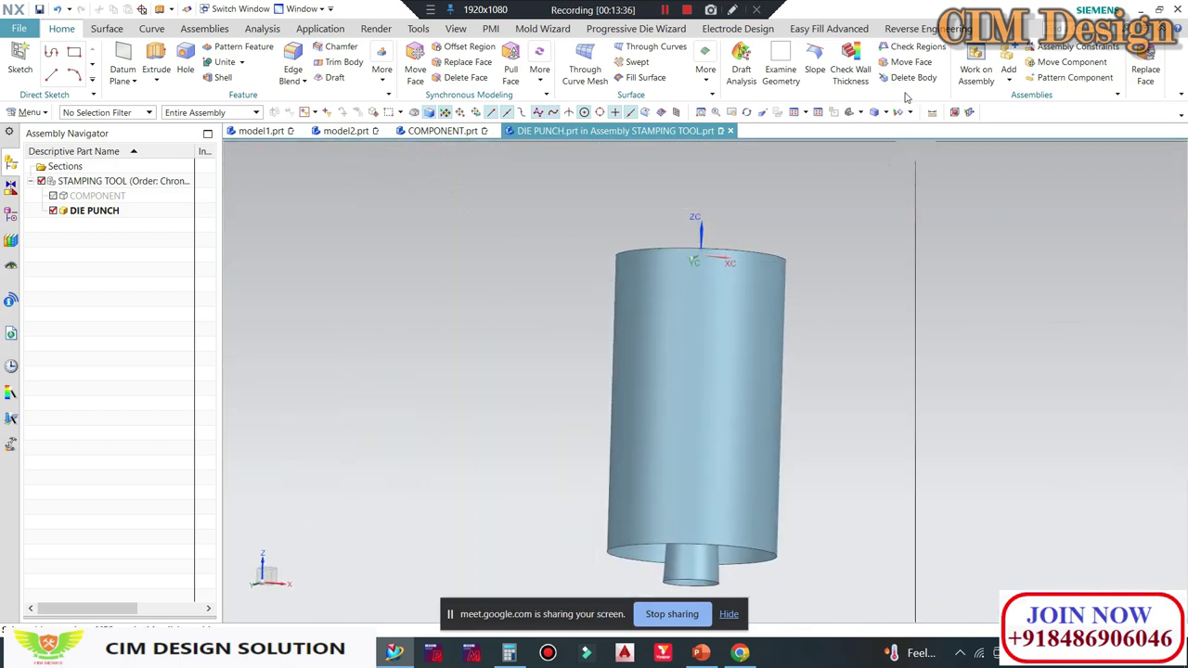
Step: Start a Surface Bounded Plane, orbit toward the bottom face, then cancel it
click(107, 29)
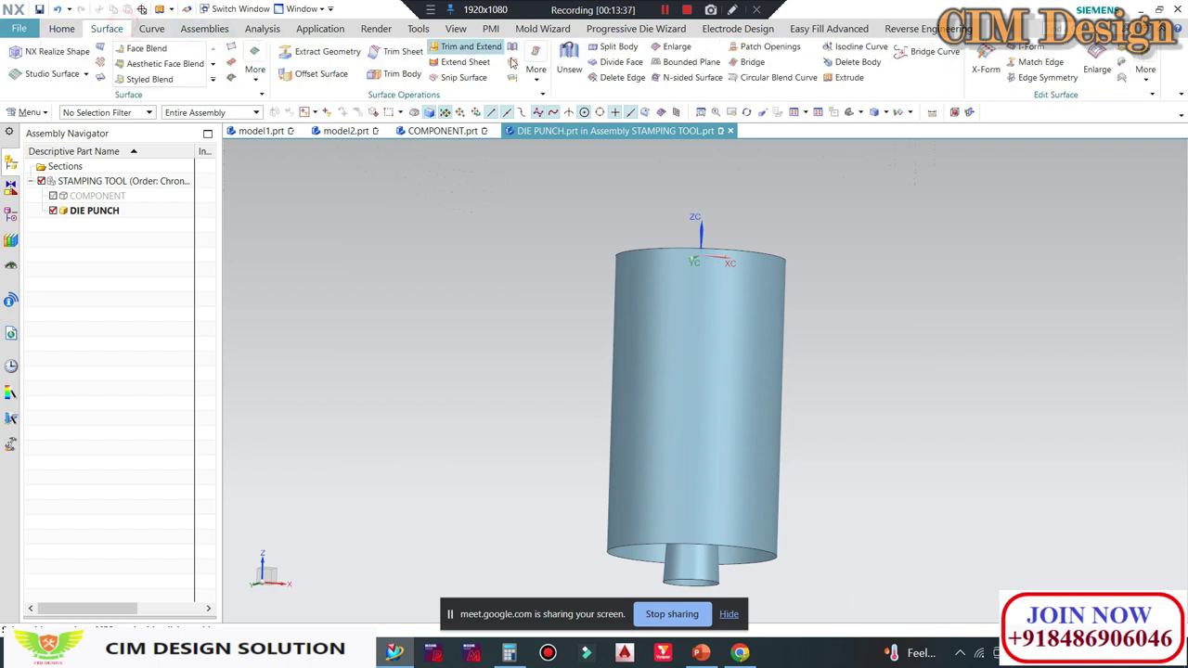
click(668, 69)
scroll(614, 469, down, 3)
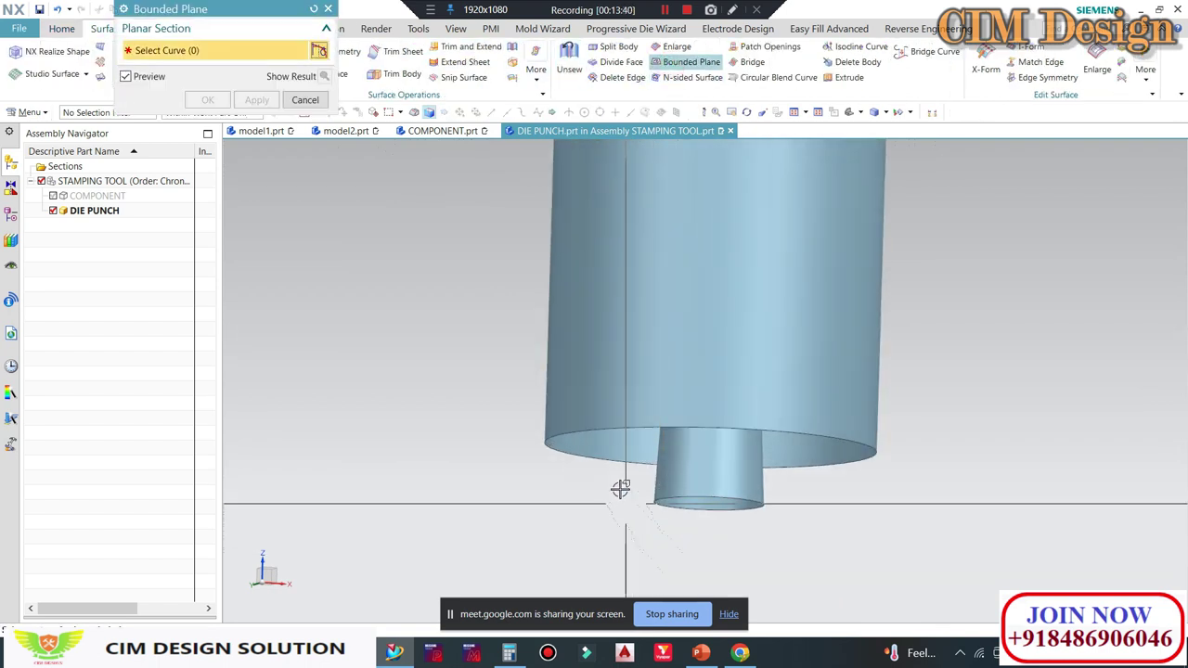
middle_drag(613, 464, 557, 398)
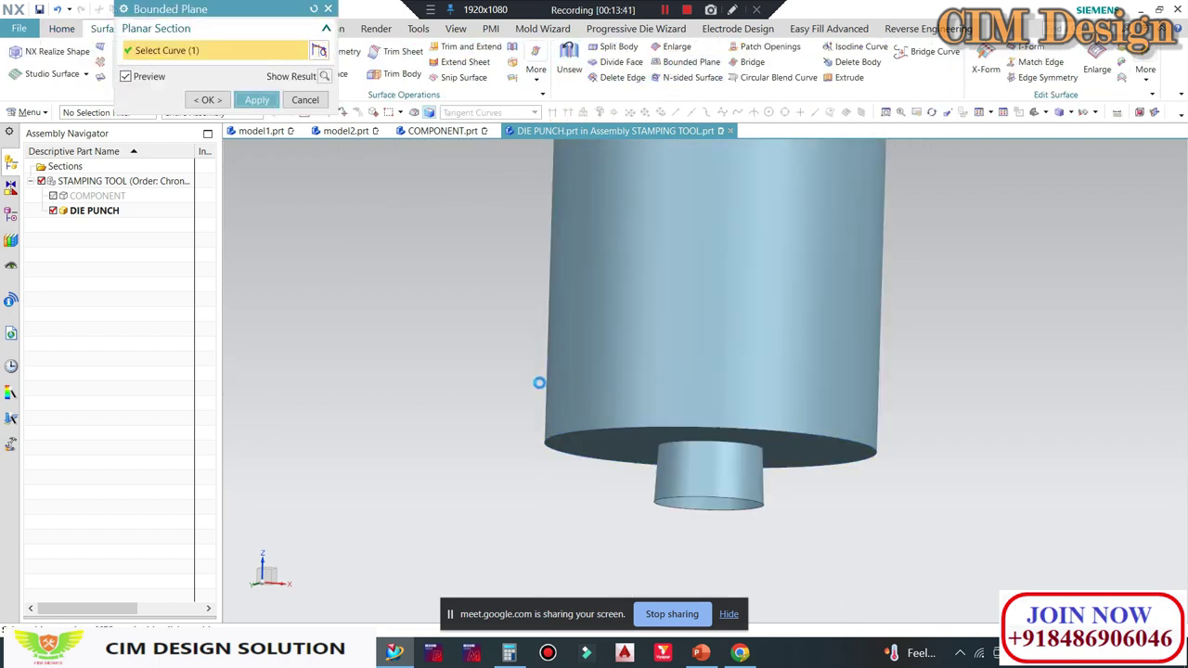
key(Escape)
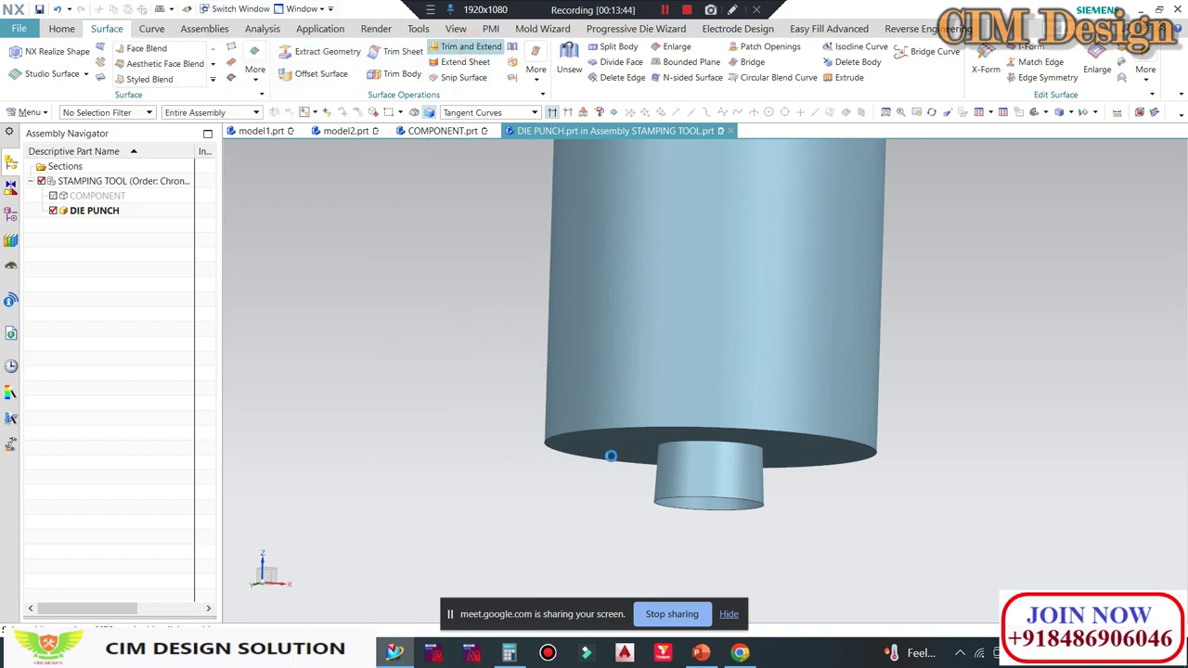
Step: Trim and extend the bottom face against the small cylinder with both directions reversed
click(615, 450)
click(684, 477)
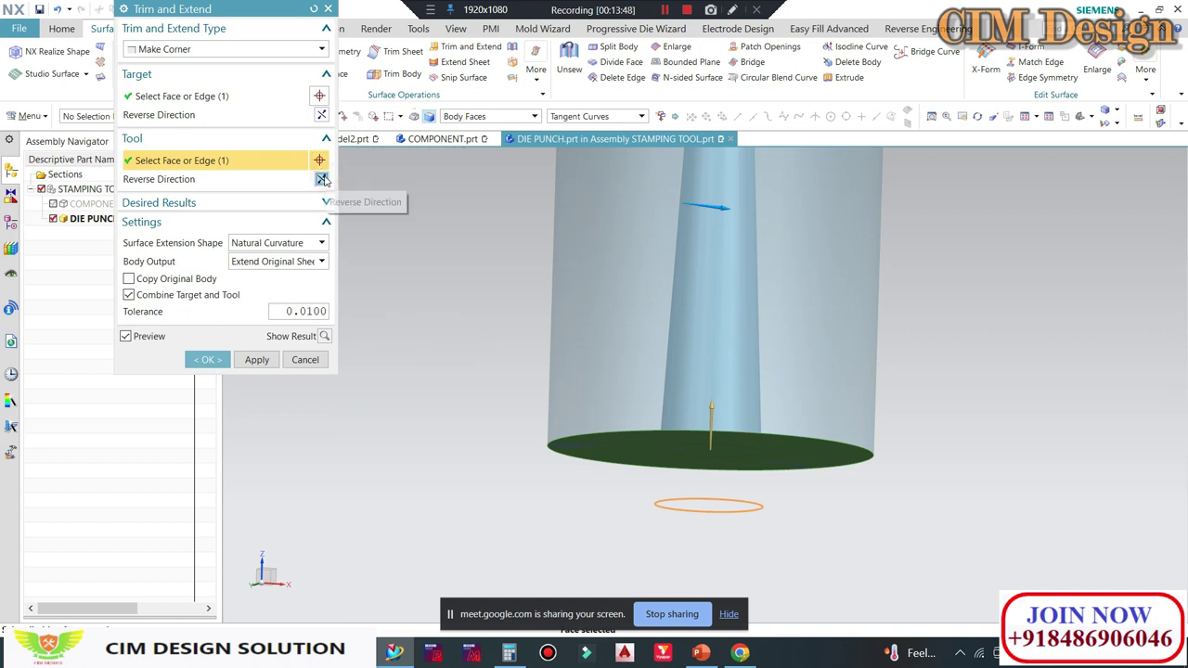
click(321, 179)
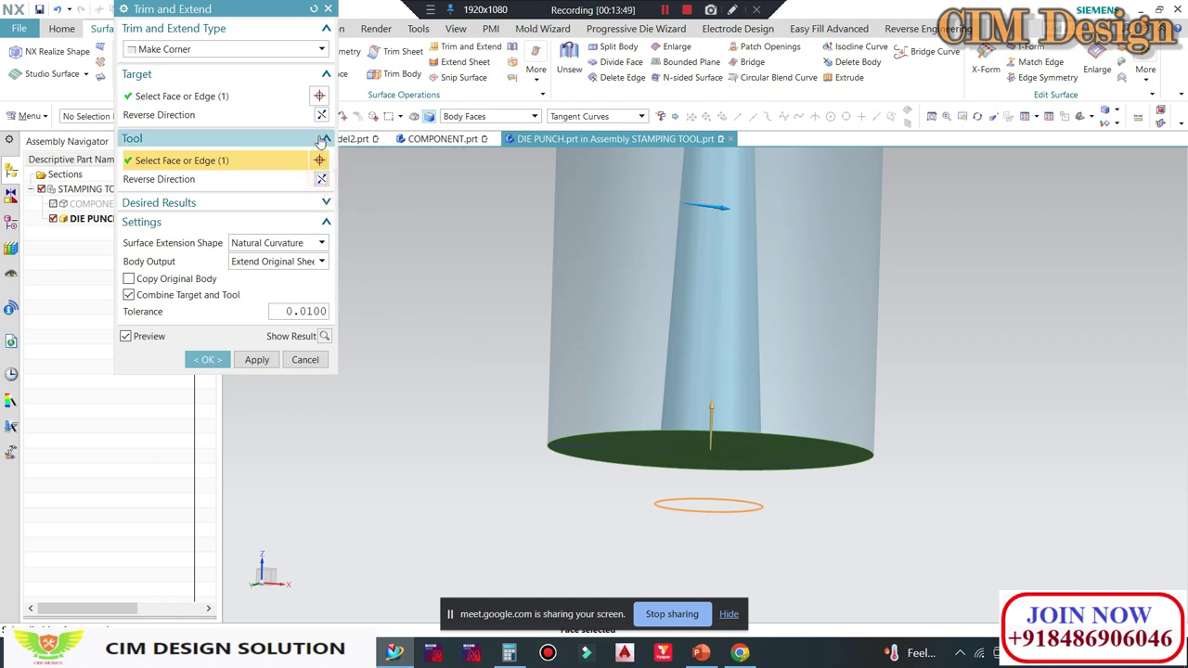
click(320, 114)
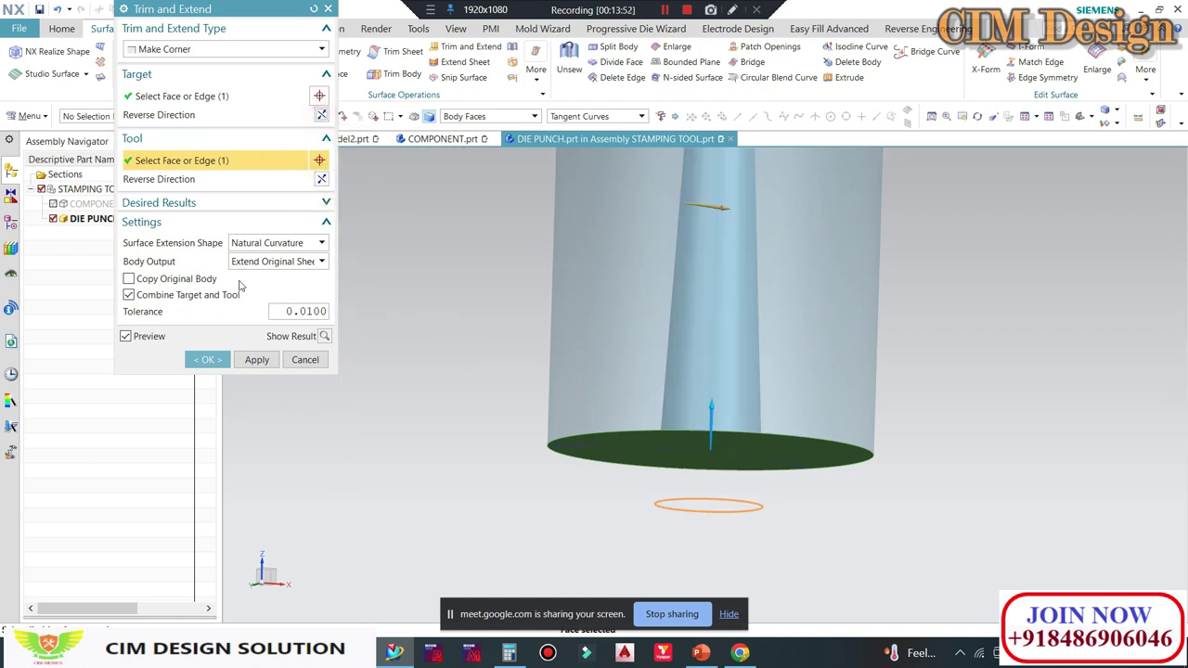
click(203, 362)
middle_drag(202, 362, 211, 286)
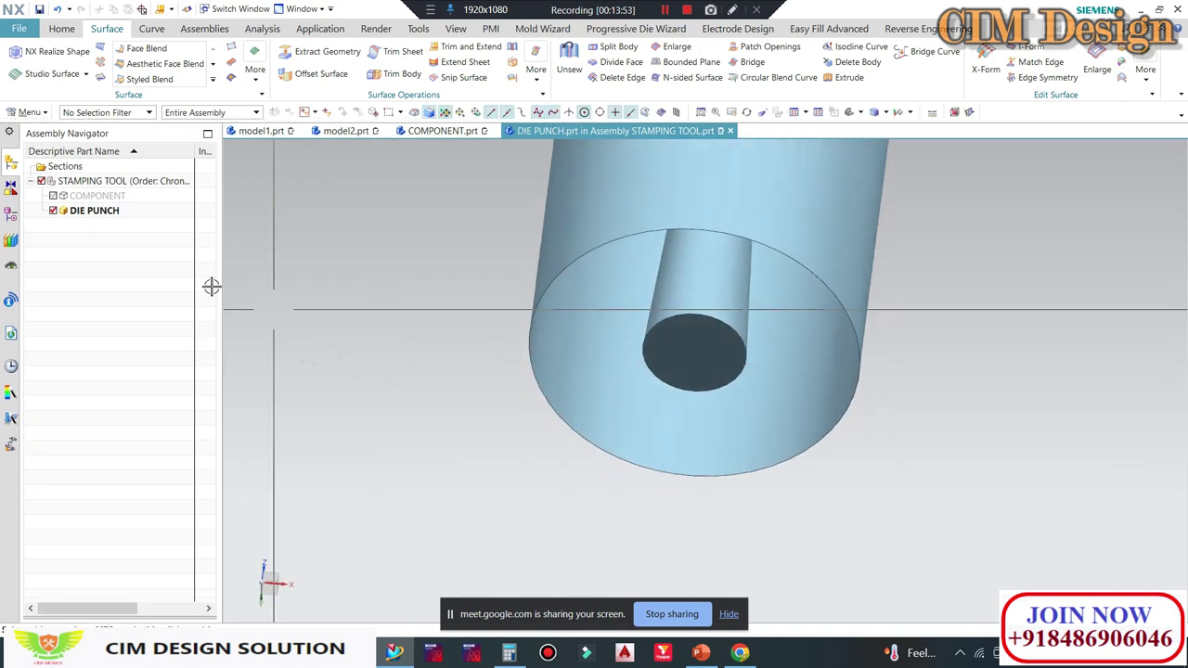
Step: Edit the Trim and Extend feature from history to reverse the tool's trim side
click(11, 211)
double_click(100, 285)
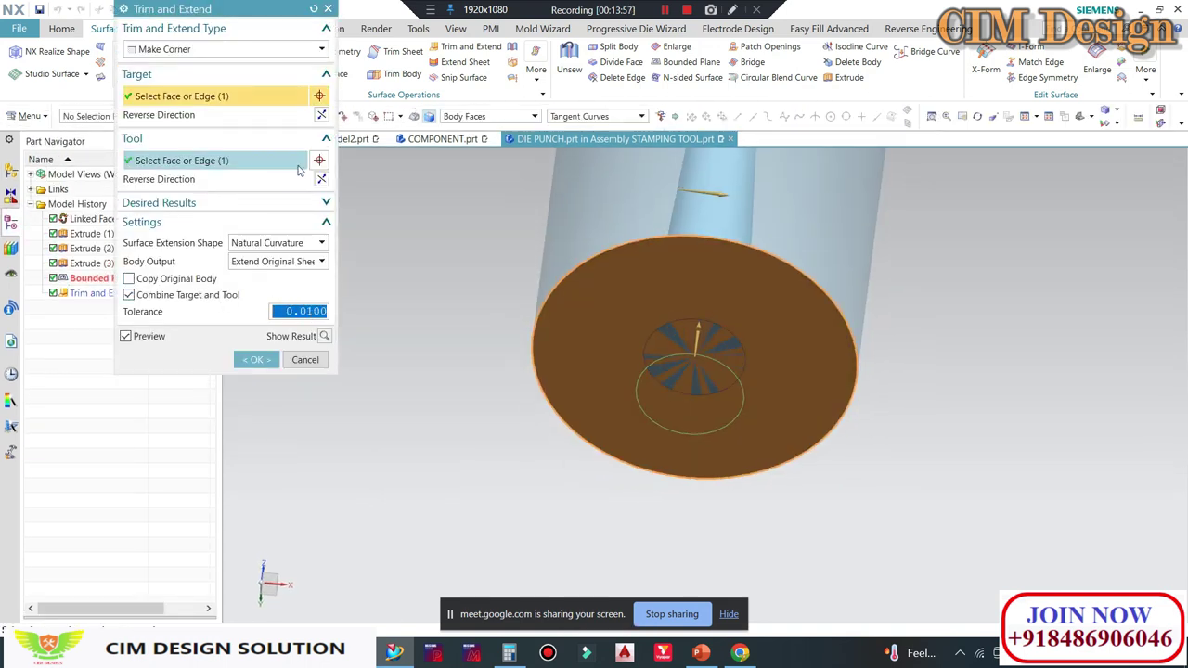
click(321, 178)
middle_click(451, 240)
Step: Sew all the punch sheets together into one solid
scroll(451, 240, down, 3)
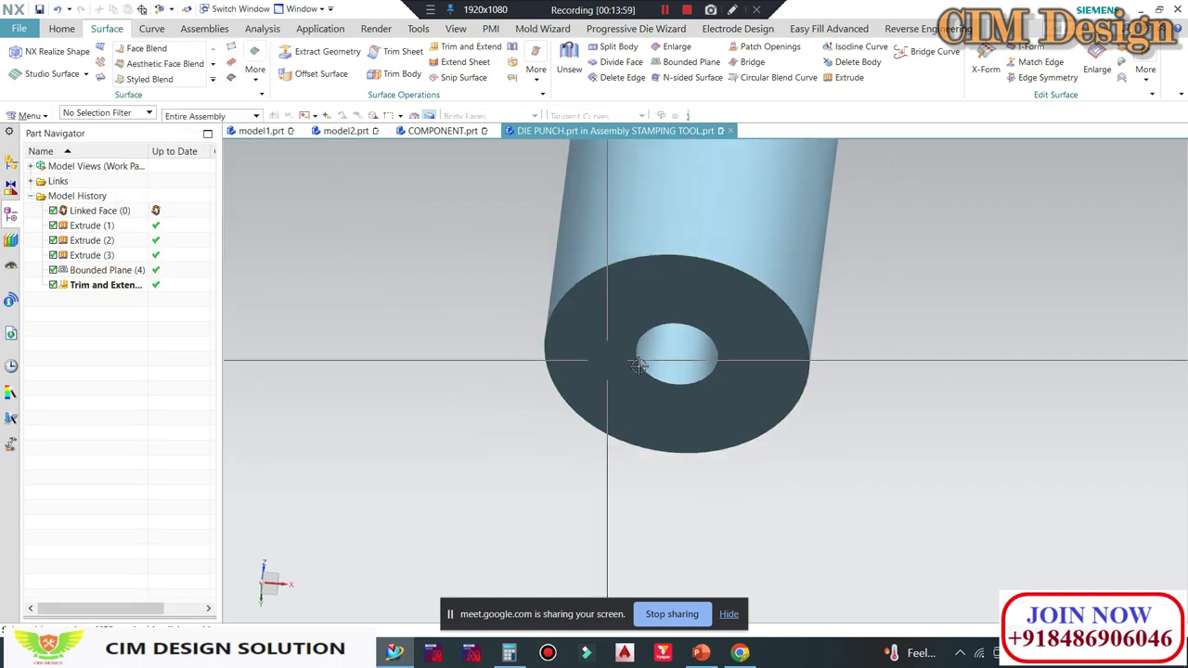
middle_drag(730, 393, 705, 278)
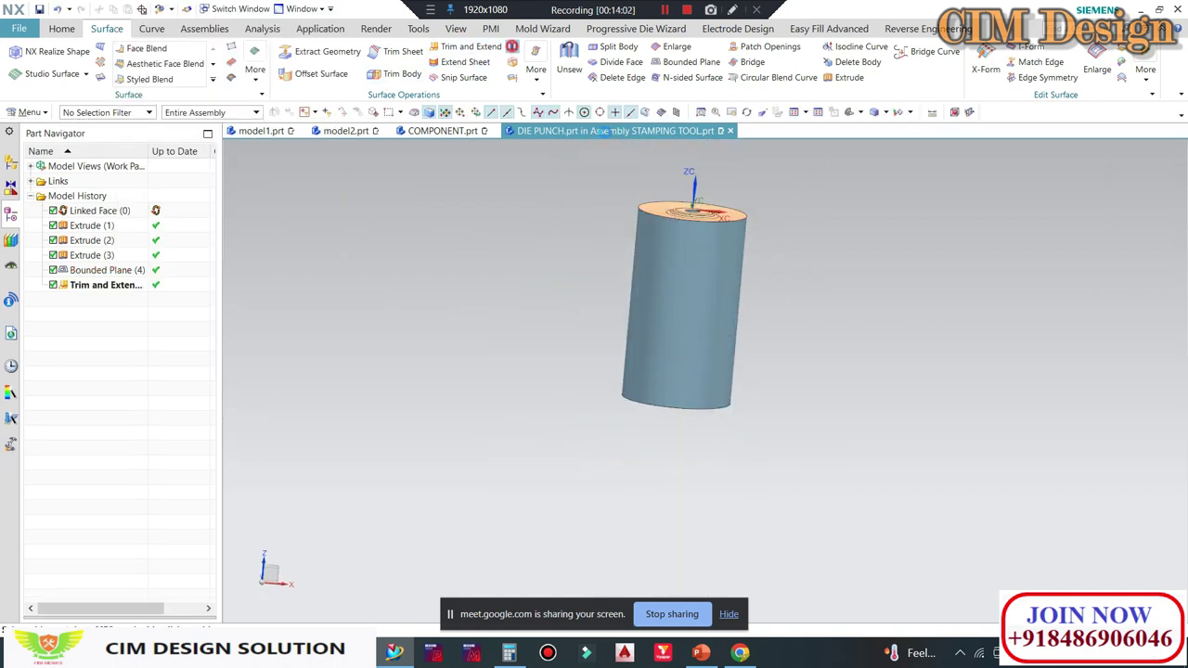
click(706, 276)
drag(803, 214, 583, 437)
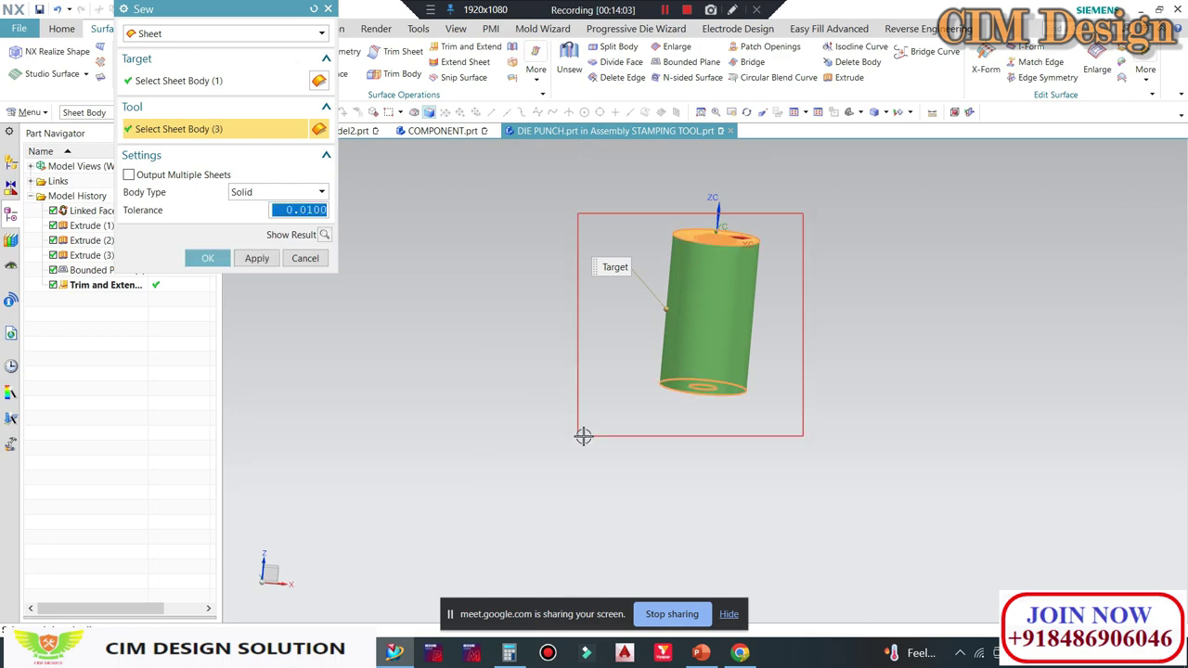
middle_click(411, 337)
Step: Orbit and zoom around the sewn punch to inspect its top face and bottom bore
middle_drag(767, 273, 758, 283)
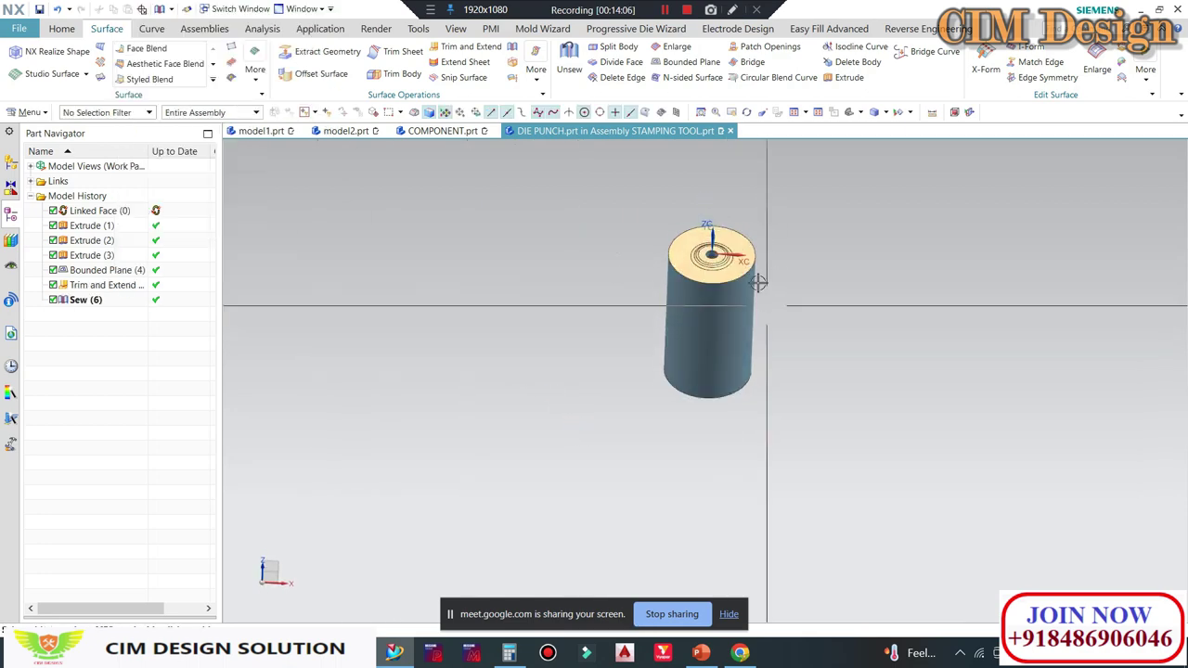
scroll(712, 253, up, 3)
scroll(709, 247, up, 3)
scroll(687, 232, down, 3)
scroll(673, 222, down, 2)
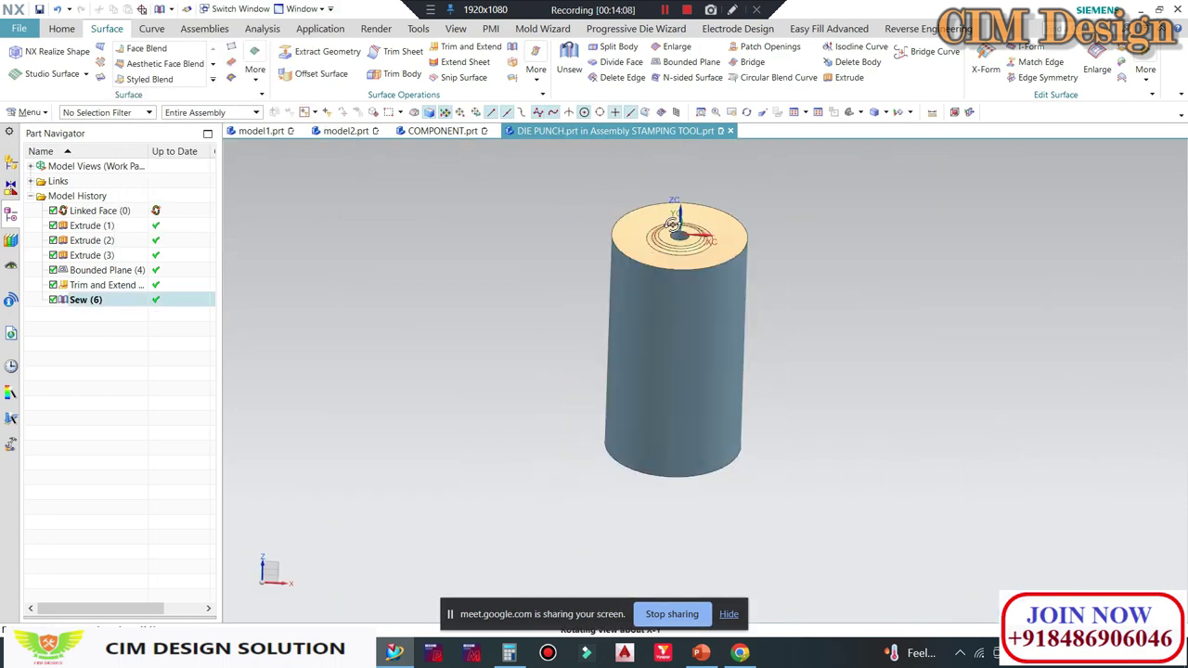
middle_drag(673, 224, 687, 209)
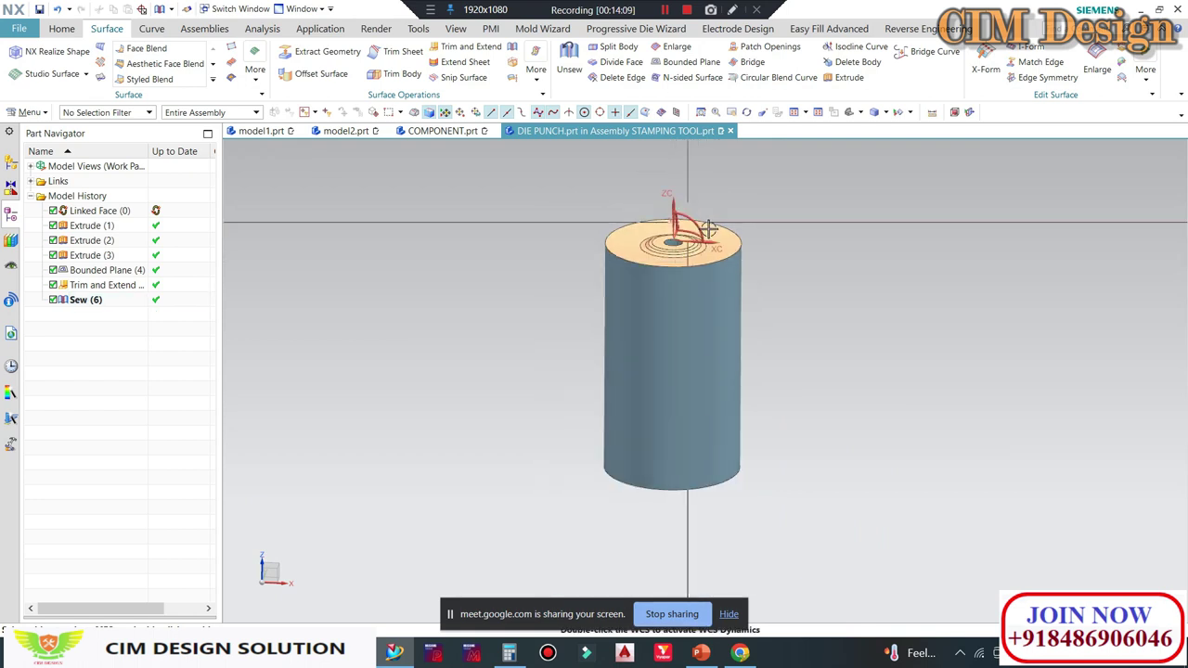
scroll(708, 228, up, 3)
scroll(682, 226, up, 2)
scroll(668, 222, down, 3)
scroll(650, 223, down, 2)
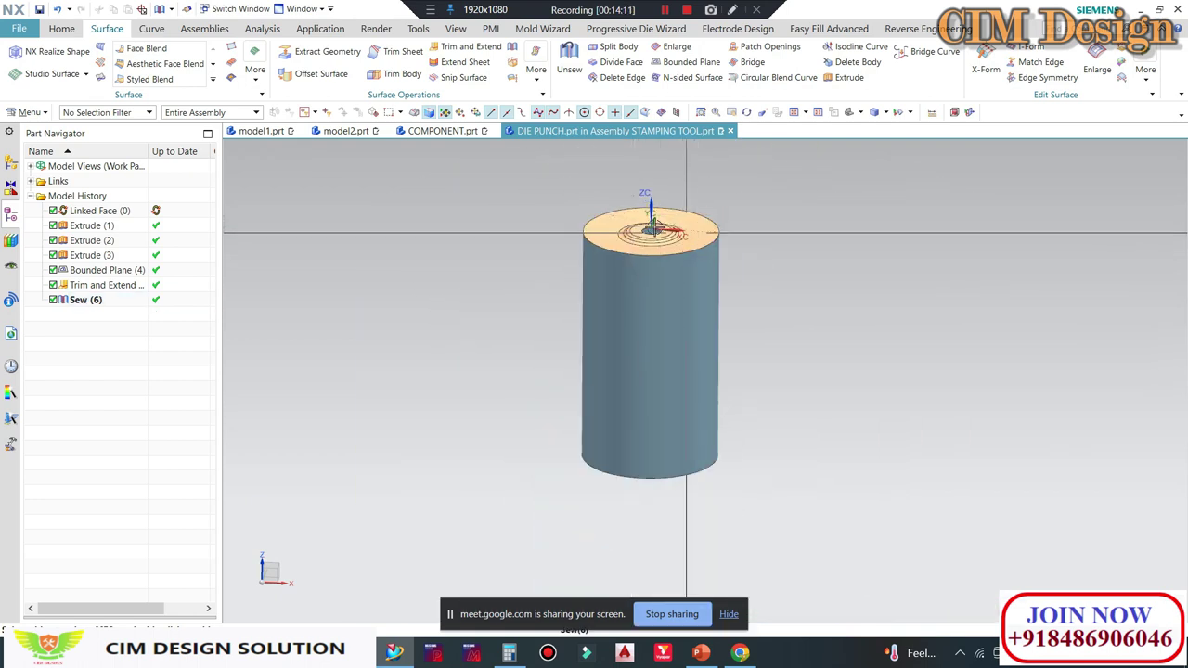
mouse_move(652, 227)
middle_down()
mouse_move(616, 347)
mouse_move(623, 332)
middle_up()
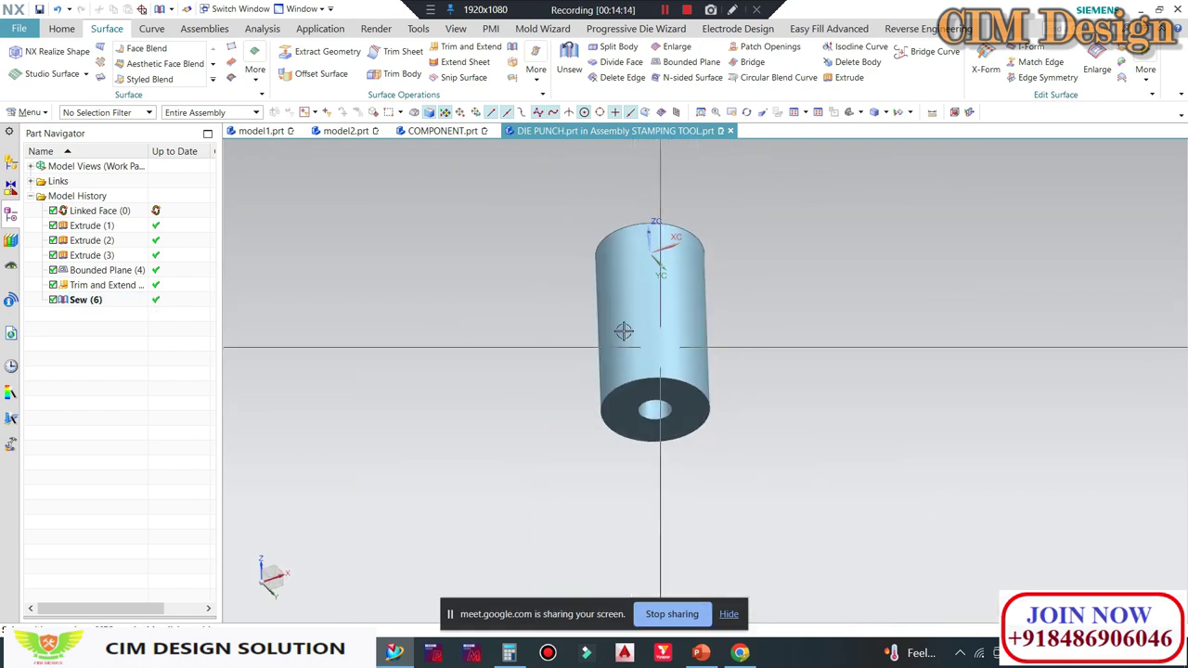
click(58, 29)
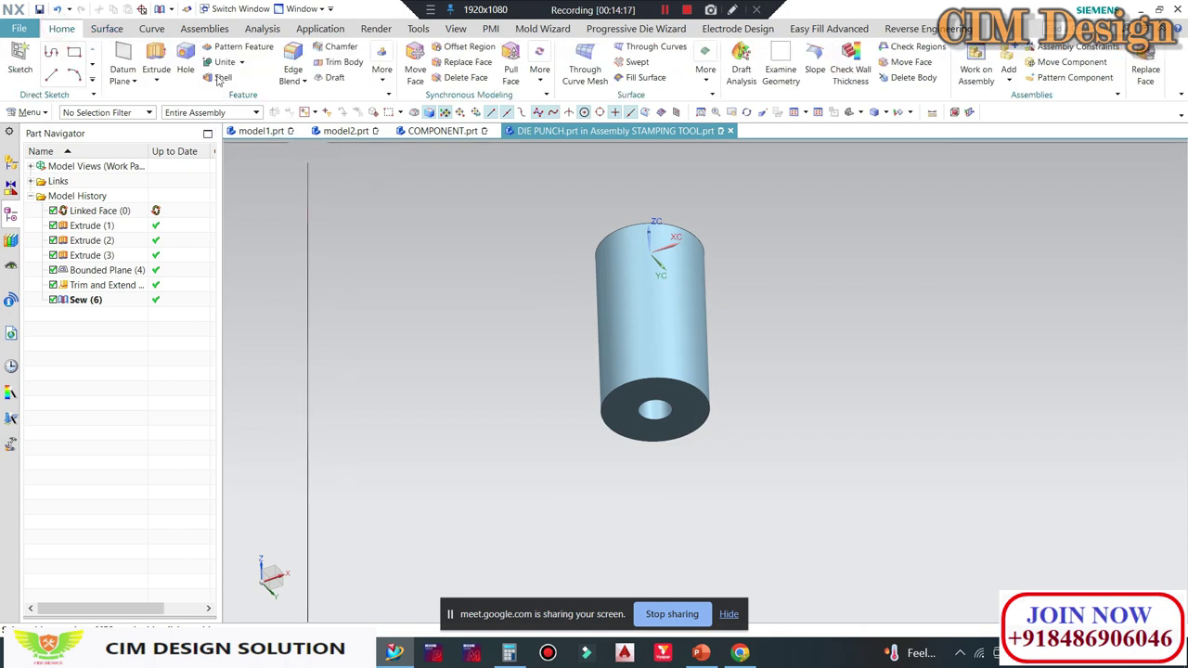
Step: Sketch a centre-point rectangle on the punch's bottom face, centred at the origin
click(668, 433)
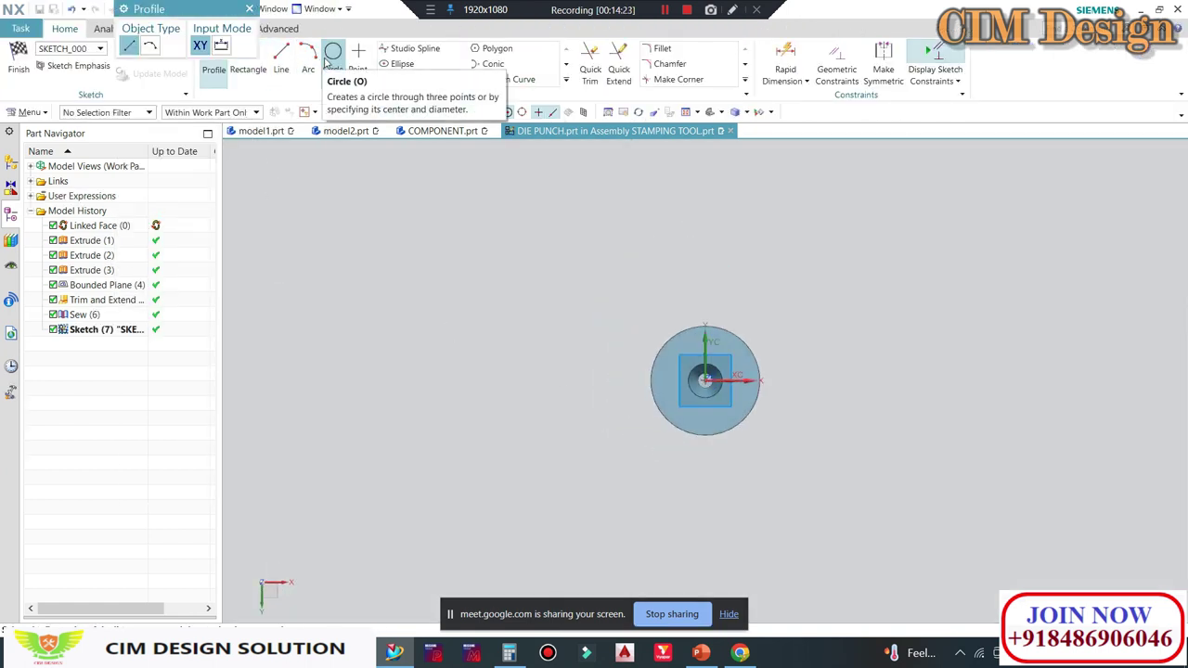
click(243, 71)
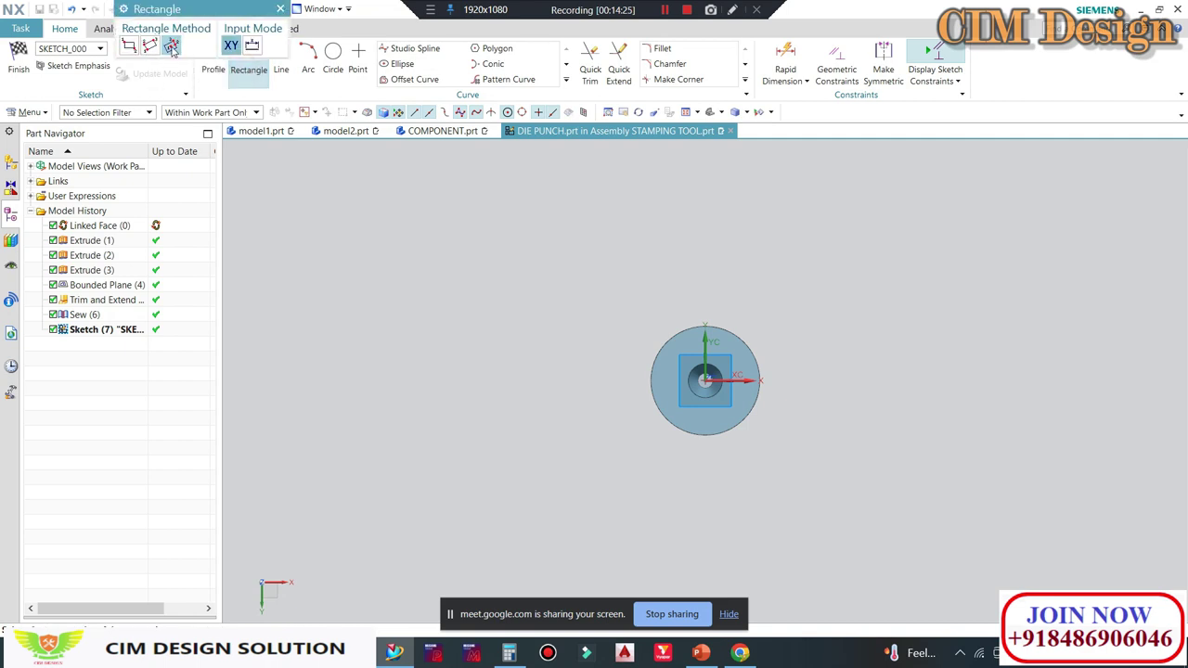
click(172, 48)
click(705, 380)
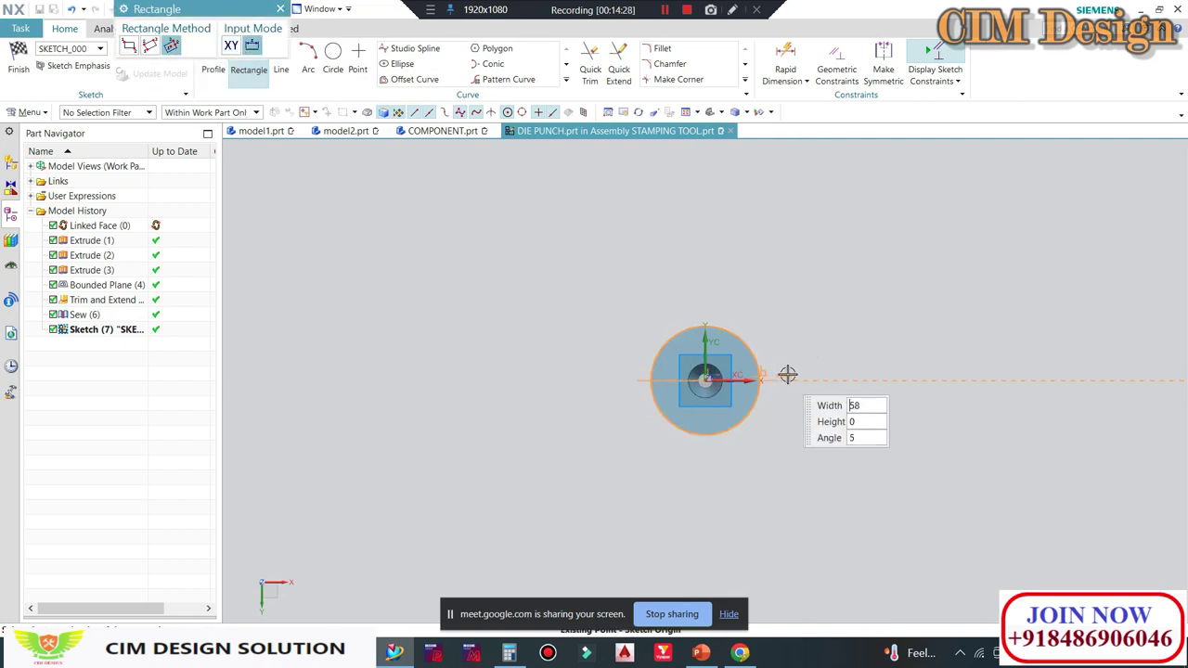
click(790, 379)
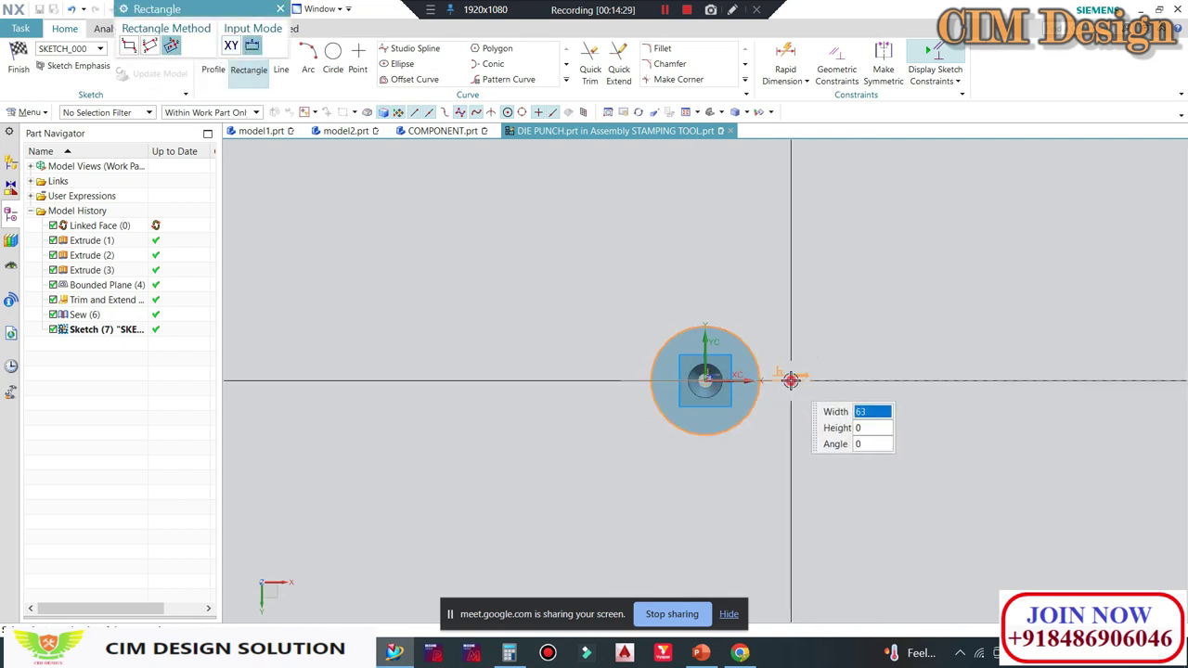
click(770, 299)
scroll(814, 376, up, 3)
key(Escape)
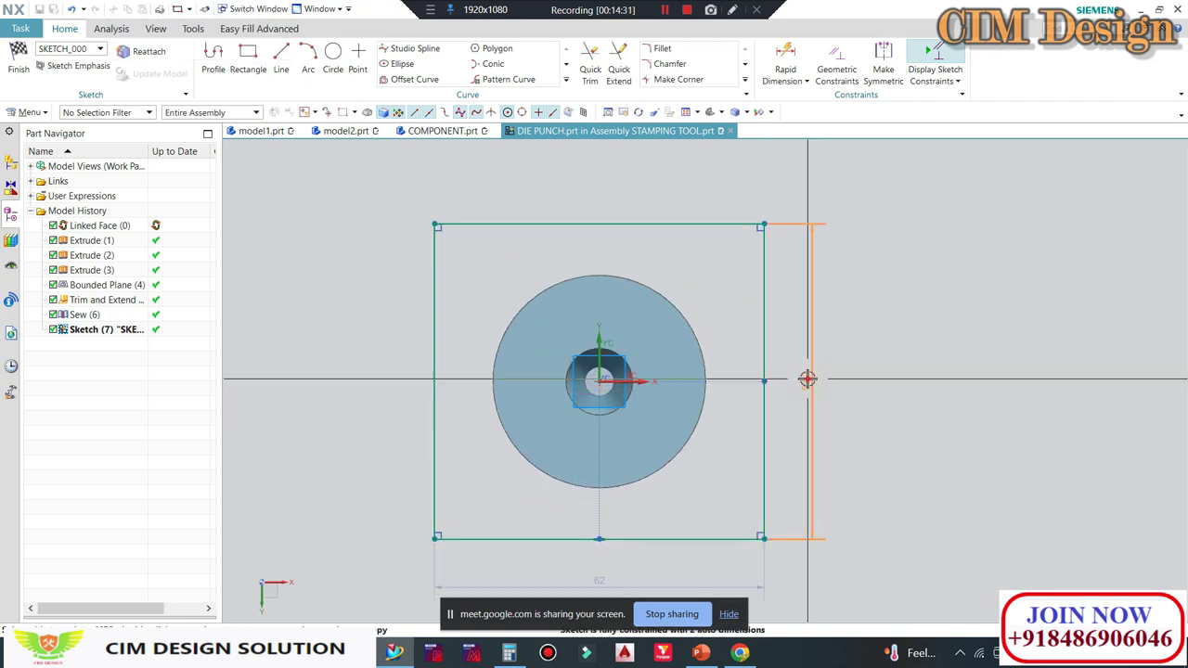
Step: Set the rectangle's dimensions to 50 × 50 mm and finish the sketch
double_click(808, 379)
text(4)
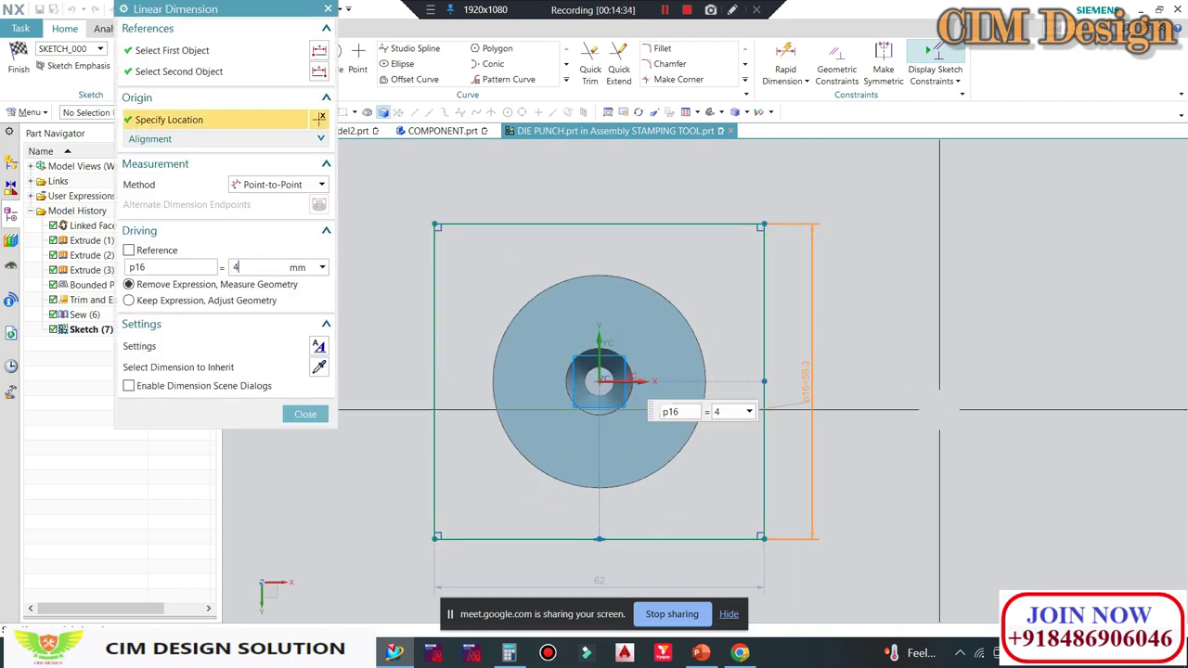
text(0)
key(Return)
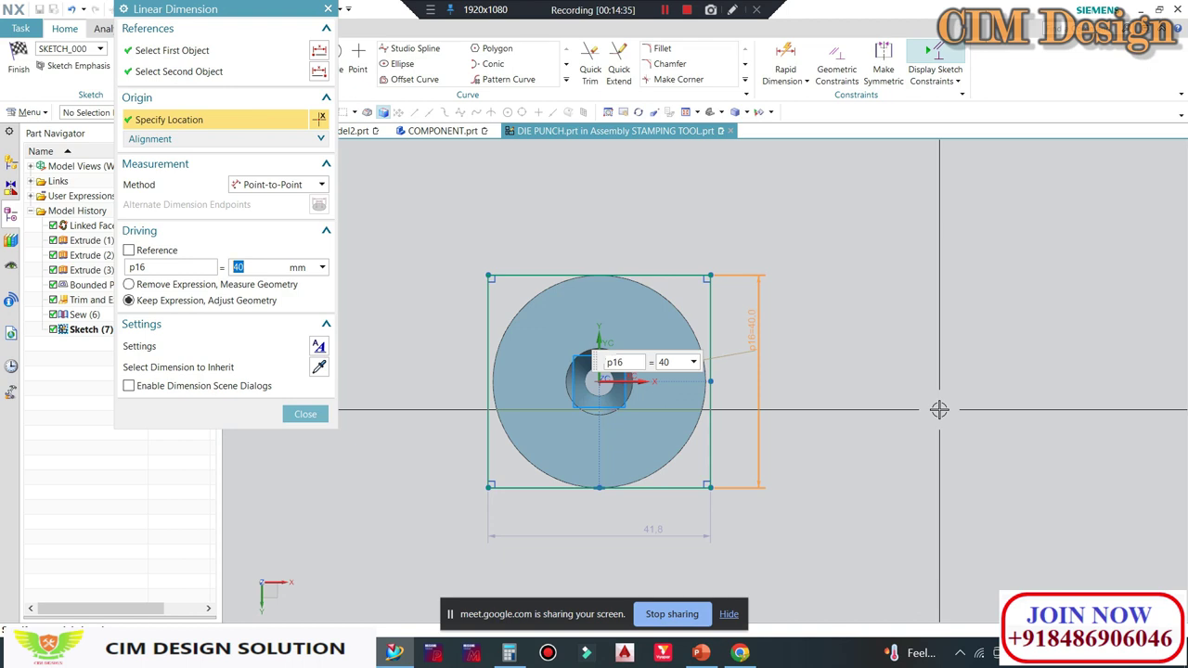
text(0)
key(Return)
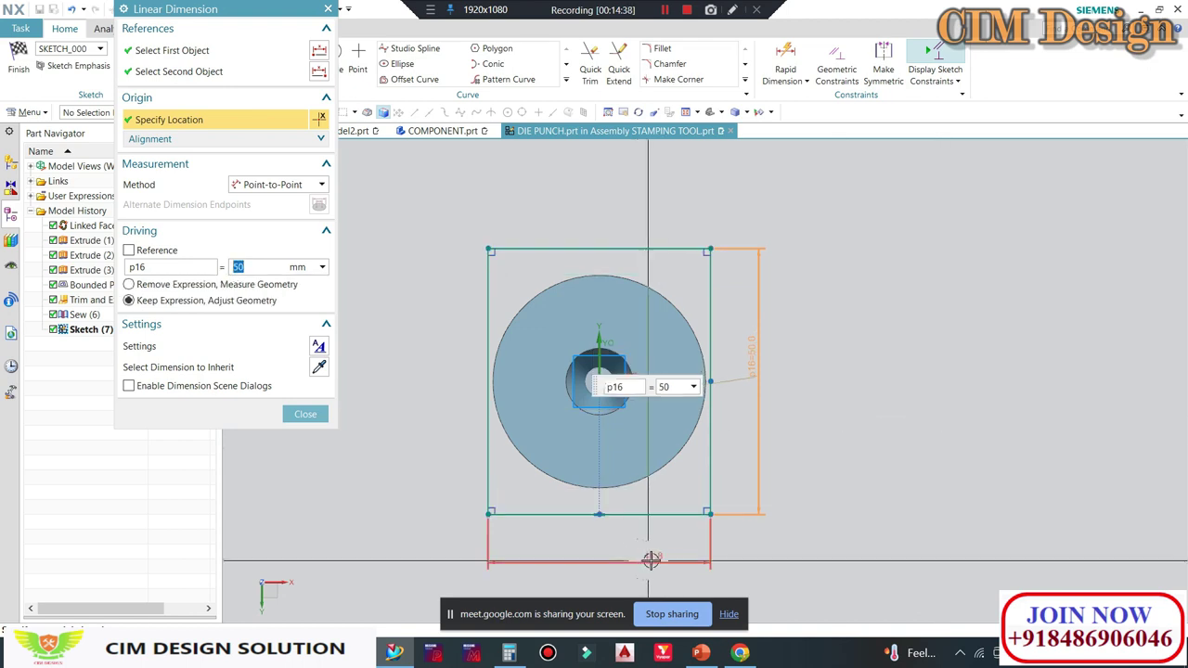
double_click(650, 560)
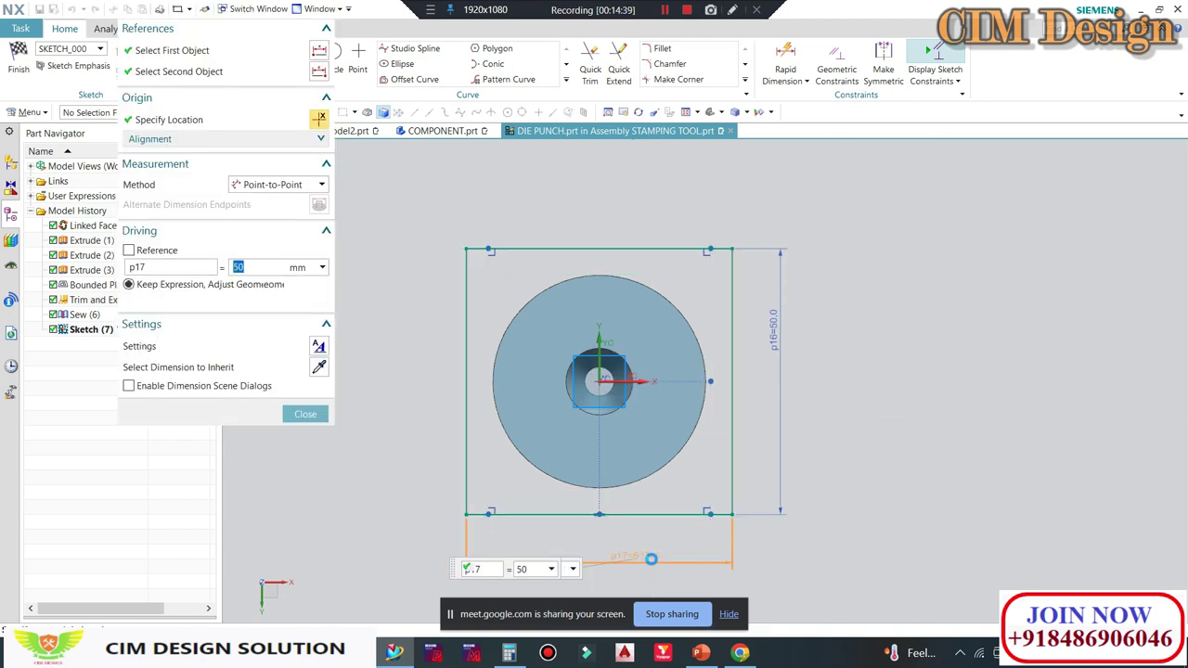
click(305, 414)
click(18, 57)
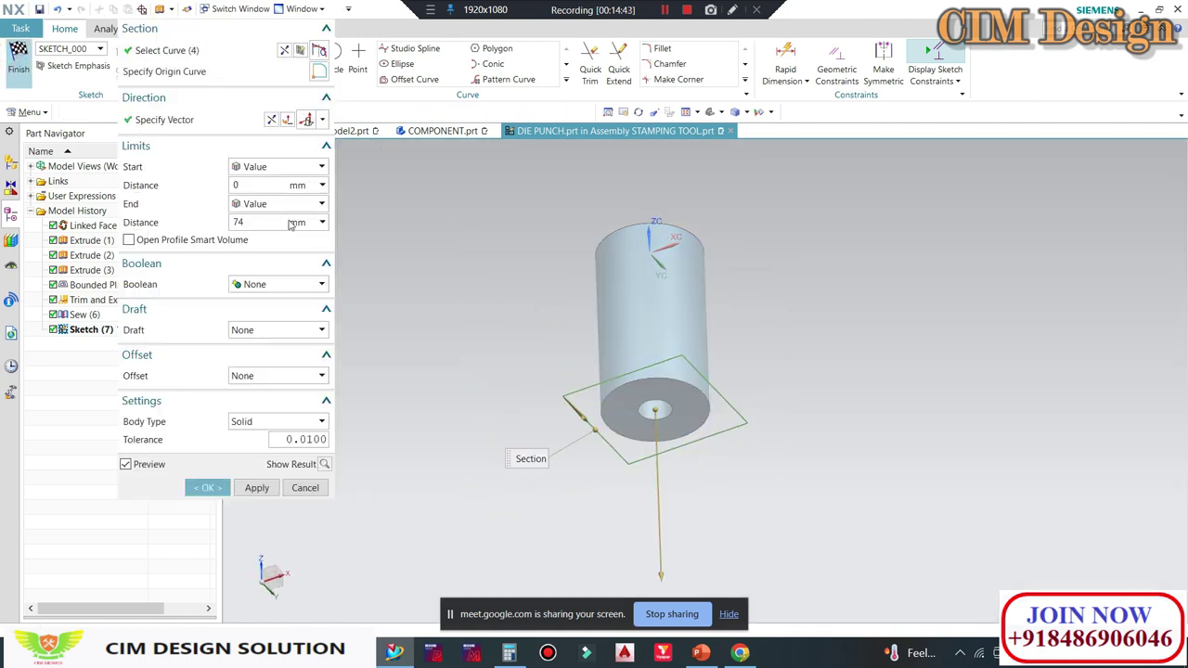
Step: Extrude the square sketch 8 mm in the reversed direction, including the circle as a hole
text(8)
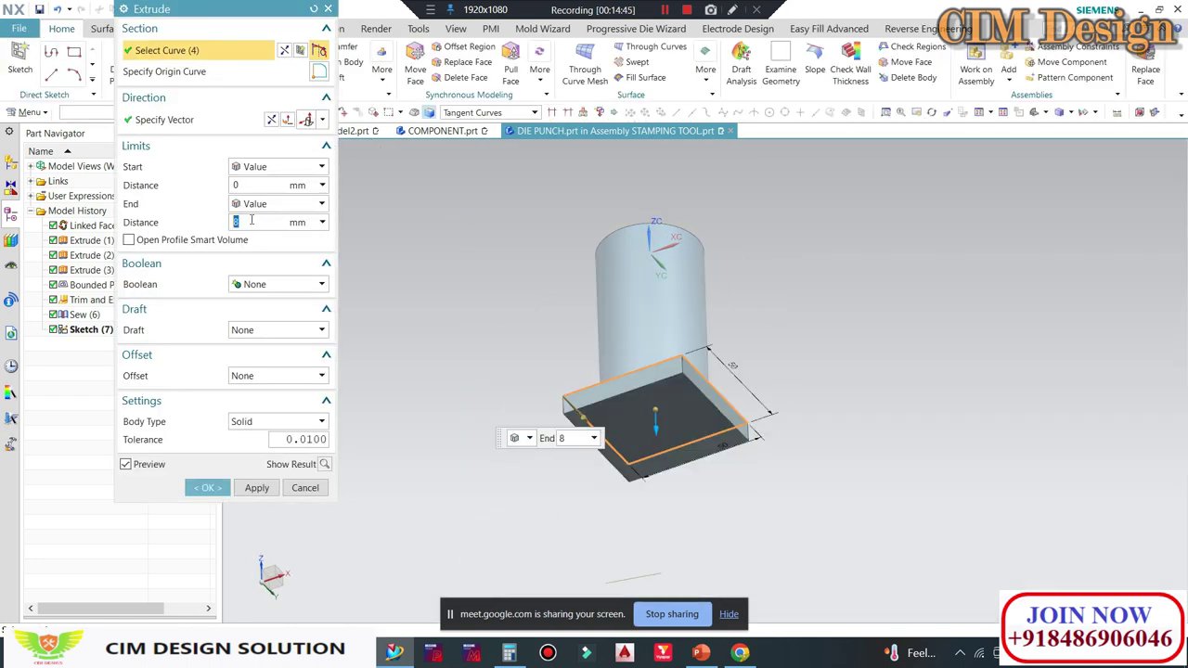
click(270, 120)
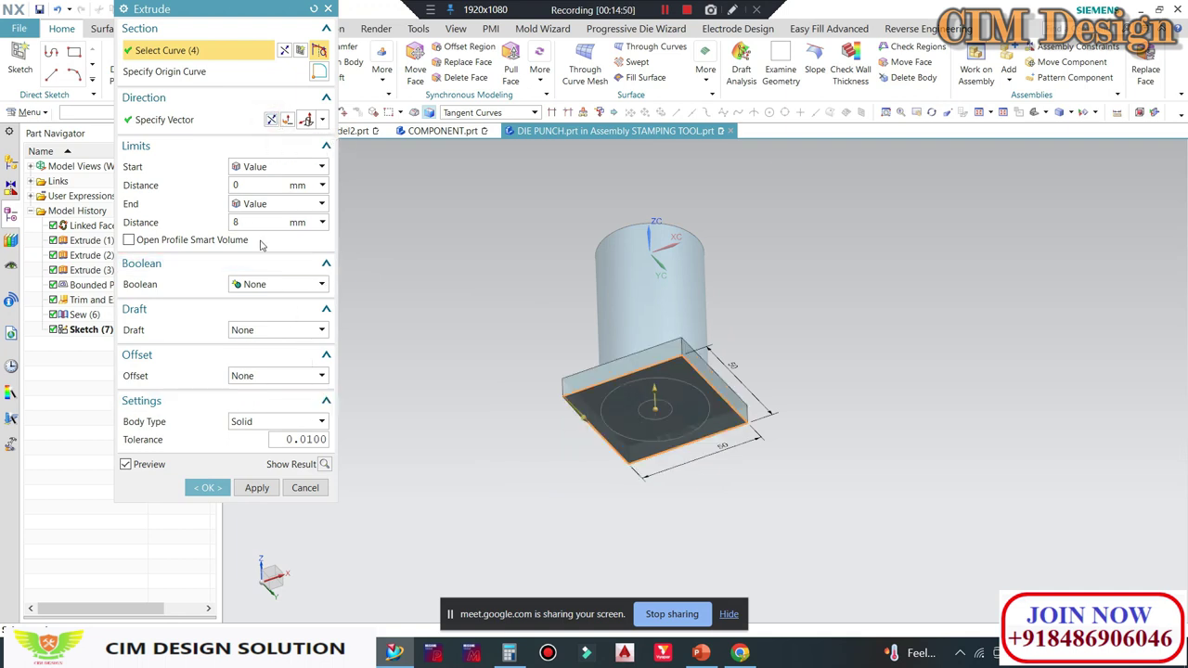
scroll(617, 404, up, 2)
scroll(617, 403, up, 2)
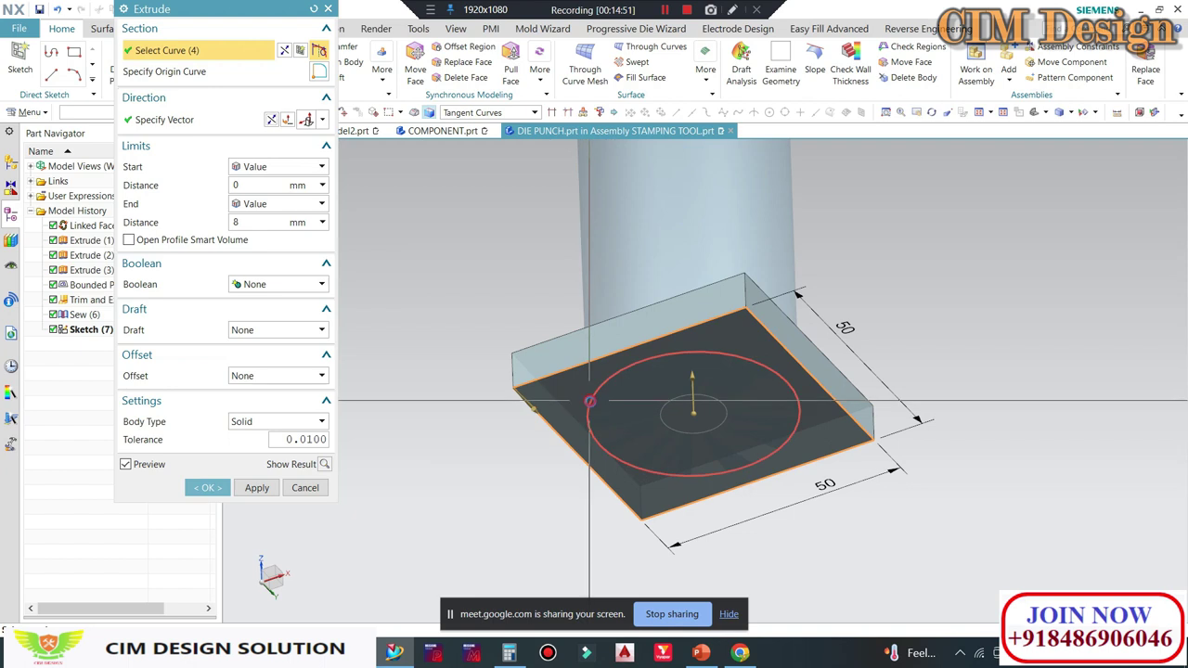
click(568, 426)
click(206, 487)
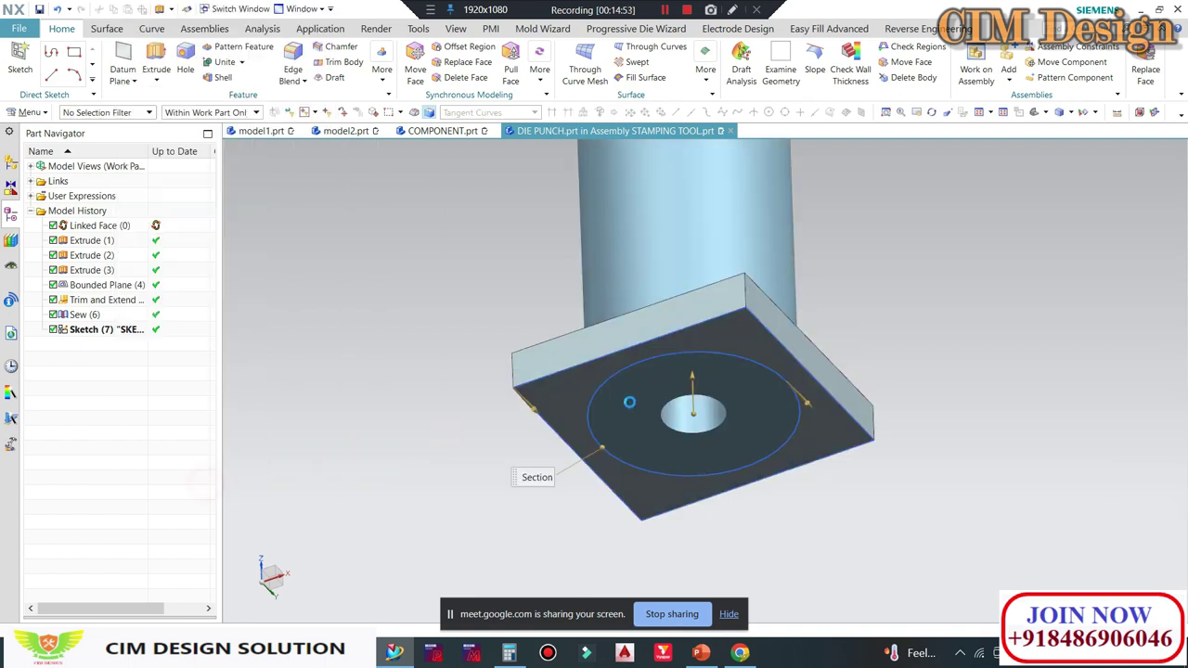
mouse_move(533, 477)
middle_down()
mouse_move(609, 426)
mouse_move(603, 399)
middle_up()
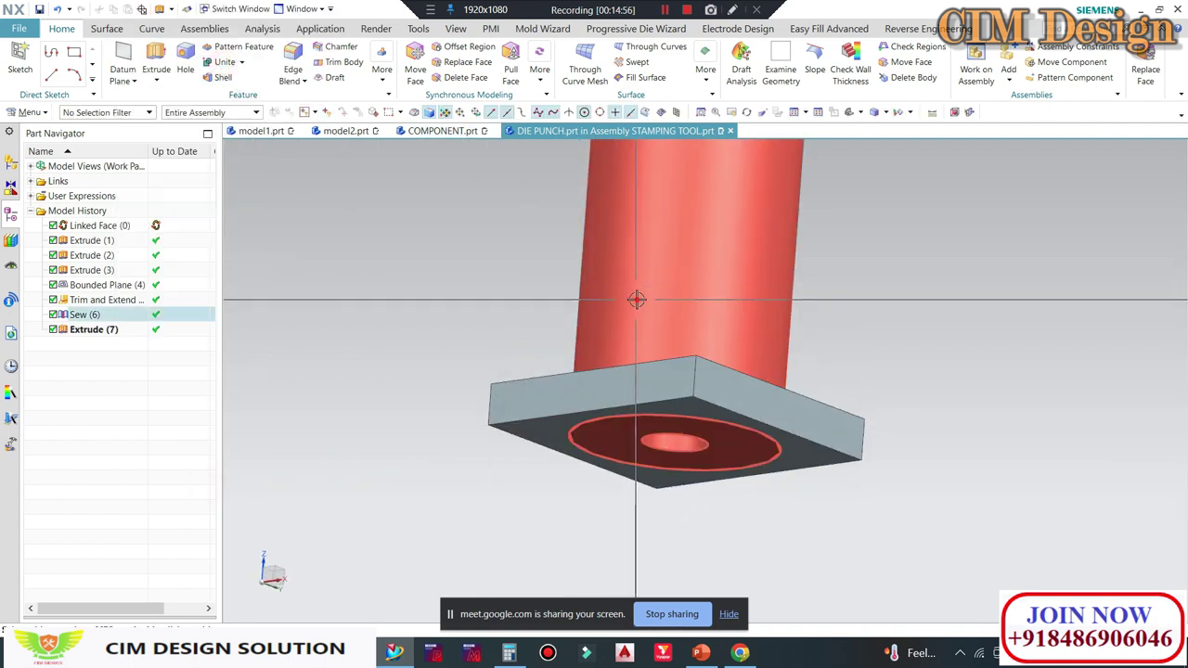
Step: Unite the punch column as target with the square plate as tool
click(84, 315)
ctrl+click(94, 330)
click(223, 63)
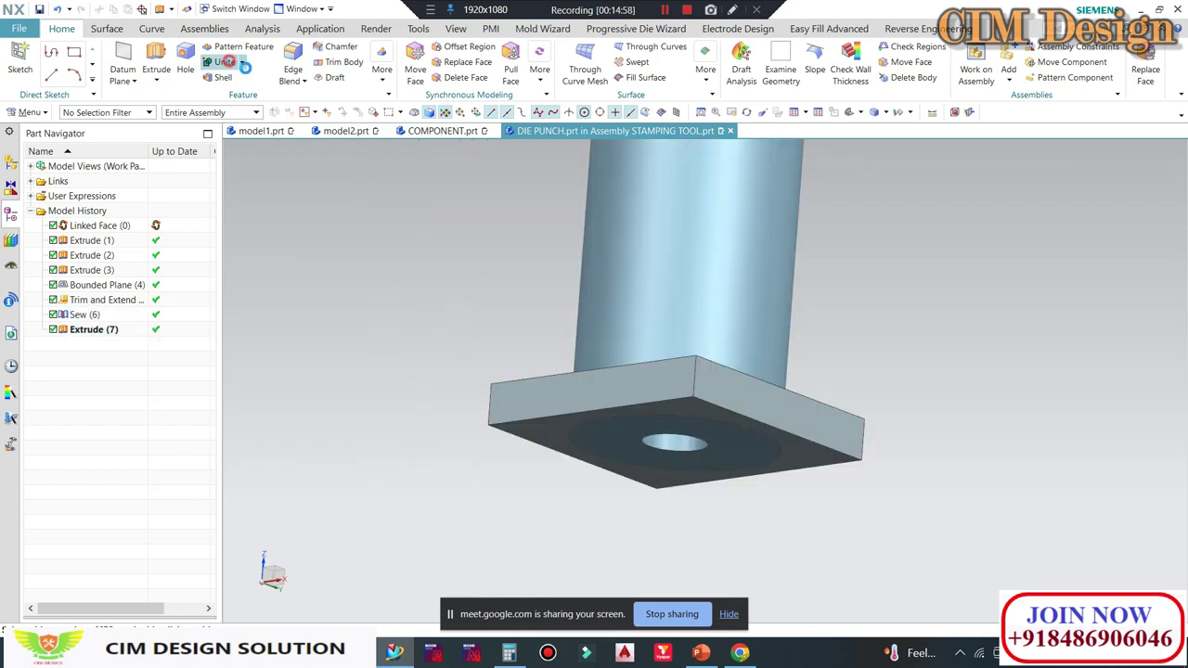
click(604, 307)
click(490, 440)
middle_click(489, 440)
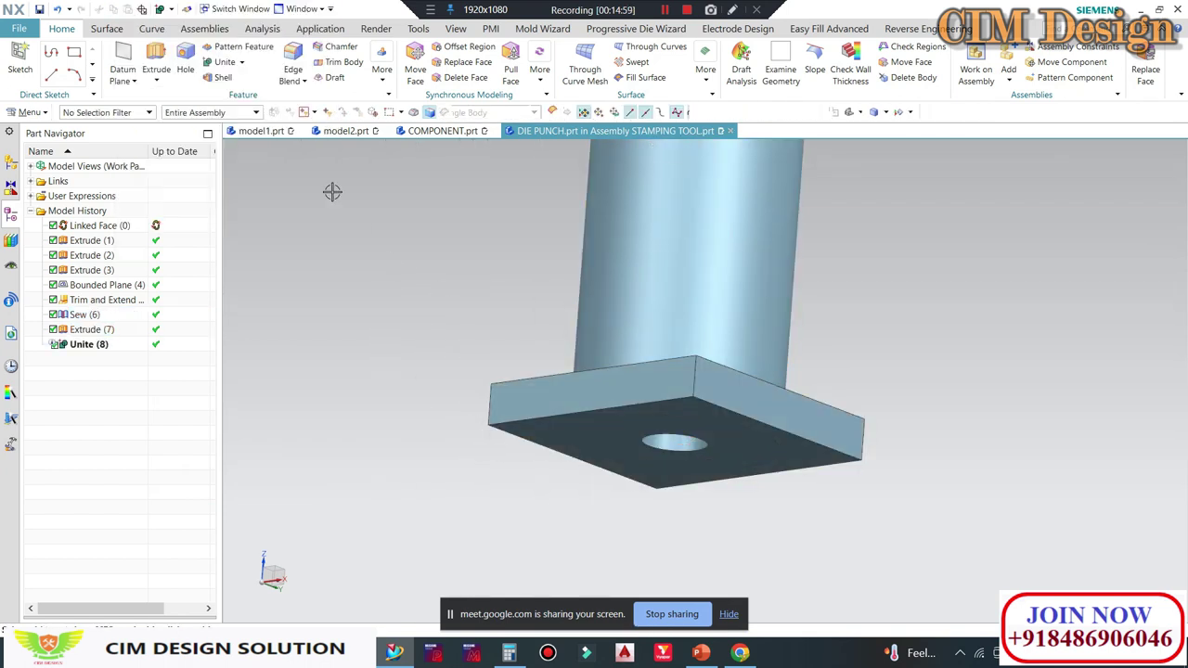
Step: Round three flange corner edges with a 20 mm edge blend
key(b)
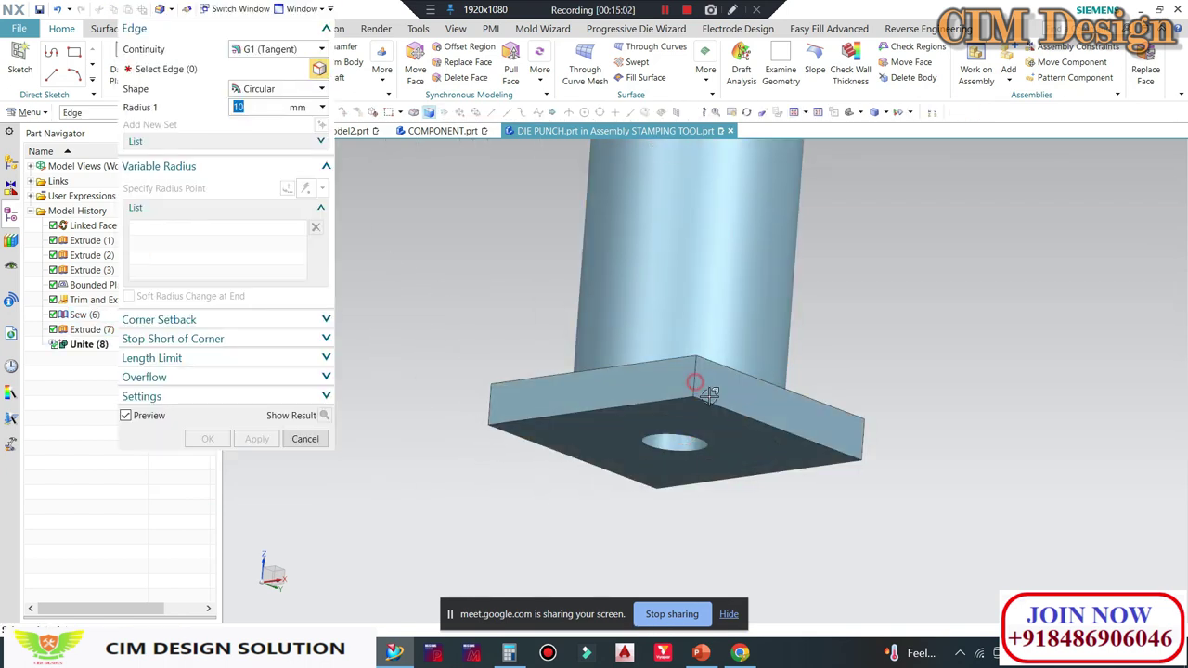
click(697, 389)
click(864, 434)
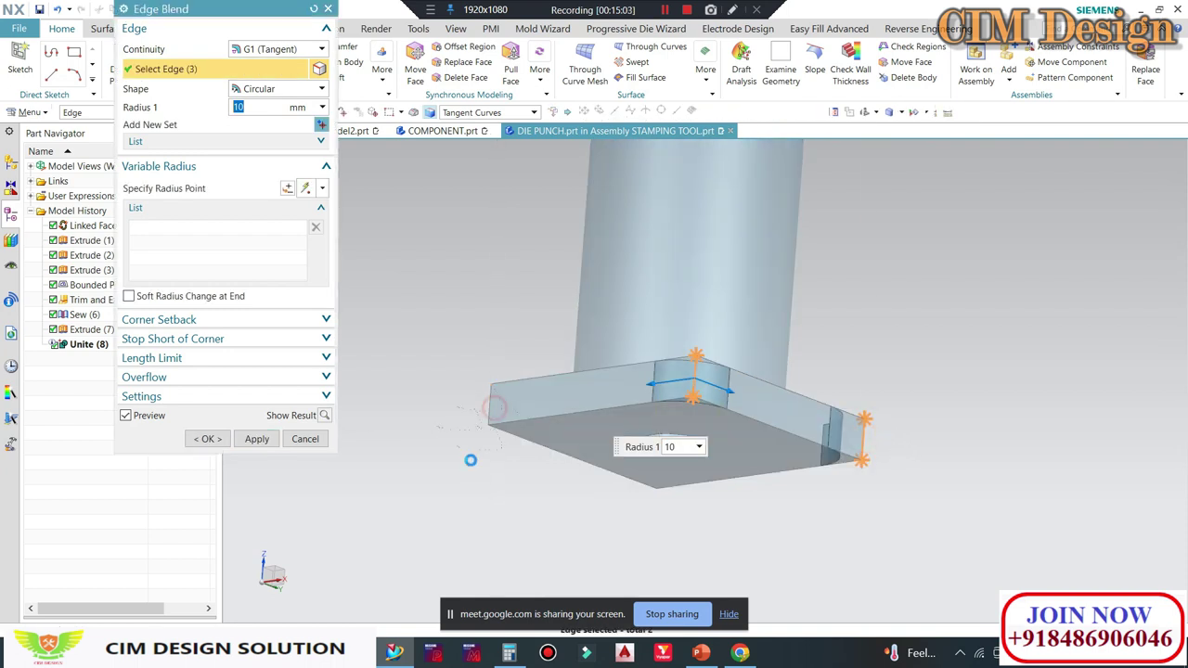
click(491, 406)
middle_drag(541, 499, 576, 538)
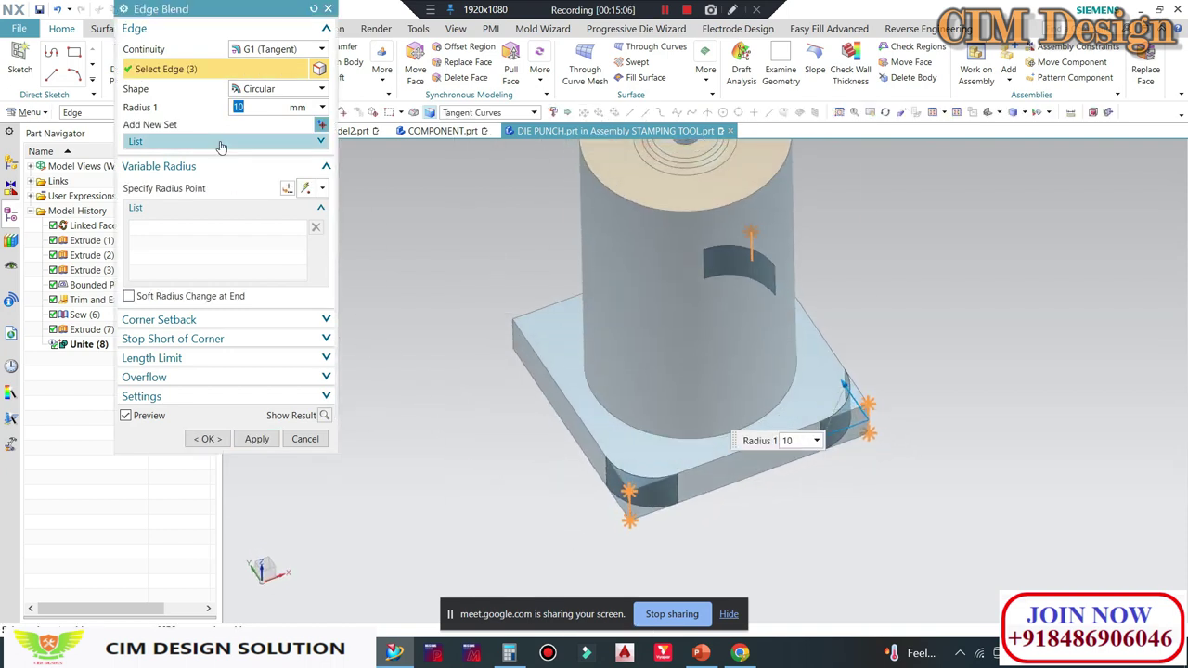
text(20)
key(Return)
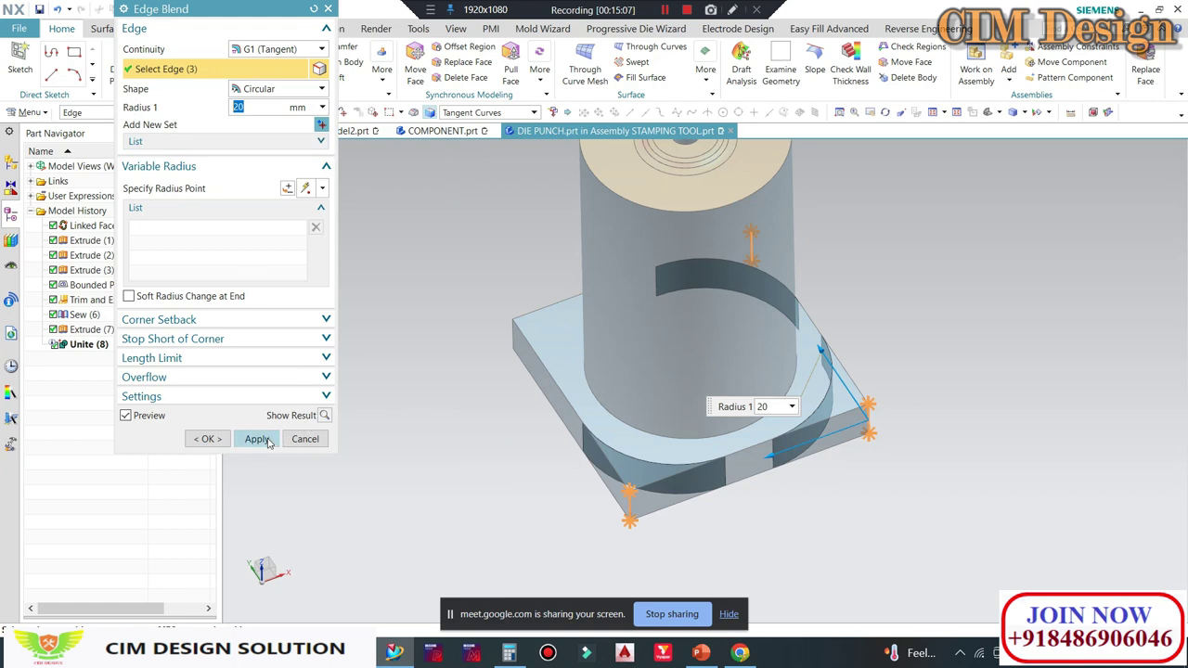
click(257, 438)
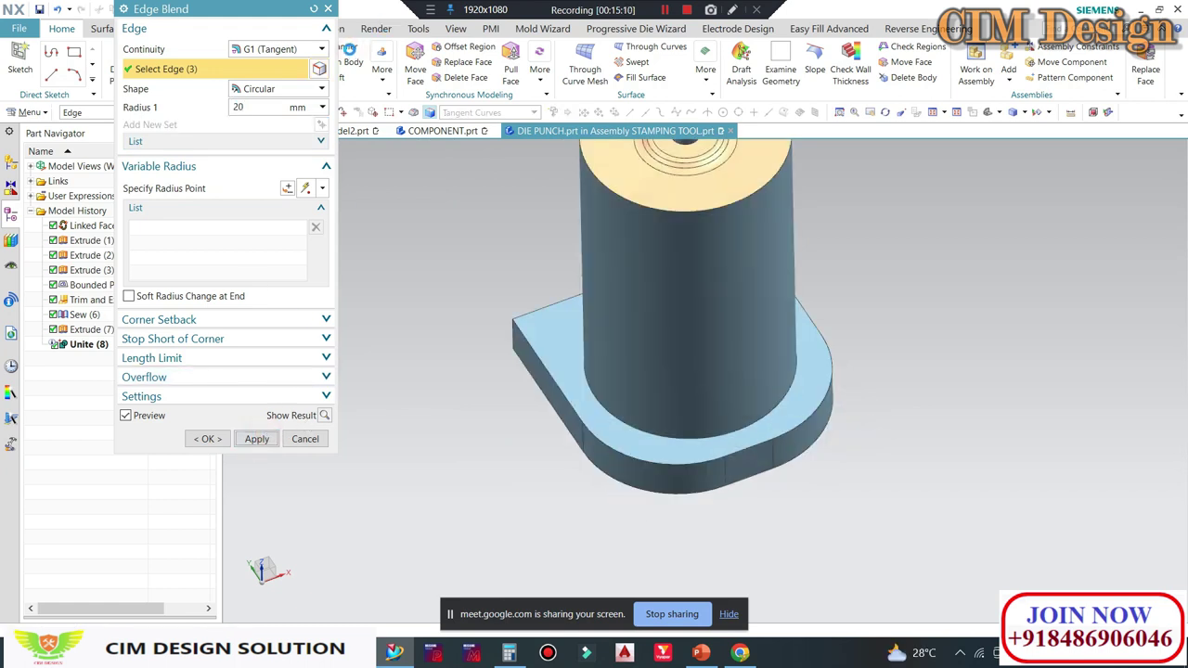
click(208, 438)
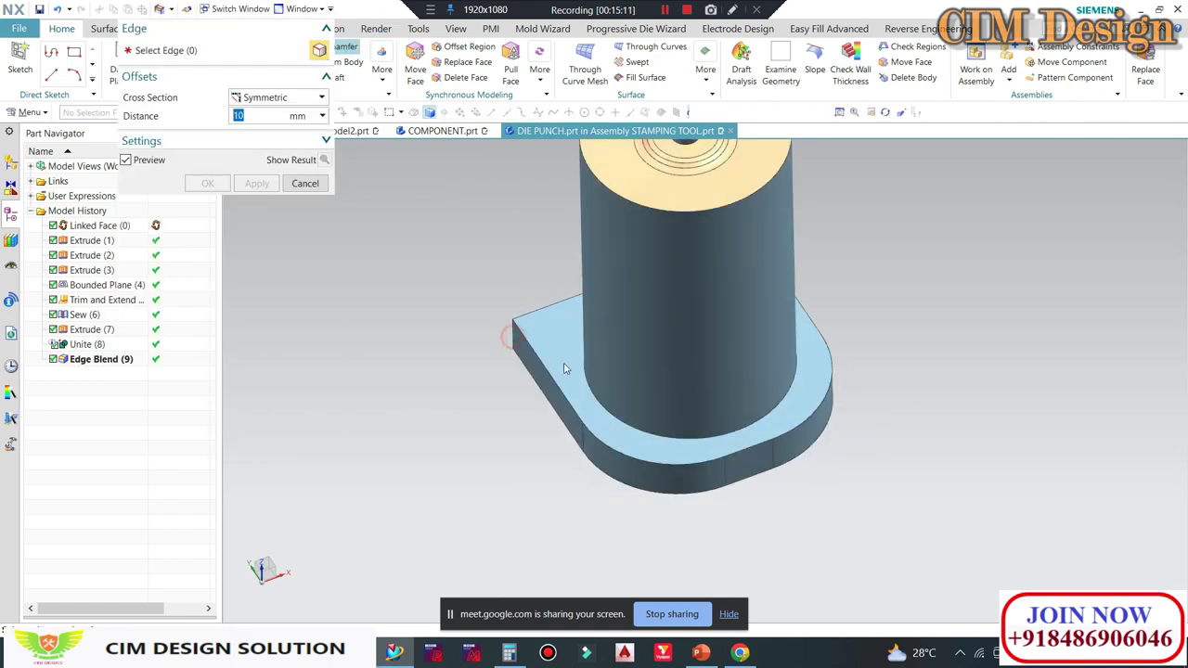
Step: Chamfer the remaining flange corner symmetrically at 15 mm
click(511, 343)
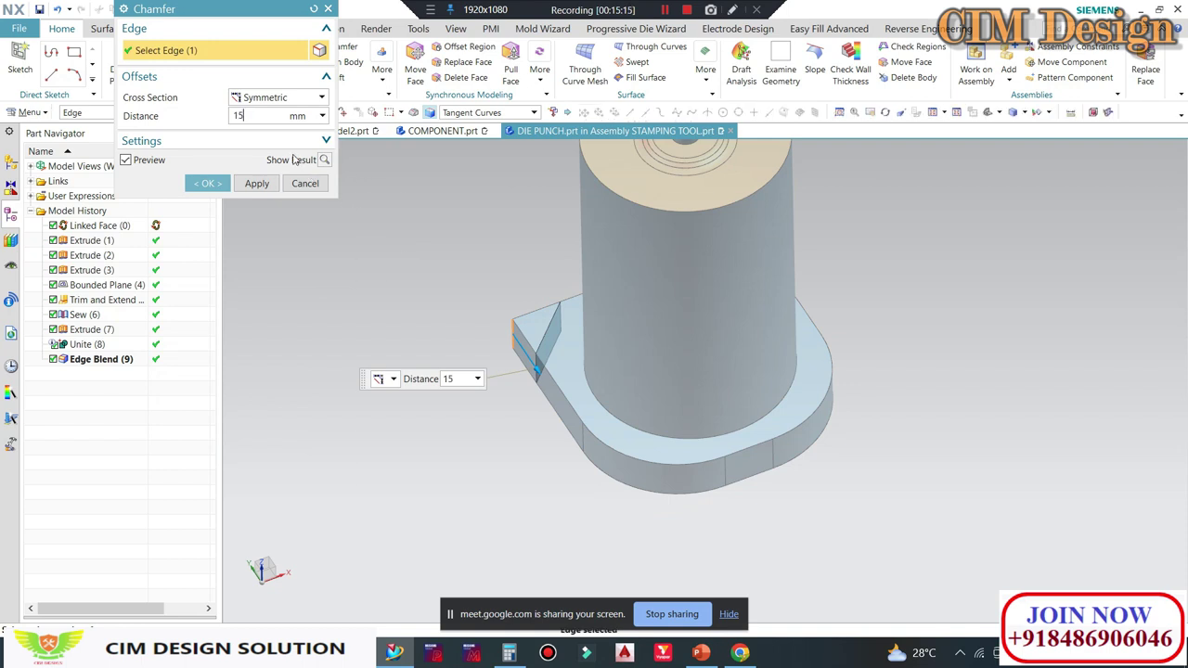
middle_drag(568, 371, 589, 384)
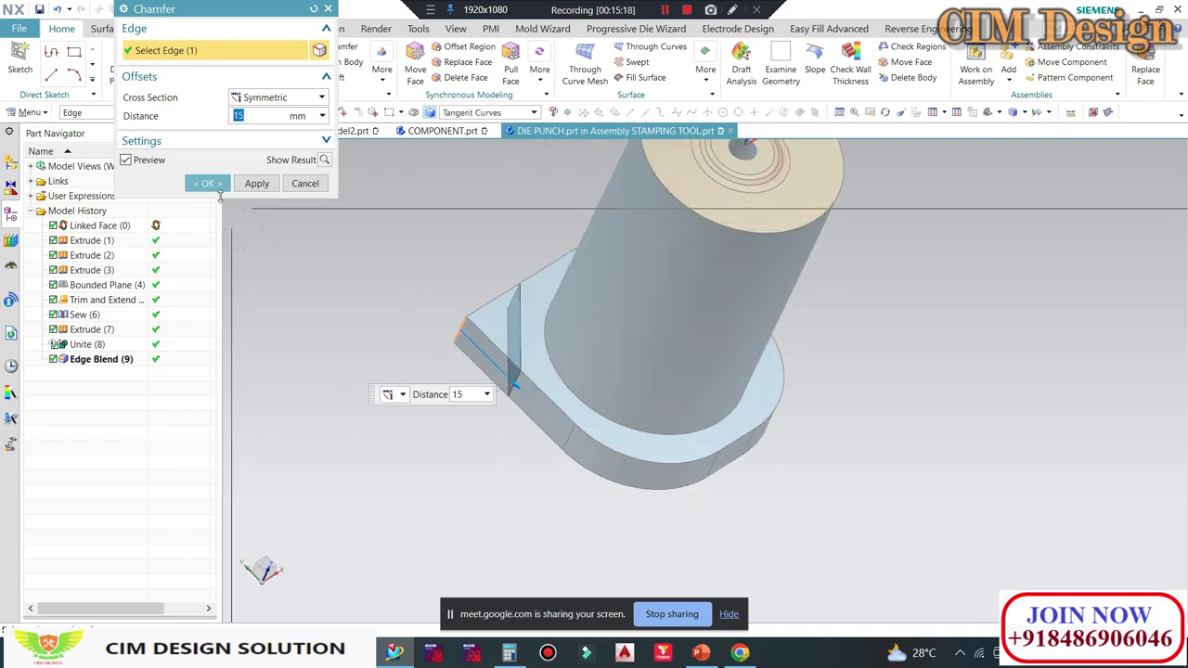
click(207, 183)
mouse_move(483, 329)
middle_down()
mouse_move(530, 374)
mouse_move(613, 380)
mouse_move(411, 178)
middle_up()
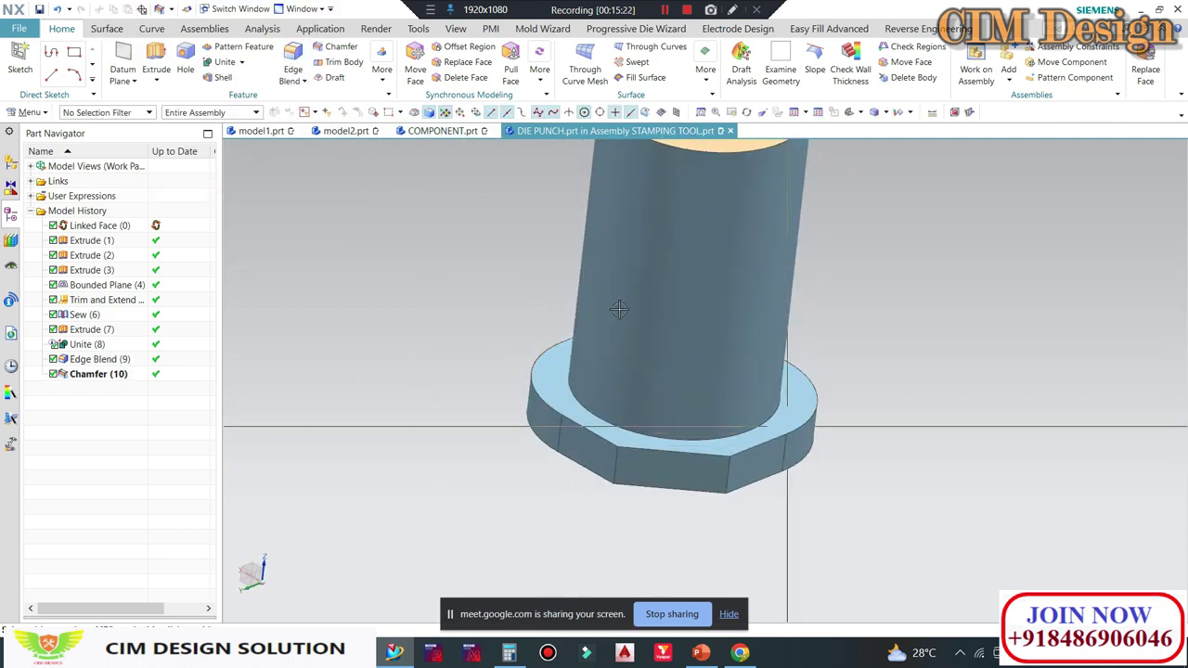
mouse_move(619, 309)
middle_down()
mouse_move(674, 511)
mouse_move(652, 536)
mouse_move(663, 520)
mouse_move(653, 468)
middle_up()
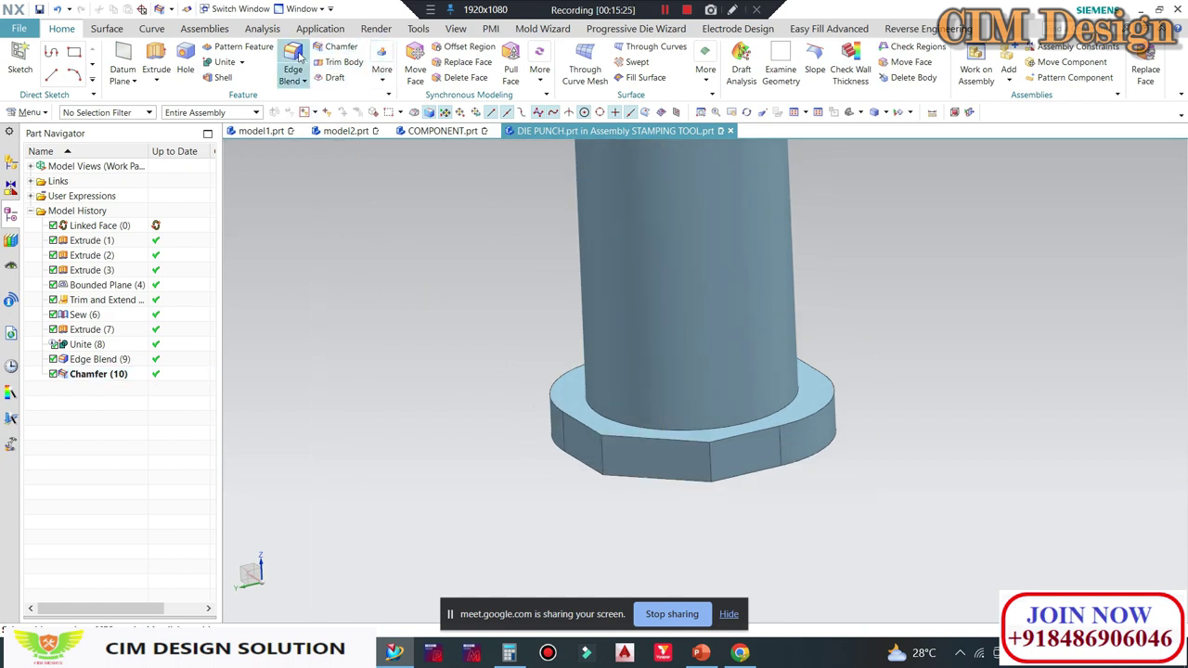
Step: Blend the two chamfer edges at 6 mm and view the punch from the top
click(296, 59)
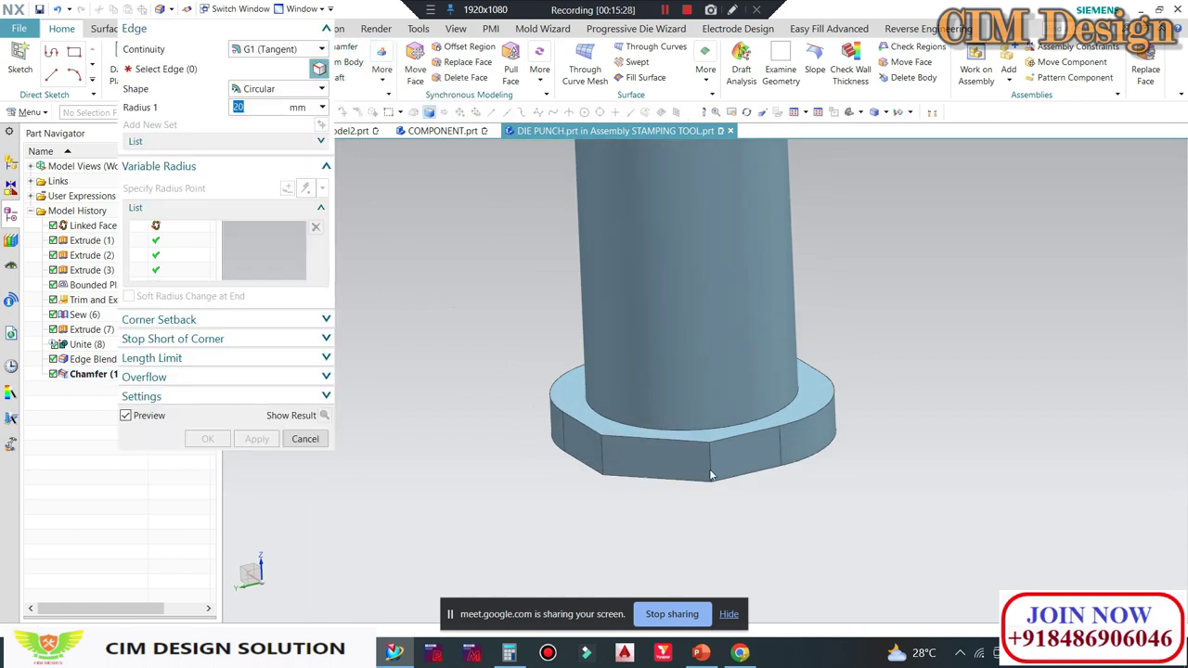
click(709, 457)
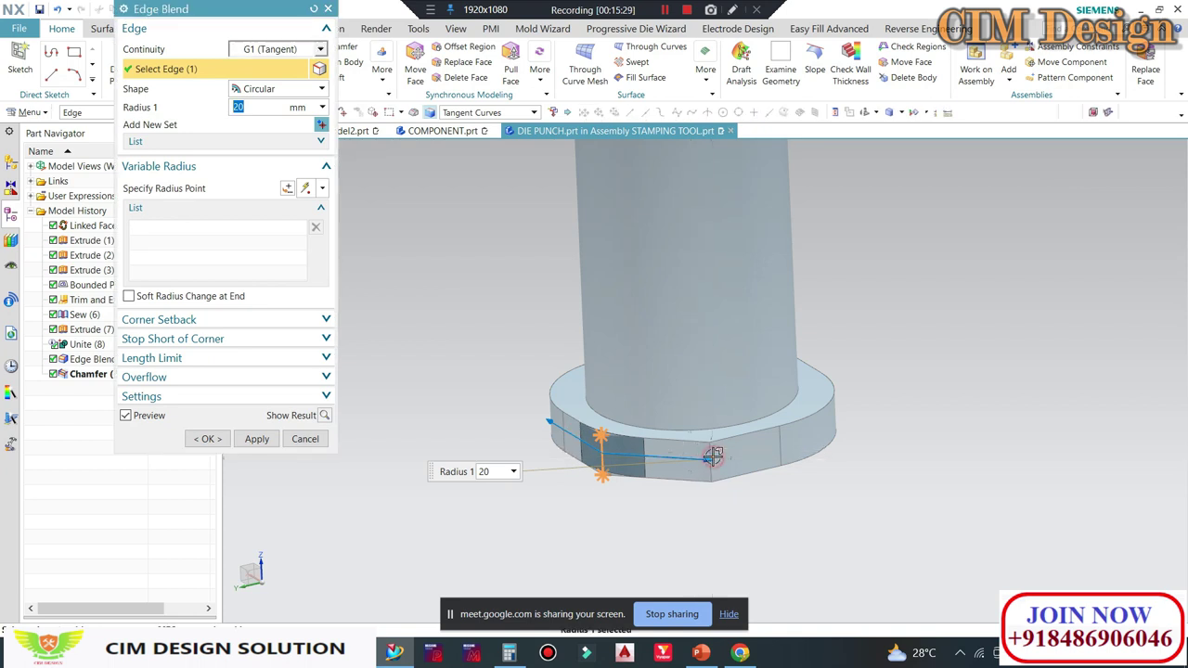
click(711, 459)
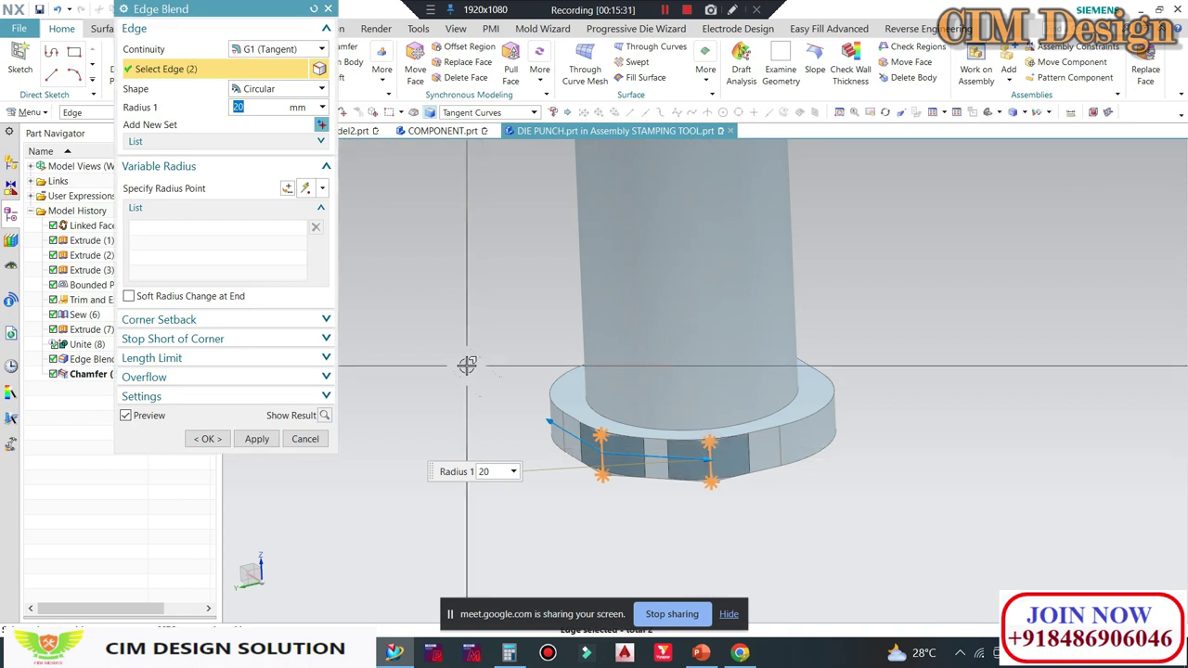
text(56)
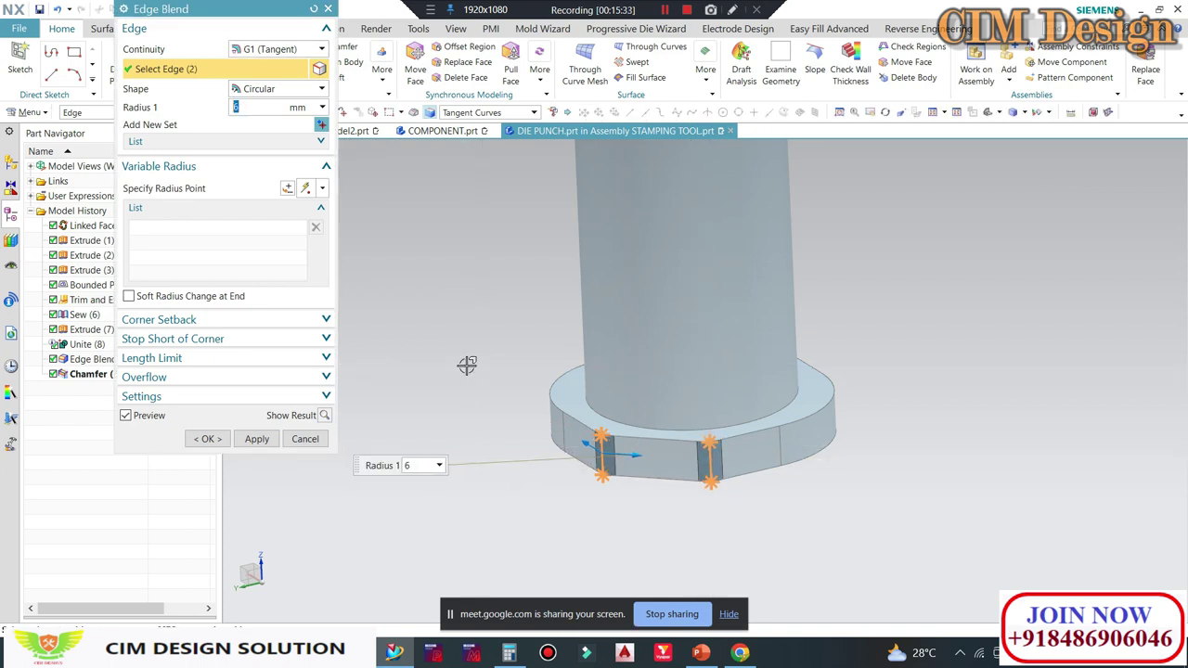
click(206, 439)
key(ctrl+alt+t)
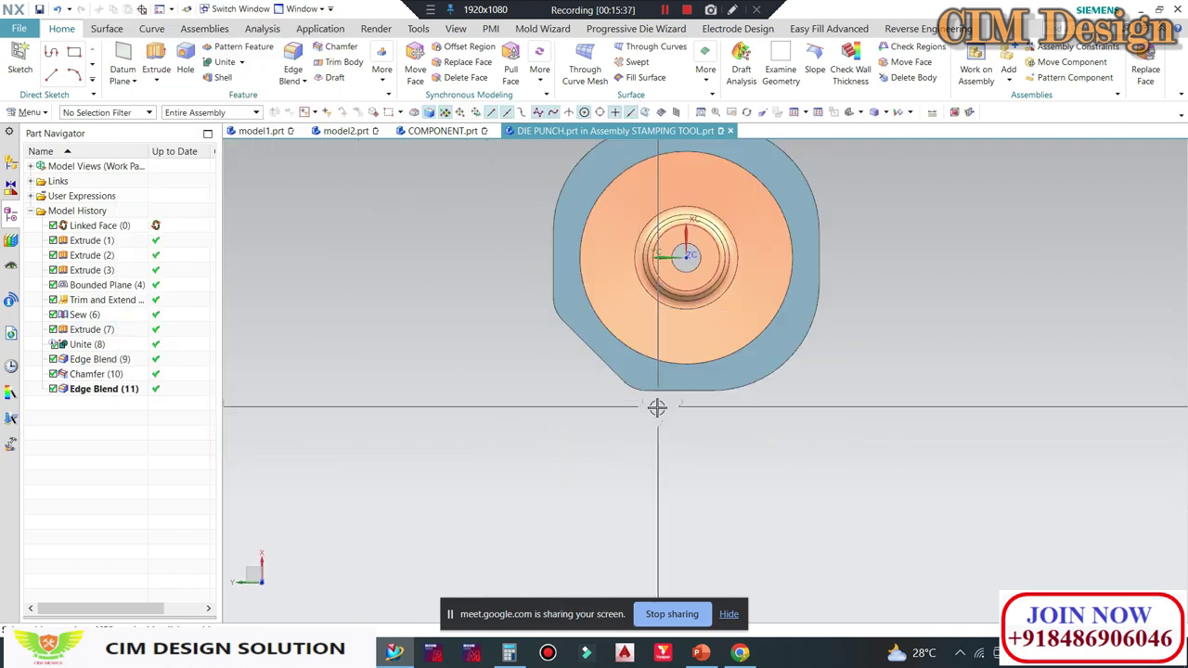
scroll(655, 406, down, 2)
scroll(576, 340, down, 2)
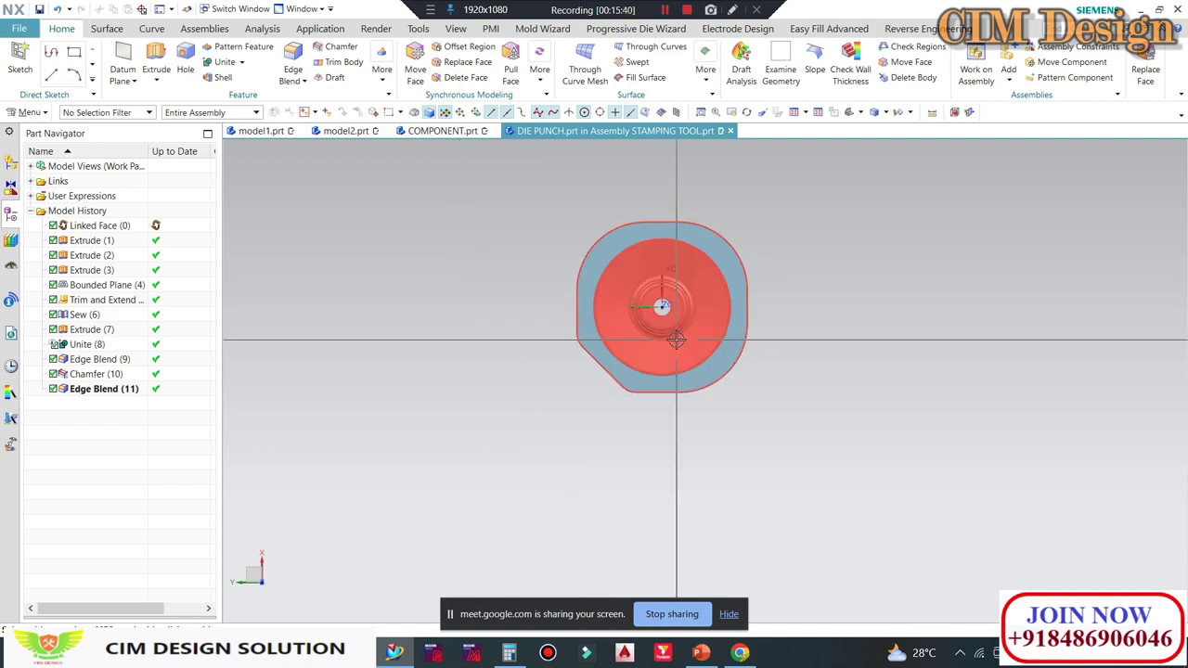
mouse_move(456, 405)
middle_down()
mouse_move(594, 297)
mouse_move(592, 221)
mouse_move(1042, 344)
middle_up()
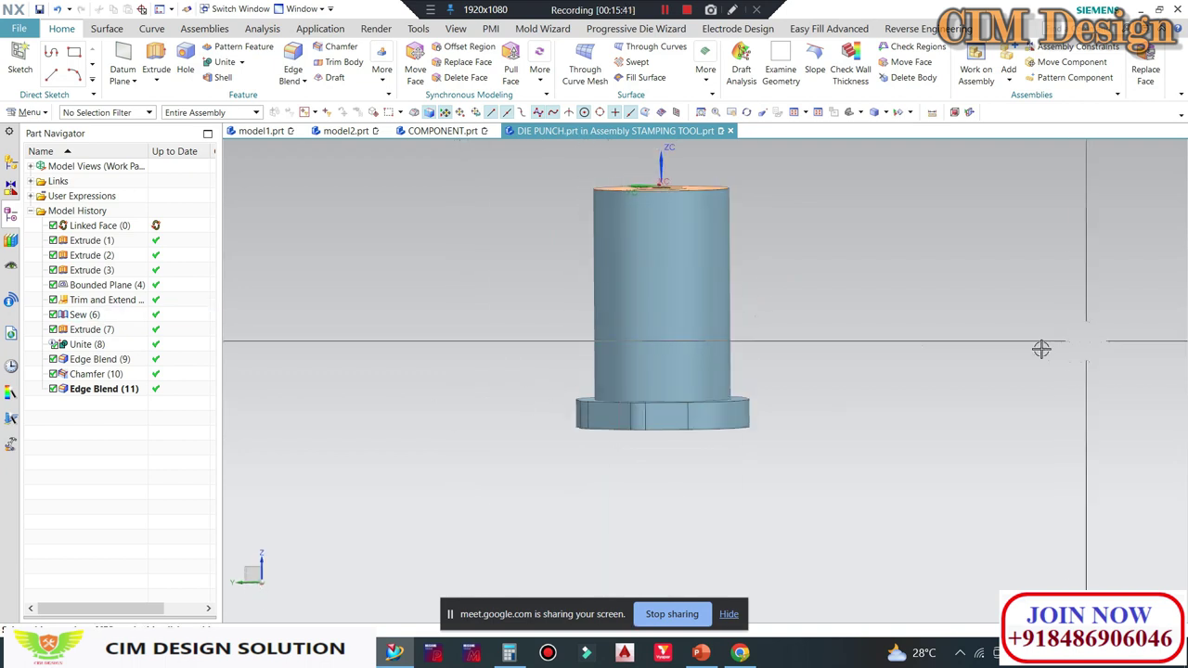
middle_drag(798, 398, 801, 459)
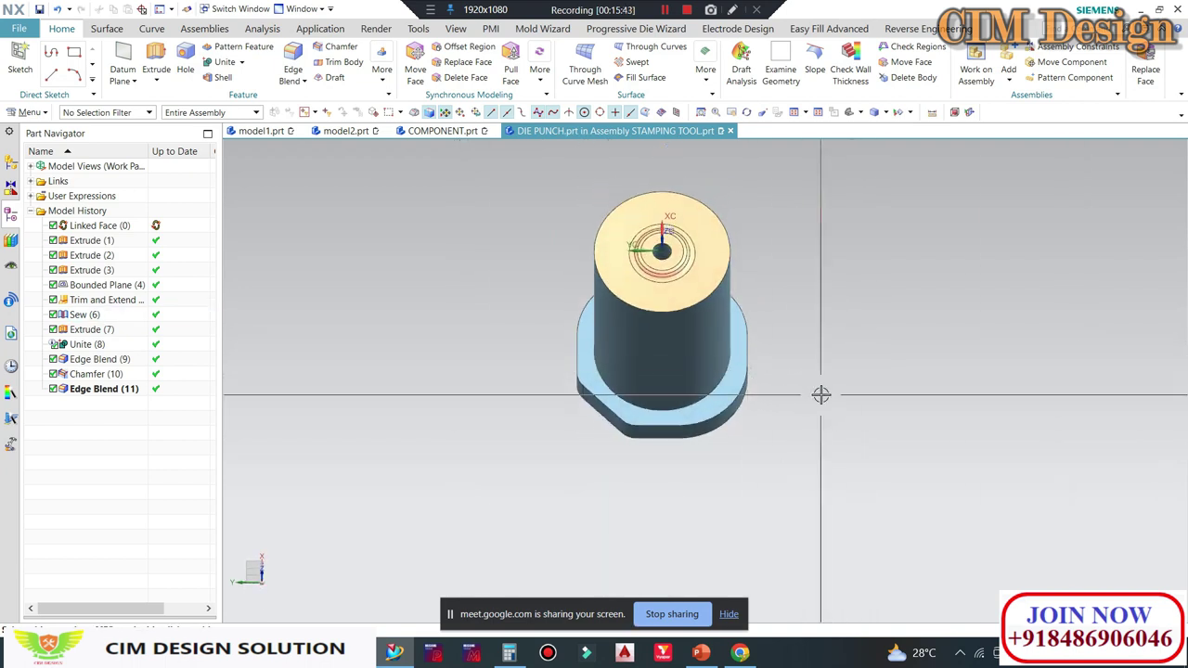
mouse_move(822, 392)
middle_down()
mouse_move(799, 337)
mouse_move(790, 218)
middle_up()
scroll(663, 253, down, 2)
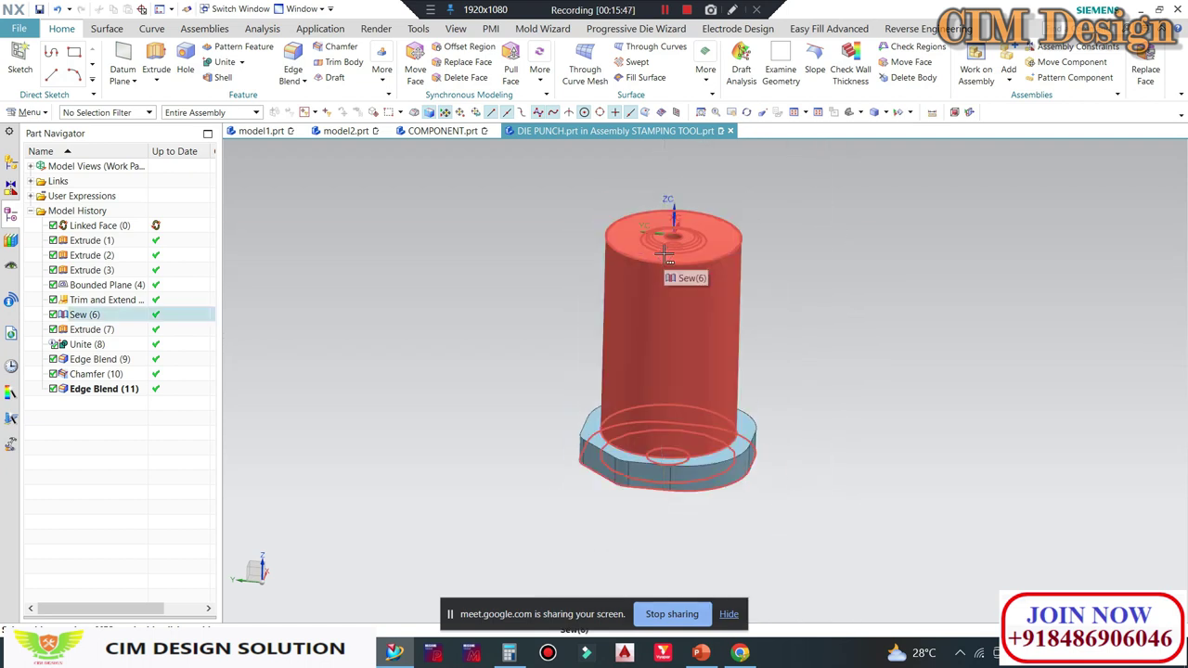
click(430, 9)
click(464, 26)
click(1173, 55)
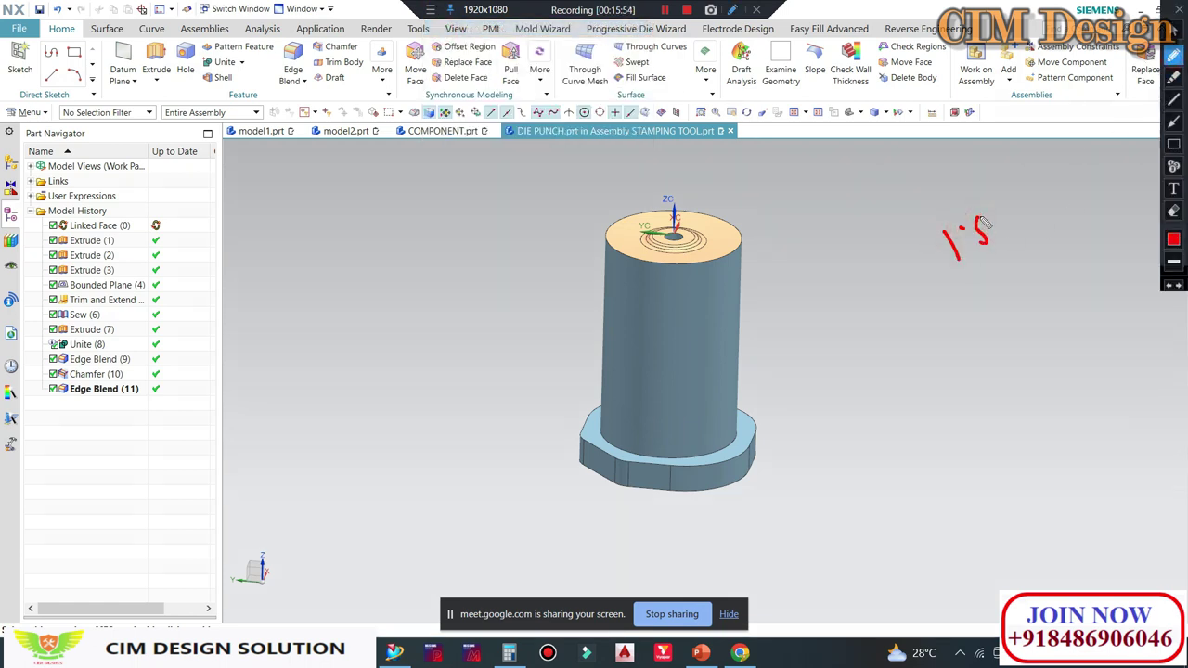
drag(1024, 218, 1118, 183)
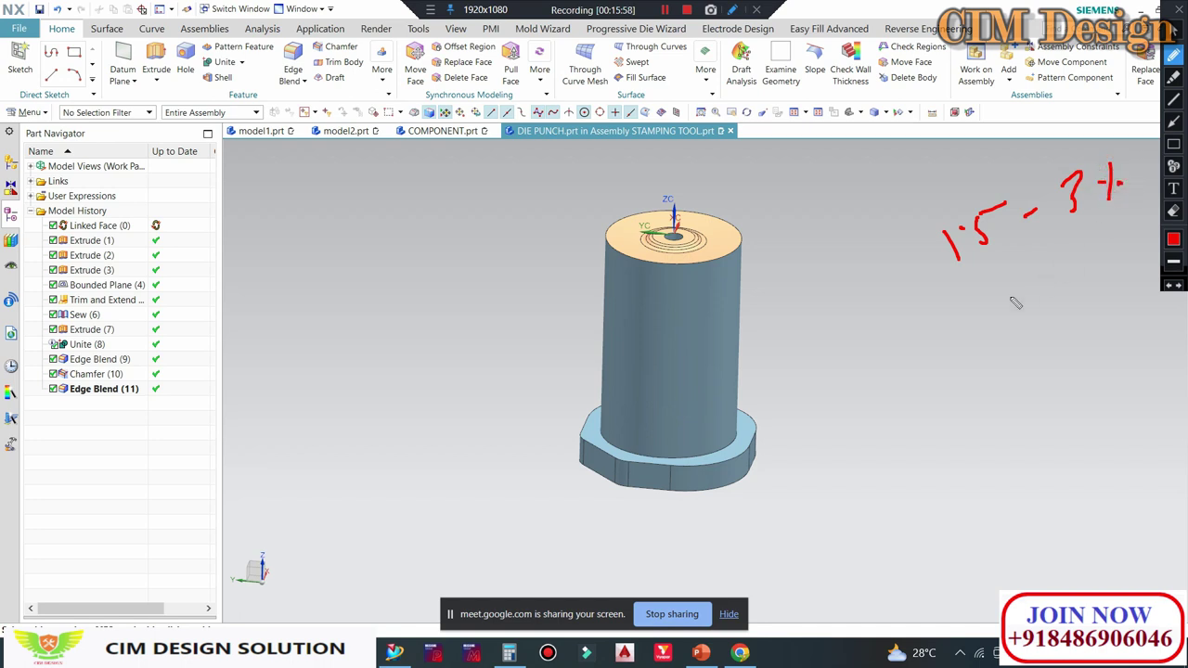
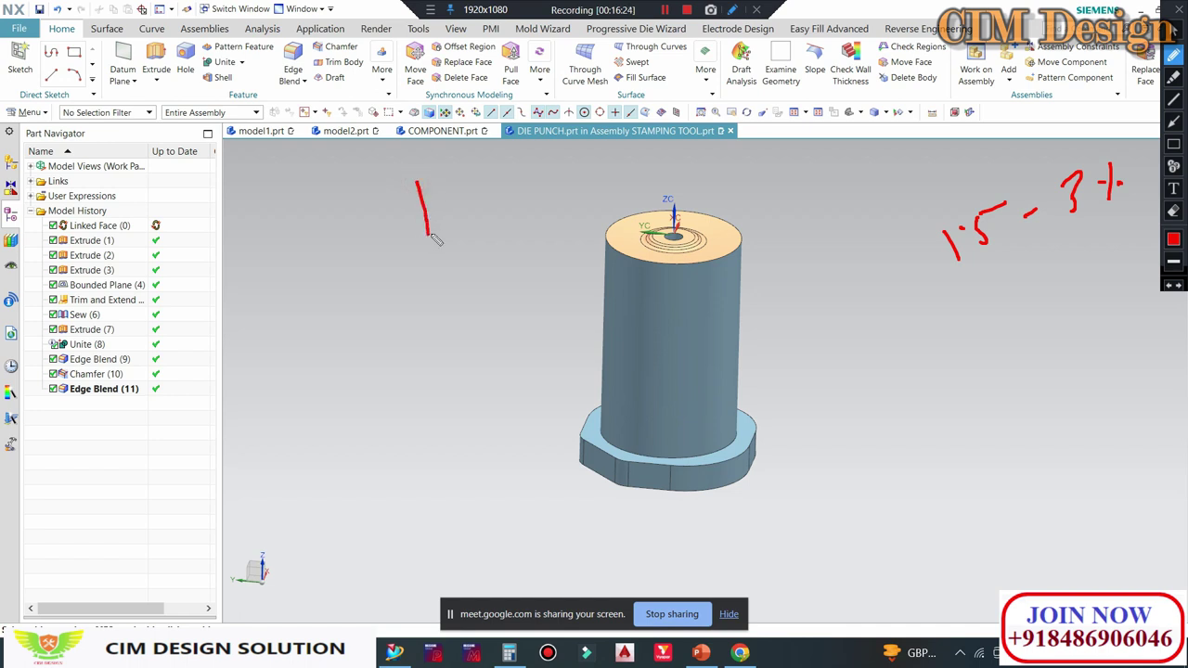
Step: Clear the annotations, switch to model1.prt and zoom onto the punch neck
click(1180, 9)
click(264, 130)
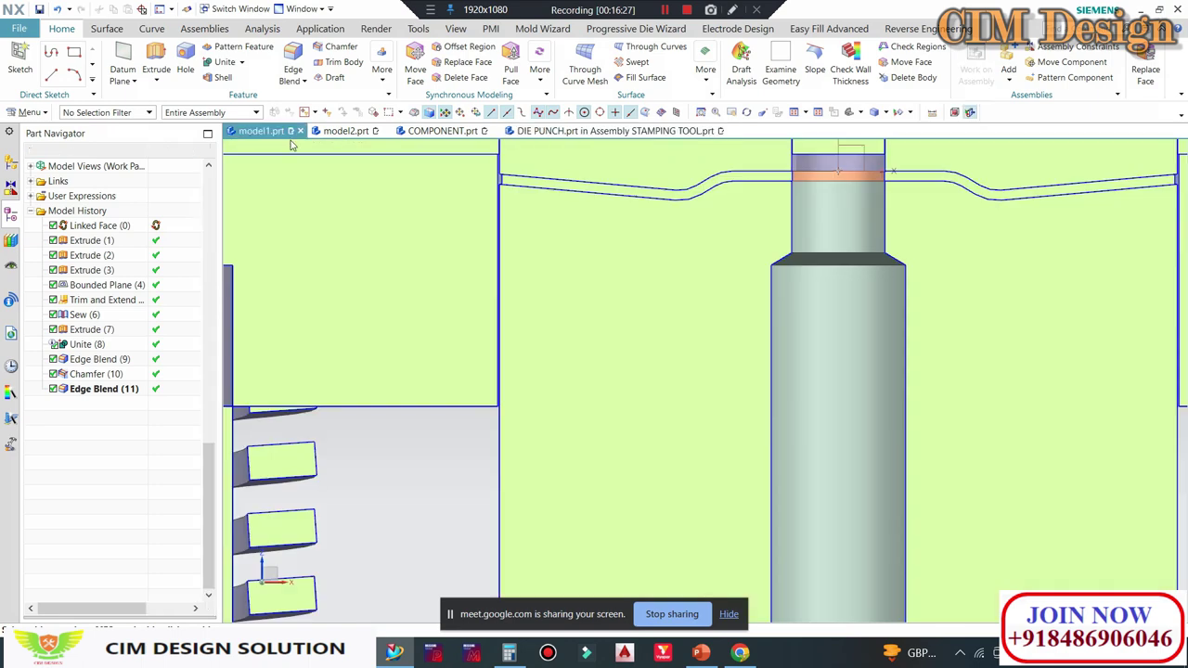
scroll(618, 337, down, 1)
scroll(715, 233, down, 3)
scroll(679, 291, up, 4)
scroll(799, 295, up, 2)
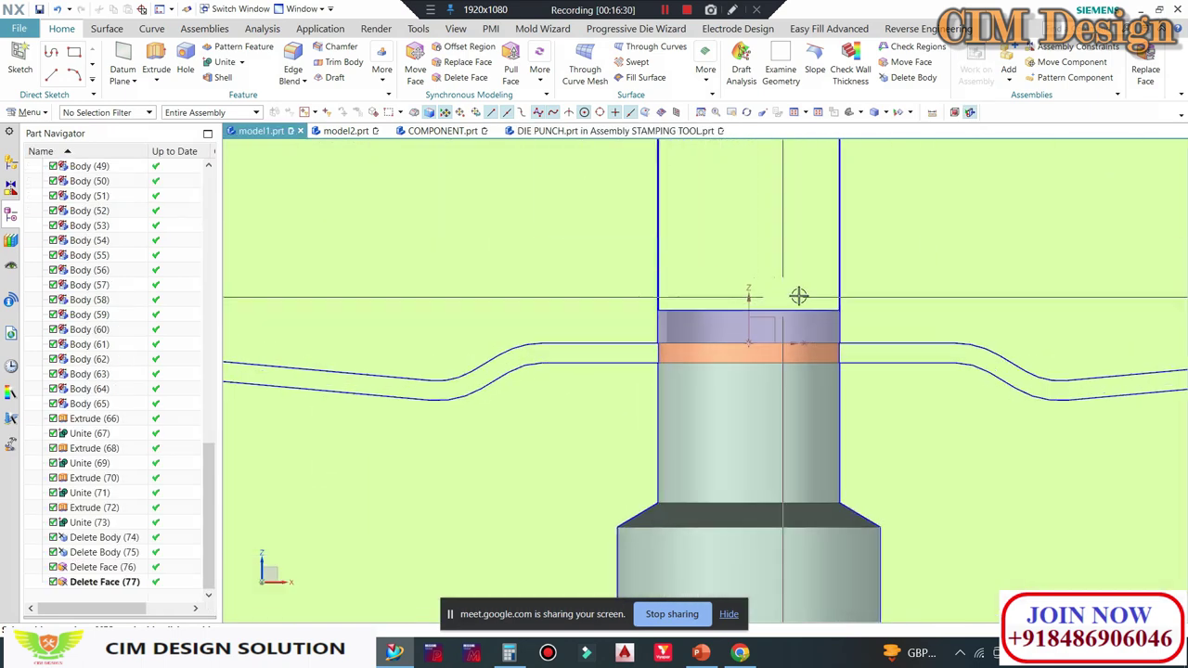
scroll(692, 264, down, 1)
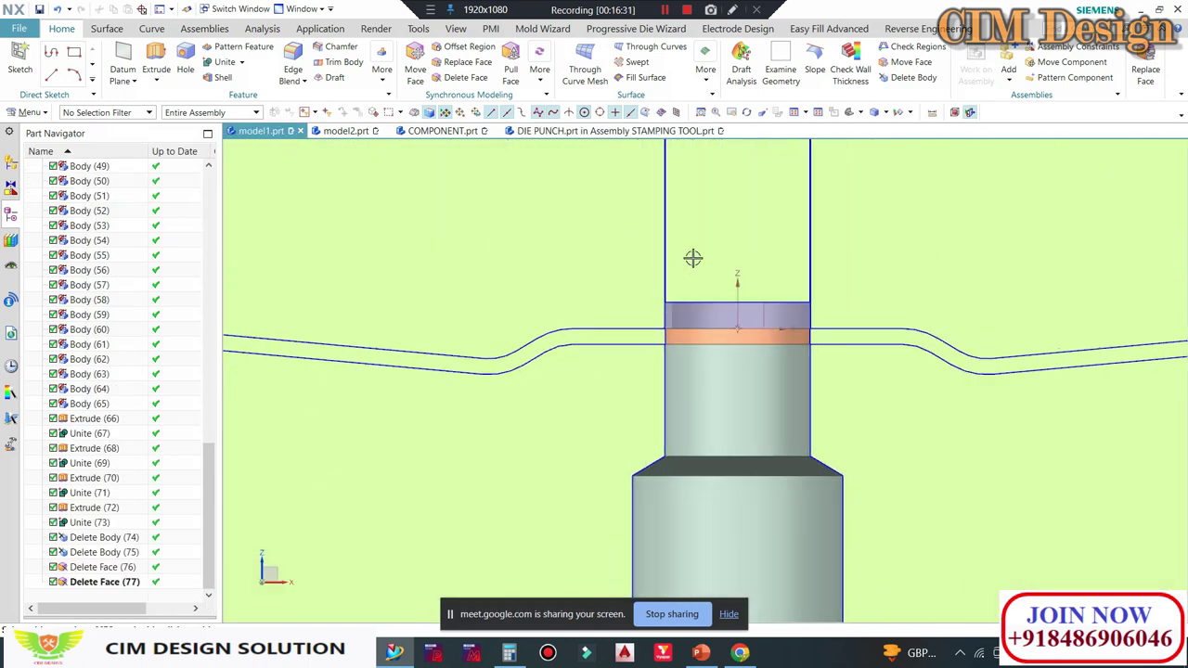
scroll(696, 278, down, 1)
scroll(682, 343, down, 1)
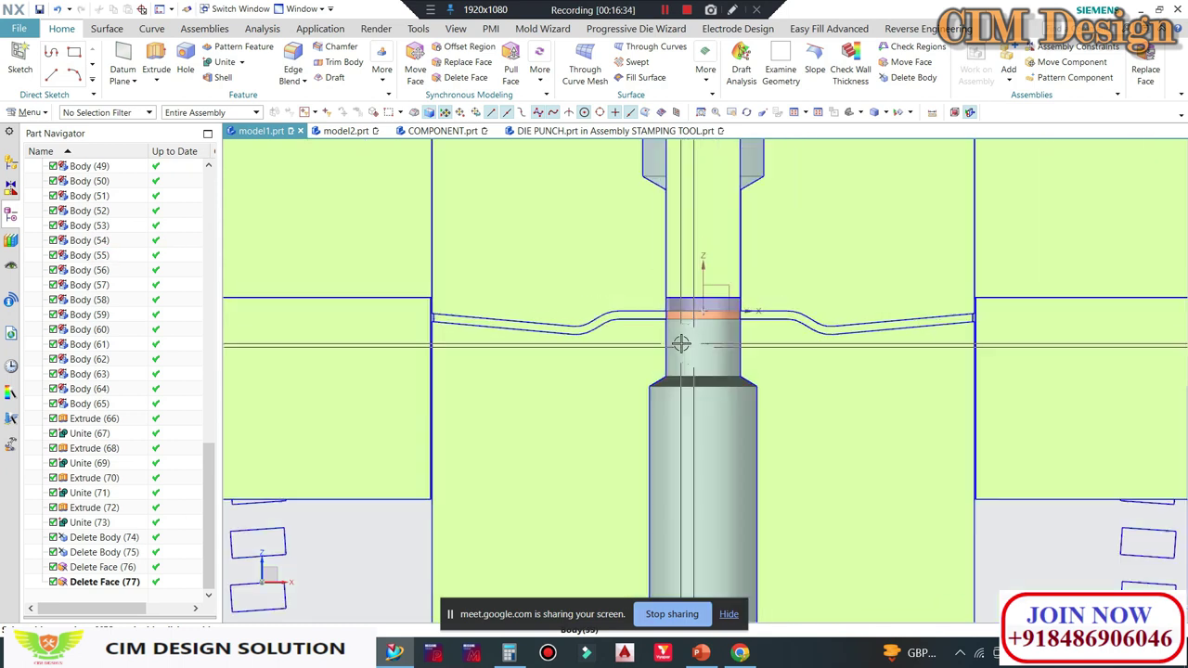
scroll(703, 263, up, 2)
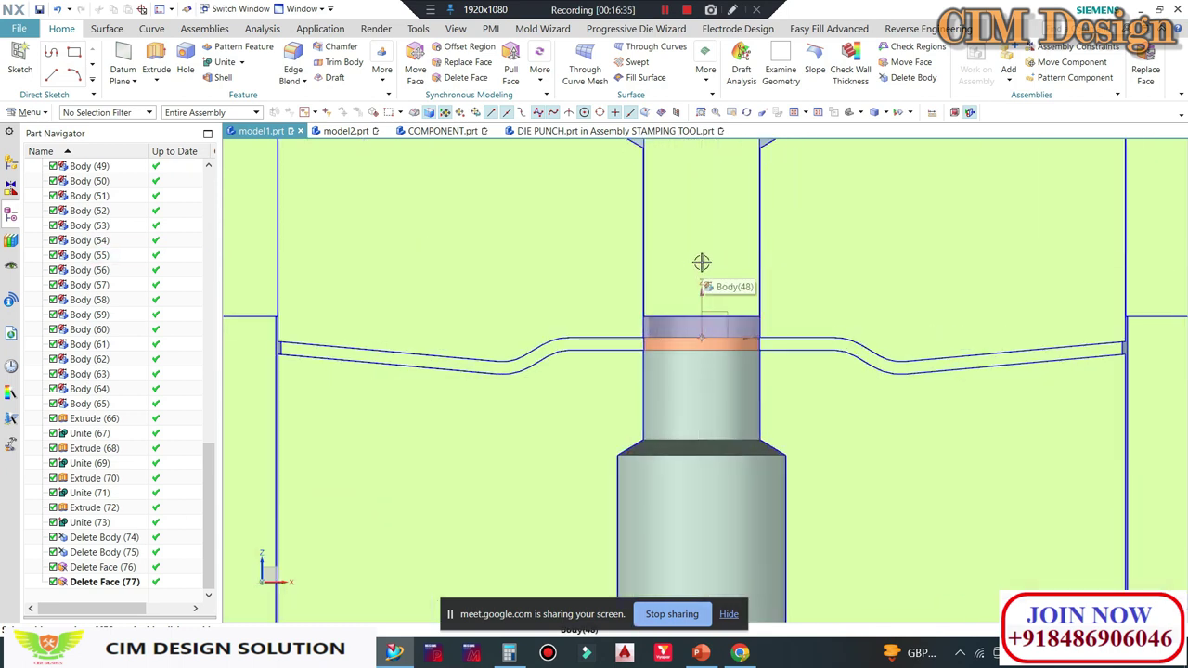
scroll(675, 388, down, 1)
Step: Select the punch body, glance at the meeting window, and return to the NX model
click(676, 388)
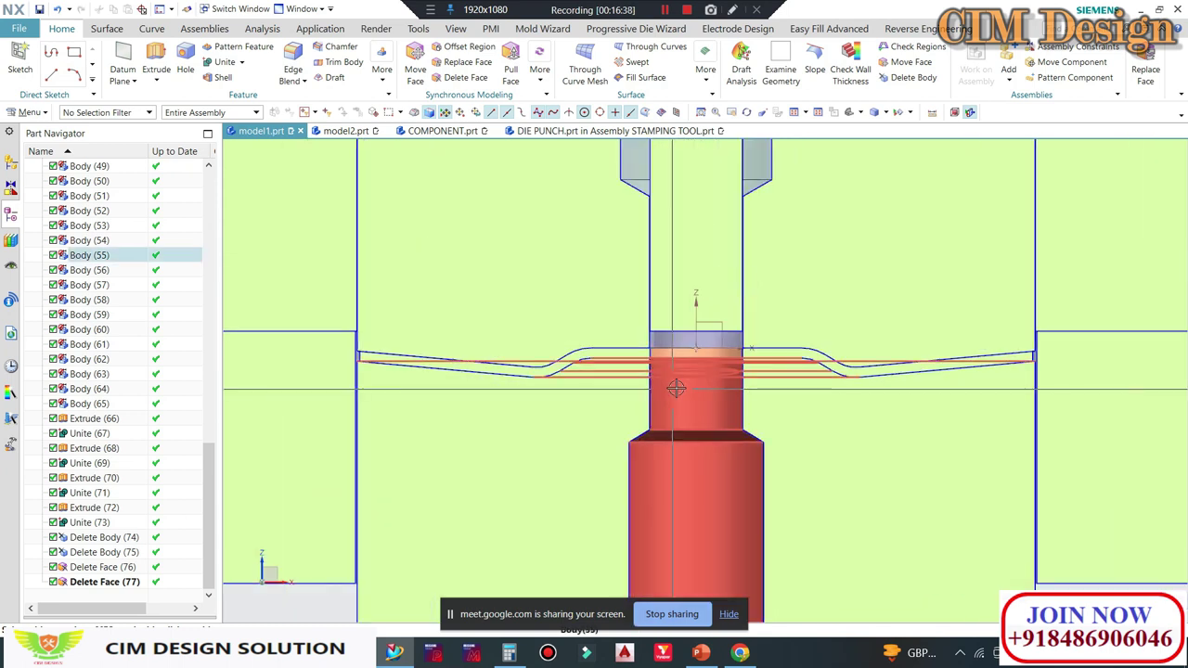
scroll(682, 353, down, 2)
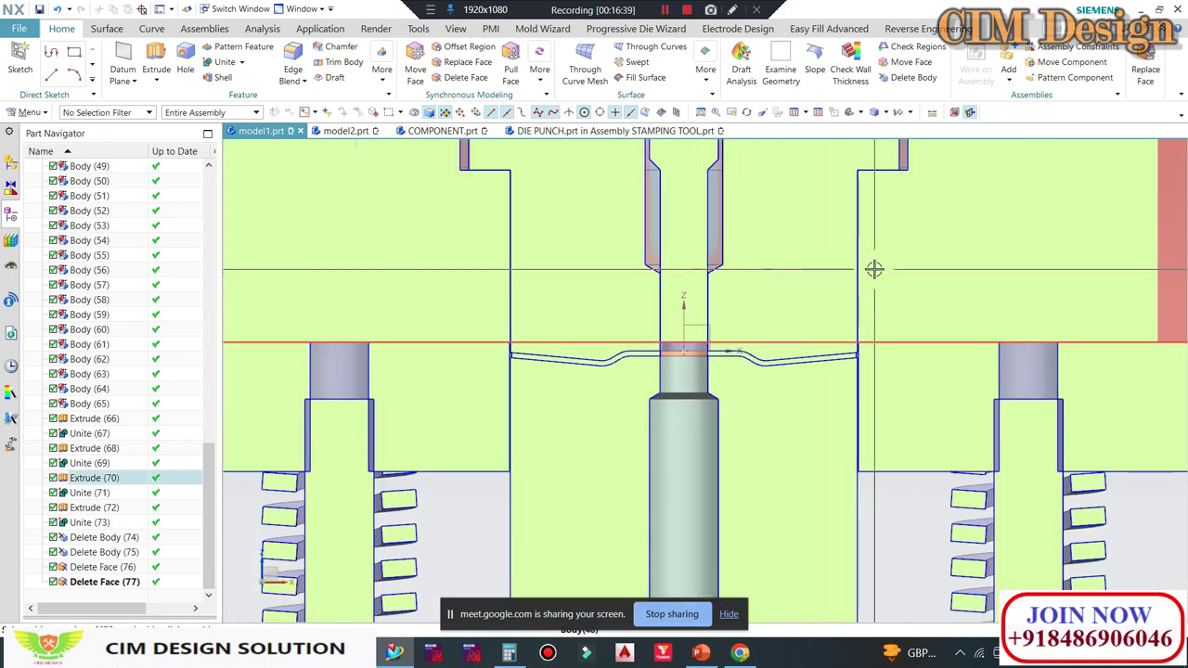
scroll(686, 285, down, 2)
click(740, 653)
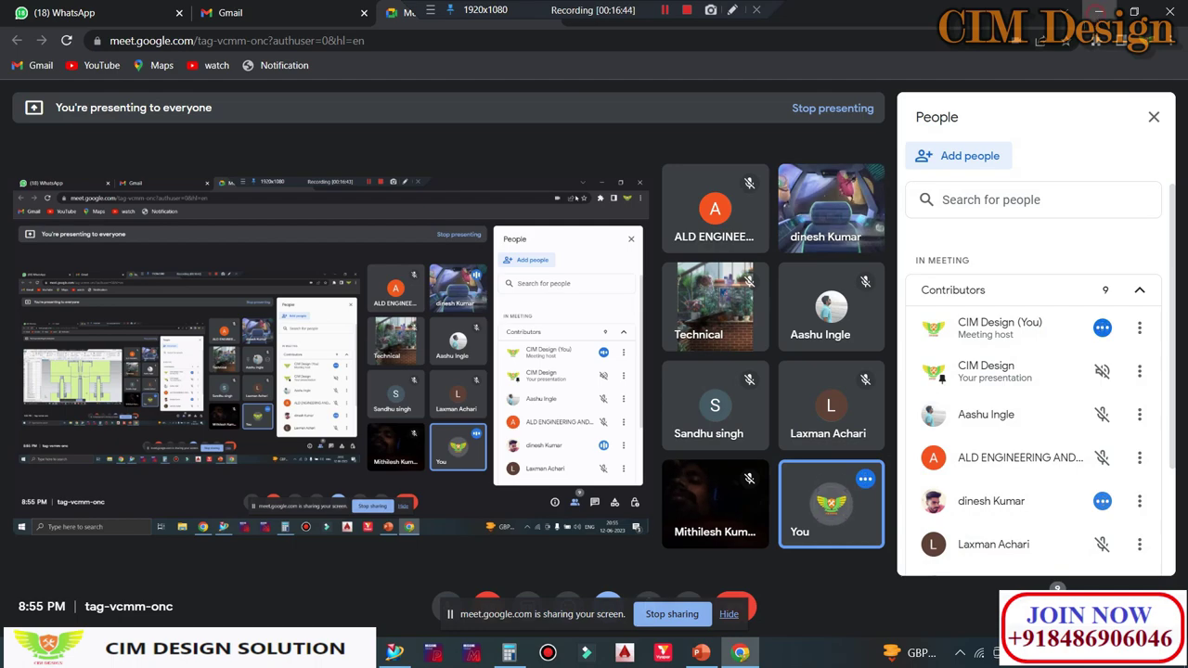
key(alt+Tab)
scroll(773, 318, up, 3)
scroll(711, 347, up, 2)
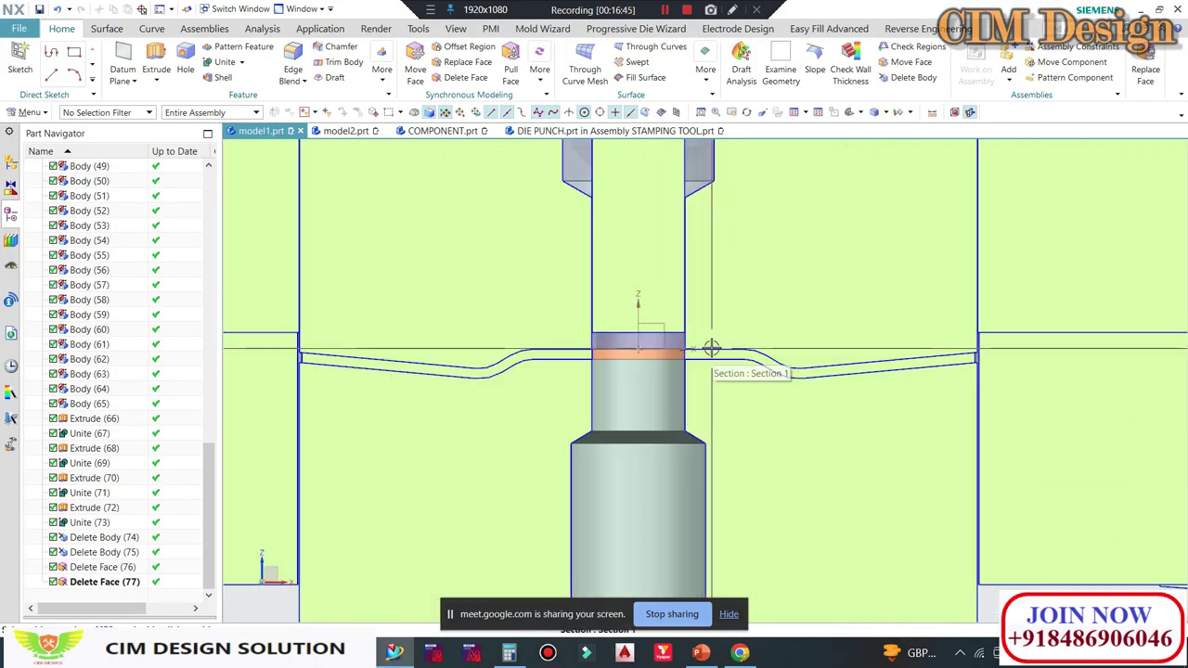
Step: Zoom around the punch, then orbit and zoom out to a tilted view of the whole die
scroll(576, 292, down, 2)
scroll(610, 213, down, 1)
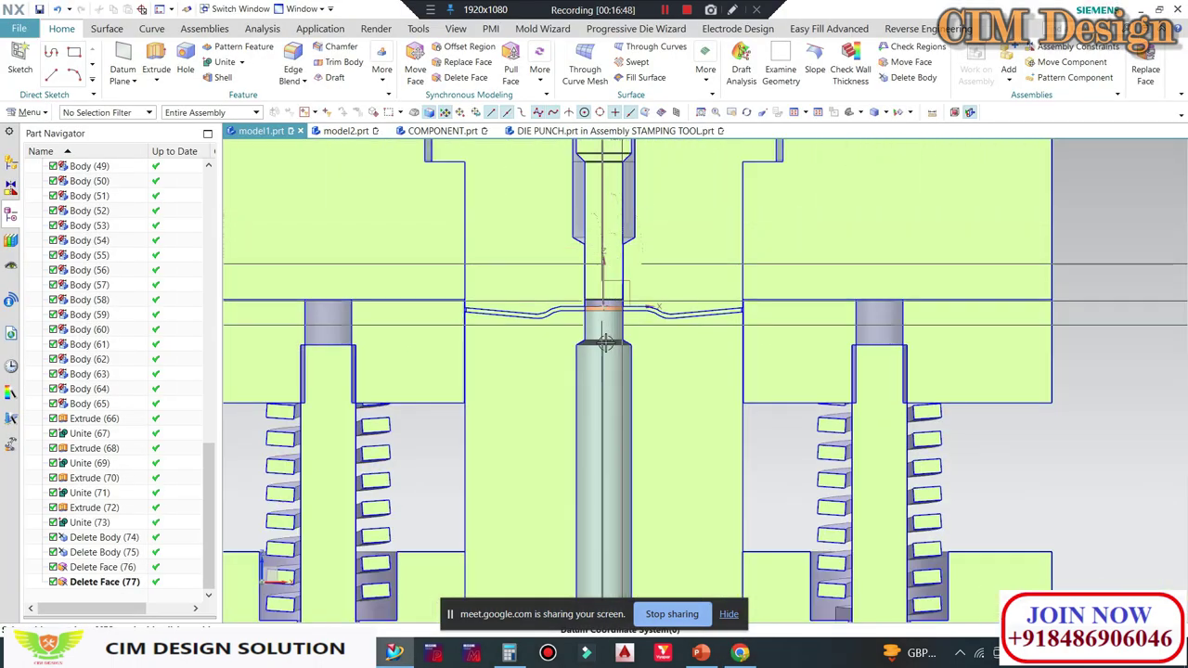
scroll(592, 309, up, 1)
scroll(592, 309, up, 2)
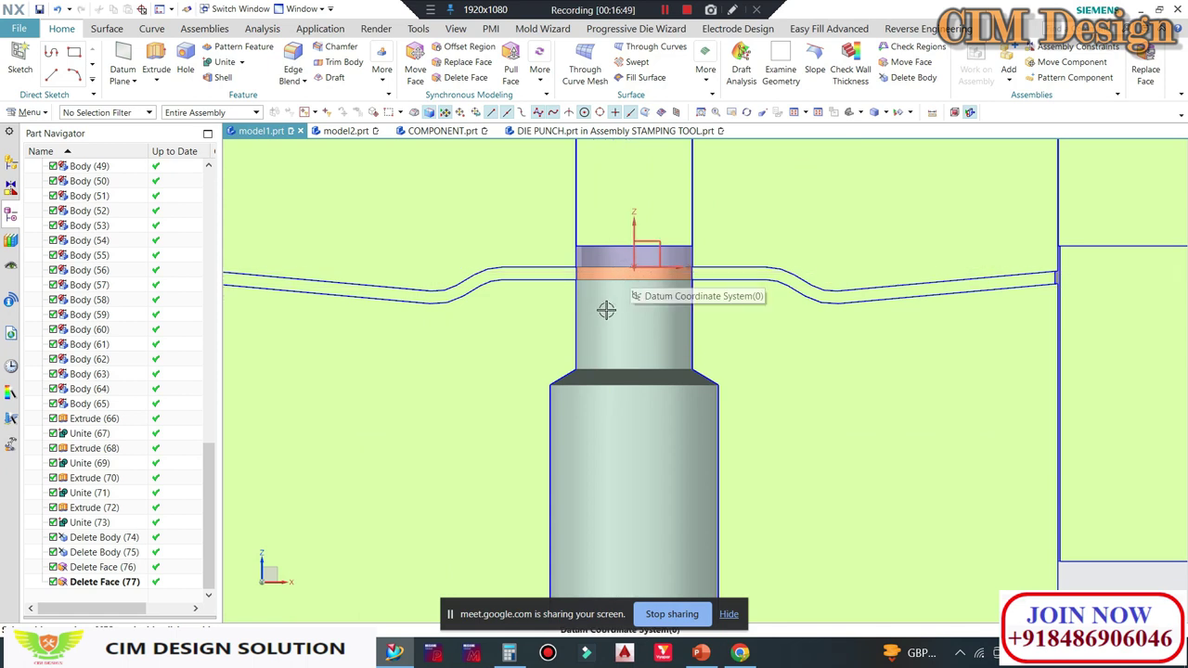
scroll(608, 316, down, 1)
scroll(620, 345, down, 1)
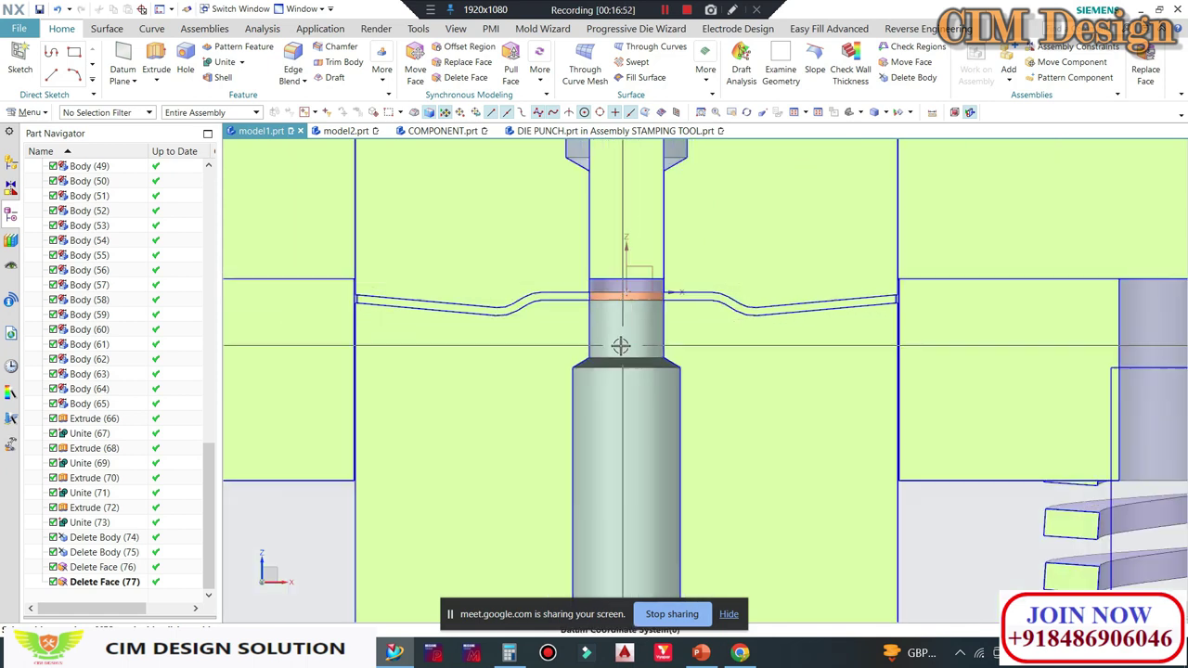
scroll(674, 260, up, 1)
scroll(640, 307, up, 1)
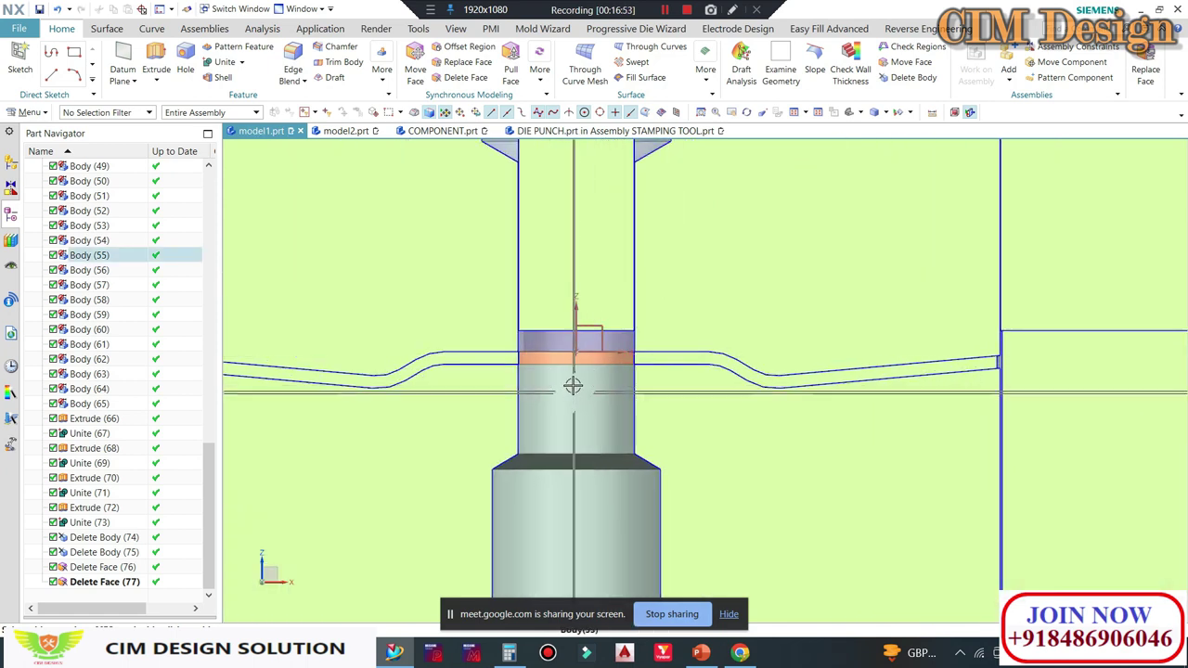
scroll(613, 353, down, 1)
scroll(641, 314, down, 1)
scroll(637, 343, down, 1)
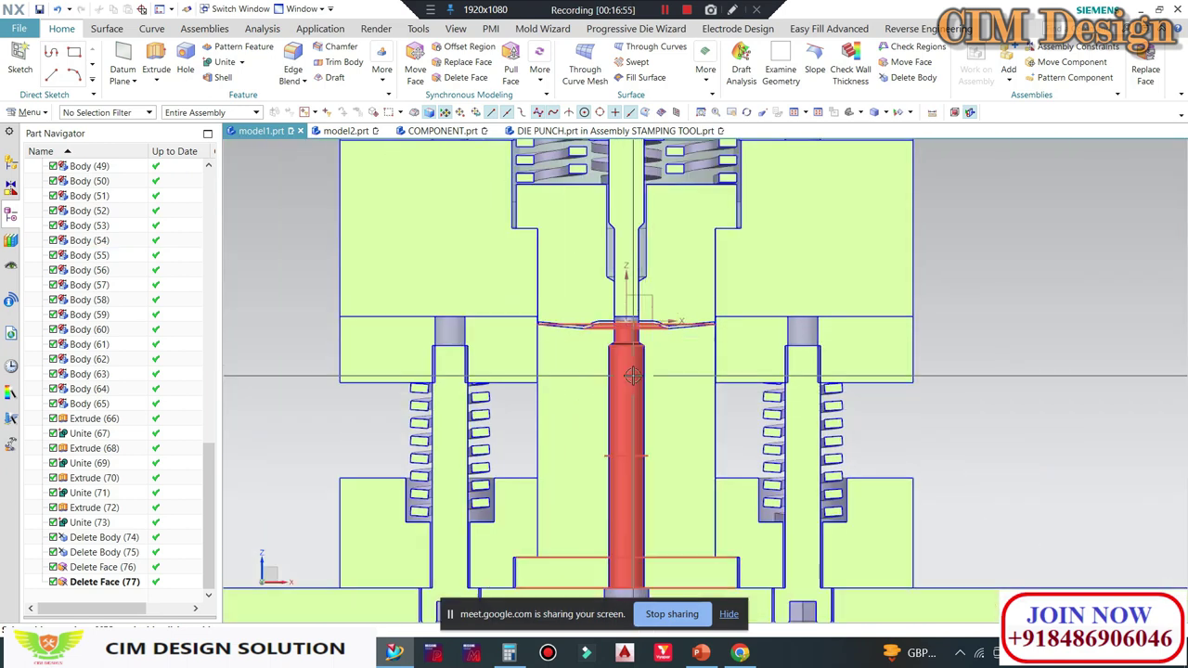
middle_drag(631, 374, 630, 278)
scroll(627, 272, up, 2)
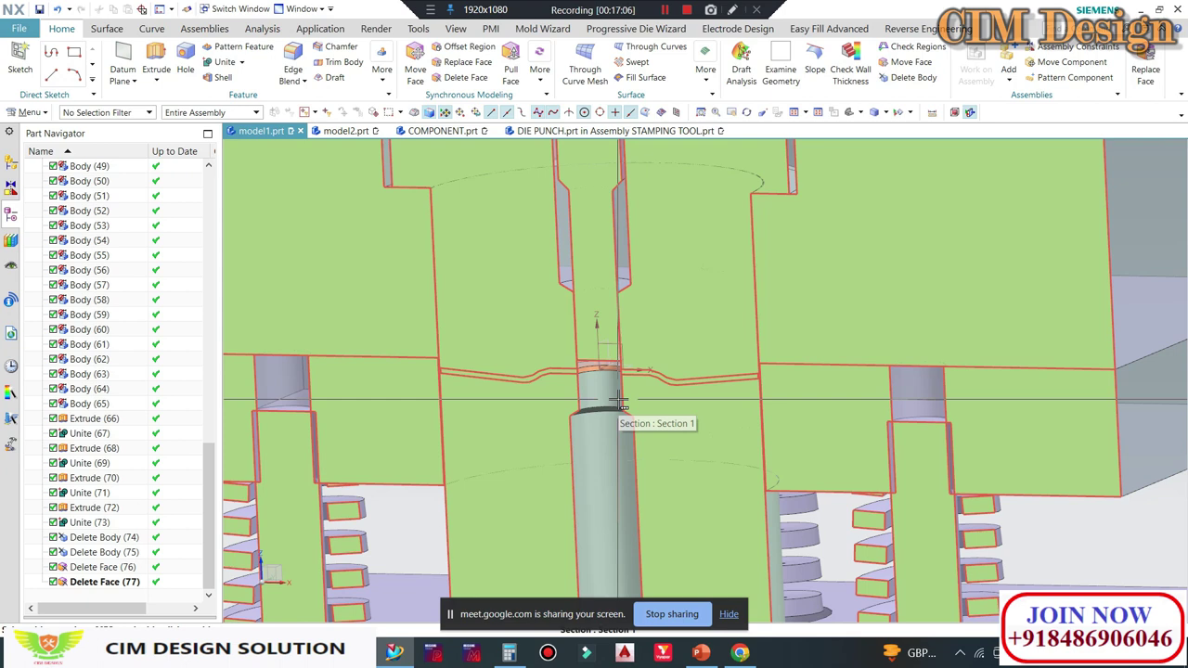
scroll(679, 377, down, 3)
scroll(711, 329, down, 3)
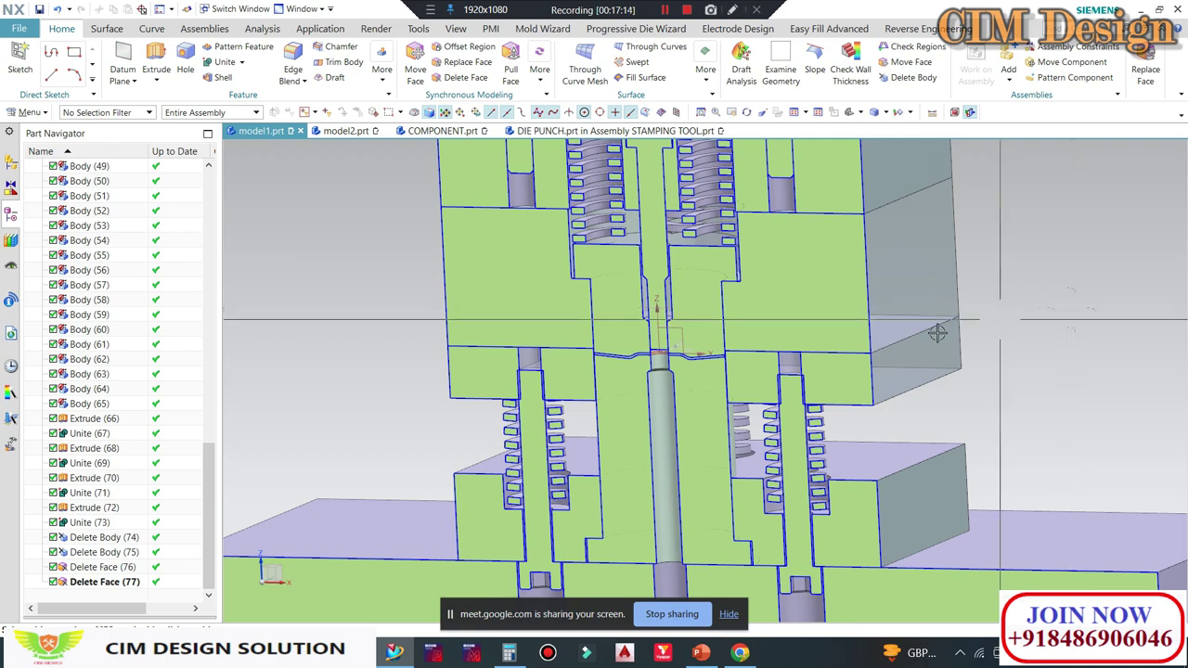
Step: Open DIE PUNCH.prt and zoom onto its stepped top face and central hole
click(594, 131)
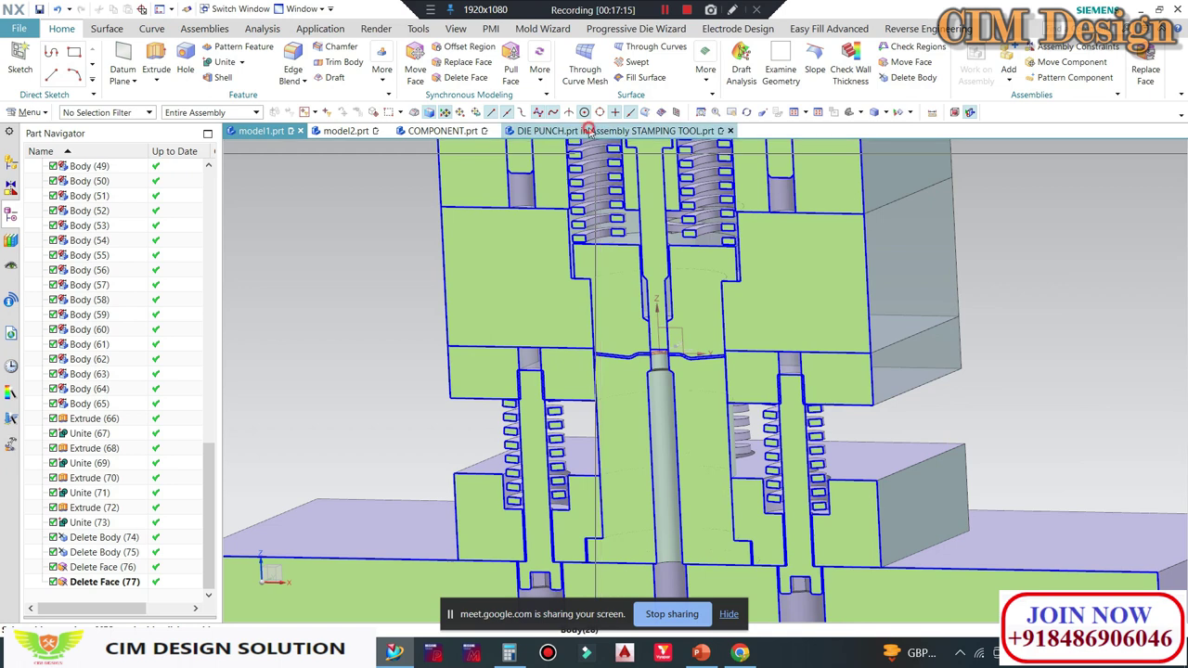
scroll(668, 236, up, 3)
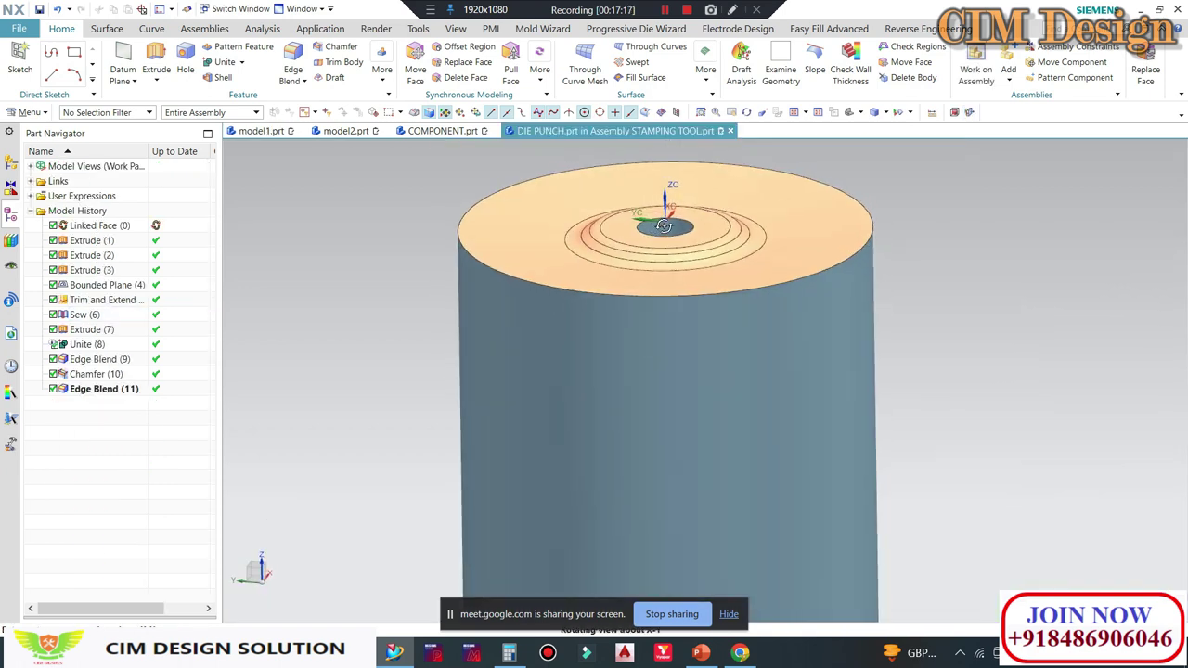
scroll(743, 218, down, 1)
scroll(778, 205, down, 1)
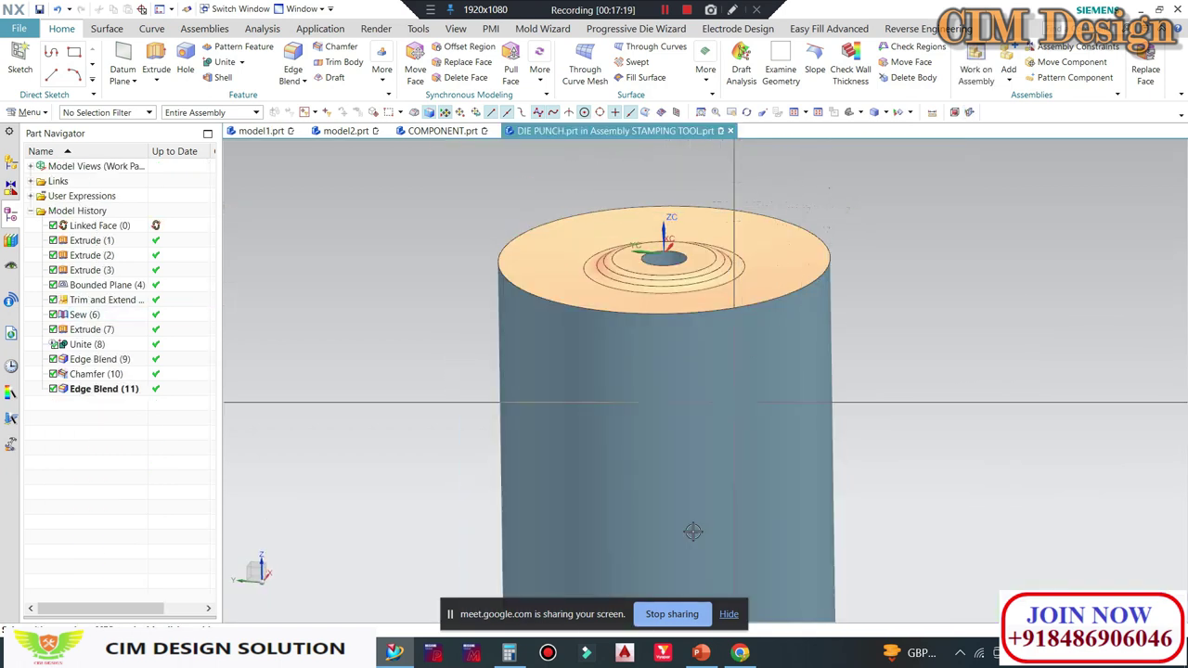
mouse_move(509, 653)
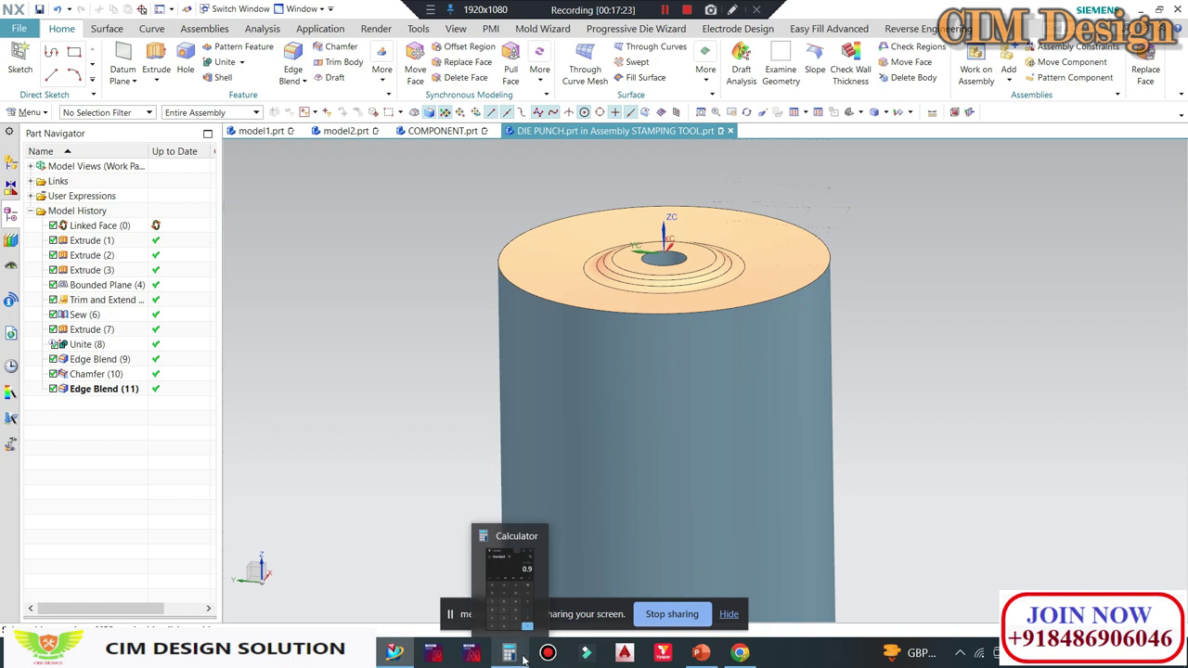
Step: Open Calculator, clear it, and compute 3 ÷ 100 = 0.03
click(523, 659)
mouse_move(430, 86)
mouse_down()
mouse_move(395, 155)
mouse_move(255, 161)
mouse_up()
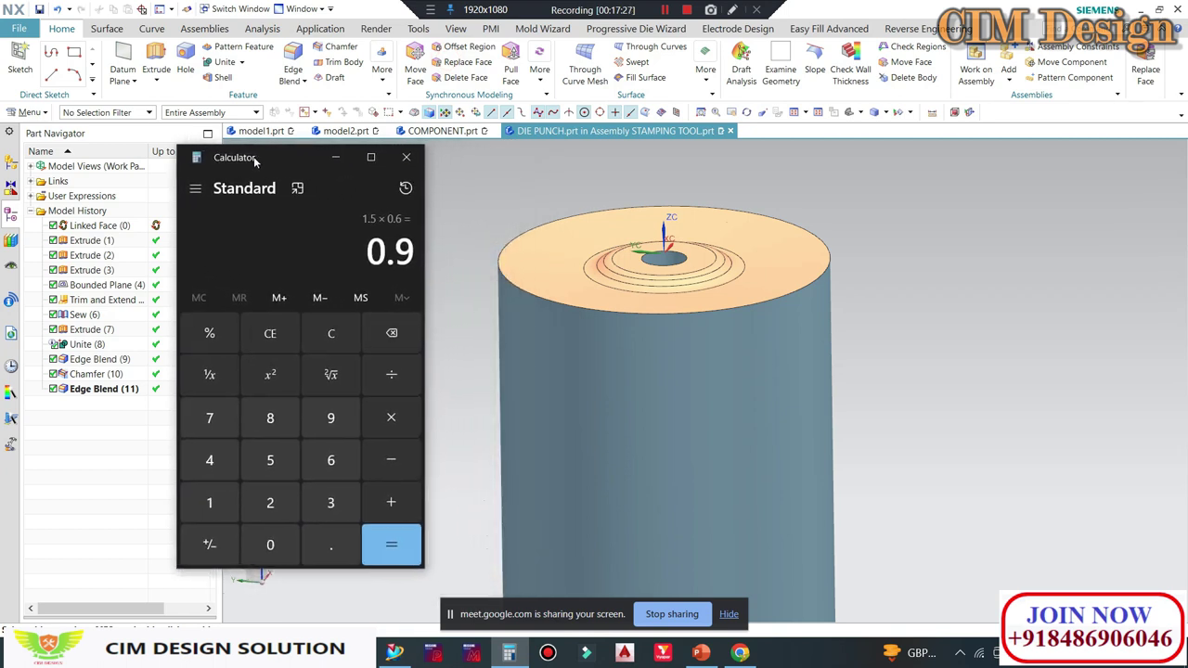
click(327, 336)
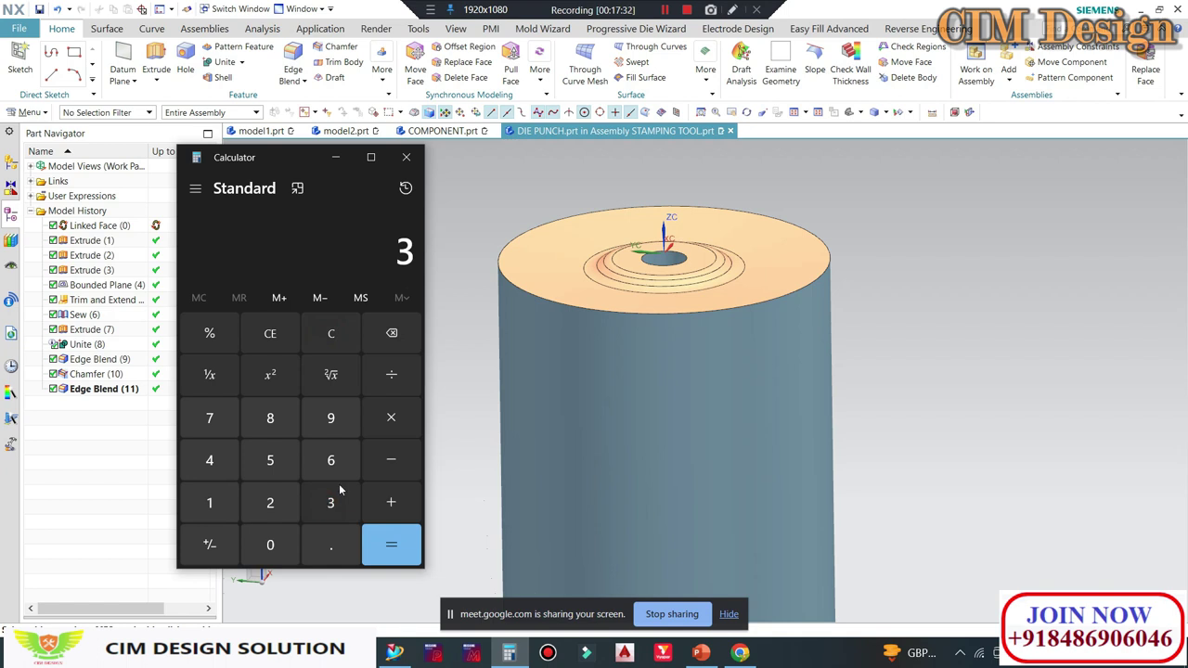
click(391, 375)
click(210, 503)
click(267, 548)
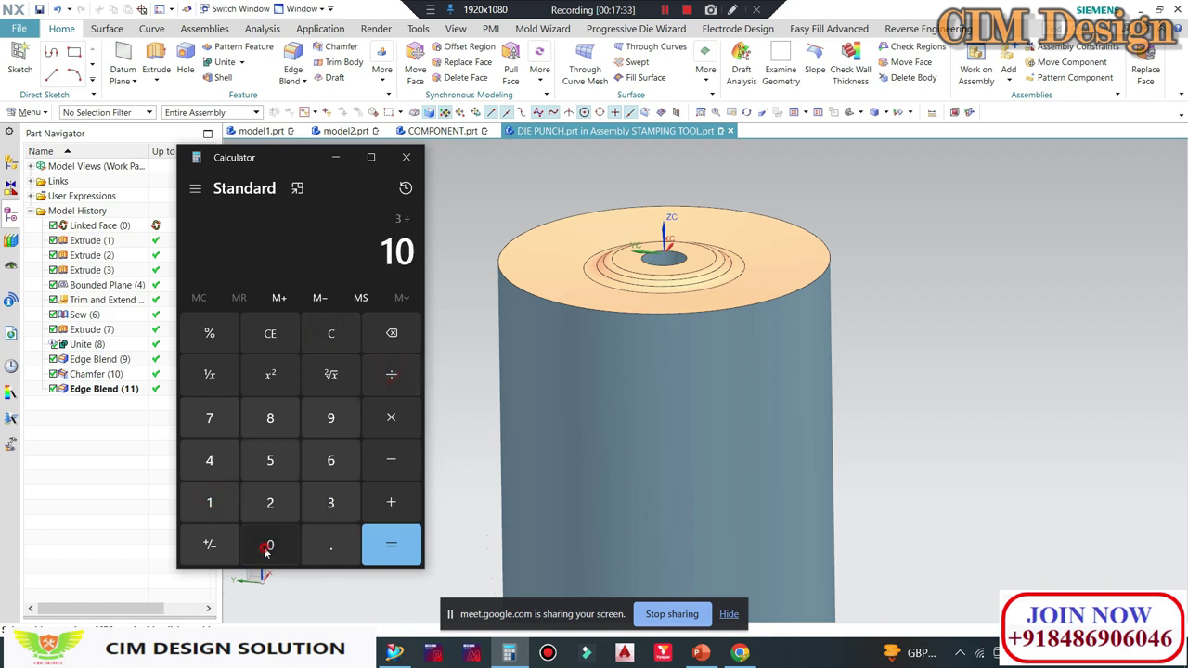
click(267, 548)
click(394, 547)
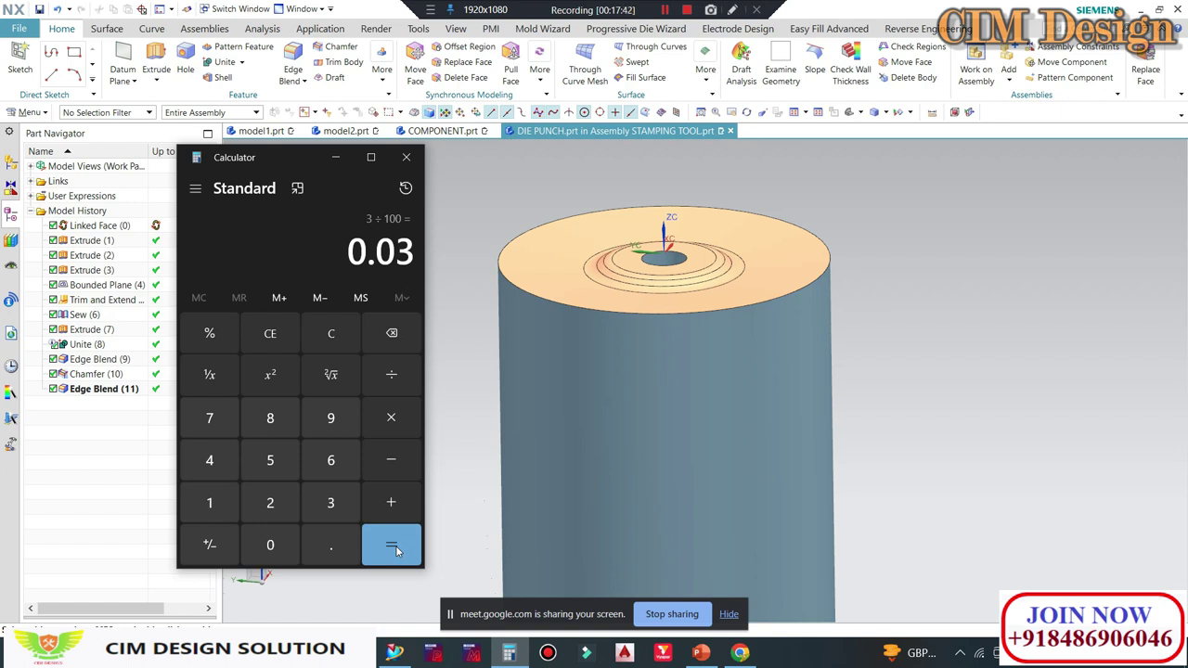
Step: Multiply 0.03 by 0.6 to get 0.018
click(395, 422)
click(270, 545)
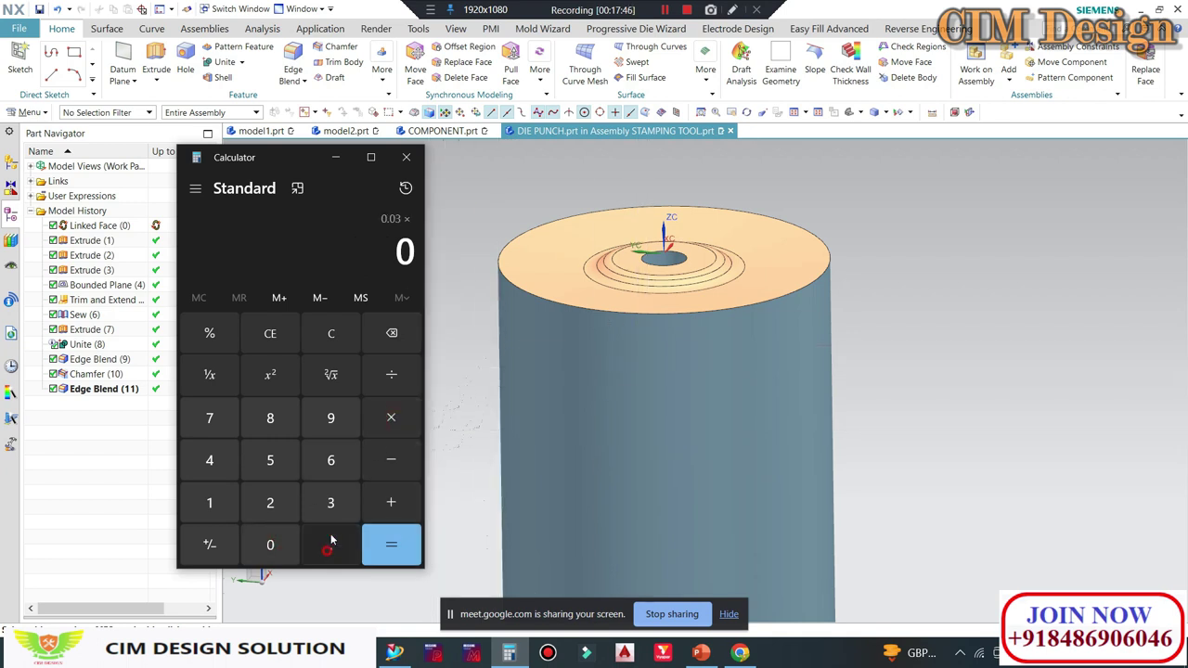
click(330, 544)
click(331, 461)
click(393, 547)
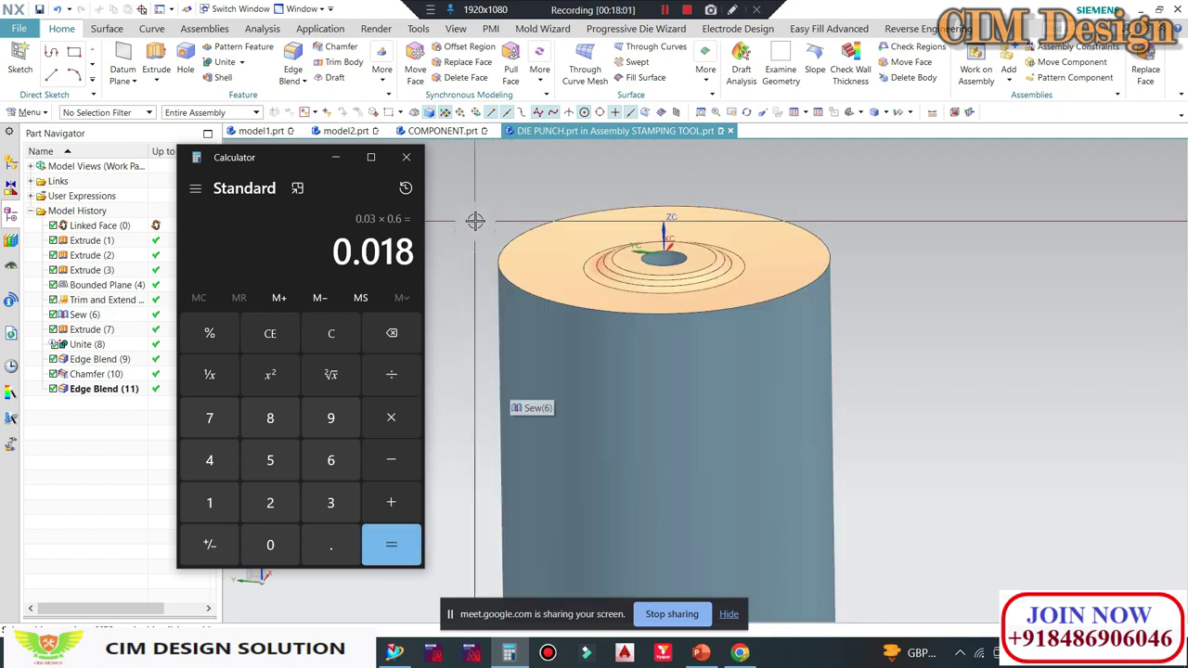
Step: Add 5.5 to get 5.518 and select the result for copying
click(383, 509)
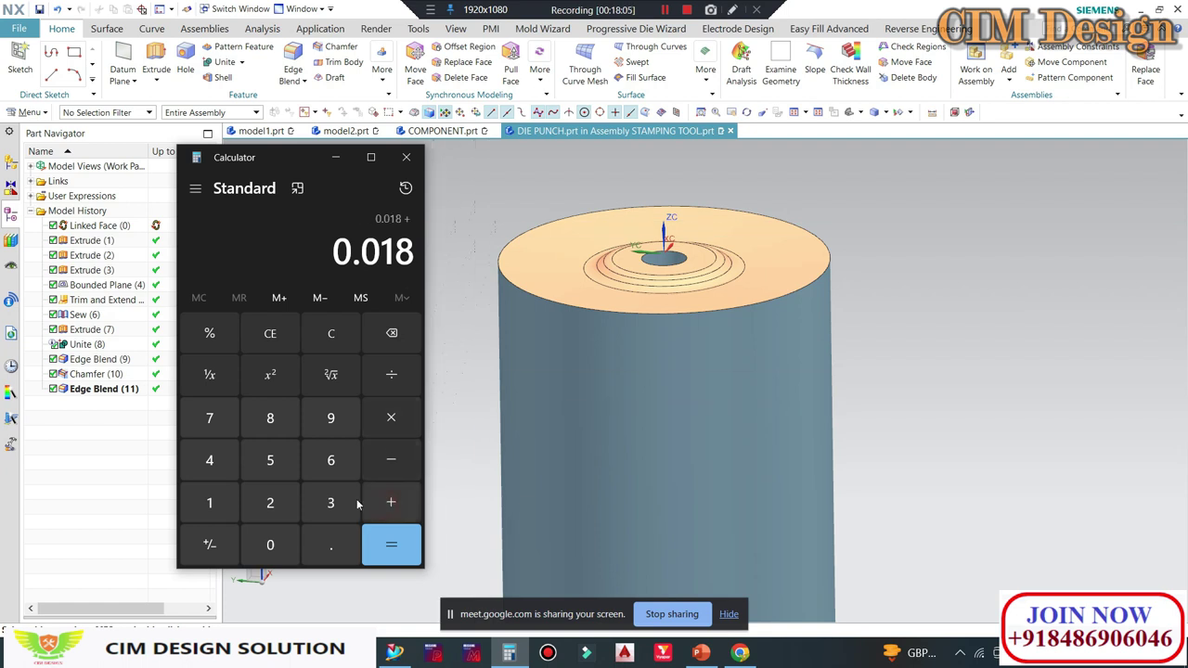
click(267, 461)
click(331, 545)
click(267, 461)
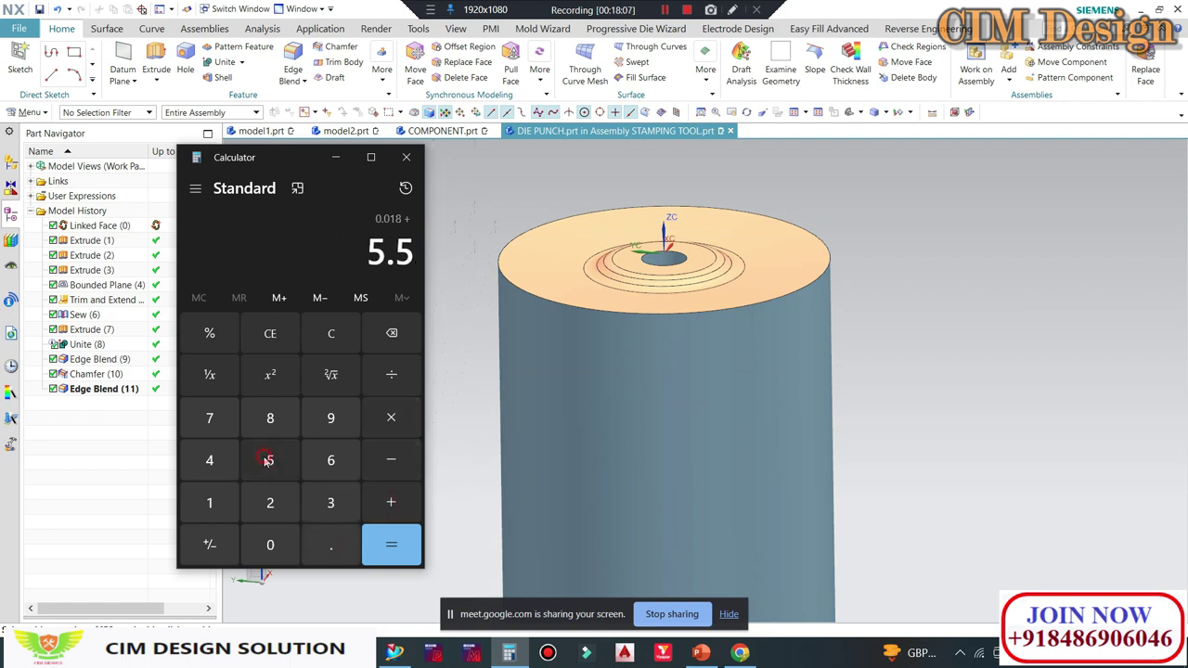
click(391, 544)
drag(336, 258, 409, 258)
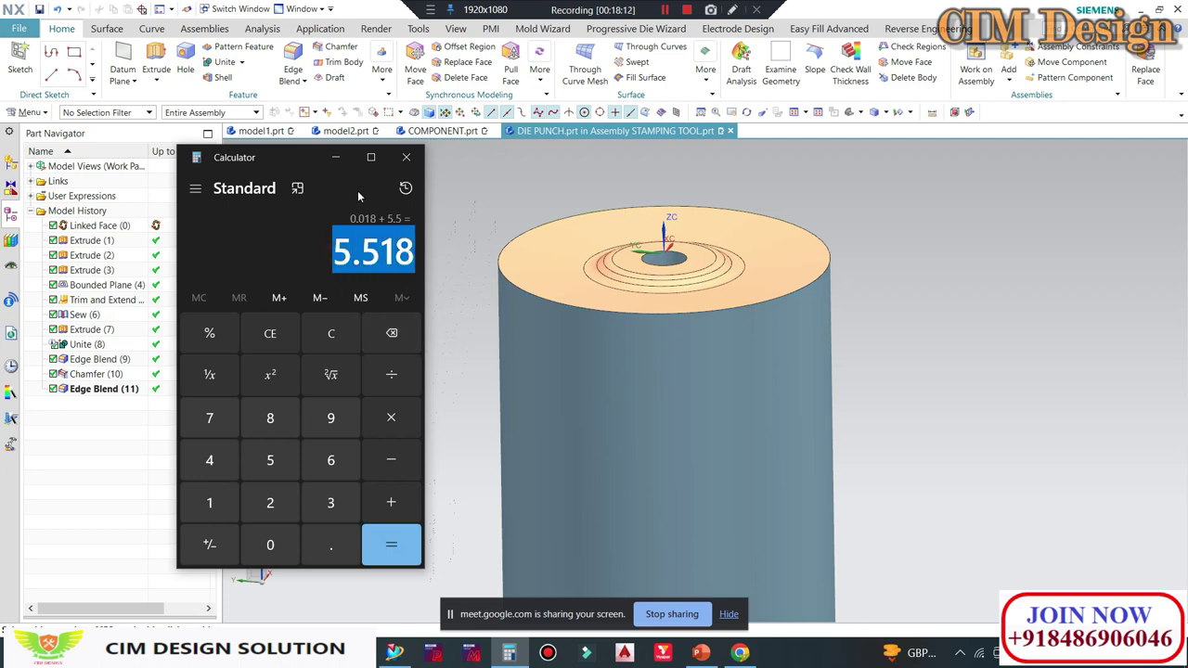
Step: Resize the punch's hole face to a 5.518 mm diameter, creating Resize Face (12)
click(336, 161)
click(539, 70)
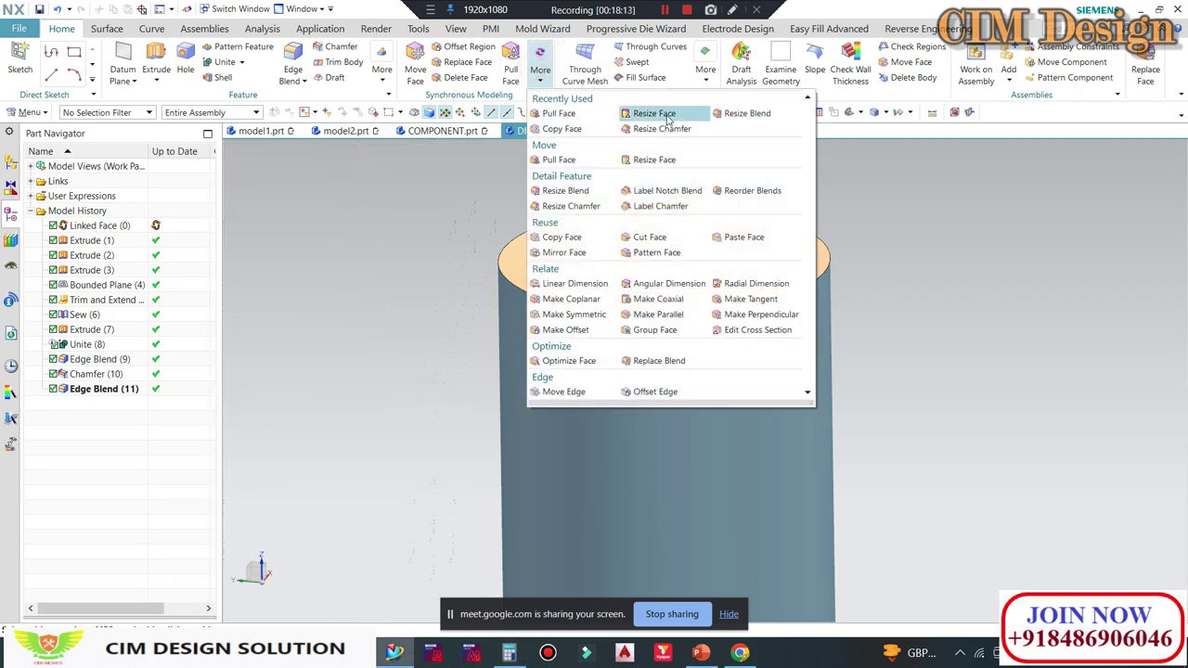
scroll(669, 252, up, 3)
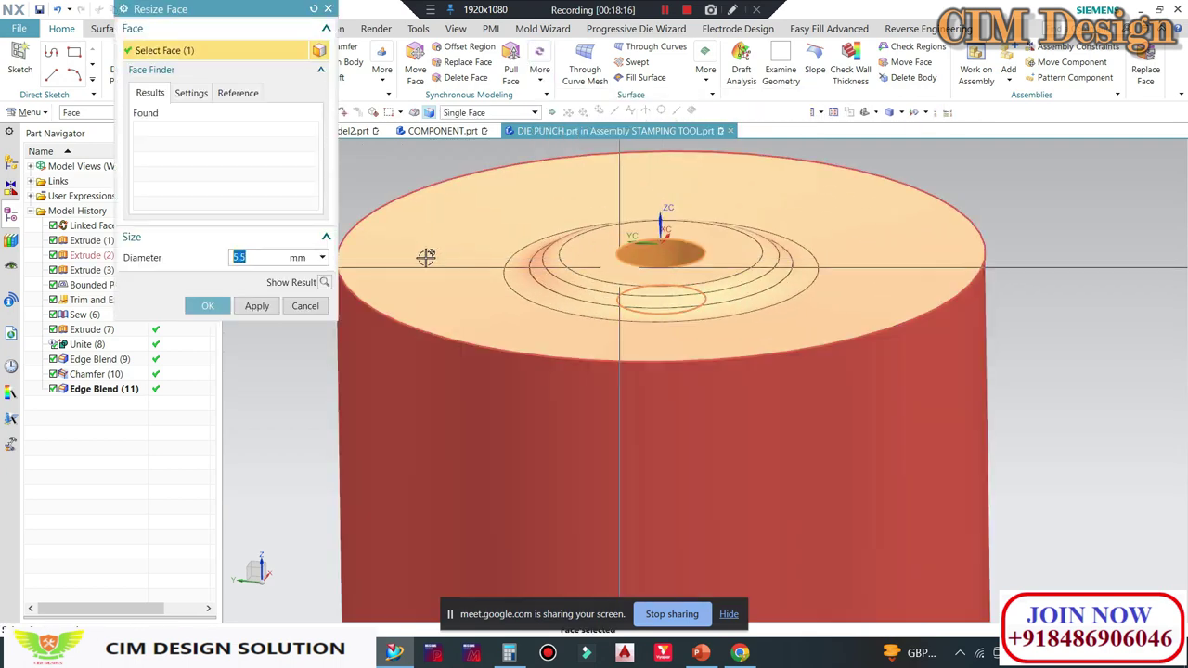
text(5.518)
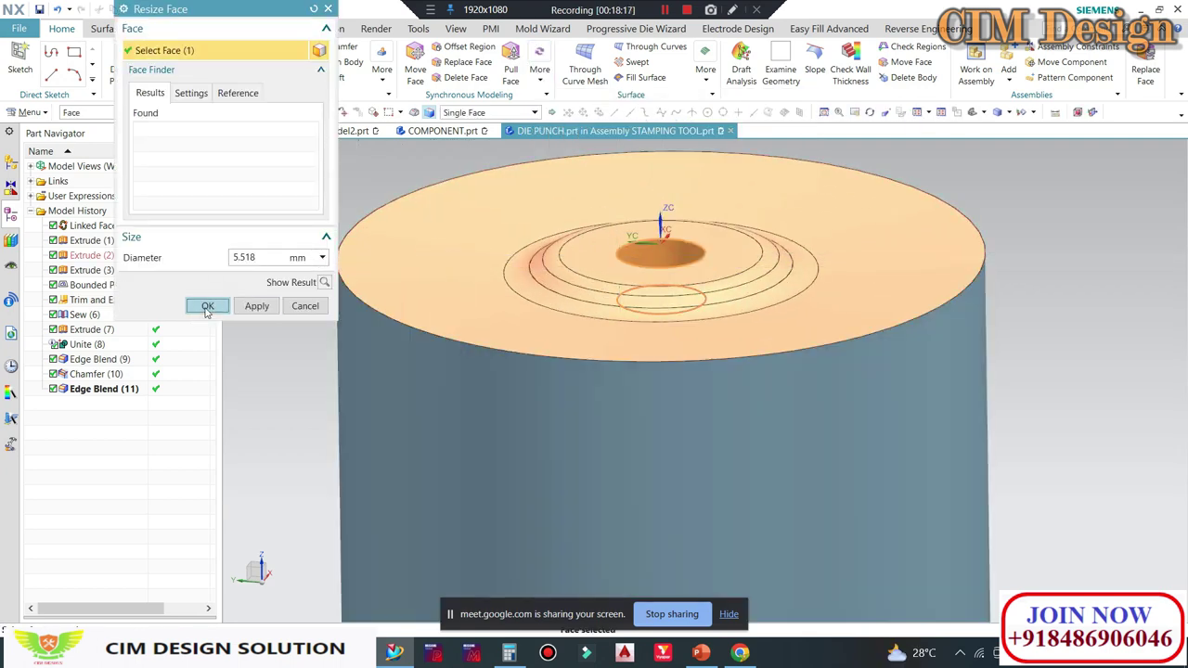
click(208, 306)
scroll(650, 279, down, 3)
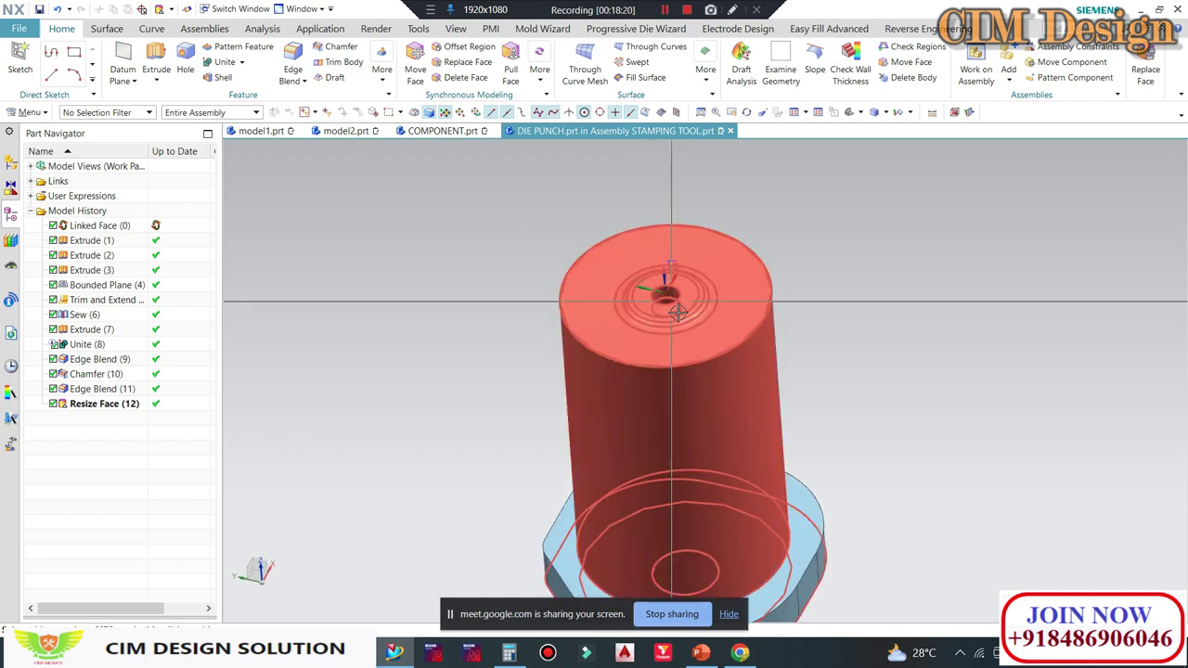
scroll(964, 265, up, 4)
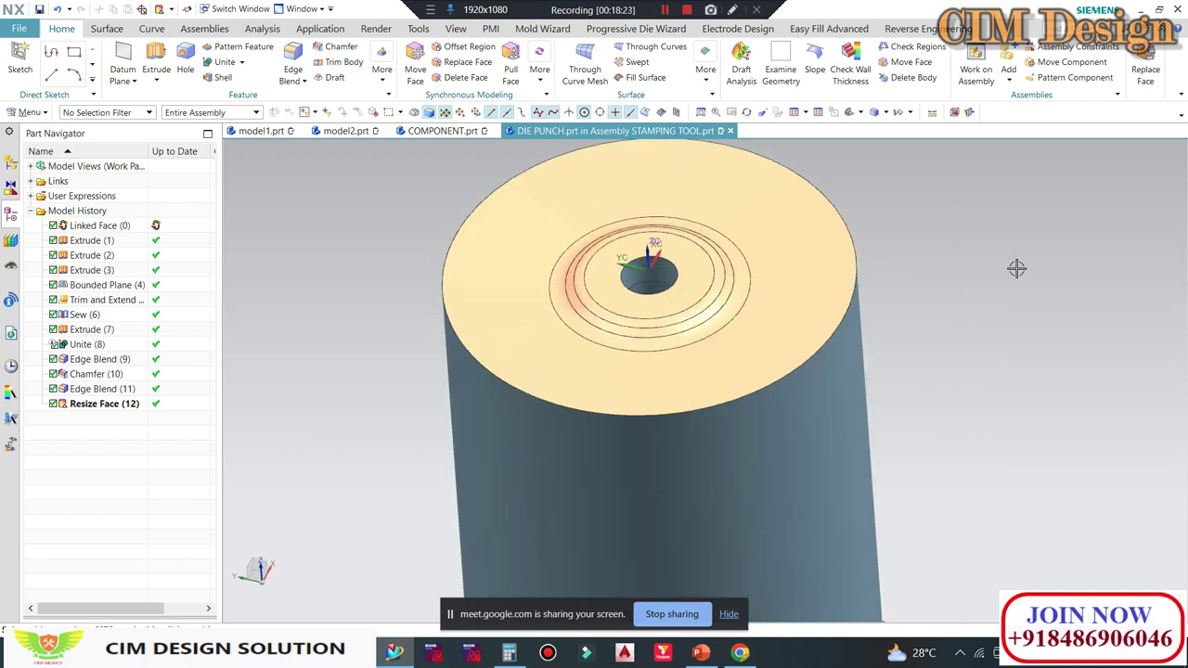
scroll(645, 255, down, 2)
scroll(645, 253, down, 1)
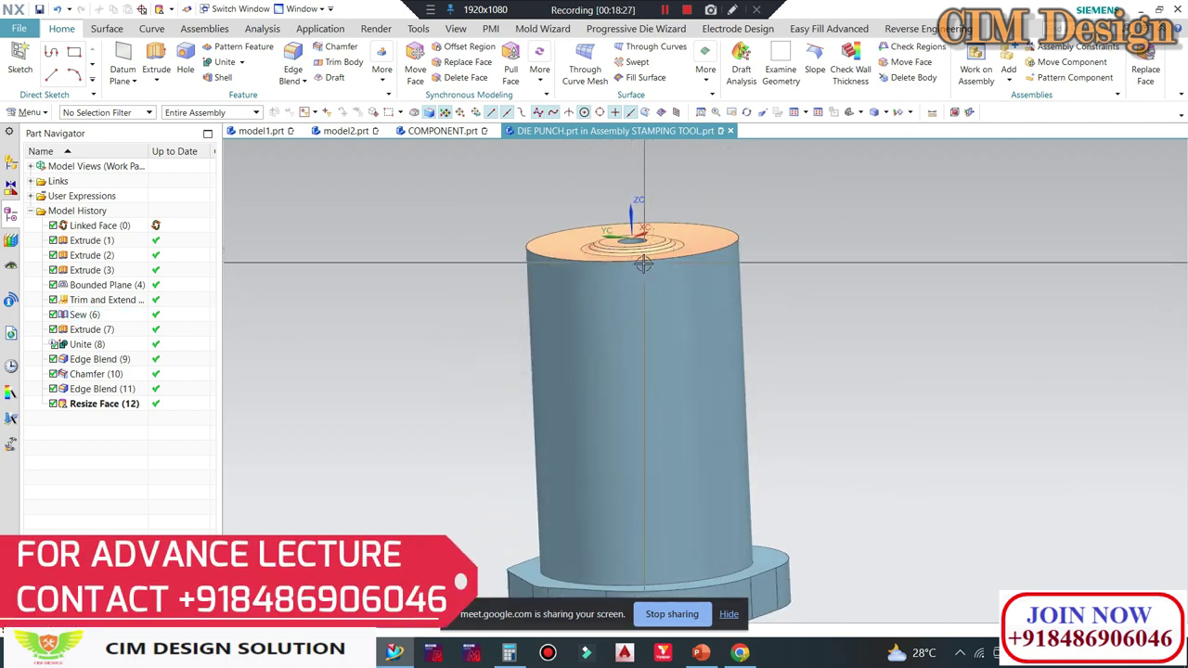
mouse_move(645, 257)
middle_down()
mouse_move(915, 270)
mouse_move(907, 250)
mouse_move(814, 268)
middle_up()
scroll(663, 287, up, 2)
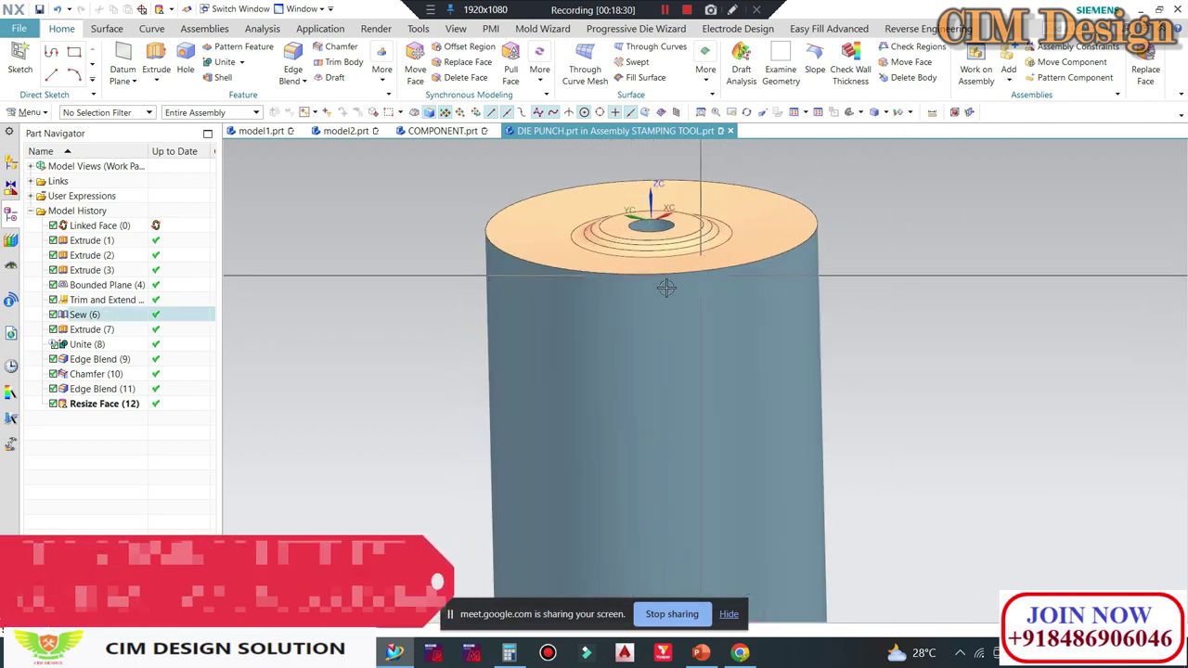
scroll(663, 286, down, 1)
scroll(543, 231, down, 2)
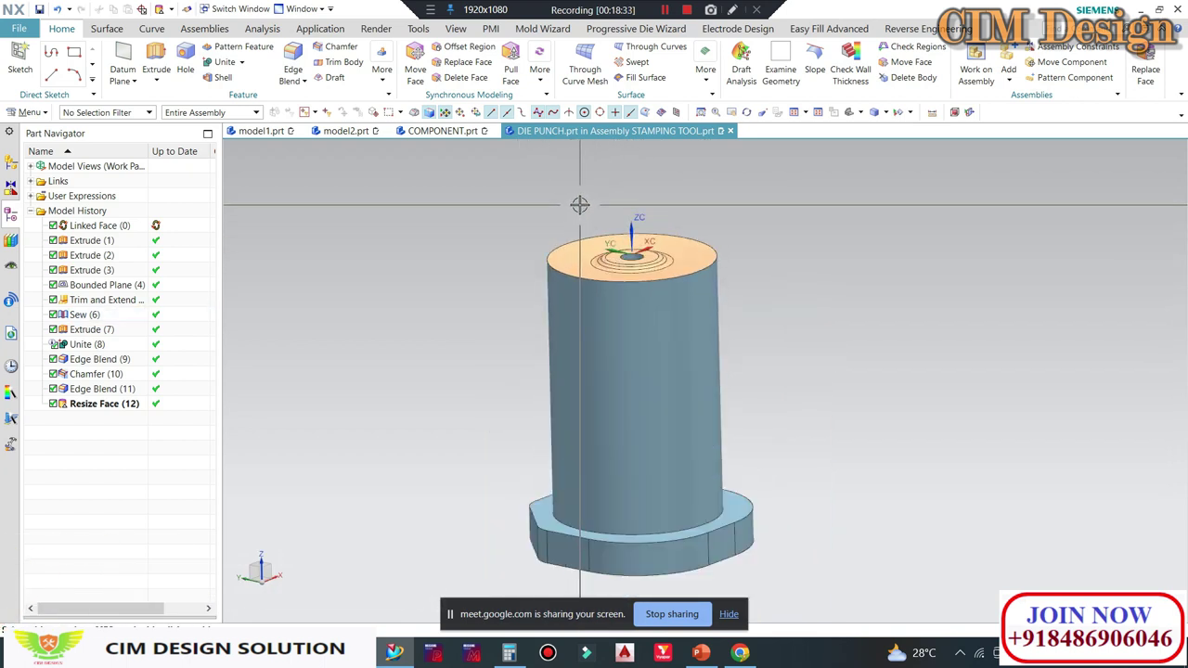
scroll(617, 262, down, 2)
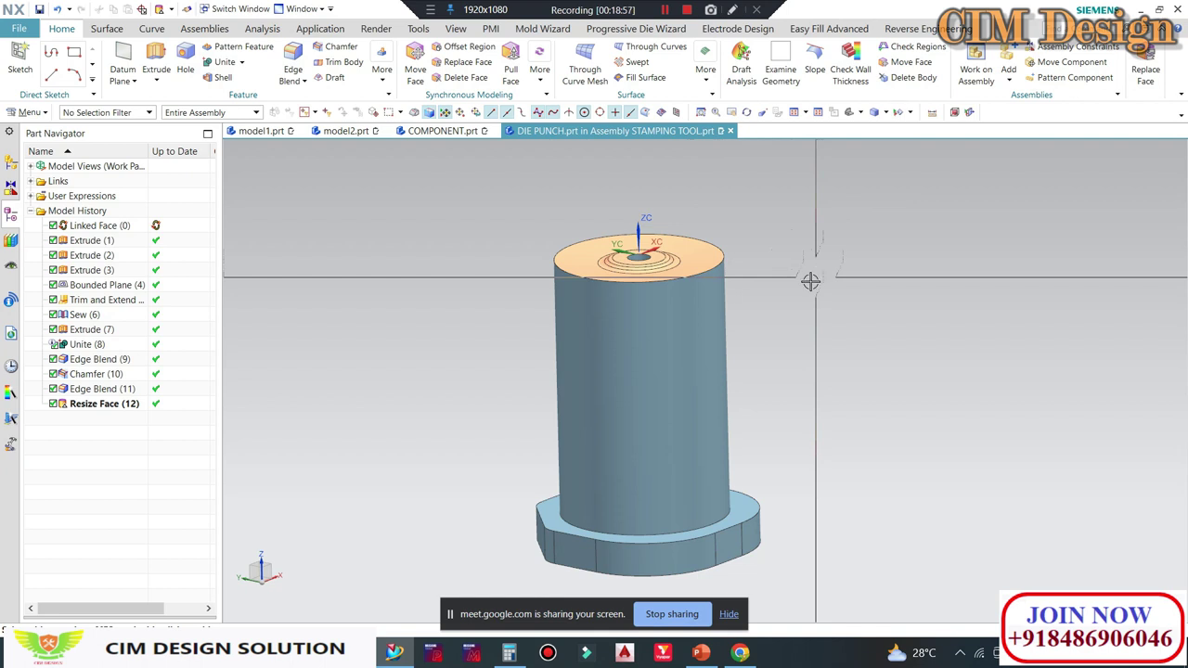
scroll(645, 251, up, 2)
scroll(650, 249, up, 2)
scroll(664, 247, down, 3)
scroll(671, 246, down, 2)
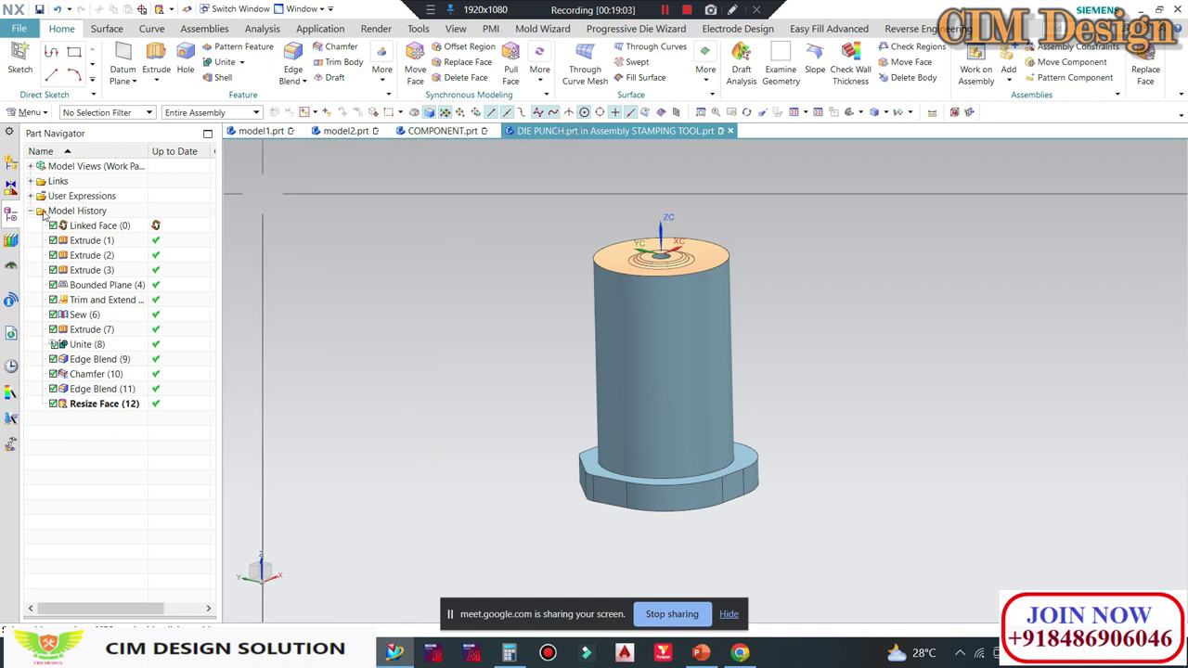
Step: Make STAMPING TOOL the work part from the Assembly Navigator and clear the selection
click(12, 164)
double_click(102, 181)
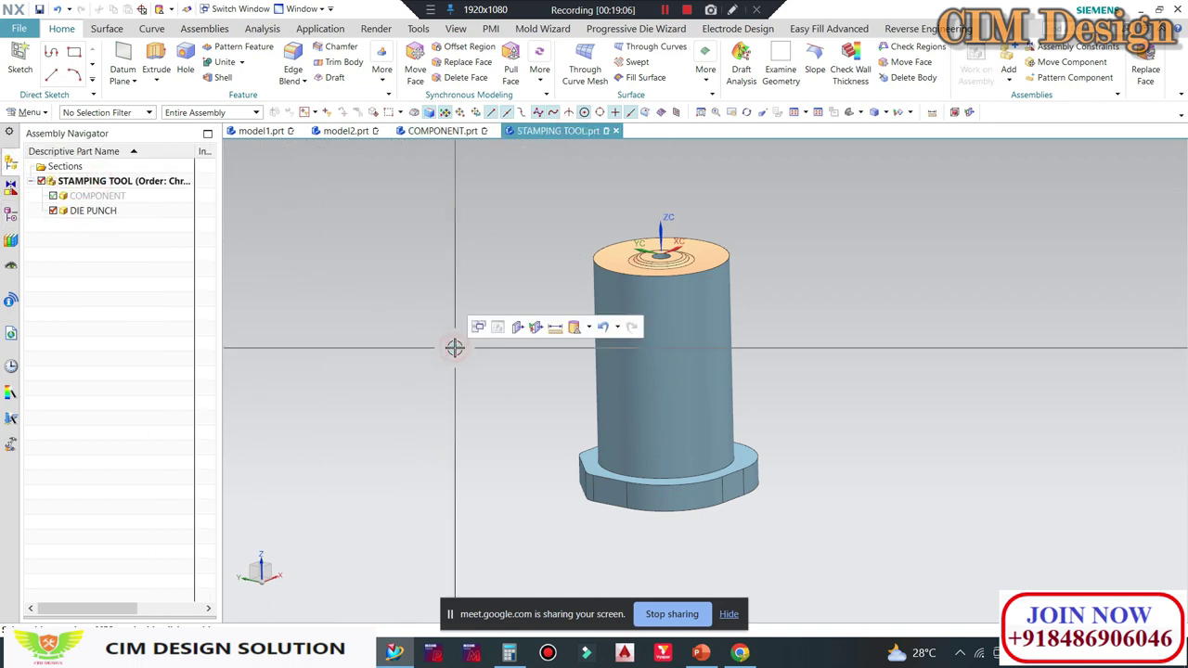
key(Escape)
scroll(498, 326, down, 2)
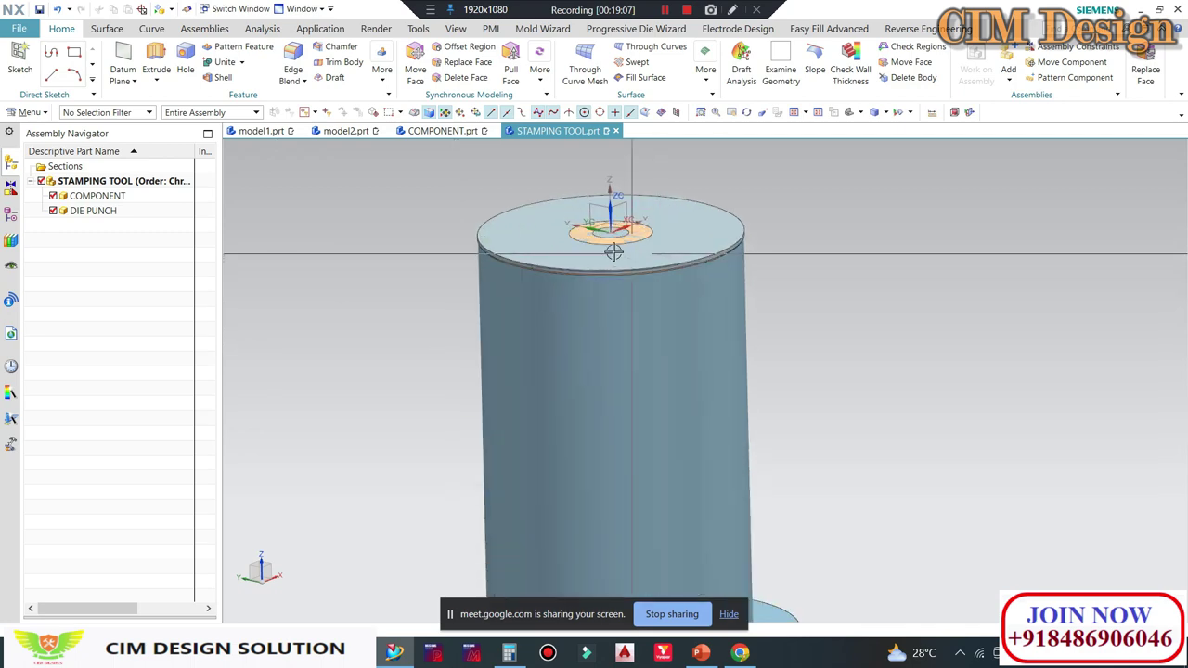
scroll(384, 244, down, 2)
scroll(536, 215, down, 2)
scroll(556, 214, down, 2)
scroll(556, 213, up, 3)
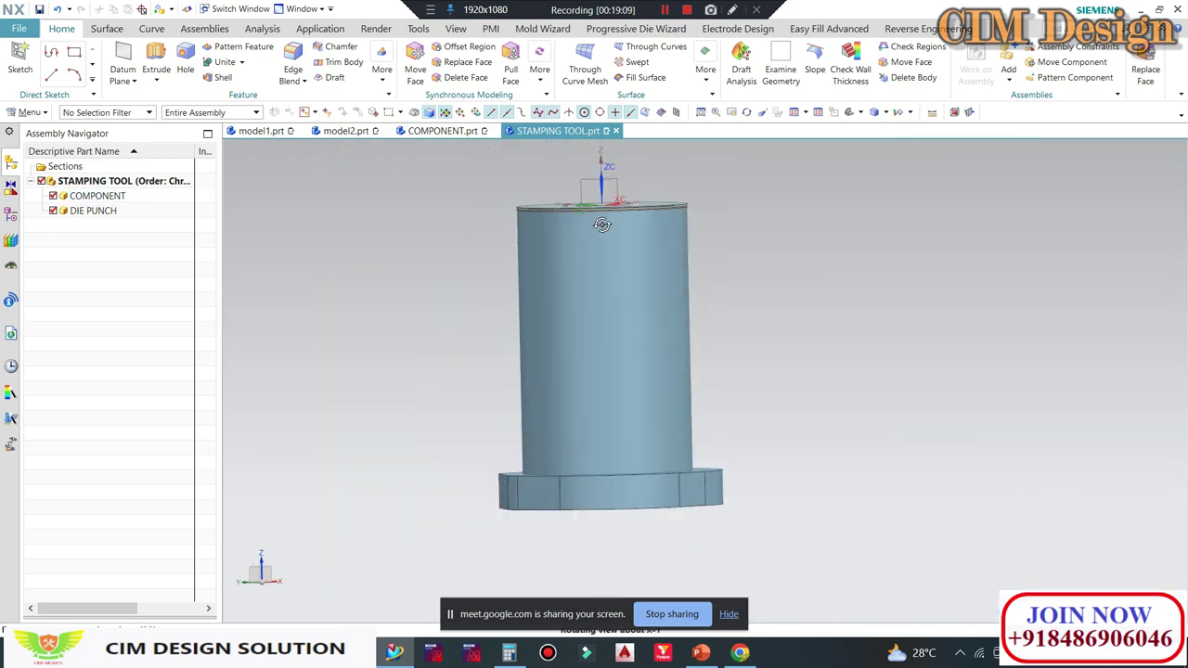
Step: Tilt and zoom the view so the punch's top face shows
middle_drag(556, 213, 529, 200)
scroll(529, 200, down, 2)
scroll(525, 197, down, 2)
scroll(526, 198, up, 3)
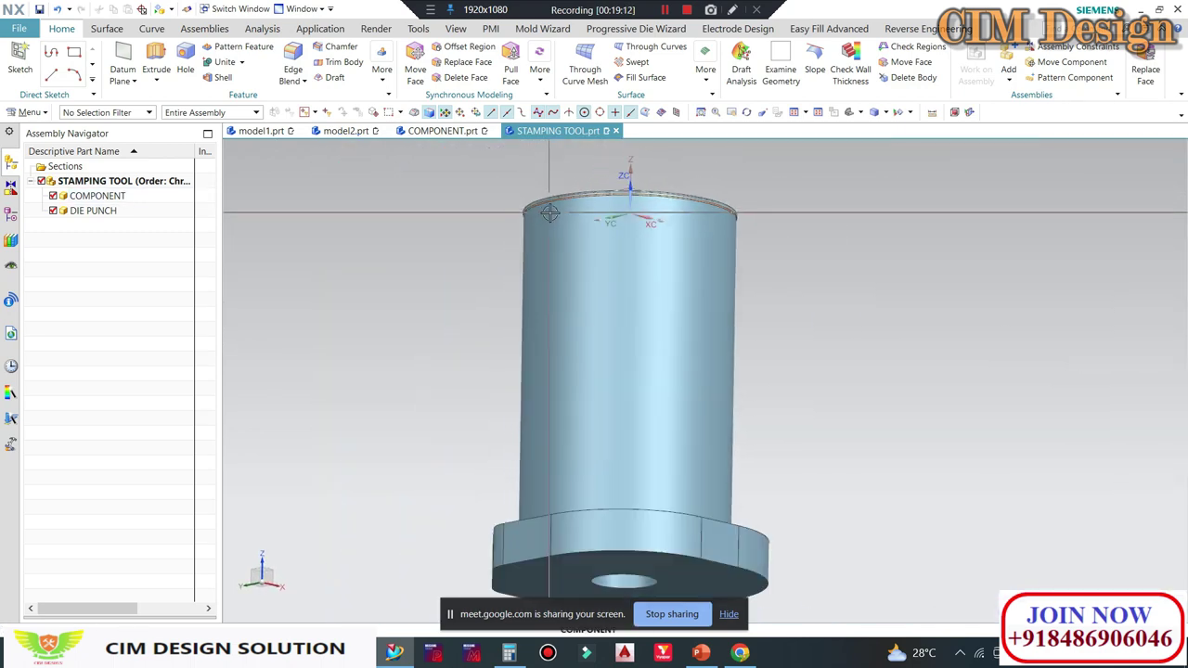
middle_drag(458, 307, 496, 331)
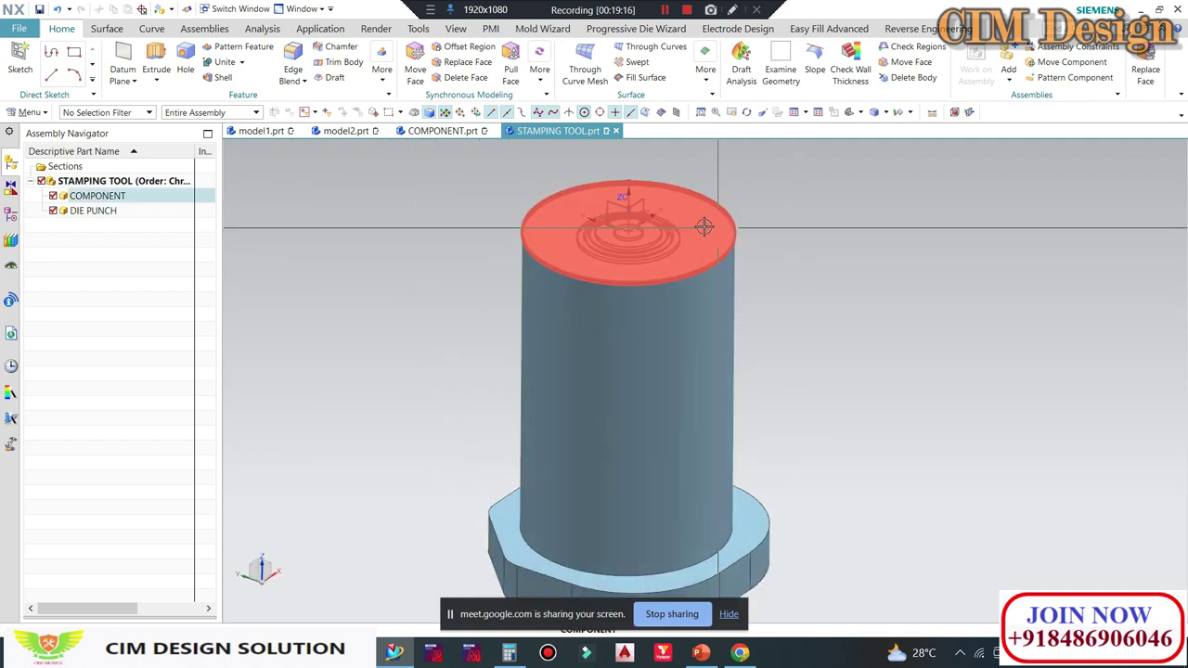
scroll(706, 225, up, 1)
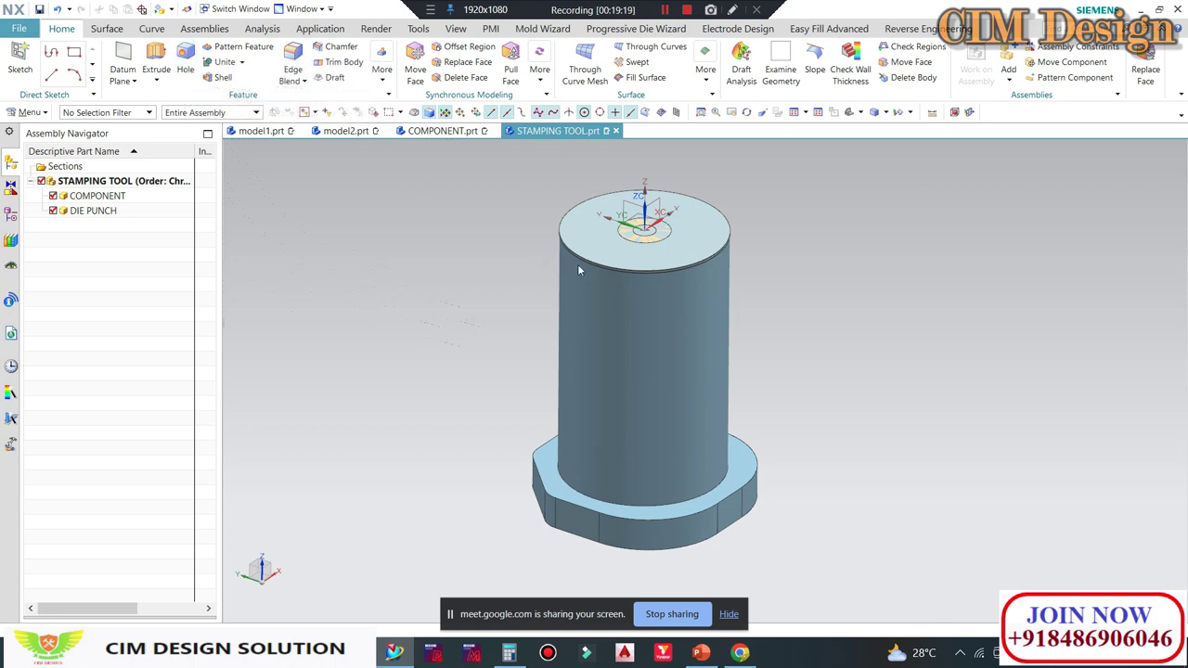
scroll(571, 287, down, 1)
Step: Look over the model1 die section for reference
click(260, 131)
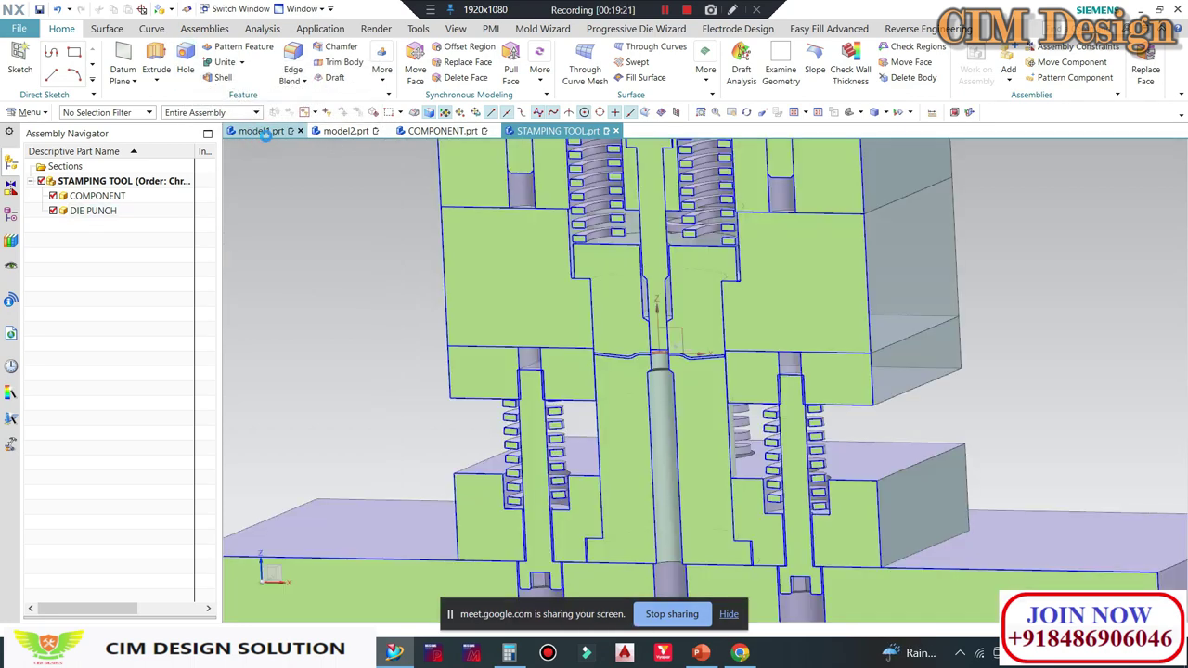
scroll(719, 381, up, 2)
scroll(718, 380, up, 1)
scroll(719, 381, down, 1)
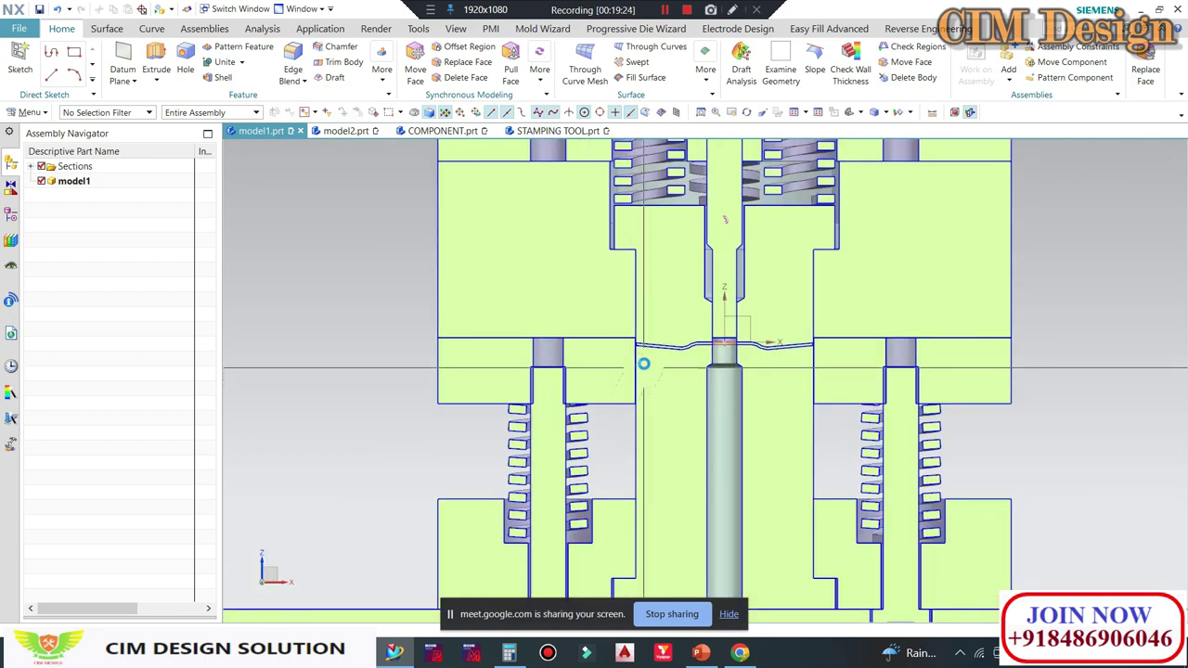
scroll(641, 361, down, 2)
scroll(621, 326, down, 2)
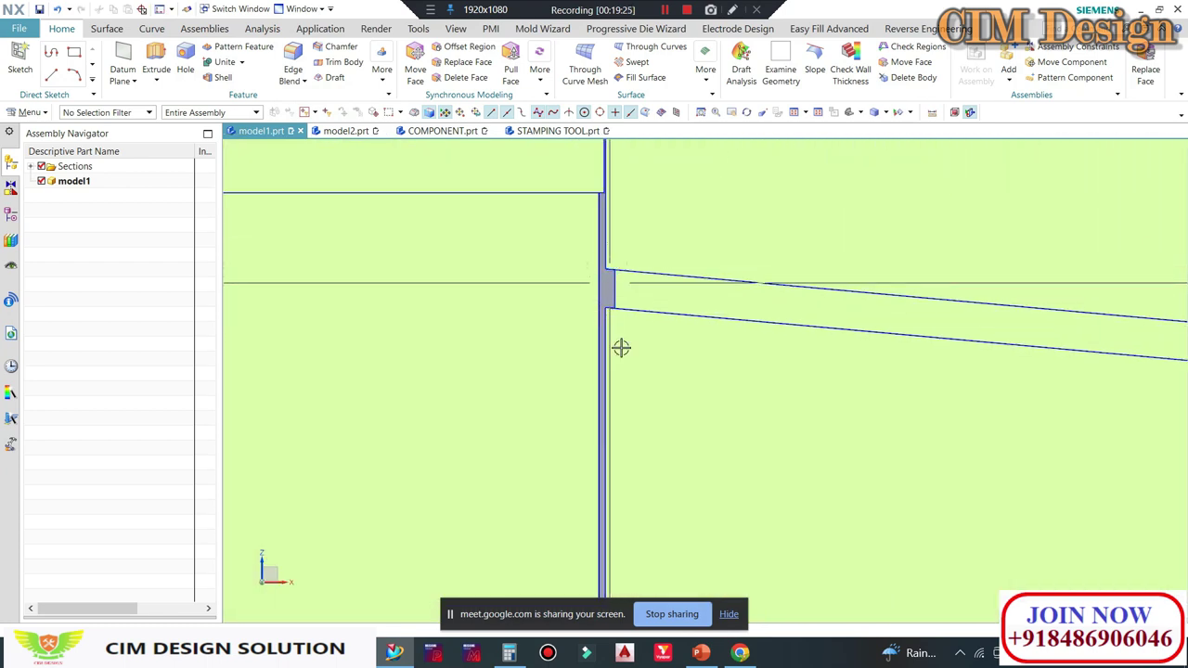
scroll(621, 346, up, 2)
scroll(617, 334, down, 1)
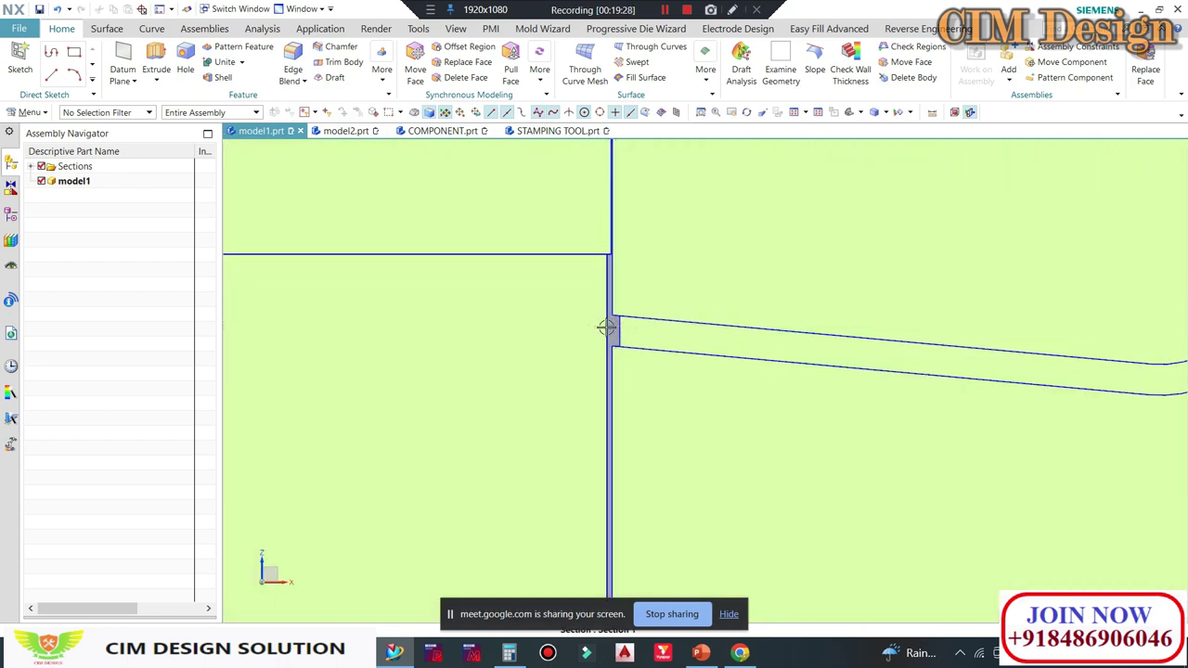
Step: Back in STAMPING TOOL.prt, measure the punch face's Geometric Properties, showing a 20 mm minimum radius
click(557, 131)
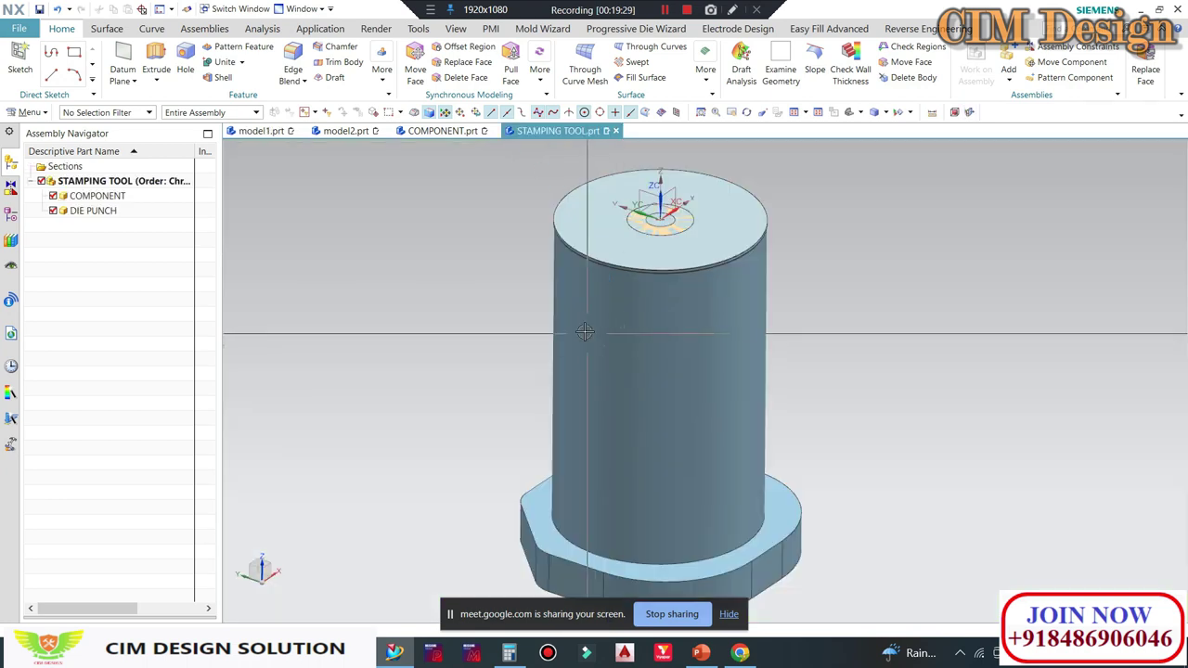
scroll(562, 240, down, 2)
scroll(562, 239, down, 2)
scroll(562, 239, down, 2)
key(ctrl+shift+g)
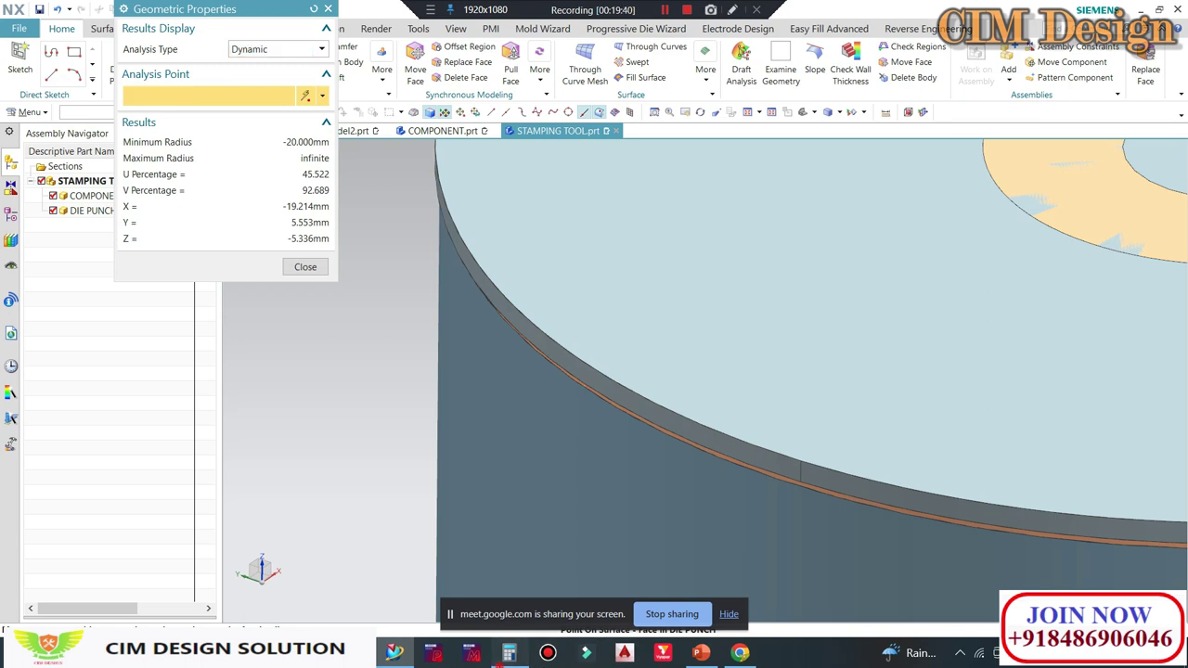
Step: Compute 20.037 × 2 = 40.074 in Calculator, then minimize it and close Geometric Properties
click(509, 653)
drag(204, 239, 450, 167)
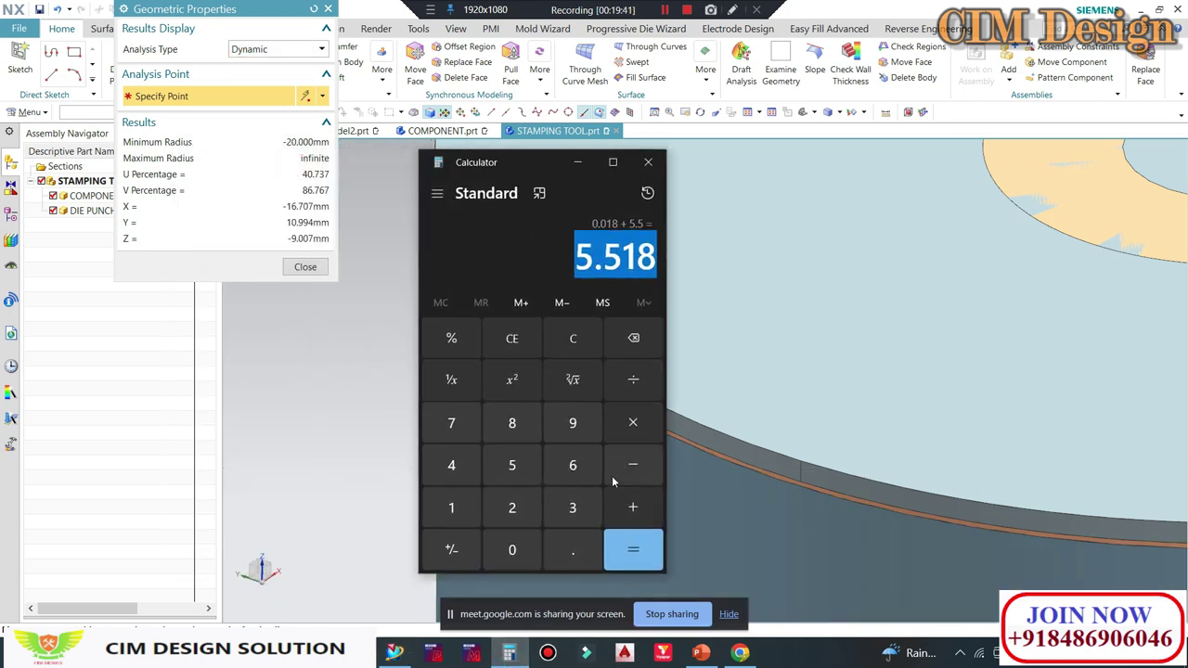
click(522, 512)
click(552, 553)
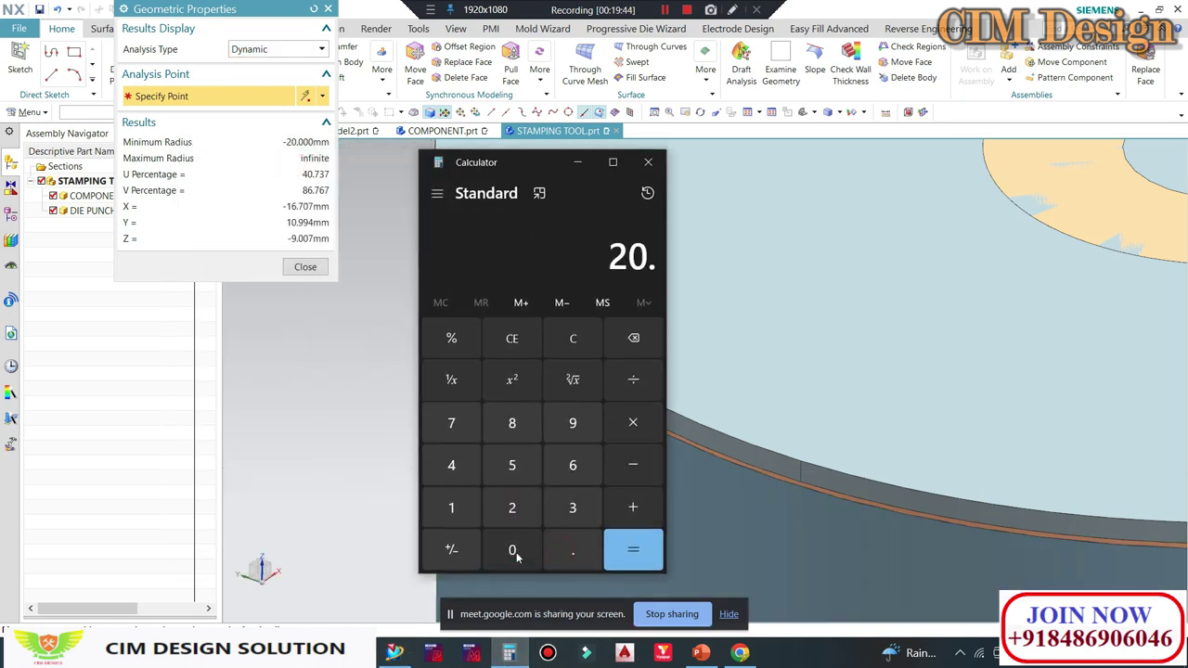
click(511, 550)
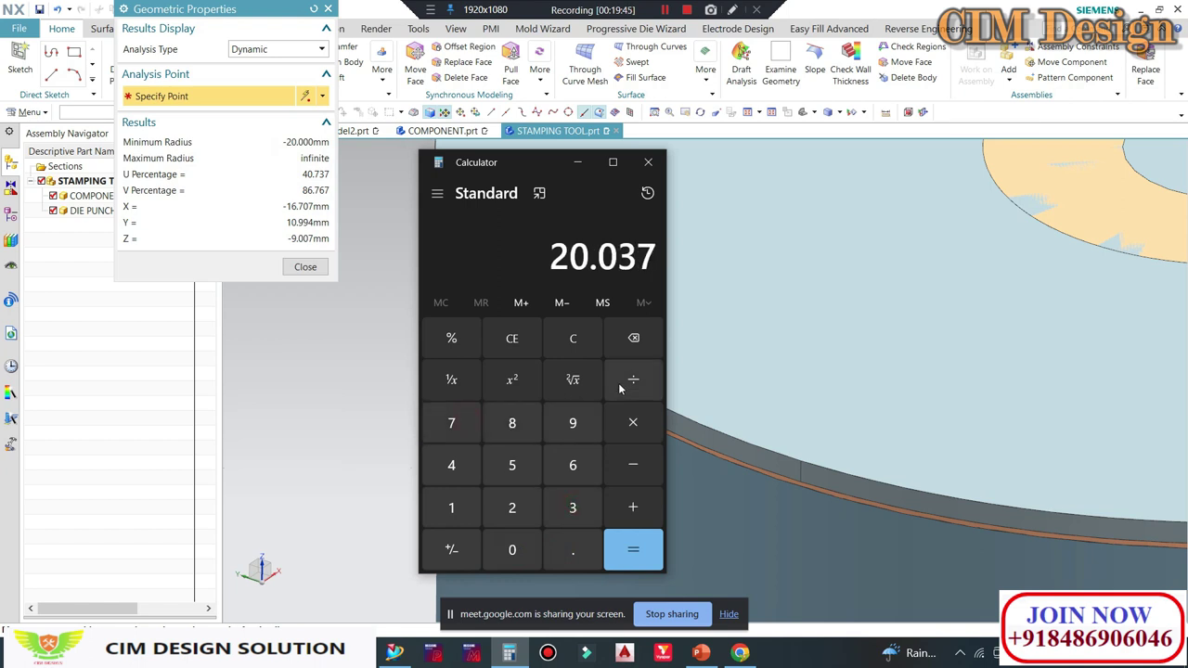
click(509, 519)
click(633, 550)
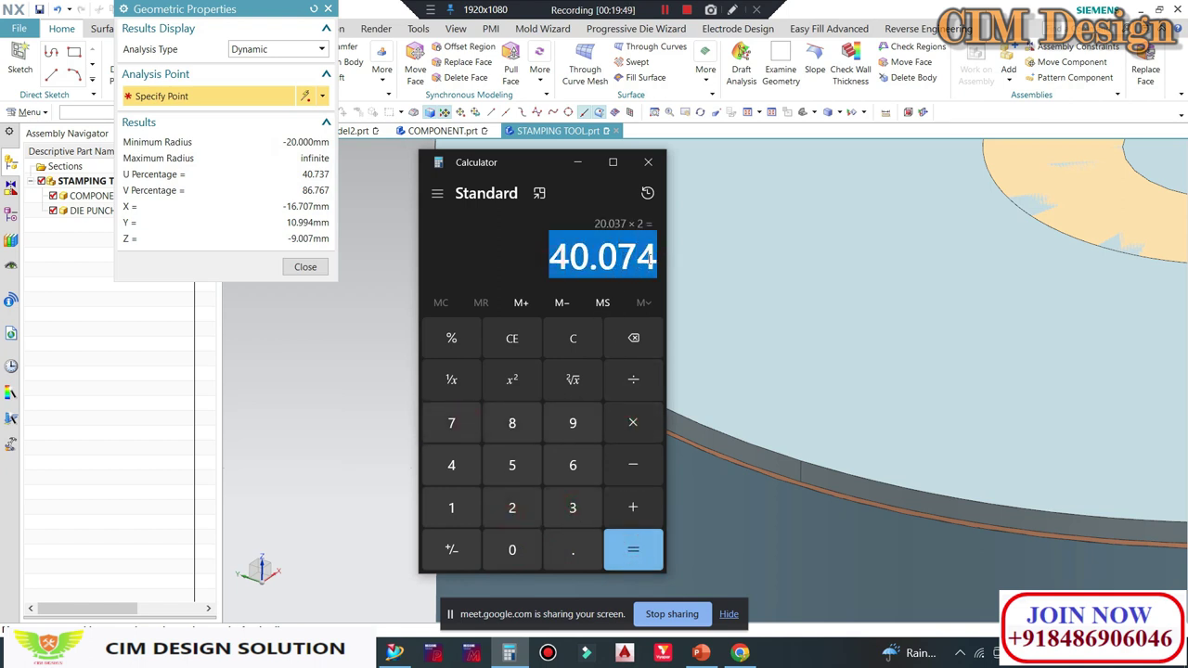
click(576, 163)
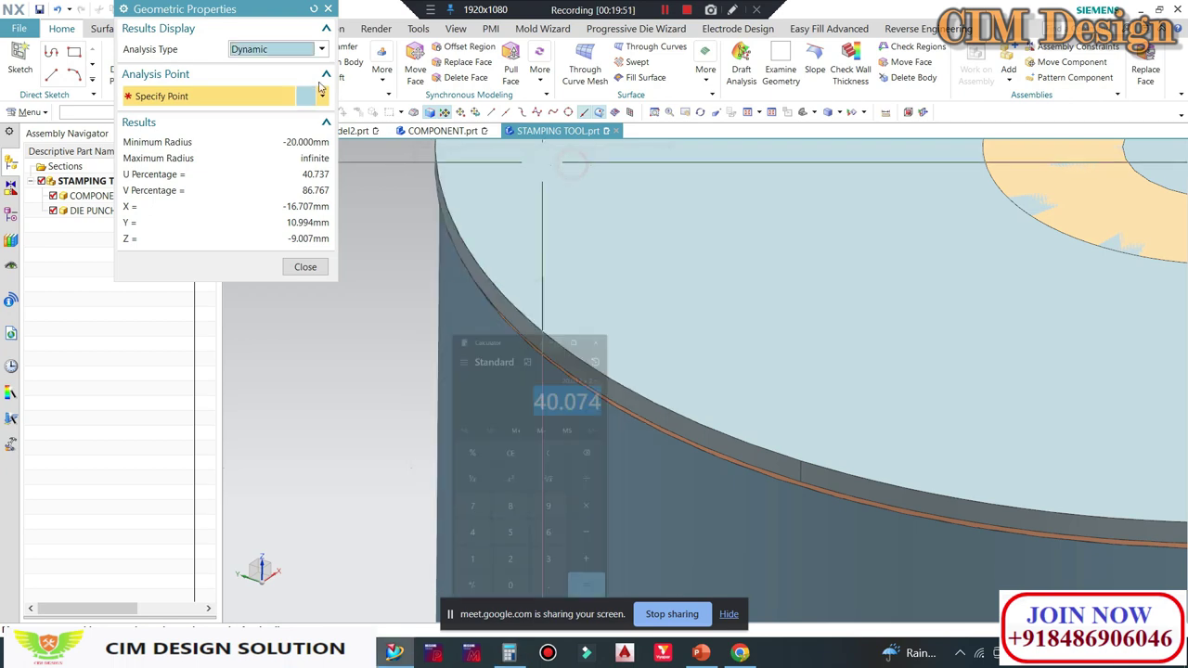
click(328, 8)
Step: Make DIE PUNCH the work part
click(539, 70)
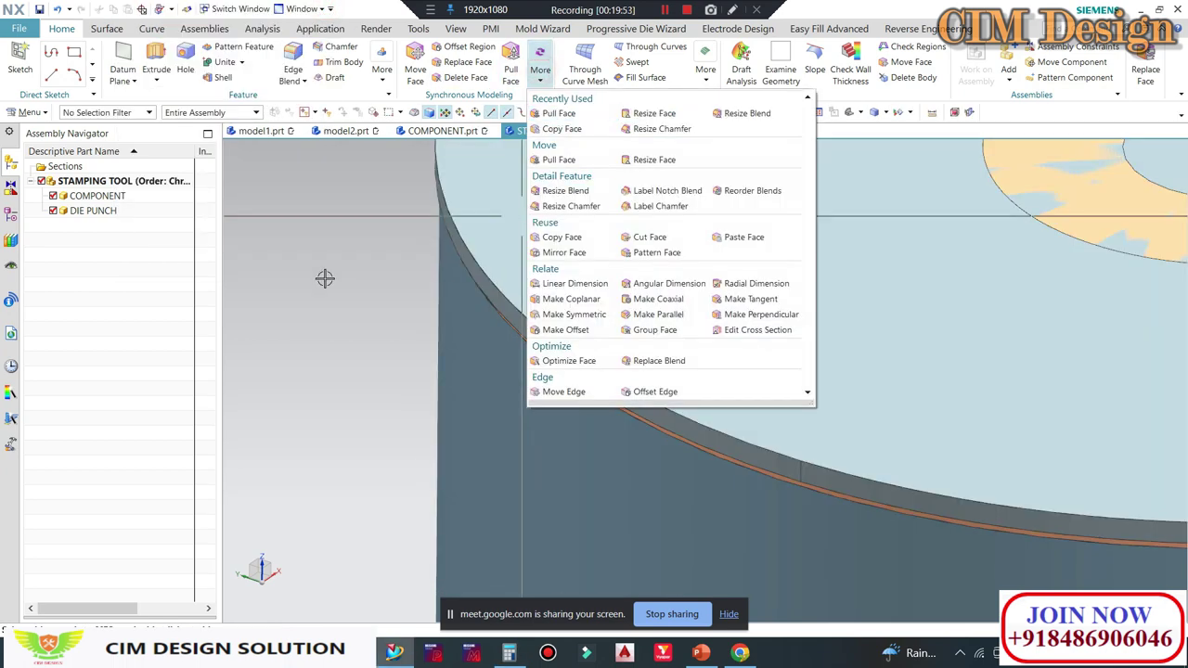
click(541, 464)
double_click(540, 463)
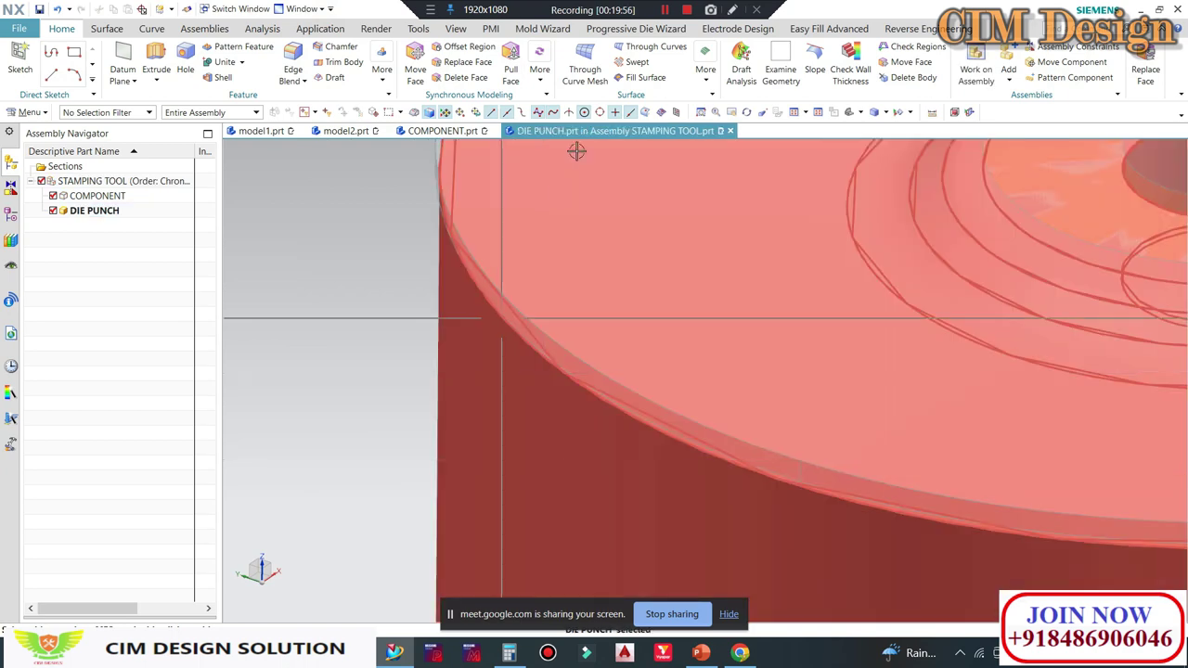
Step: Resize the punch's cylindrical side face to a 40.074 mm diameter
click(542, 72)
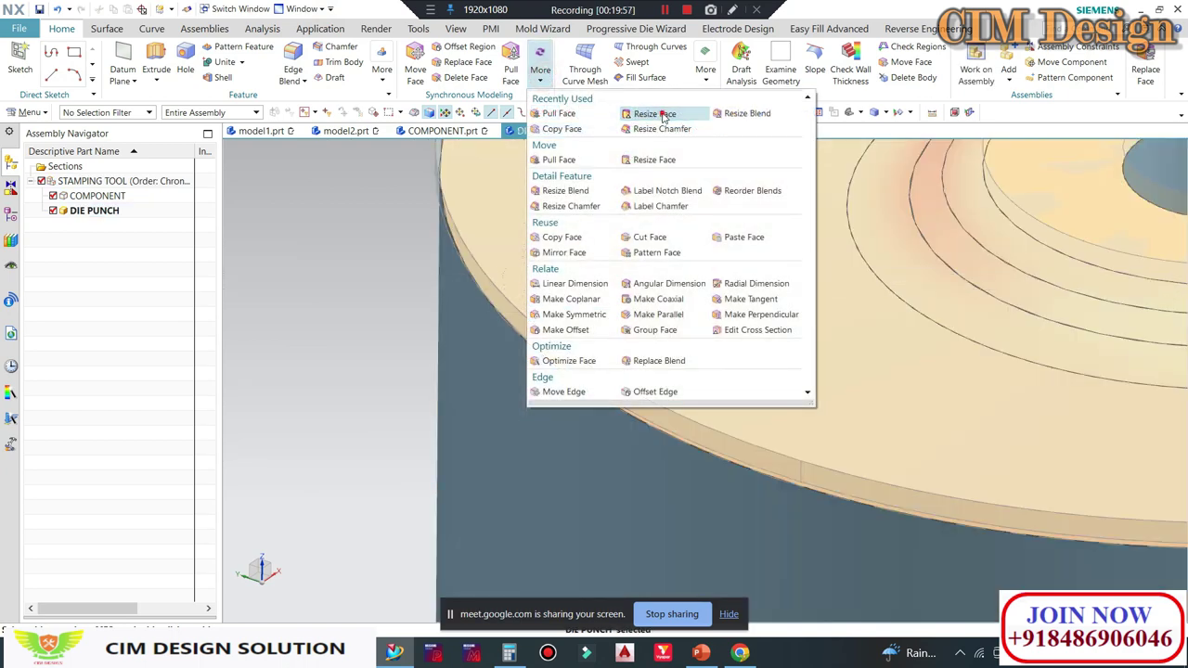
click(650, 114)
click(551, 478)
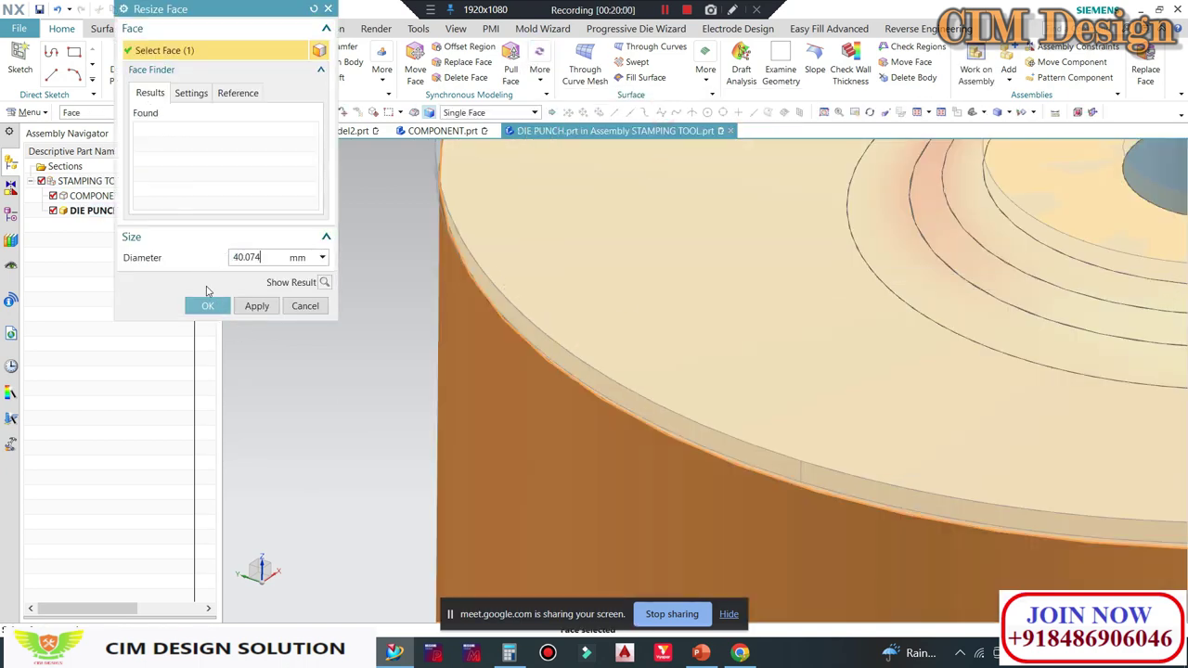
click(208, 307)
scroll(435, 267, down, 3)
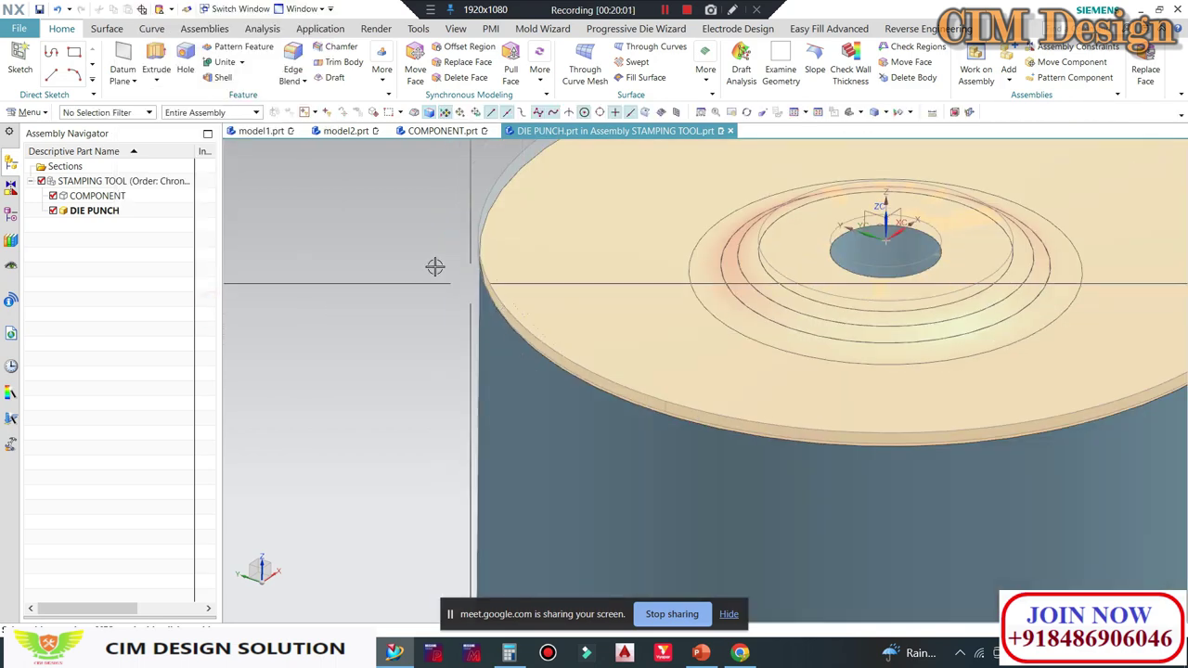
Step: Make STAMPING TOOL the work part again, orbit to a side view and refresh the display
double_click(88, 181)
middle_drag(493, 282, 499, 260)
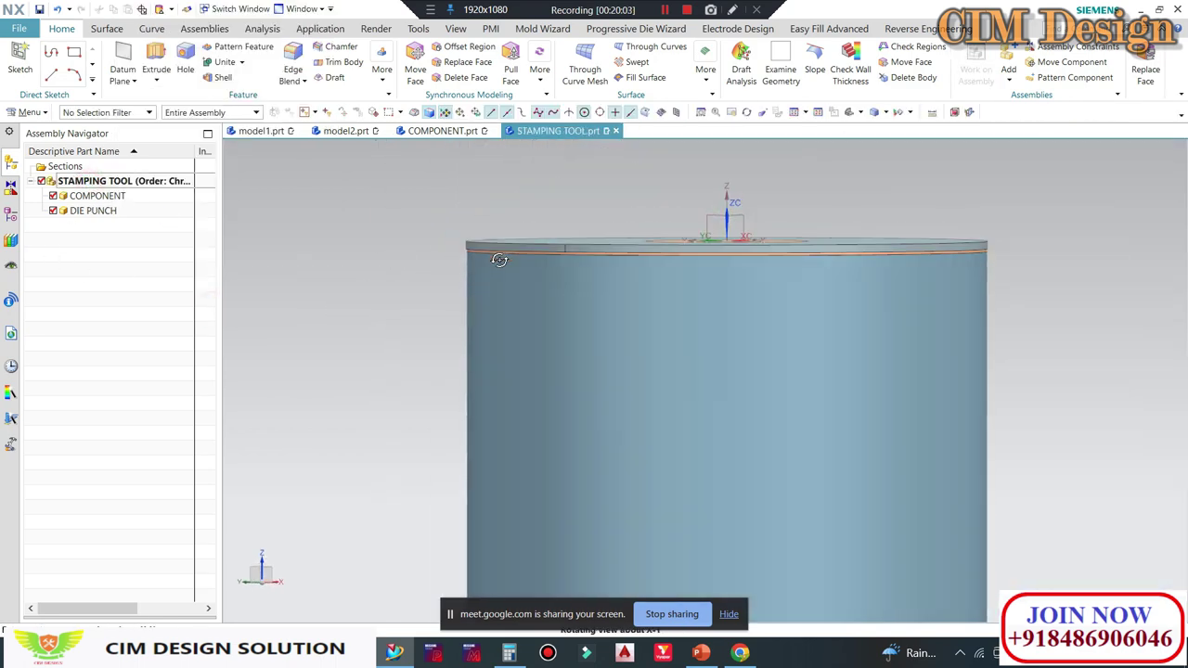
scroll(427, 266, up, 5)
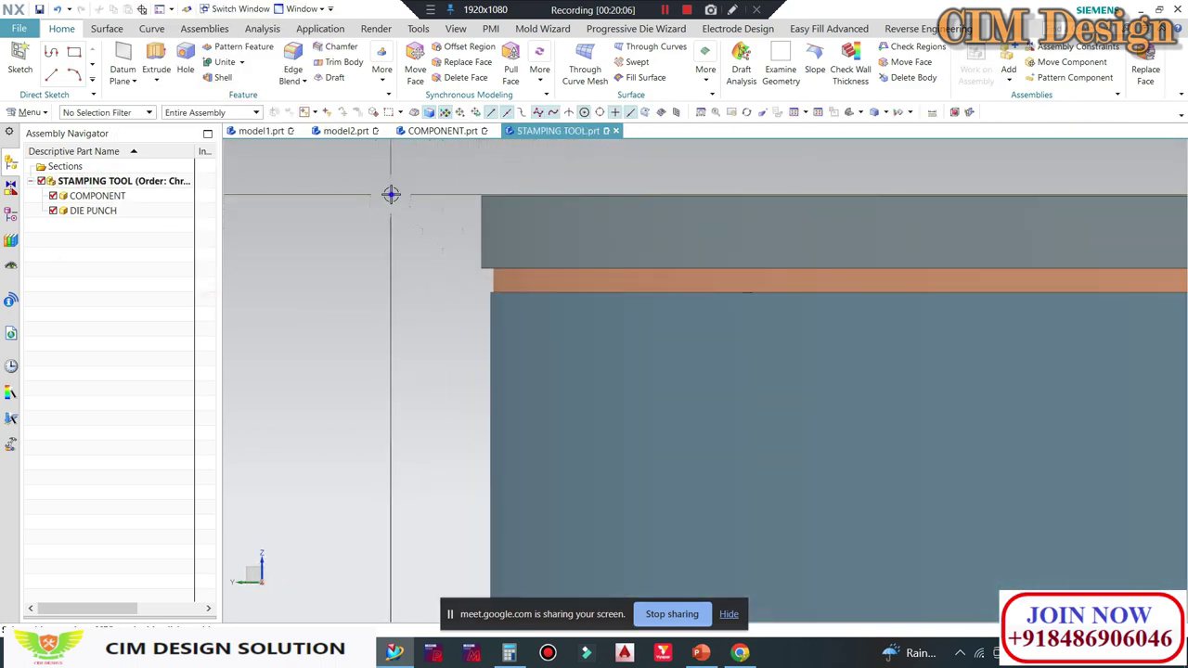
right_click(393, 192)
click(439, 278)
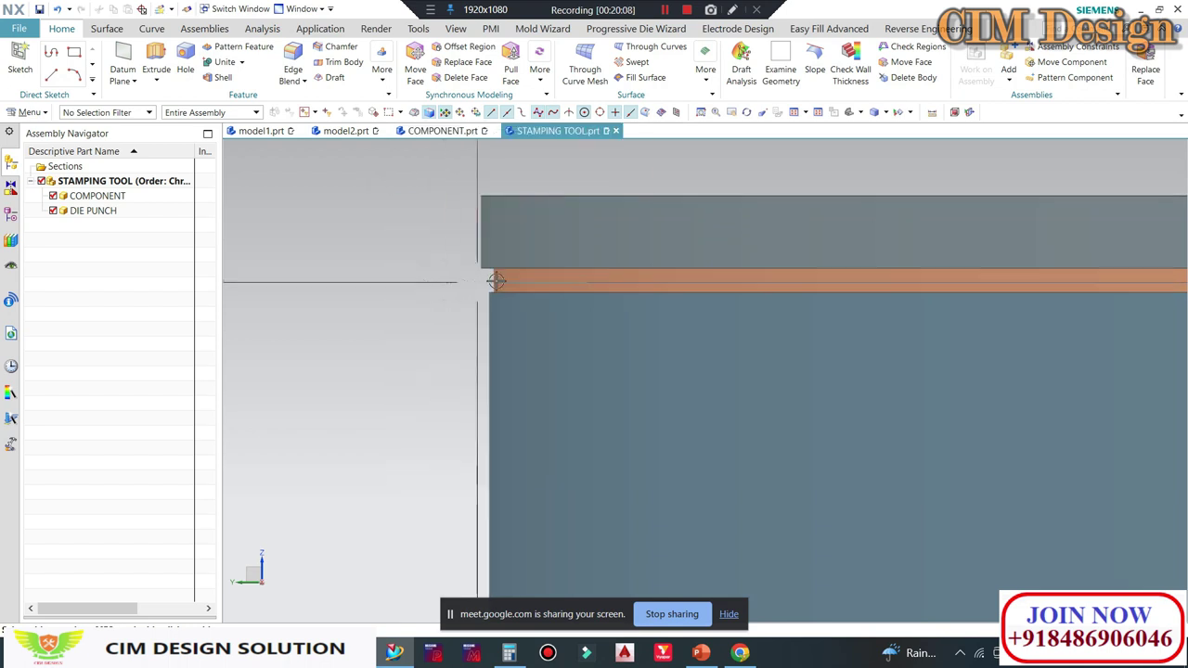
Step: Zoom on the punch and make DIE PUNCH the work part again
scroll(489, 257, up, 2)
scroll(477, 284, down, 2)
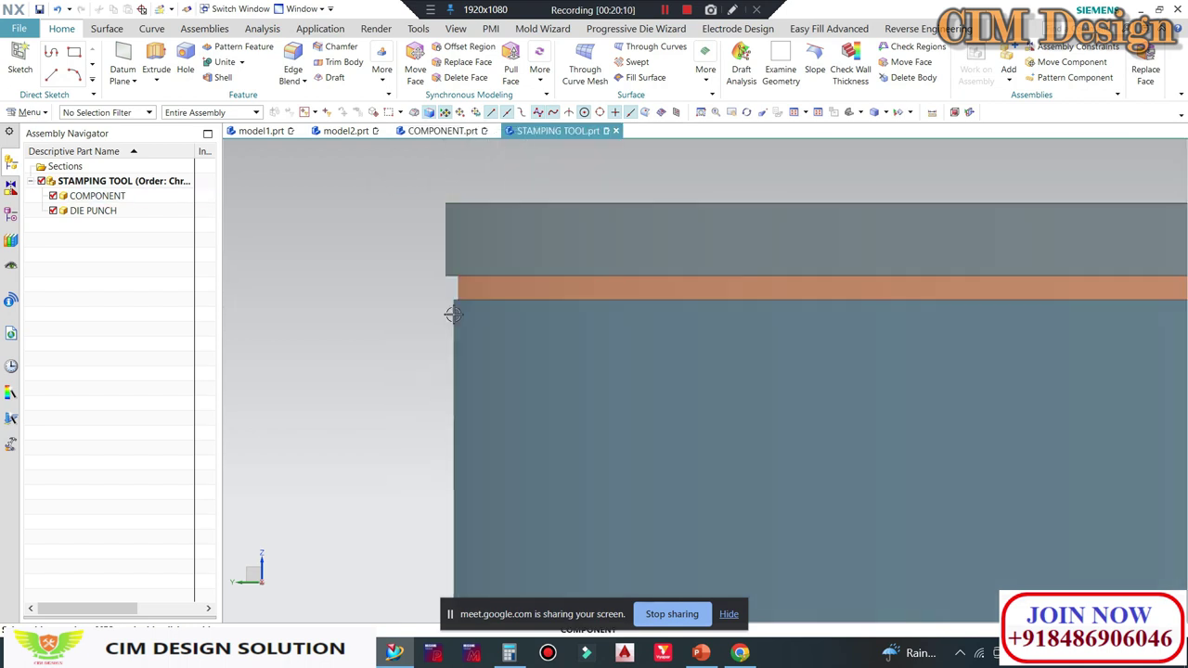
scroll(472, 247, down, 2)
scroll(623, 247, down, 2)
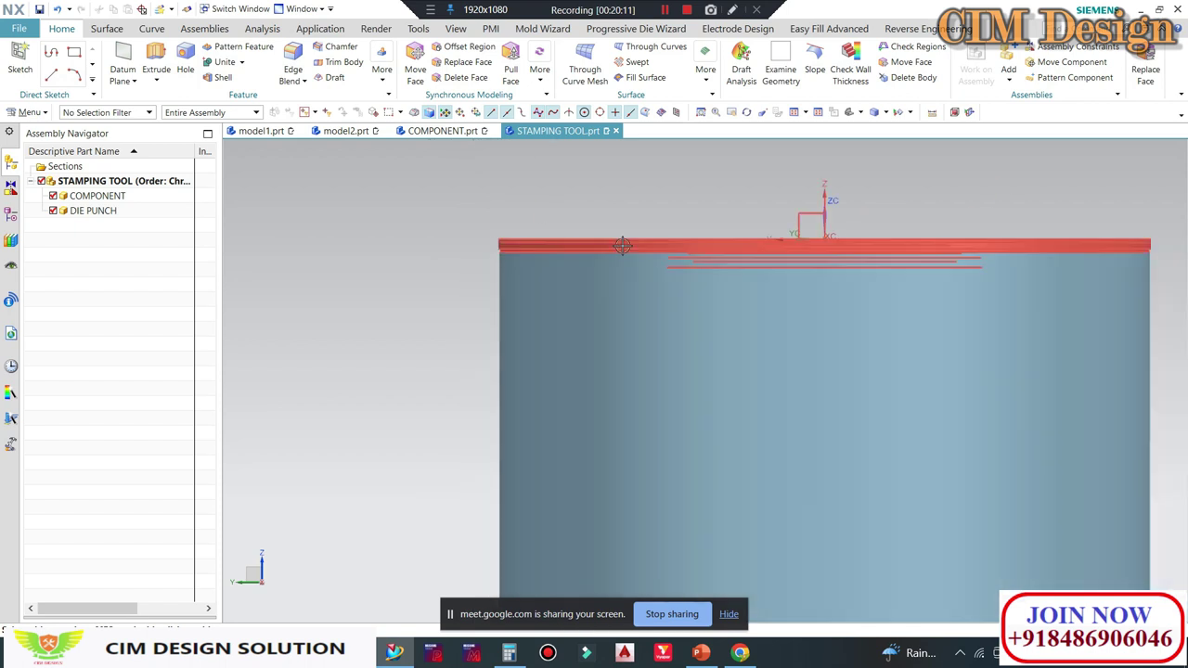
scroll(1106, 230, down, 2)
scroll(997, 254, up, 1)
scroll(835, 325, up, 1)
double_click(762, 363)
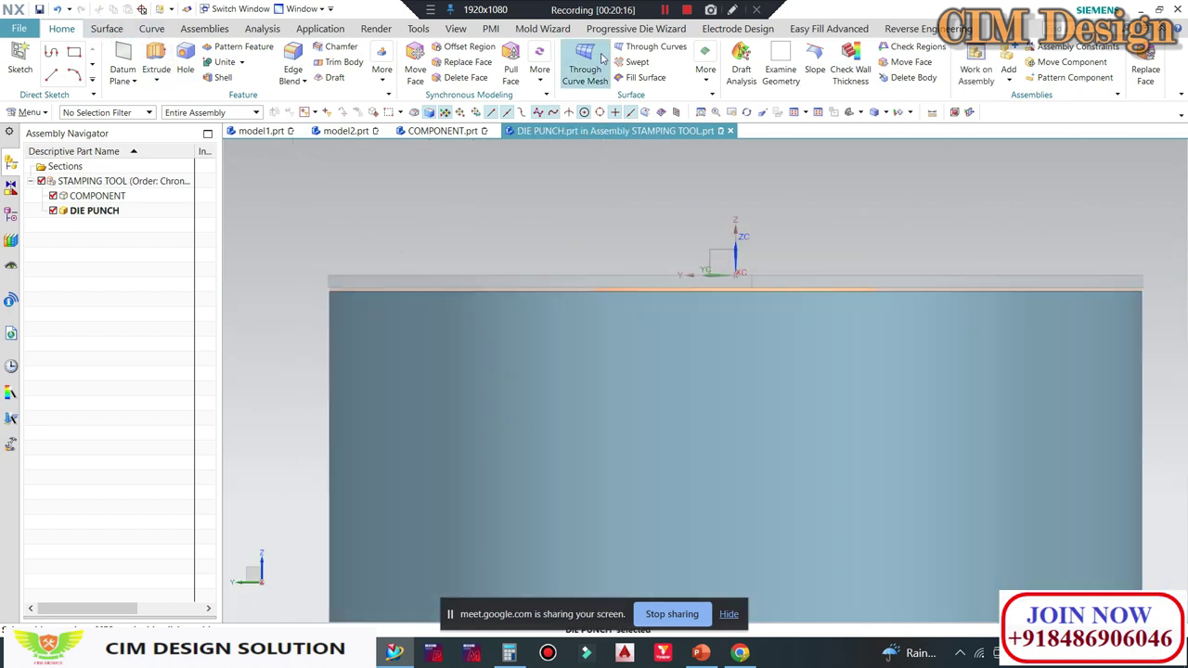
click(467, 62)
scroll(504, 340, down, 2)
click(504, 340)
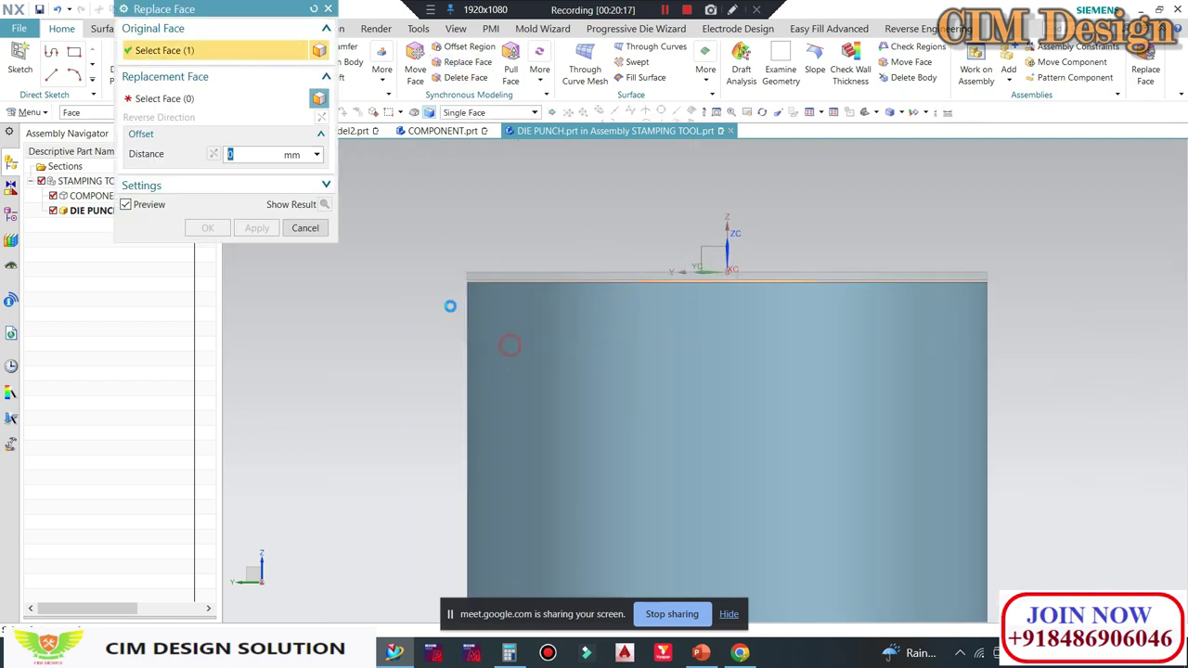
click(272, 97)
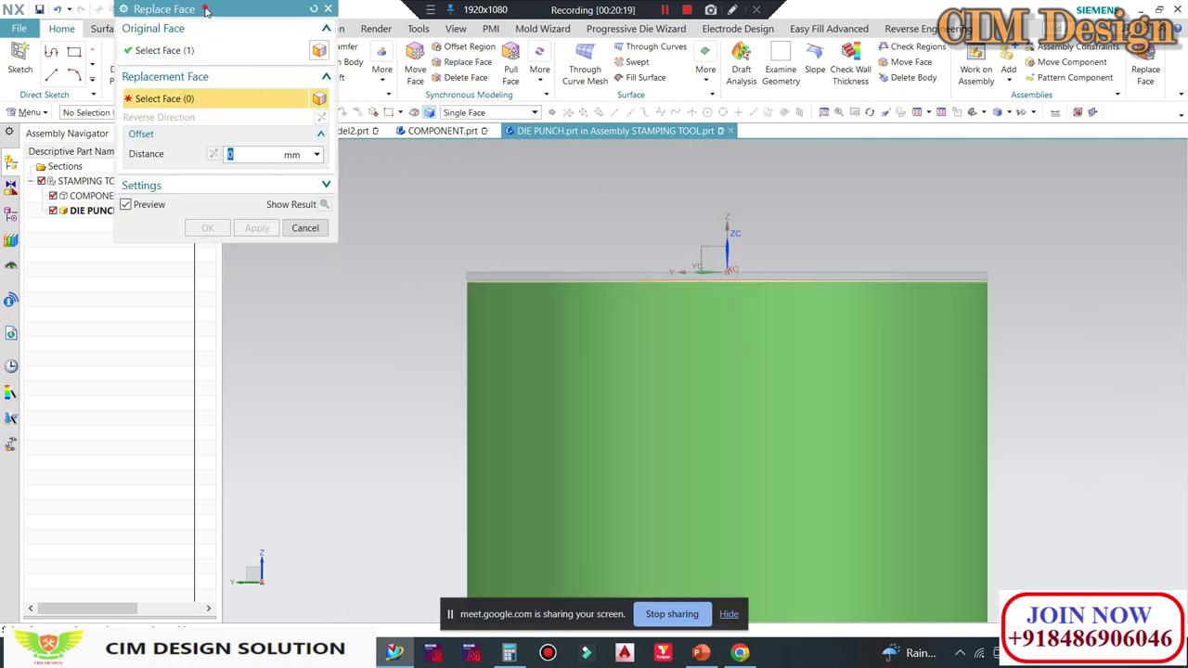
drag(206, 9, 205, 149)
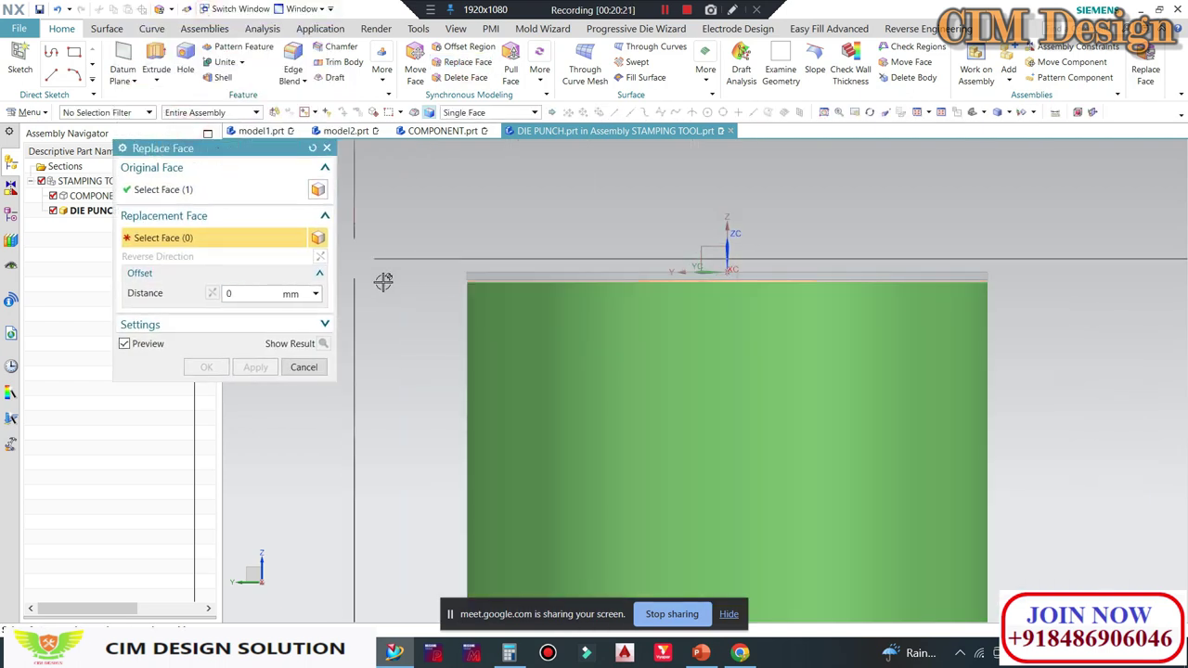
scroll(492, 300, up, 3)
click(554, 197)
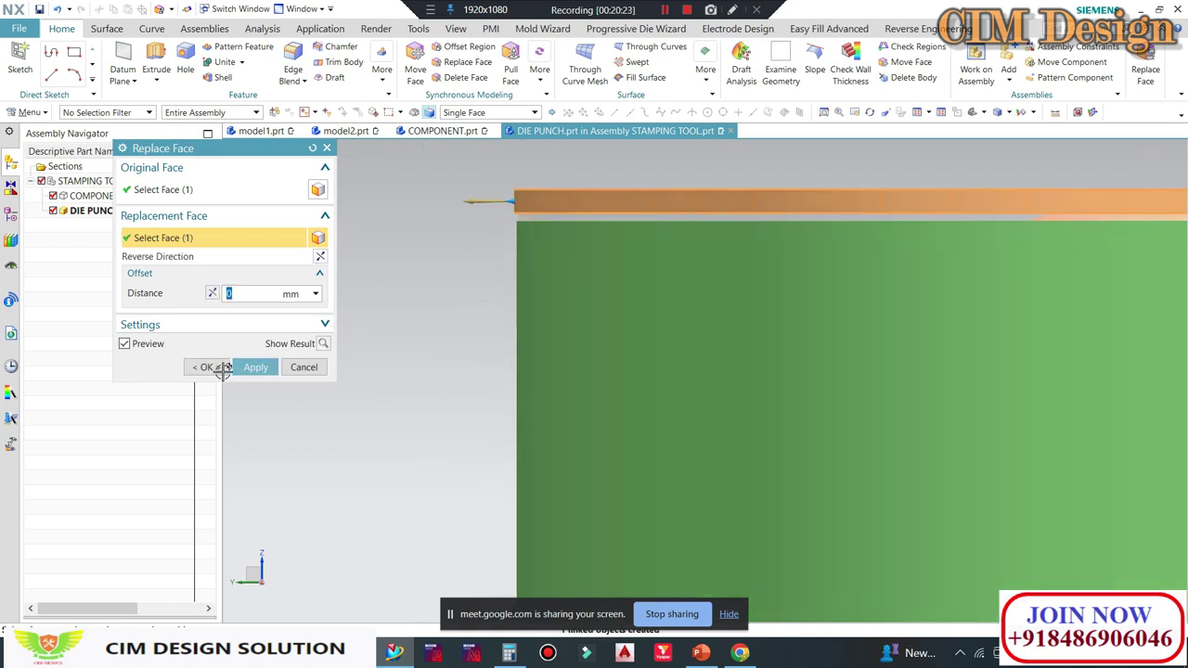
click(205, 368)
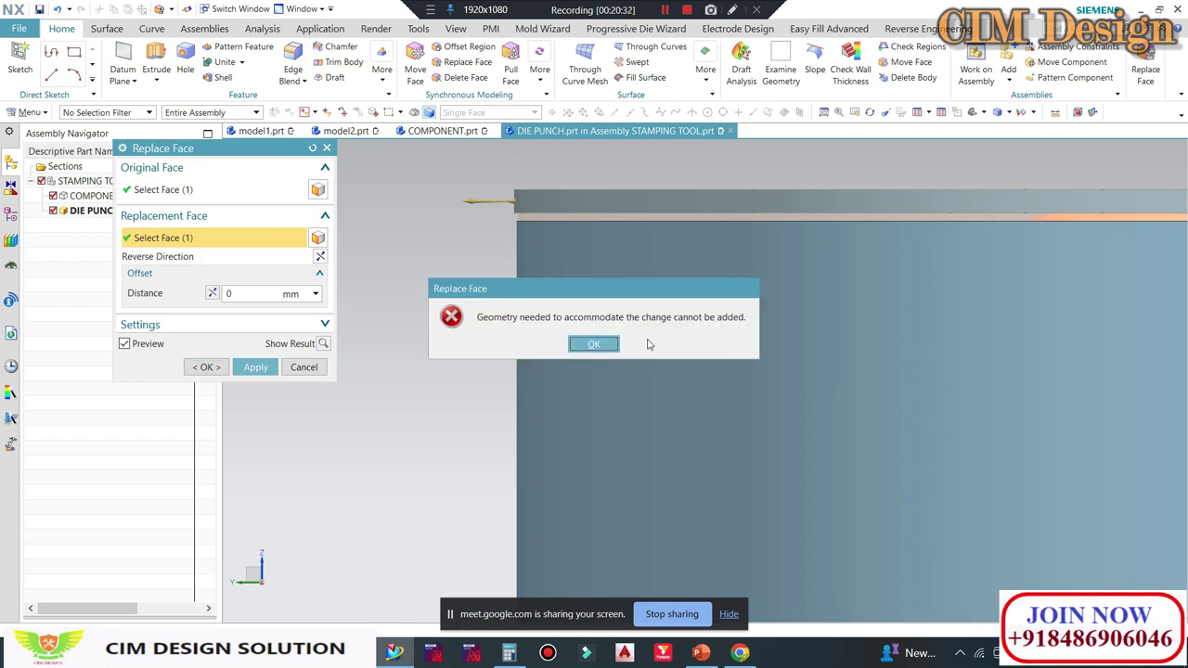
click(596, 344)
key(Escape)
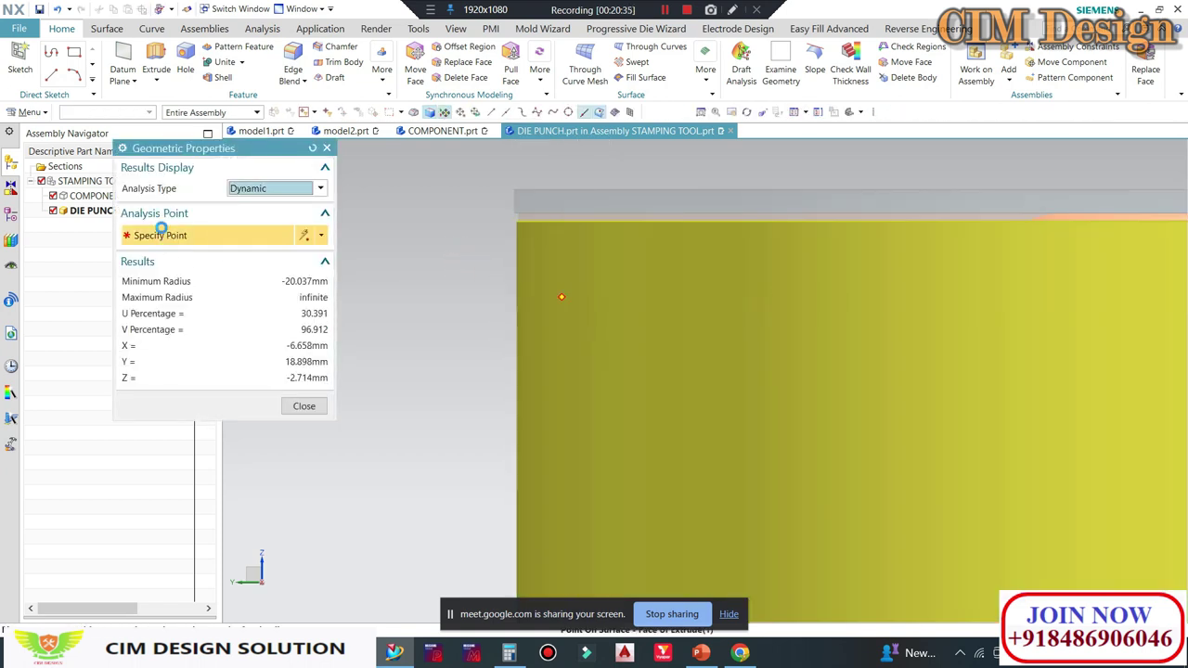
Step: Make STAMPING TOOL the work part and check the punch faces' curvature with Geometric Properties
key(Escape)
double_click(114, 182)
key(F4)
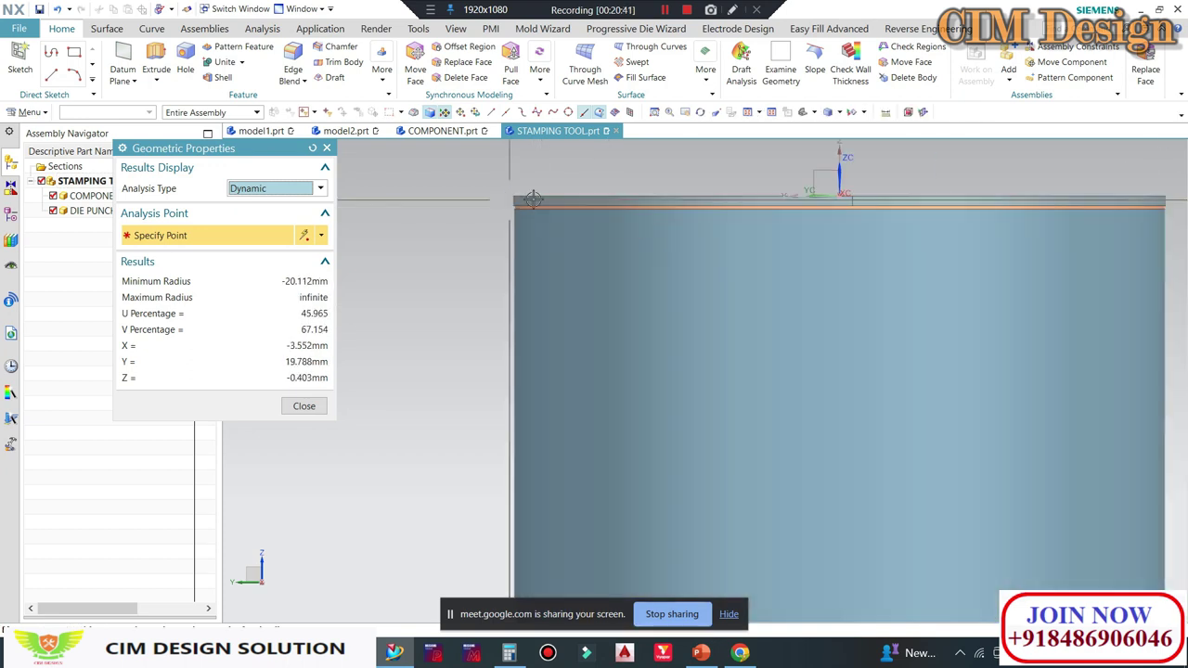
mouse_move(532, 204)
middle_down()
mouse_move(798, 185)
mouse_move(780, 217)
middle_up()
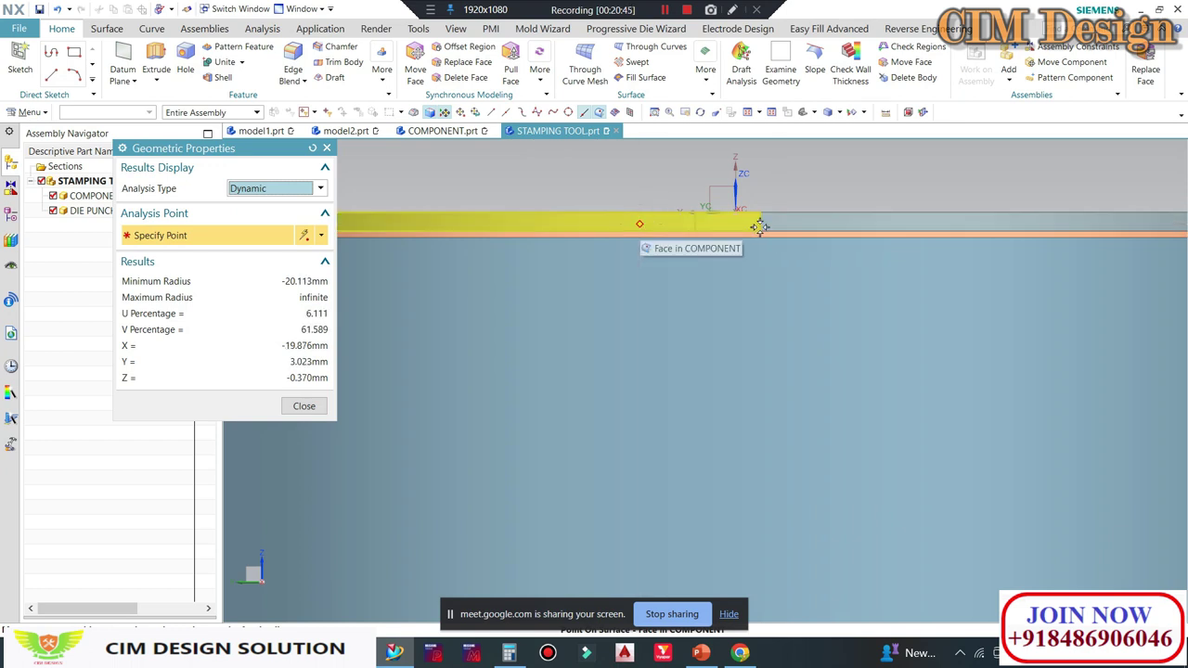
scroll(635, 192, down, 5)
mouse_move(817, 217)
middle_down()
mouse_move(826, 199)
mouse_move(830, 252)
middle_up()
scroll(761, 316, up, 3)
scroll(743, 306, down, 3)
scroll(724, 300, down, 2)
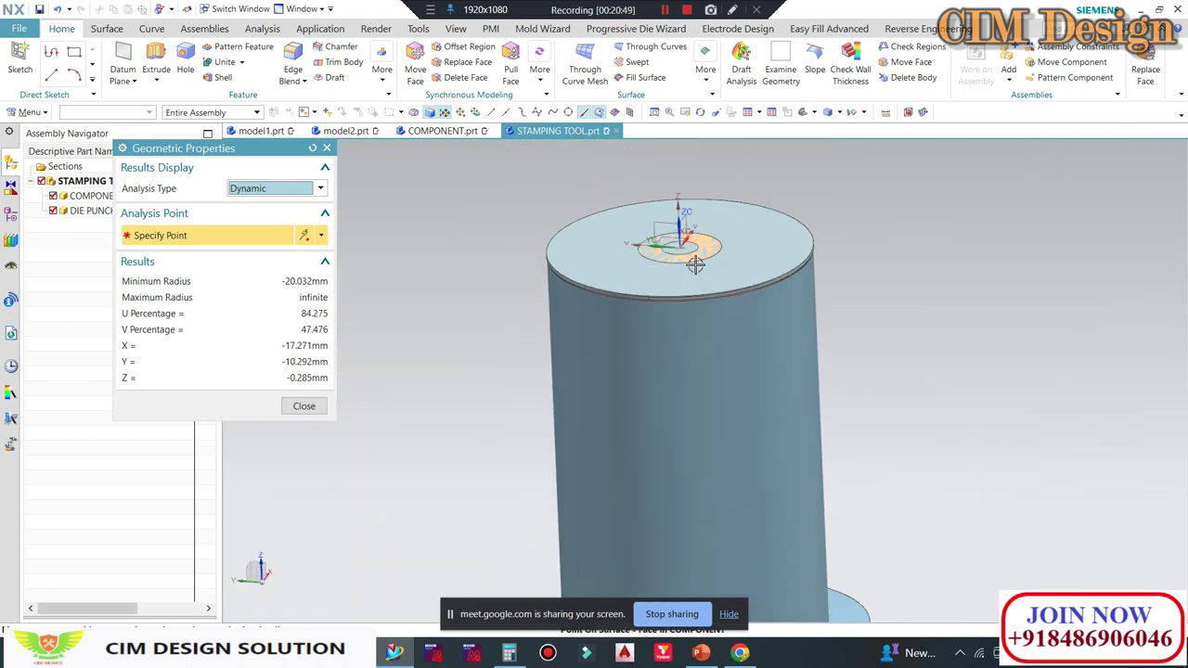
mouse_move(711, 254)
middle_down()
mouse_move(711, 273)
mouse_move(716, 231)
mouse_move(719, 306)
middle_up()
middle_drag(941, 316, 677, 336)
scroll(678, 336, up, 3)
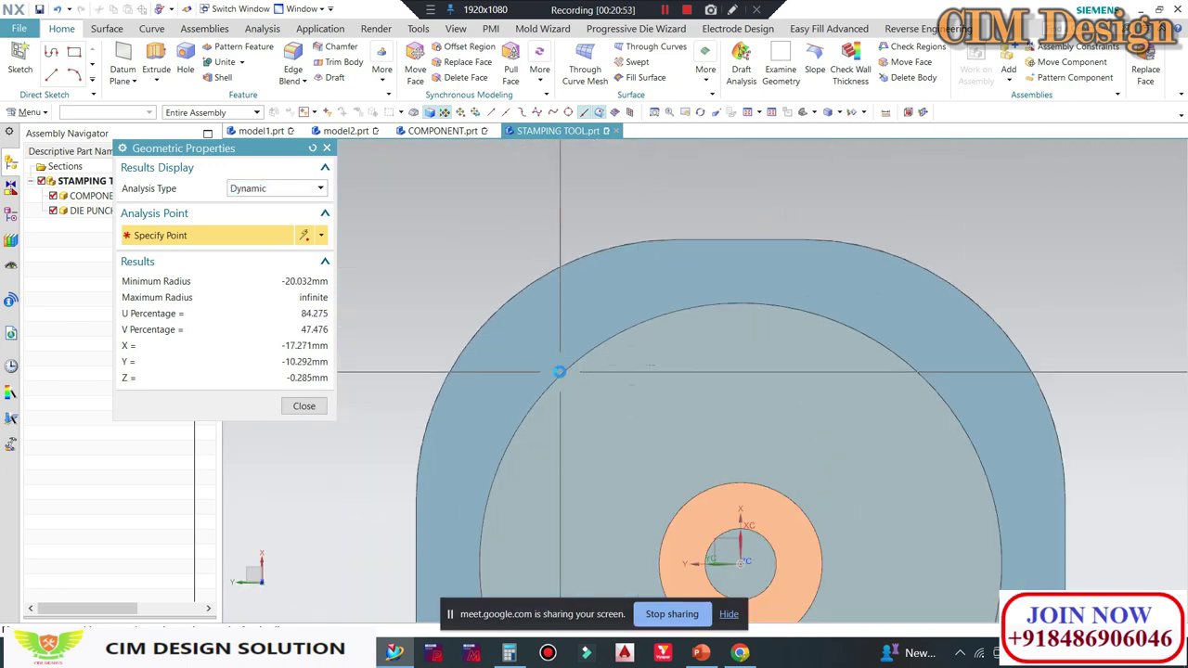
scroll(640, 278, down, 3)
mouse_move(641, 279)
middle_down()
mouse_move(643, 259)
mouse_move(696, 226)
mouse_move(599, 223)
mouse_move(609, 312)
middle_up()
scroll(626, 252, up, 3)
scroll(504, 270, down, 2)
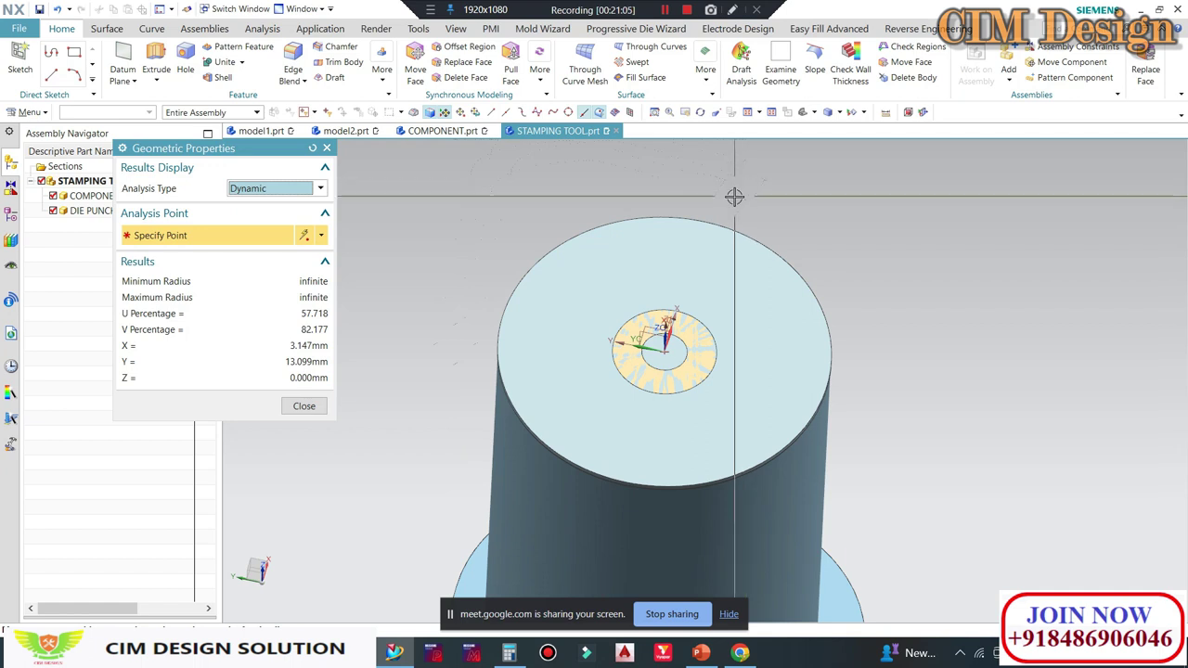
Step: From the top view, read the DIE PUNCH edge's 20.102 mm radius and close Geometric Properties
middle_drag(678, 315, 1027, 290)
key(F8)
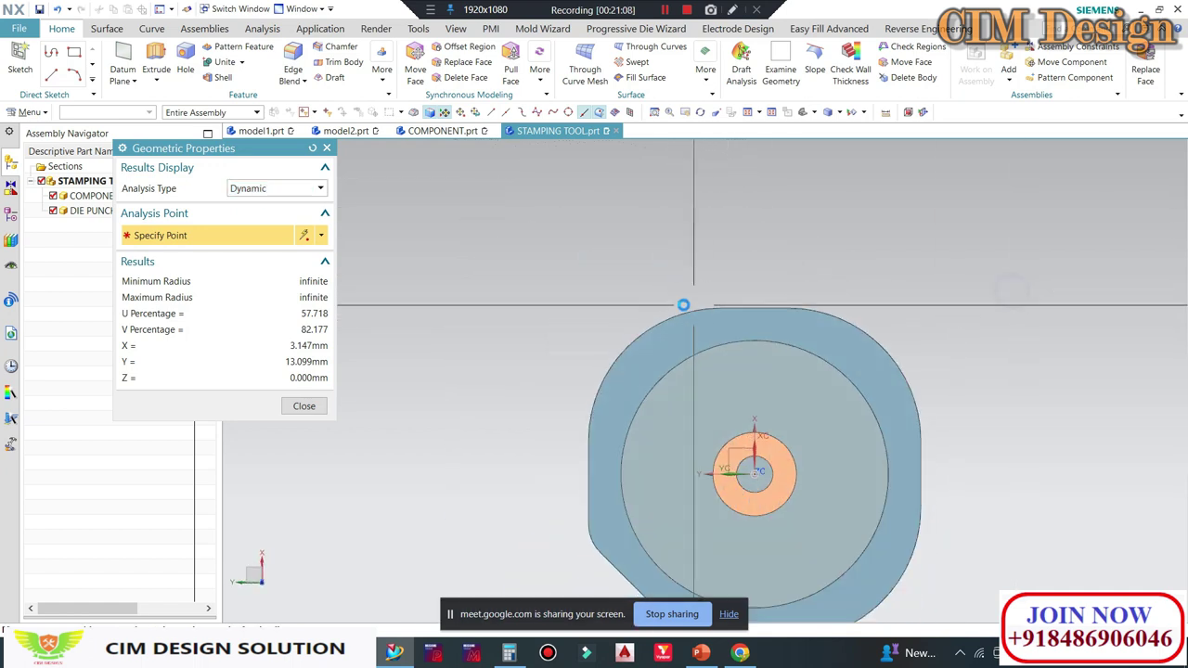
scroll(789, 325, up, 2)
scroll(787, 329, up, 2)
scroll(805, 322, up, 1)
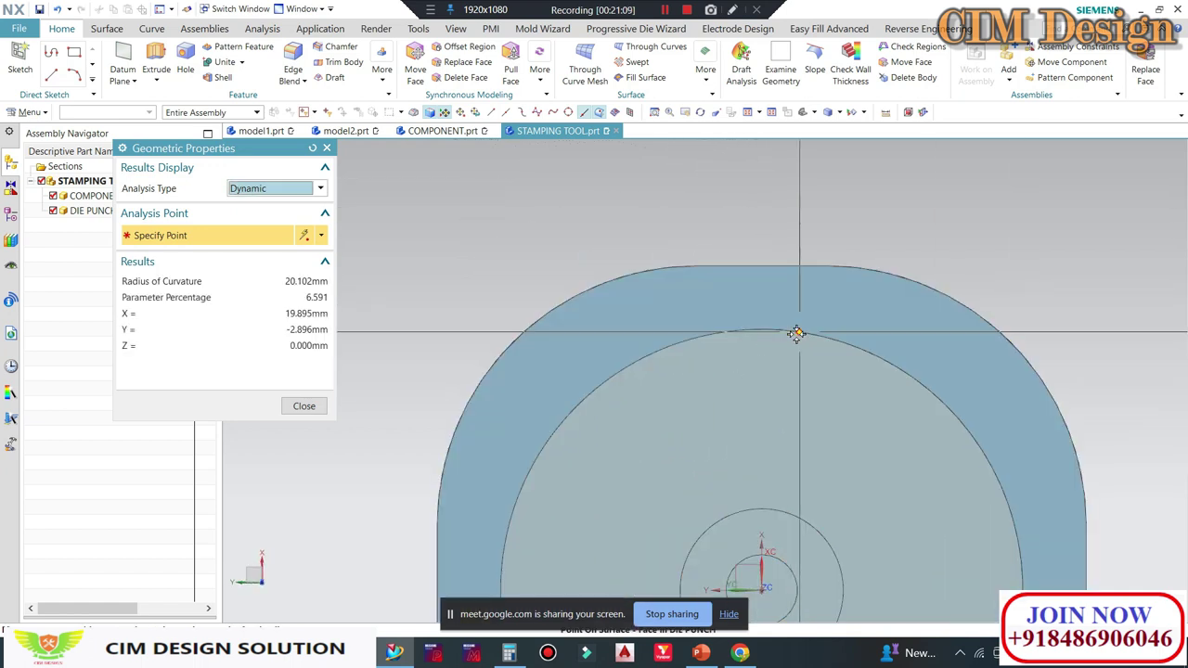
scroll(796, 331, down, 1)
scroll(784, 348, up, 1)
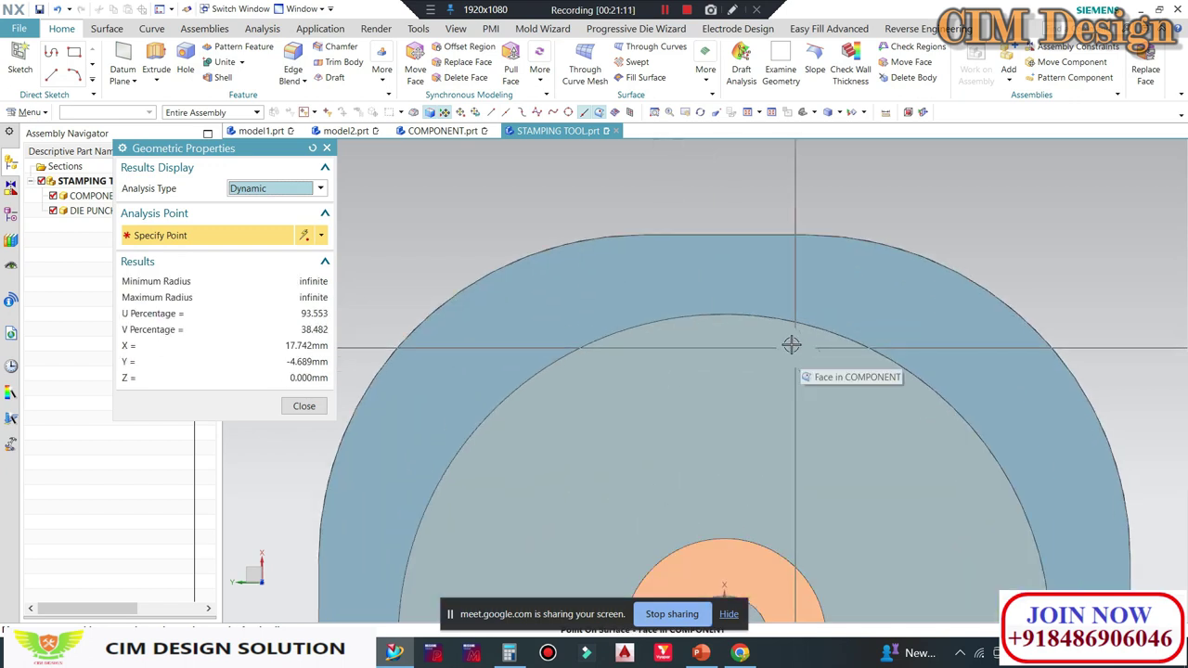
scroll(788, 343, down, 3)
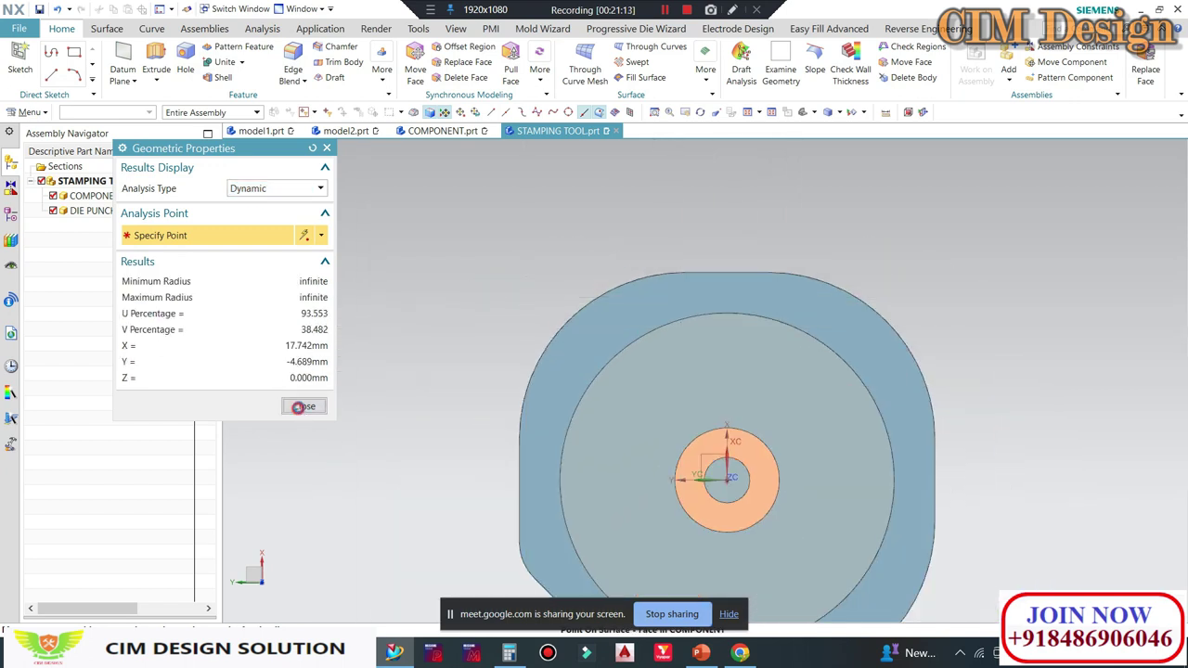
click(298, 406)
middle_drag(650, 390, 721, 231)
scroll(626, 260, up, 2)
scroll(639, 220, up, 2)
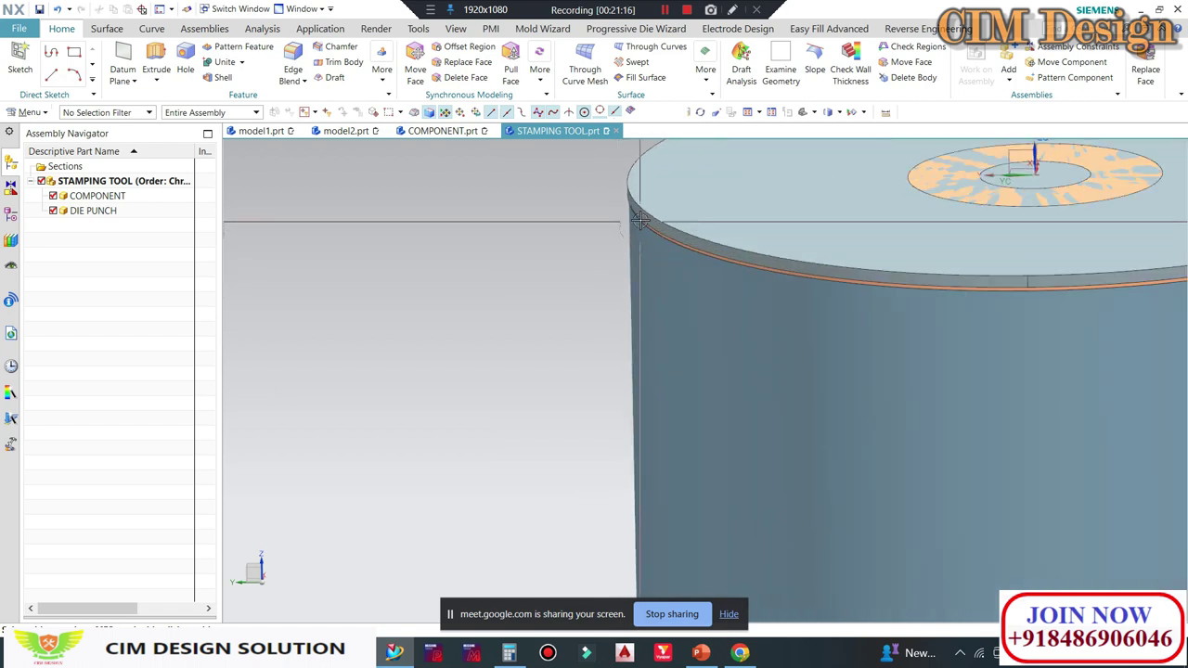
scroll(551, 233, down, 2)
scroll(551, 233, down, 1)
scroll(482, 236, down, 1)
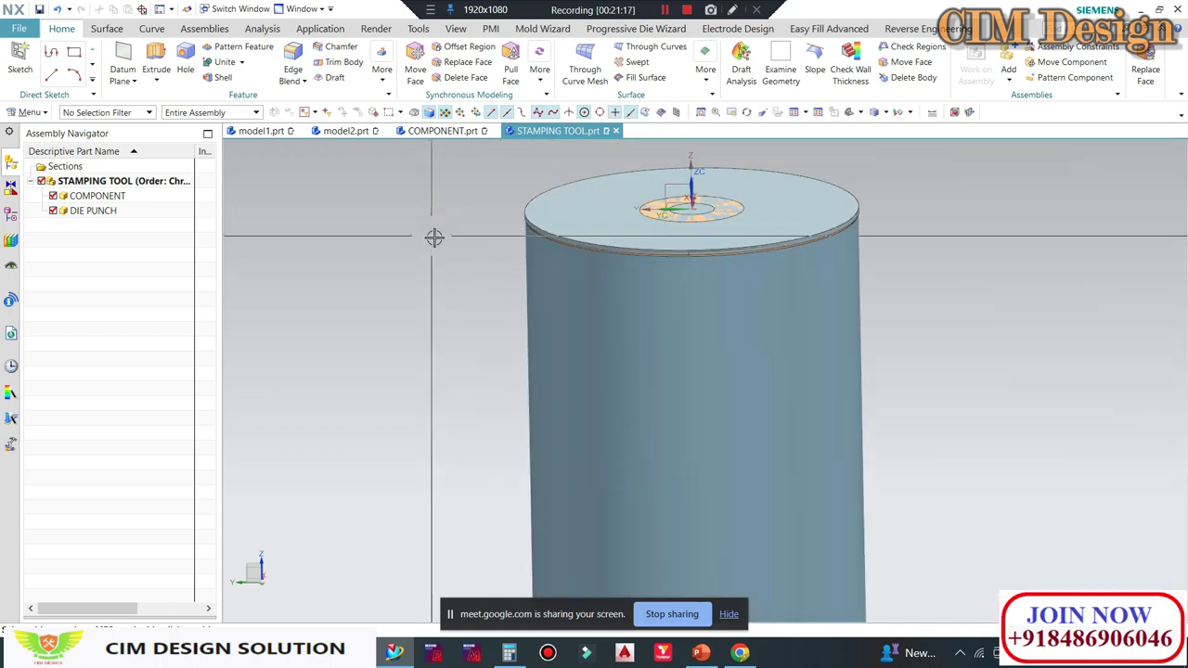
scroll(435, 238, down, 2)
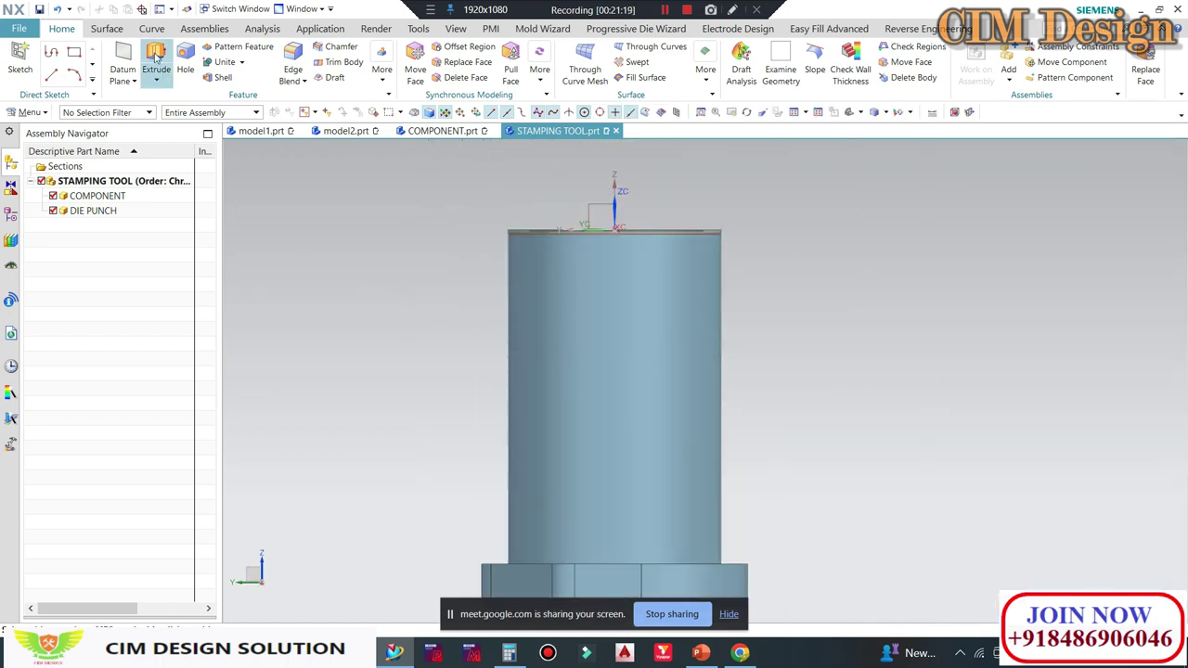
Step: Create a new Model-template component named DIE PLATE inside the STAMPING TOOL assembly
click(197, 30)
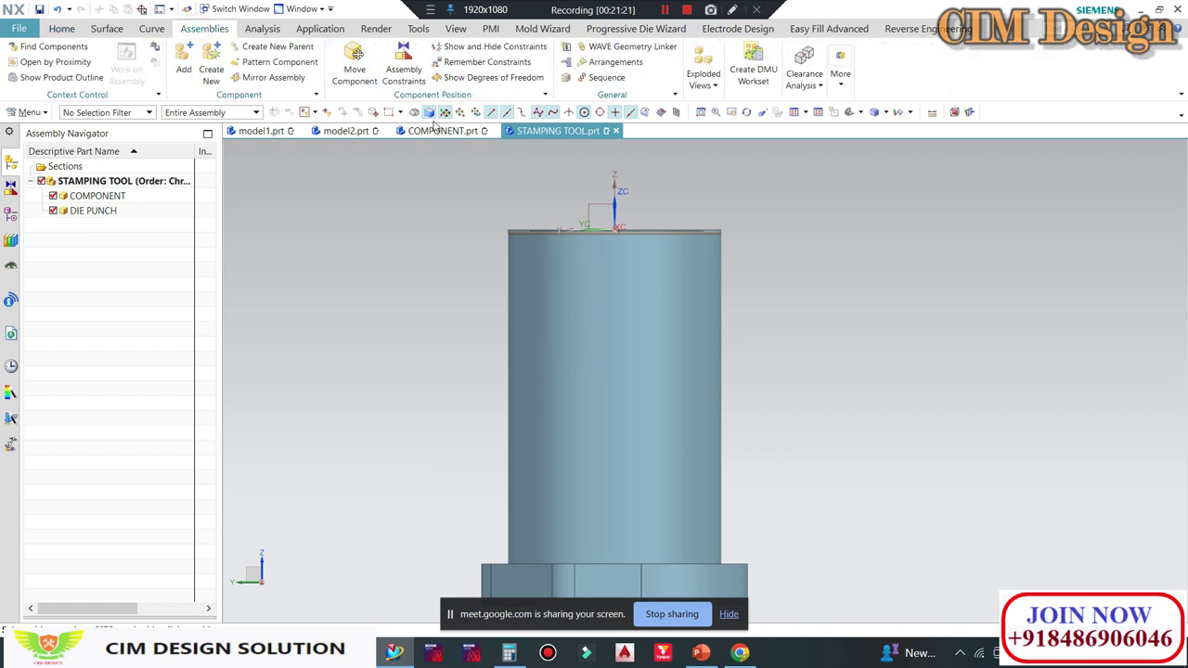
click(212, 69)
text(DIE PLATE)
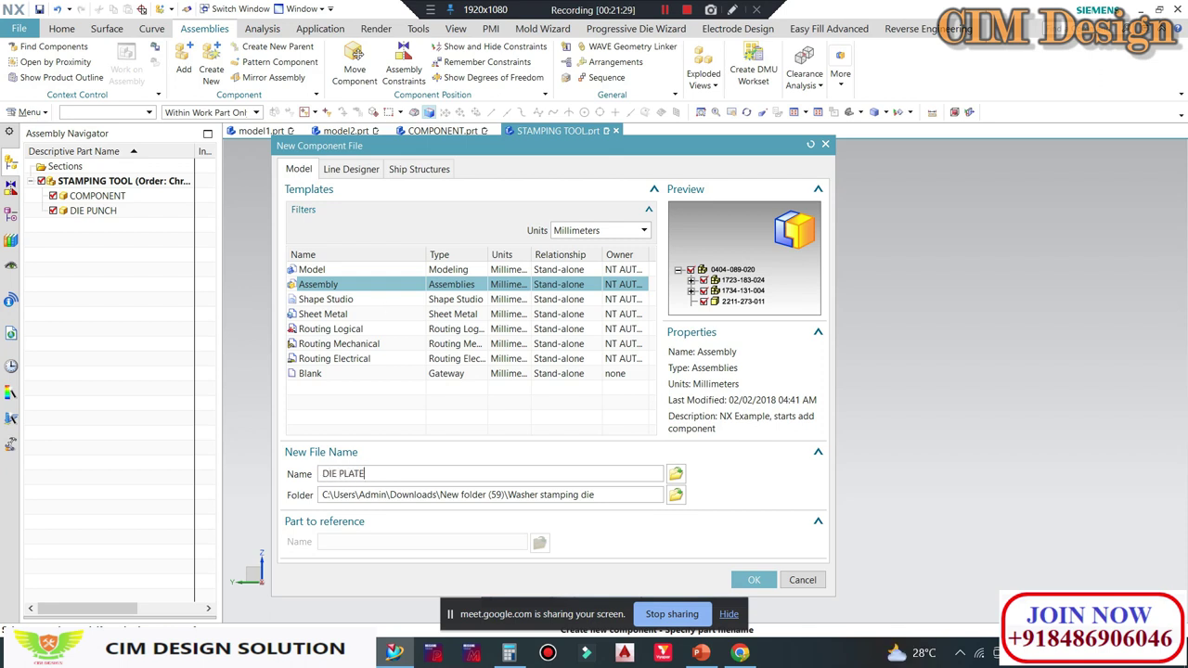
key(Return)
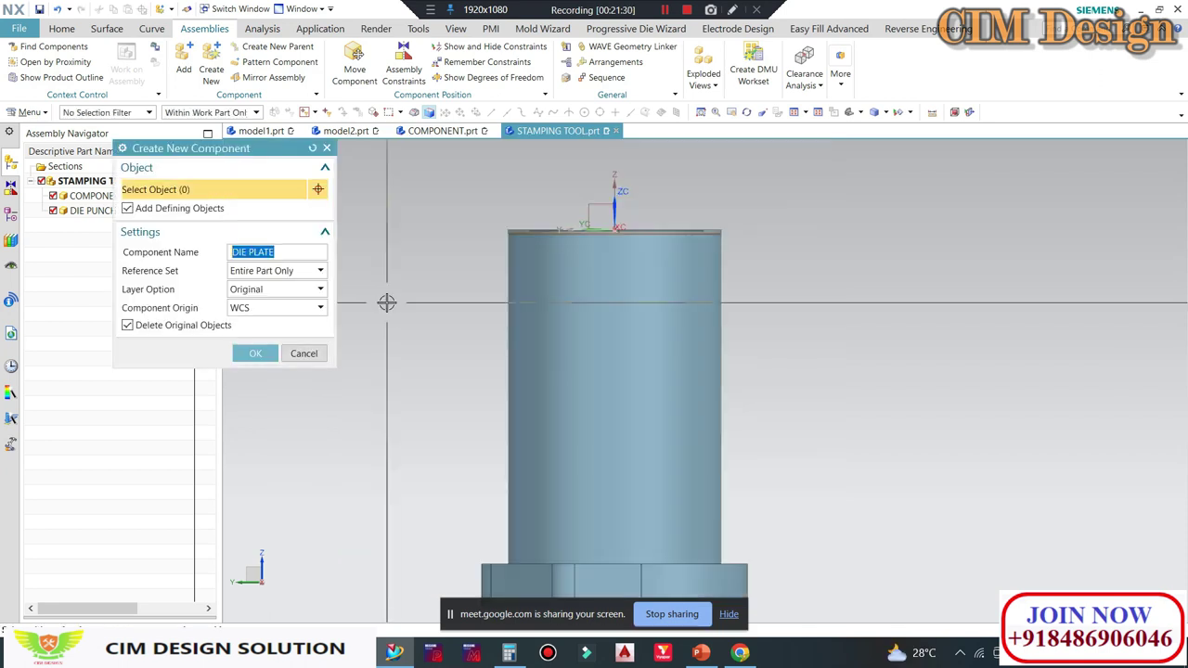
click(256, 354)
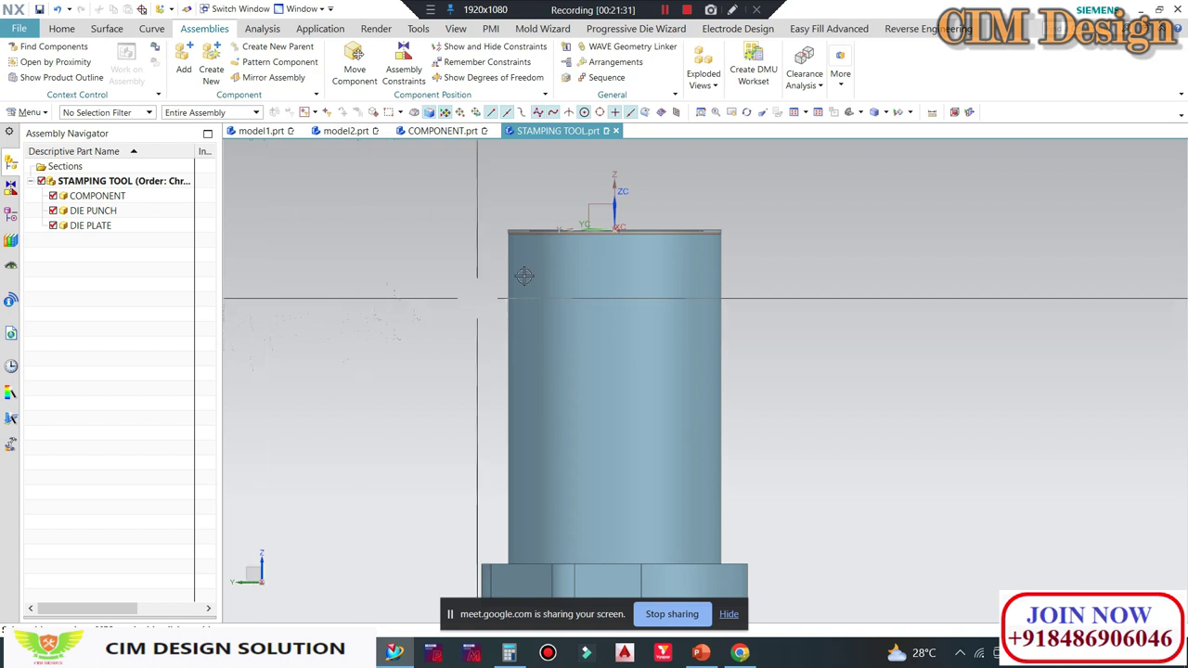
scroll(544, 223, up, 2)
Step: Inspect the DIE PUNCH and COMPONENT parts, then show the assembly in Front view (Ctrl+Alt+F)
scroll(451, 257, up, 3)
scroll(451, 257, up, 2)
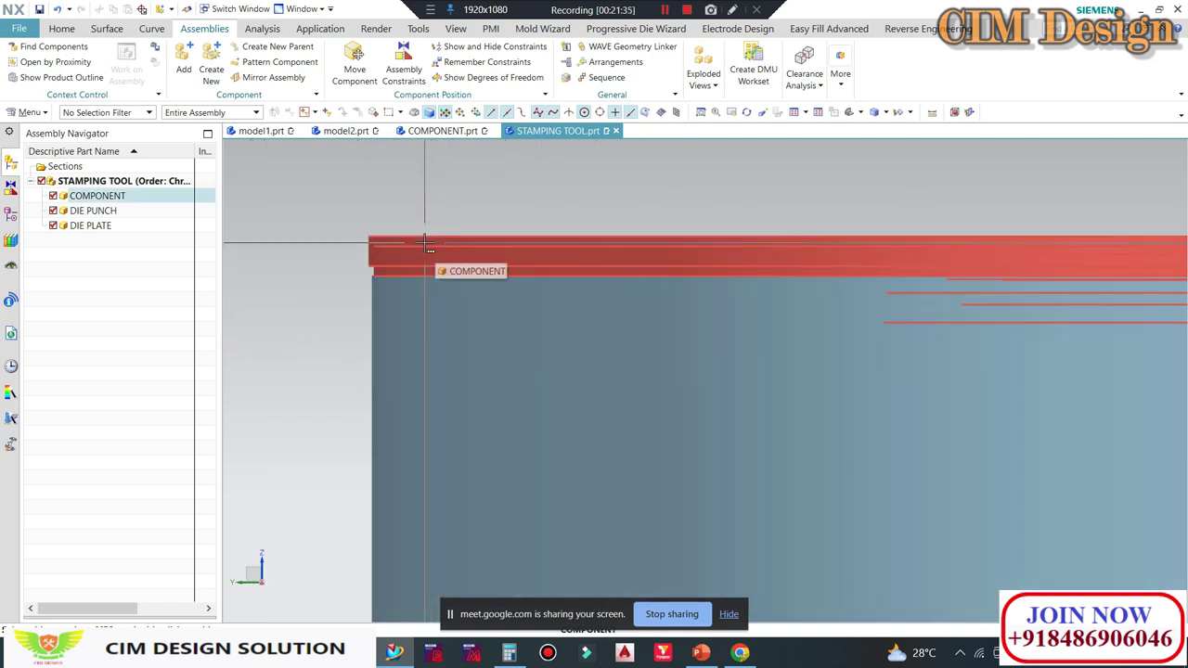
scroll(453, 213, down, 2)
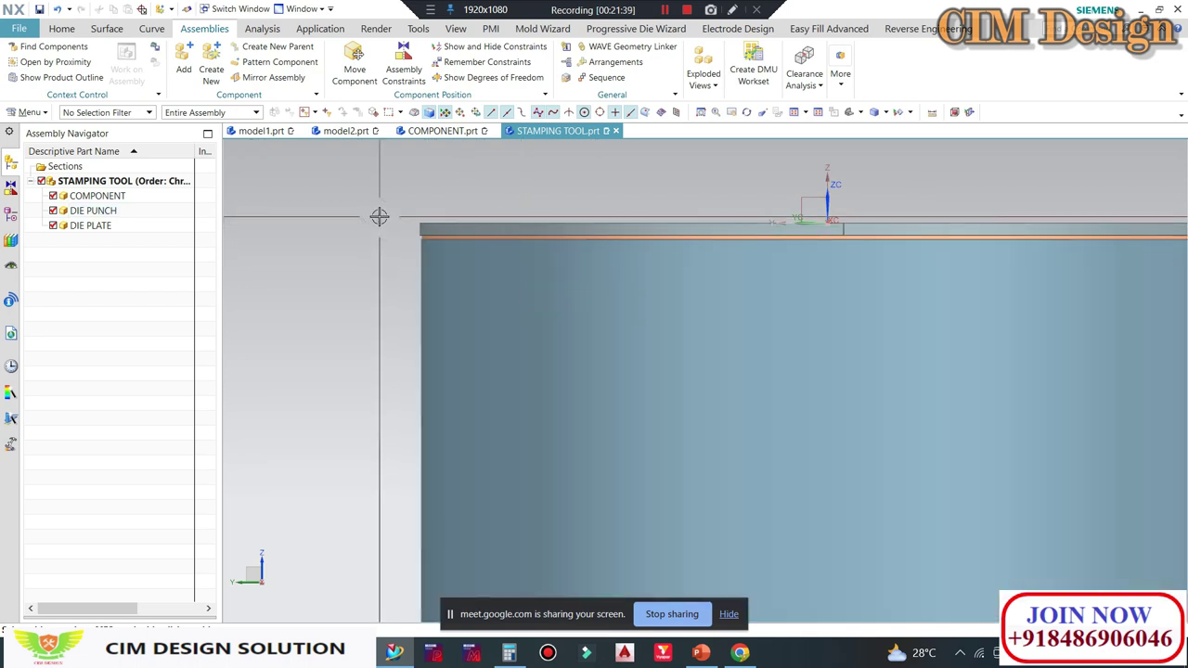
scroll(451, 230, down, 3)
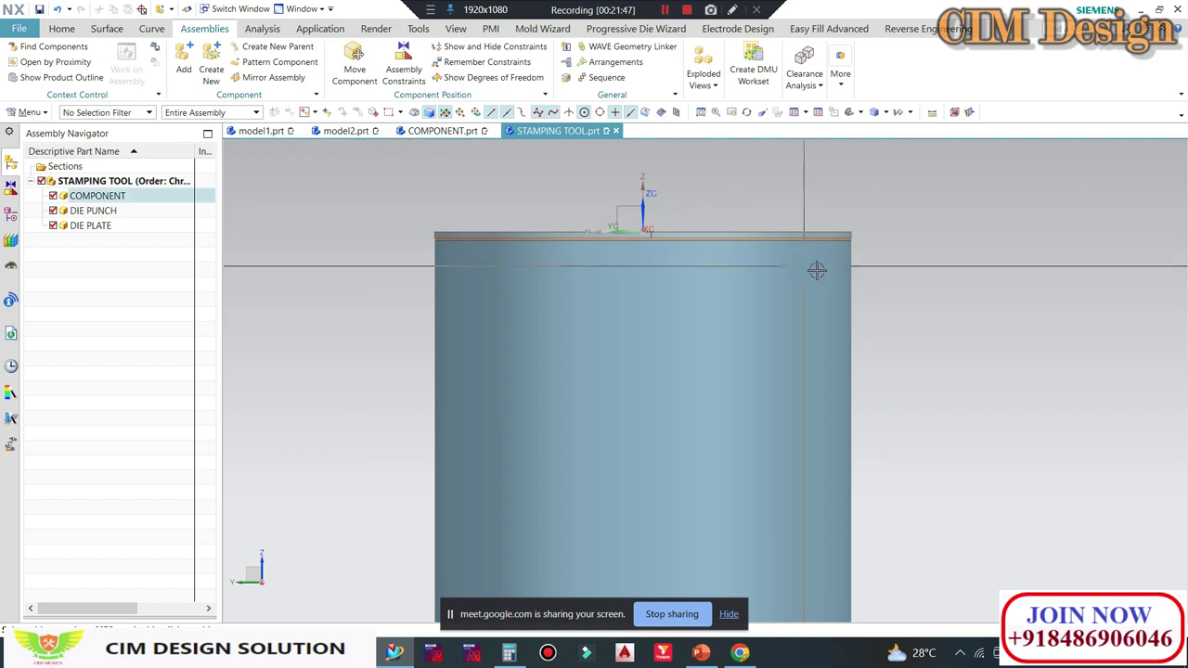
scroll(840, 266, down, 2)
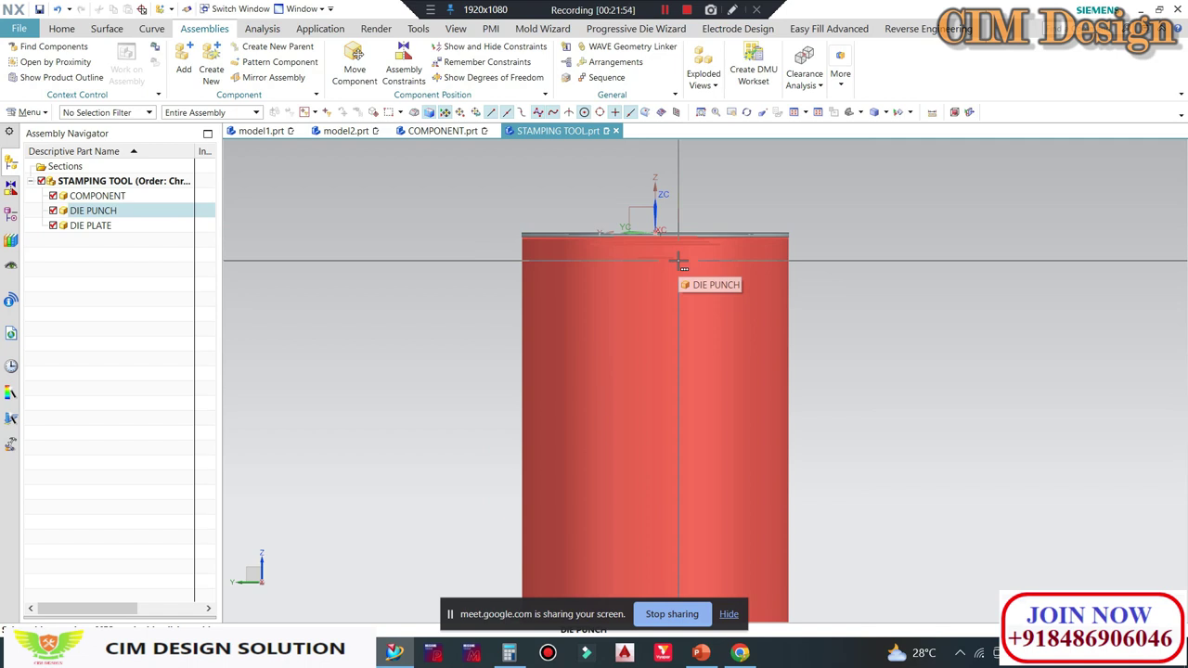
click(510, 252)
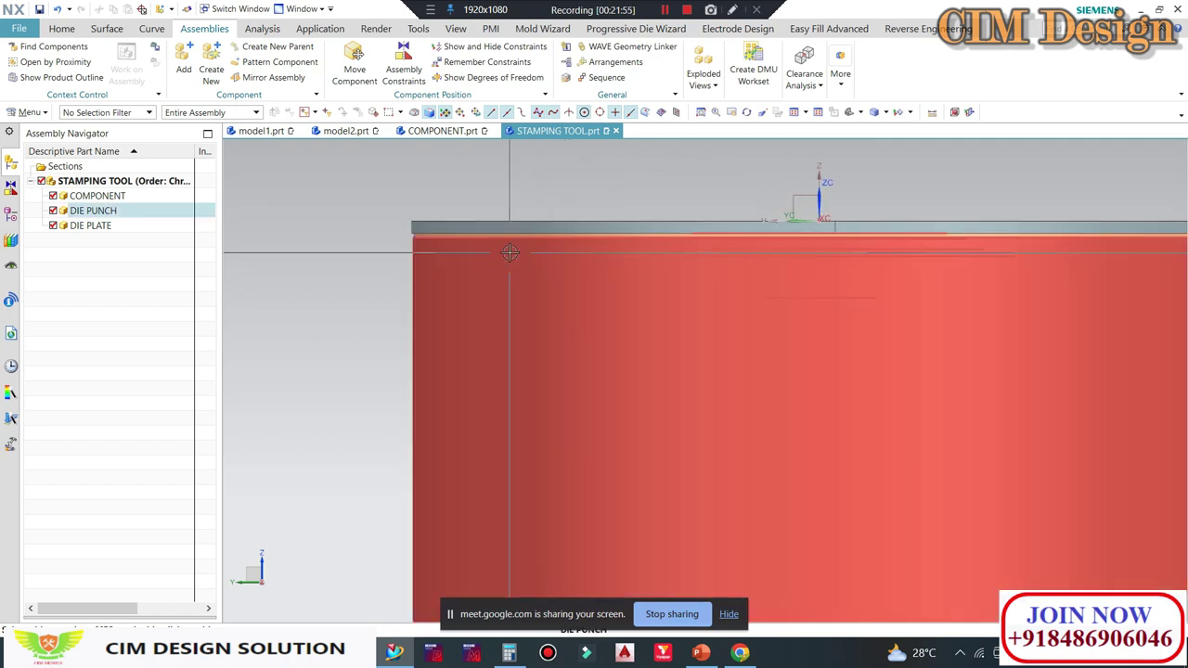
key(Escape)
scroll(641, 204, up, 3)
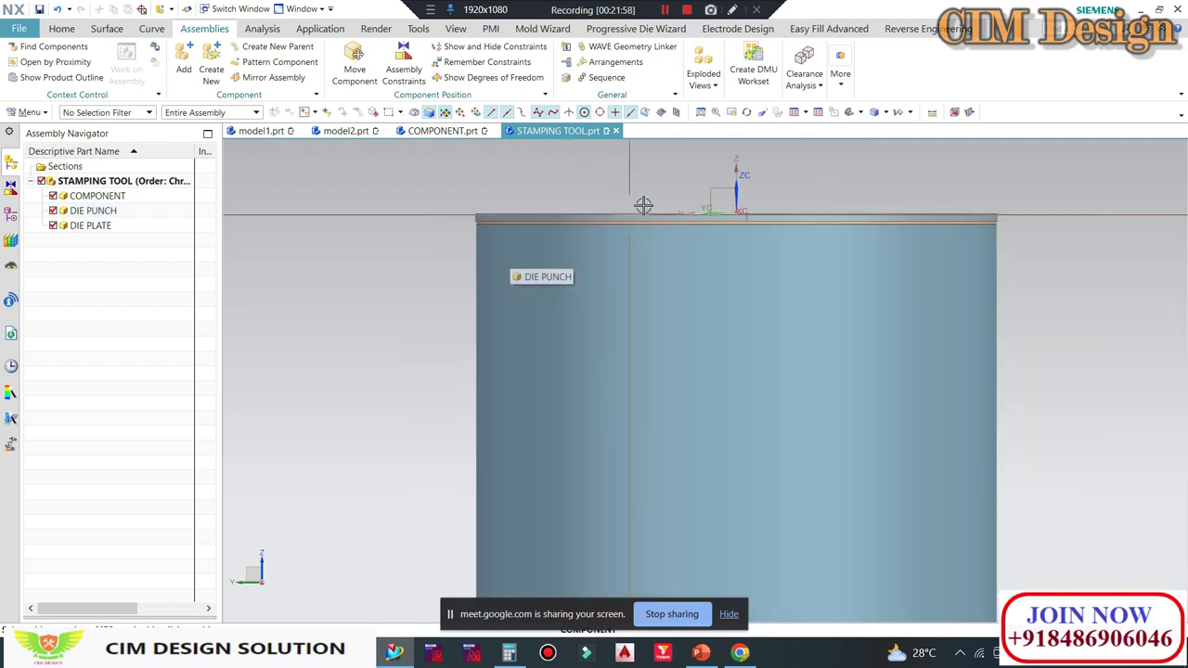
scroll(697, 226, up, 2)
middle_drag(697, 225, 711, 284)
scroll(692, 241, down, 5)
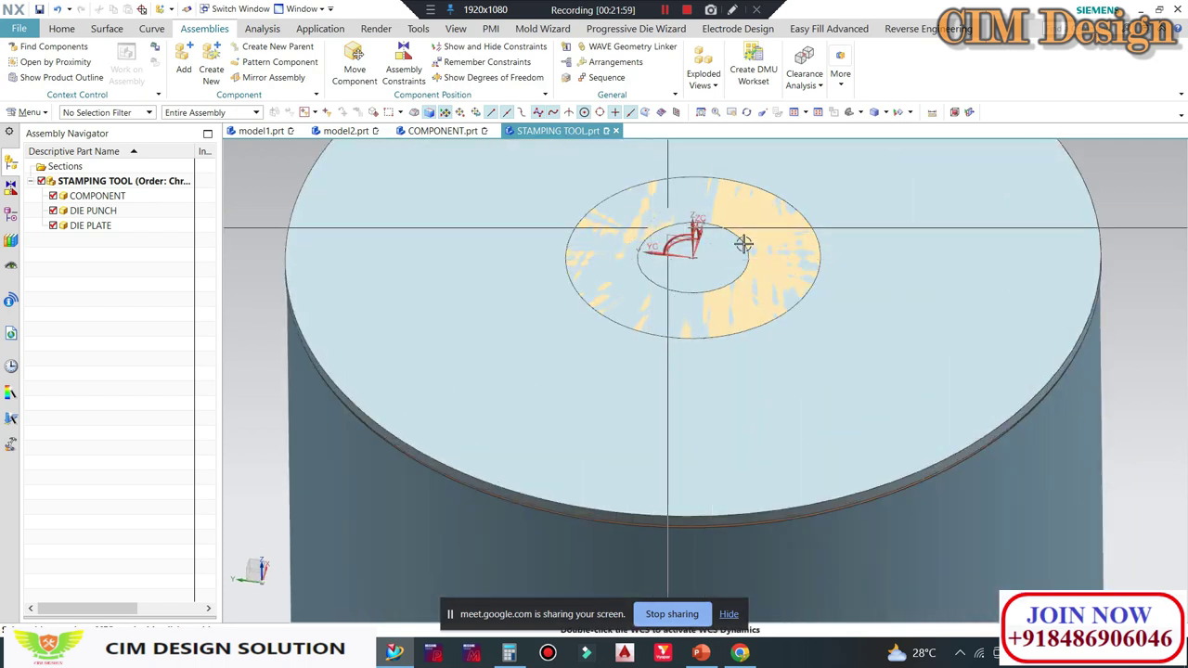
scroll(685, 247, down, 2)
click(694, 258)
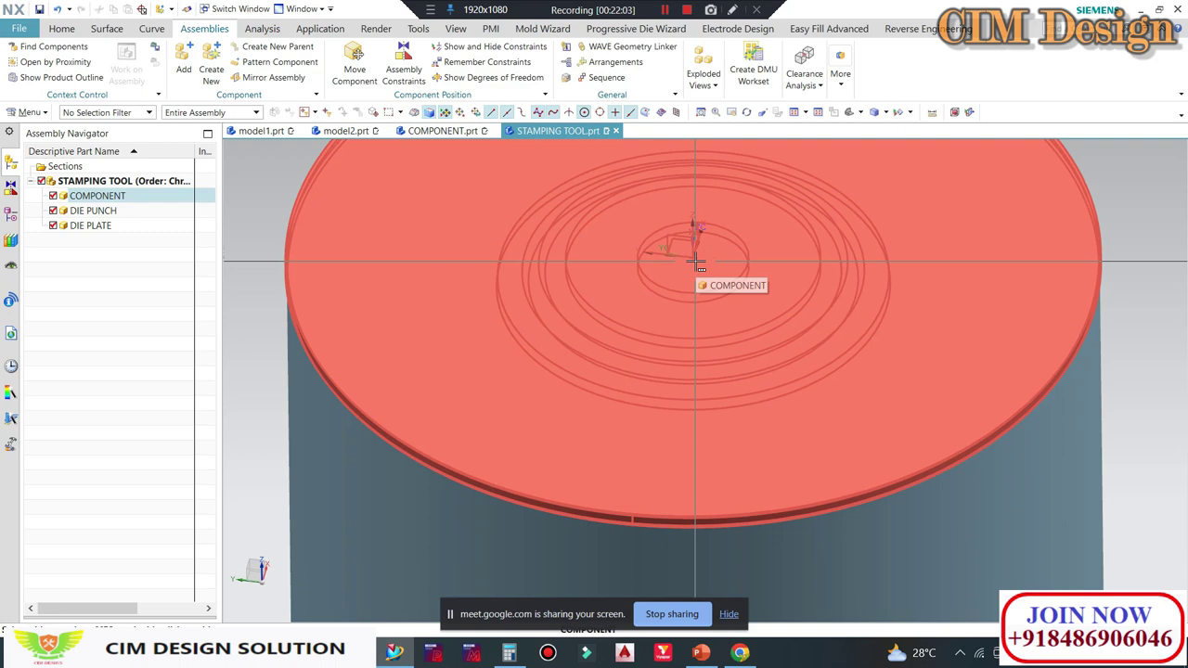
key(Escape)
key(ctrl+alt+f)
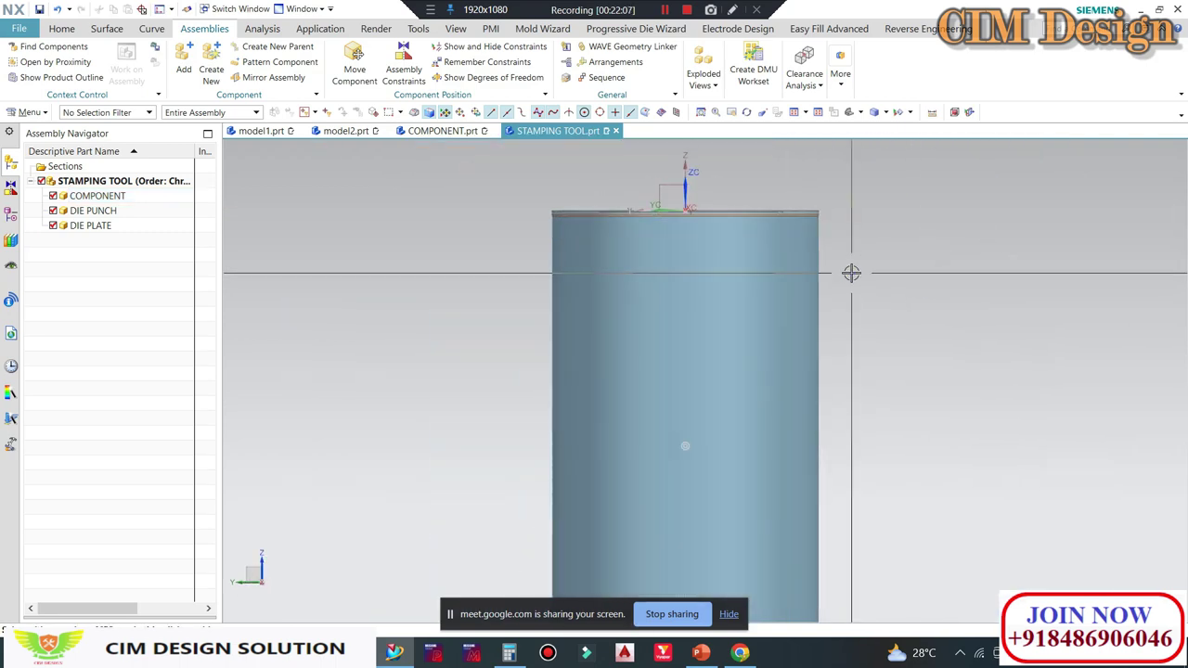
scroll(703, 232, up, 3)
Step: Make DIE PLATE the work part and WAVE-link the punch body into it
double_click(85, 227)
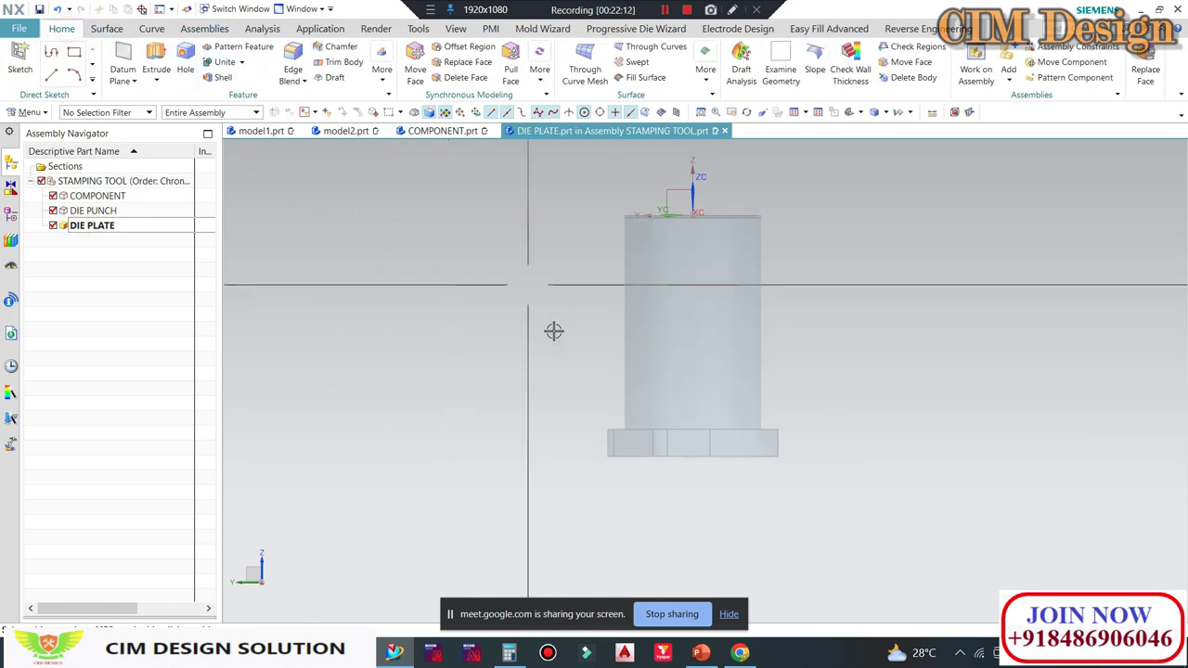
click(197, 30)
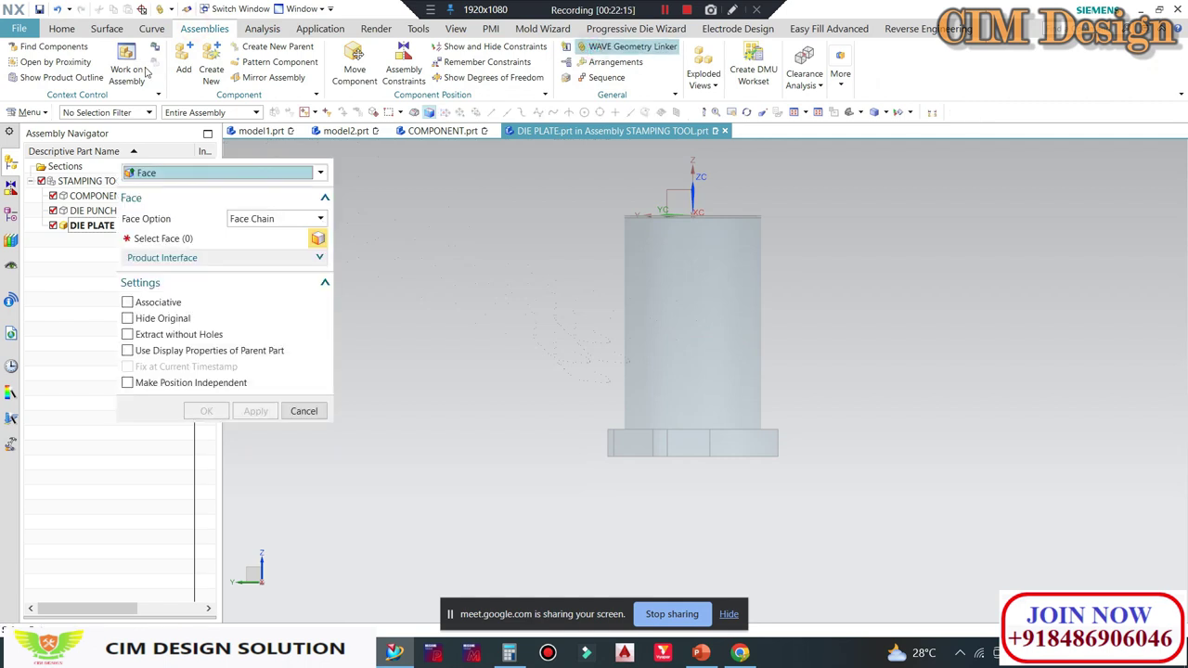
click(177, 173)
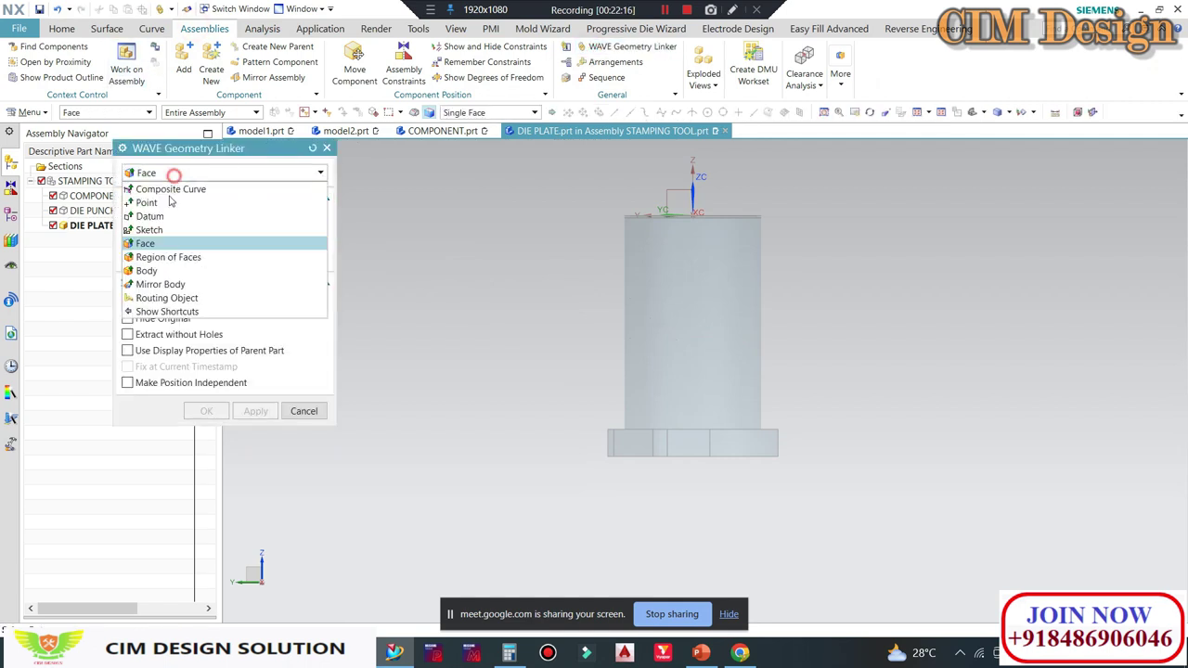
click(146, 270)
click(705, 334)
click(208, 420)
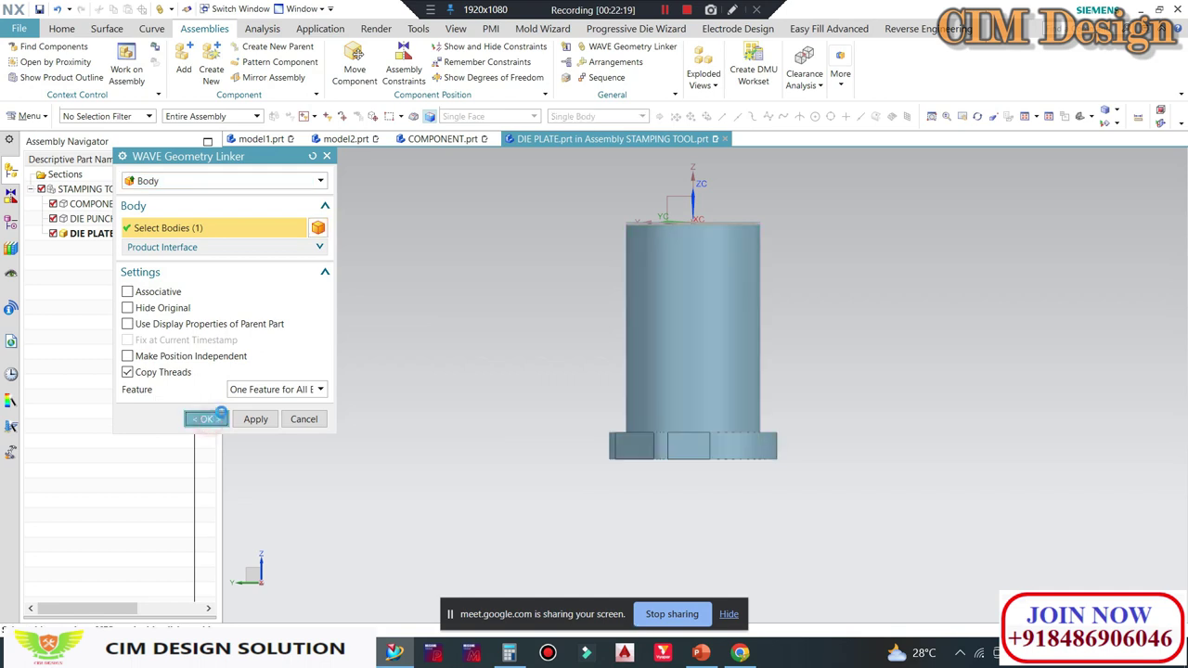
Step: Orbit around the linked body and snap to an exact Top view
middle_drag(551, 363, 552, 292)
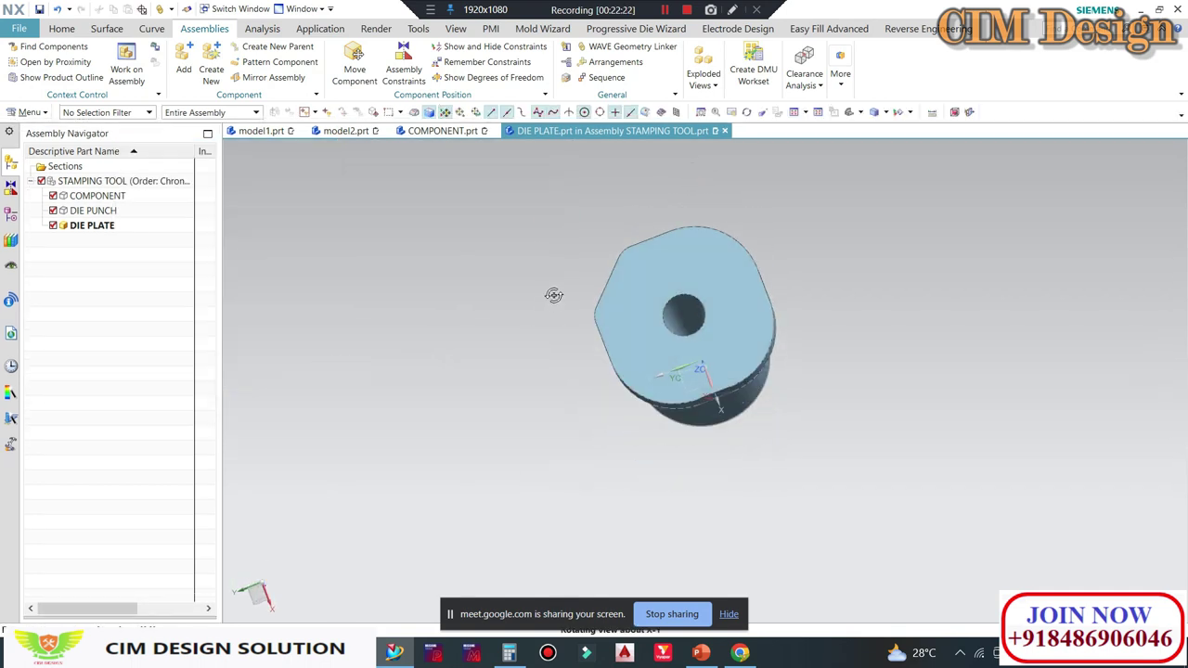
key(F8)
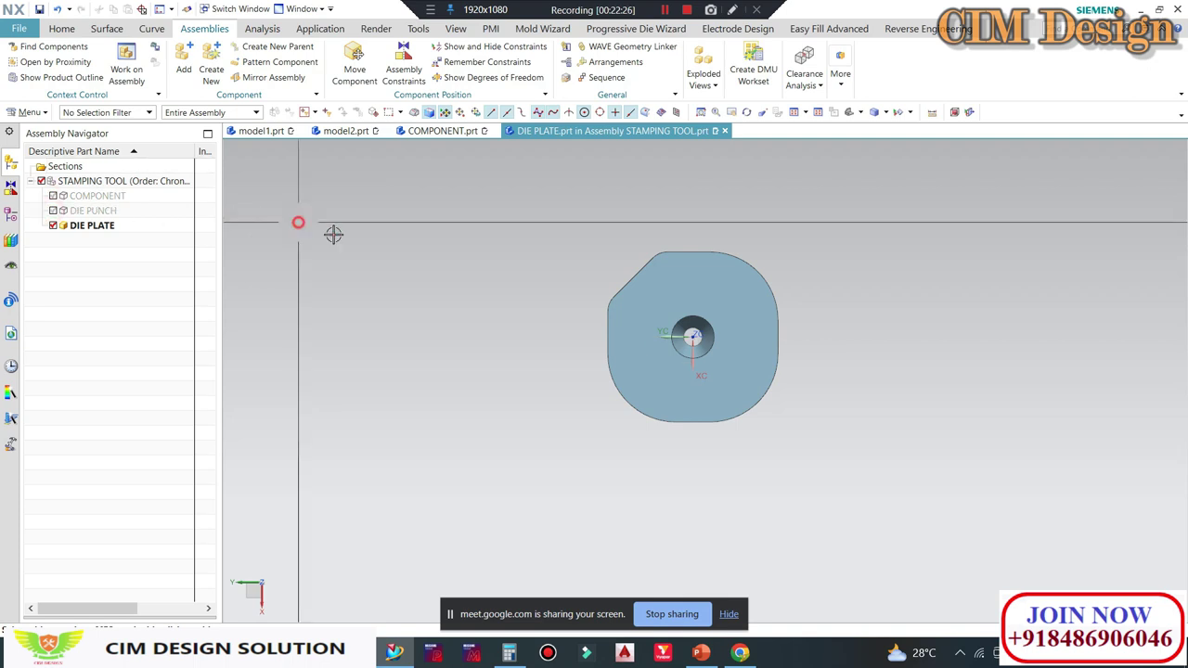
mouse_move(506, 292)
middle_down()
mouse_move(511, 369)
mouse_move(504, 291)
middle_up()
key(F8)
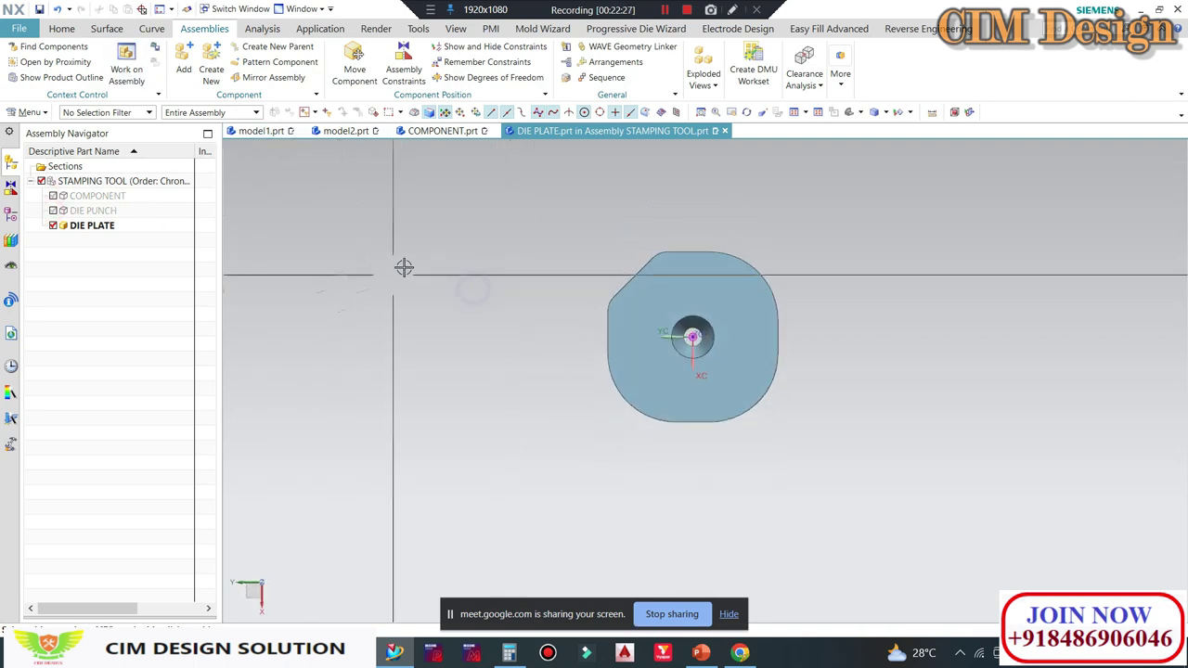
click(62, 29)
Step: Sketch a centre-point rectangle on the part face, centred on the hole
click(156, 65)
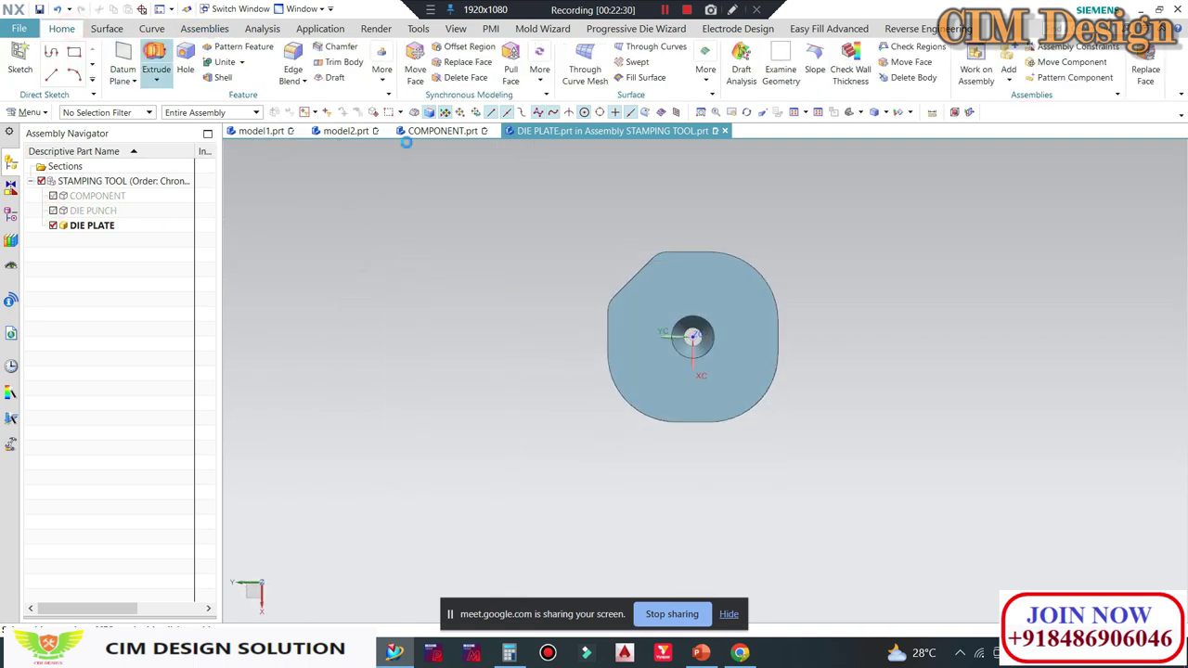
click(696, 300)
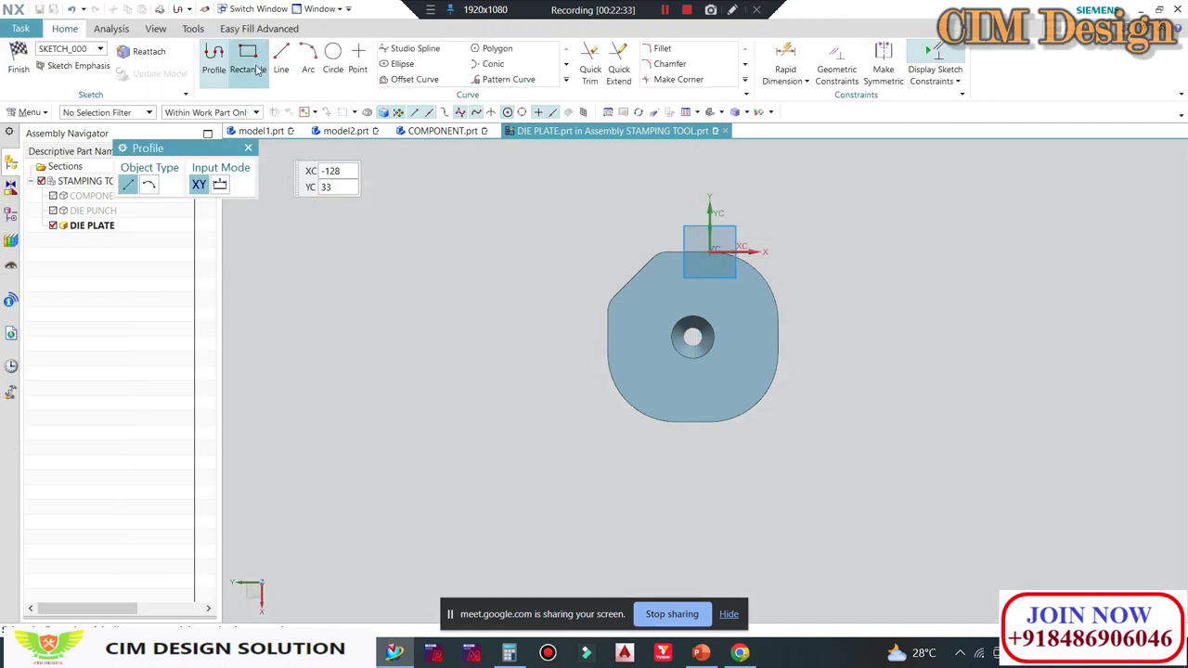
click(248, 58)
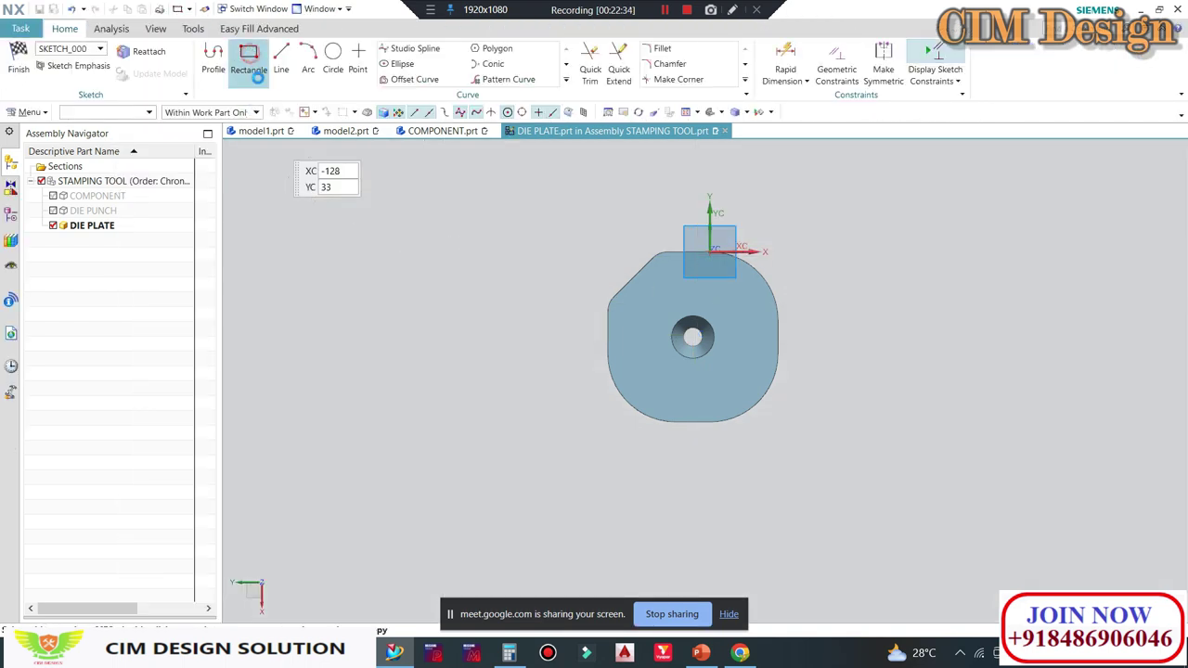
click(693, 338)
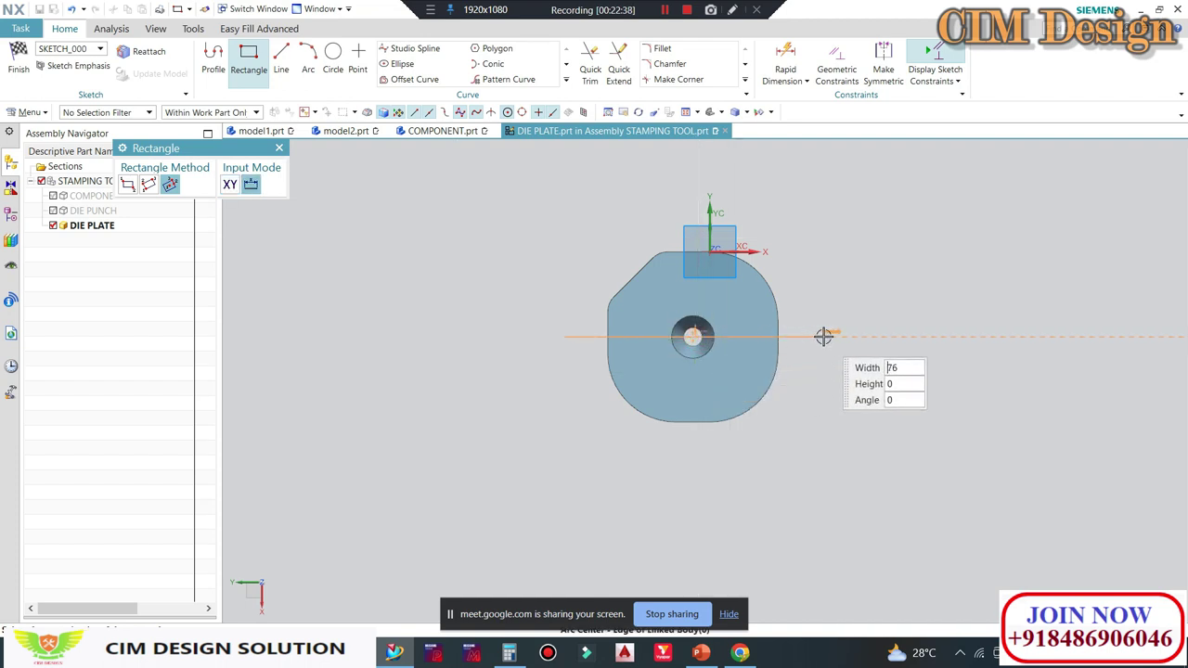
click(825, 337)
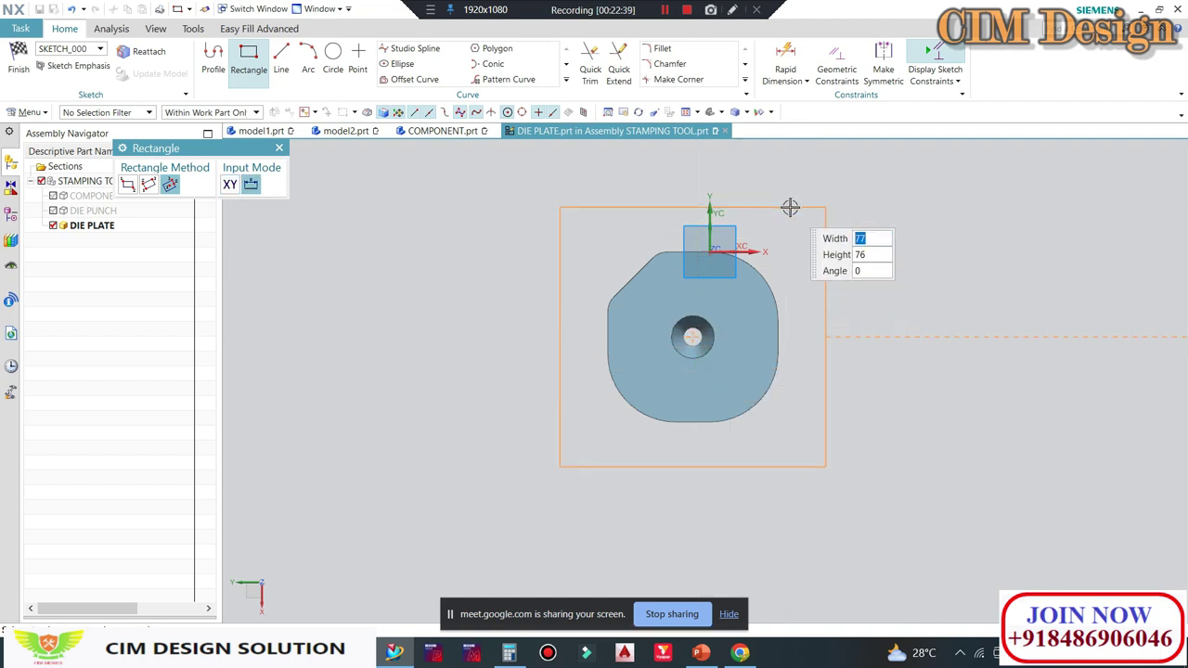
click(789, 207)
key(Escape)
Step: Dimension the rectangle's height and width to 126 mm each
scroll(843, 336, up, 2)
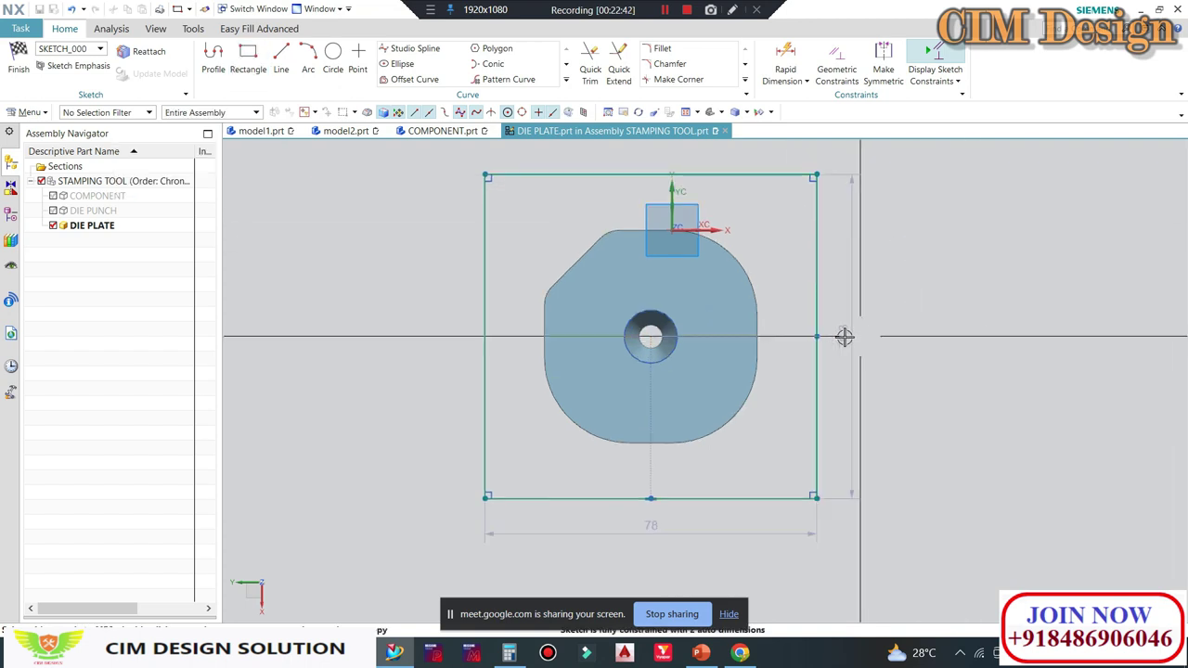
scroll(727, 344, down, 1)
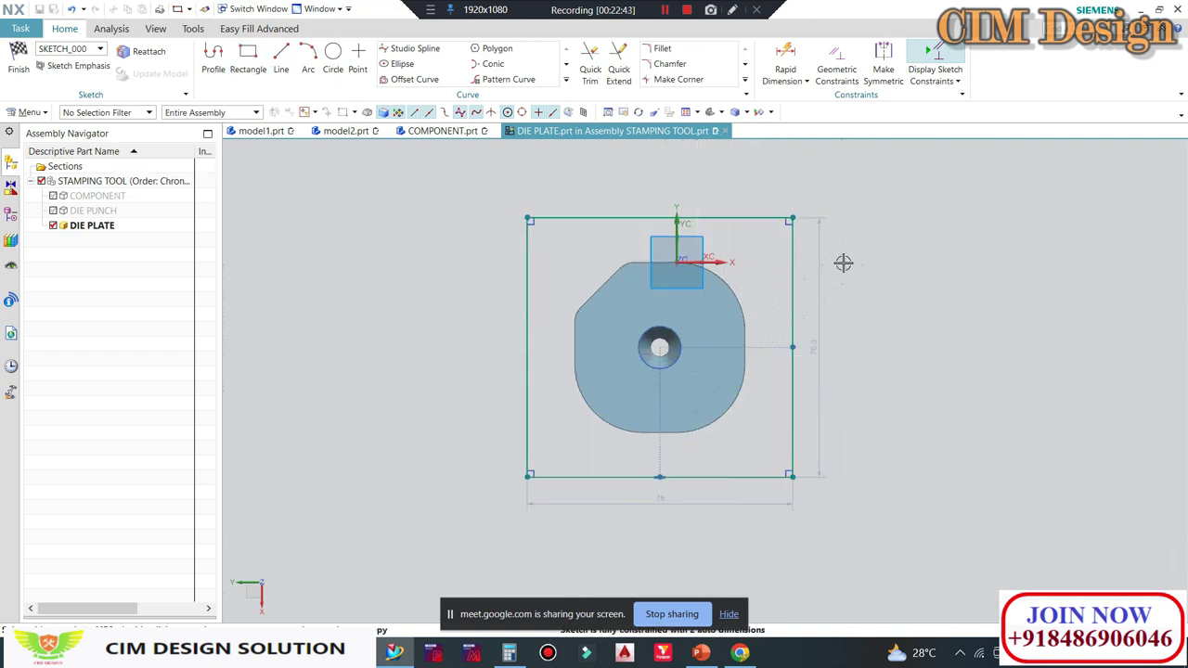
scroll(844, 264, up, 1)
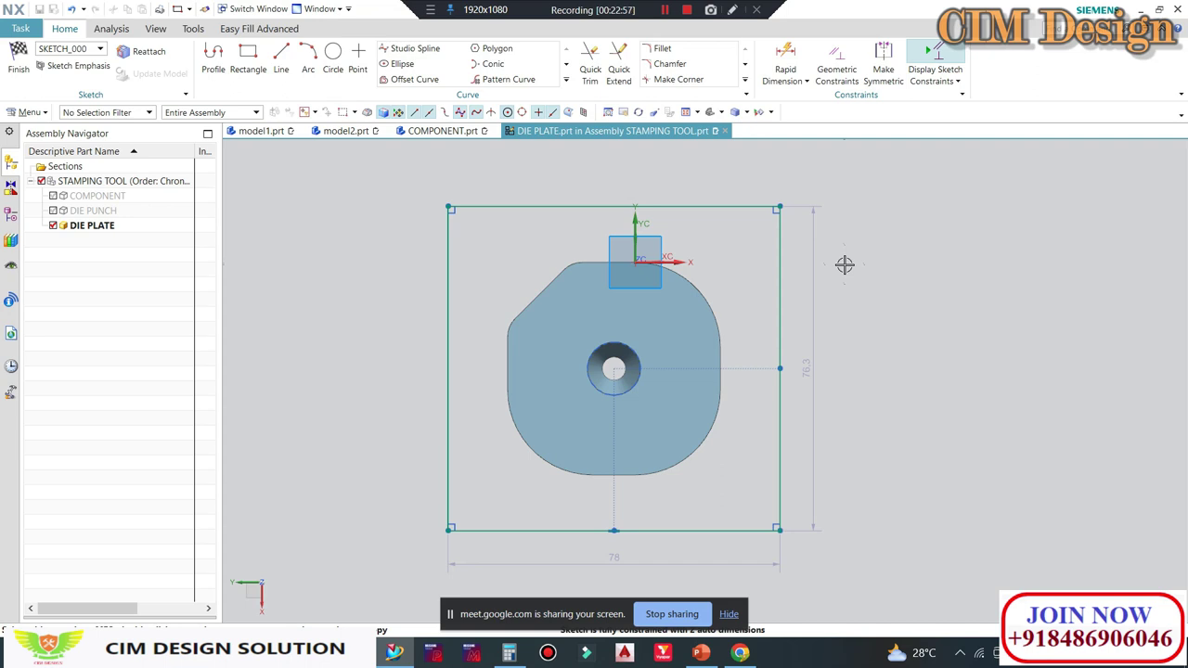
click(802, 371)
text(126)
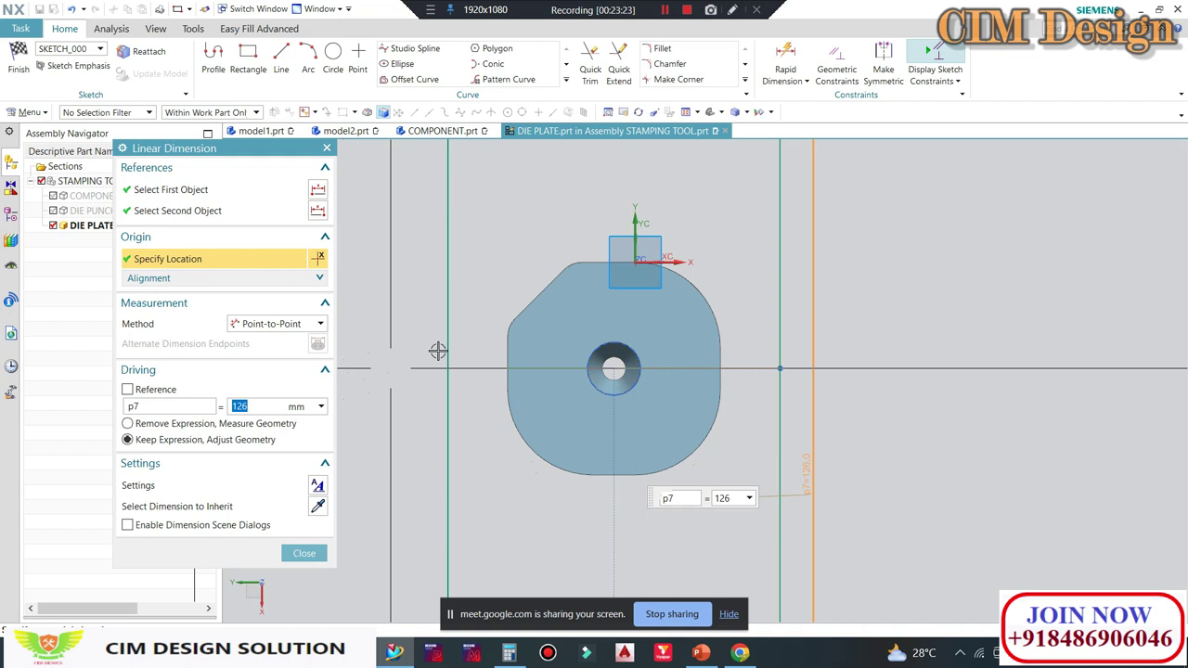
scroll(571, 313, up, 3)
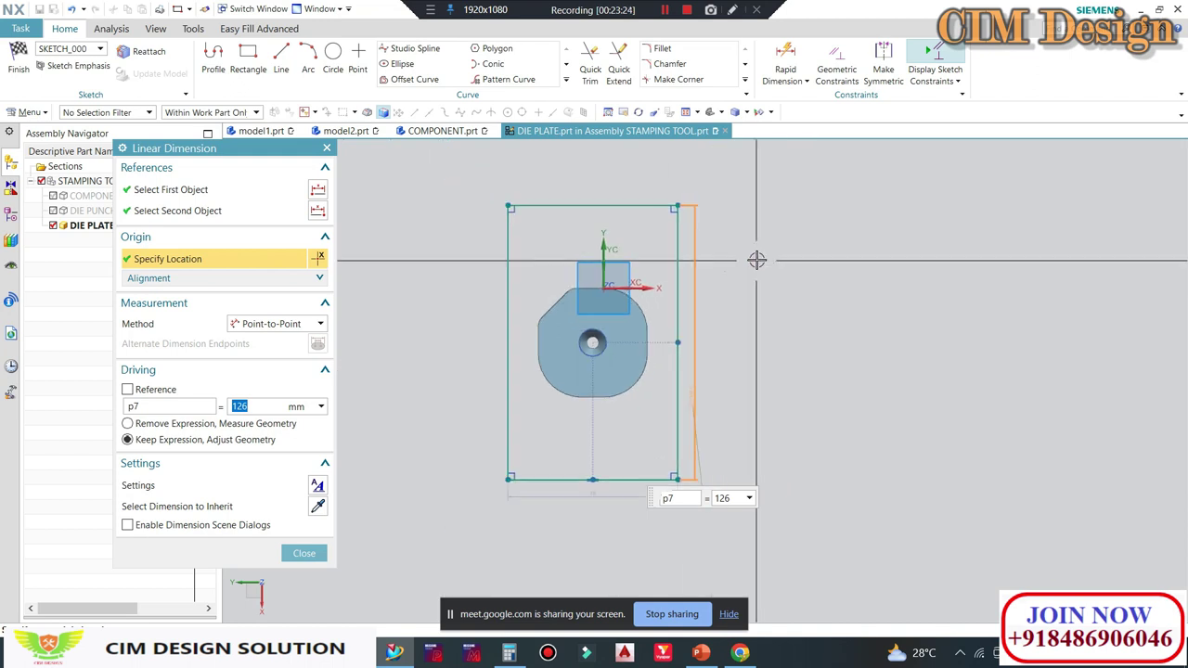
click(685, 381)
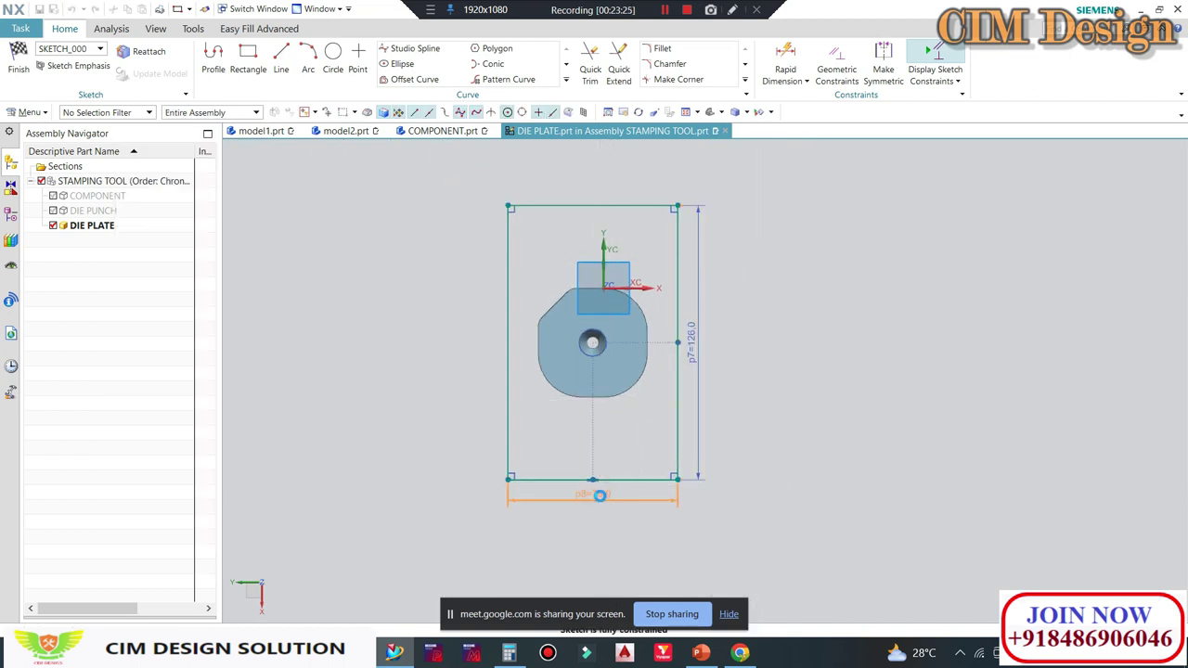
click(599, 496)
text(126)
key(Return)
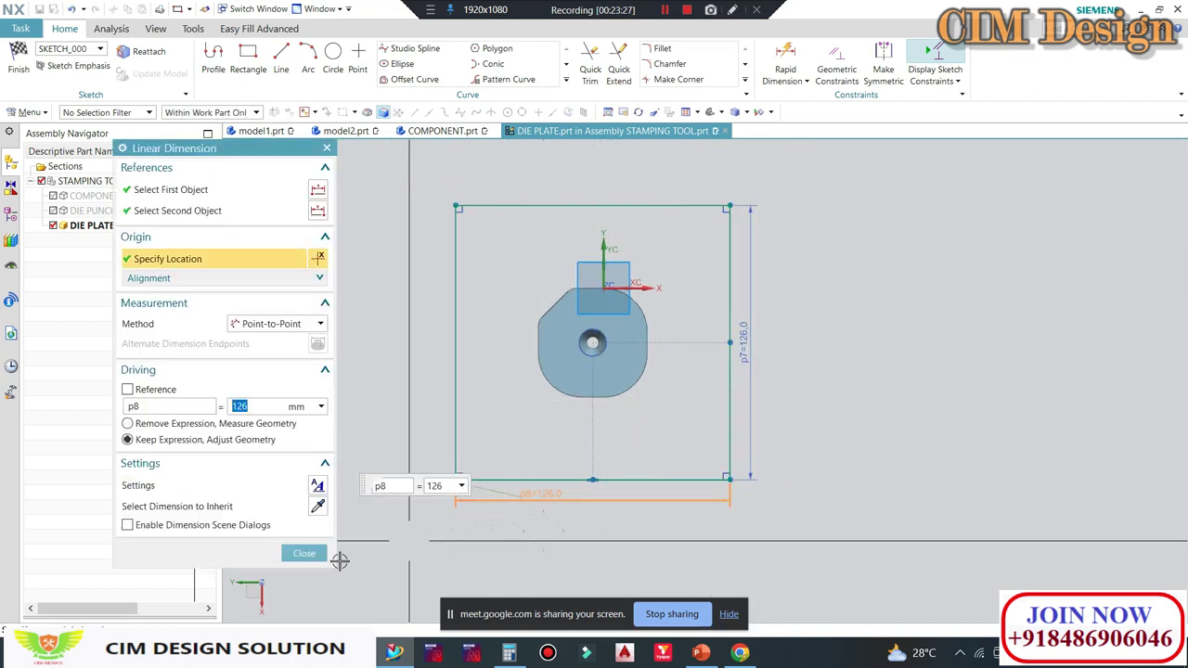
click(304, 553)
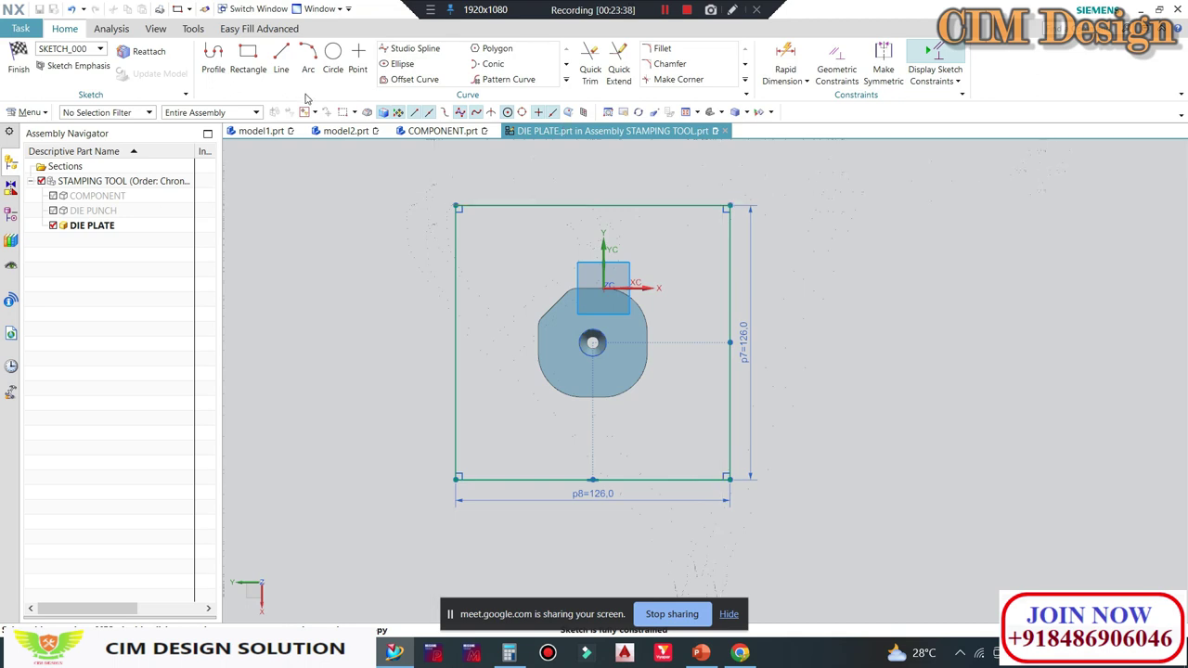
Step: Extrude the 126 × 126 square sketch upward 30 mm into a solid block
click(26, 53)
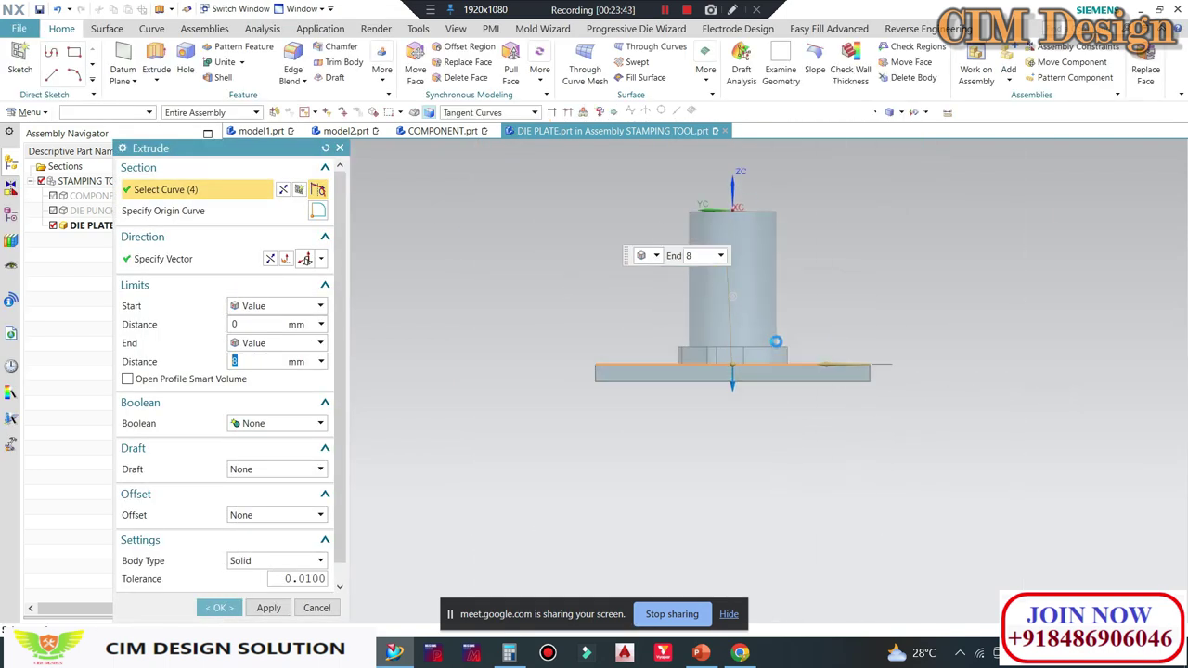
click(270, 259)
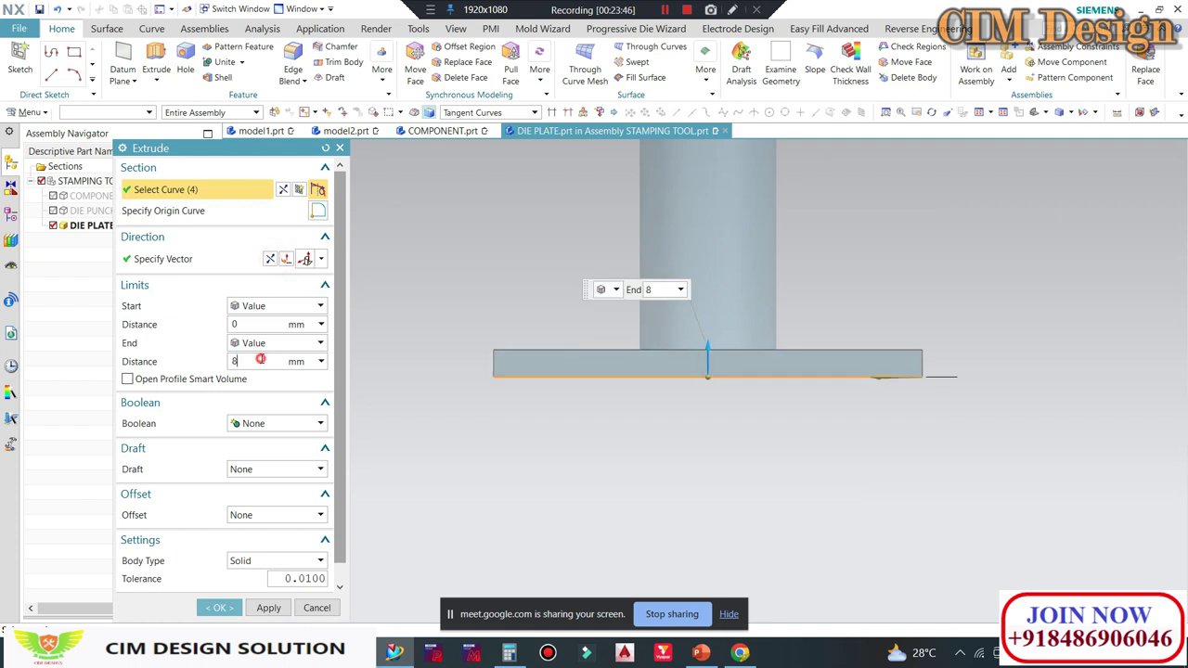
text(30)
key(Return)
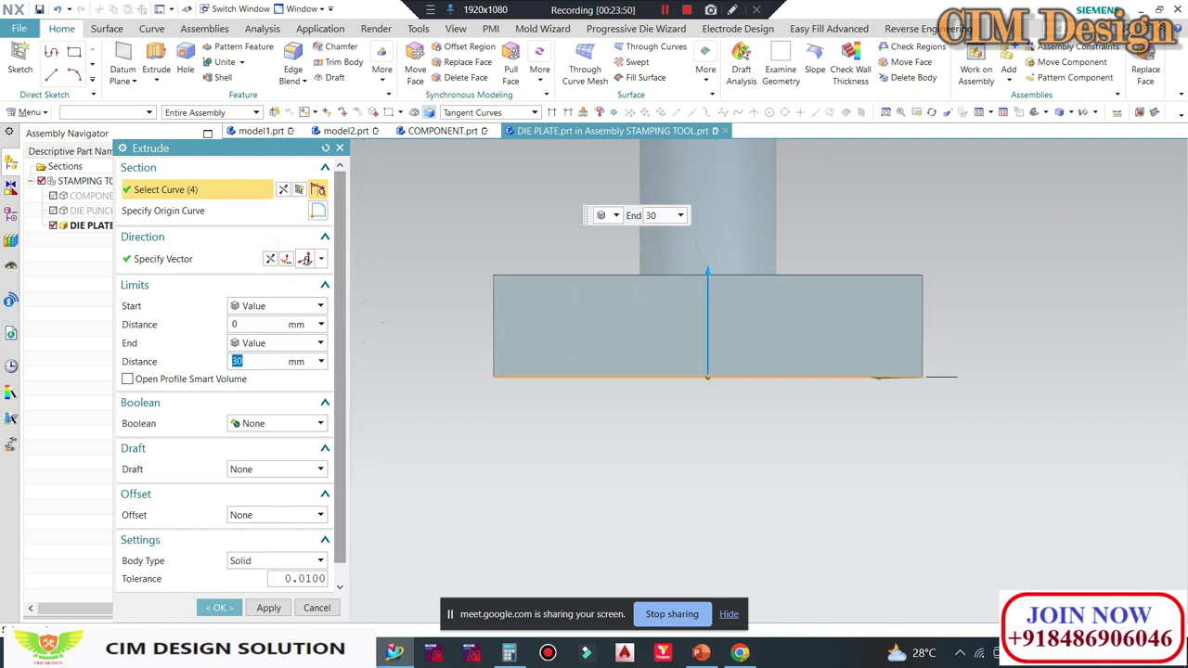
click(220, 608)
mouse_move(669, 353)
middle_down()
mouse_move(774, 367)
mouse_move(896, 257)
mouse_move(724, 269)
middle_up()
scroll(724, 268, up, 2)
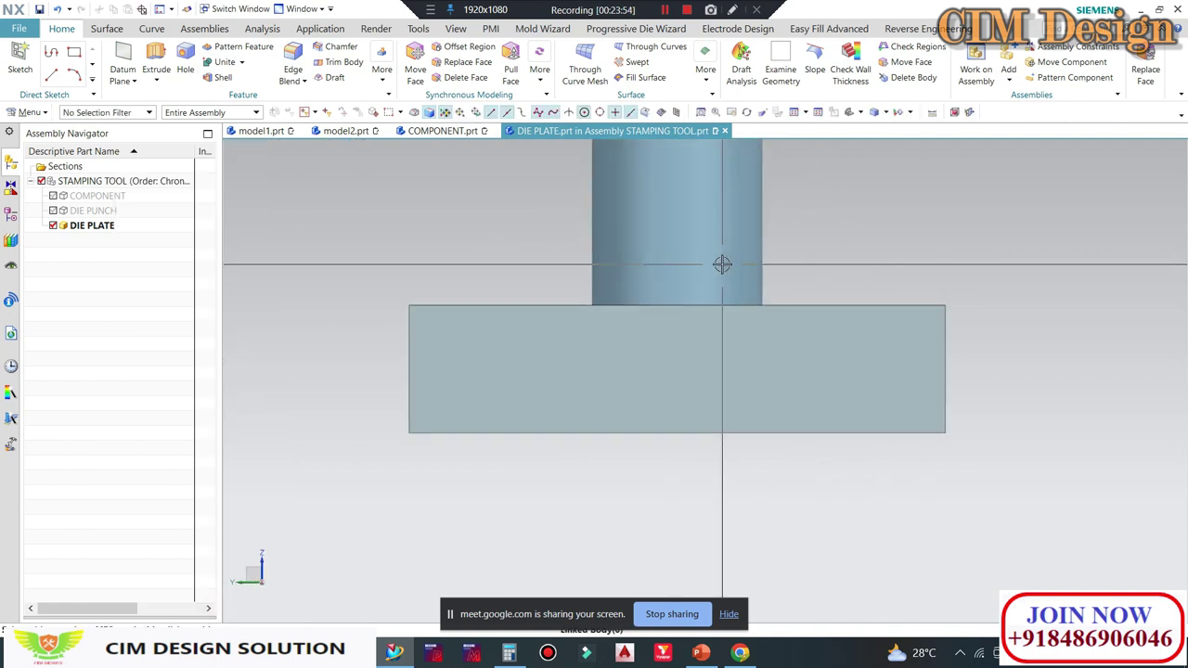
mouse_move(547, 362)
middle_down()
mouse_move(706, 458)
mouse_move(724, 424)
mouse_move(922, 266)
mouse_move(160, 160)
middle_up()
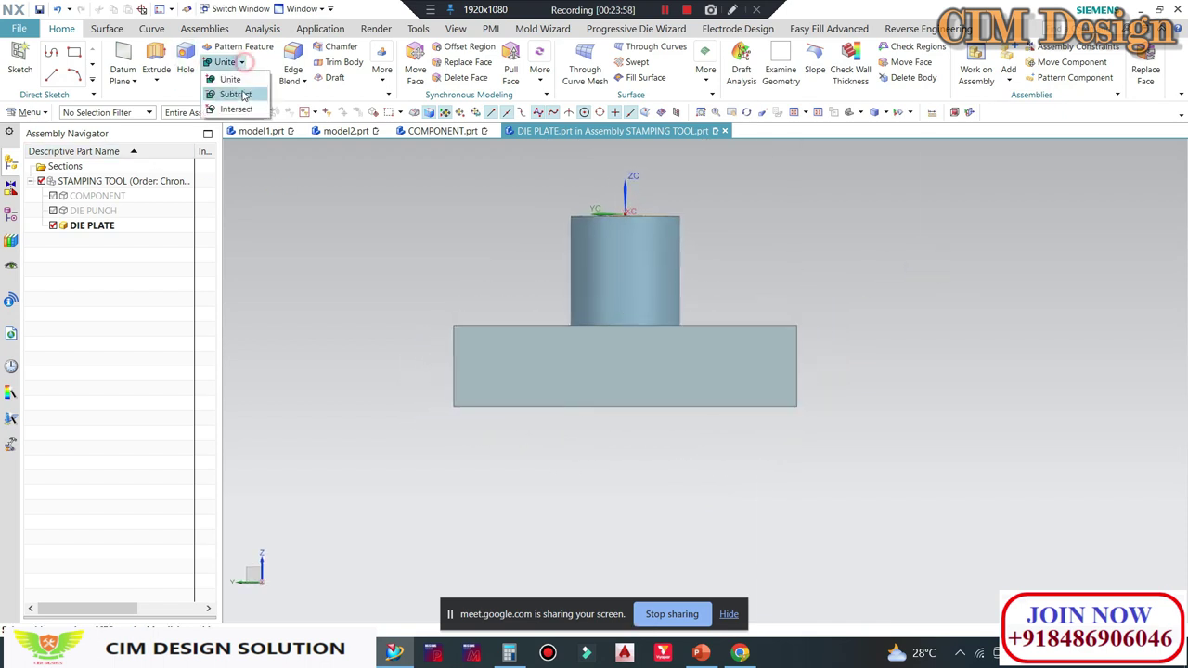
Step: Subtract the punch from the die plate block to cut its stepped pocket
click(243, 96)
click(543, 365)
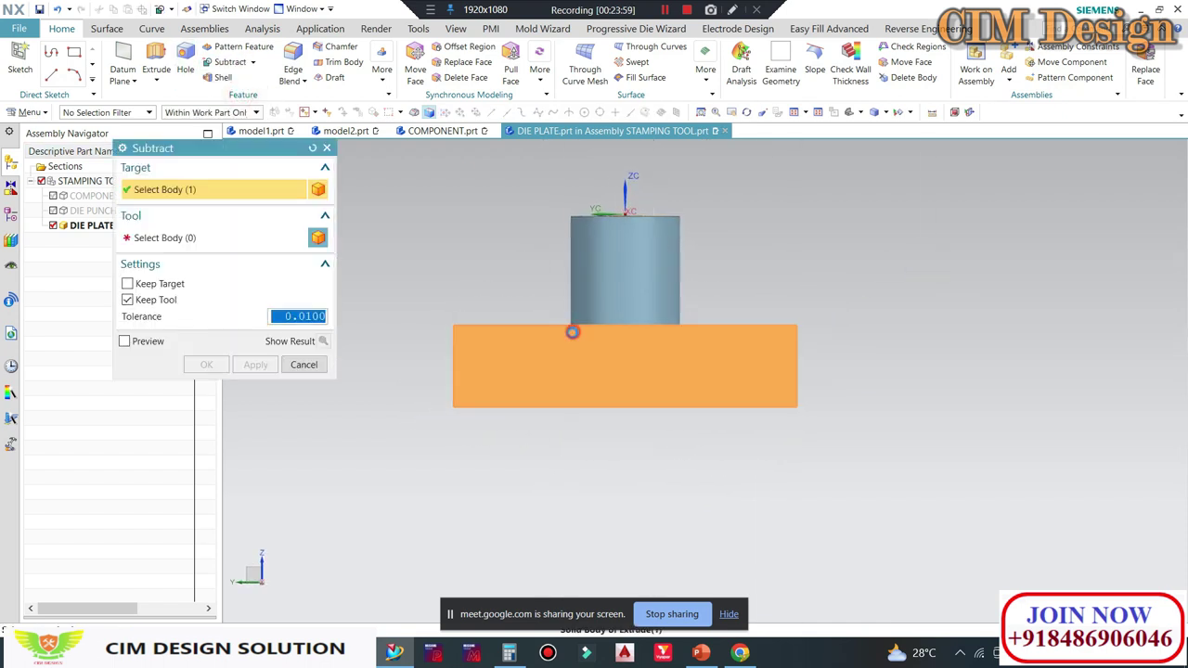
click(599, 271)
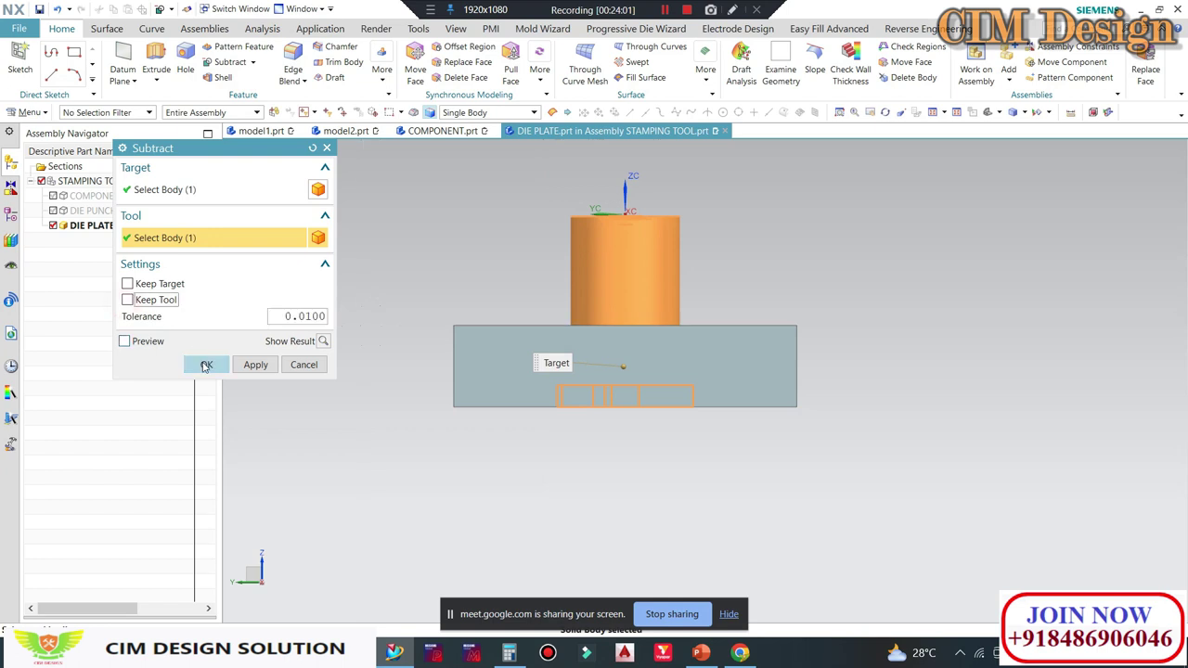
click(206, 364)
mouse_move(424, 371)
middle_down()
mouse_move(559, 313)
mouse_move(548, 265)
mouse_move(824, 136)
middle_up()
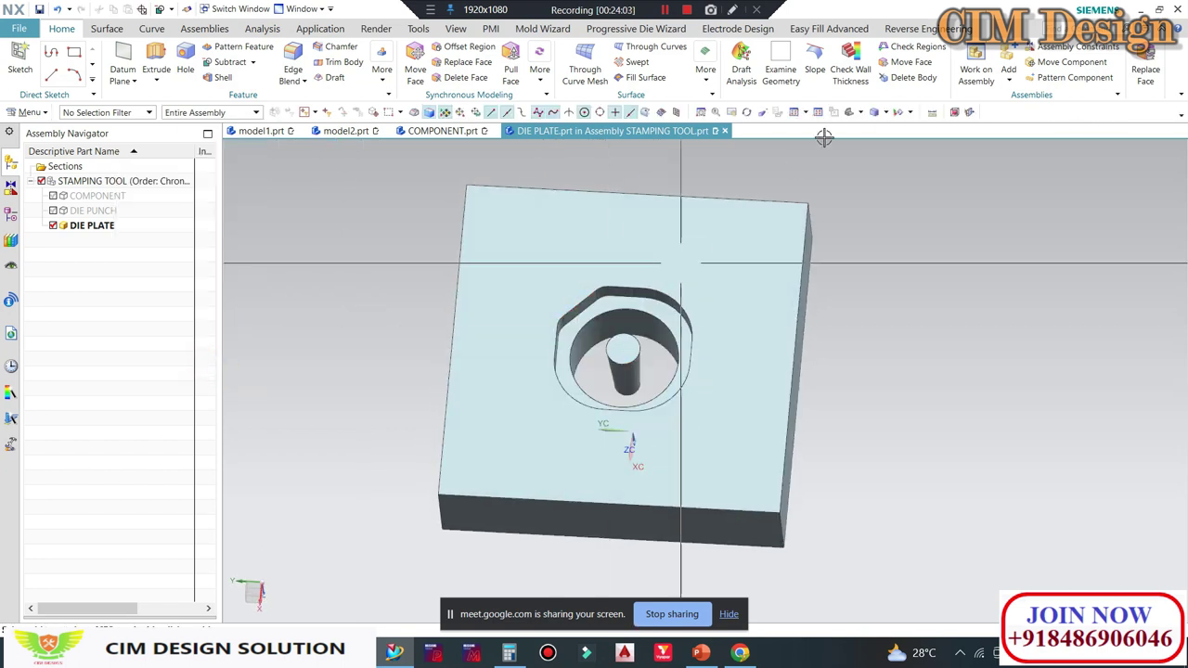
Step: Delete the leftover linked punch body
click(901, 78)
click(624, 371)
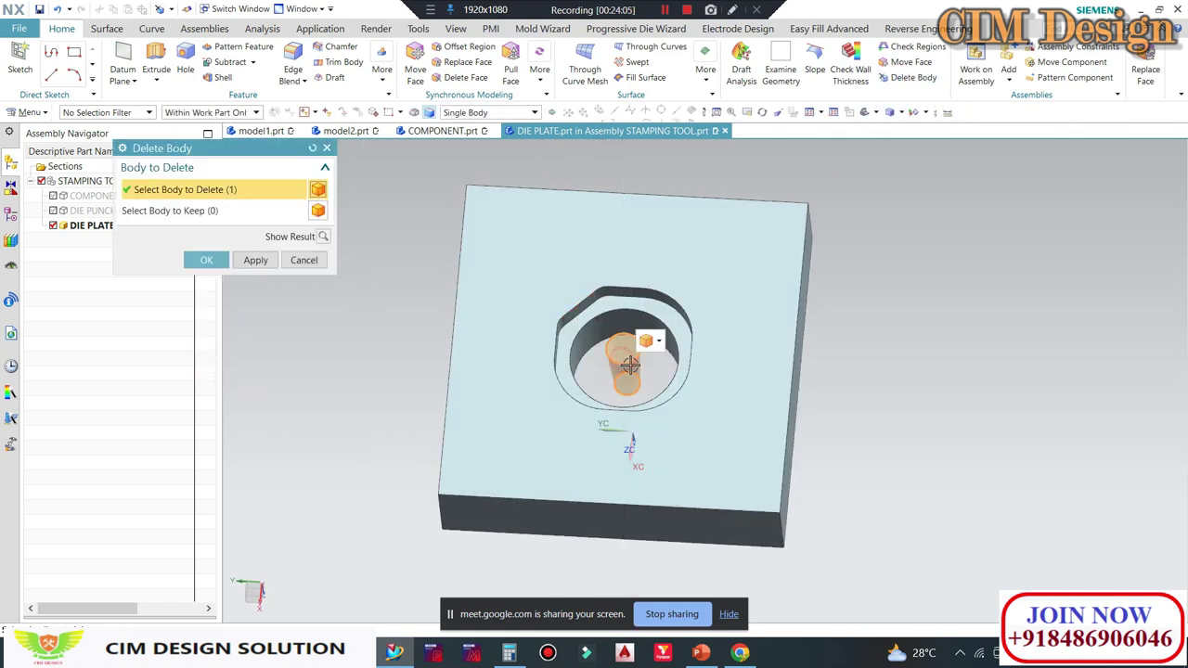
middle_click(624, 371)
scroll(640, 278, up, 3)
scroll(649, 213, up, 3)
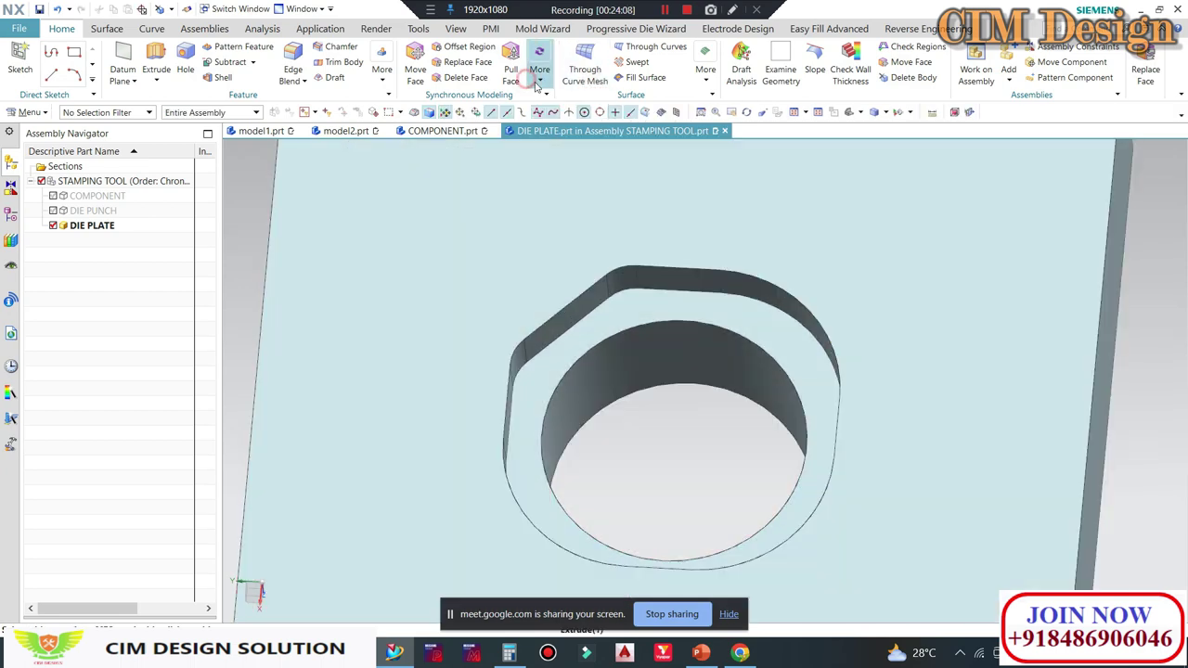
Step: Start Resize Blend and pick the first 6 mm pocket corner round
click(538, 81)
click(747, 112)
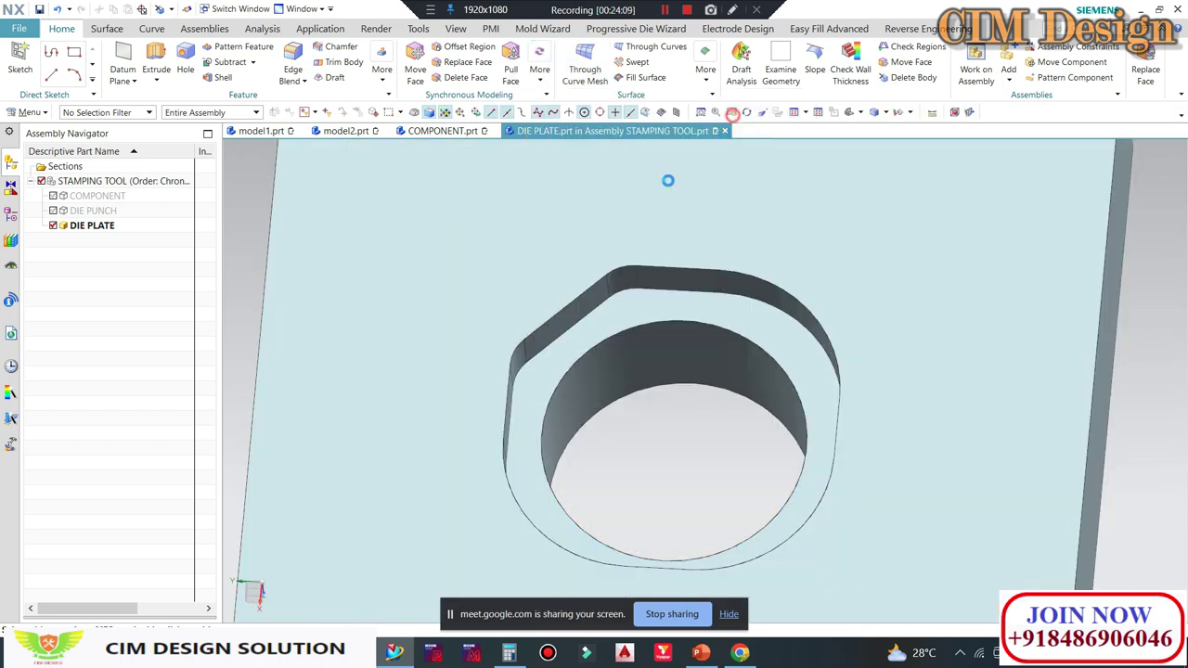
scroll(669, 180, up, 3)
click(620, 278)
Step: Resize the two upper pocket corner rounds to a 5 mm radius
click(464, 397)
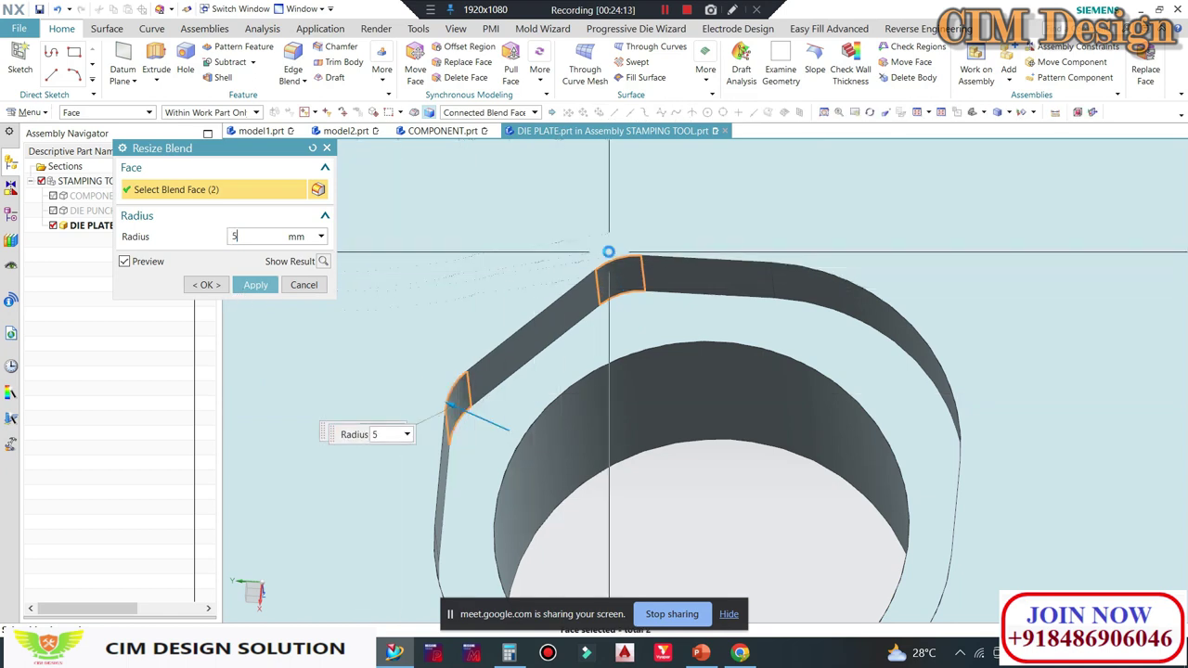
key(Return)
click(255, 285)
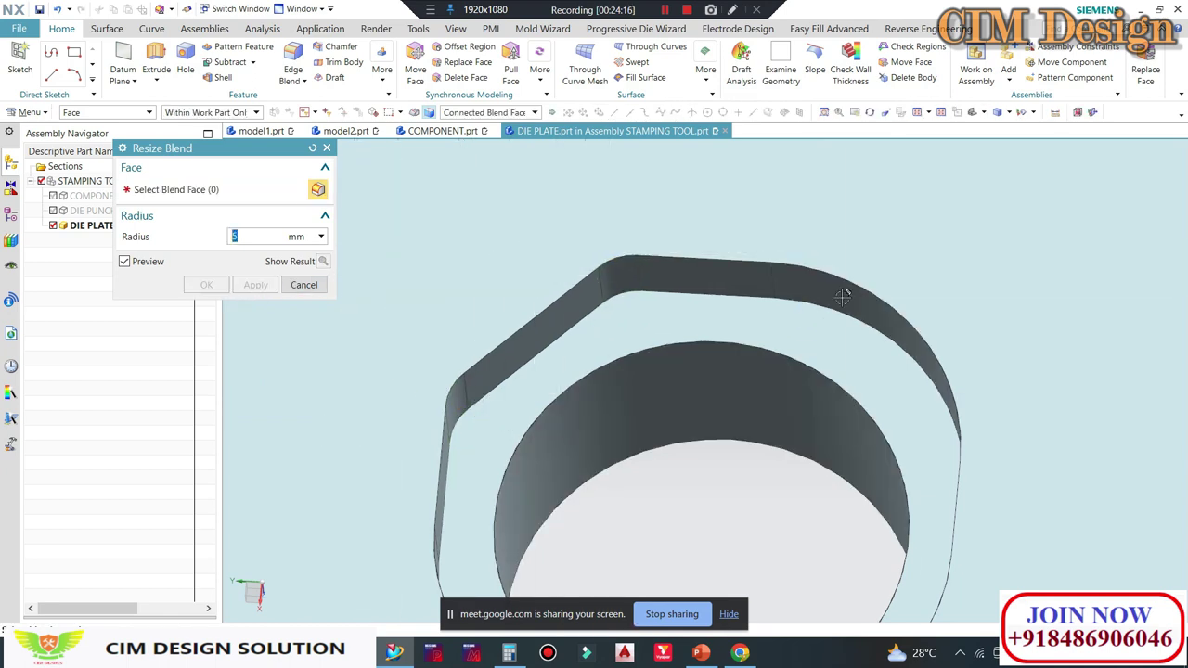
Step: Resize the three lower pocket rounds to an 18 mm radius
click(858, 306)
mouse_move(858, 306)
middle_down()
mouse_move(923, 272)
mouse_move(875, 379)
mouse_move(609, 438)
middle_up()
click(875, 379)
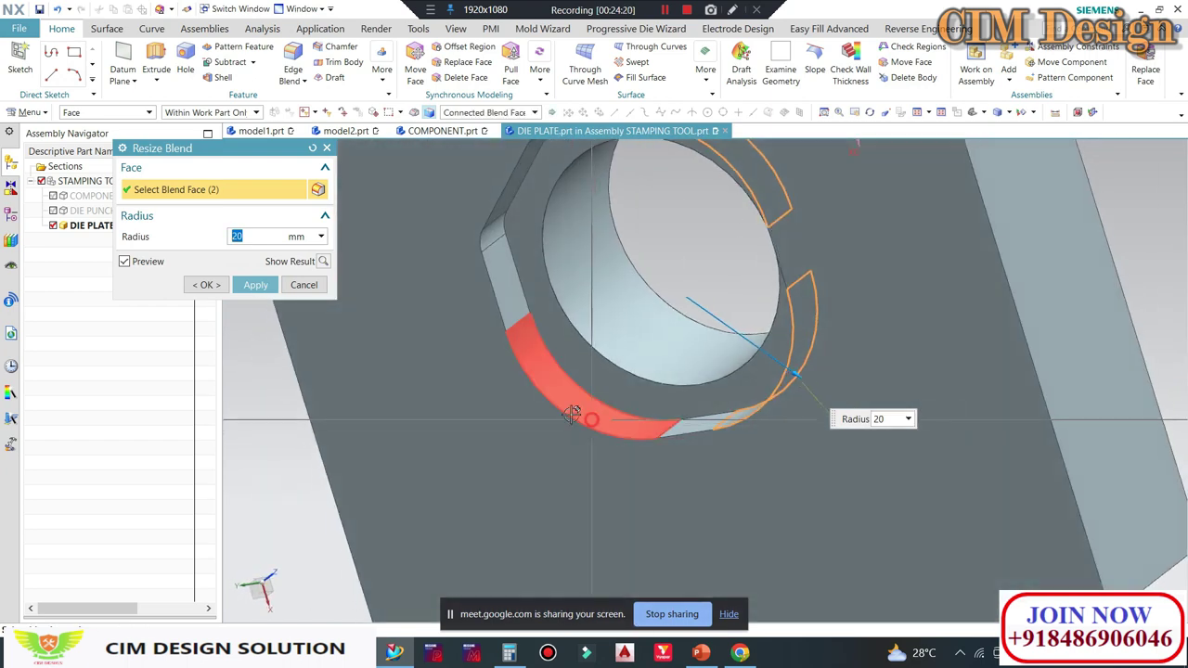
click(607, 433)
text(18)
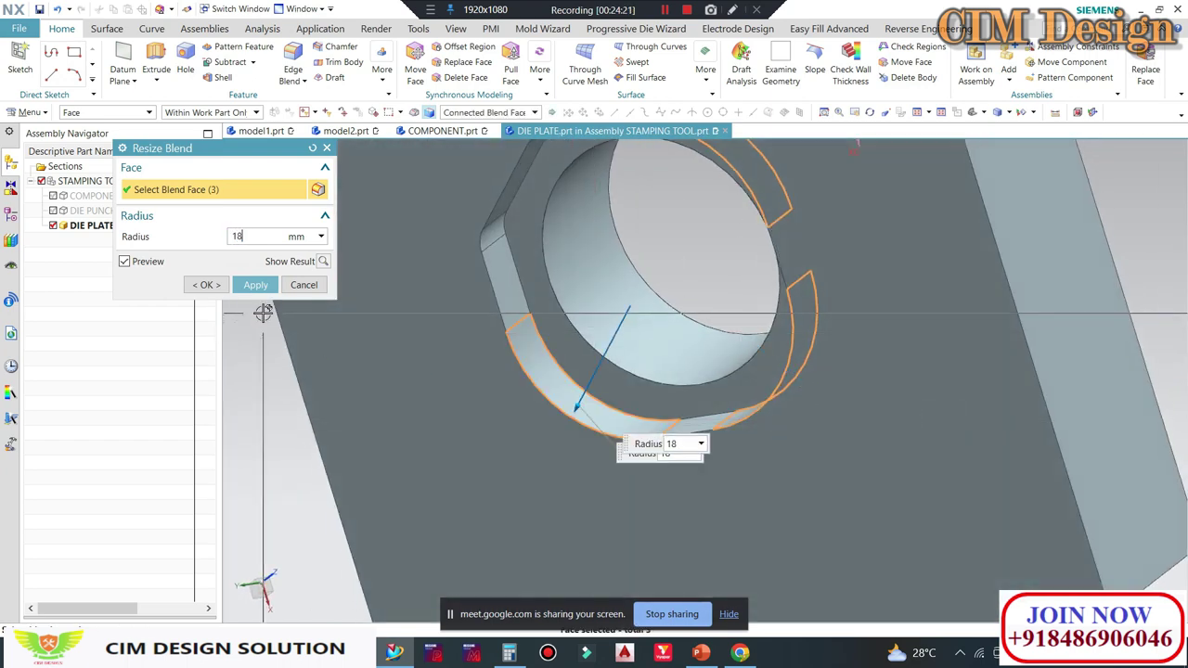
click(255, 285)
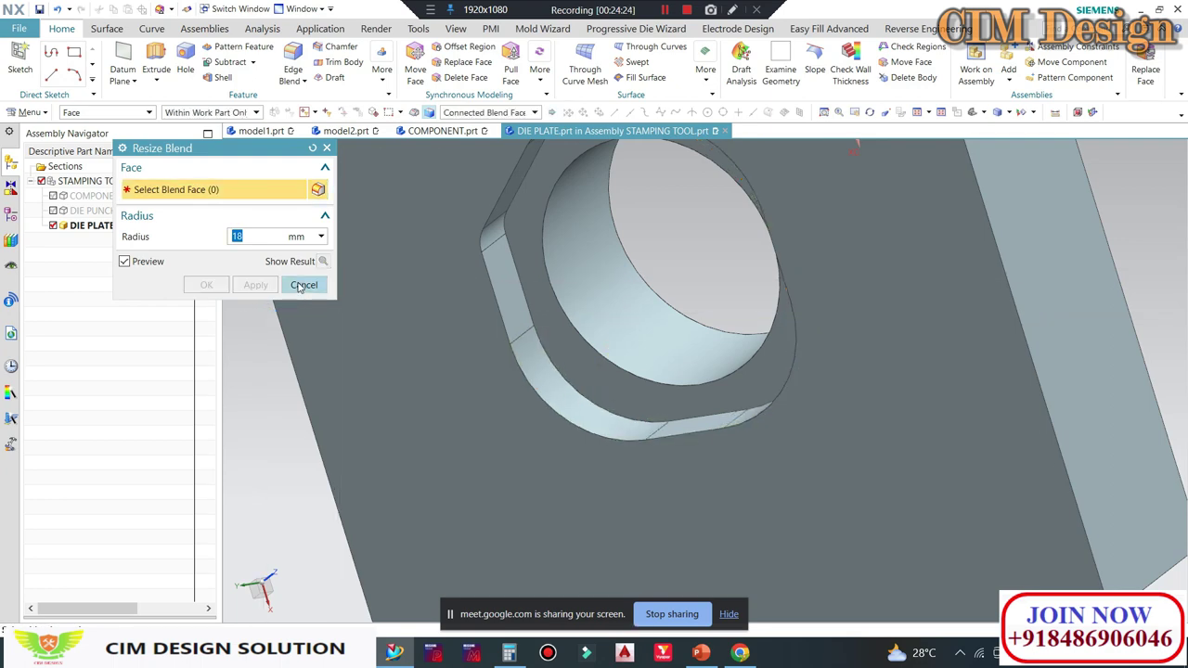
click(299, 288)
Step: Chamfer the plate's top-left edge with a 5 mm symmetric distance
mouse_move(705, 349)
middle_down()
mouse_move(771, 374)
mouse_move(857, 460)
mouse_move(867, 377)
mouse_move(839, 440)
mouse_move(824, 371)
middle_up()
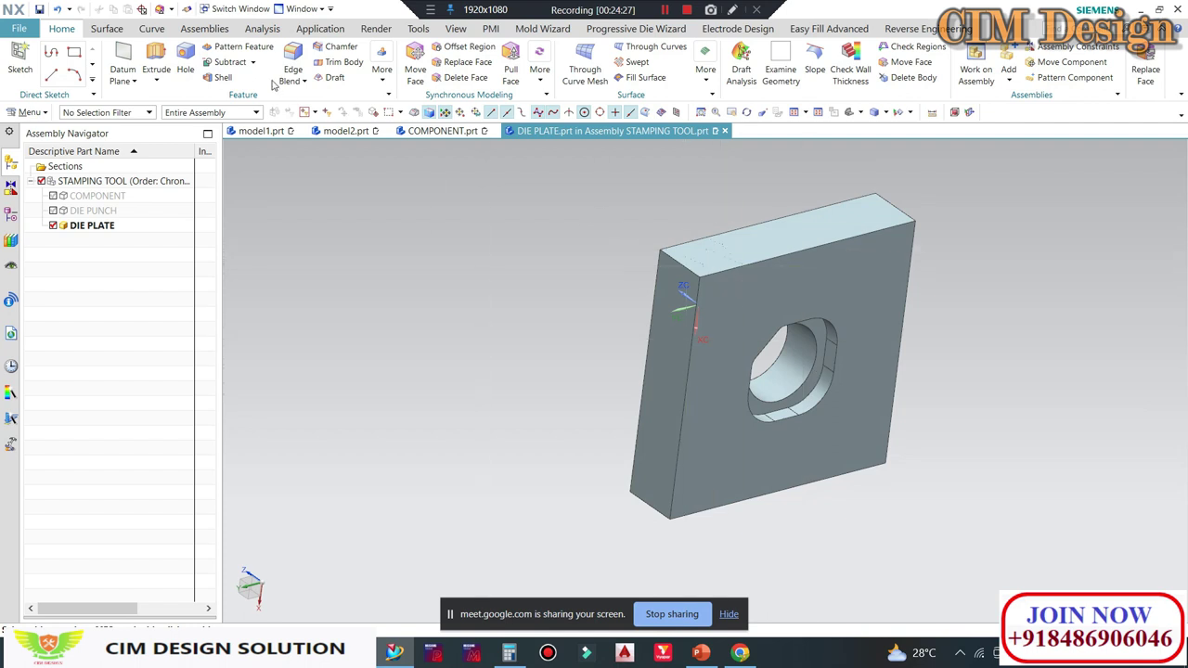
click(336, 48)
click(670, 247)
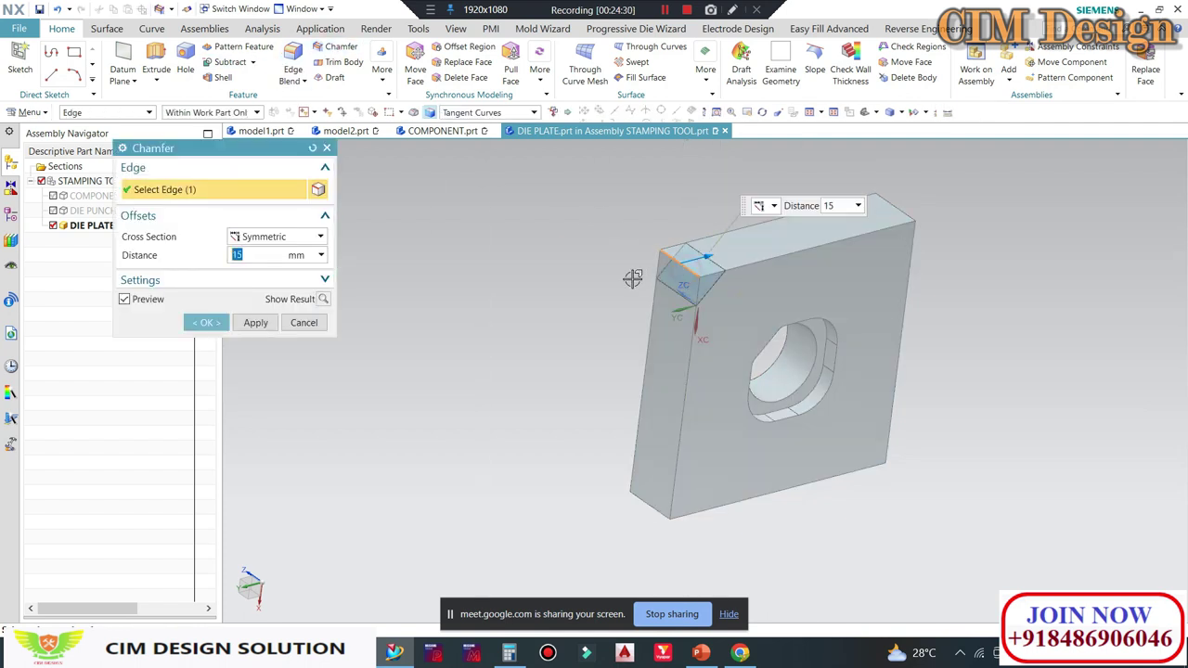
text(5)
key(Return)
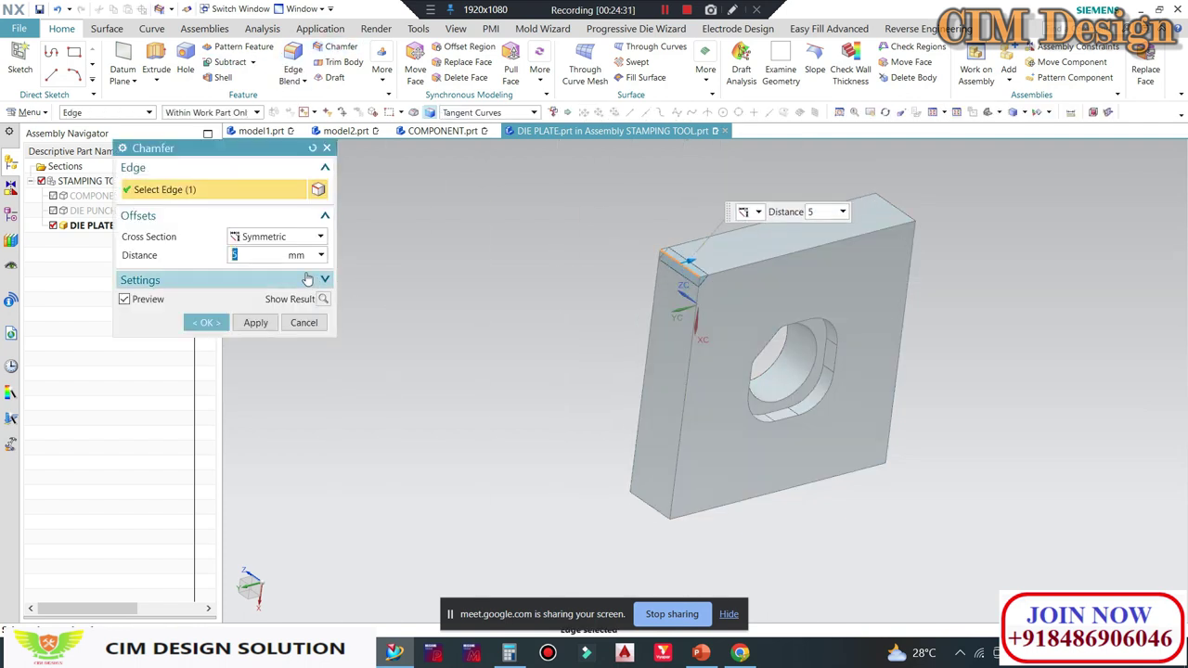
click(206, 322)
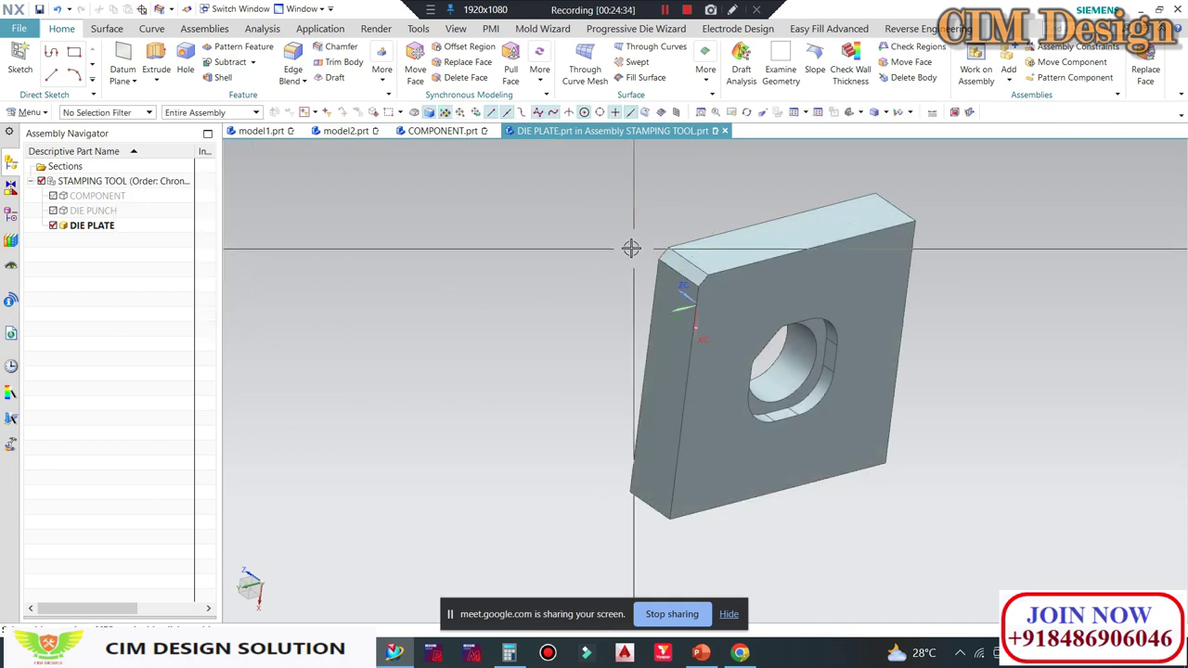
mouse_move(629, 247)
middle_down()
mouse_move(581, 210)
mouse_move(44, 190)
middle_up()
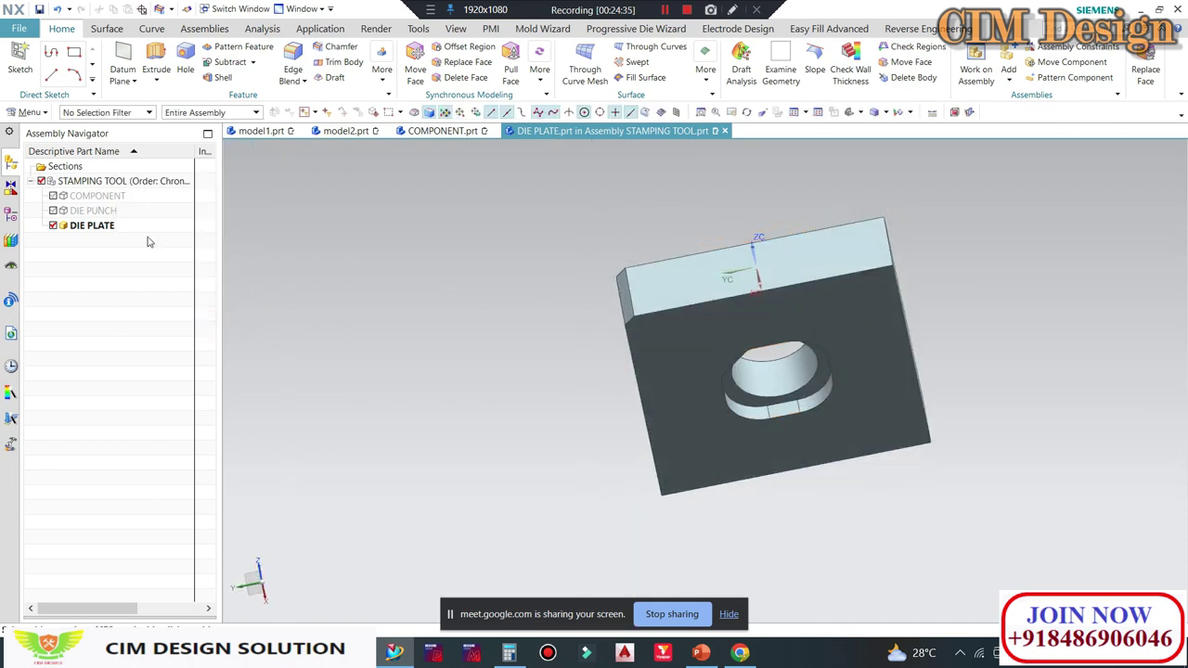
key(Home)
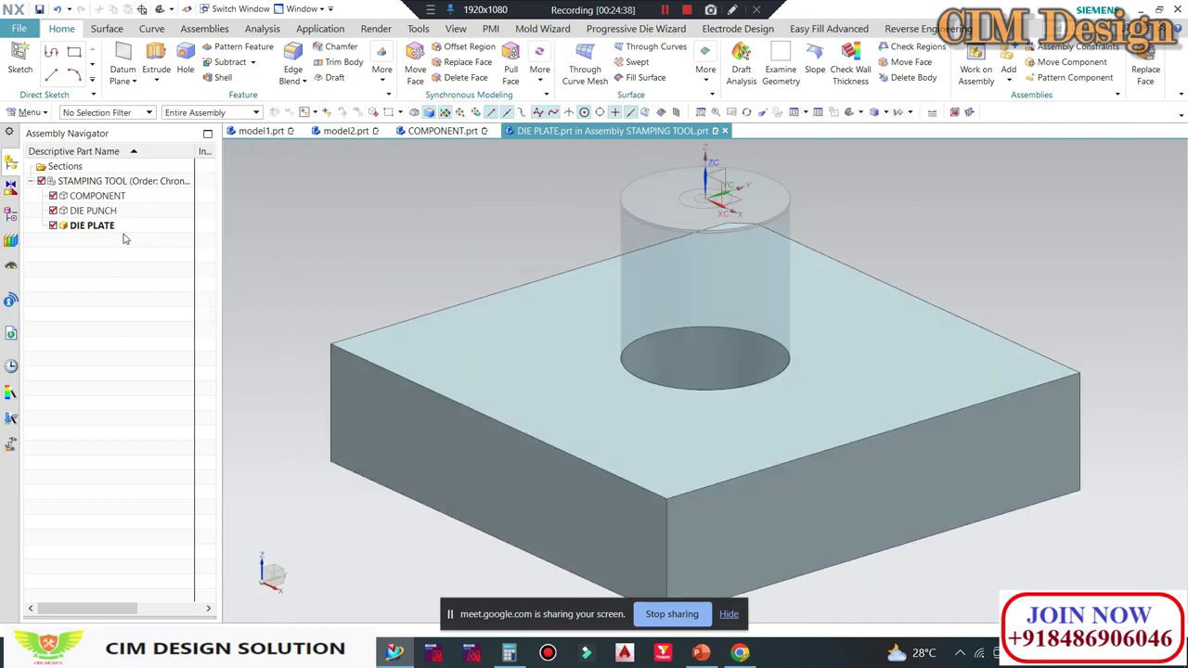
double_click(72, 184)
scroll(657, 393, down, 3)
mouse_move(658, 393)
middle_down()
mouse_move(631, 266)
mouse_move(650, 411)
middle_up()
scroll(650, 412, up, 2)
scroll(696, 424, up, 2)
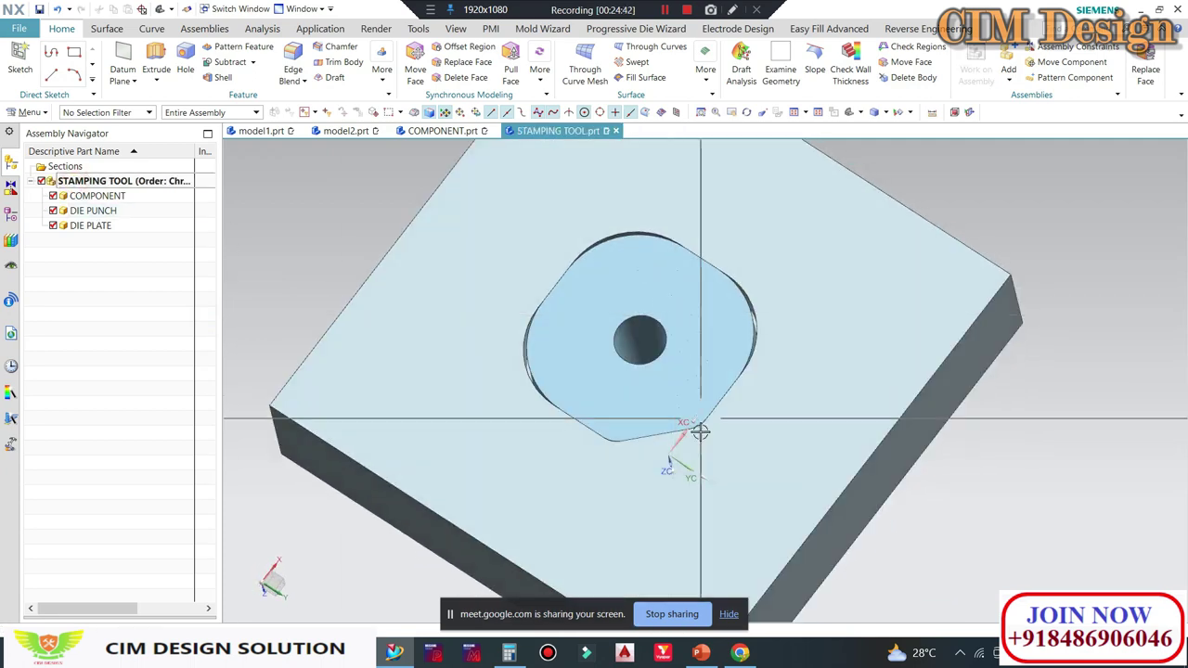
scroll(706, 435, up, 3)
scroll(733, 408, down, 3)
scroll(696, 478, down, 2)
scroll(808, 252, up, 2)
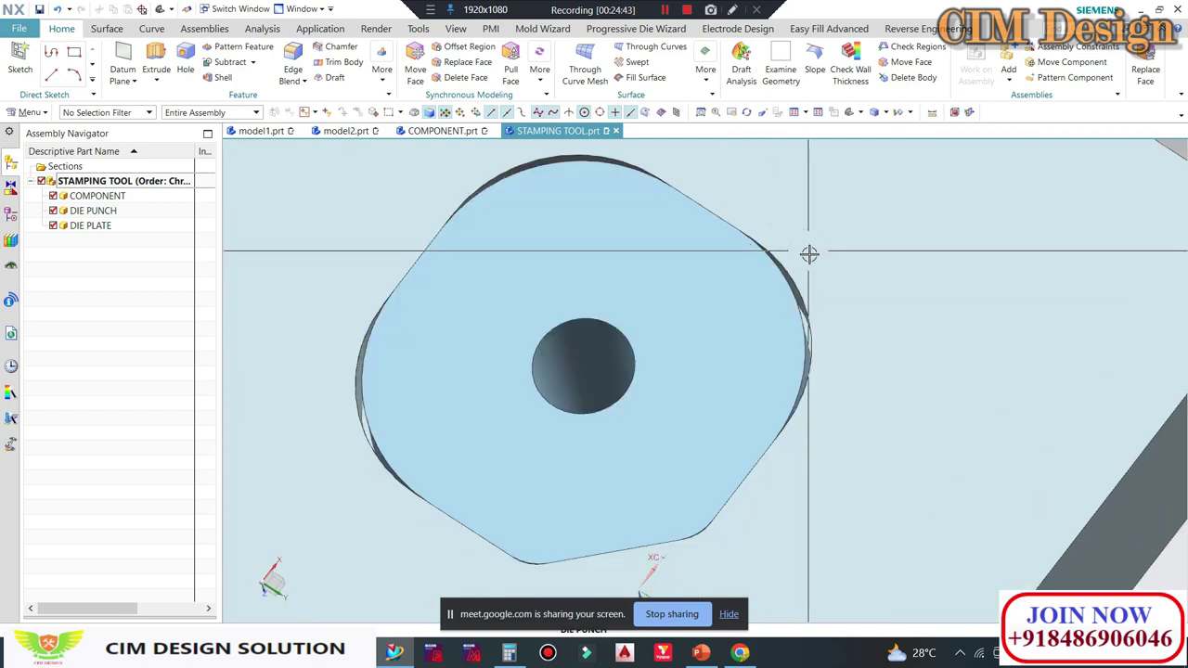
scroll(809, 252, down, 2)
scroll(583, 257, up, 2)
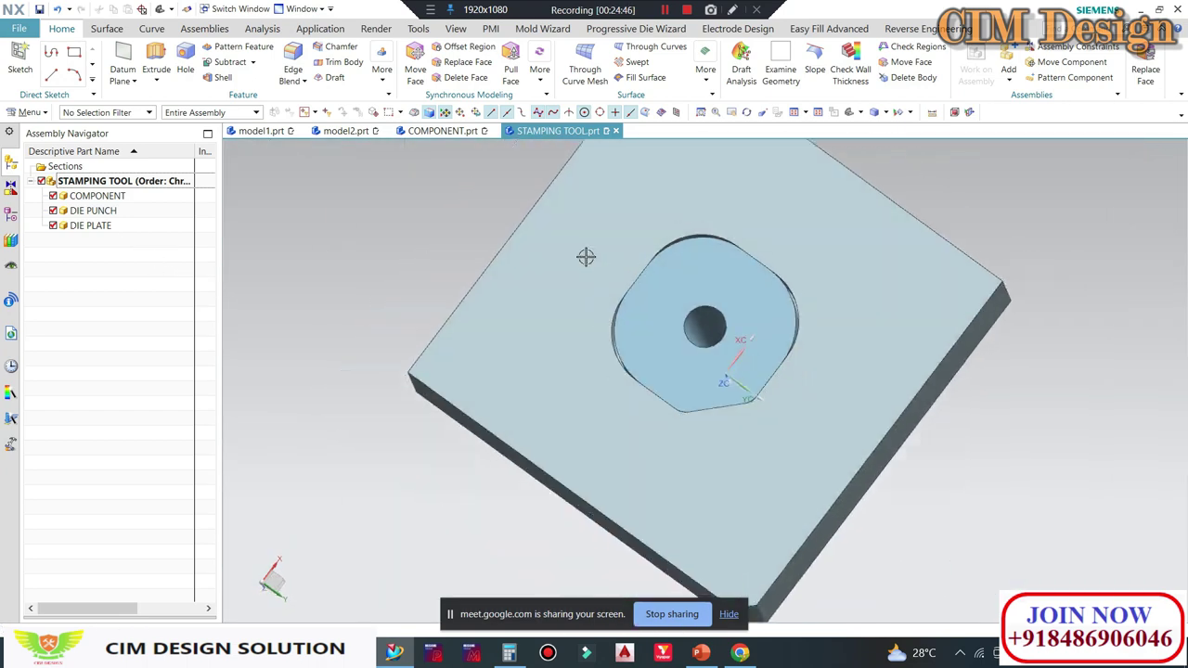
scroll(693, 285, up, 3)
scroll(607, 321, up, 2)
scroll(623, 292, up, 2)
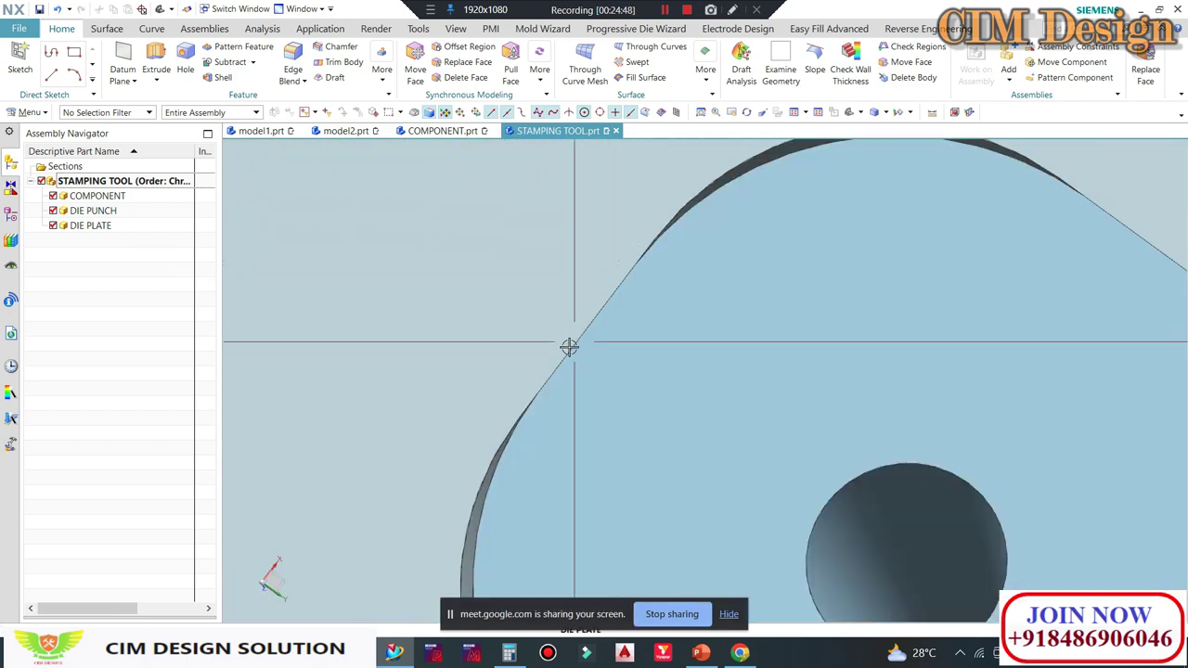
scroll(584, 323, up, 2)
scroll(584, 323, down, 3)
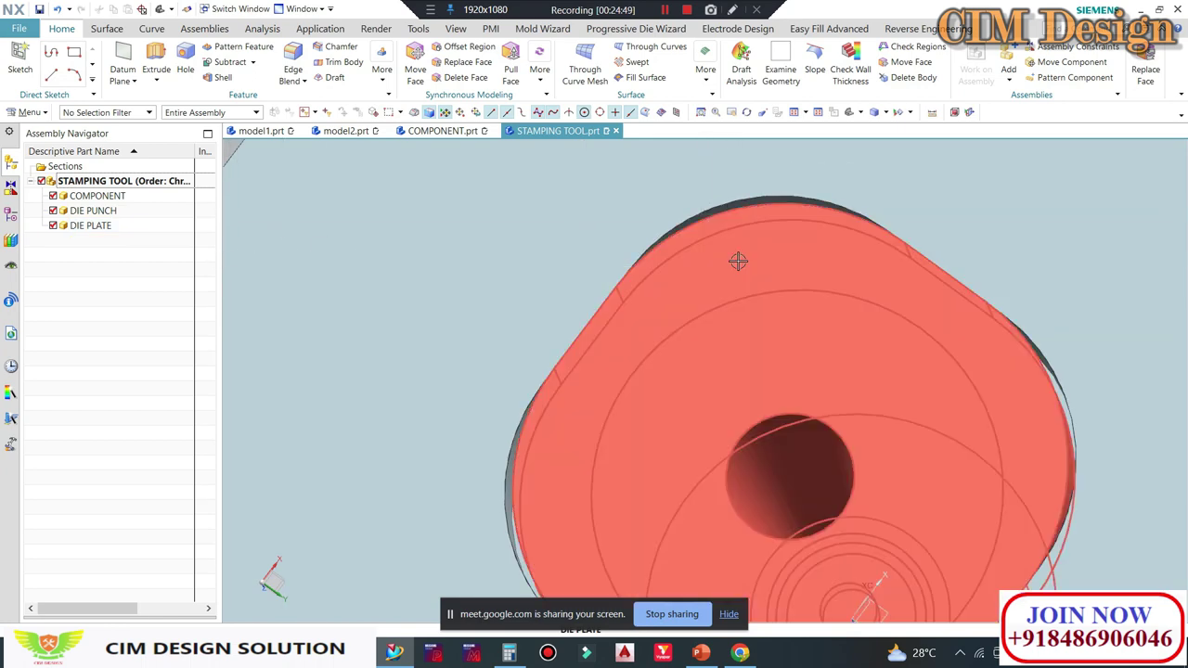
scroll(737, 260, up, 2)
Step: Make DIE PLATE the work part and edit Resize Blend (5) to a 19 mm radius
double_click(92, 226)
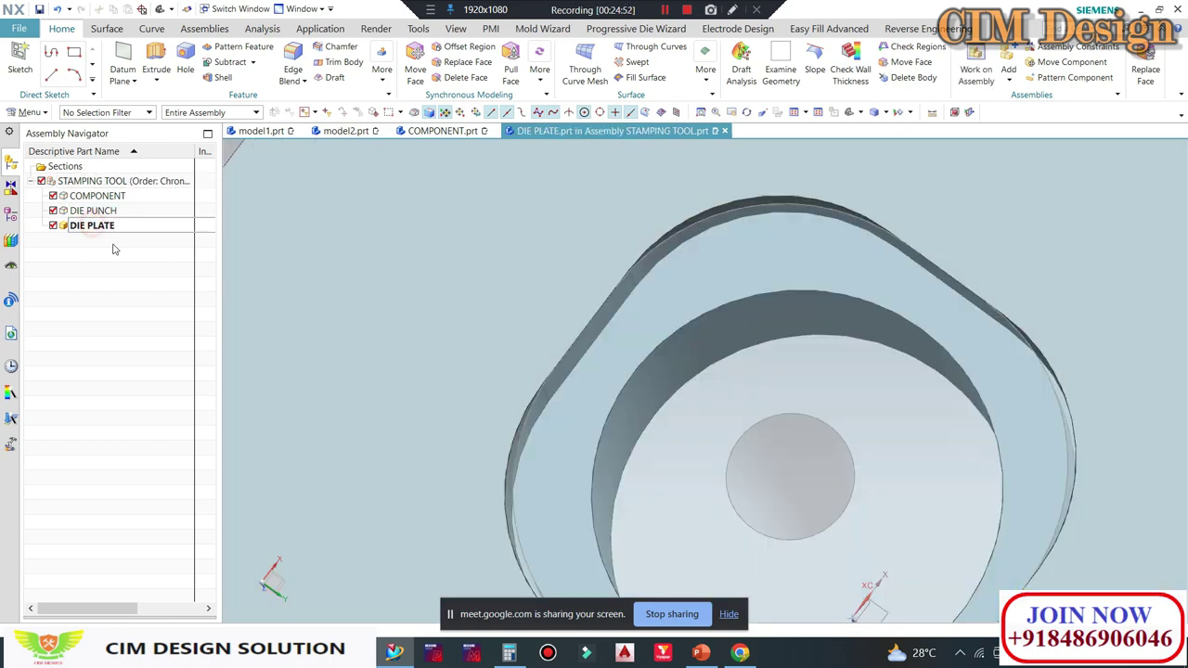
click(11, 213)
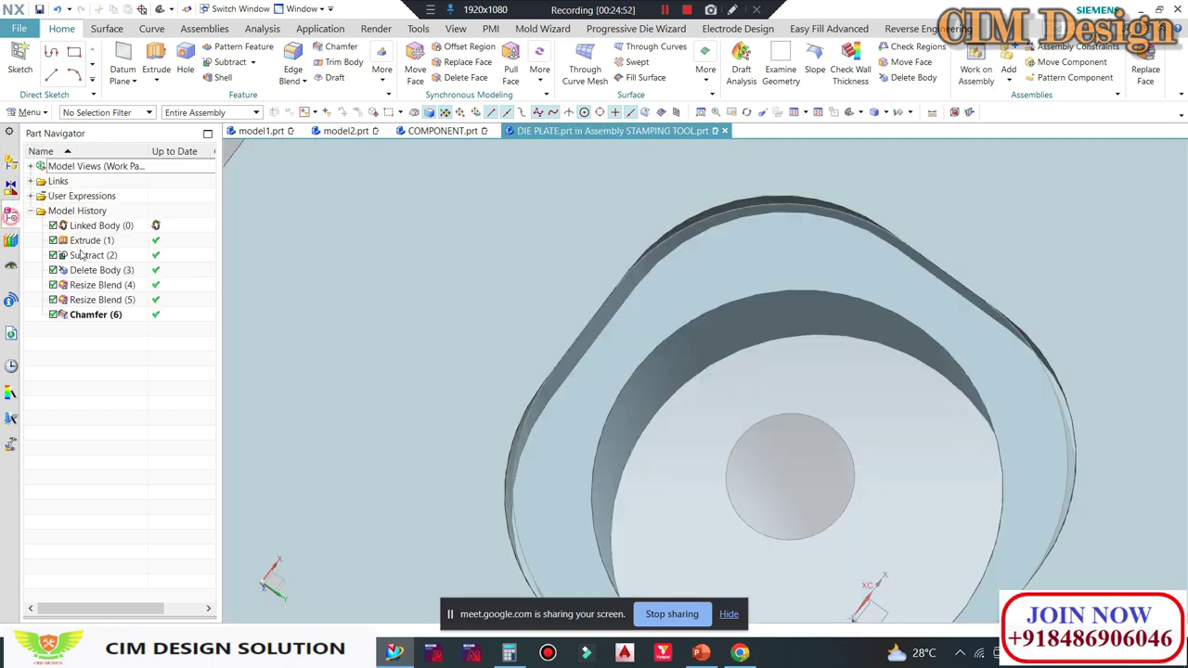
click(87, 302)
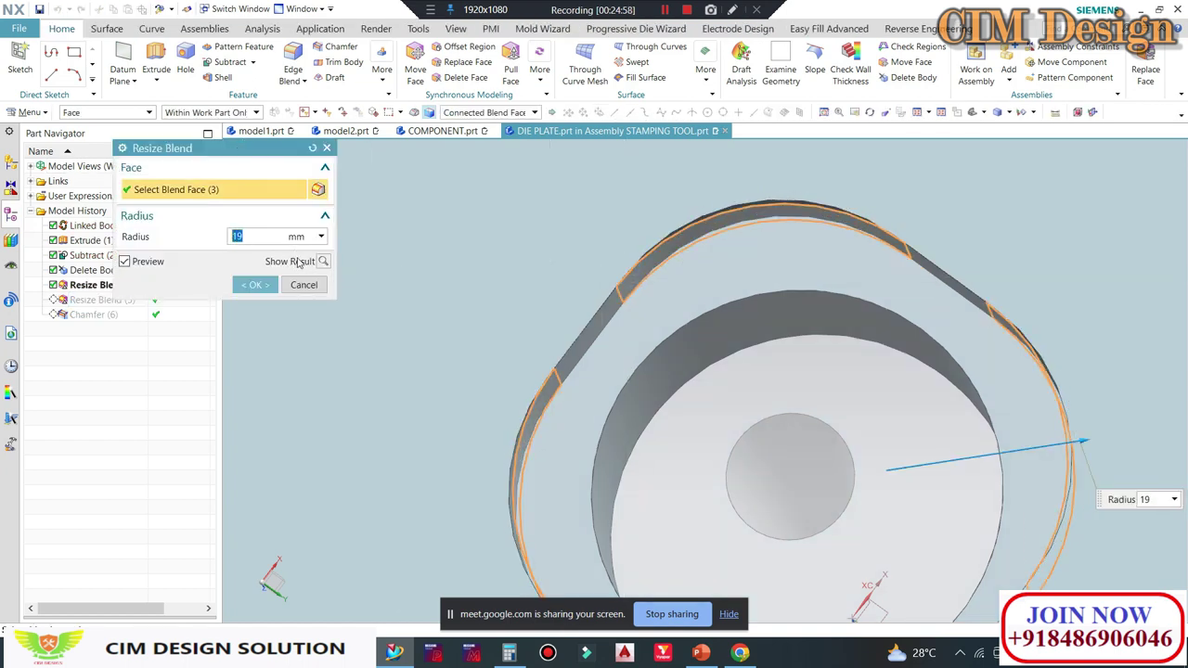
click(254, 285)
scroll(831, 259, down, 3)
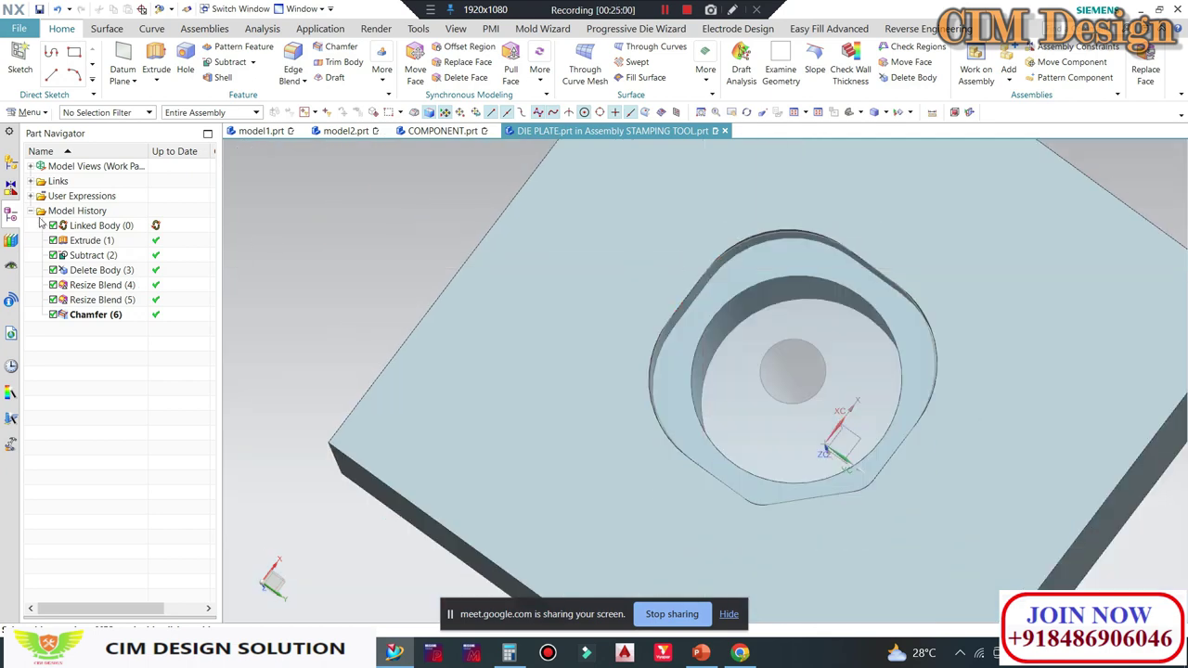
Step: Return to the Assembly Navigator and select, then deselect, DIE PLATE
click(10, 164)
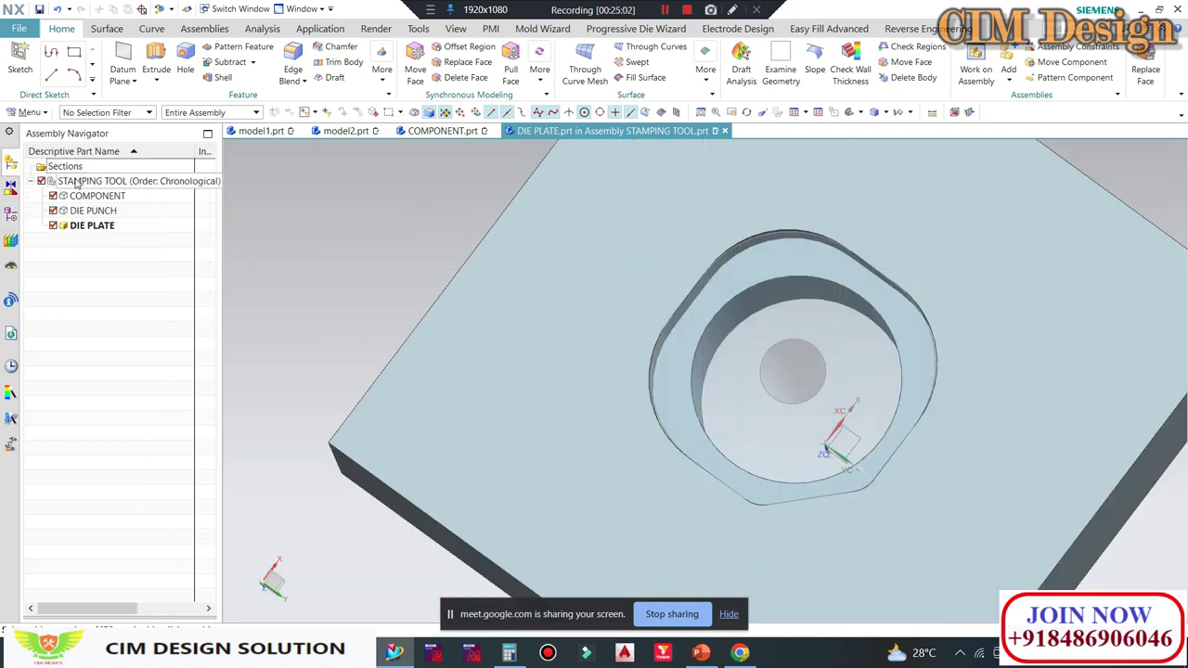
click(79, 227)
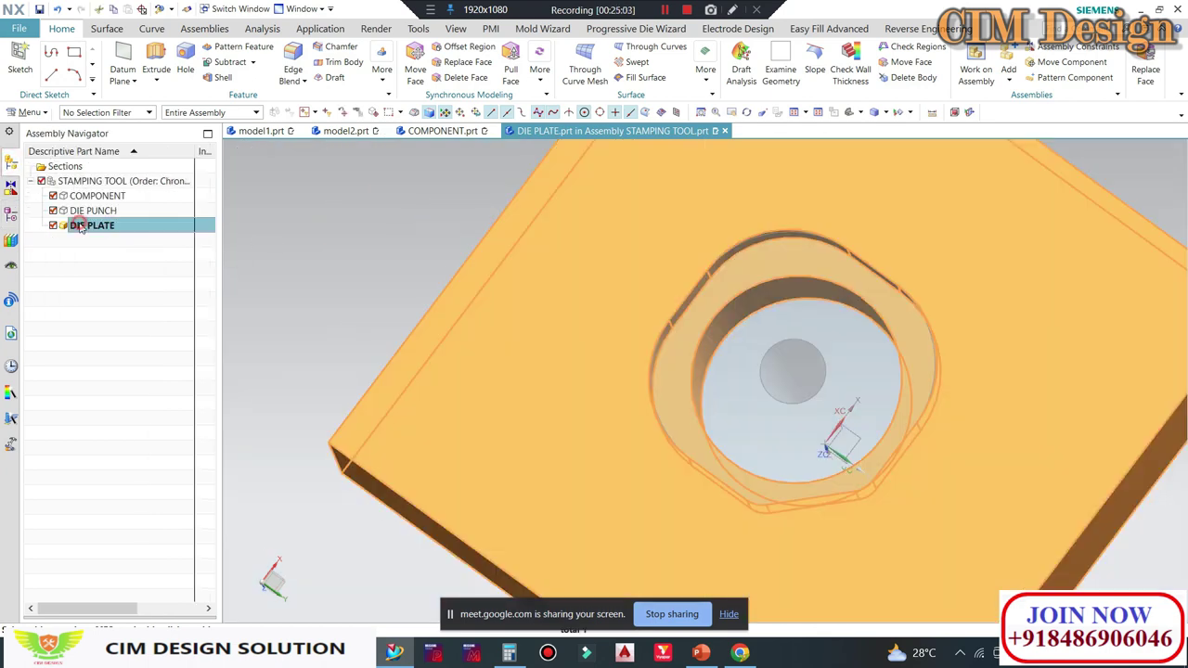
click(299, 201)
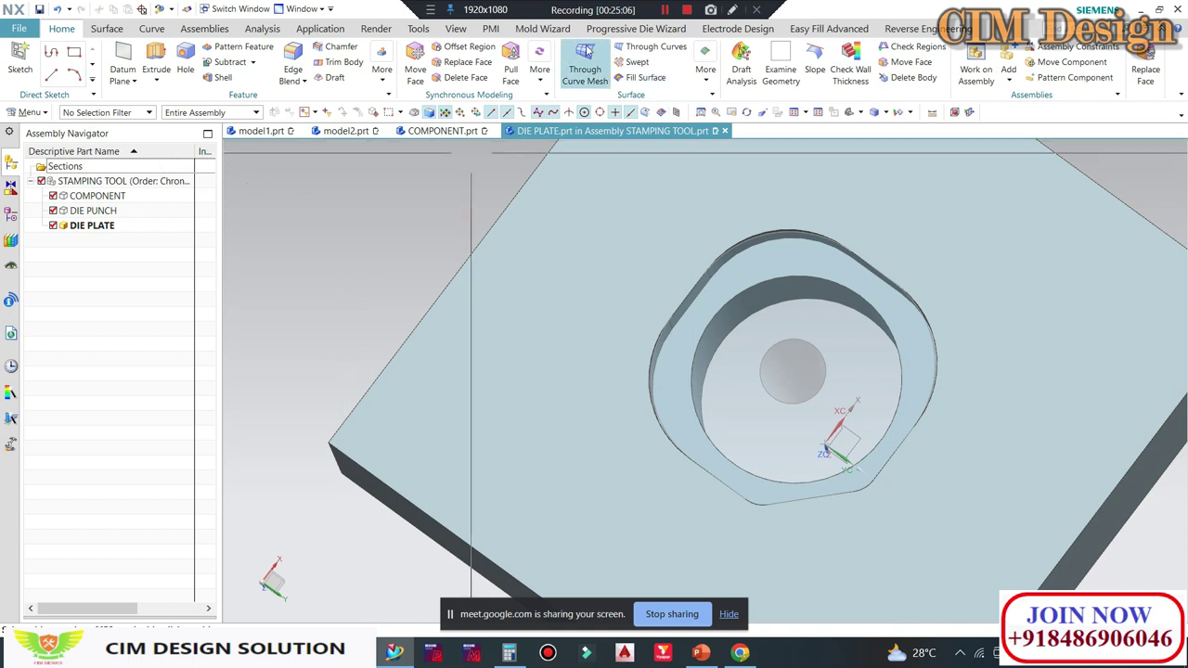
click(262, 28)
click(216, 30)
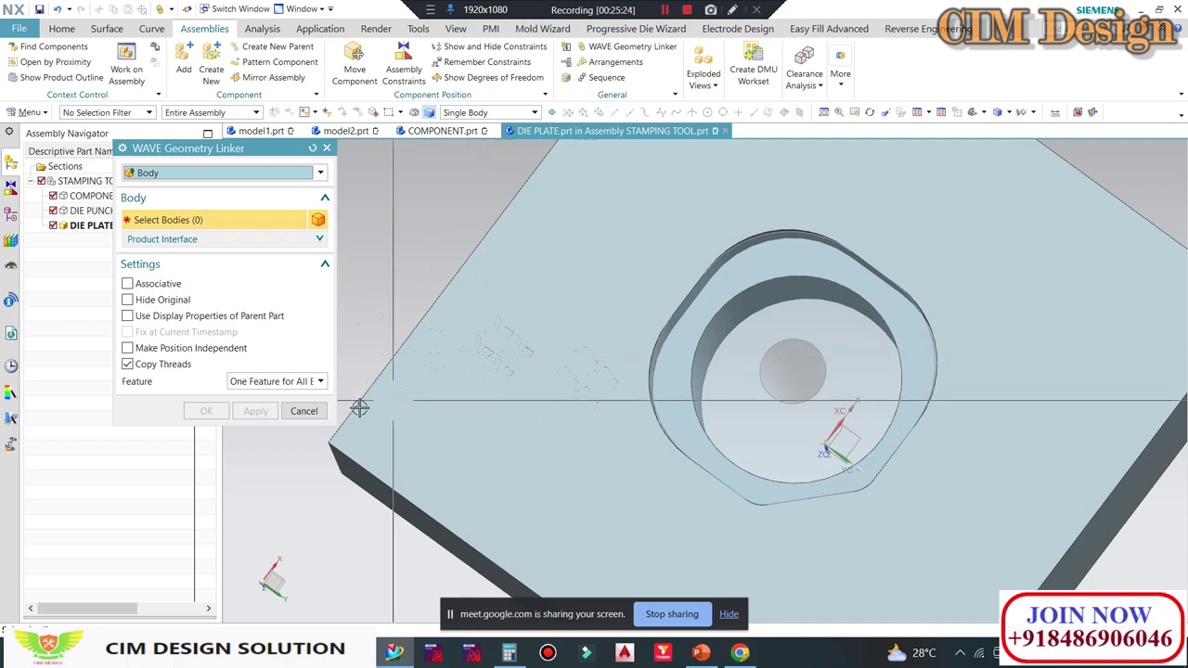
click(316, 410)
click(740, 652)
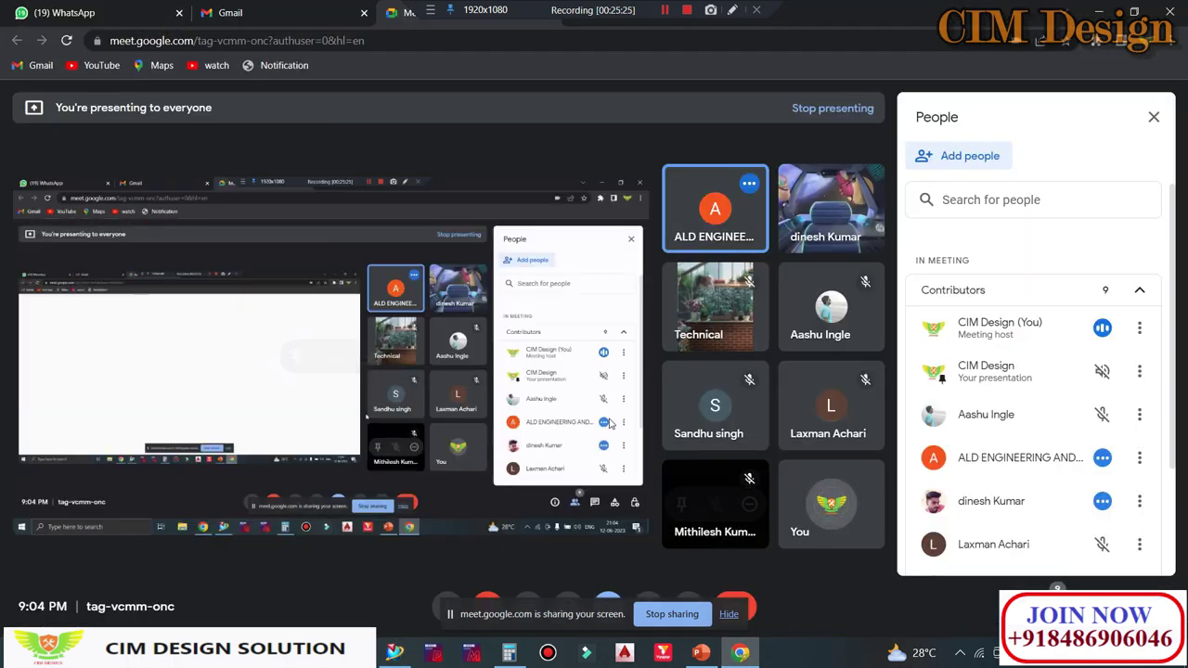
click(1103, 11)
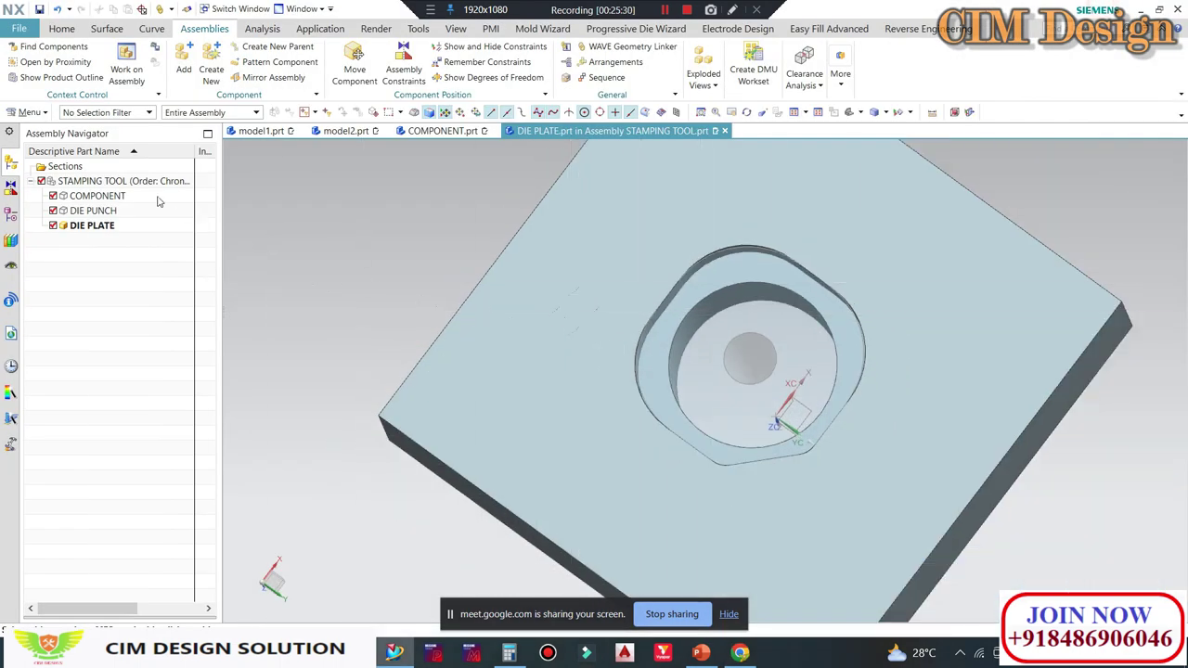
Step: Make STAMPING TOOL the work part and orbit to show the full assembly
click(312, 323)
double_click(108, 181)
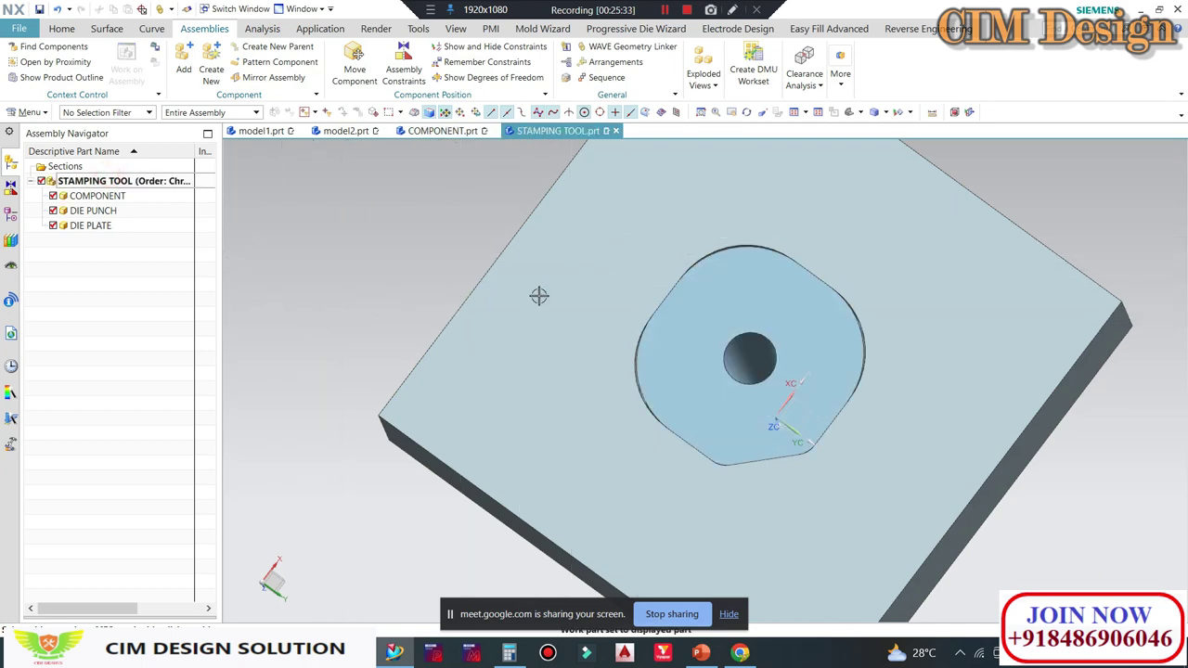
middle_drag(539, 295, 722, 362)
scroll(530, 337, down, 3)
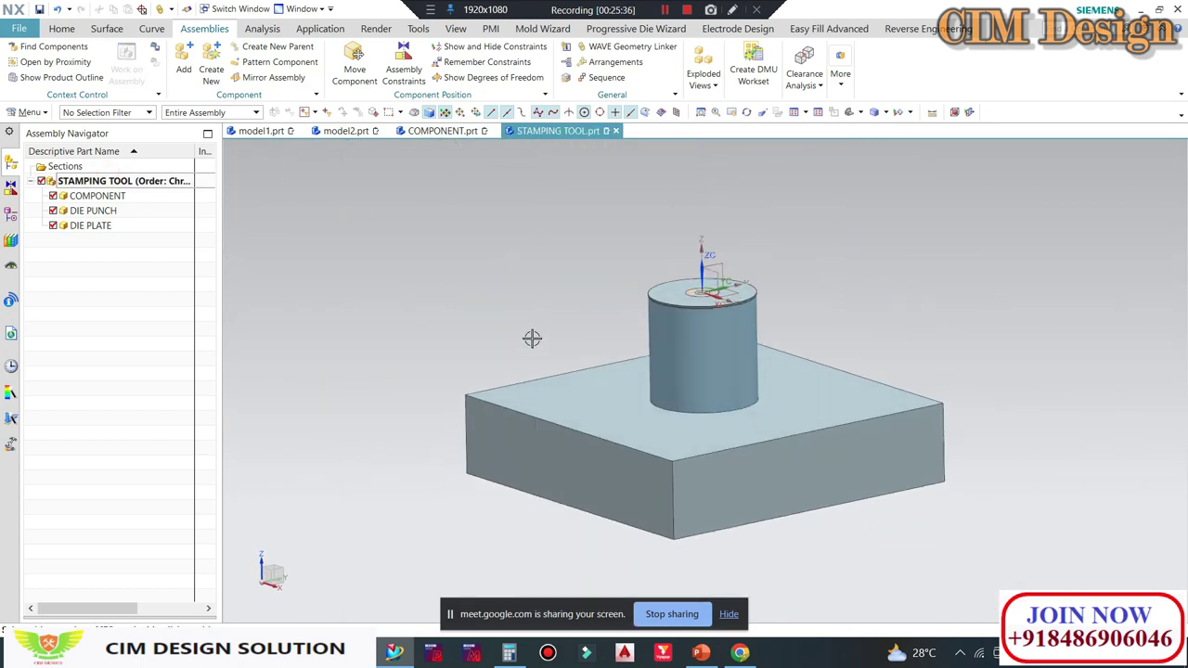
scroll(564, 321, down, 2)
Step: Recolour the die plate body olive, using the solid-body selection filter
key(ctrl+b)
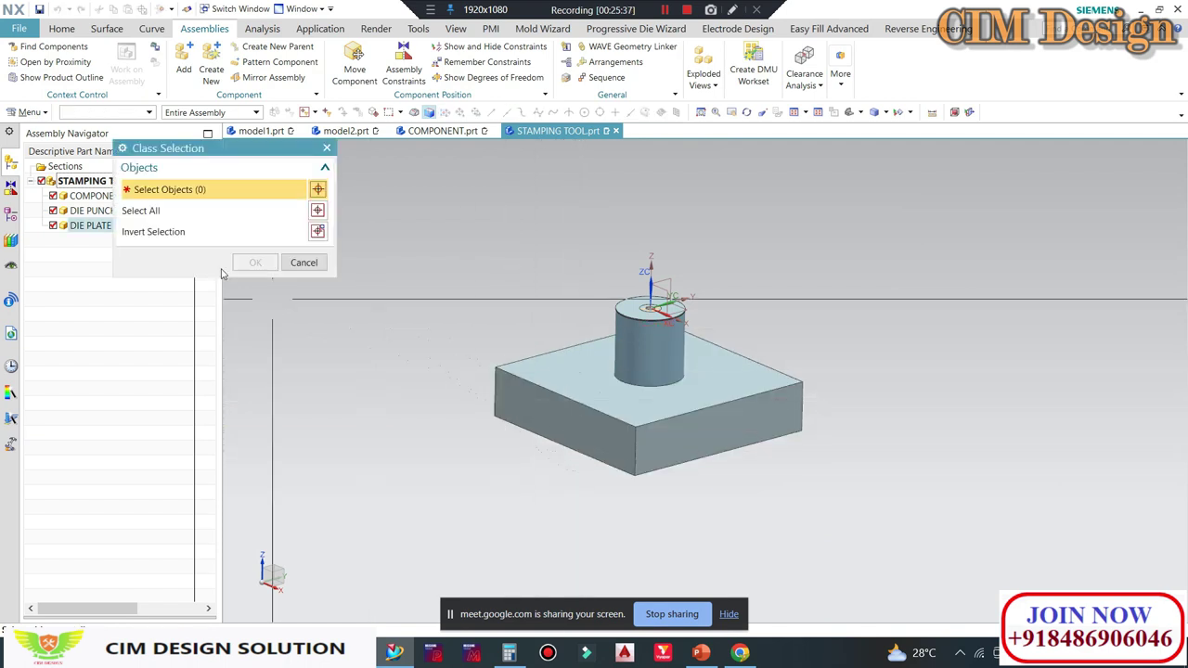
click(100, 113)
click(81, 245)
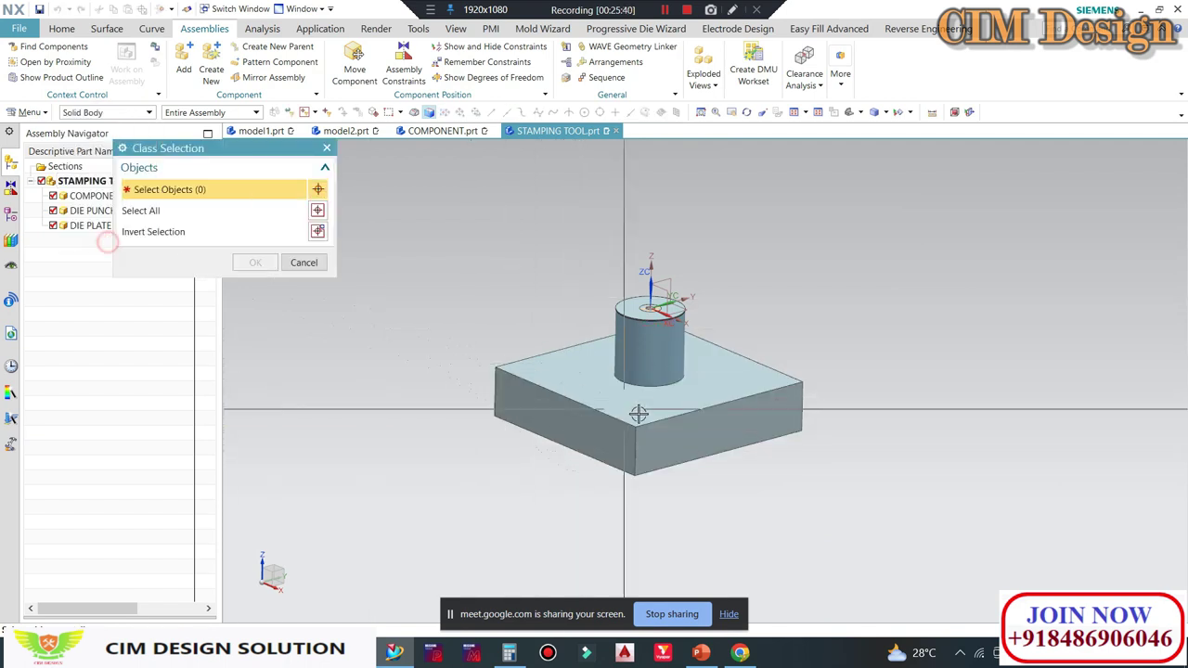
click(637, 414)
click(256, 262)
click(295, 231)
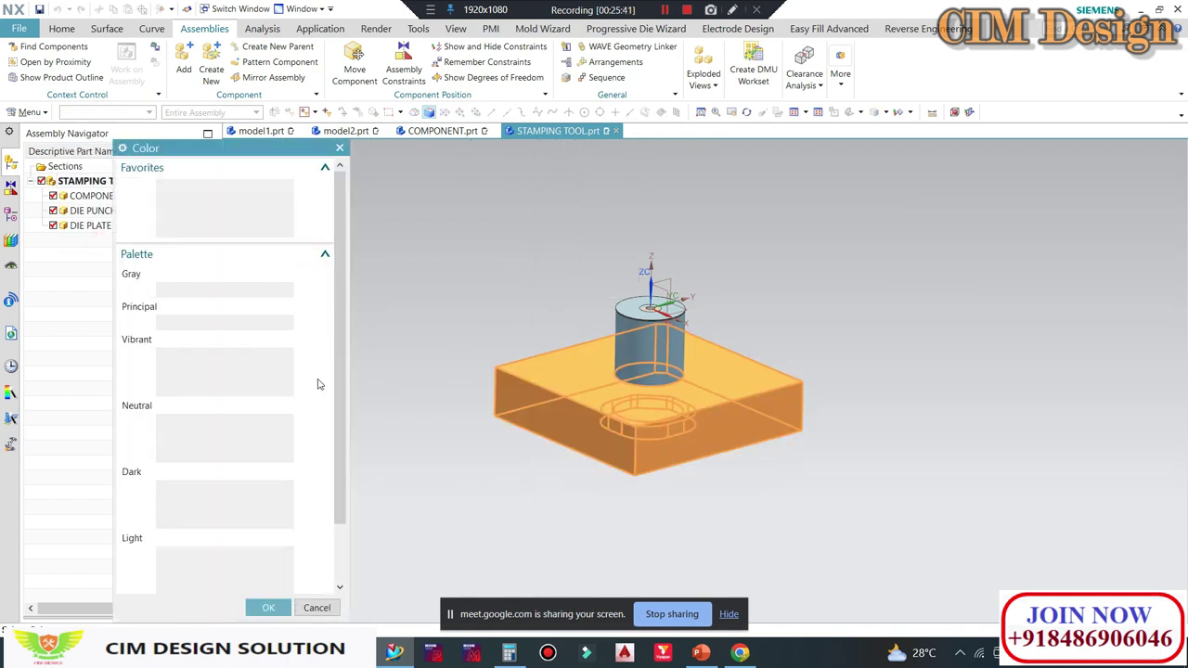
double_click(287, 432)
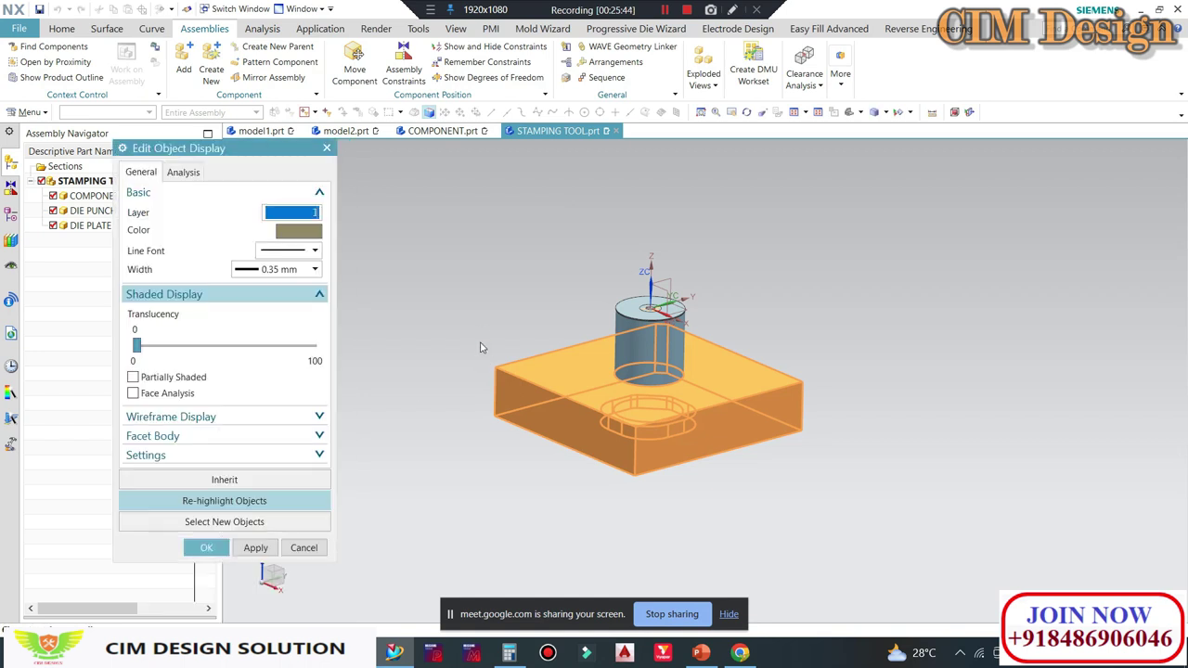
middle_click(493, 282)
Step: Recolour the die punch magenta with Ctrl+J and orbit to a new angle
key(ctrl+j)
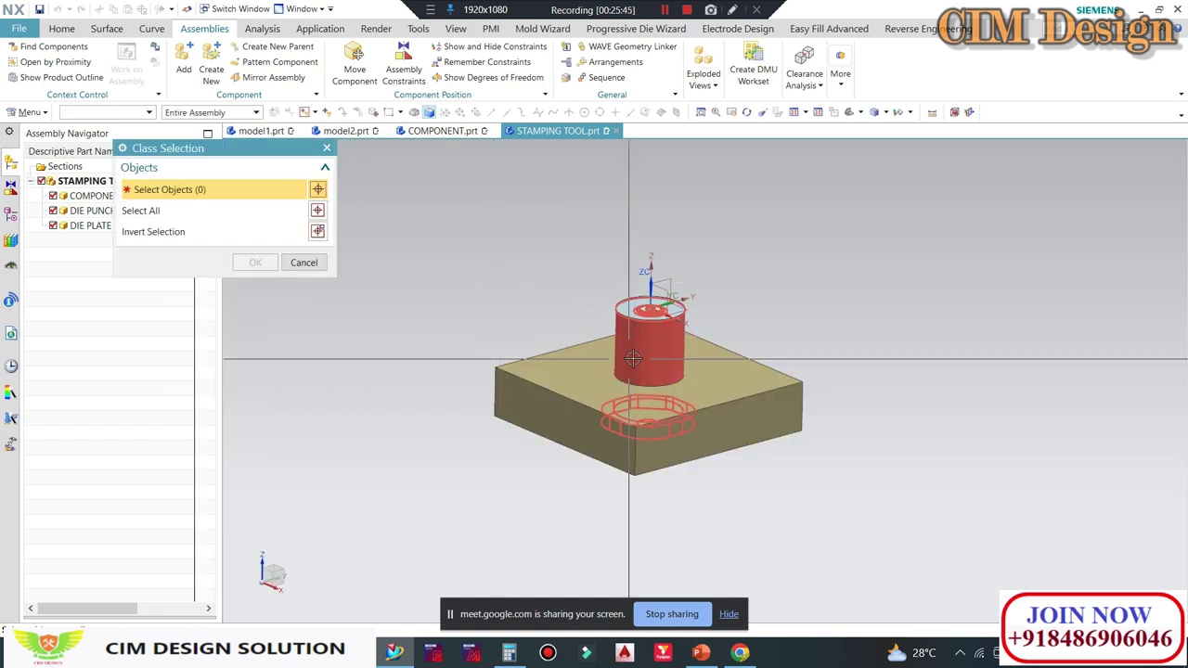
middle_click(340, 284)
click(293, 230)
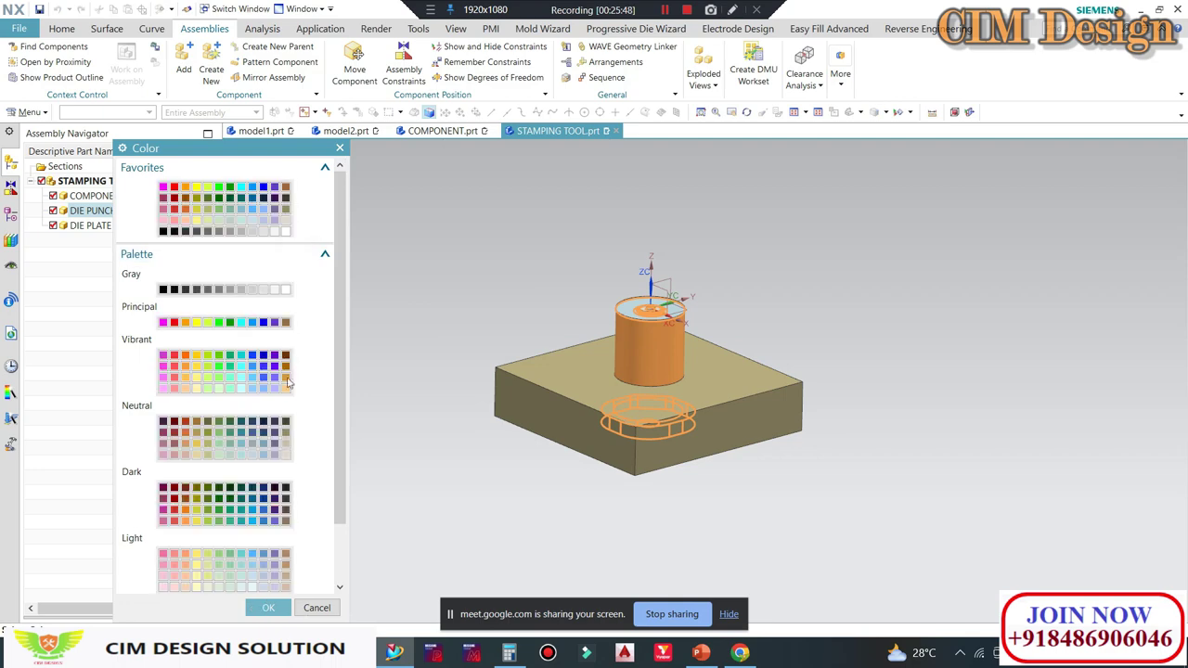
double_click(164, 372)
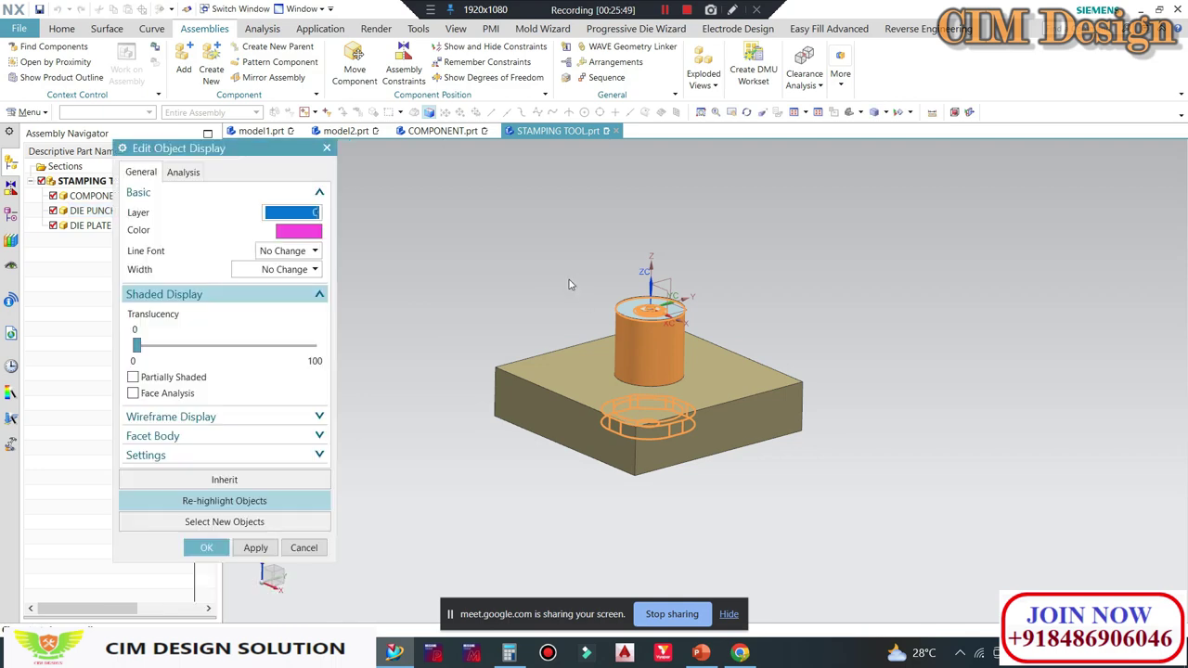
middle_click(570, 284)
mouse_move(644, 339)
middle_down()
mouse_move(766, 267)
mouse_move(868, 298)
middle_up()
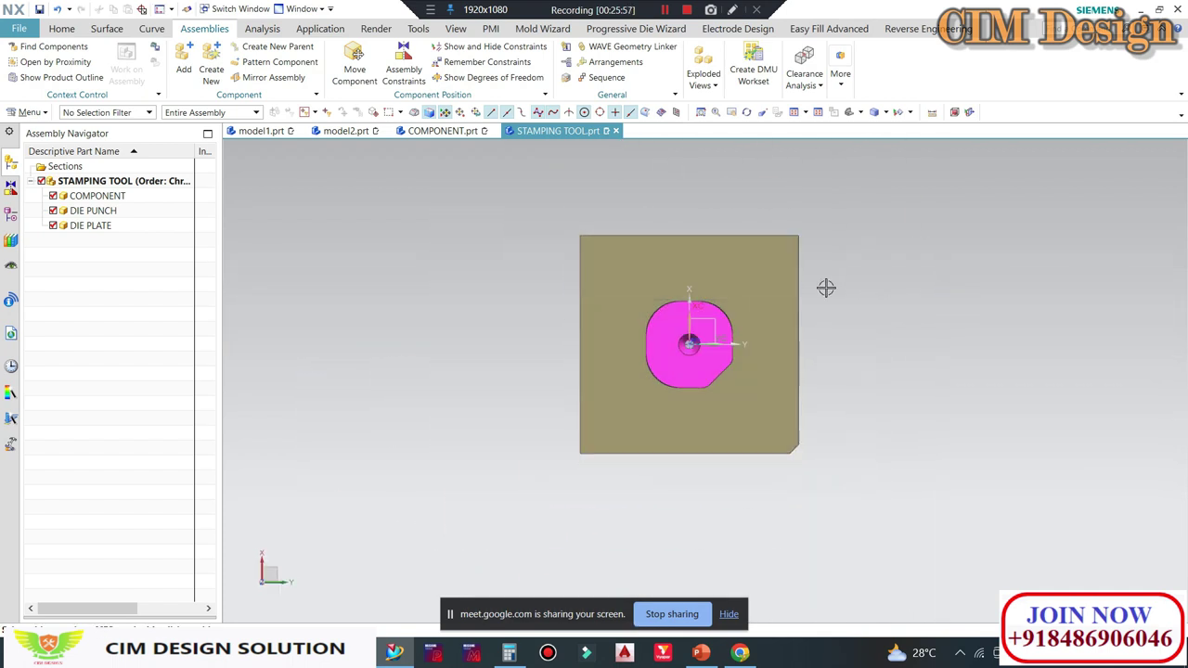
Step: Start an extrude sketch on the die plate face using the Rectangle tool
click(63, 29)
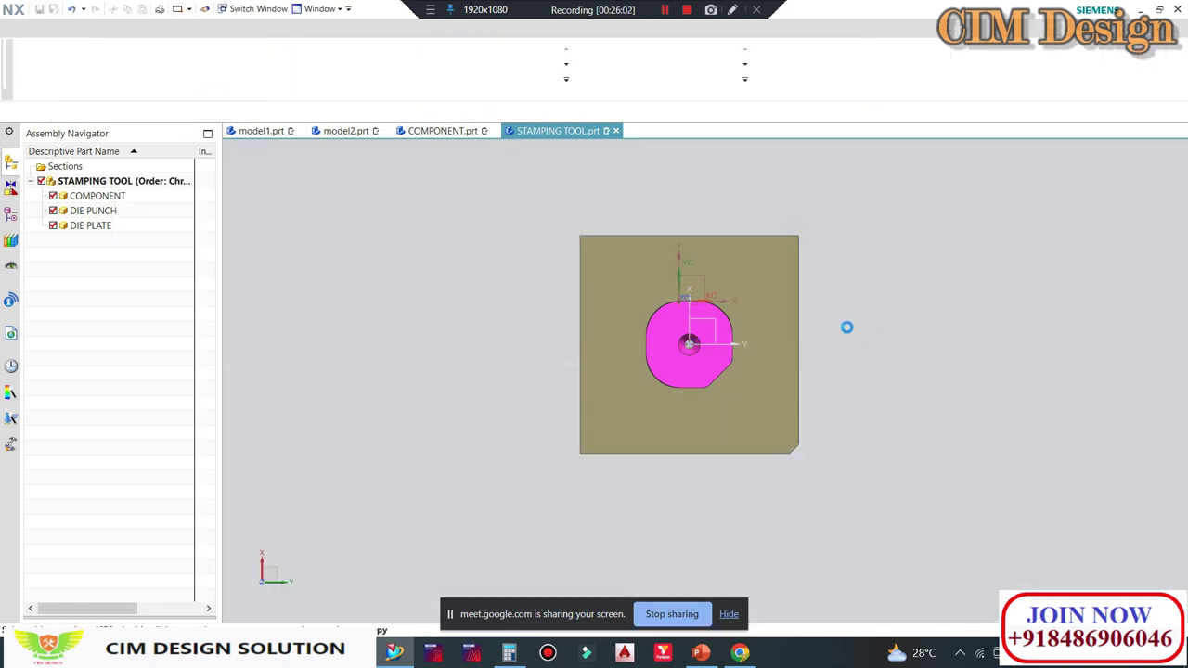
click(769, 324)
click(249, 65)
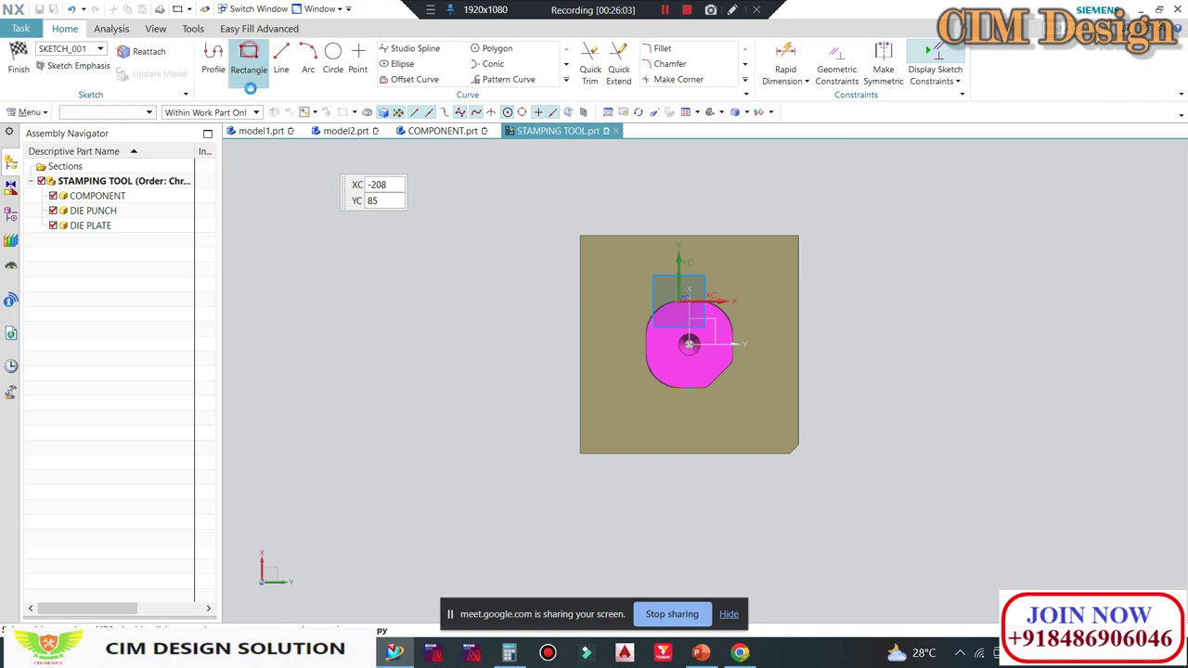
scroll(722, 337, up, 2)
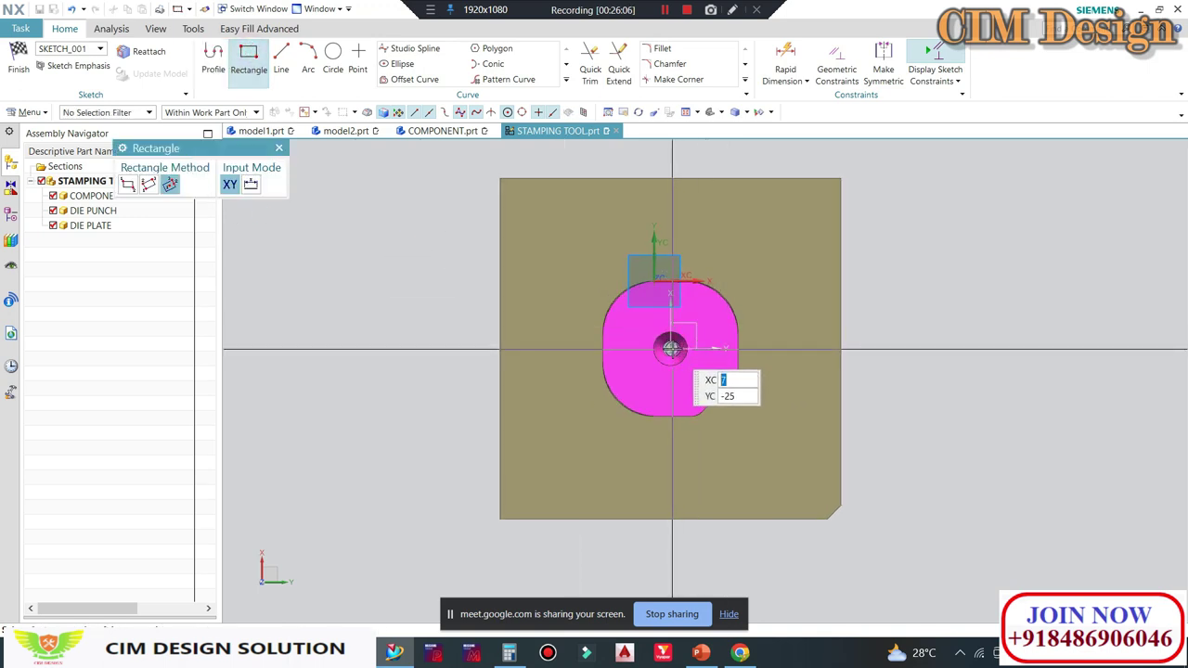
scroll(677, 355, up, 2)
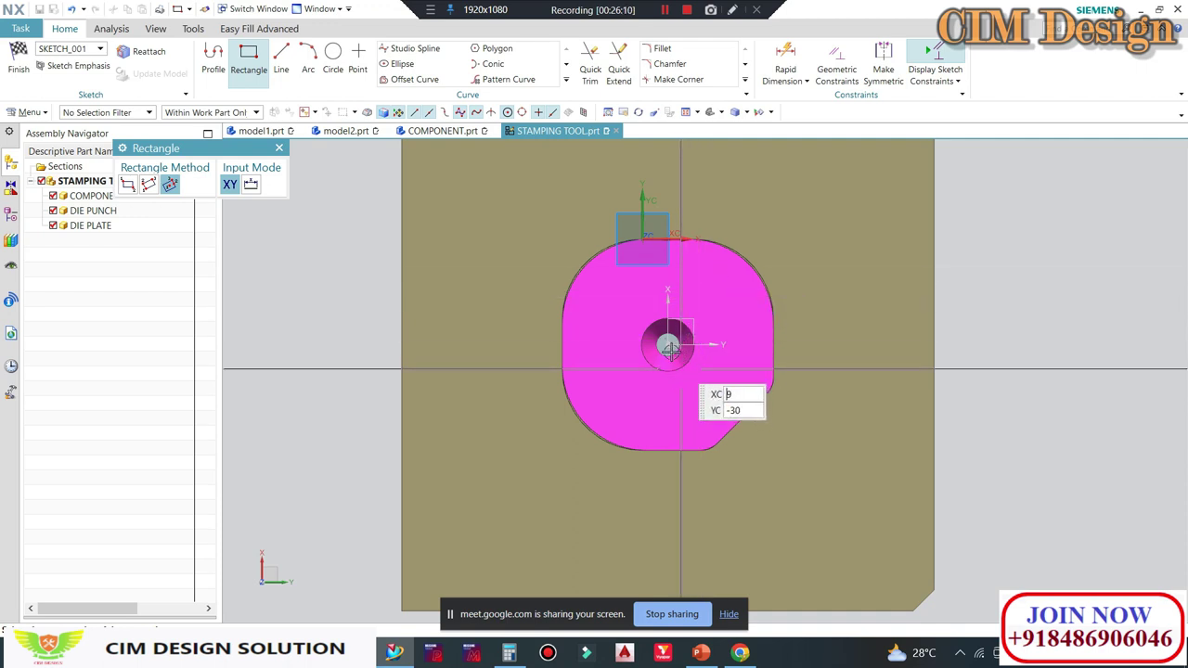
scroll(670, 348, up, 3)
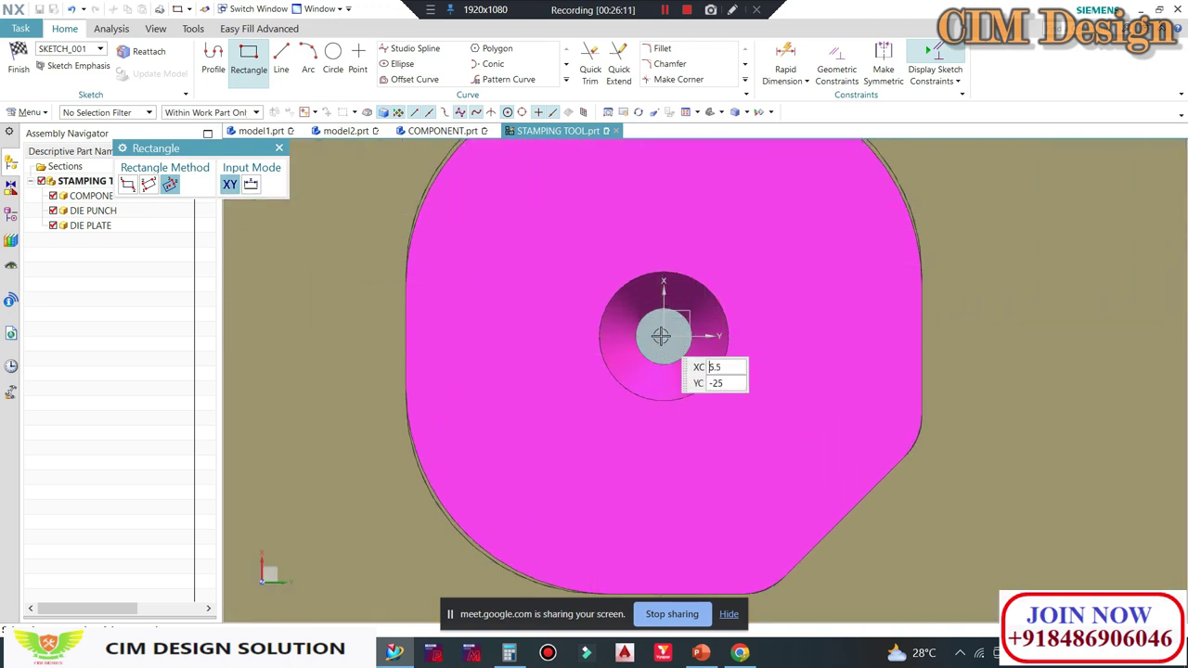
Step: Draw a 182 × 153 rectangle enclosing the die plate
click(660, 336)
scroll(692, 325, down, 4)
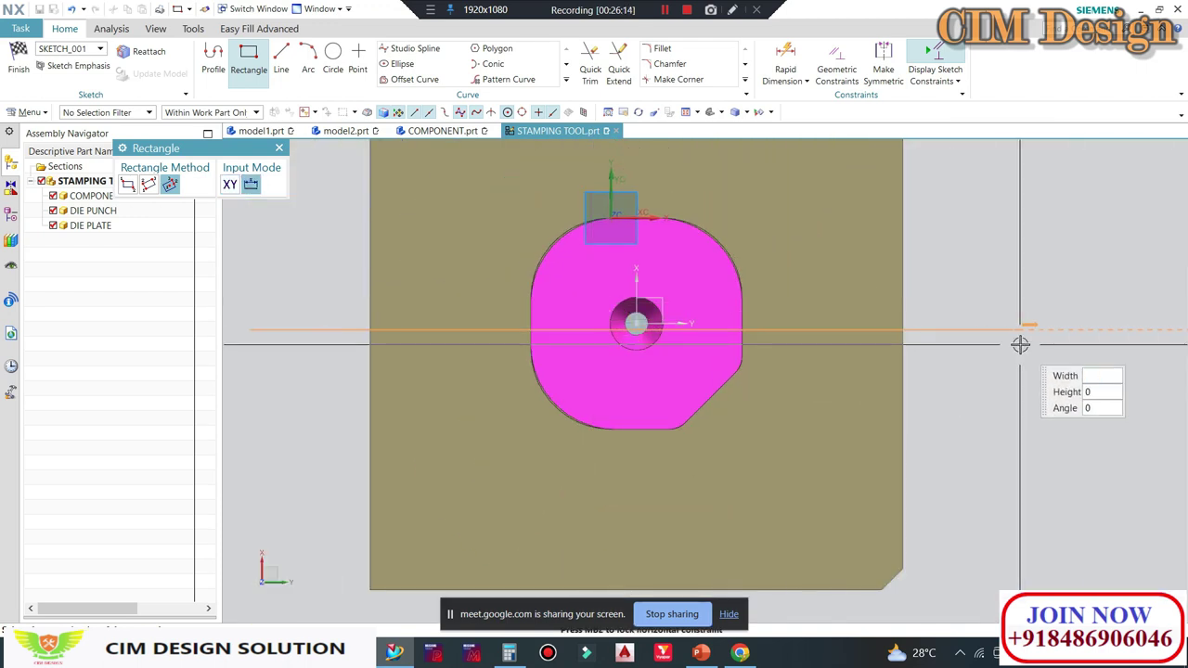
scroll(1020, 345, down, 2)
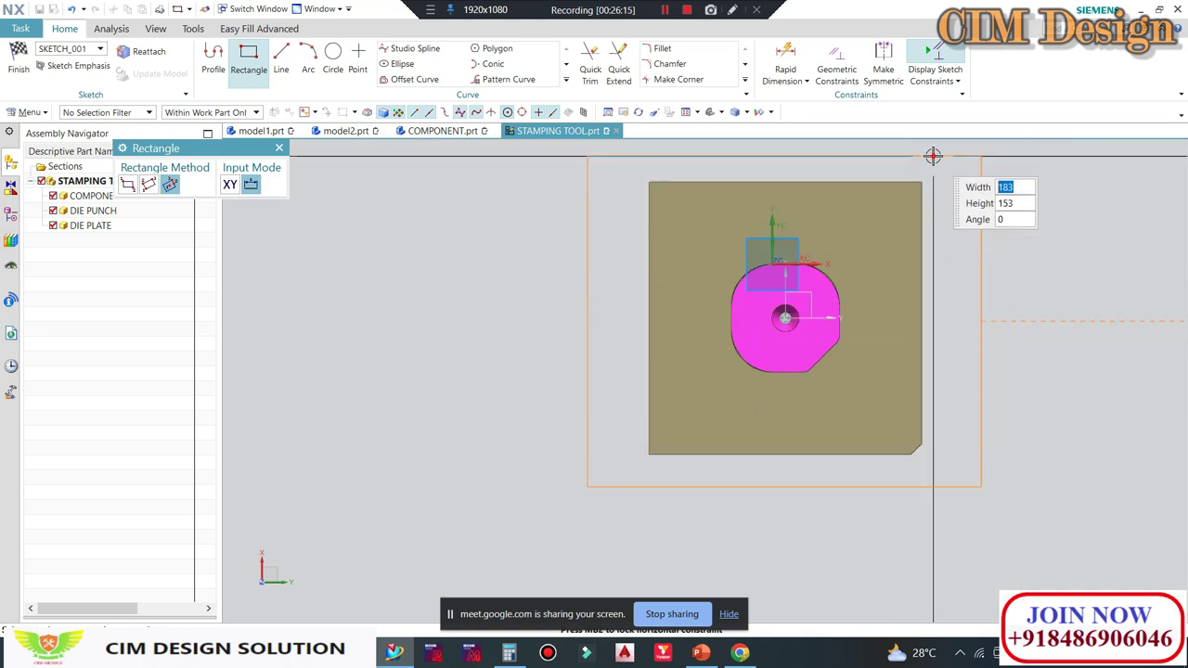
click(938, 158)
scroll(855, 260, up, 1)
scroll(854, 260, up, 2)
key(Escape)
scroll(827, 300, down, 3)
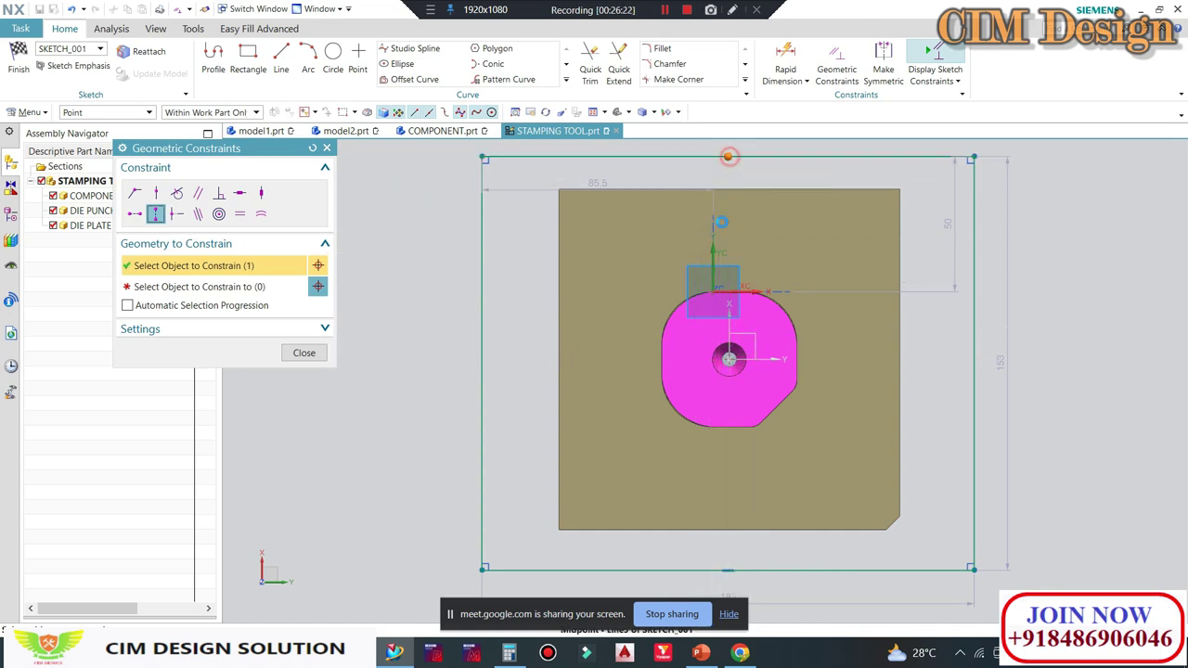
Step: Align the rectangle's top and left edge midpoints with the punch centre using Entire Assembly scope
click(725, 156)
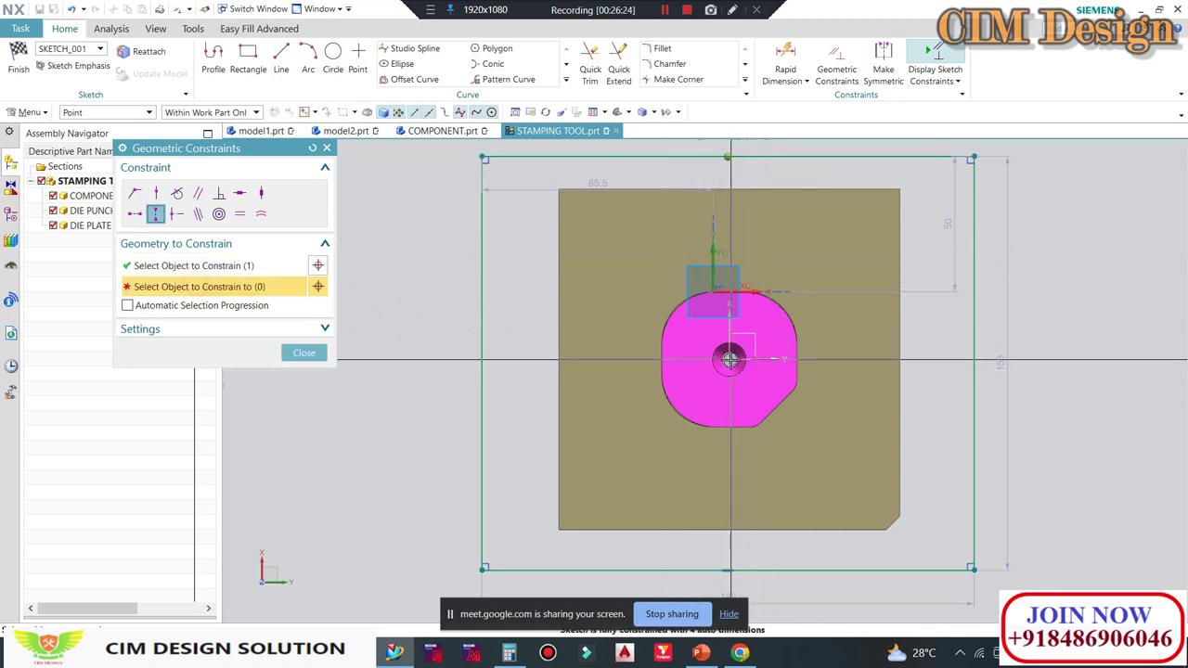
middle_drag(758, 380, 728, 391)
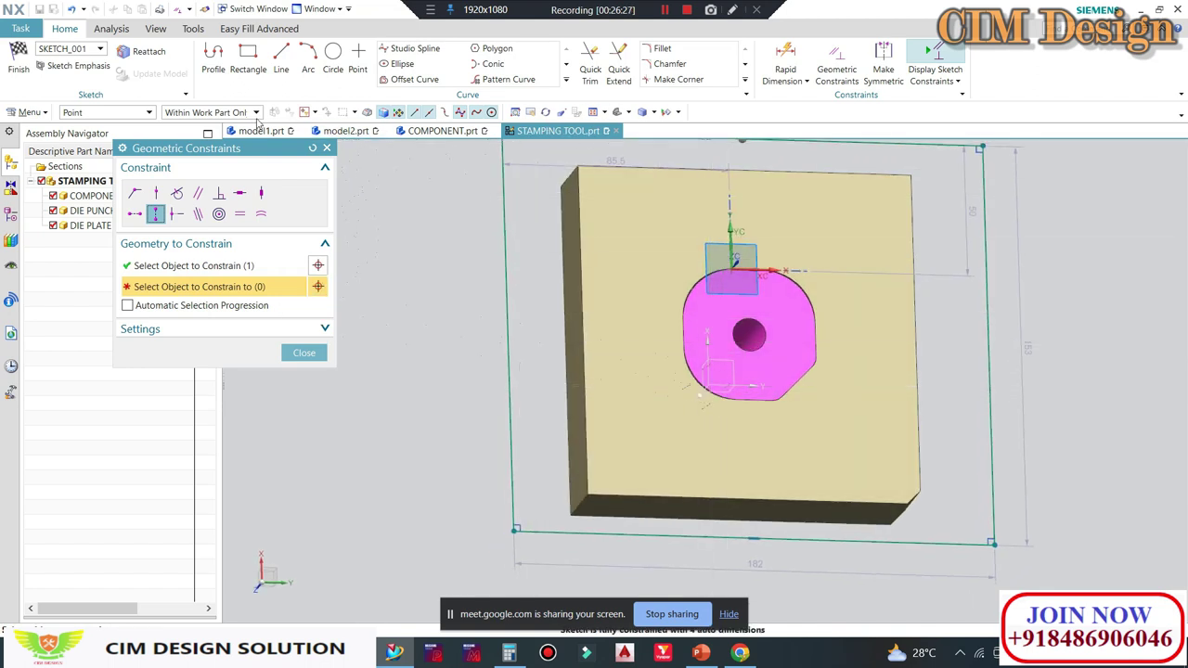
click(199, 113)
click(190, 127)
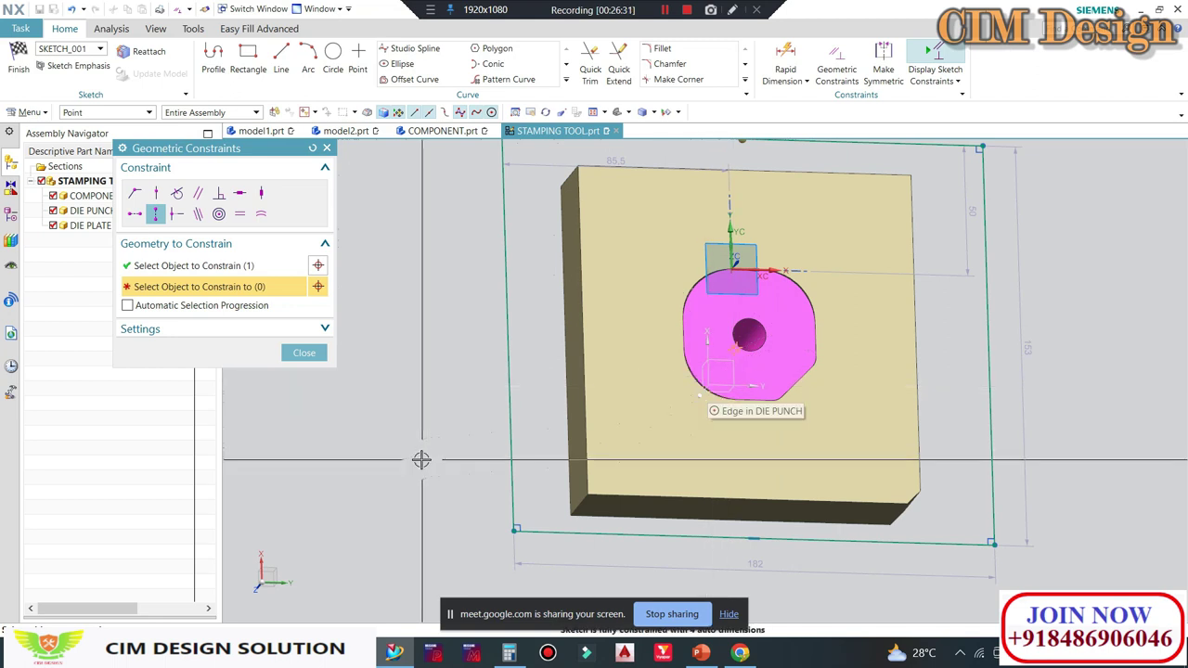
key(F8)
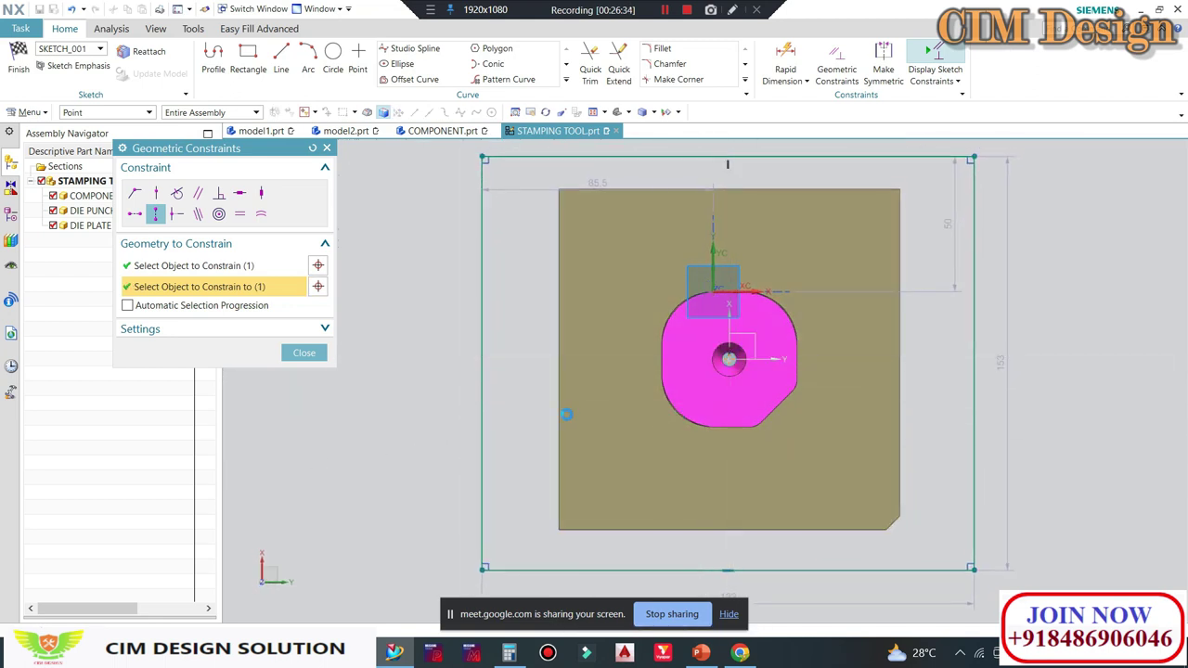
click(482, 356)
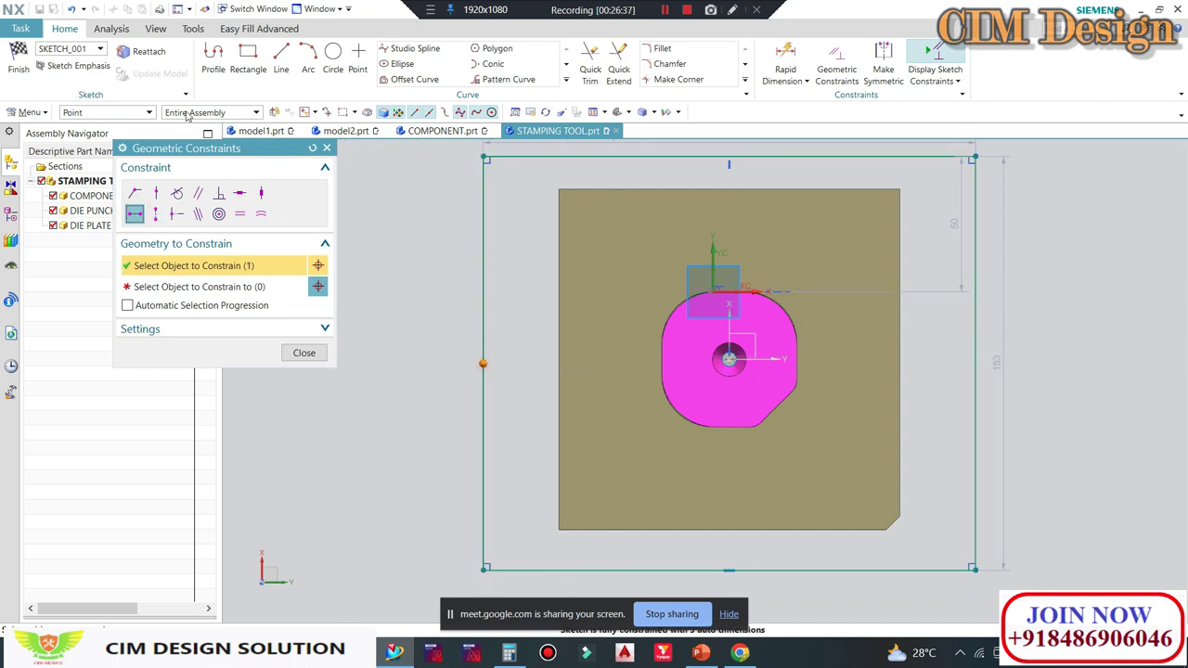
click(178, 287)
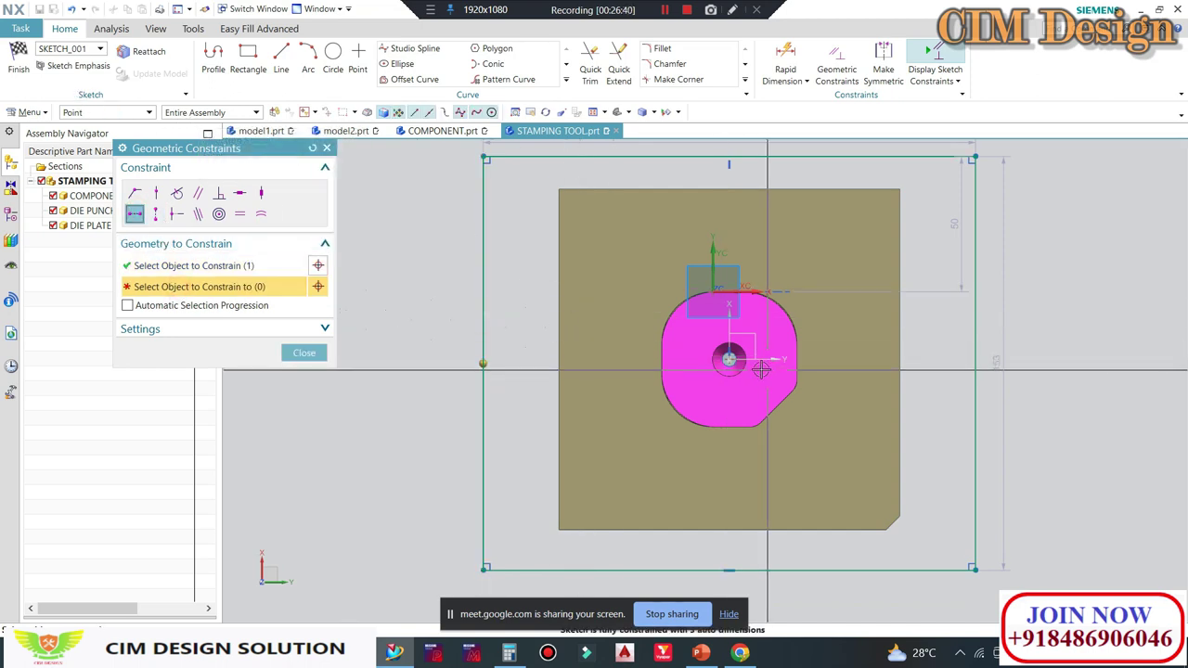
click(350, 367)
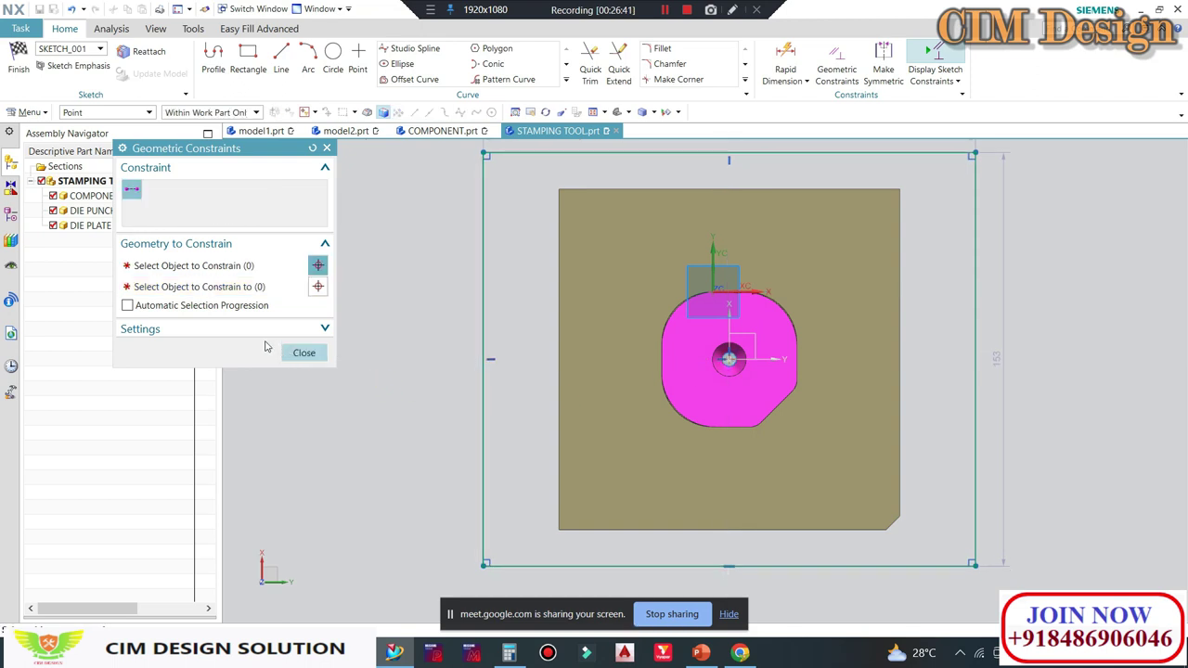
click(304, 352)
scroll(637, 353, down, 1)
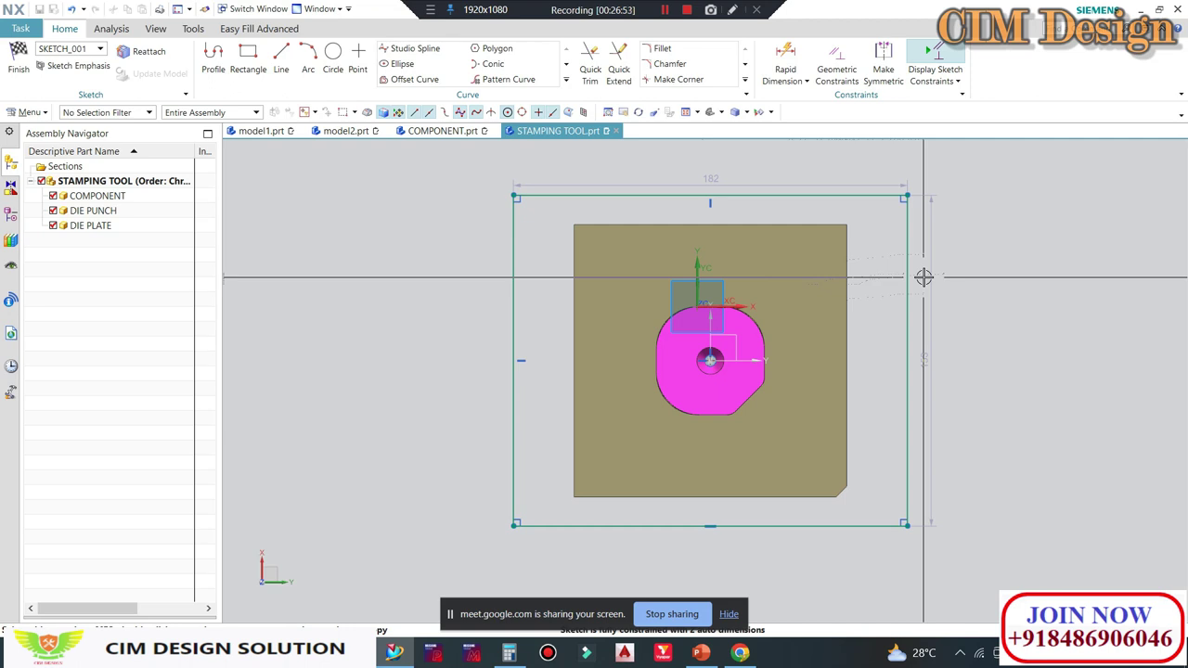
Step: Change the rectangle's 153 height dimension to 126+40, giving 166 mm
scroll(783, 464, down, 1)
scroll(755, 227, up, 1)
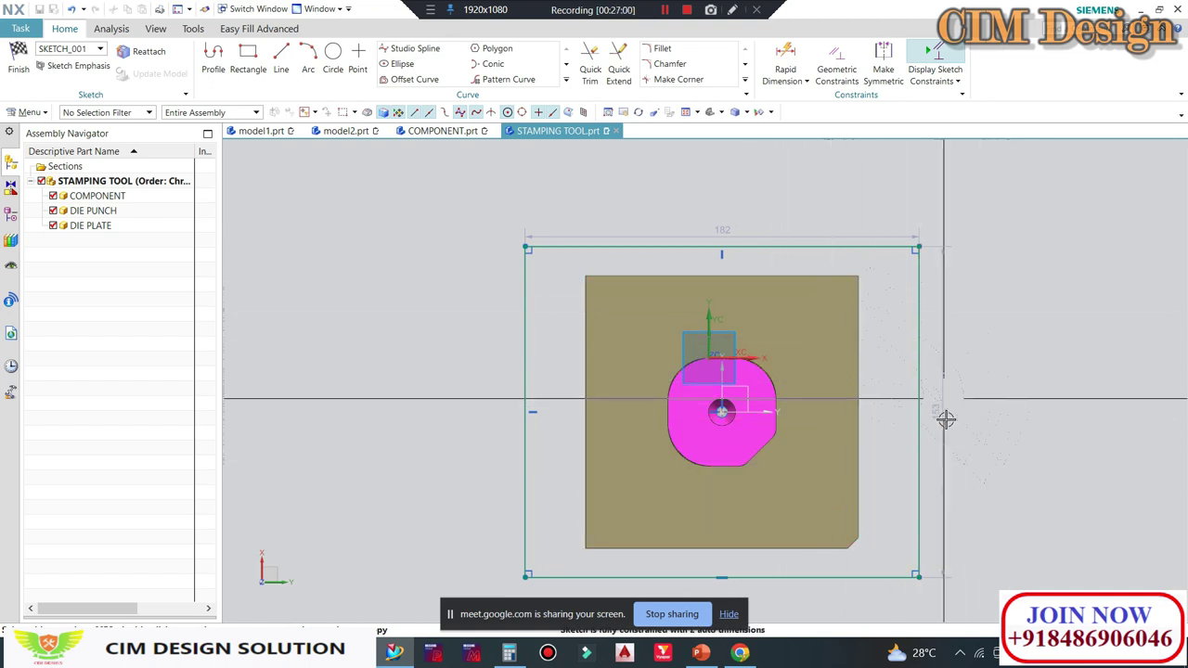
double_click(935, 421)
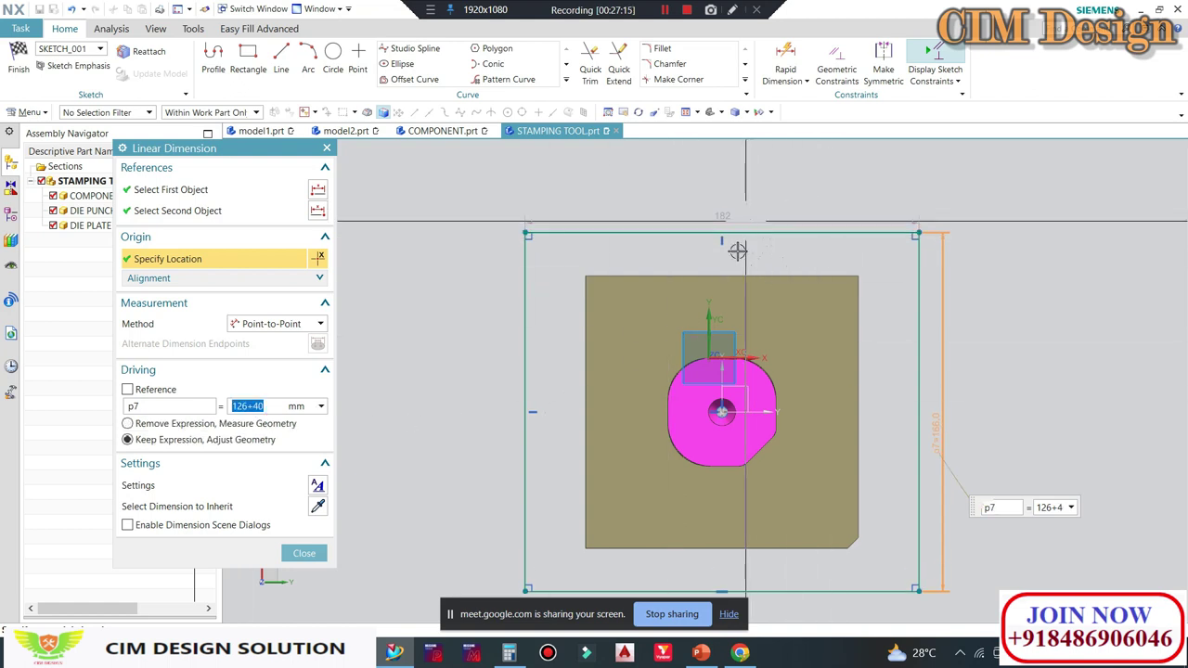
click(309, 554)
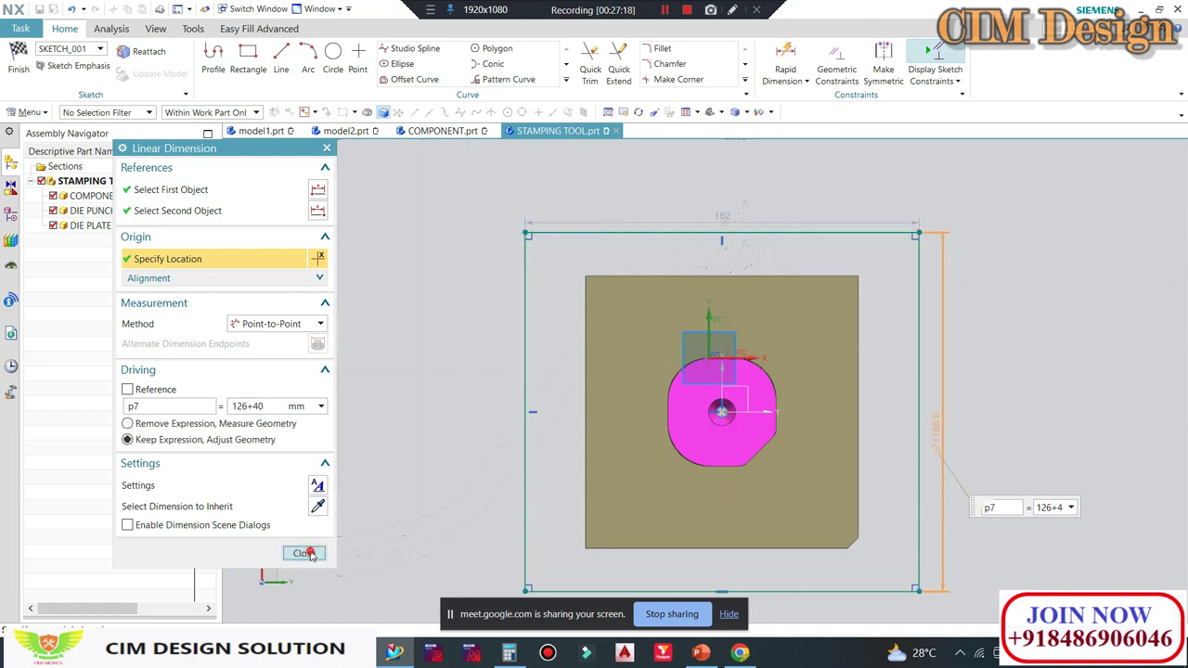
scroll(764, 259, down, 2)
scroll(729, 239, up, 4)
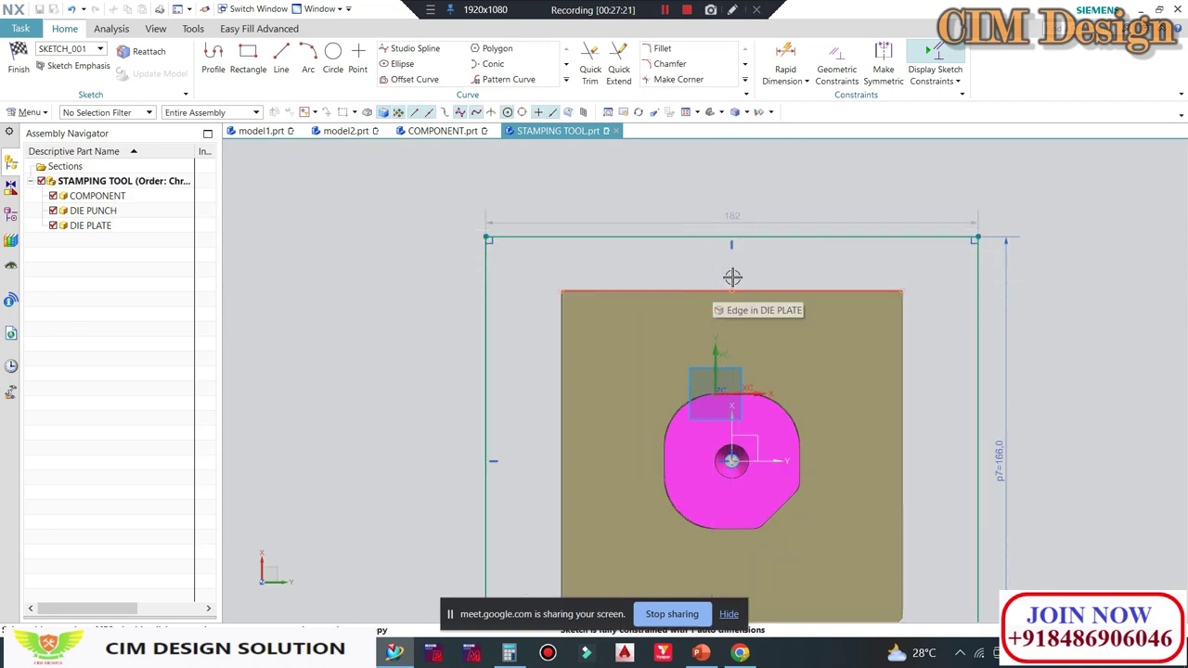
scroll(732, 276, down, 3)
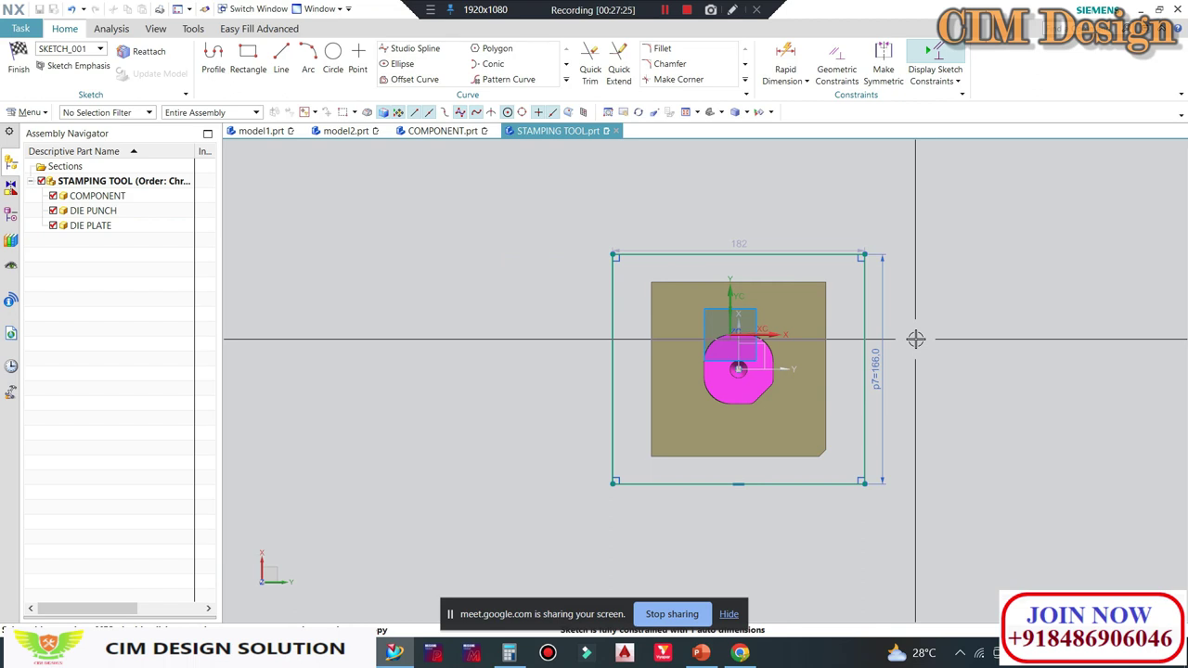
scroll(687, 270, up, 4)
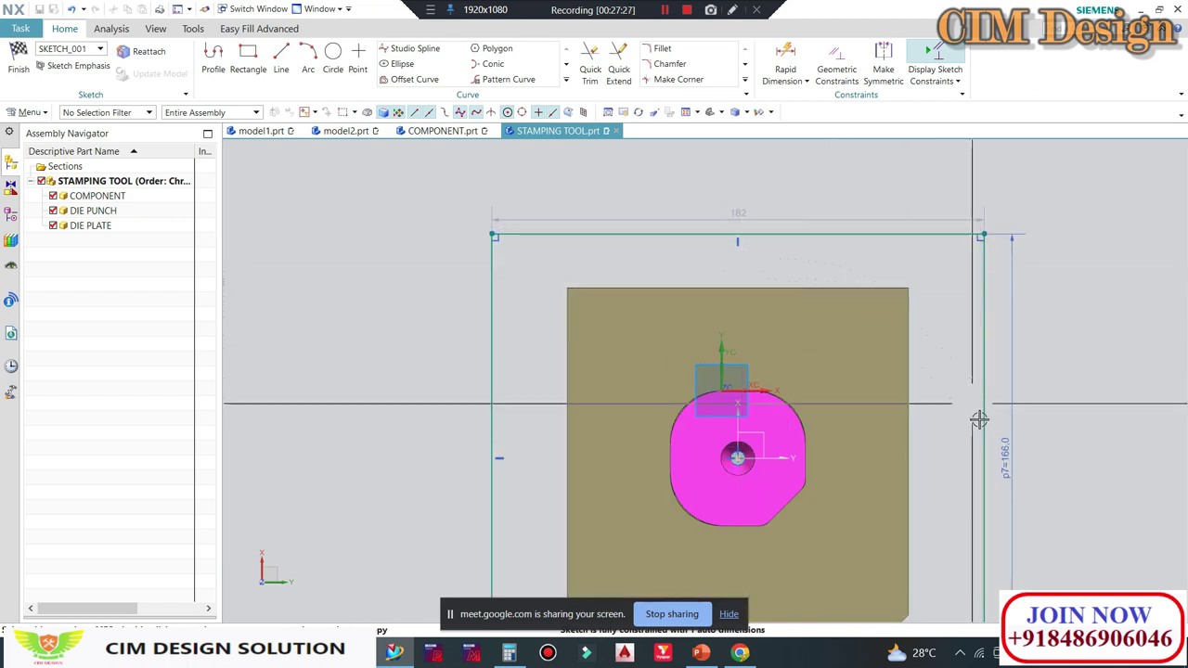
scroll(781, 317, down, 3)
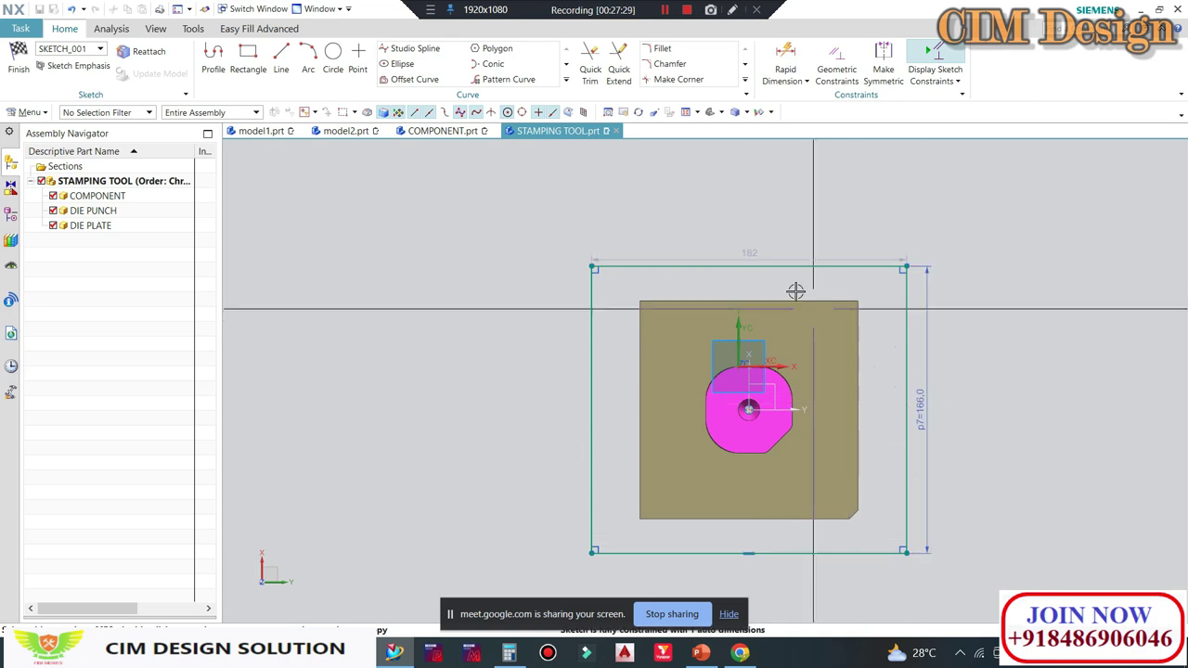
Step: Set the width dimension p8 to 126+80+40, making the rectangle 246 × 166
click(752, 250)
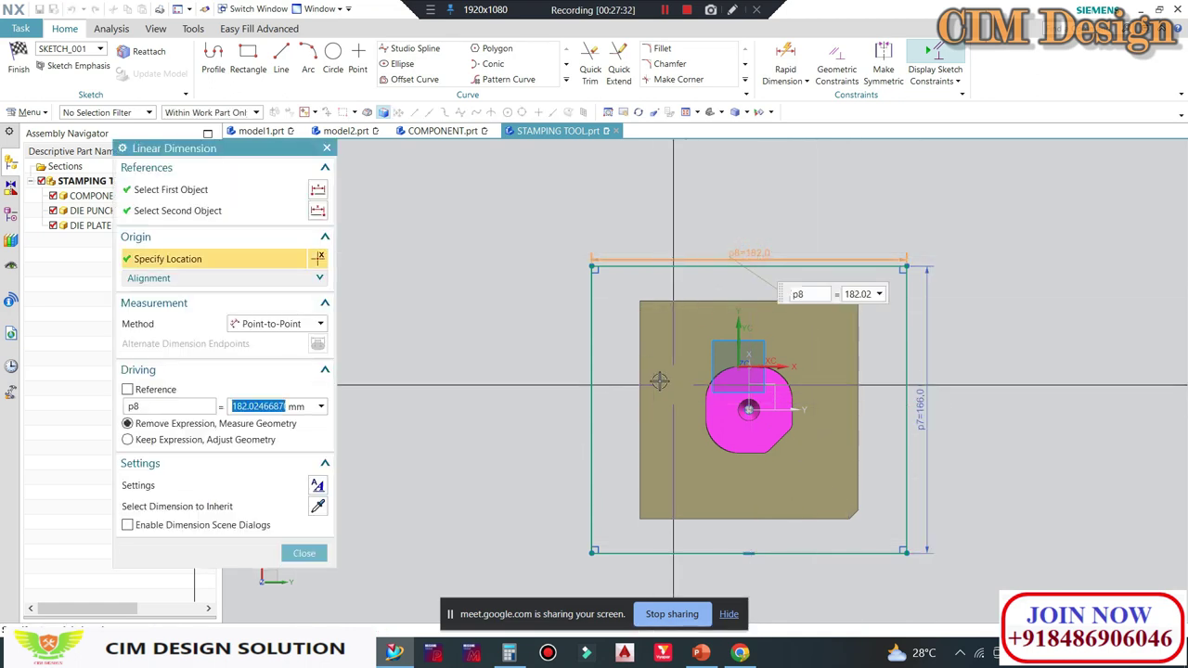
scroll(600, 295, down, 1)
scroll(613, 320, up, 3)
scroll(617, 372, down, 2)
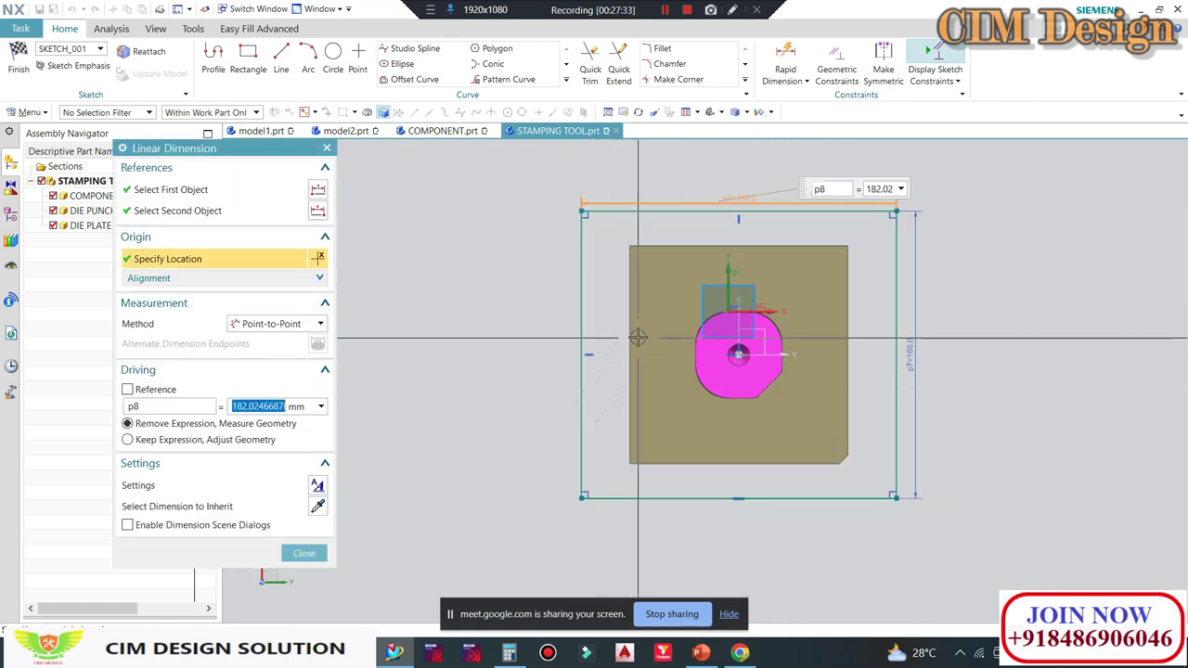
mouse_move(612, 341)
middle_down()
mouse_move(618, 263)
mouse_move(647, 212)
mouse_move(610, 246)
middle_up()
key(shift+F8)
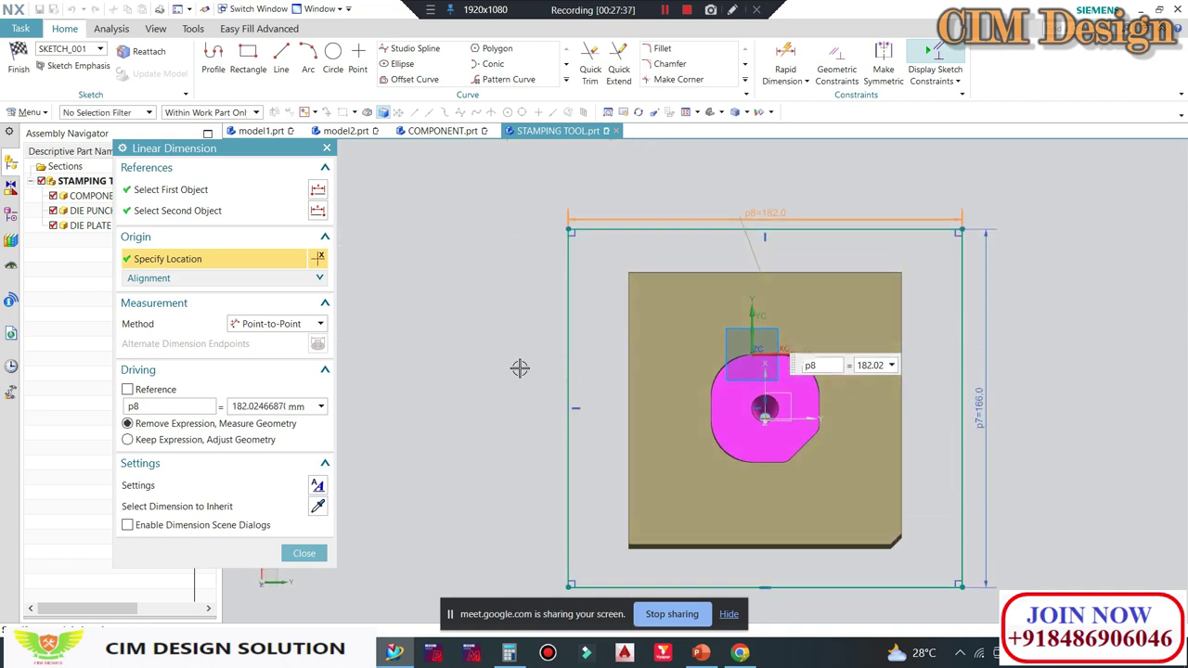
scroll(576, 320, down, 1)
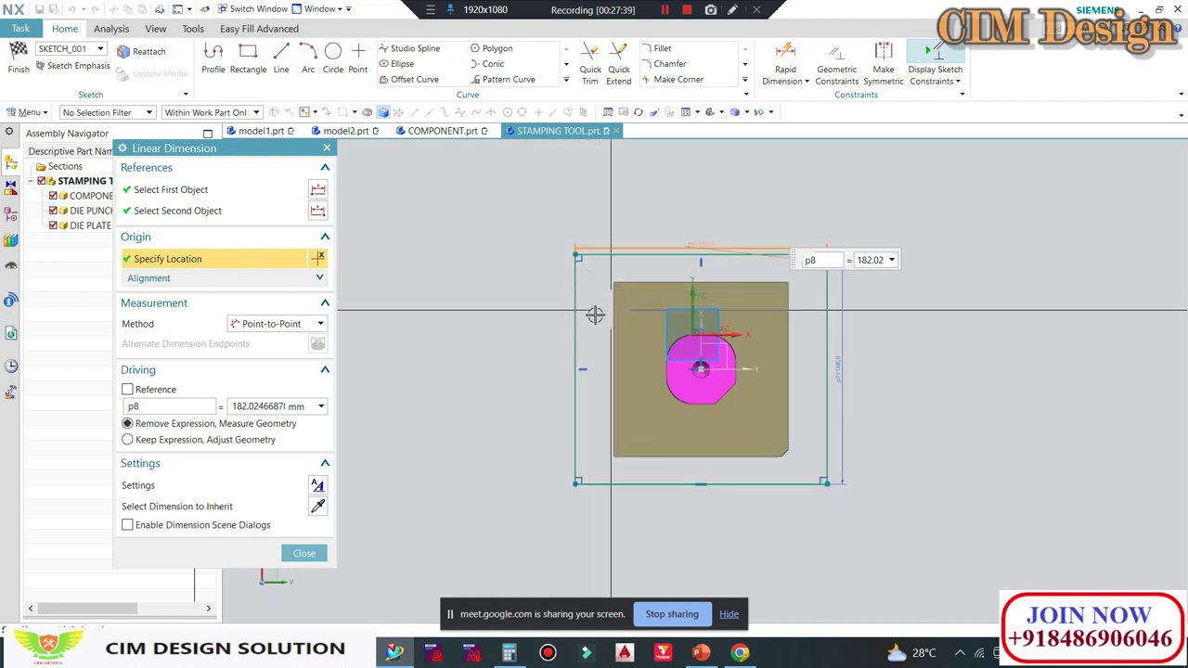
scroll(595, 310, up, 1)
text(126+80)
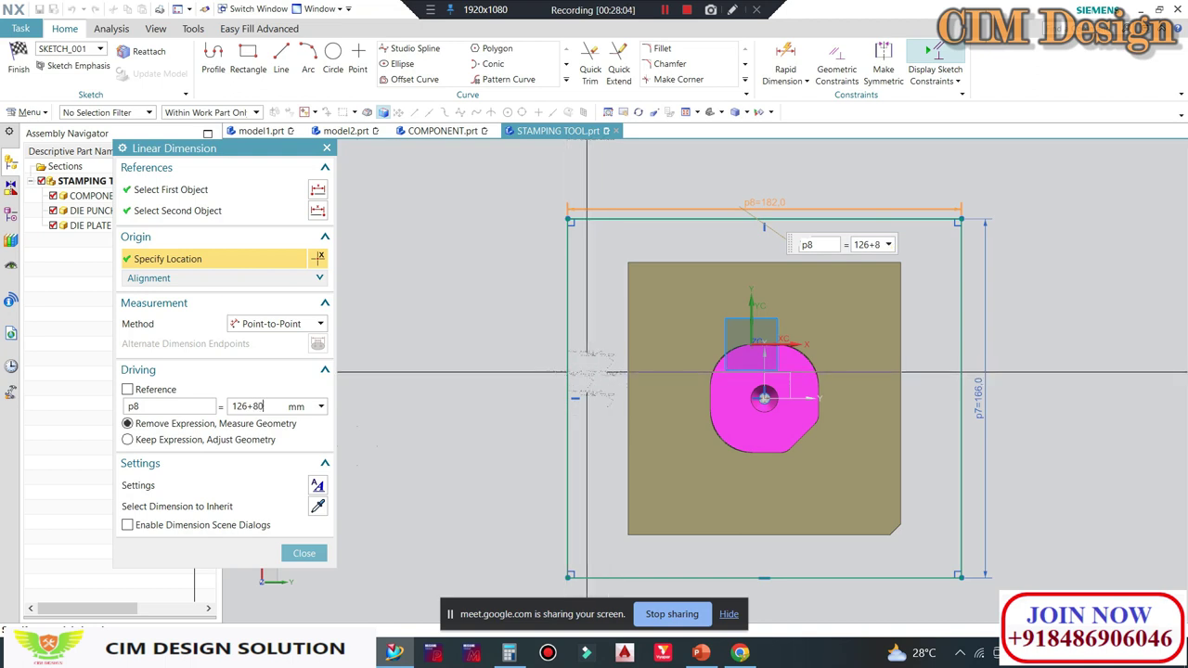
key(Return)
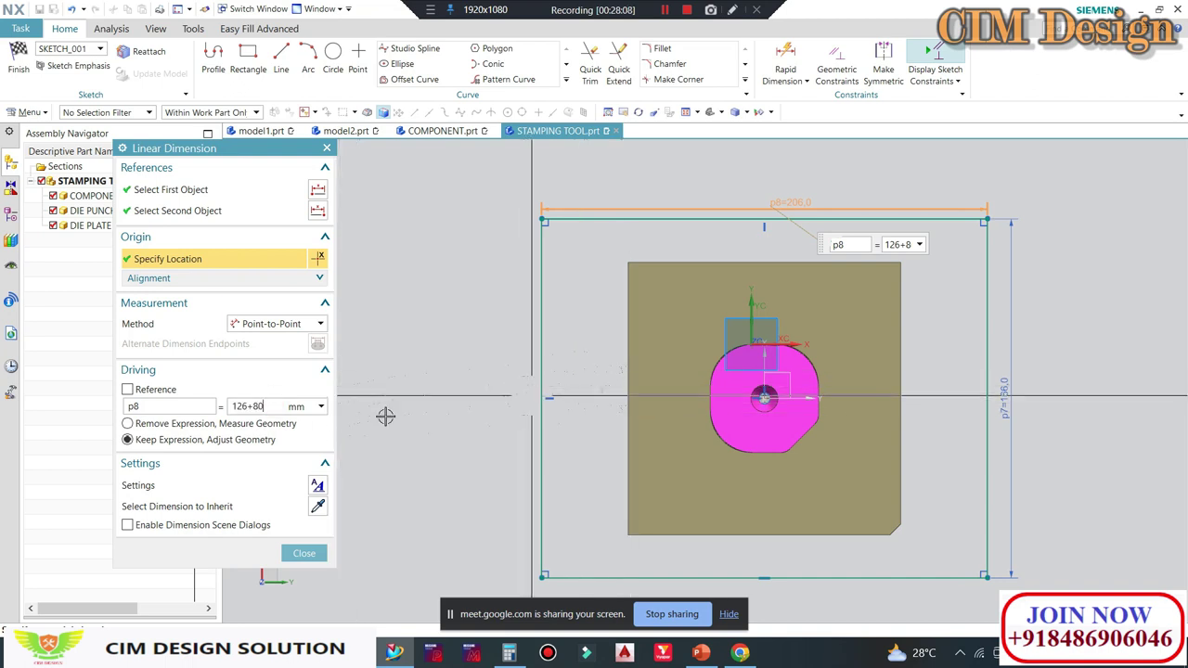
text(+40)
key(Return)
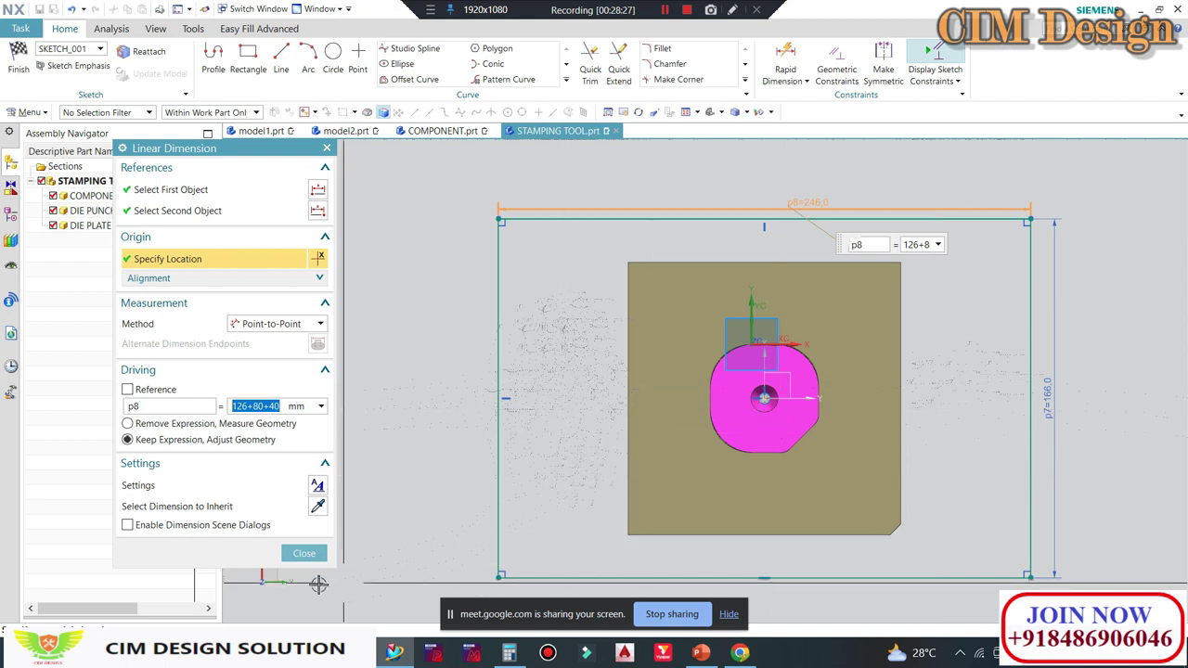
click(297, 552)
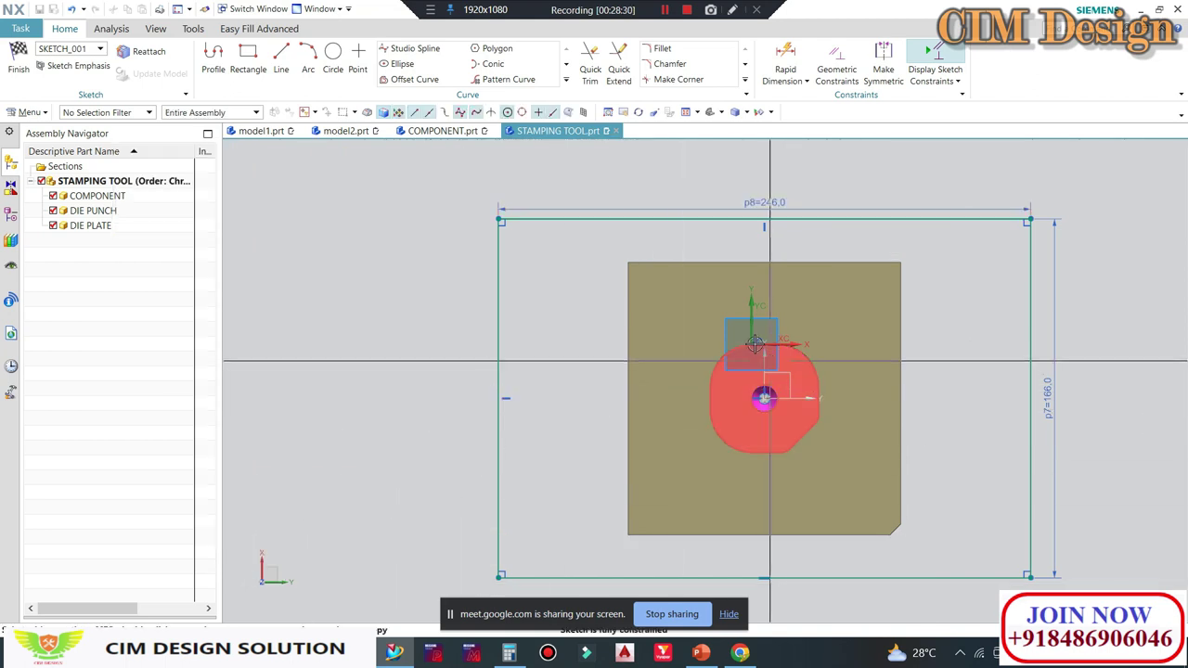
mouse_move(768, 399)
middle_down()
mouse_move(872, 222)
mouse_move(860, 254)
middle_up()
key(F8)
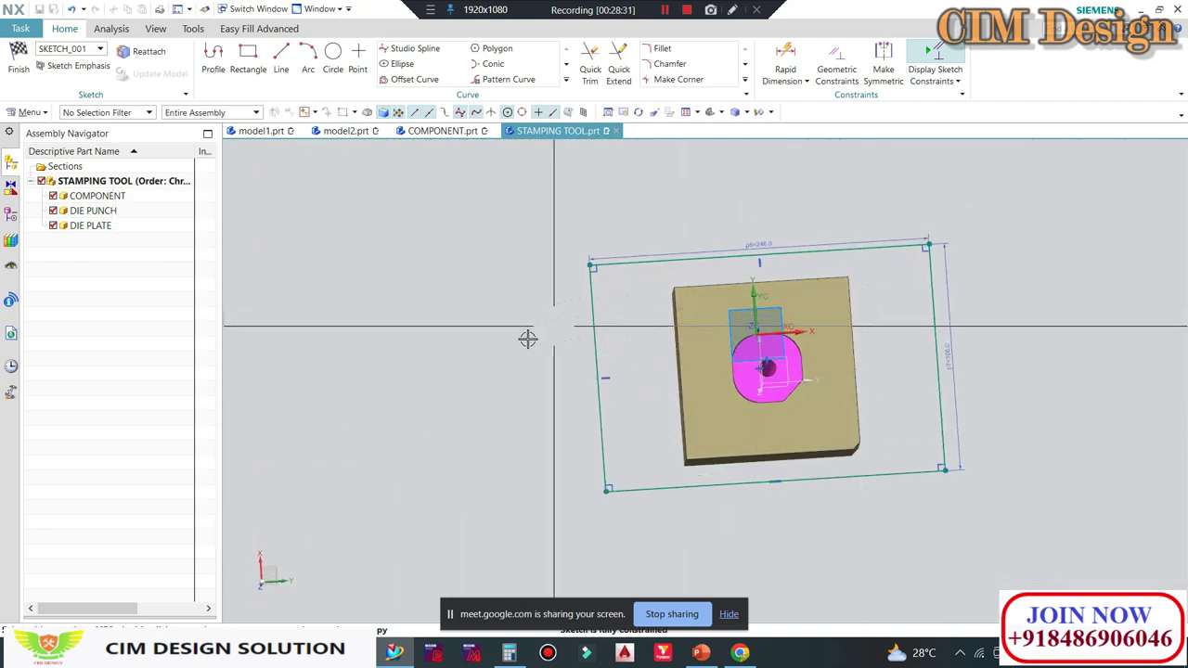
Step: Finish the sketch and extrude the rectangle 30 mm into a base plate
click(17, 59)
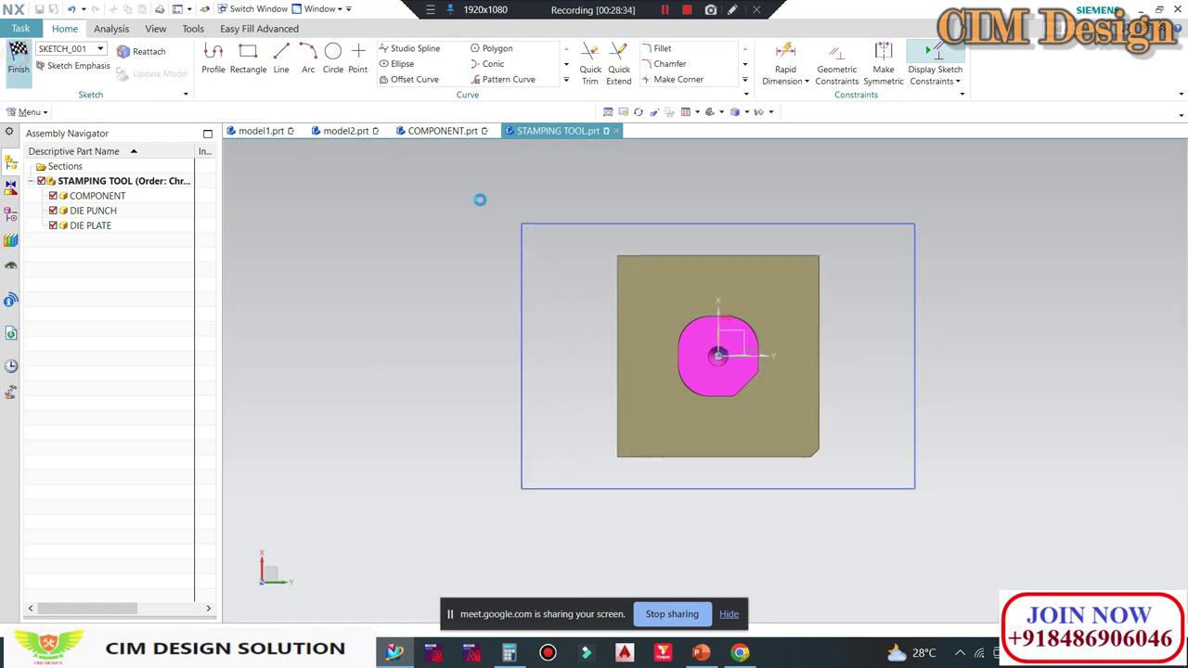
key(ctrl+q)
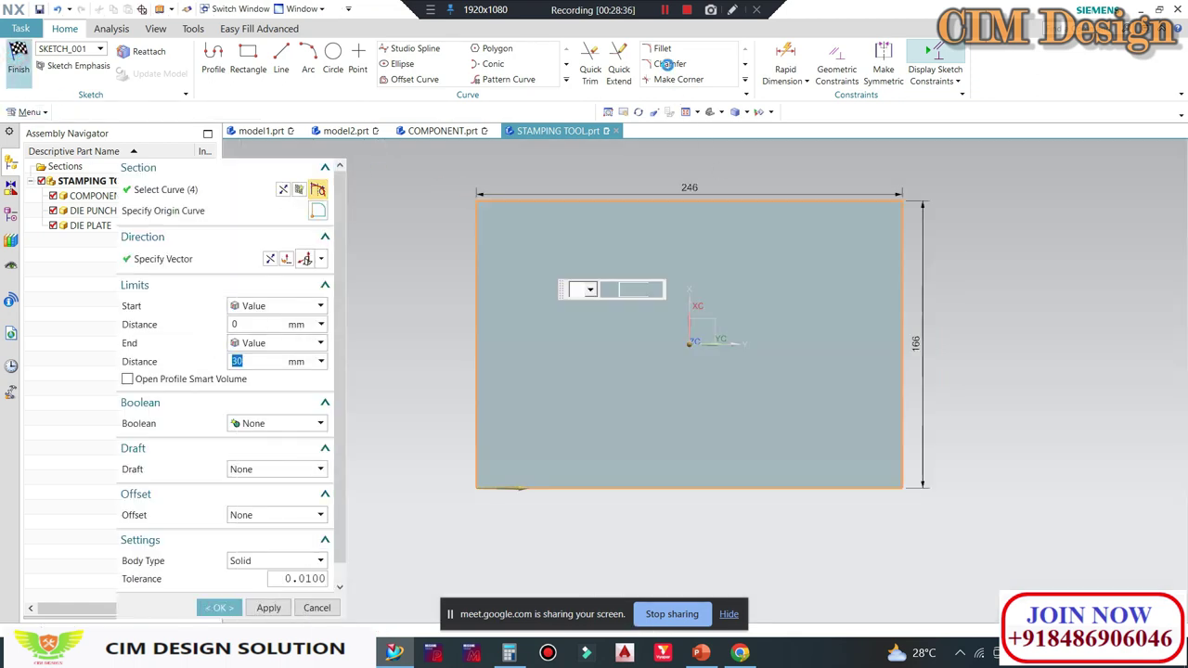
middle_drag(970, 215, 789, 282)
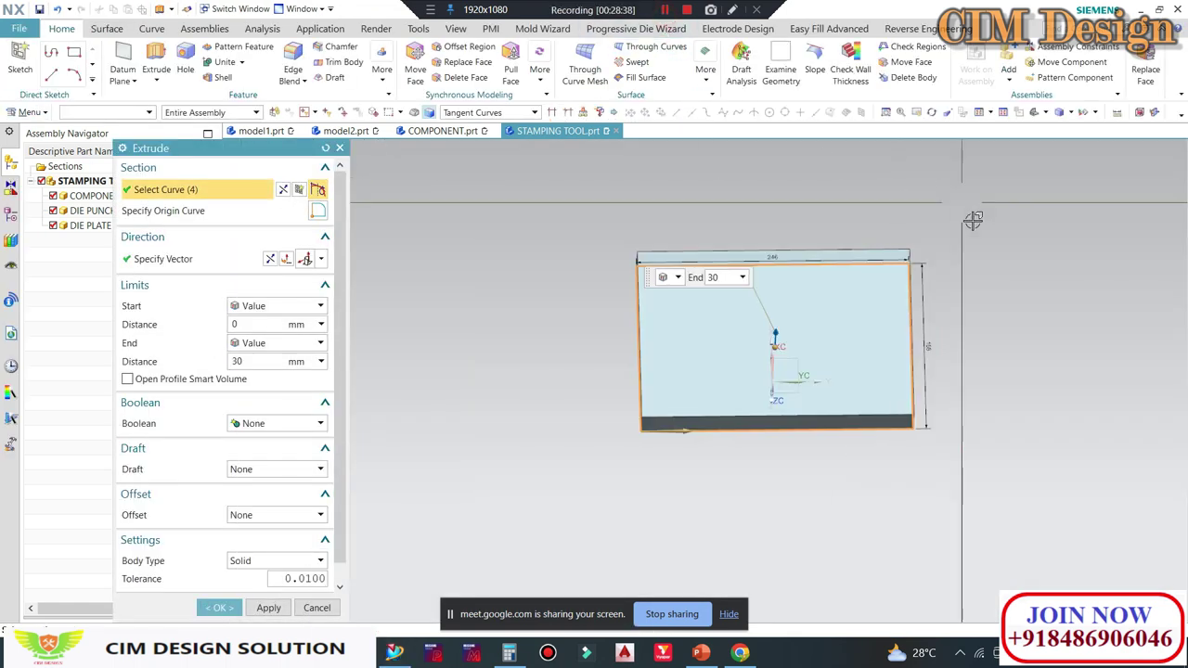
scroll(789, 281, up, 3)
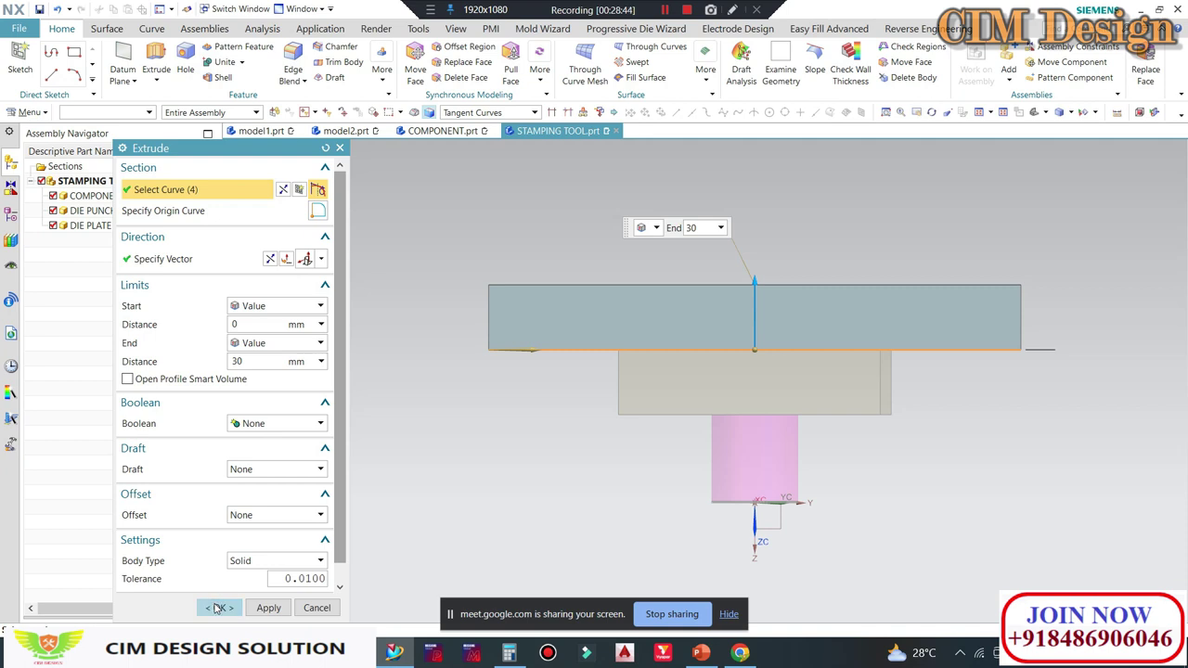
click(217, 608)
Step: Inspect the new base plate from an oblique angle, reopening and cancelling its extrude settings
mouse_move(538, 347)
middle_down()
mouse_move(538, 226)
mouse_move(611, 295)
middle_up()
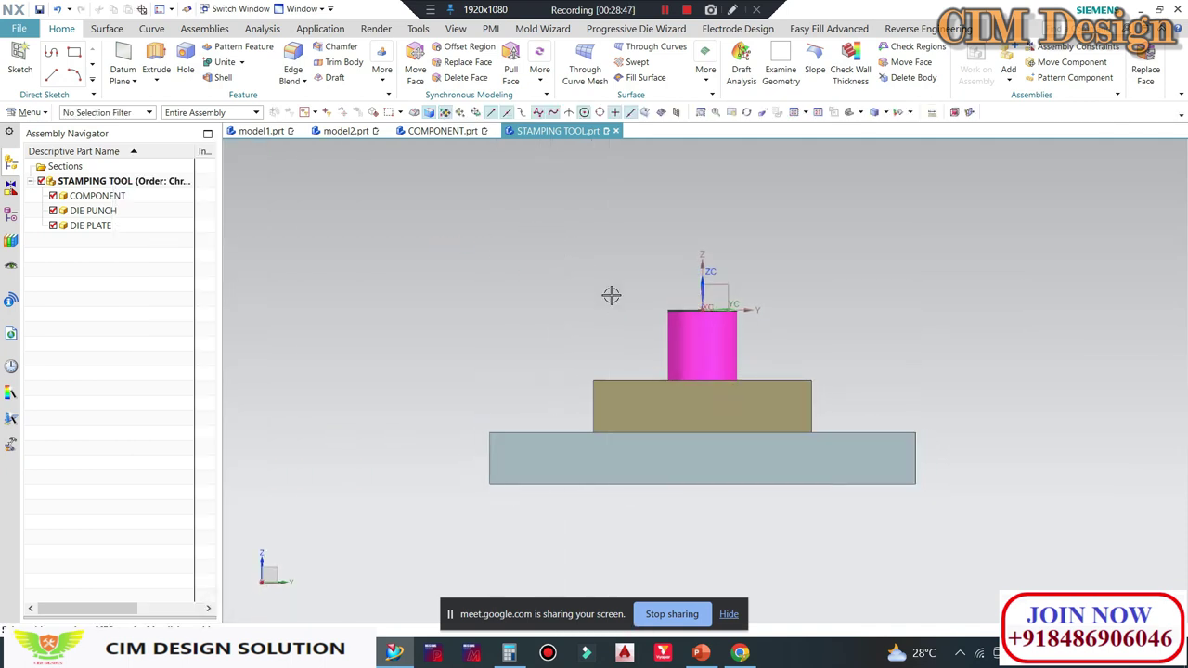
mouse_move(751, 278)
middle_down()
mouse_move(589, 426)
mouse_move(631, 416)
middle_up()
click(557, 501)
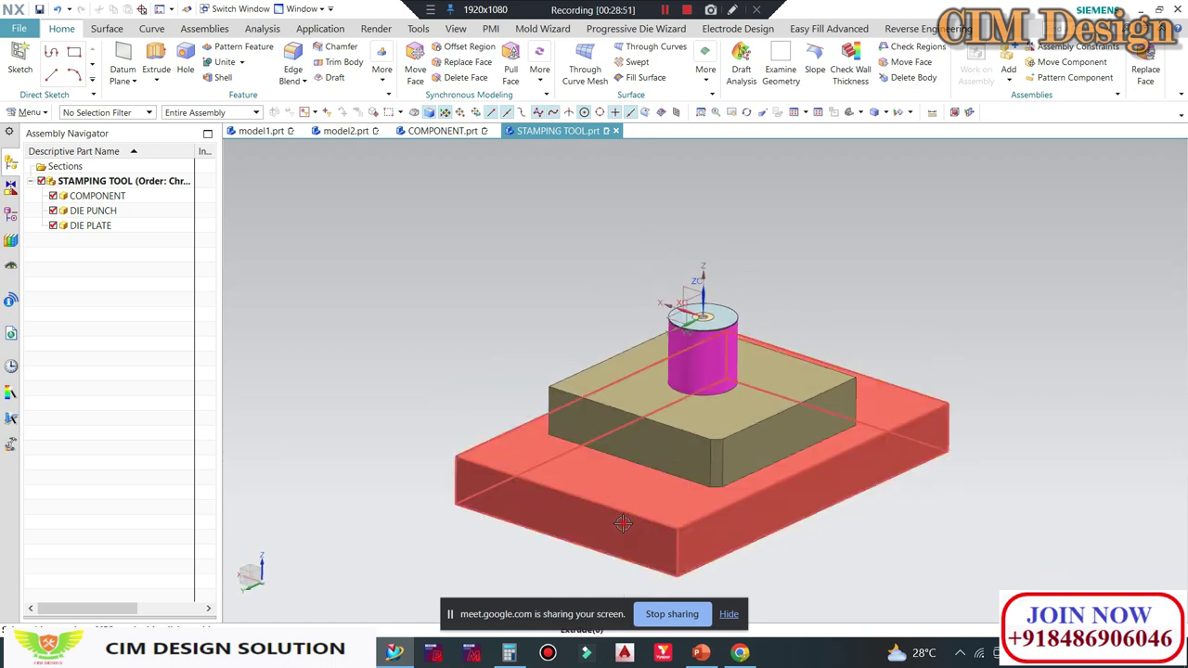
key(x)
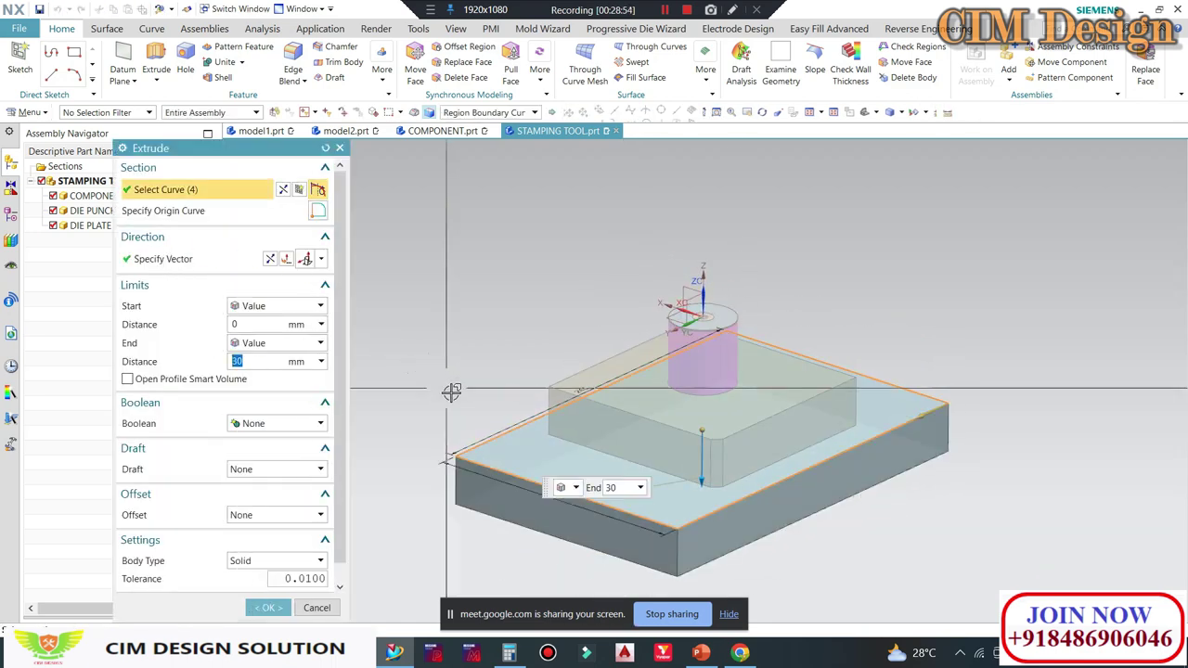
key(Escape)
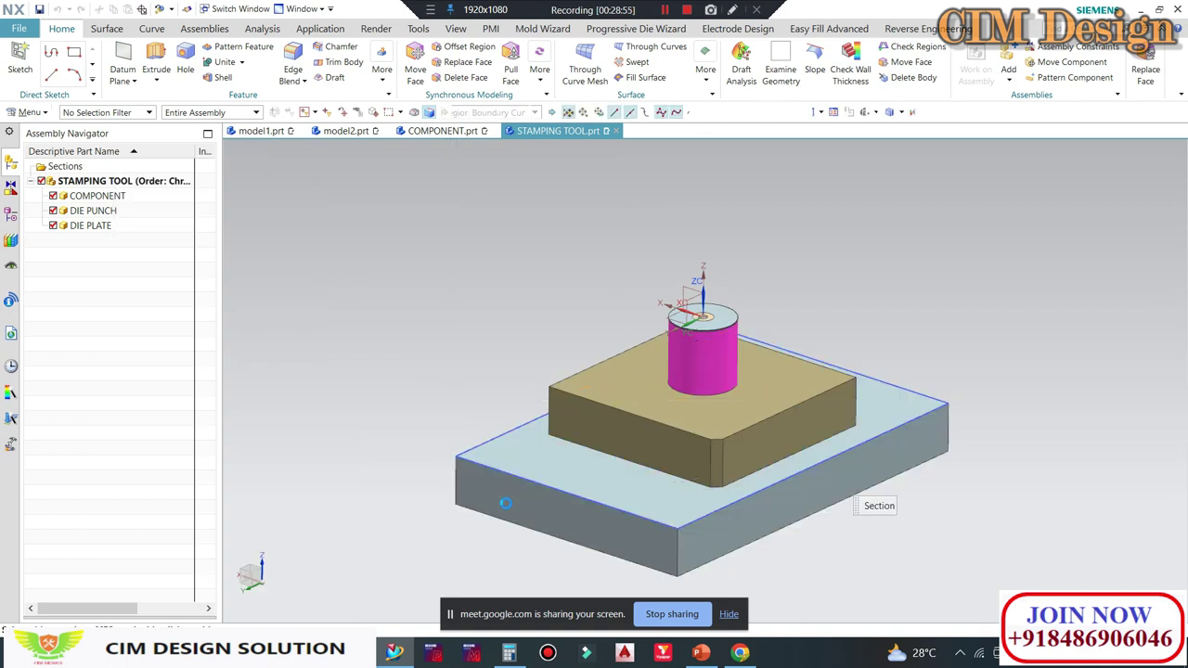
key(x)
key(Escape)
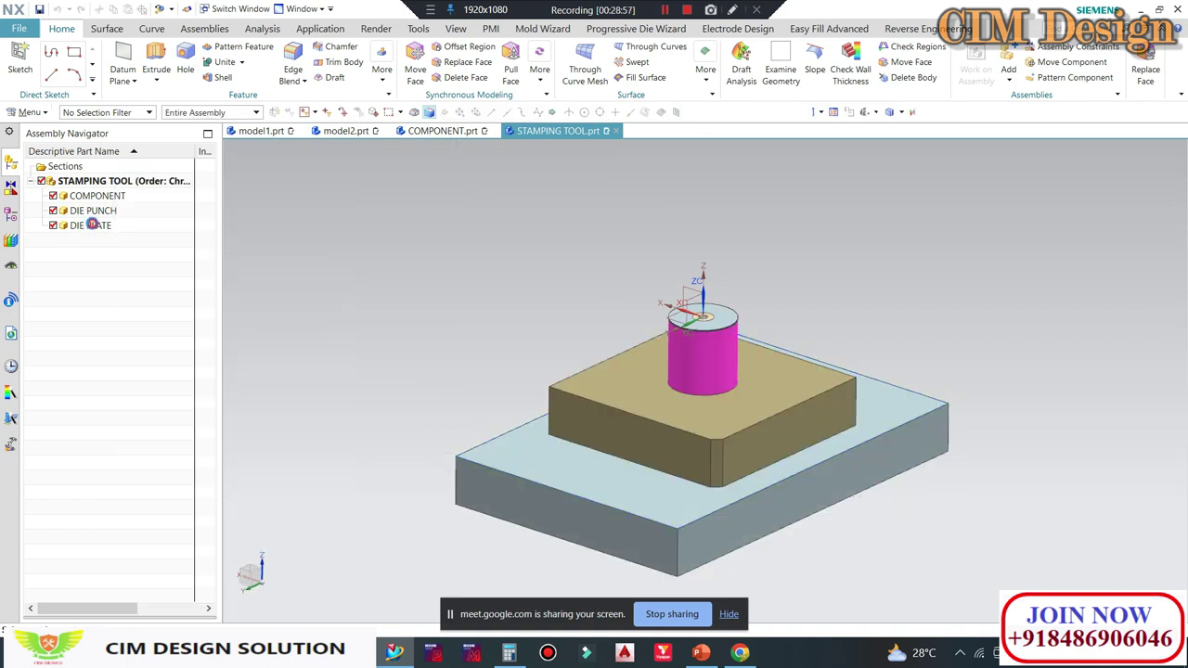
double_click(92, 225)
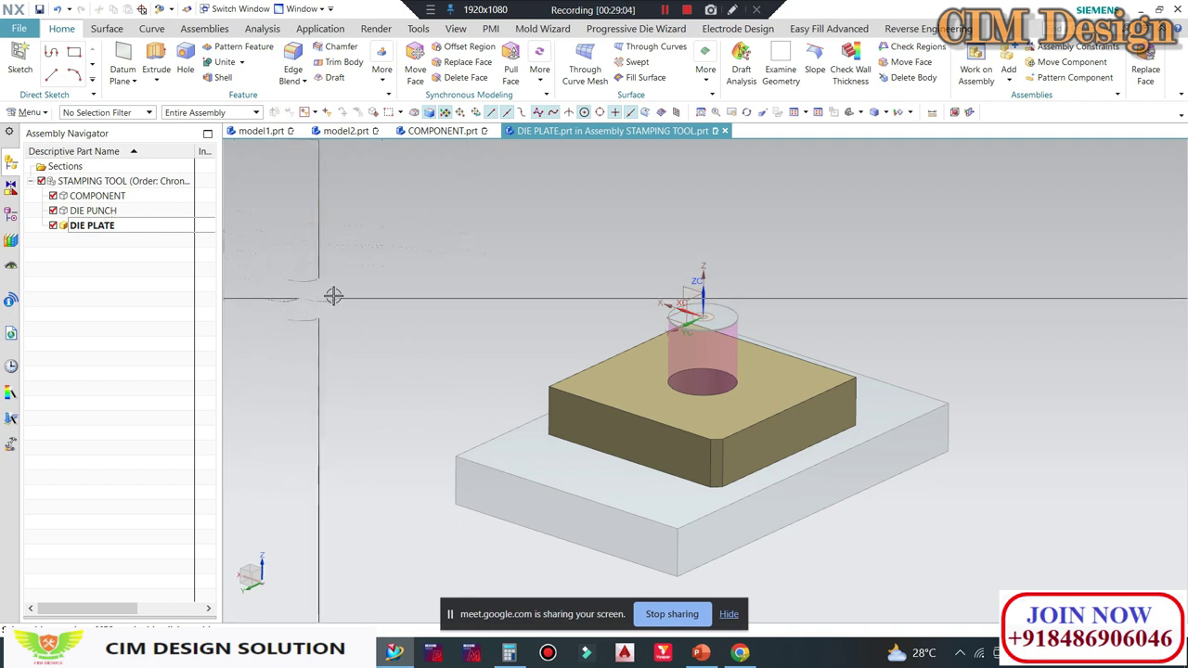
click(352, 284)
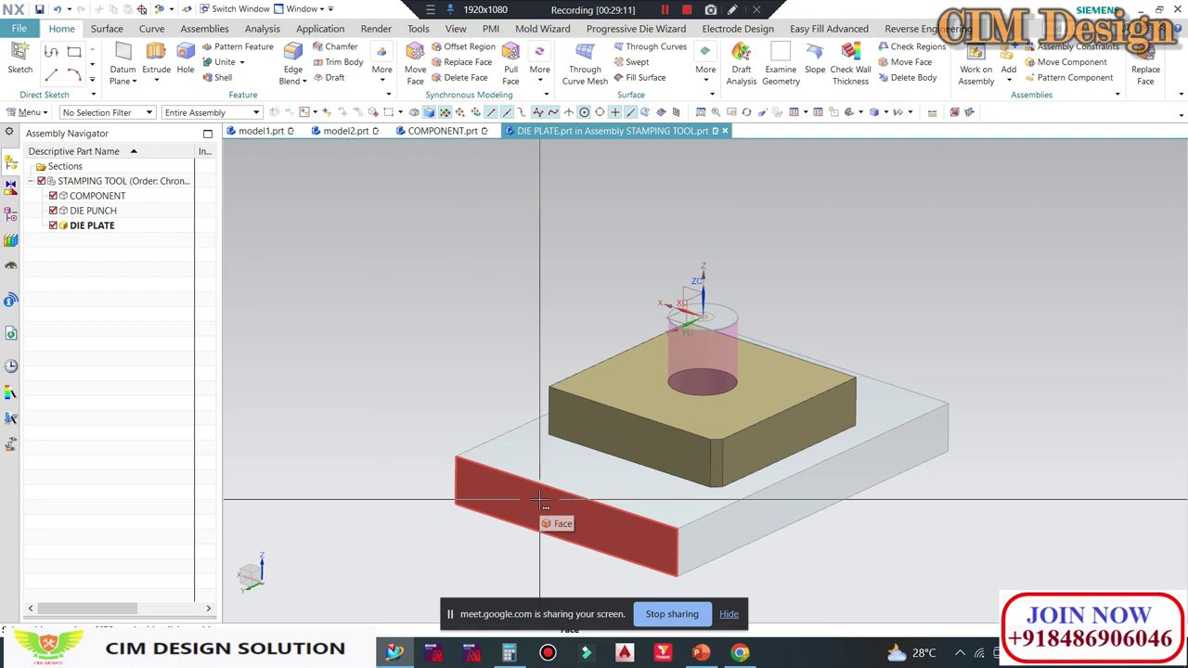
mouse_move(655, 504)
middle_down()
mouse_move(651, 423)
mouse_move(650, 440)
middle_up()
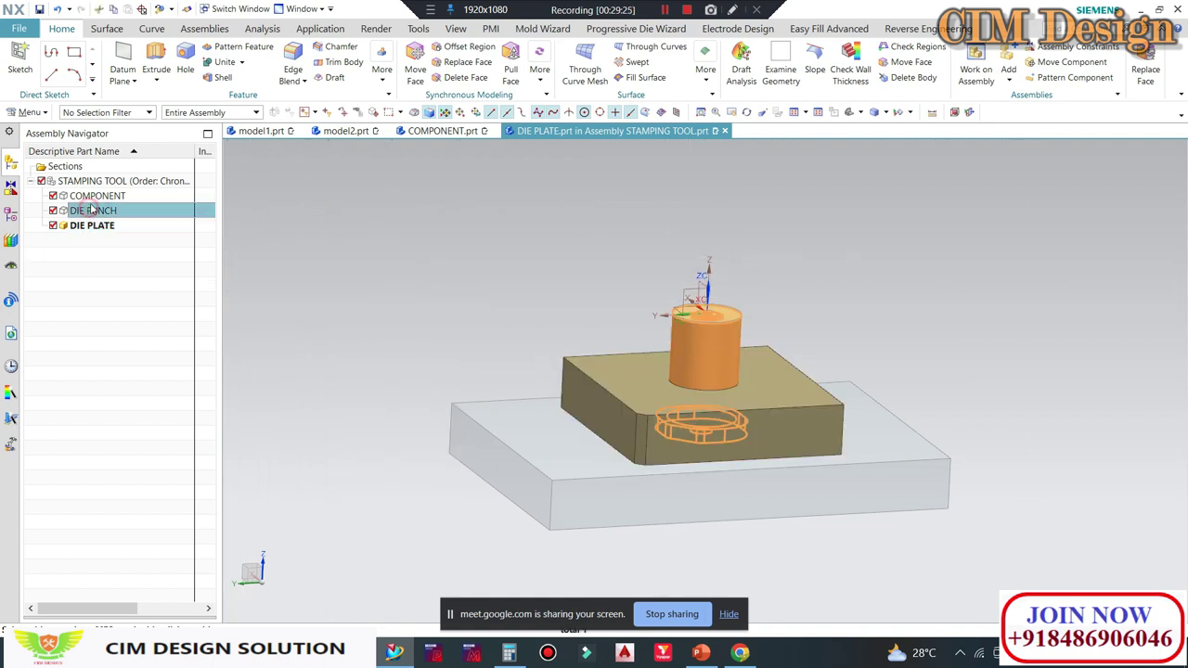
click(314, 225)
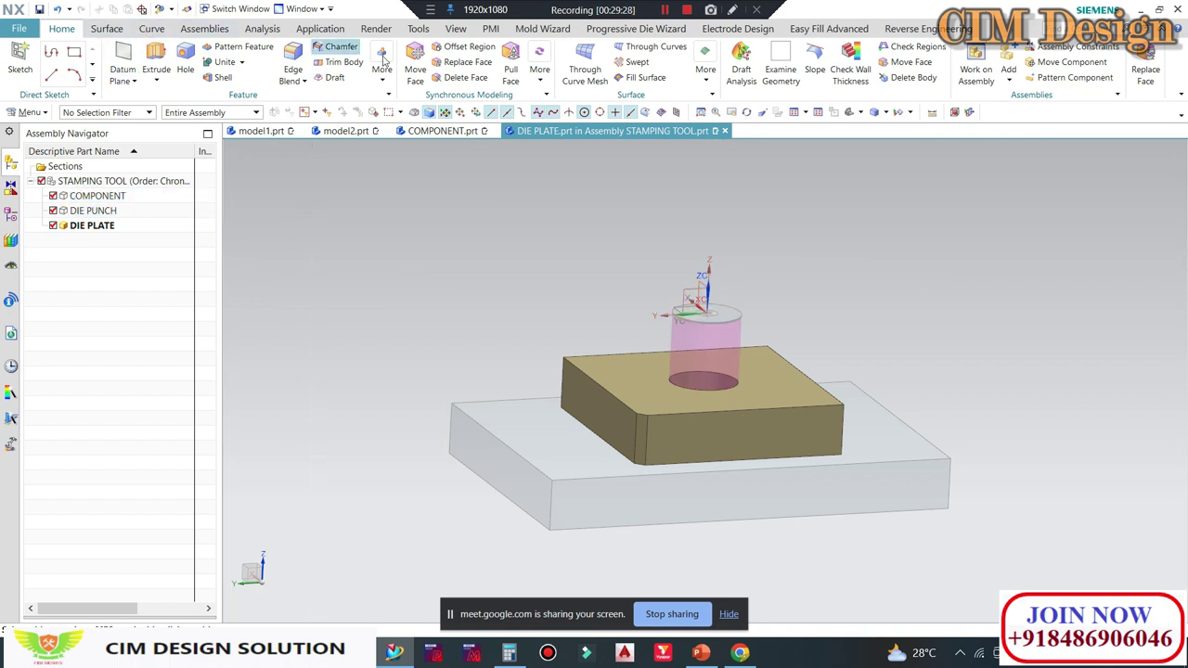
click(217, 31)
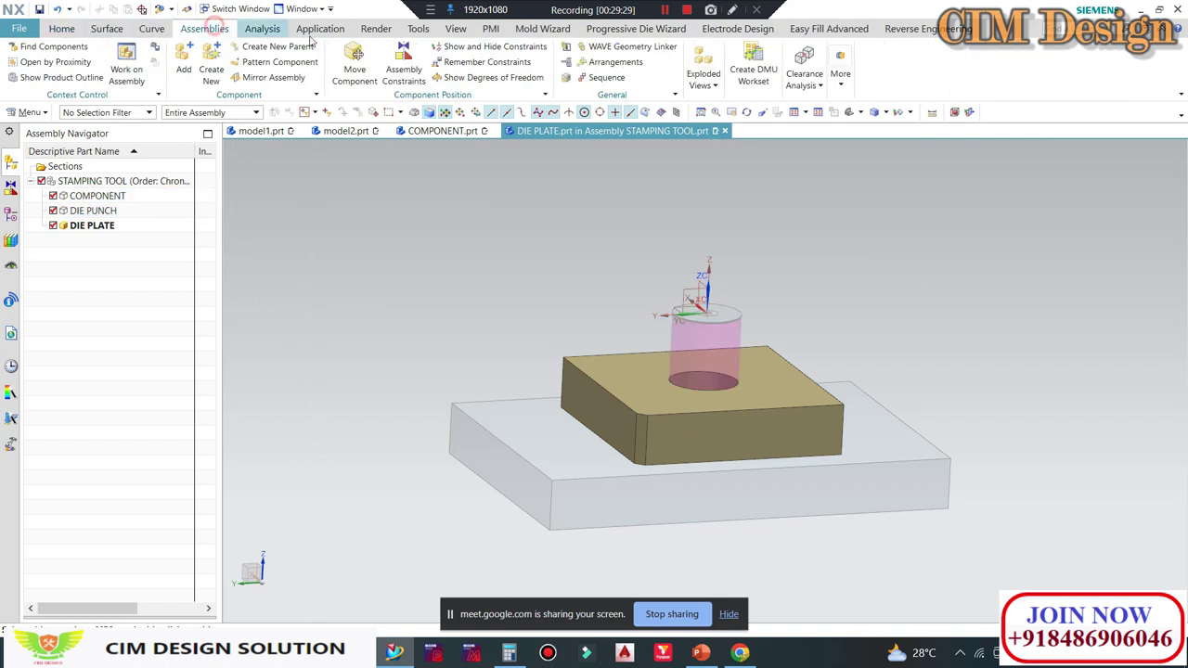
click(617, 46)
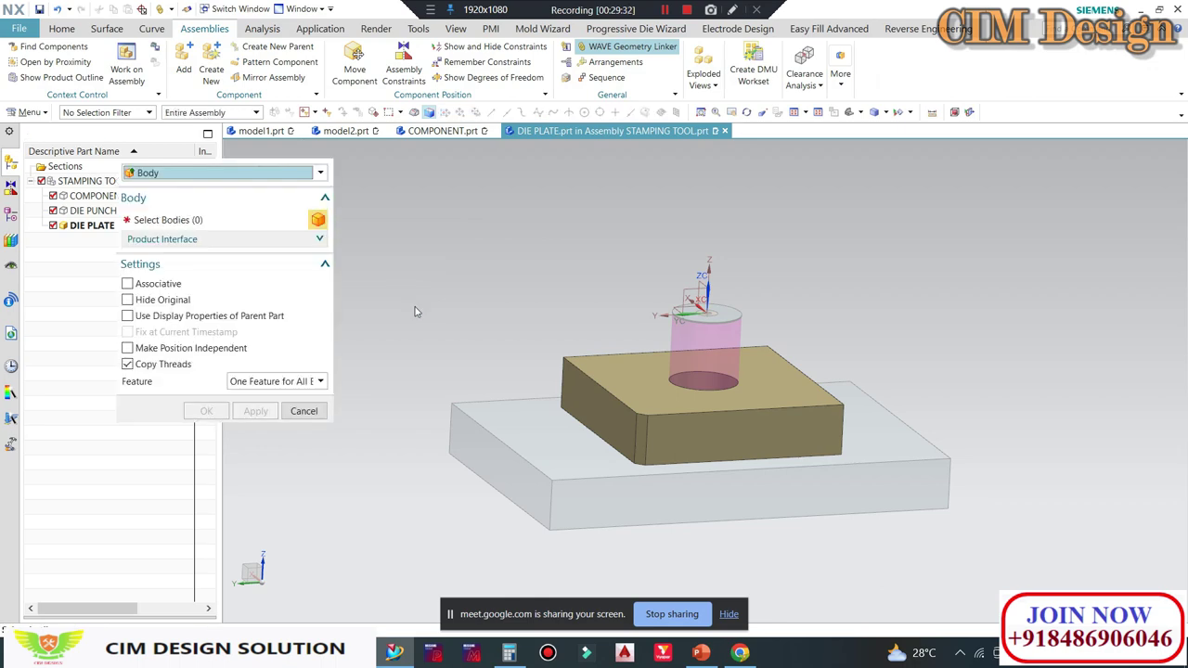
key(Escape)
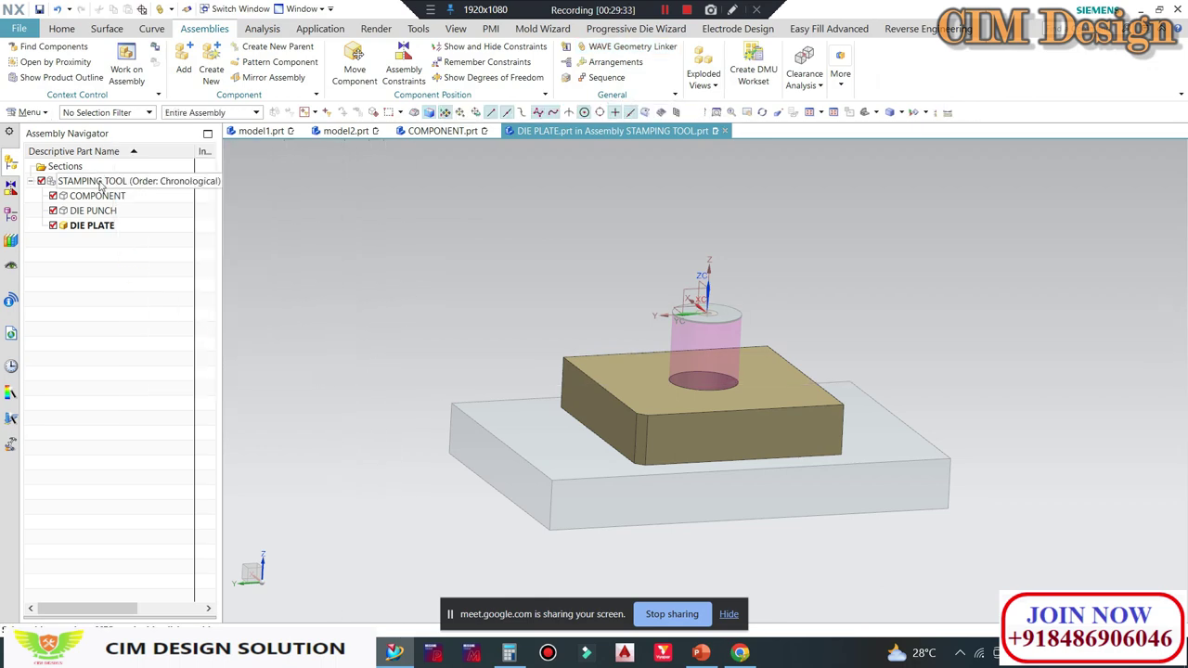
double_click(98, 182)
Step: Admit the waiting participant to the Google Meet call and return to NX
click(743, 652)
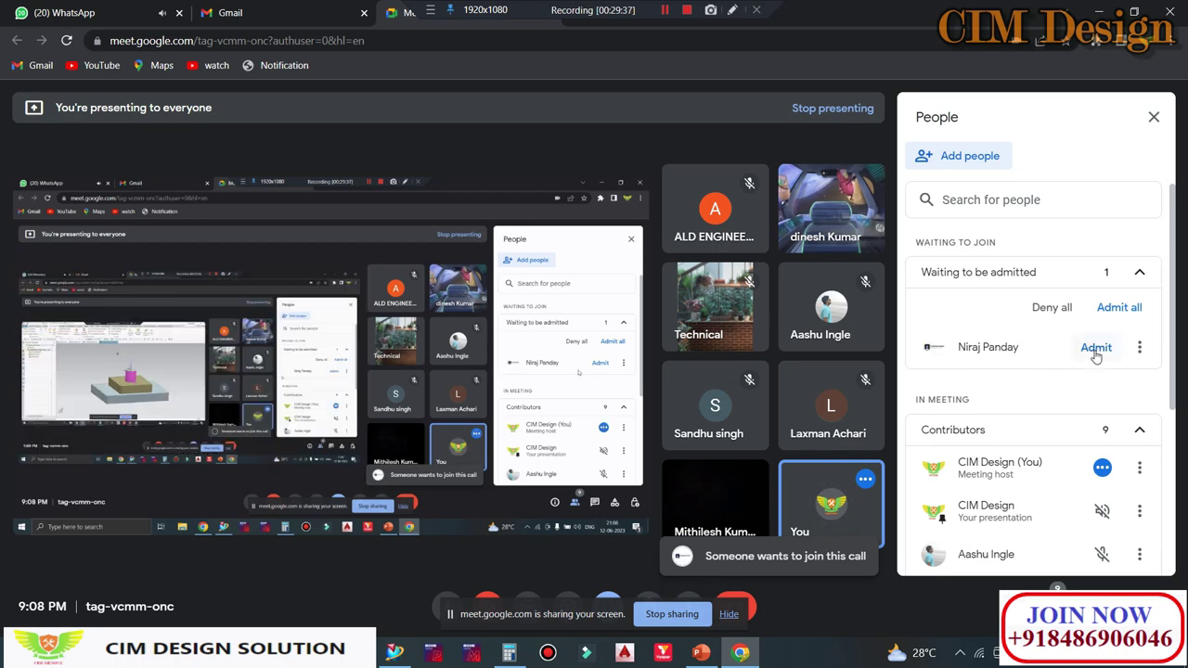
click(1095, 347)
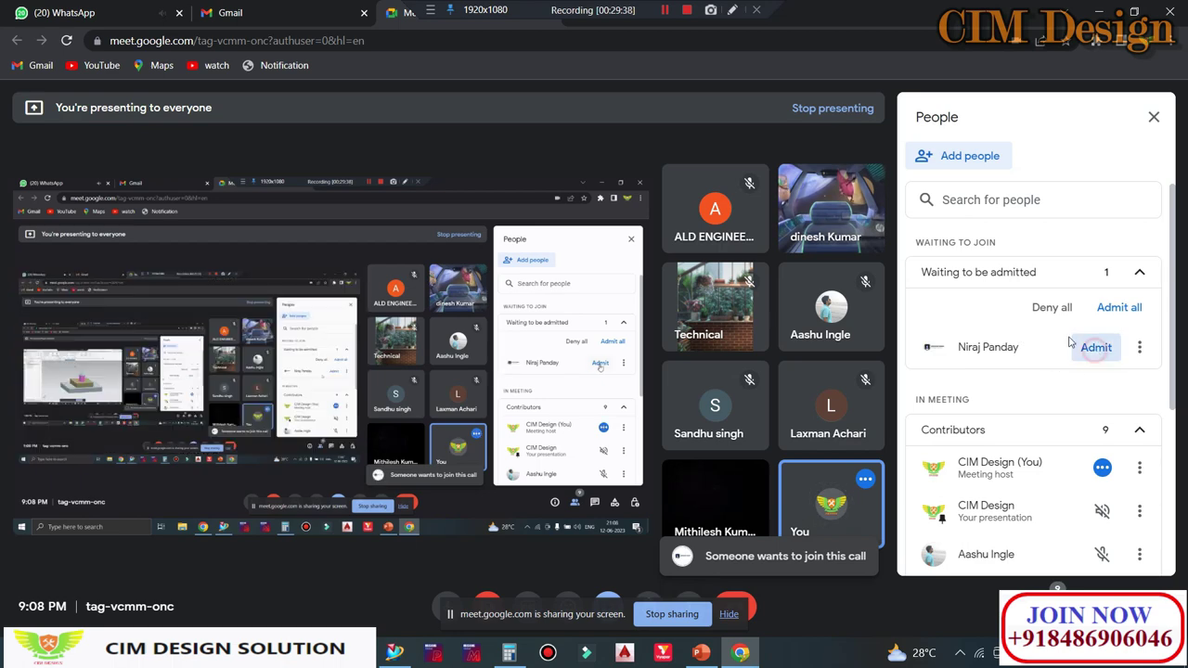
click(1095, 11)
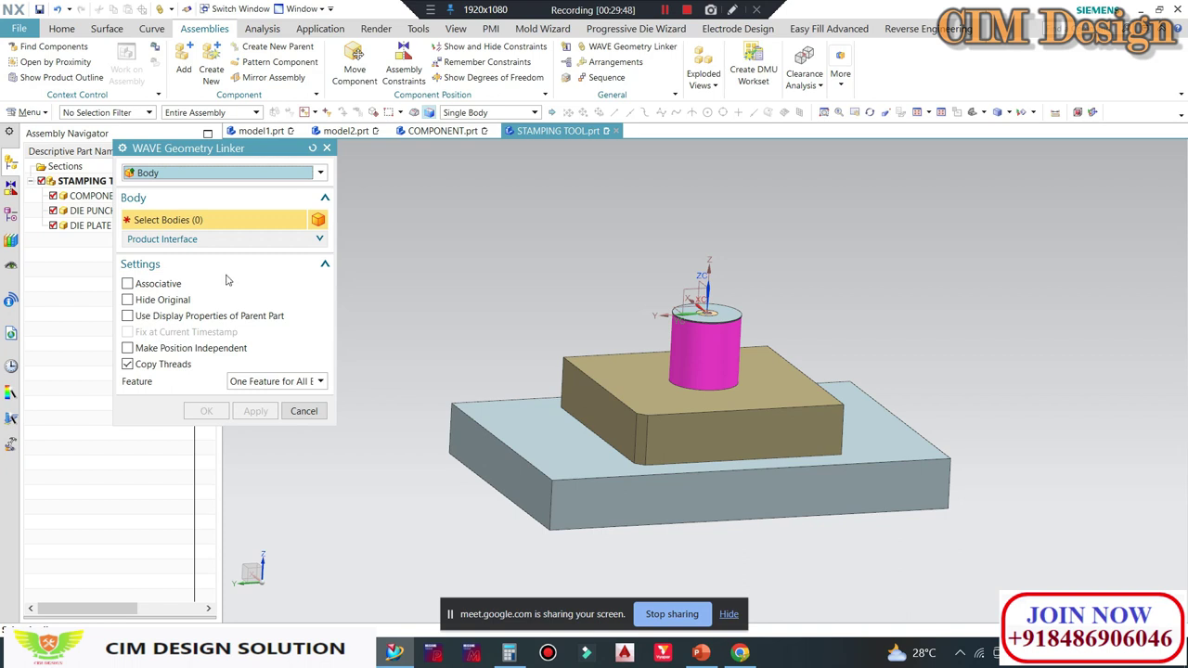
Step: Create a new component file BOTTOM named BOTTOM PLATE holding the base plate
key(Escape)
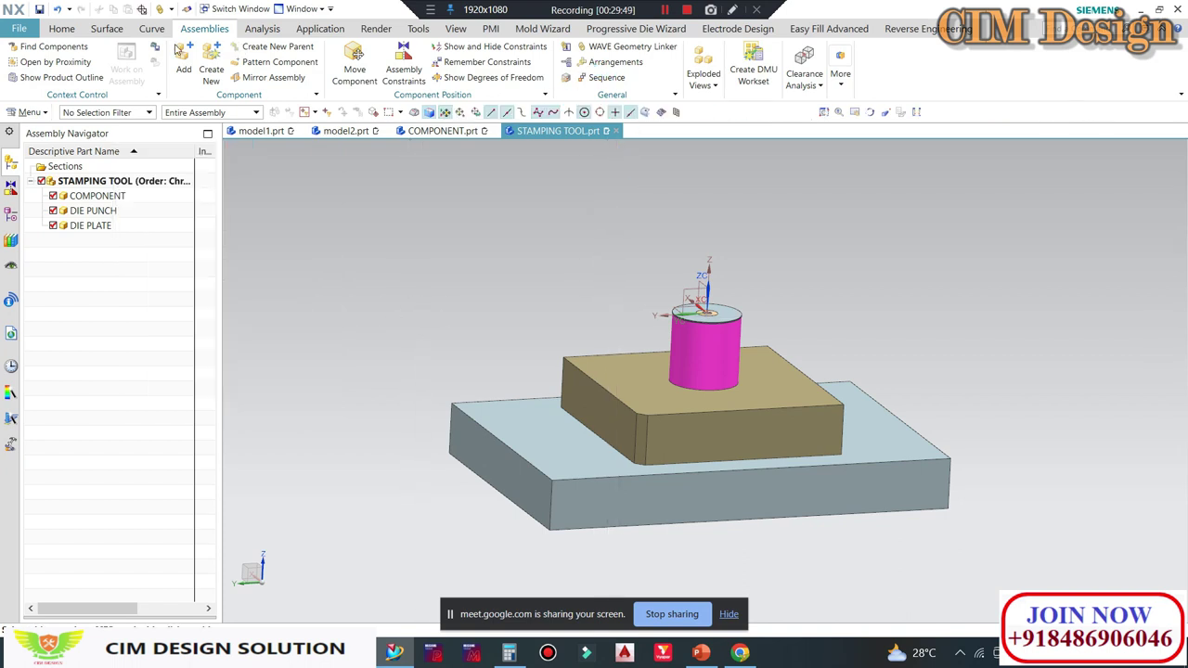
click(211, 70)
text(BOTTOM PLATE)
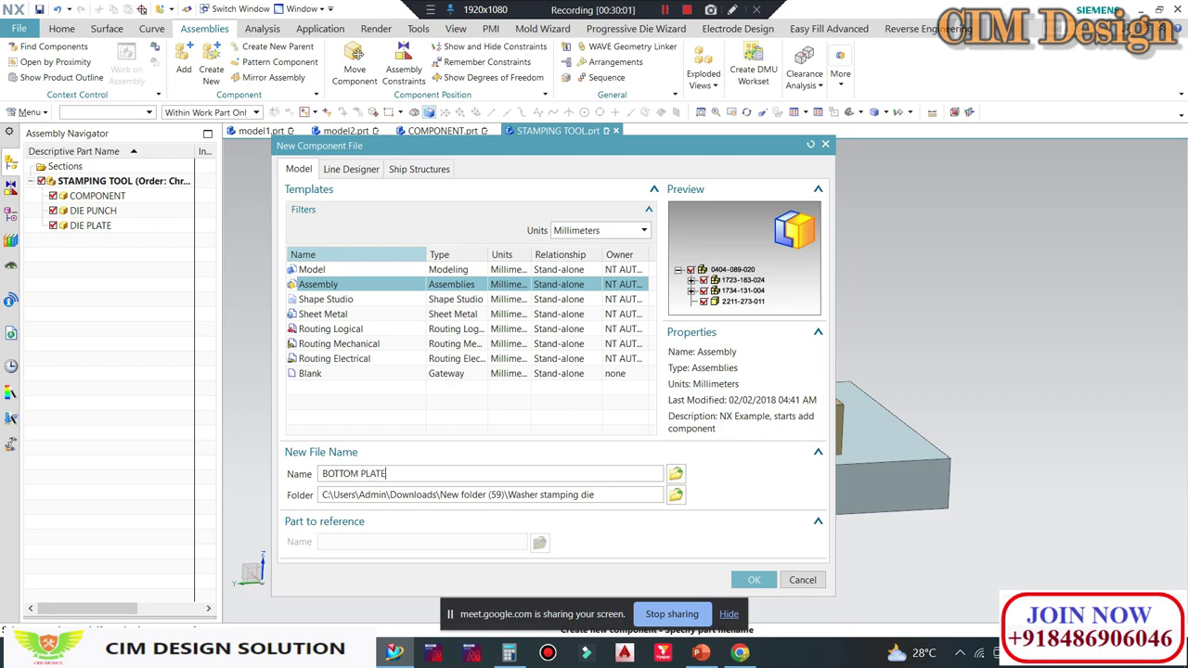
key(Return)
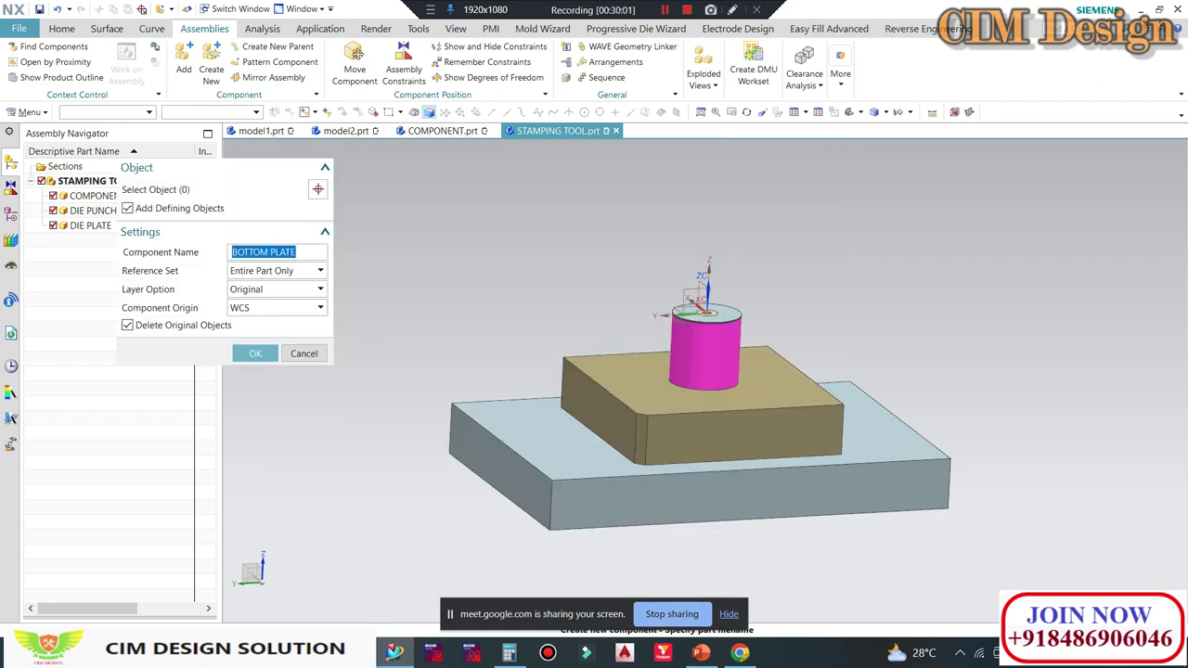
scroll(430, 467, down, 2)
middle_click(328, 479)
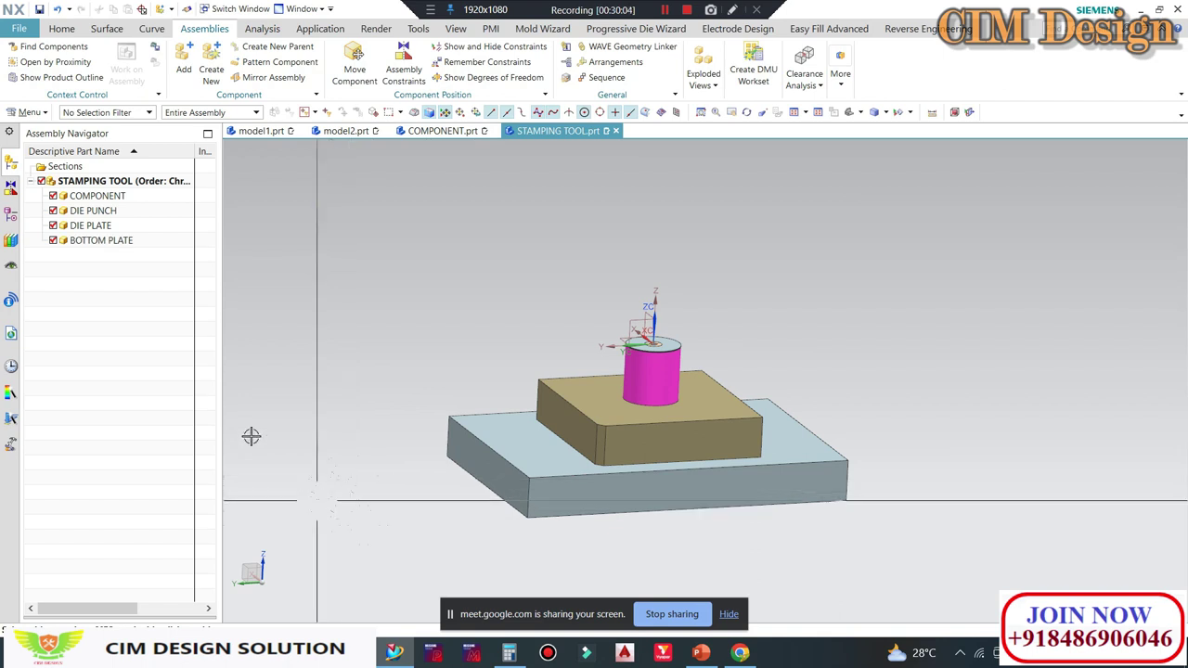
Step: WAVE-link the base plate body associatively into BOTTOM PLATE, then reactivate STAMPING TOOL as work part
double_click(102, 241)
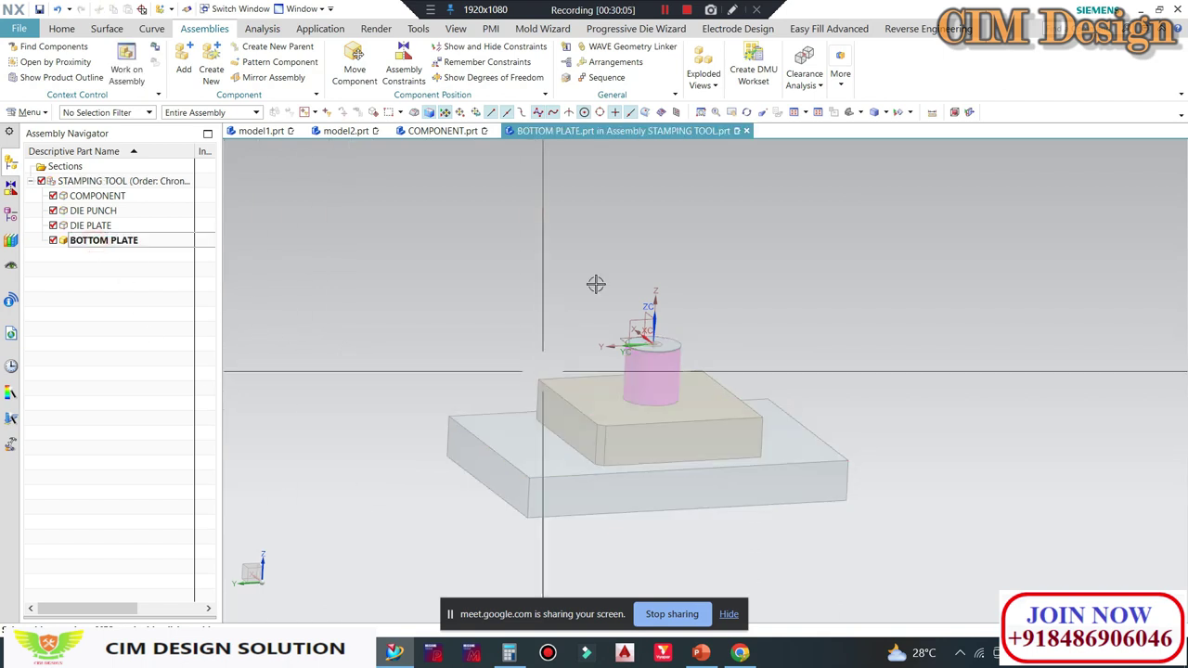
click(58, 26)
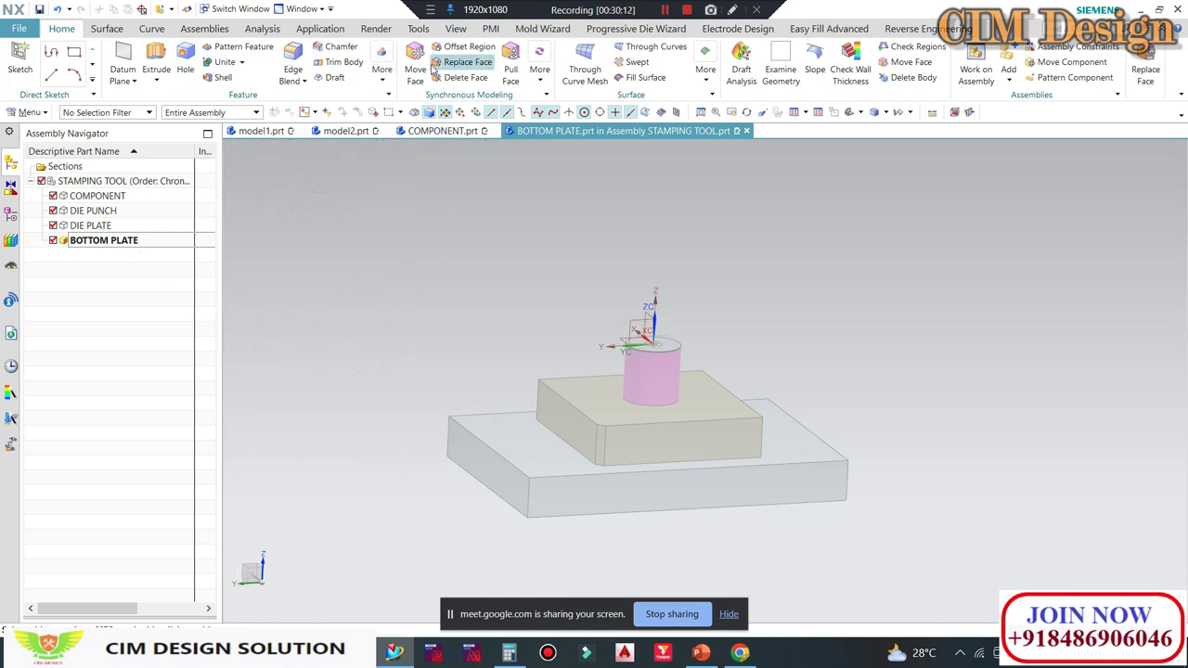
click(197, 28)
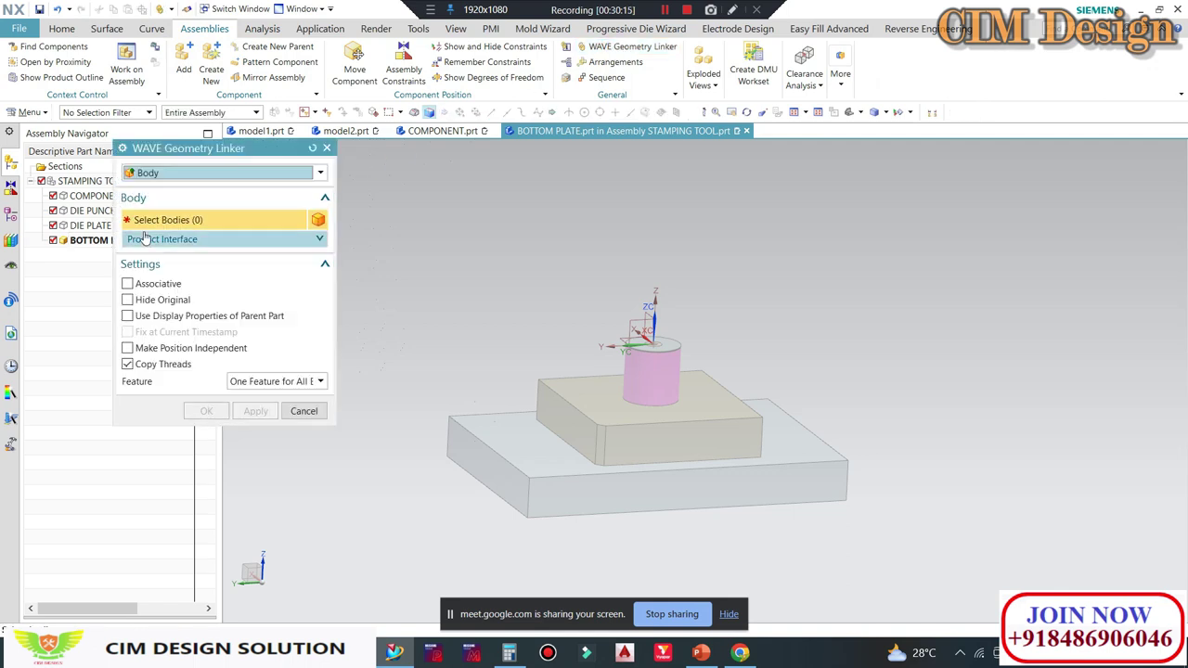
click(128, 284)
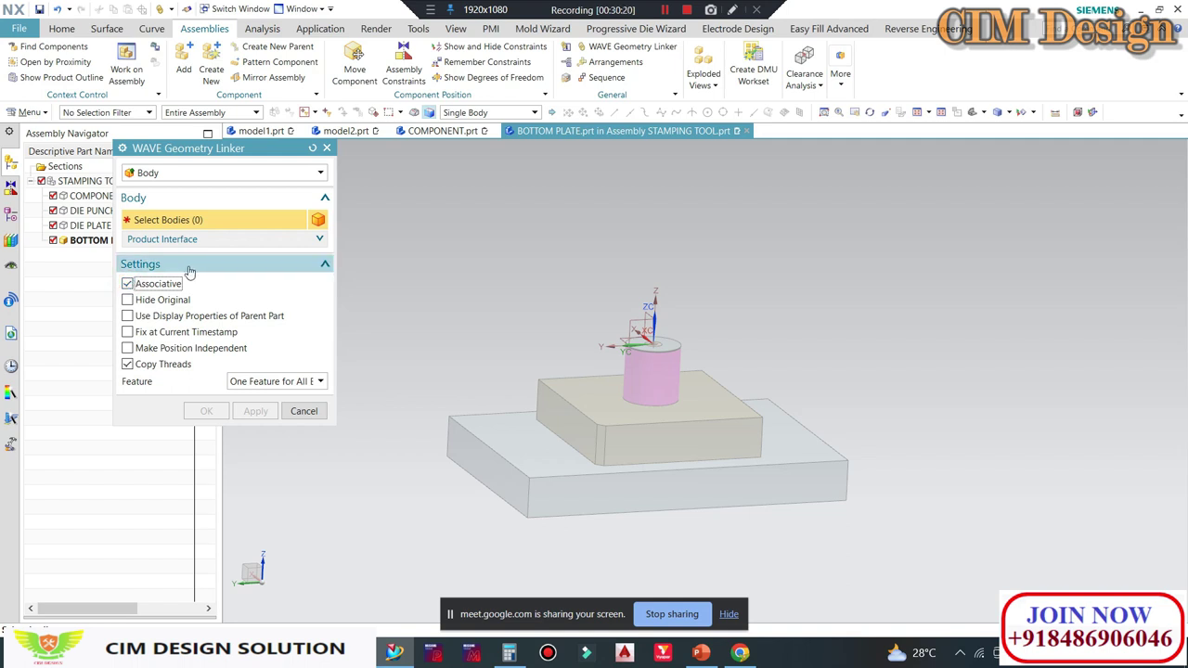
click(520, 482)
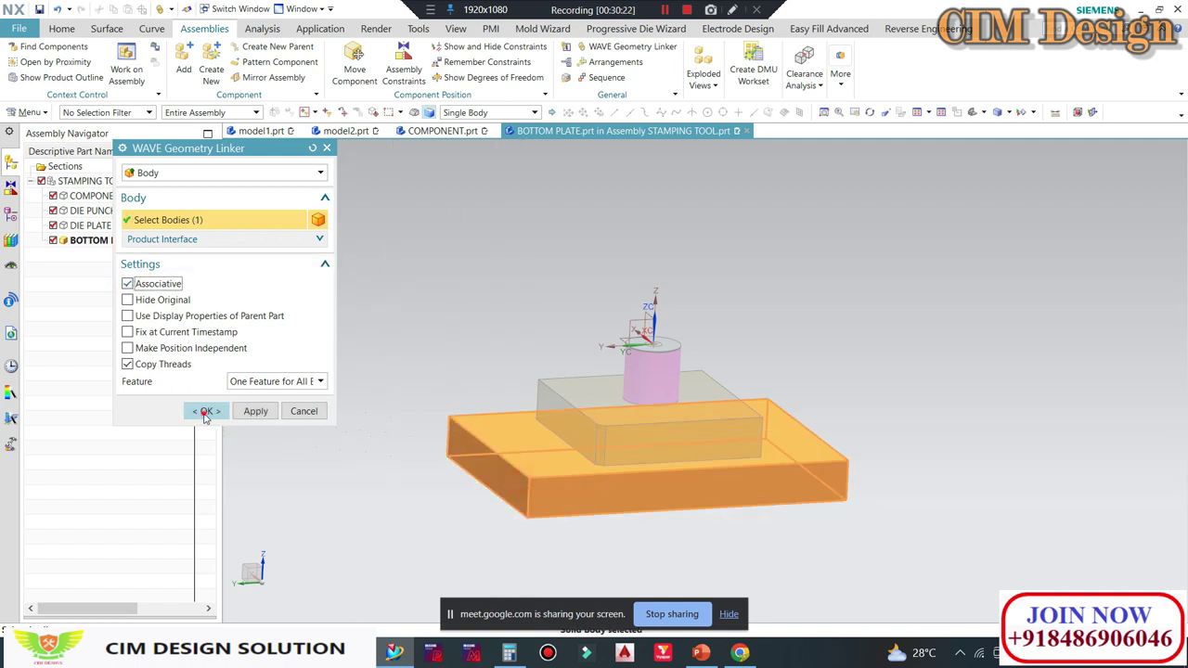
click(205, 412)
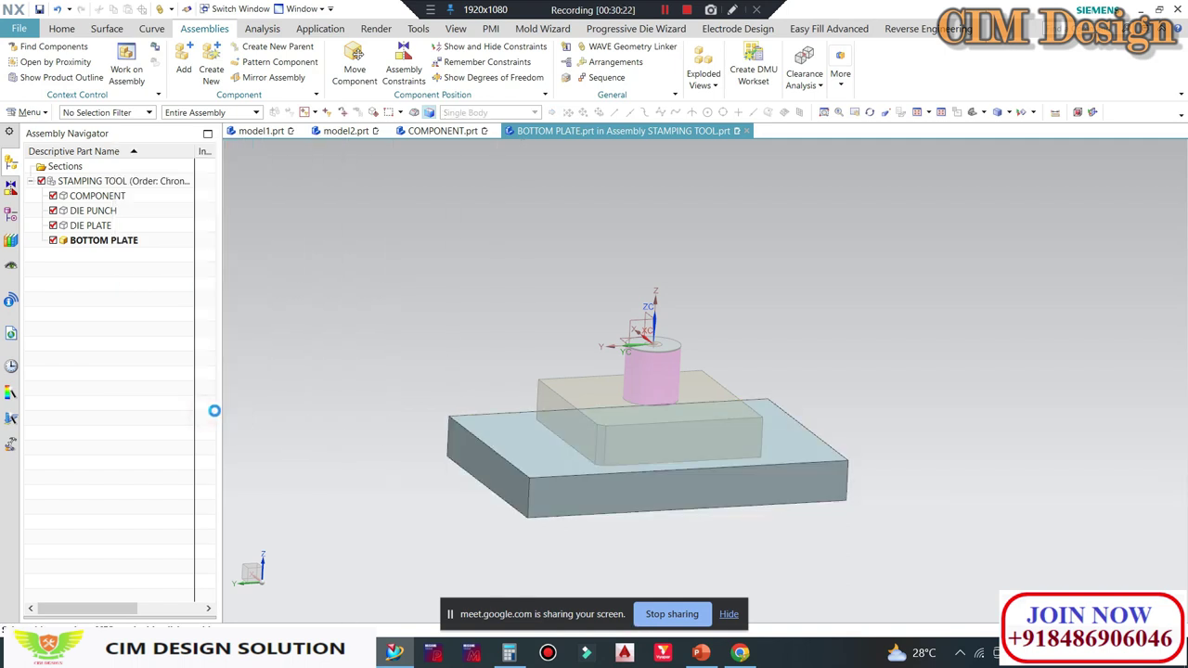
double_click(93, 227)
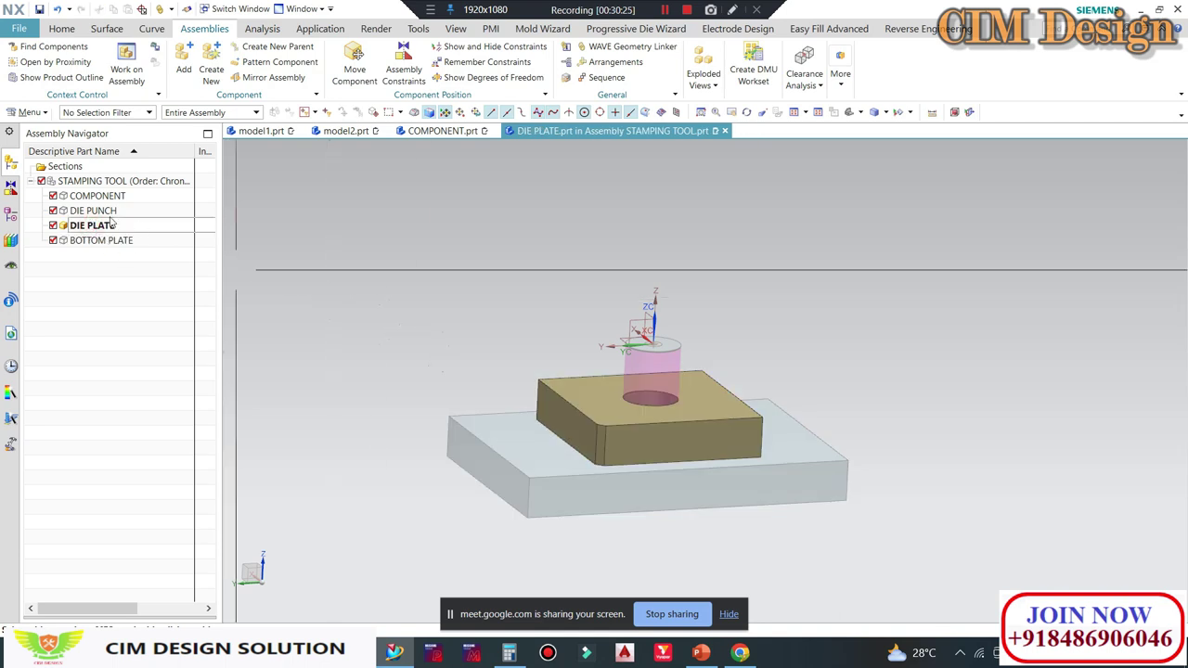
double_click(93, 185)
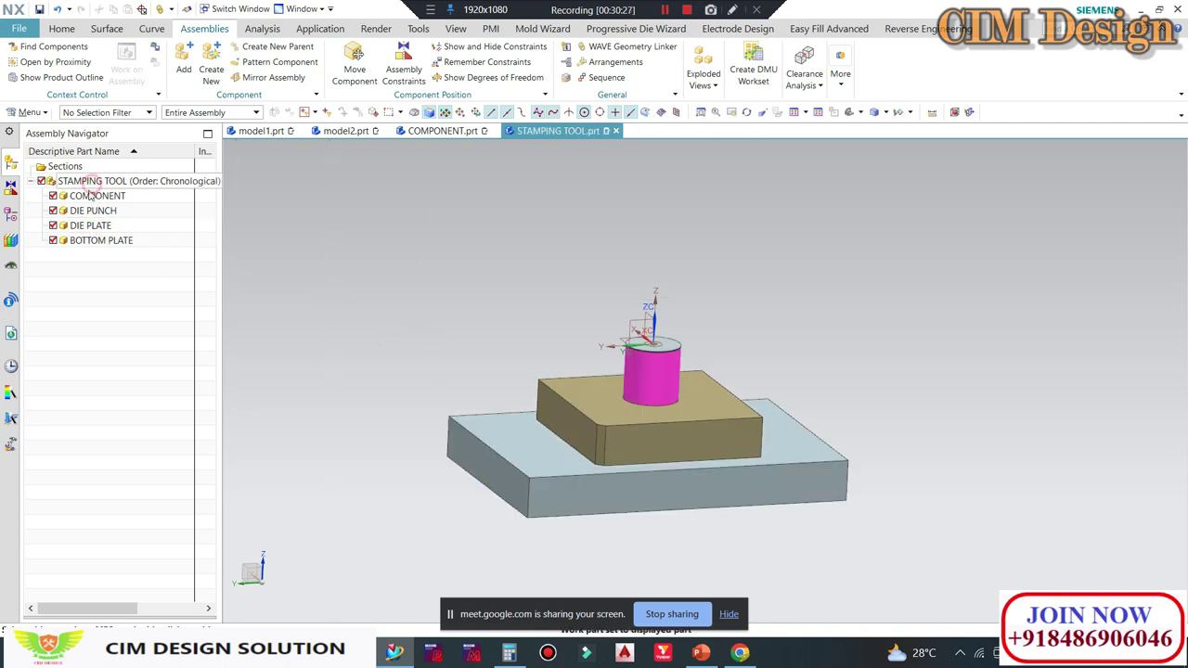
click(11, 217)
click(90, 242)
right_click(90, 241)
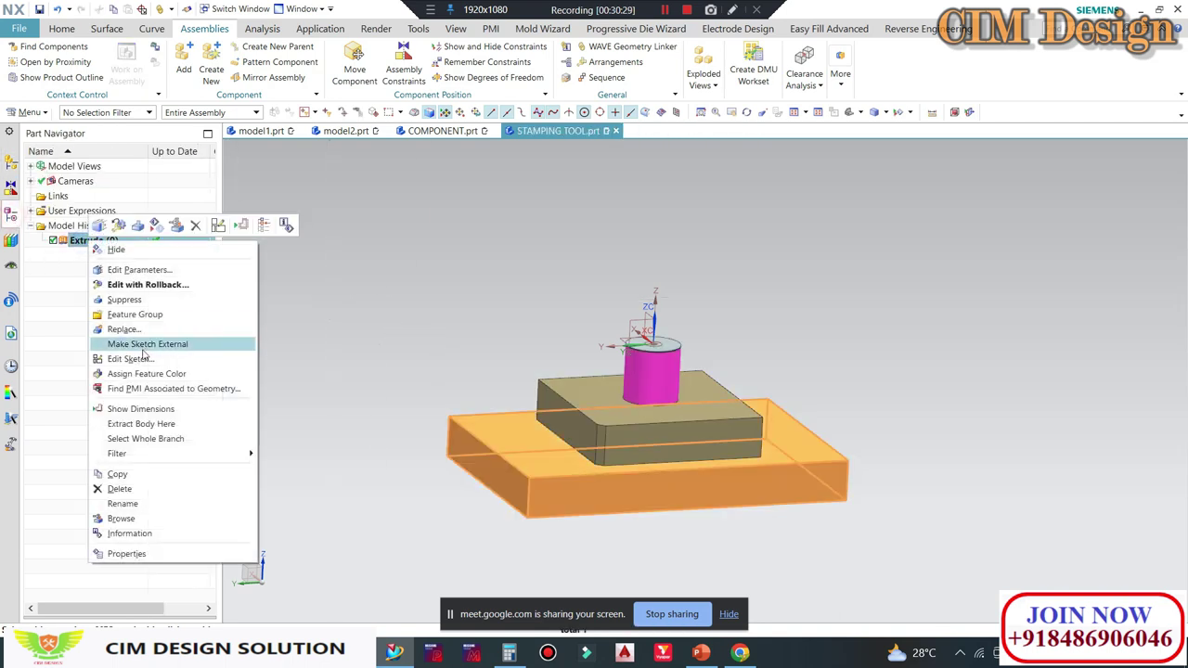
click(121, 489)
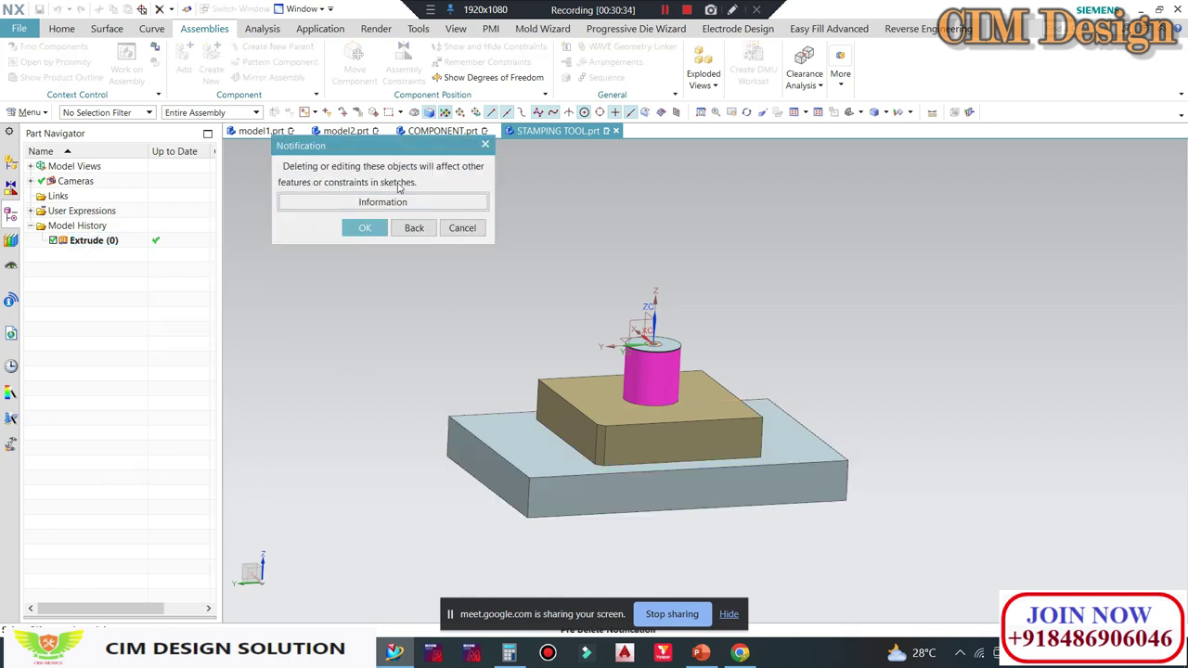
click(464, 229)
click(10, 167)
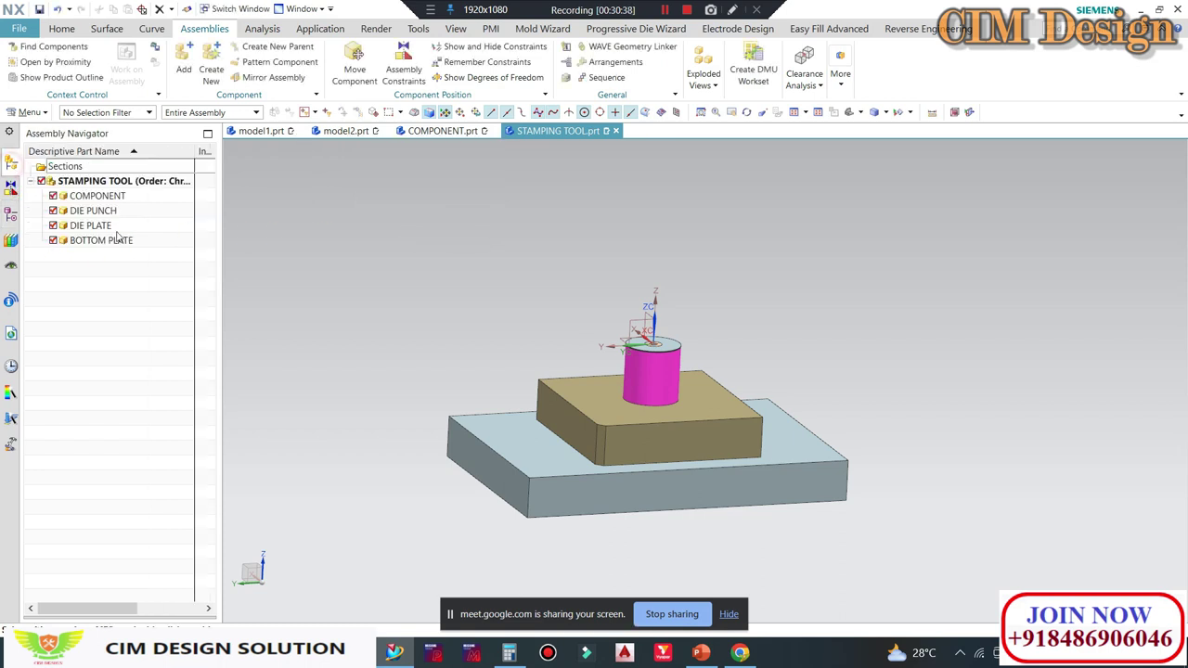
double_click(97, 240)
click(10, 215)
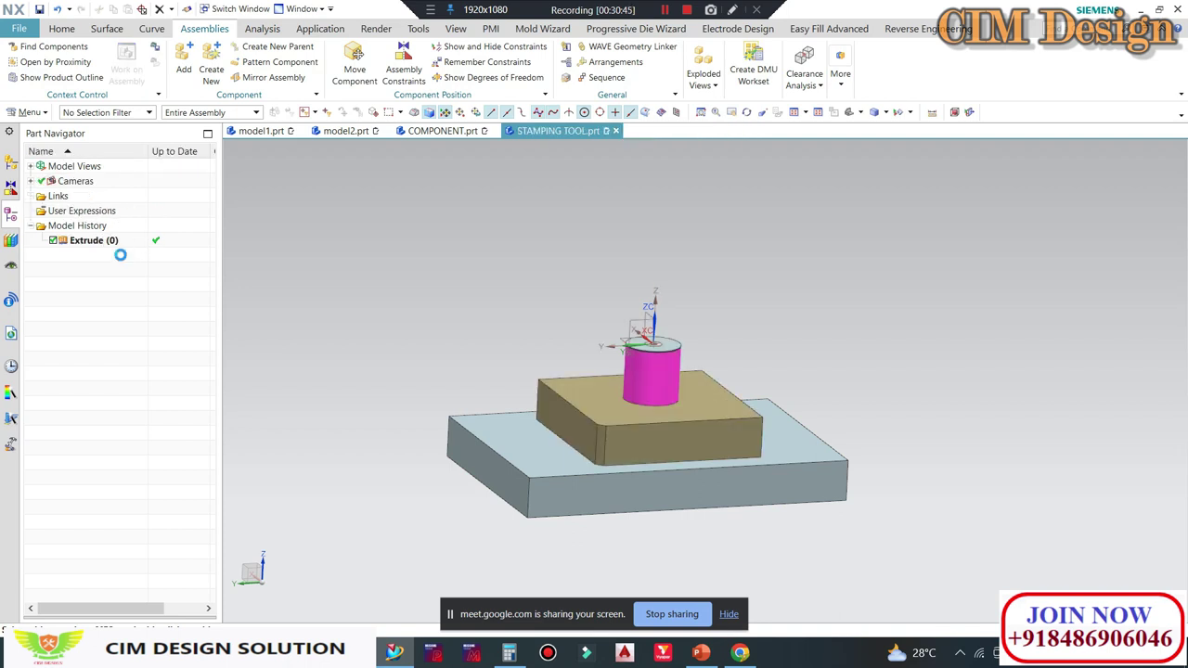
click(9, 180)
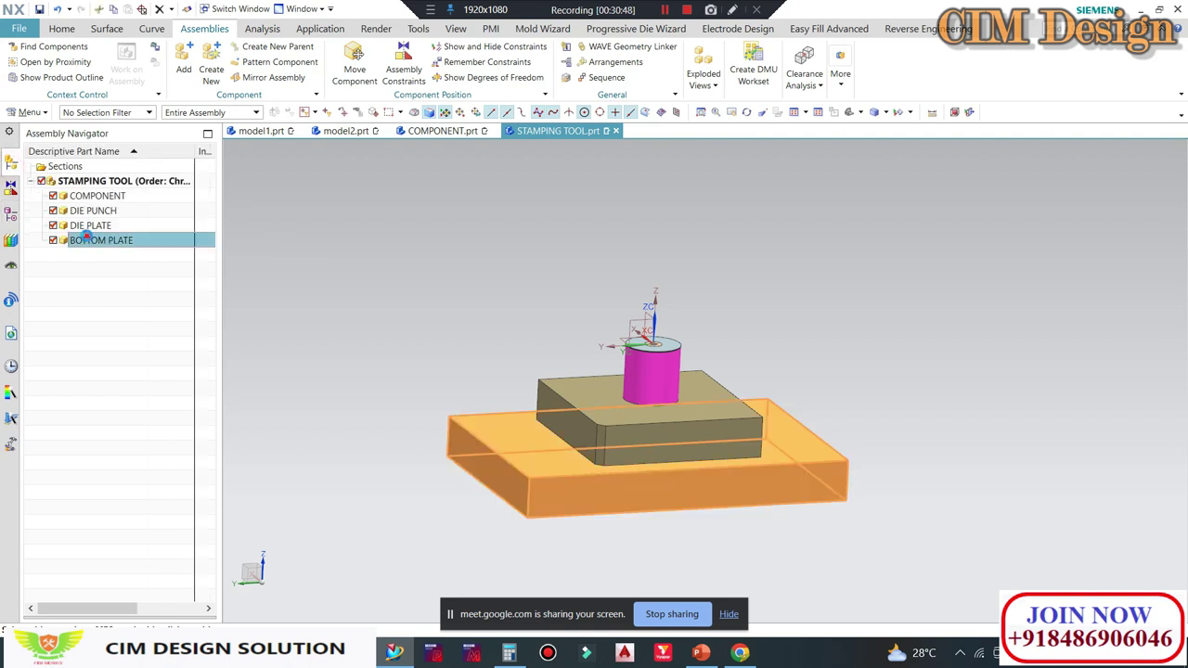
Step: In BOTTOM PLATE, replace the associative Linked Body with a non-associative link of the base plate
double_click(93, 242)
click(10, 214)
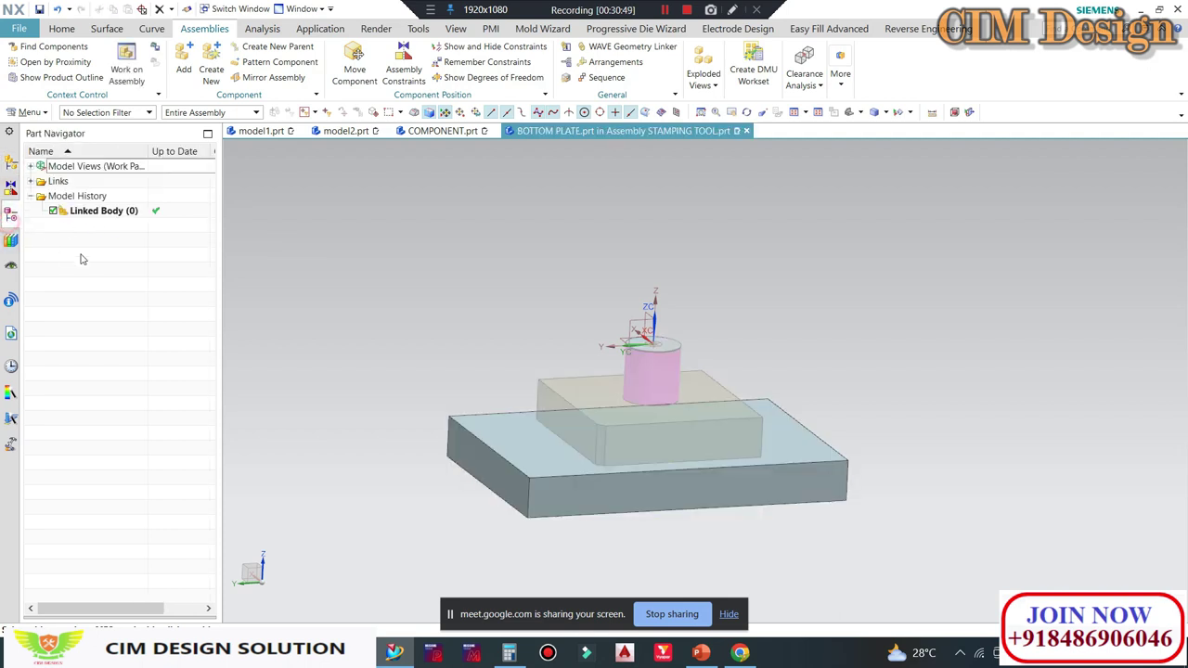
right_click(101, 210)
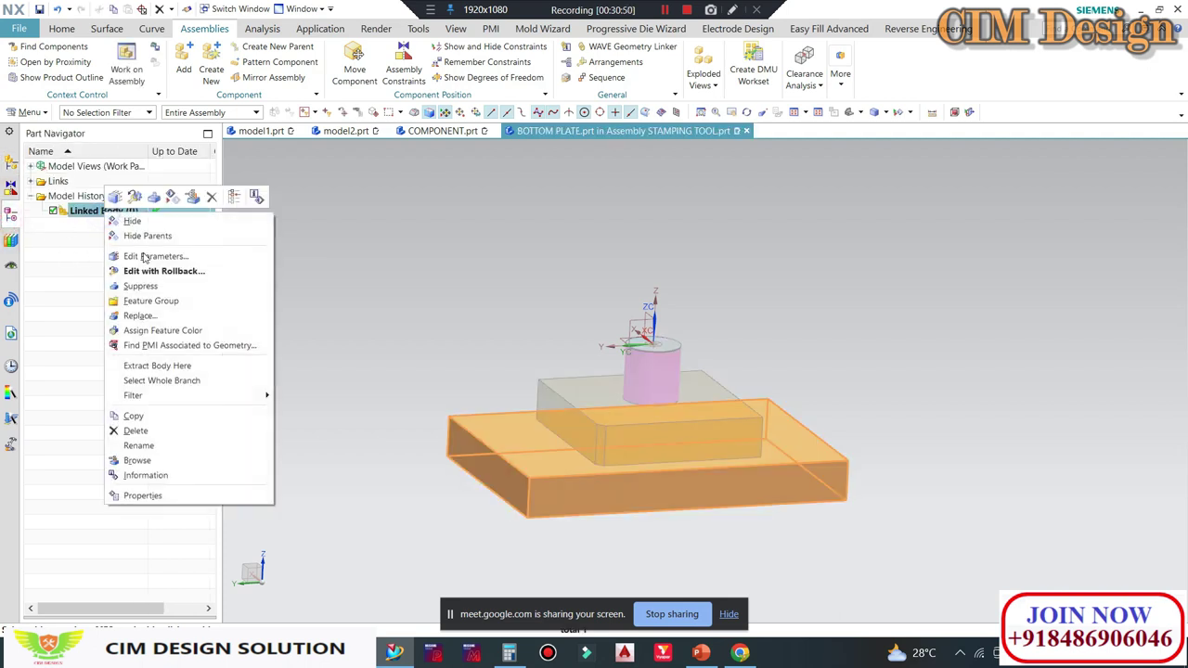
click(136, 431)
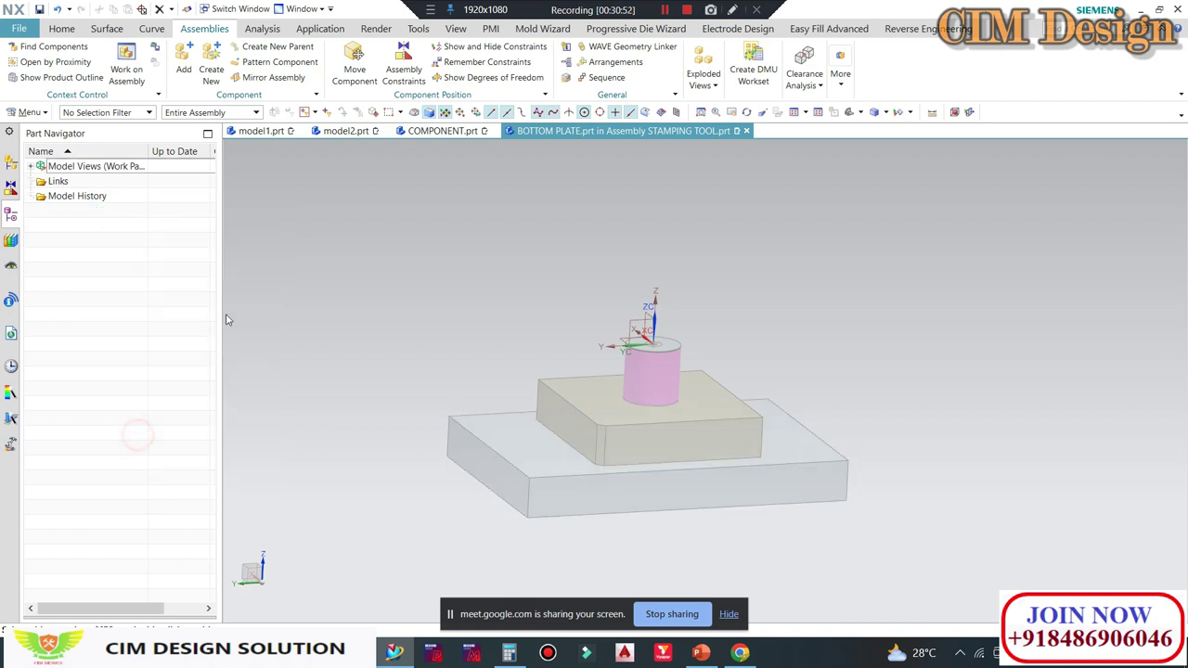
click(631, 47)
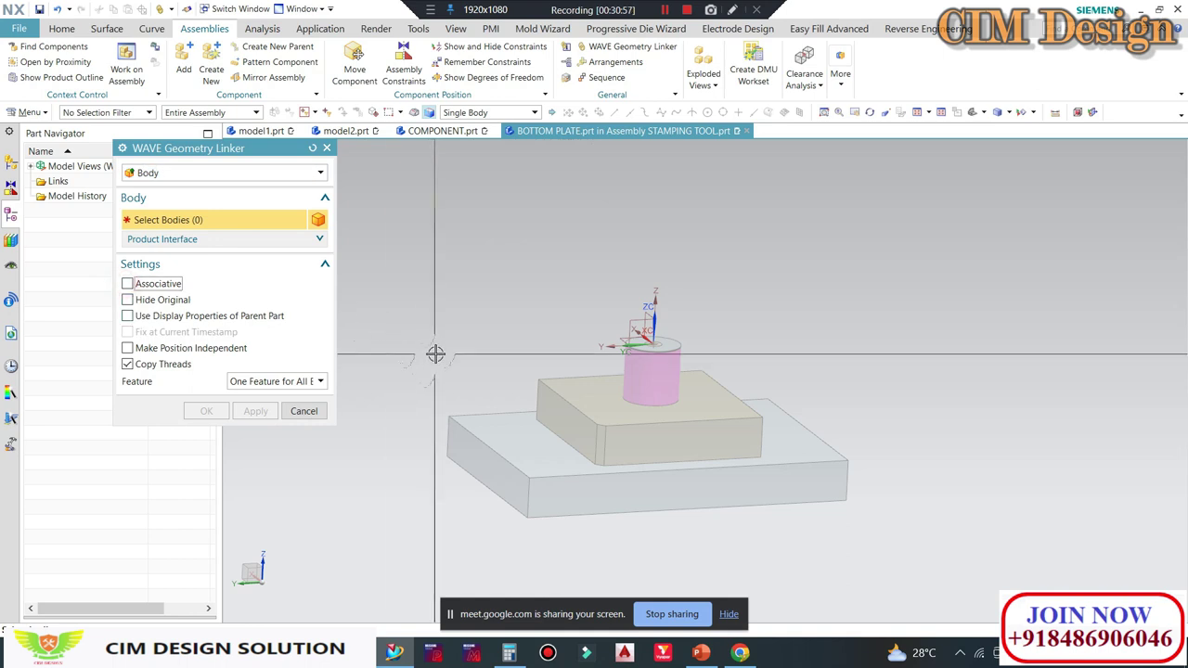
click(506, 466)
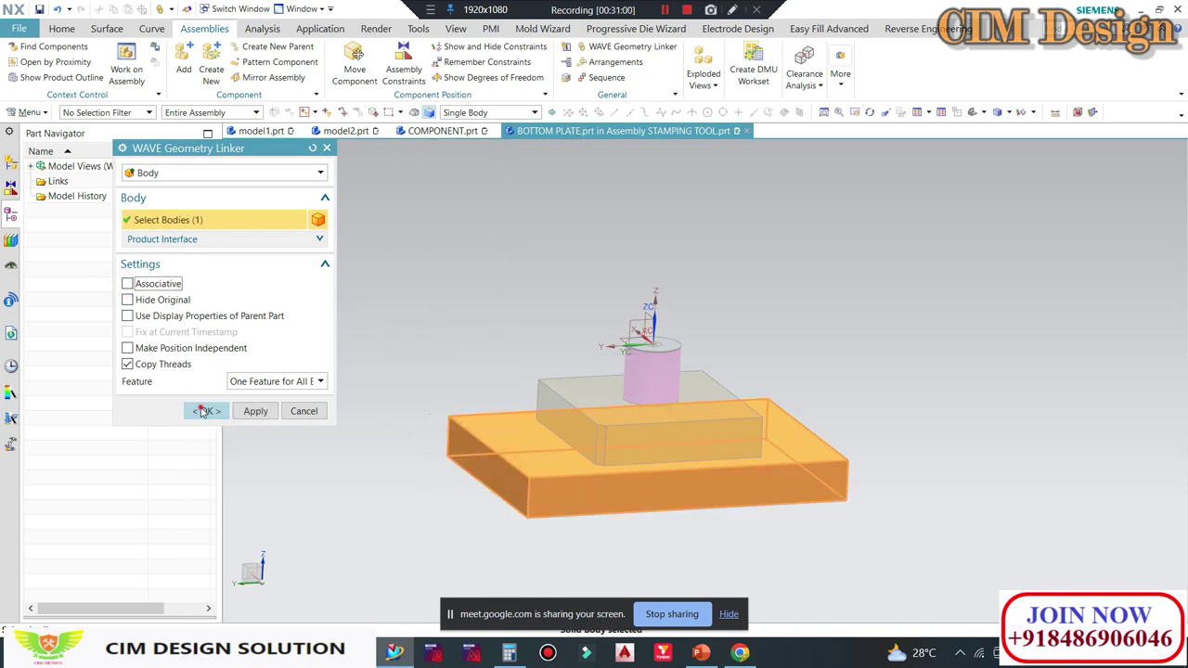
click(202, 412)
Step: Make STAMPING TOOL the work part and delete its original Extrude (0) feature
click(9, 168)
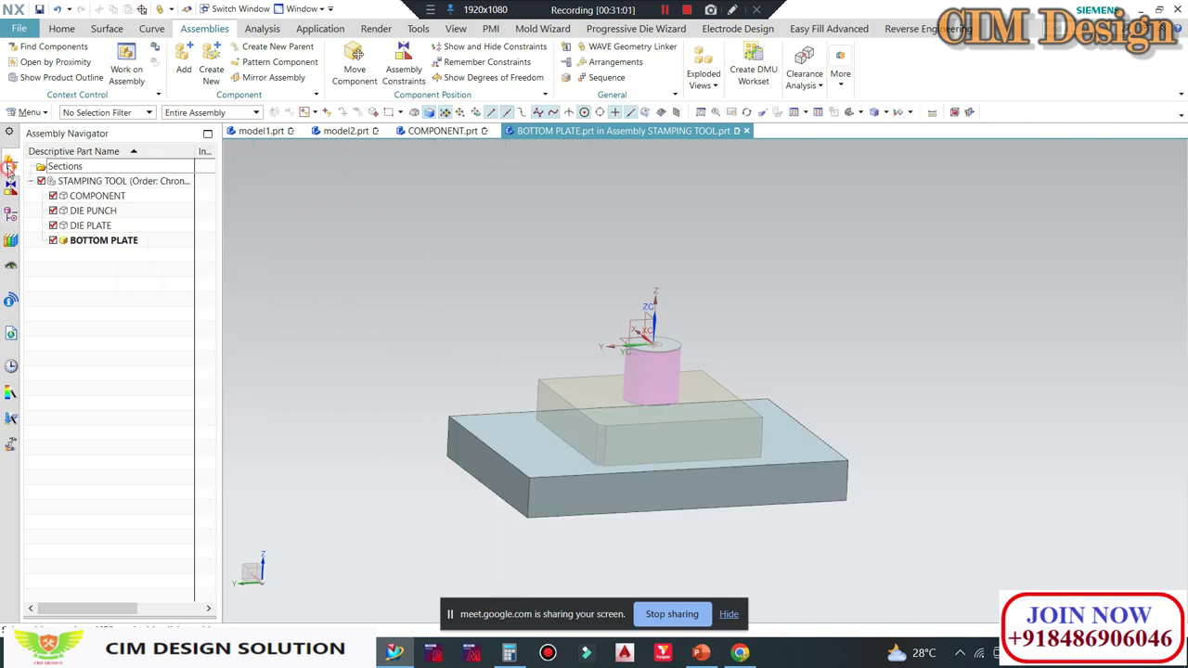
double_click(80, 182)
click(9, 217)
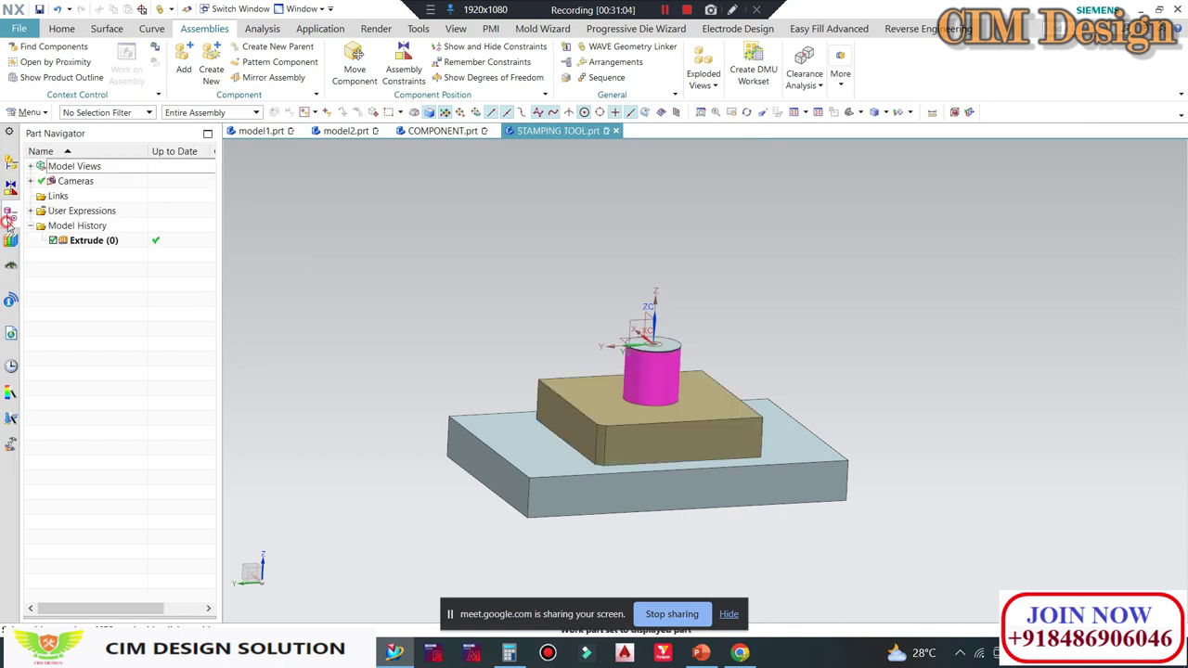
click(83, 241)
right_click(83, 241)
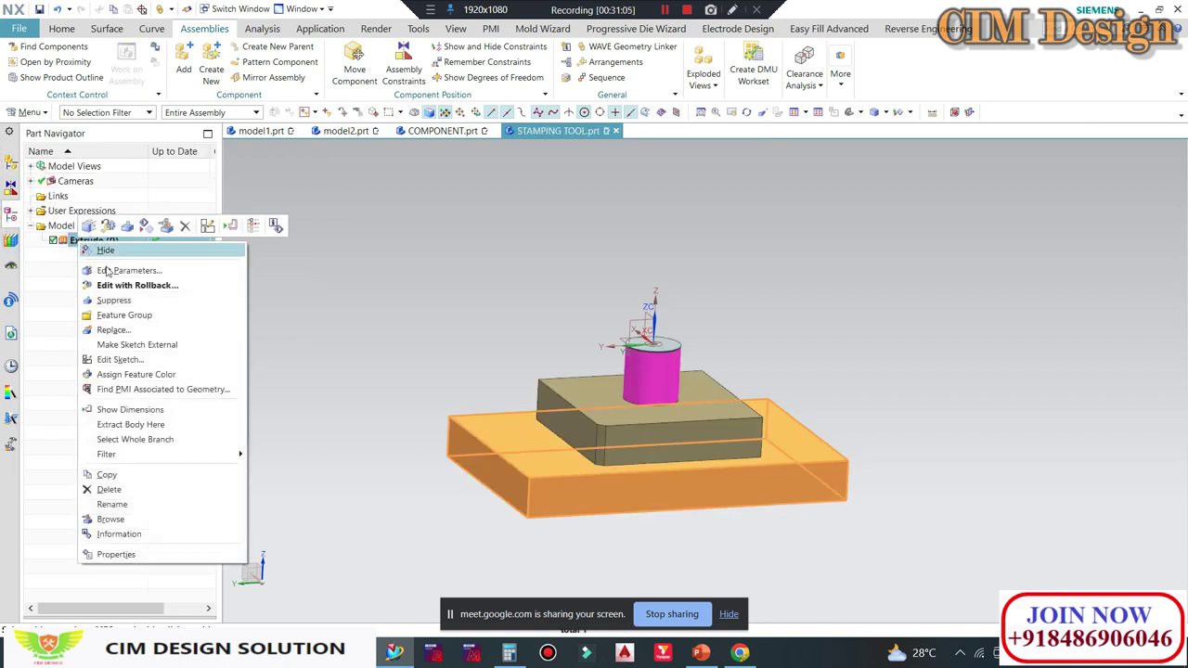
click(121, 488)
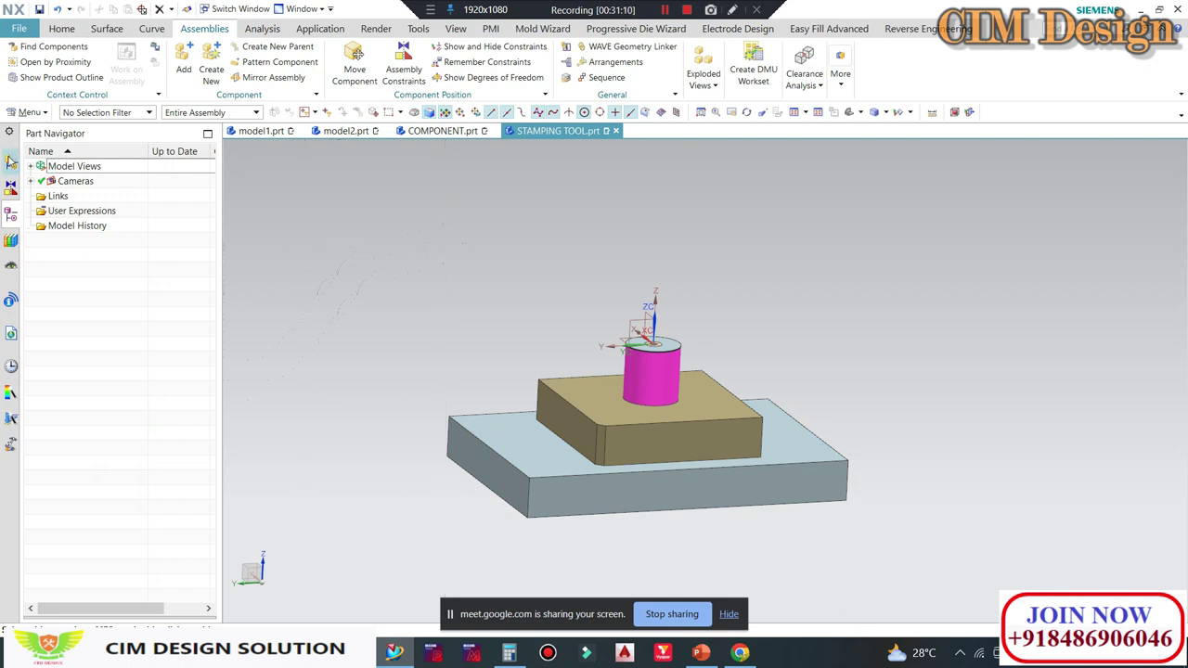
click(9, 160)
Step: Make BOTTOM PLATE the work part and chamfer its front vertical edge by 5 mm
mouse_move(578, 313)
middle_down()
mouse_move(568, 294)
mouse_move(403, 309)
mouse_move(435, 366)
middle_up()
double_click(423, 469)
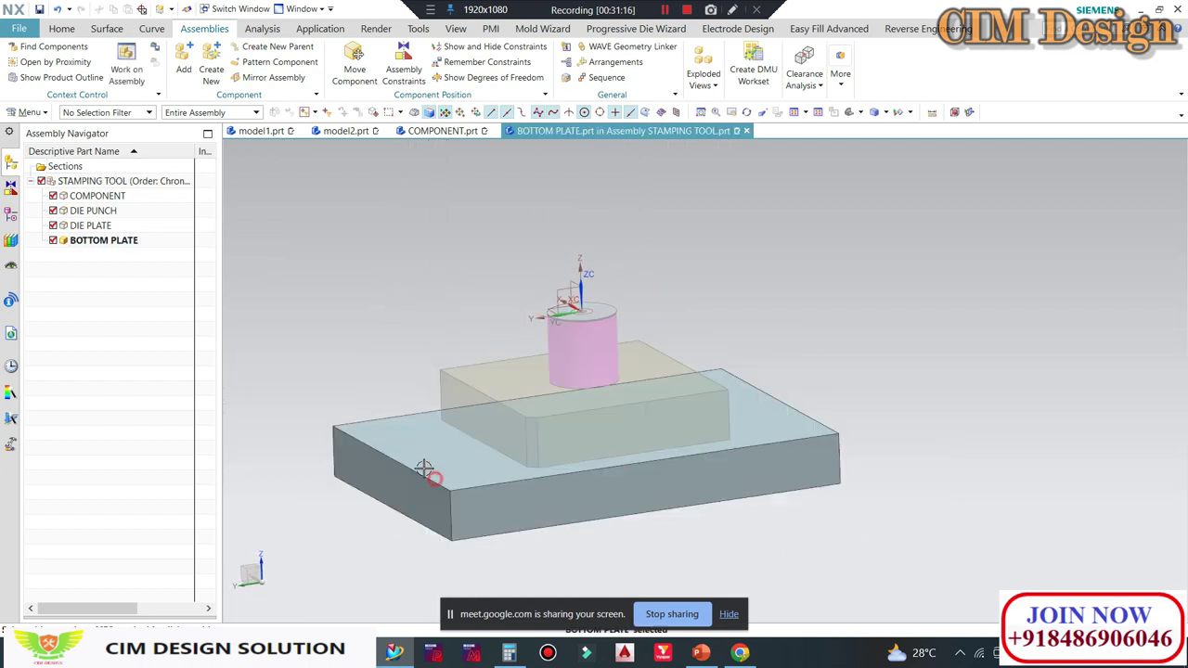
click(62, 29)
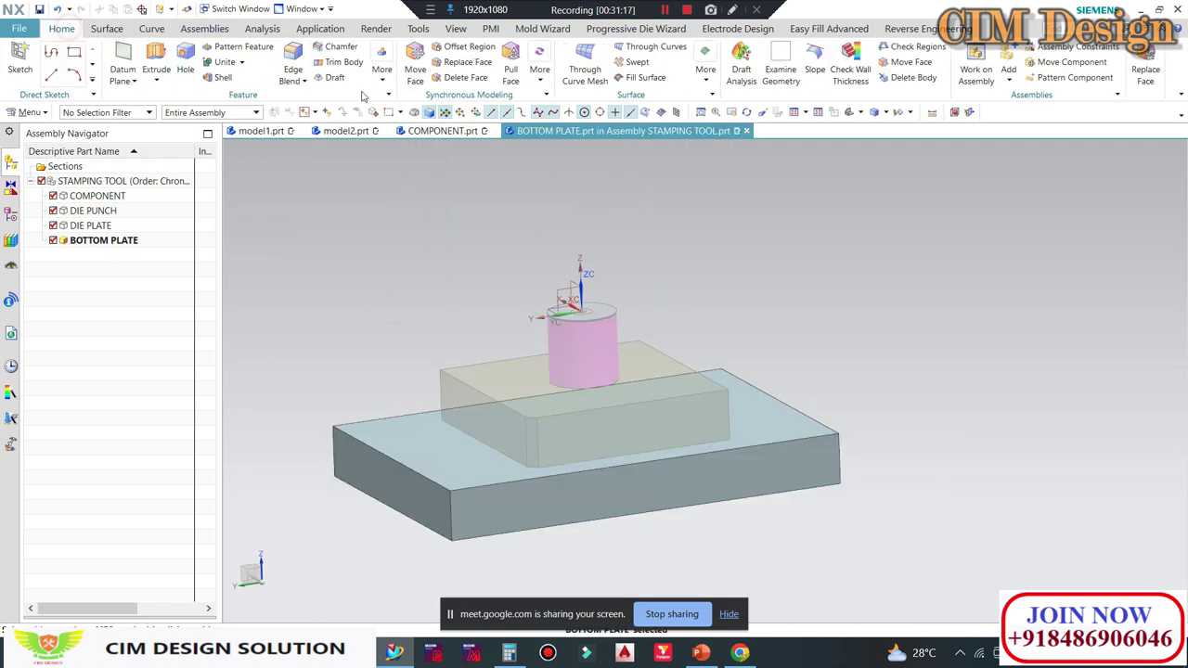
click(450, 510)
click(207, 323)
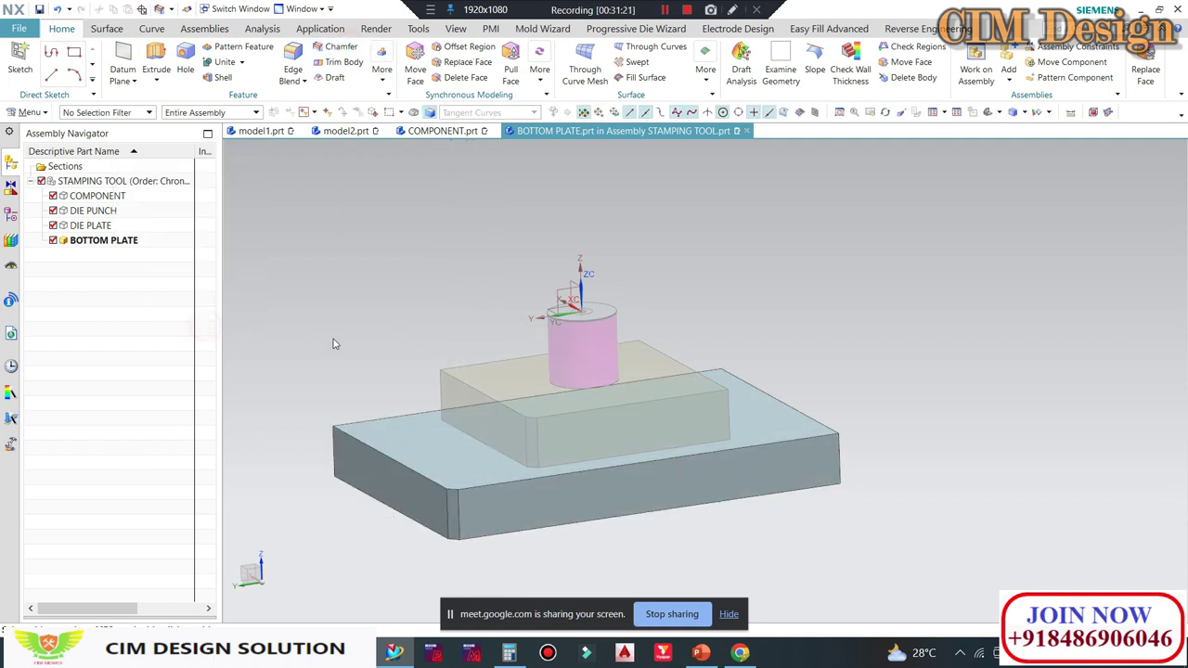
Step: Make STAMPING TOOL the work part again and orbit to inspect the chamfered corner
double_click(82, 183)
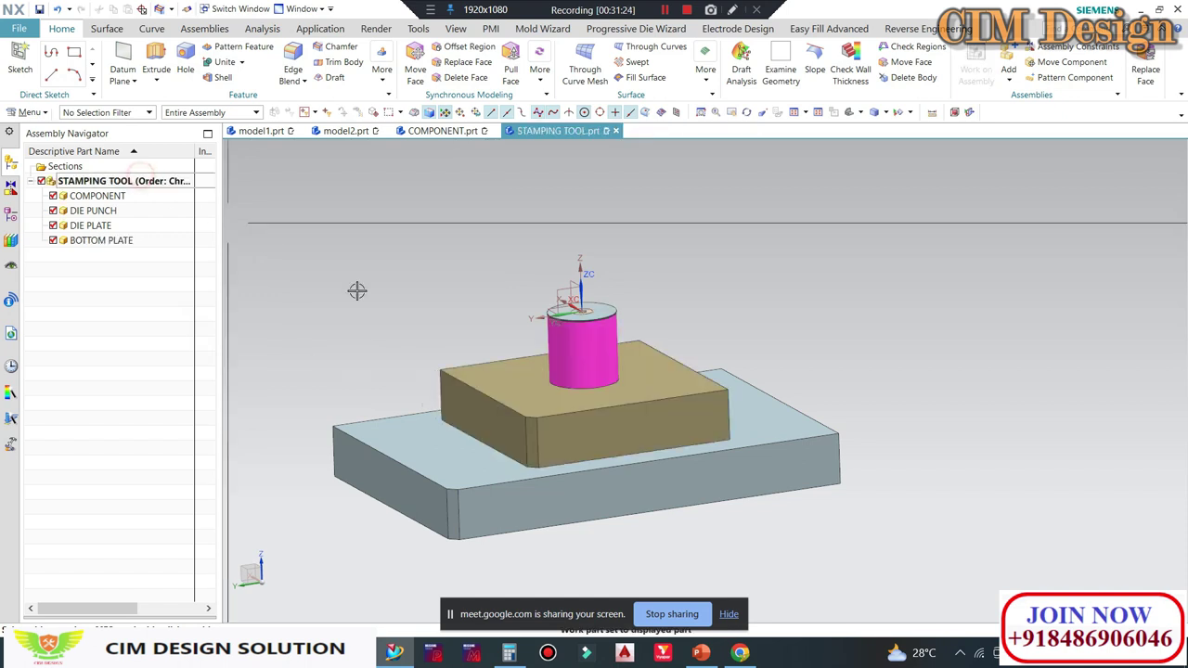
mouse_move(358, 286)
middle_down()
mouse_move(401, 280)
mouse_move(400, 265)
mouse_move(453, 306)
mouse_move(432, 276)
middle_up()
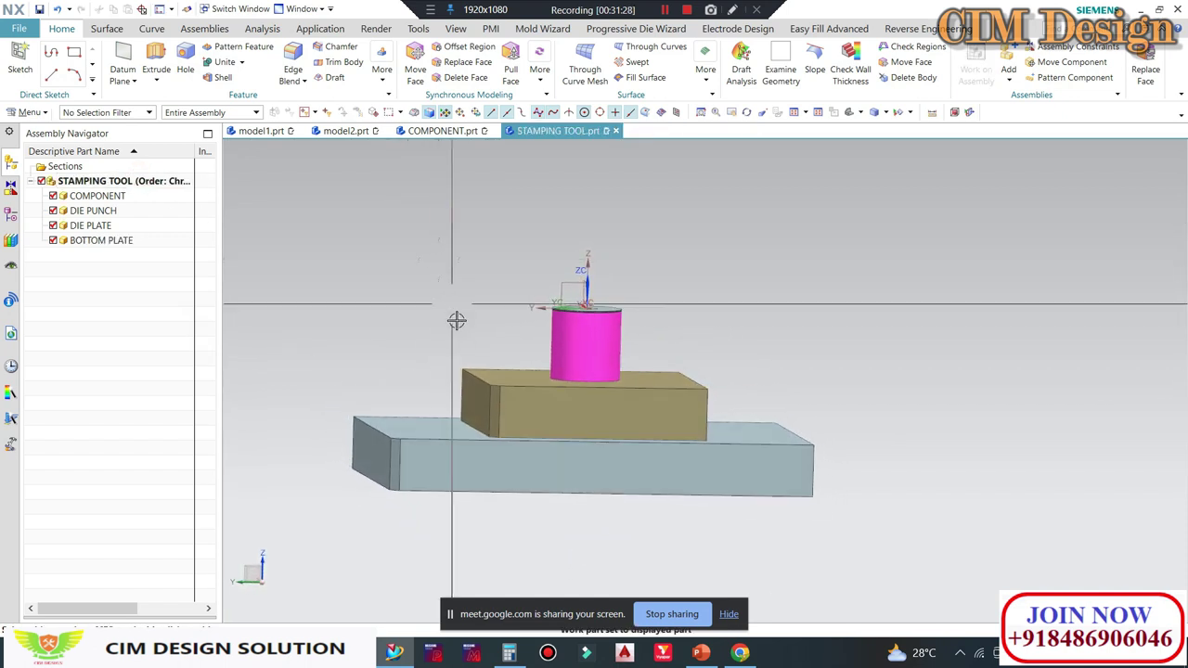
click(440, 477)
key(Escape)
mouse_move(384, 371)
middle_down()
mouse_move(404, 371)
mouse_move(402, 315)
middle_up()
click(740, 653)
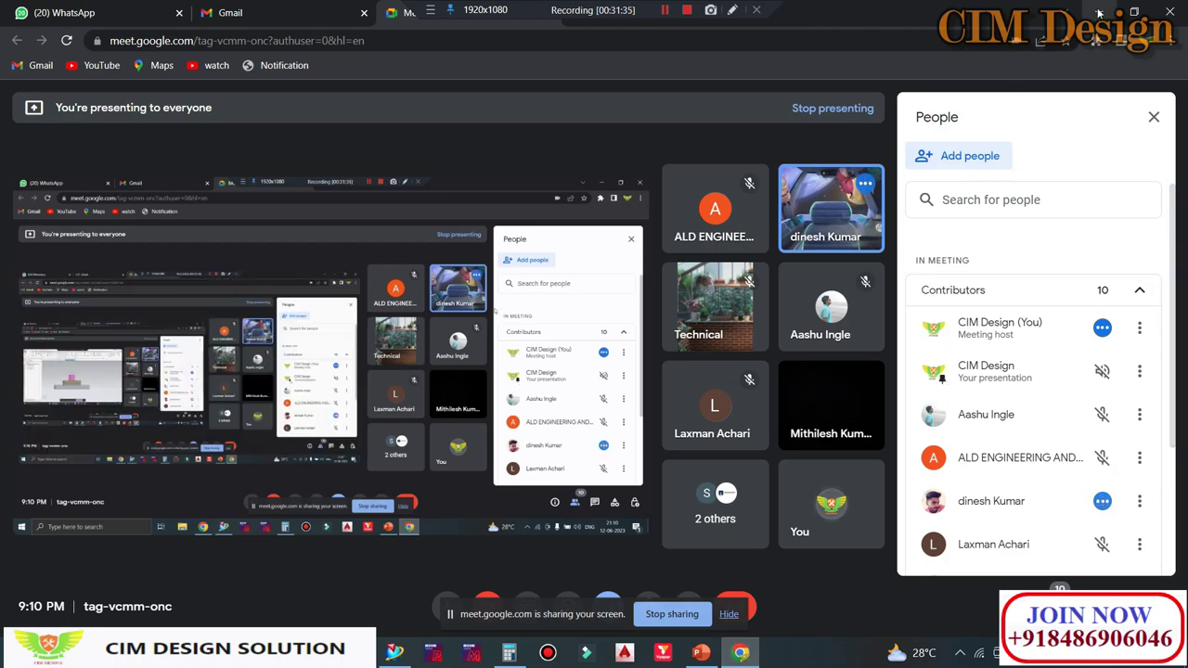
key(alt+Tab)
mouse_move(458, 337)
middle_down()
mouse_move(313, 247)
mouse_move(254, 239)
middle_up()
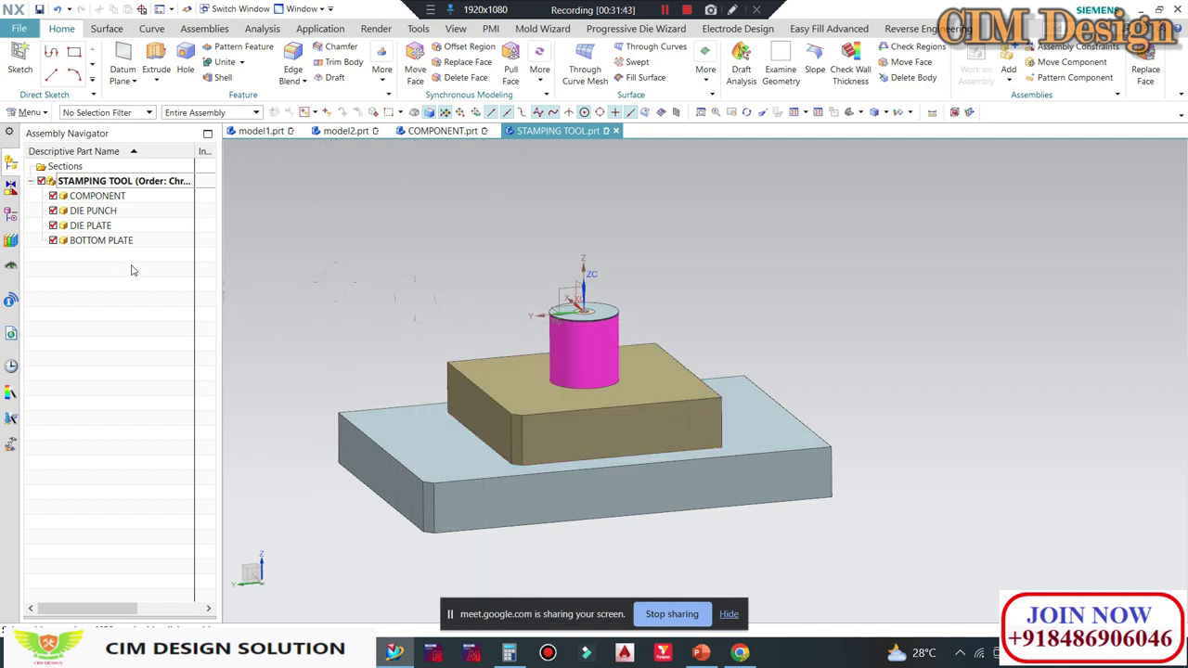
Step: Bring up the Assemblies ribbon commands for creating a new component
click(182, 31)
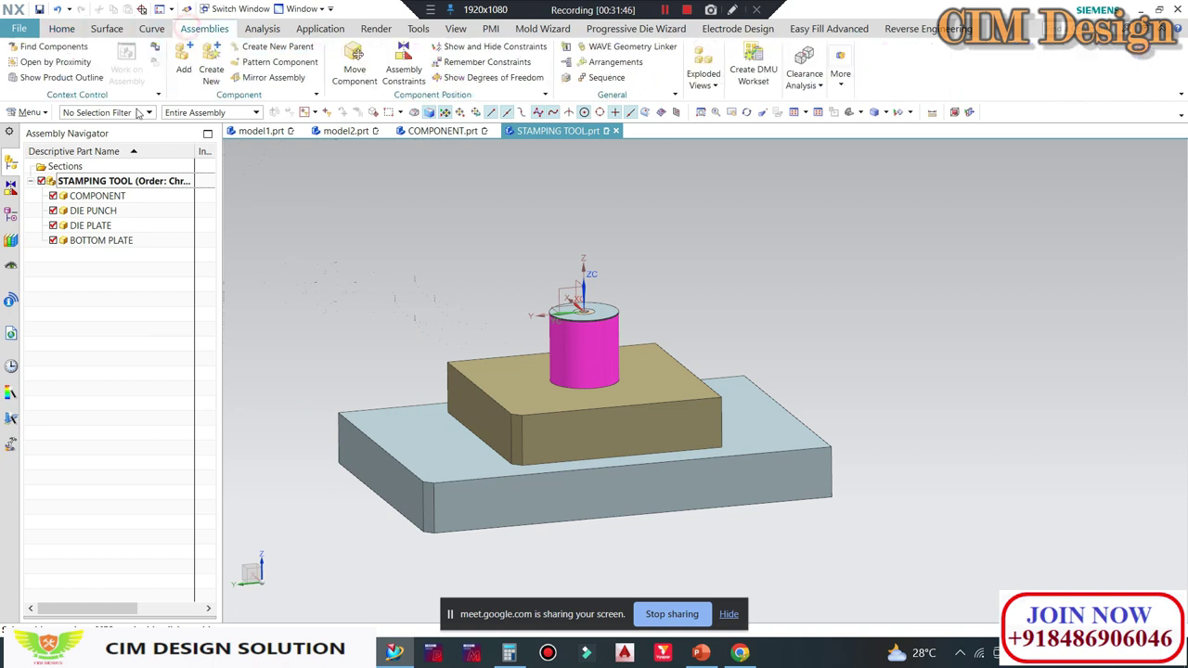
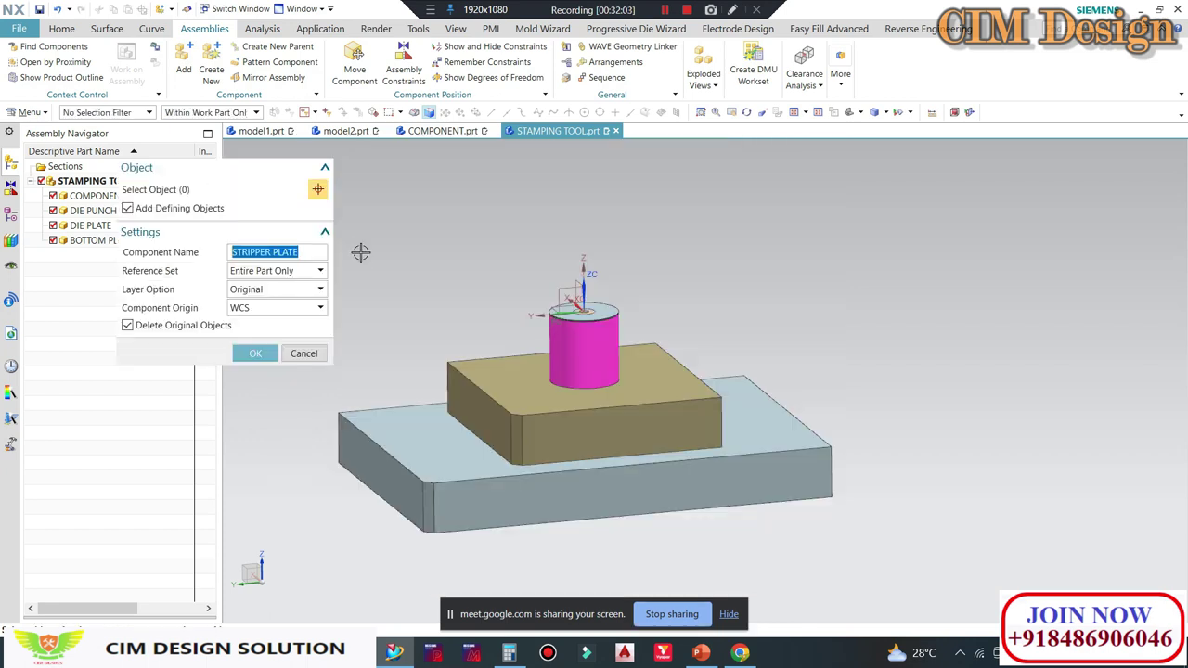
Step: Confirm the new STRIPPER PLATE component and set it as the work part of STAMPING TOOL
click(257, 351)
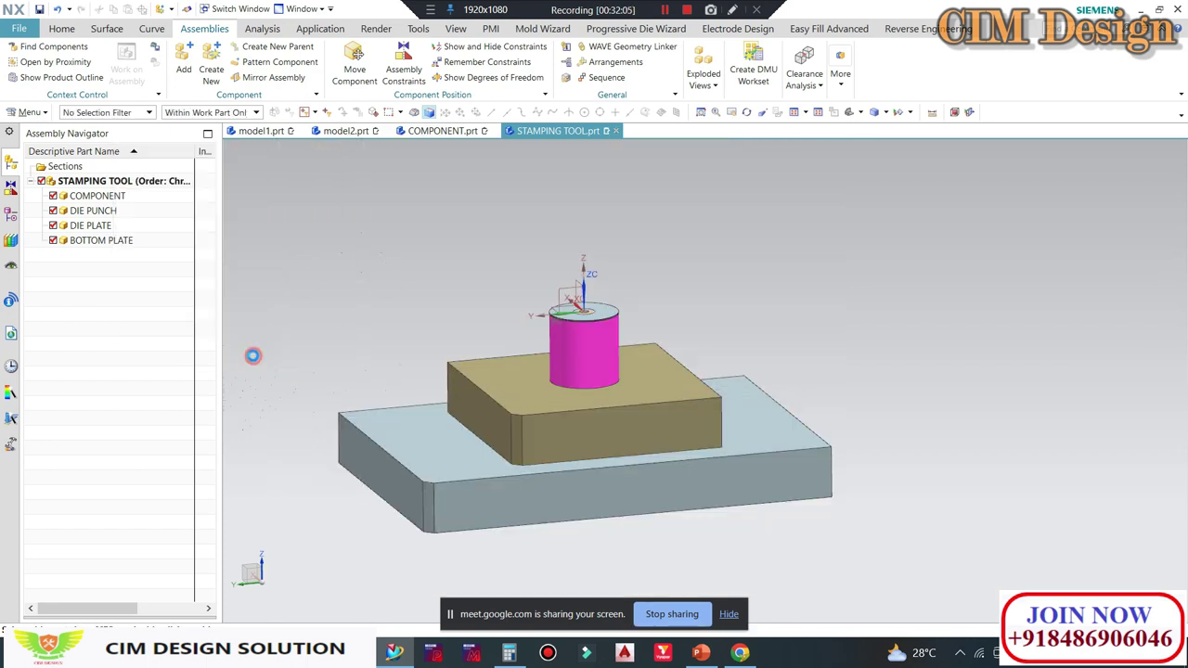
double_click(102, 255)
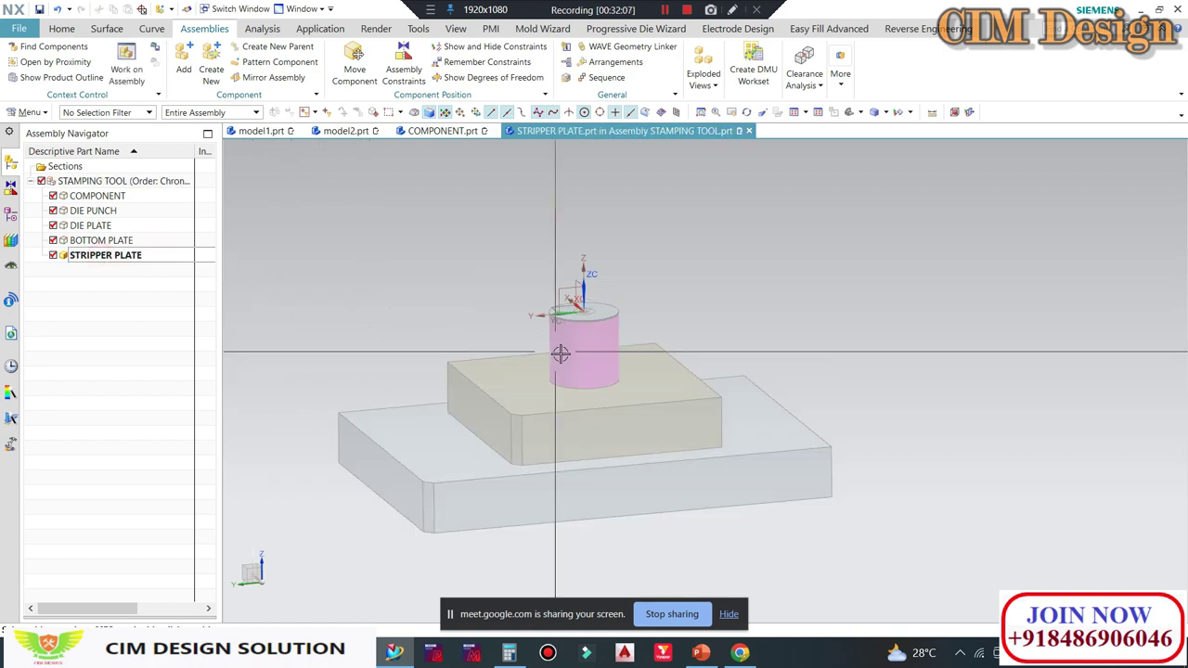
scroll(561, 353, up, 1)
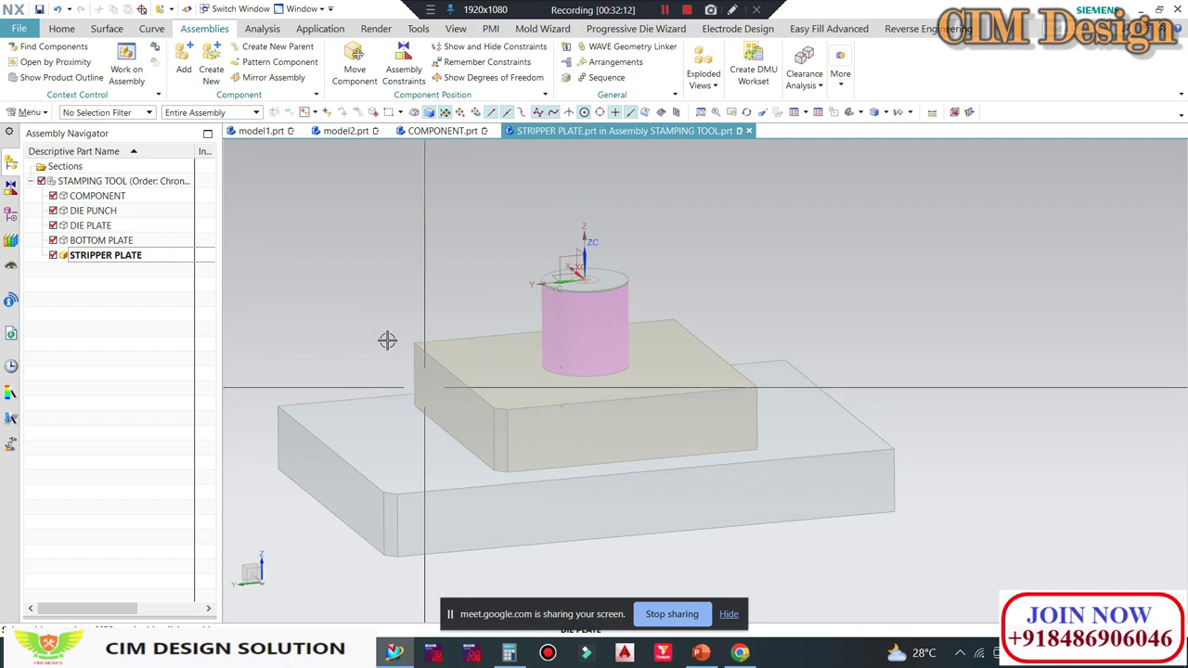
click(61, 29)
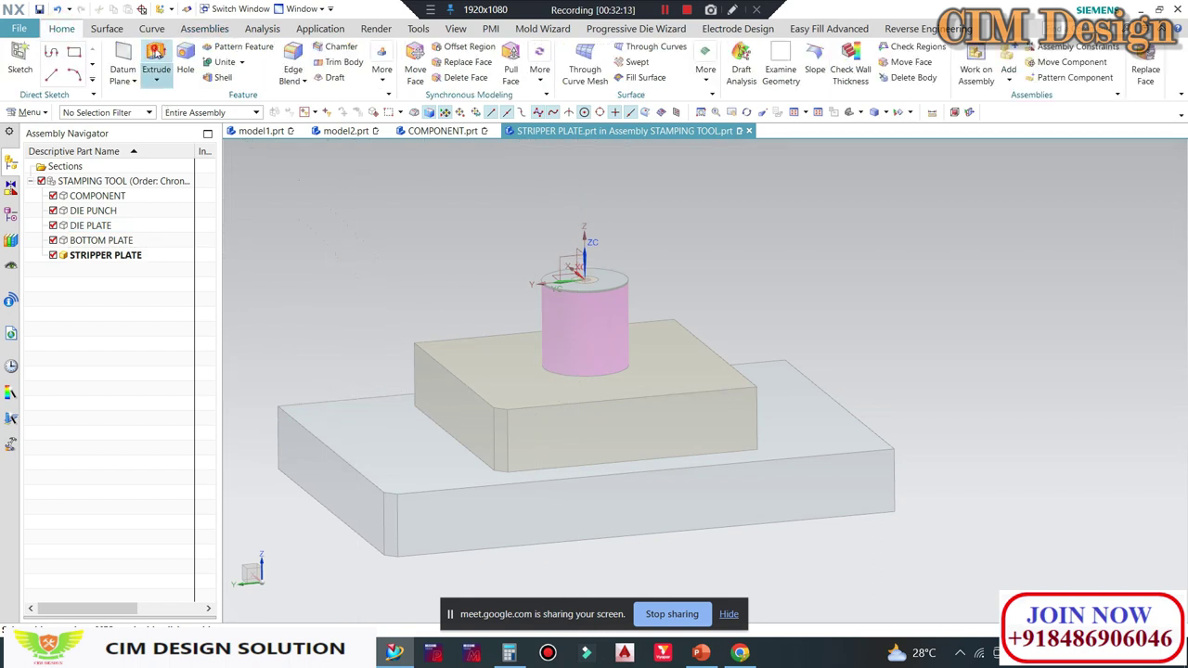
Step: Extrude the die plate's top and right-side edges, trying end distances of 20 and 50 mm
click(156, 56)
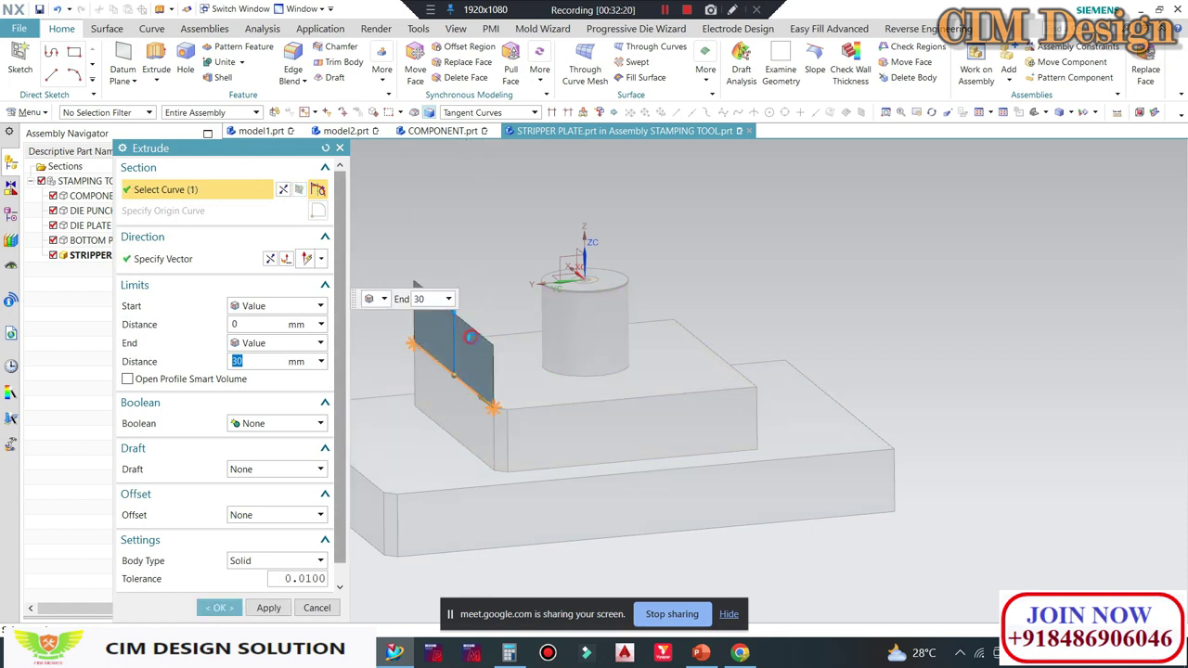
click(565, 395)
scroll(520, 399, up, 3)
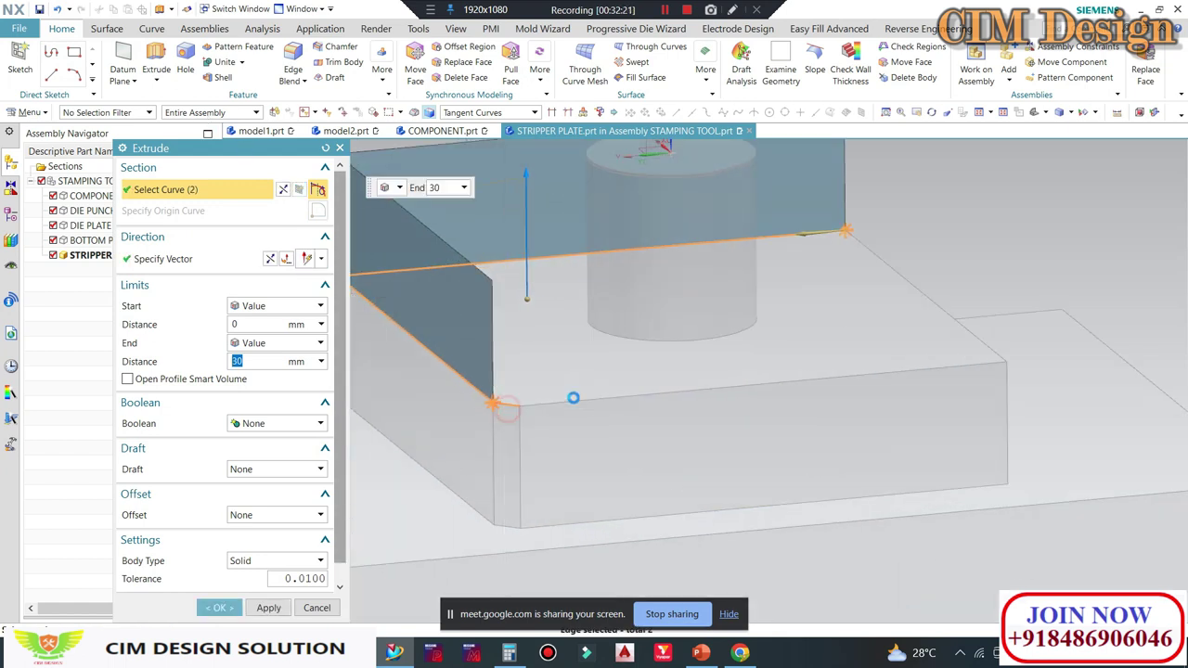
click(915, 291)
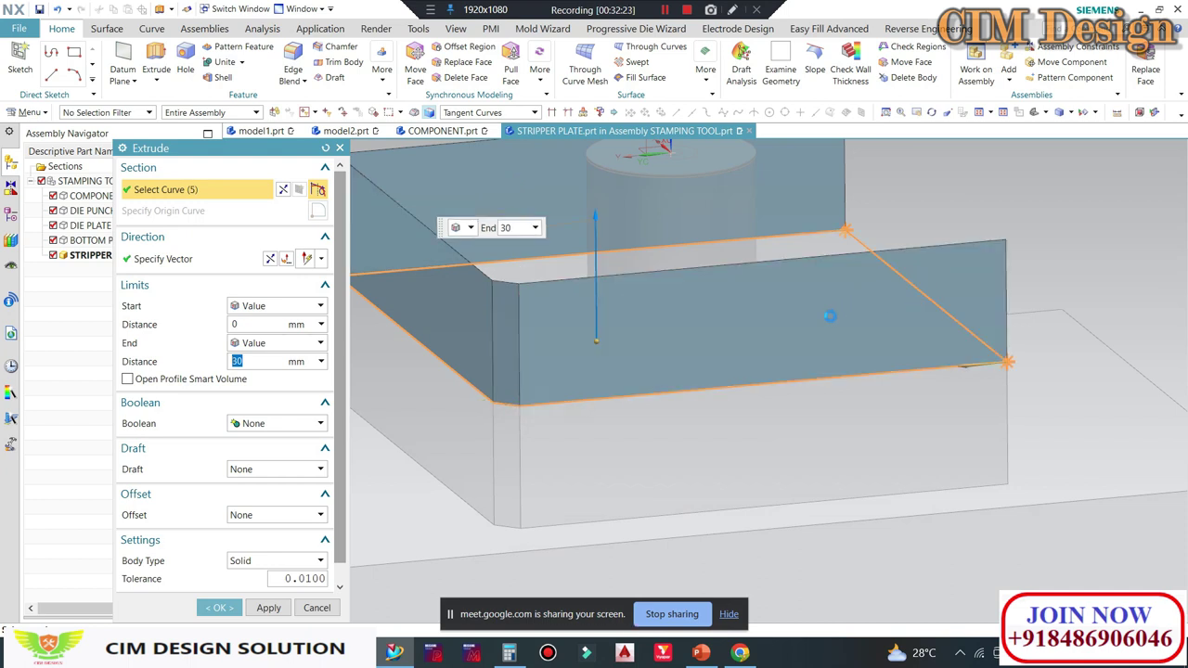
scroll(782, 355, down, 3)
key(ctrl+alt+f)
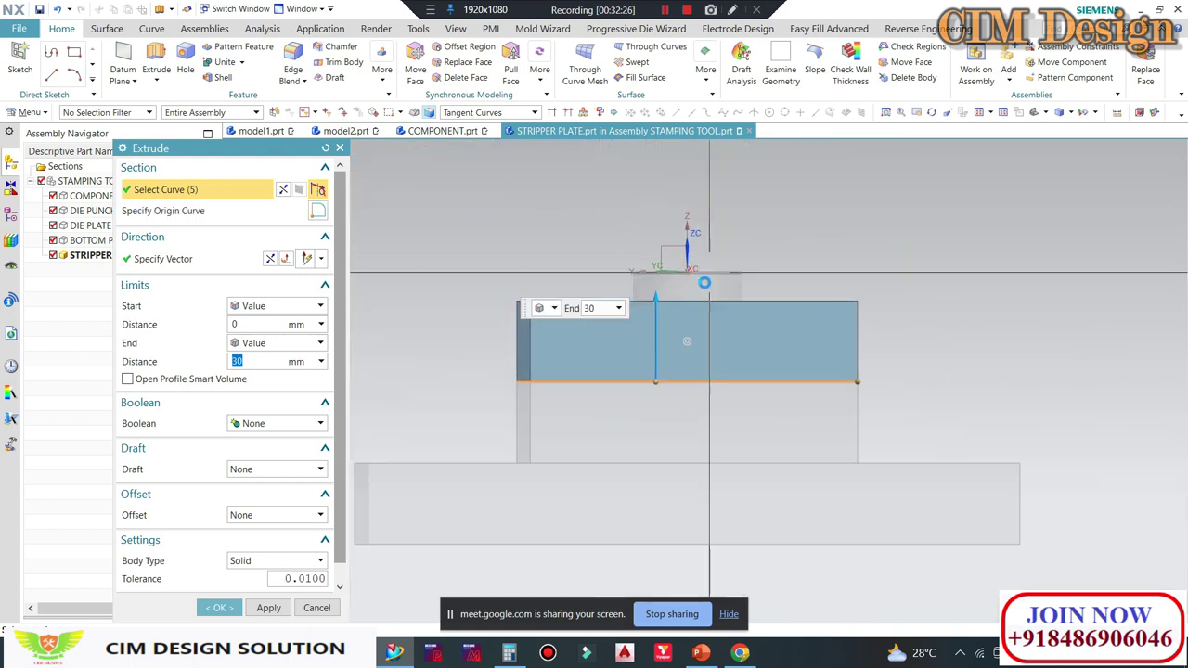
scroll(704, 282, up, 3)
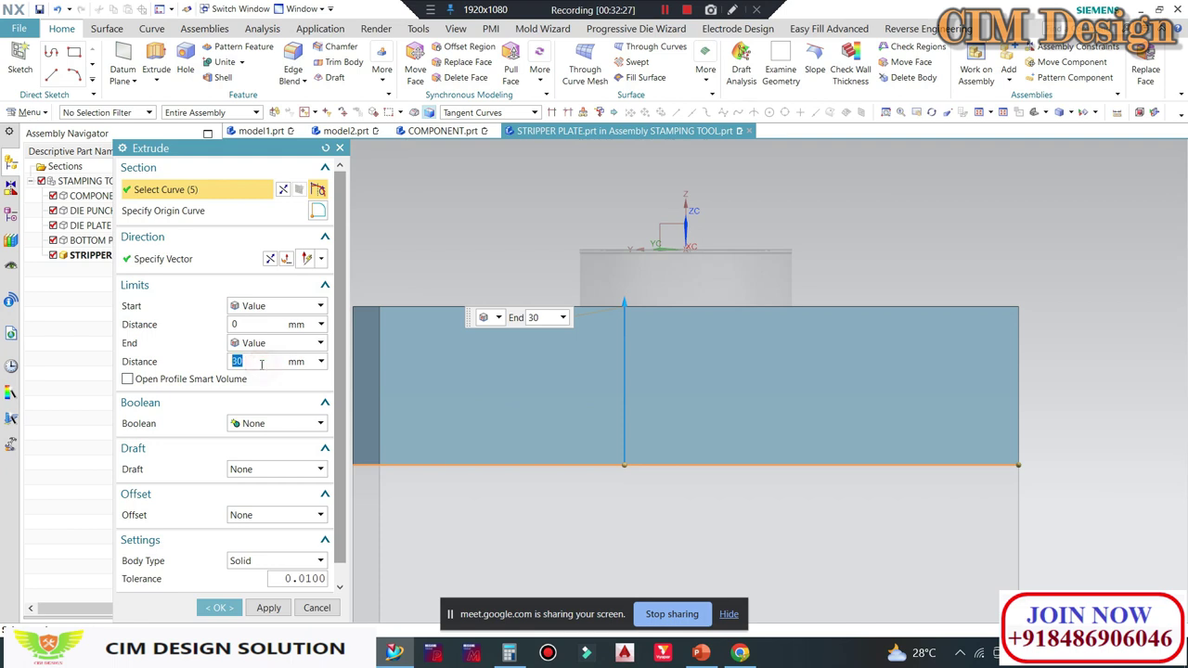
text(20)
key(Return)
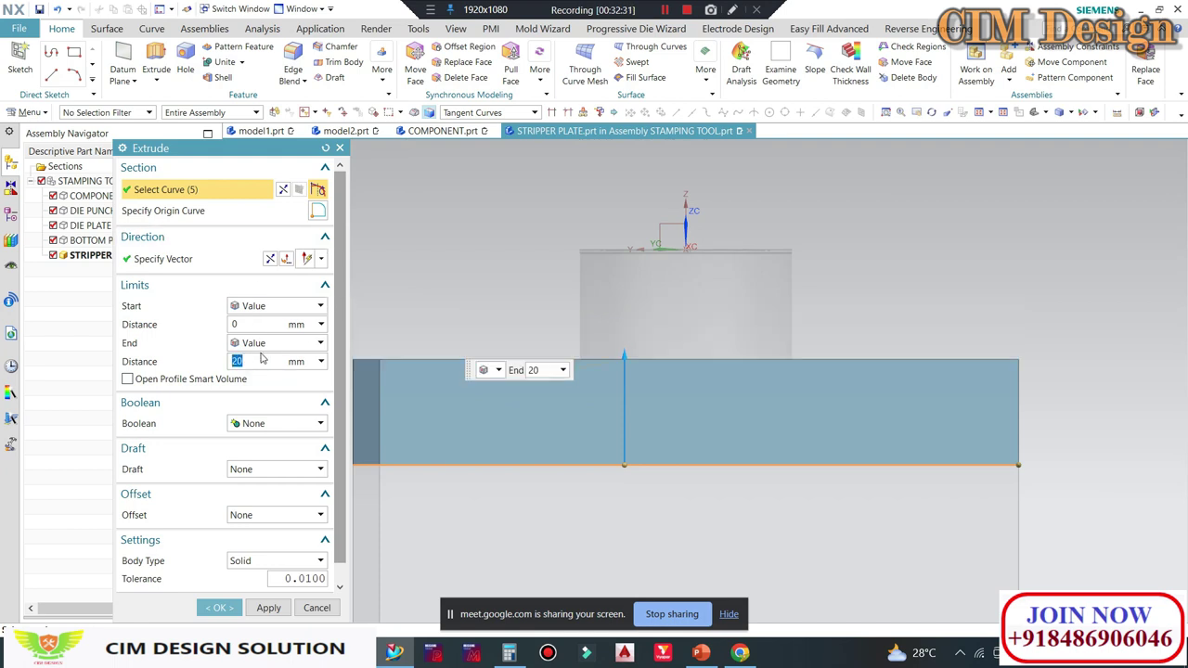
text(50)
key(Return)
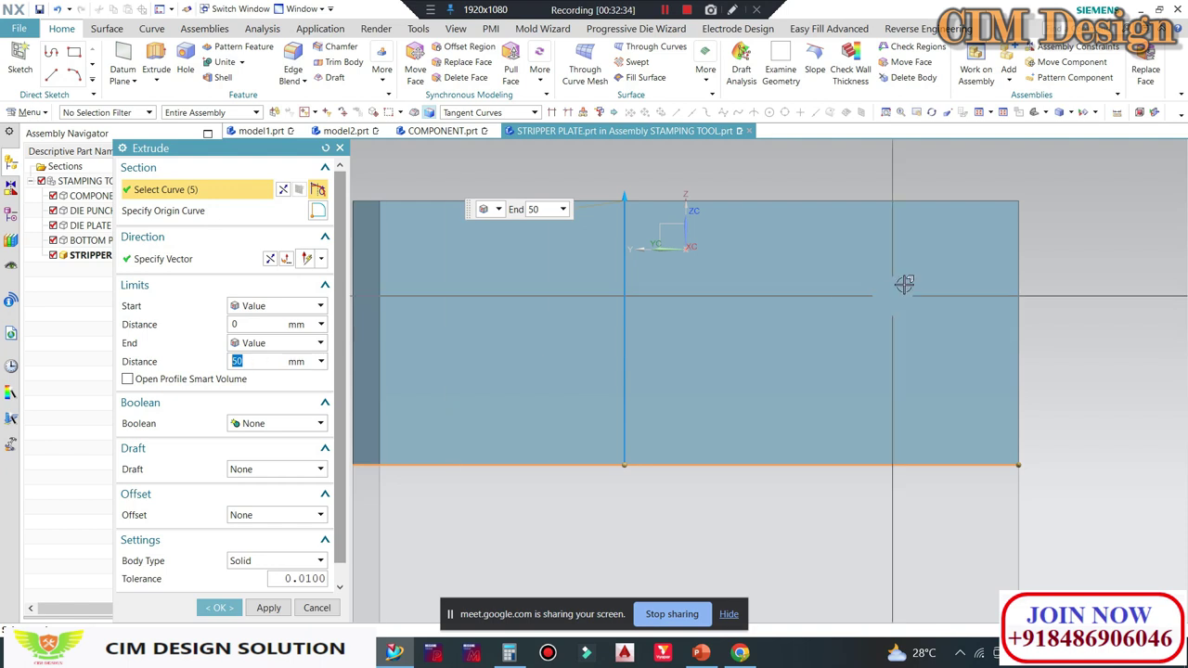
Step: Switch to wireframe display and set the extrude end distance to 40 mm
click(1072, 112)
click(1082, 189)
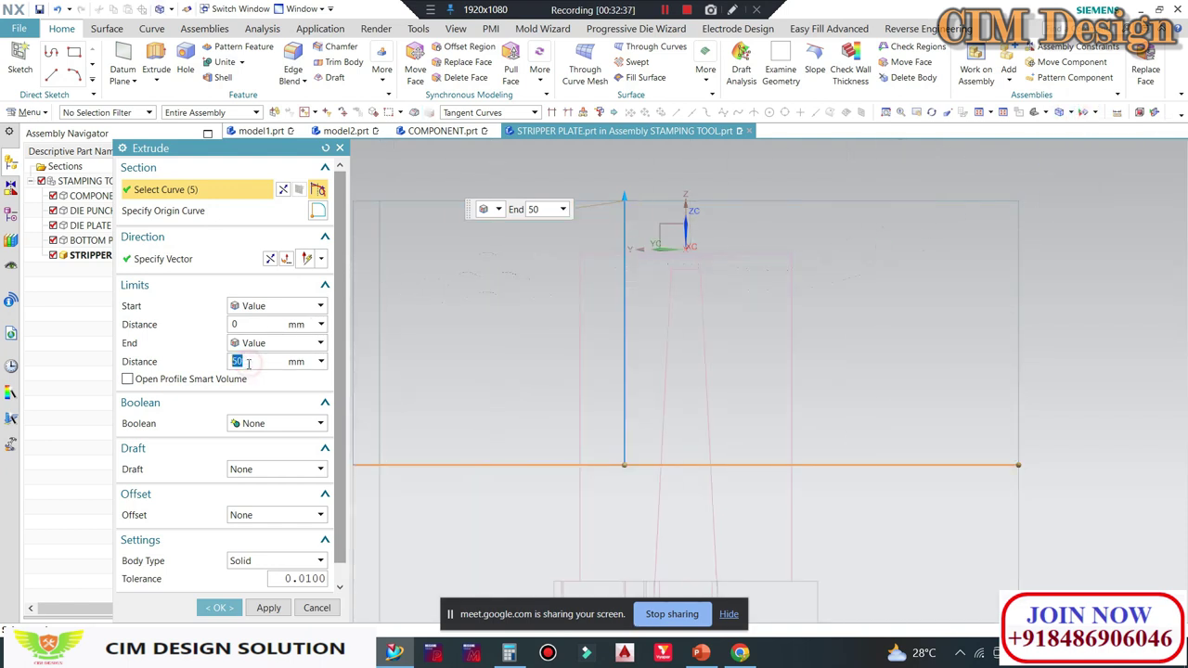
text(40)
key(Return)
scroll(611, 304, up, 3)
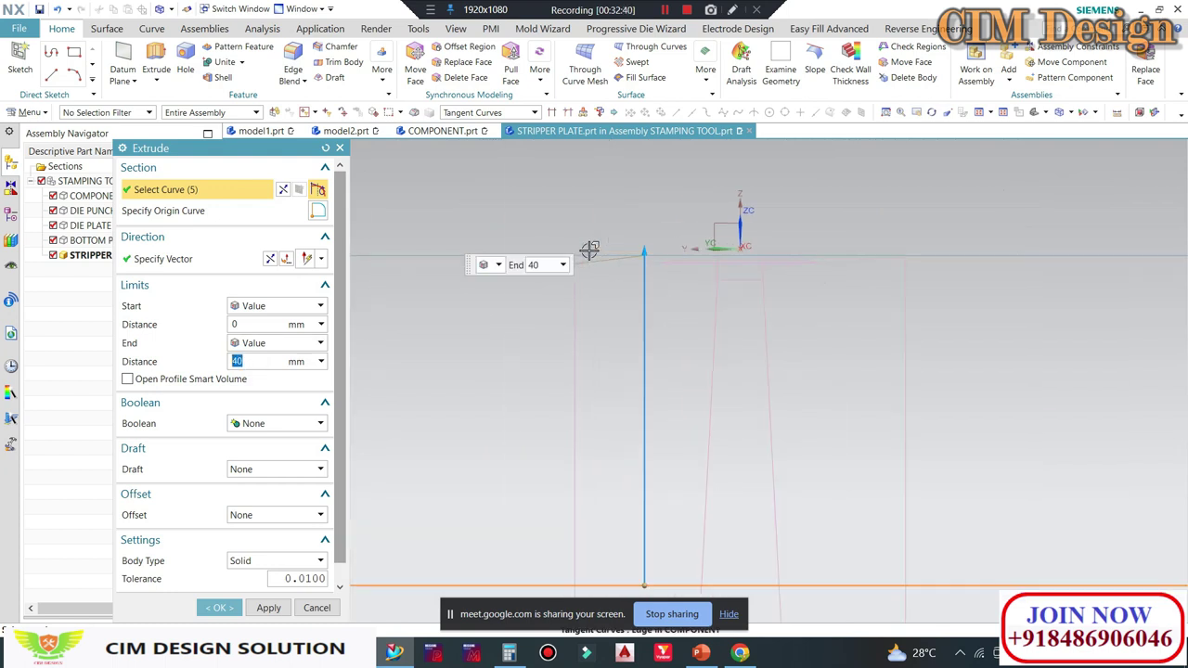
mouse_move(631, 304)
middle_down()
mouse_move(635, 180)
mouse_move(611, 256)
mouse_move(684, 242)
mouse_move(517, 254)
mouse_move(703, 207)
mouse_move(610, 226)
mouse_move(572, 188)
middle_up()
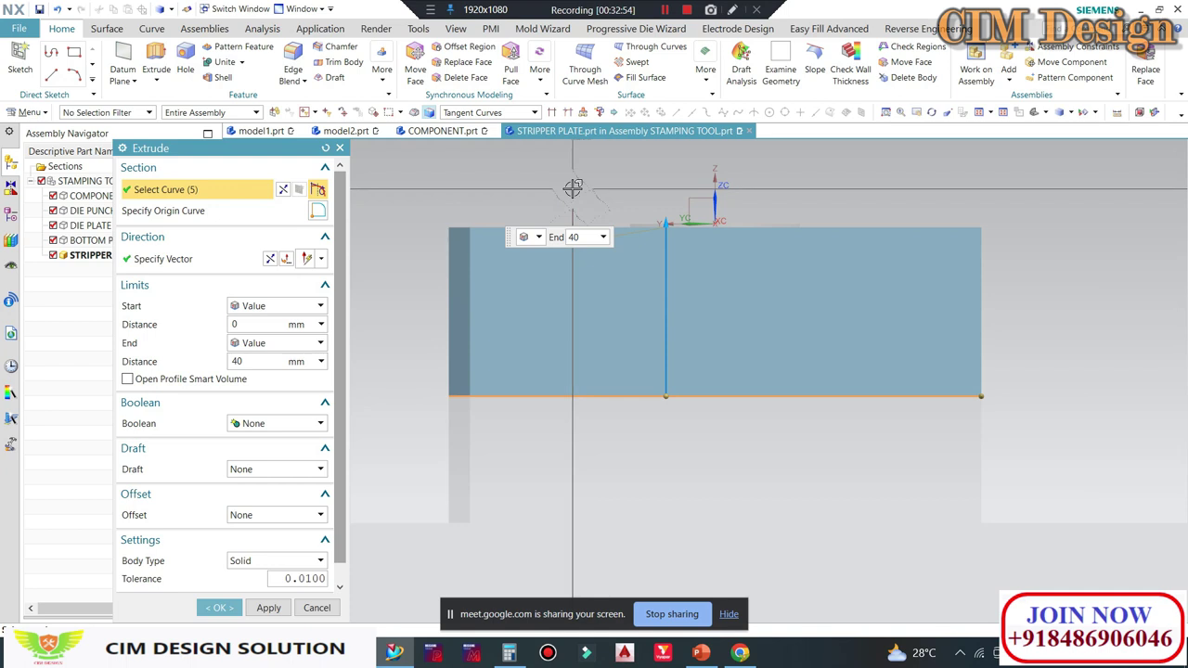
text(42)
Step: In Static Wireframe, set End to 42 mm and Start to 22 mm, and create the block
double_click(249, 363)
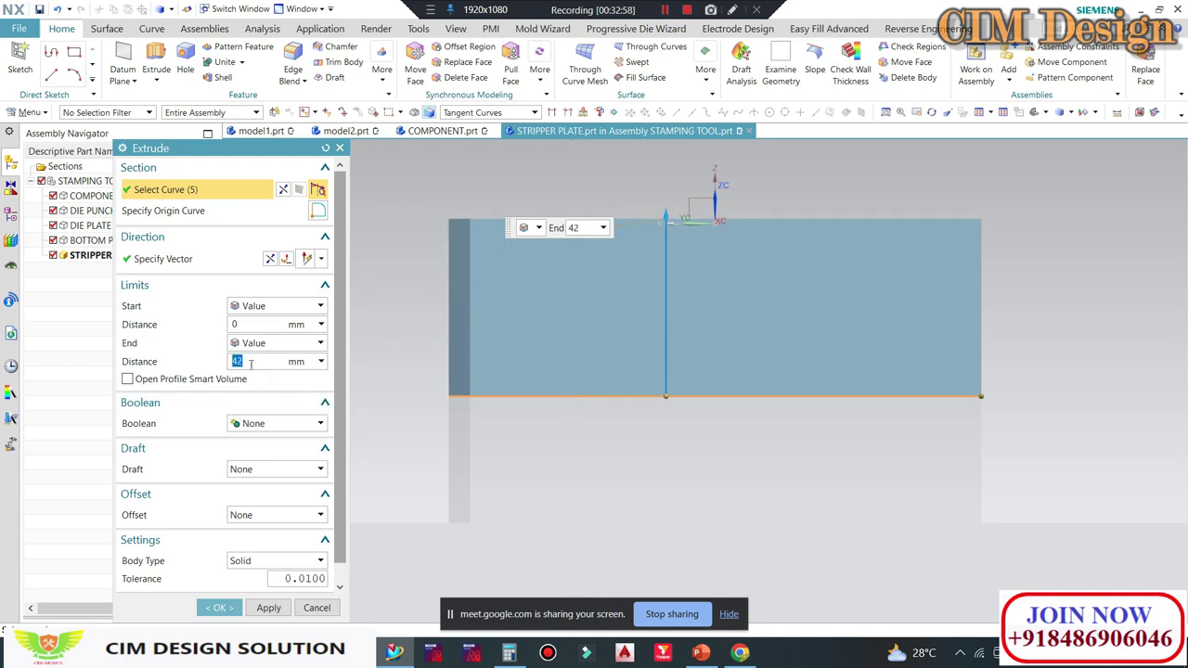
scroll(659, 195, down, 3)
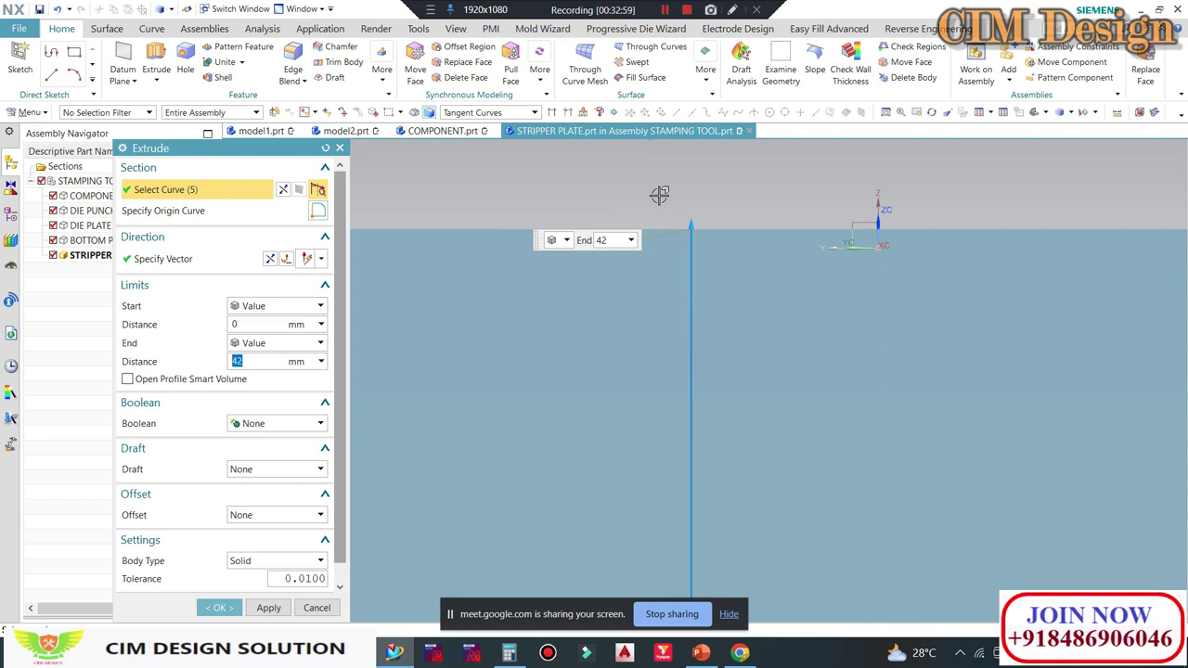
click(1070, 112)
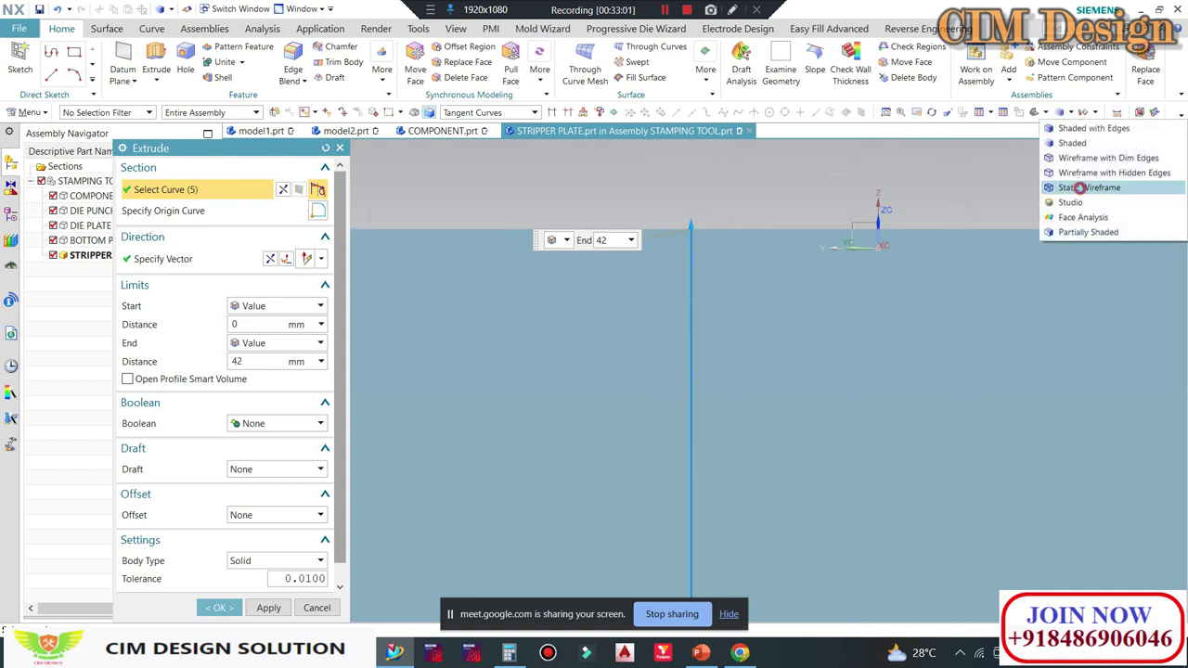
click(1077, 191)
scroll(616, 273, down, 1)
scroll(744, 232, up, 2)
scroll(744, 232, up, 2)
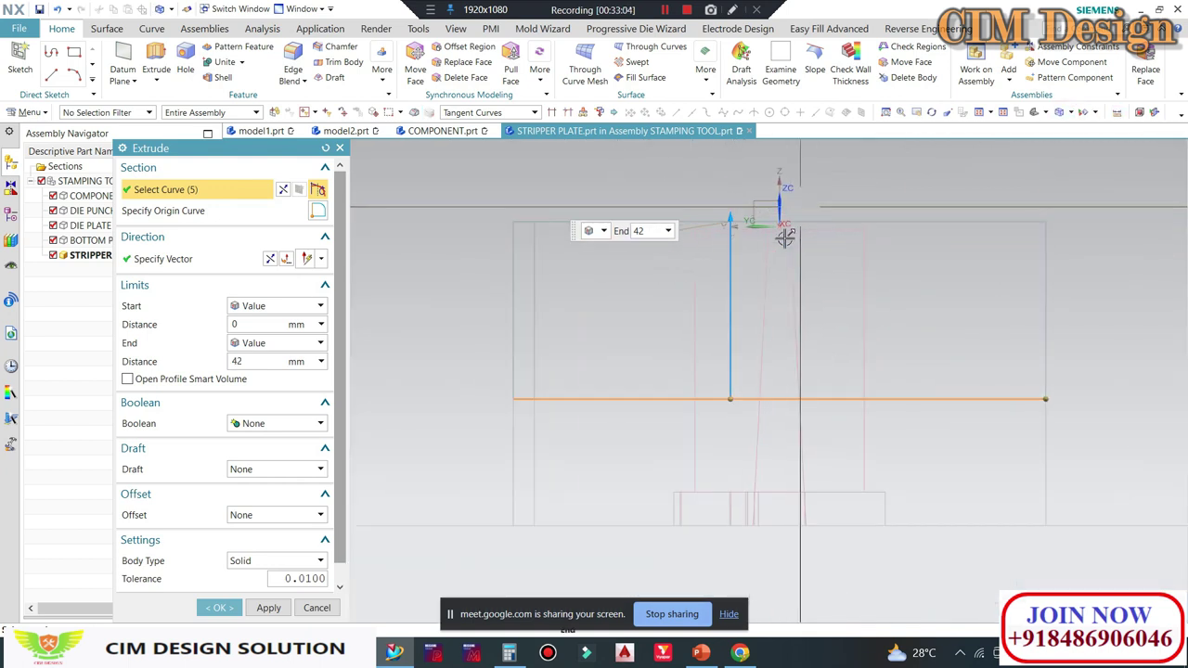
click(250, 323)
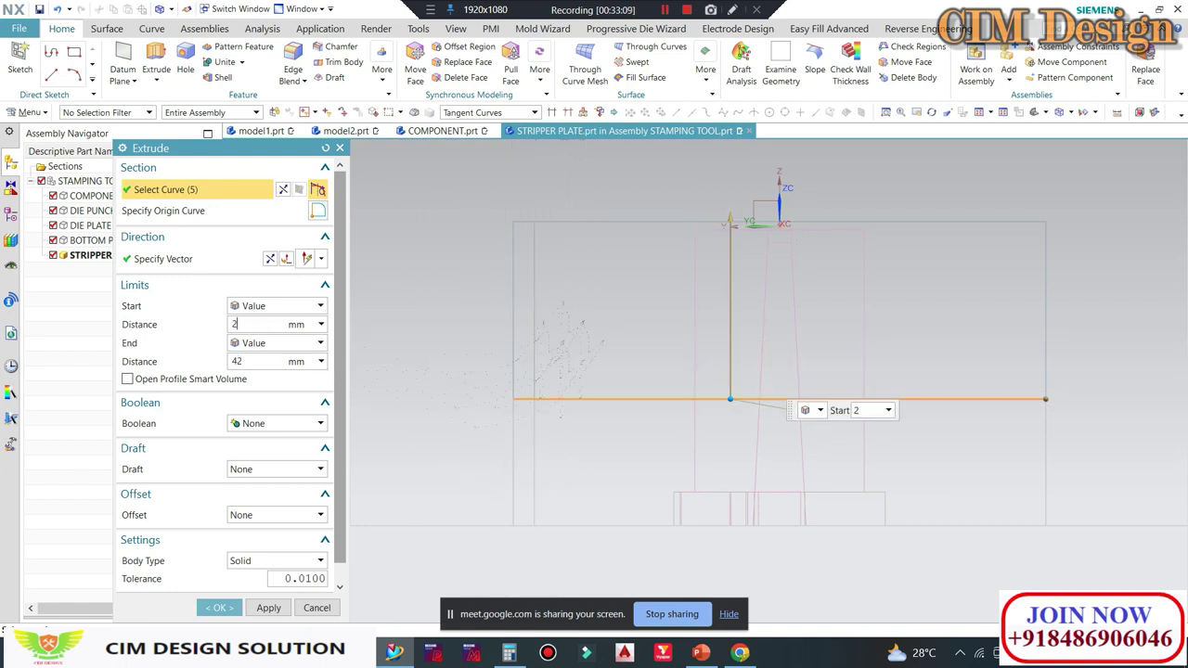
text(2)
key(Return)
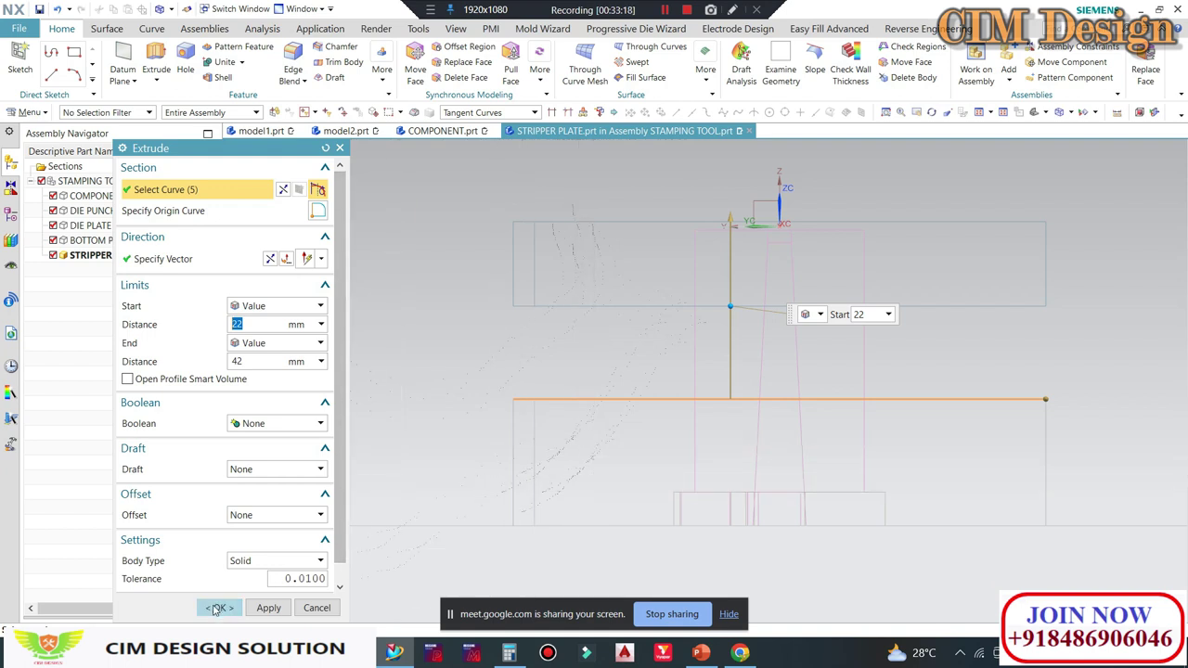
click(218, 609)
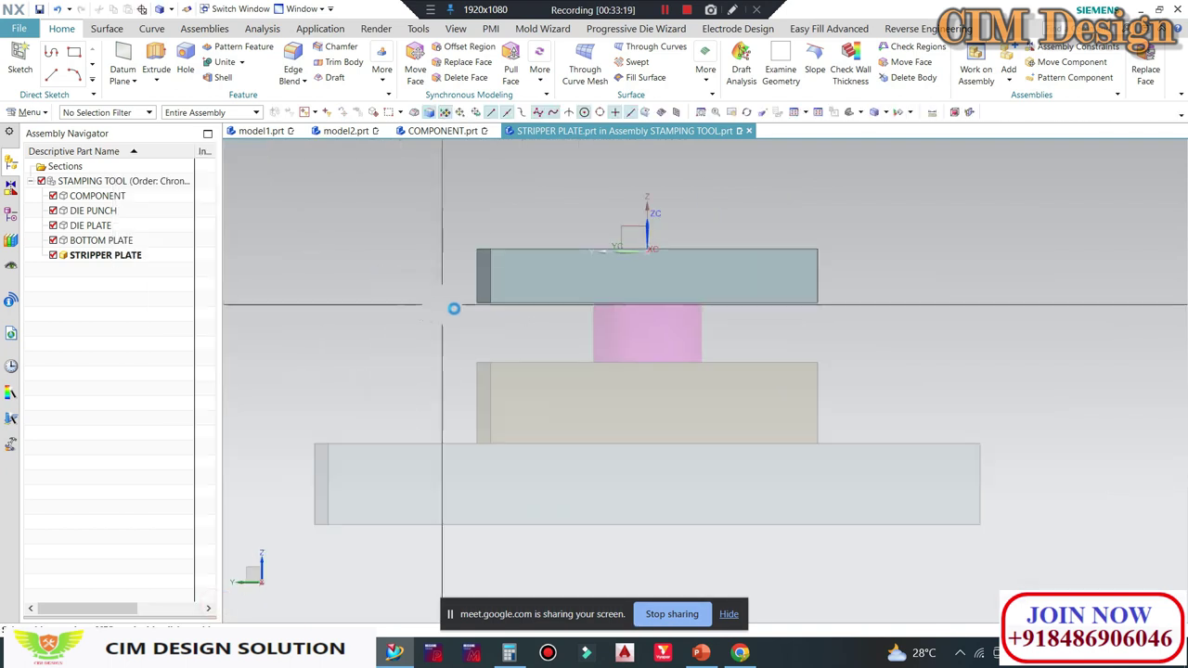
Step: Subtract the die punch body from the stripper plate block
middle_drag(454, 308, 342, 231)
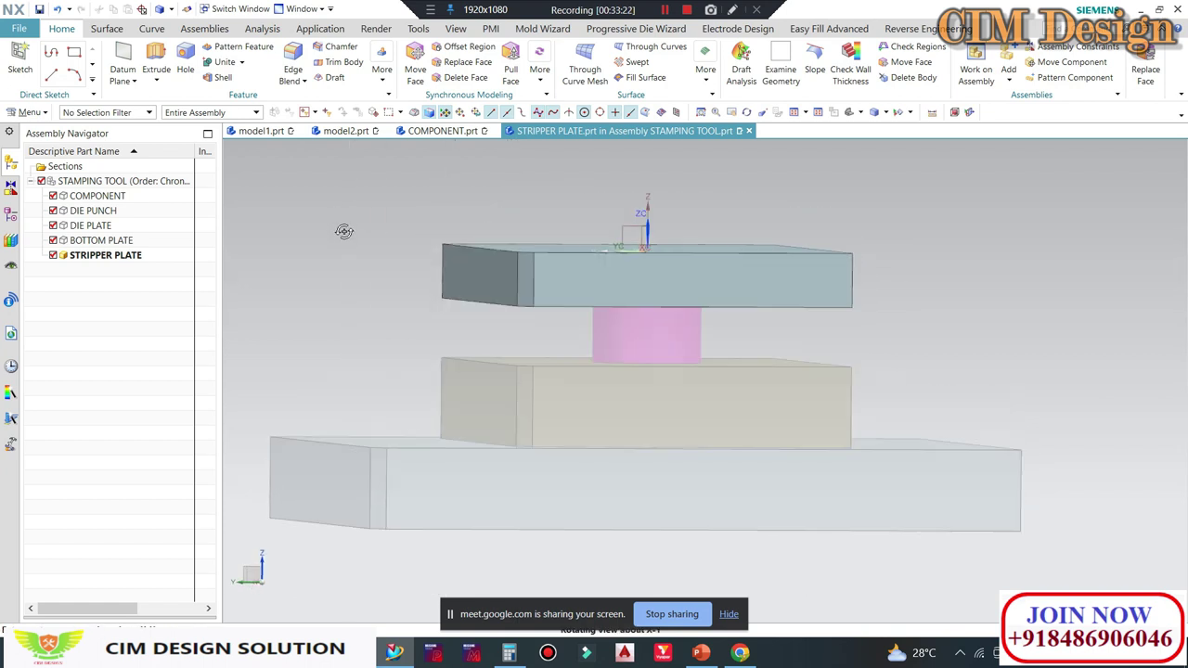
click(189, 30)
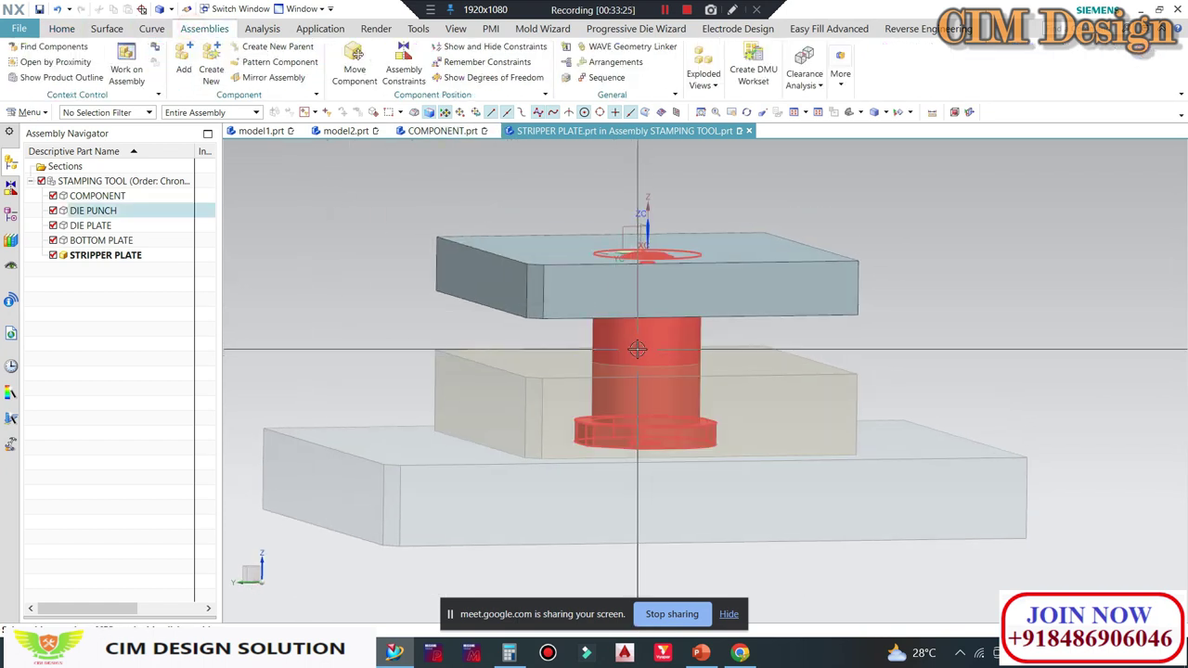
click(61, 29)
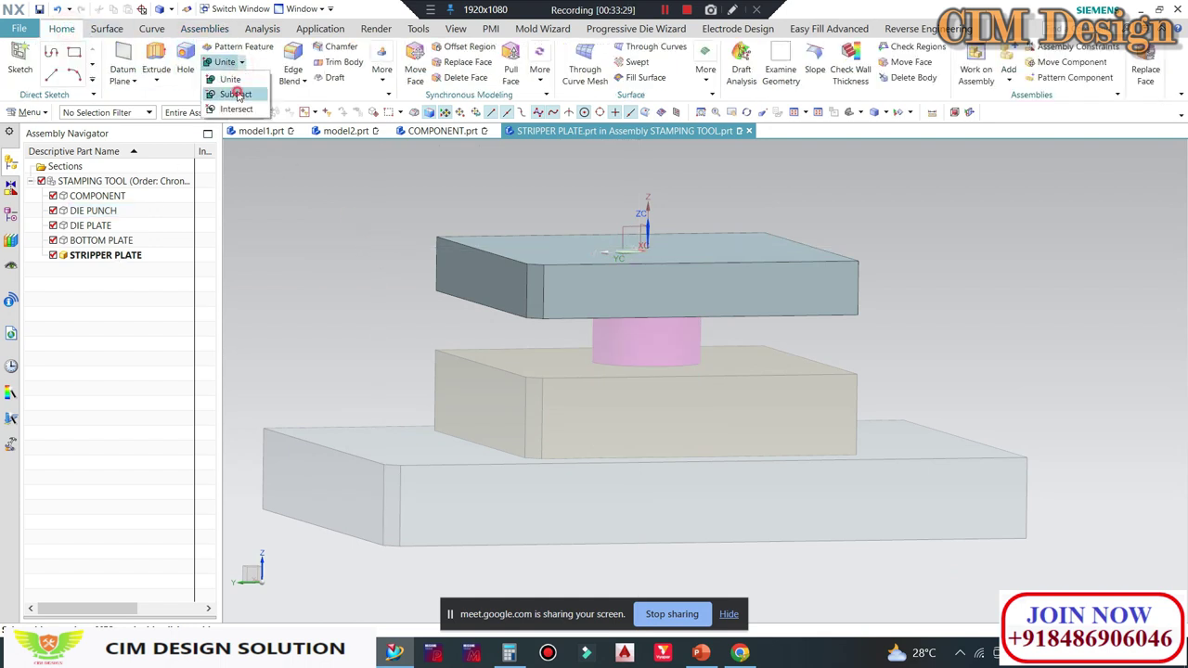
click(236, 95)
click(812, 273)
click(641, 330)
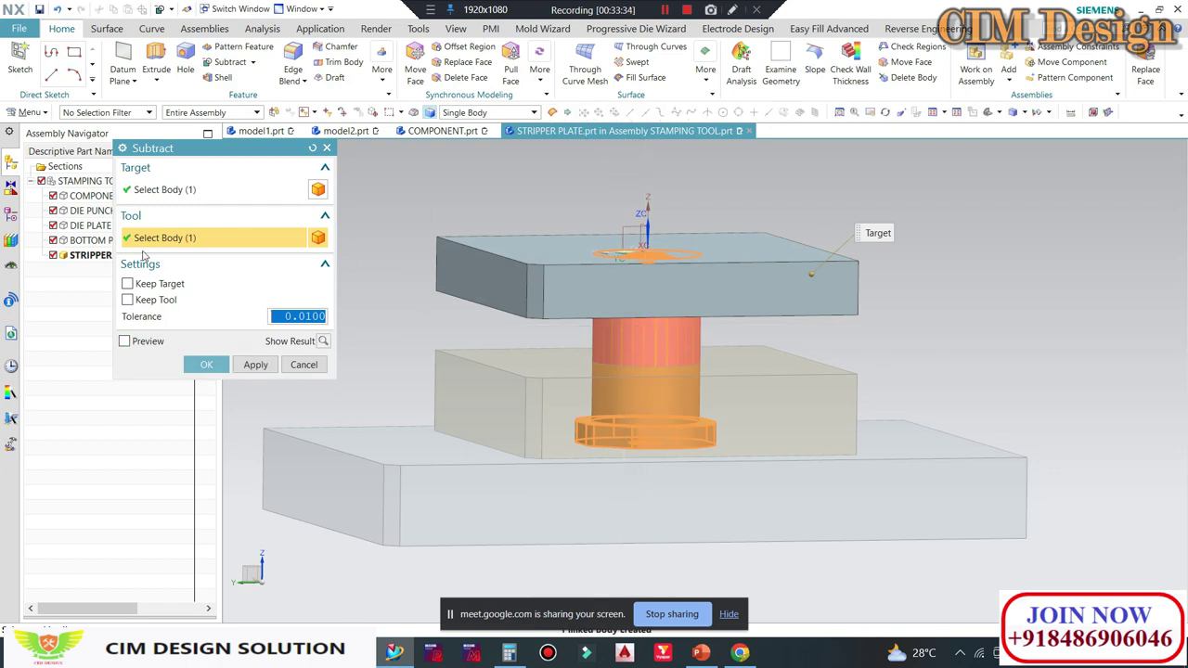
click(206, 365)
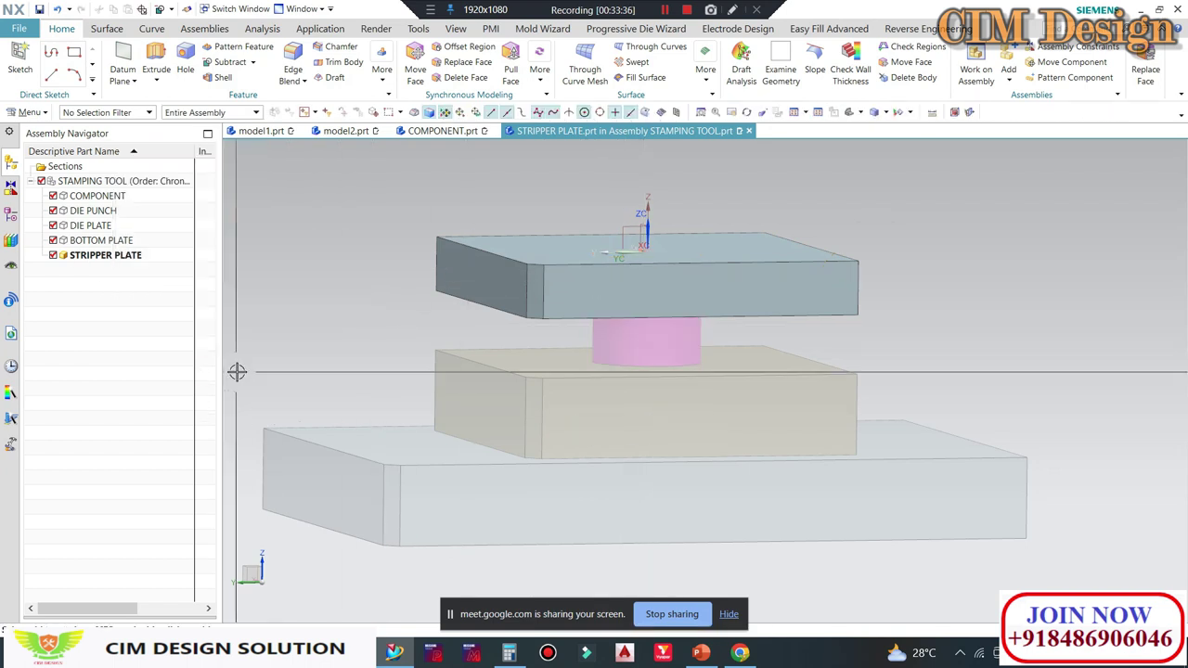
Step: Orbit to an elevated isometric view and check the stripper plate's model history
mouse_move(236, 371)
middle_down()
mouse_move(422, 329)
mouse_move(422, 311)
middle_up()
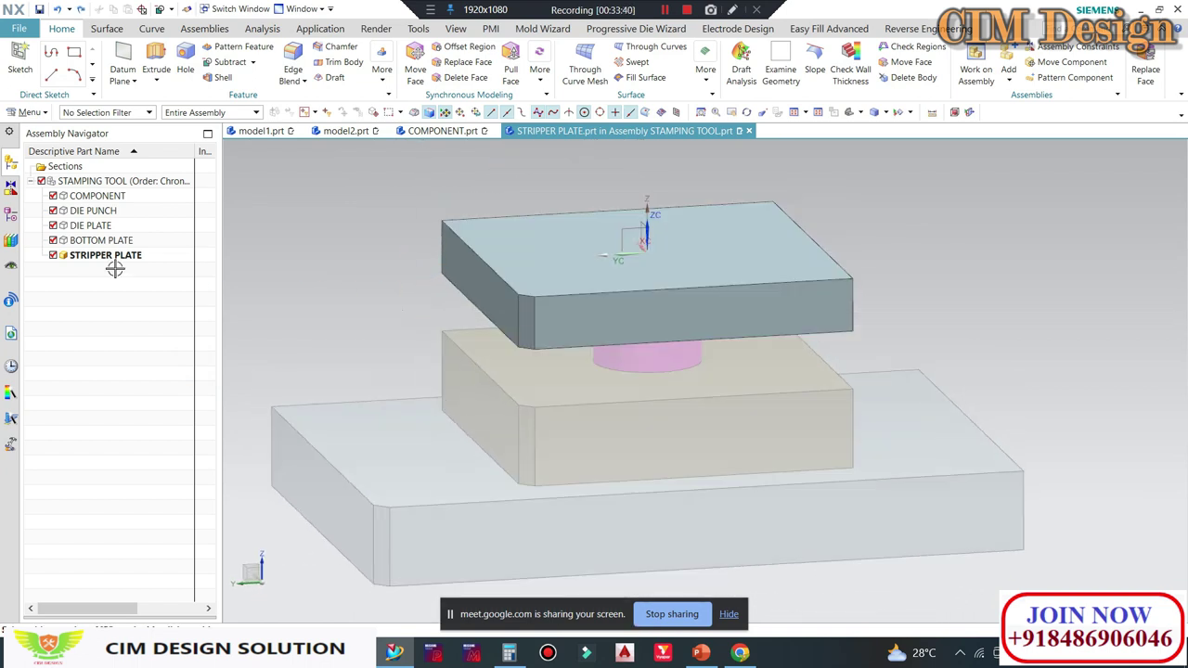
click(11, 217)
click(16, 162)
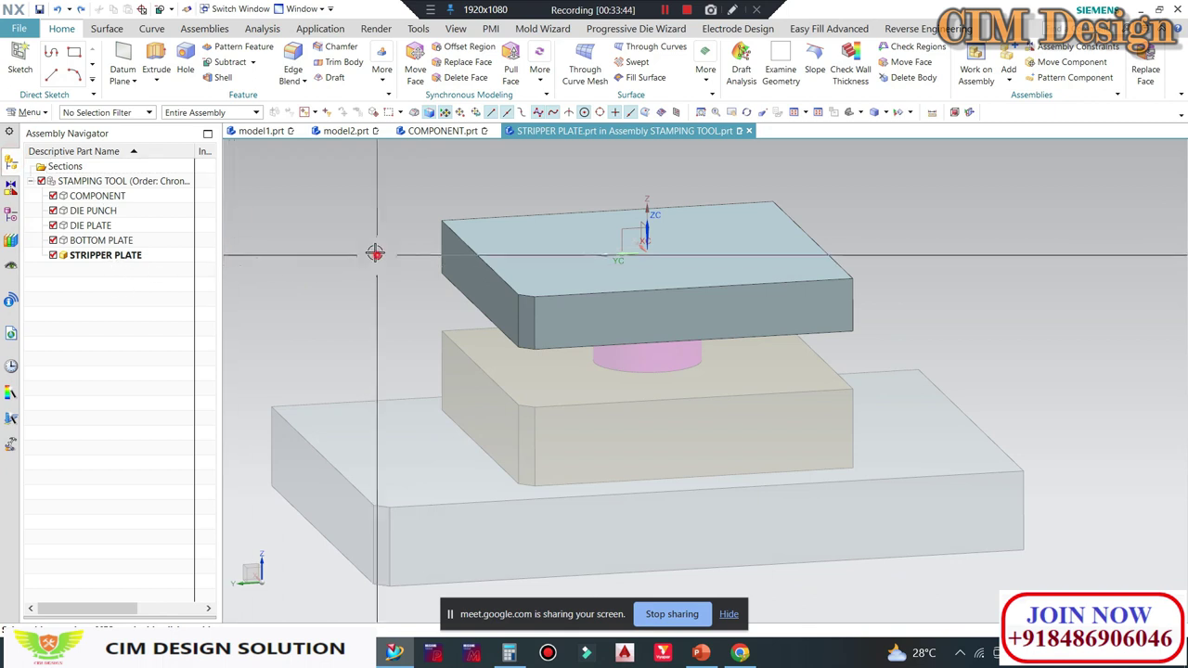
click(204, 28)
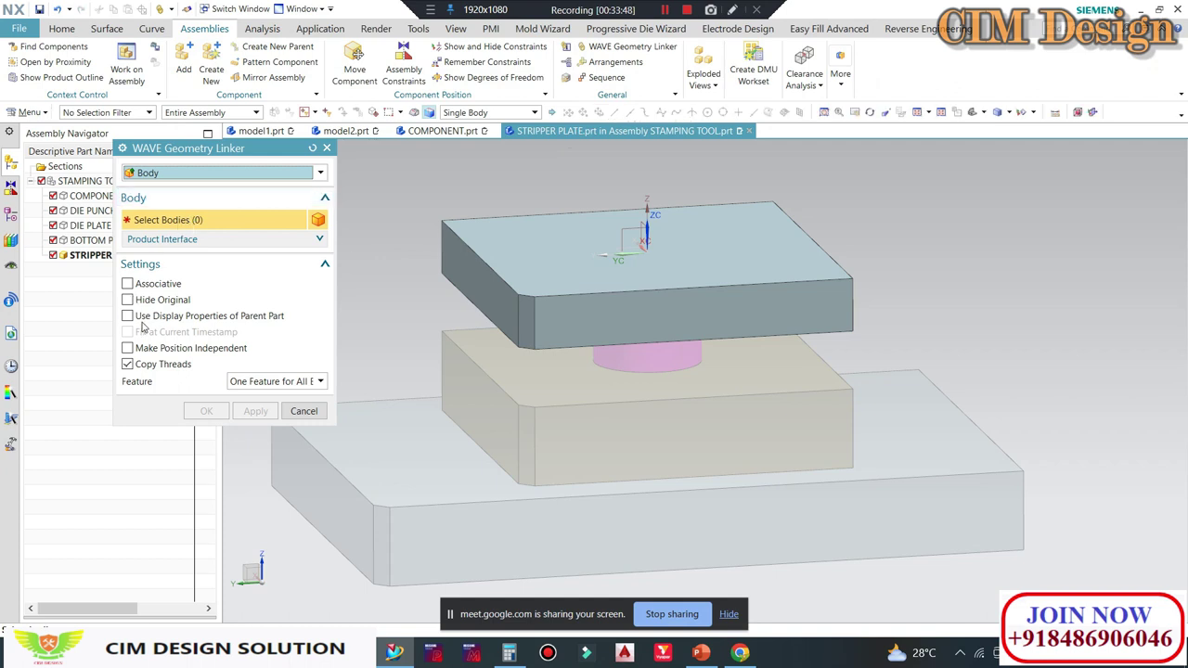
Step: Link the die punch body into the stripper plate and subtract it from the plate
click(647, 408)
click(206, 411)
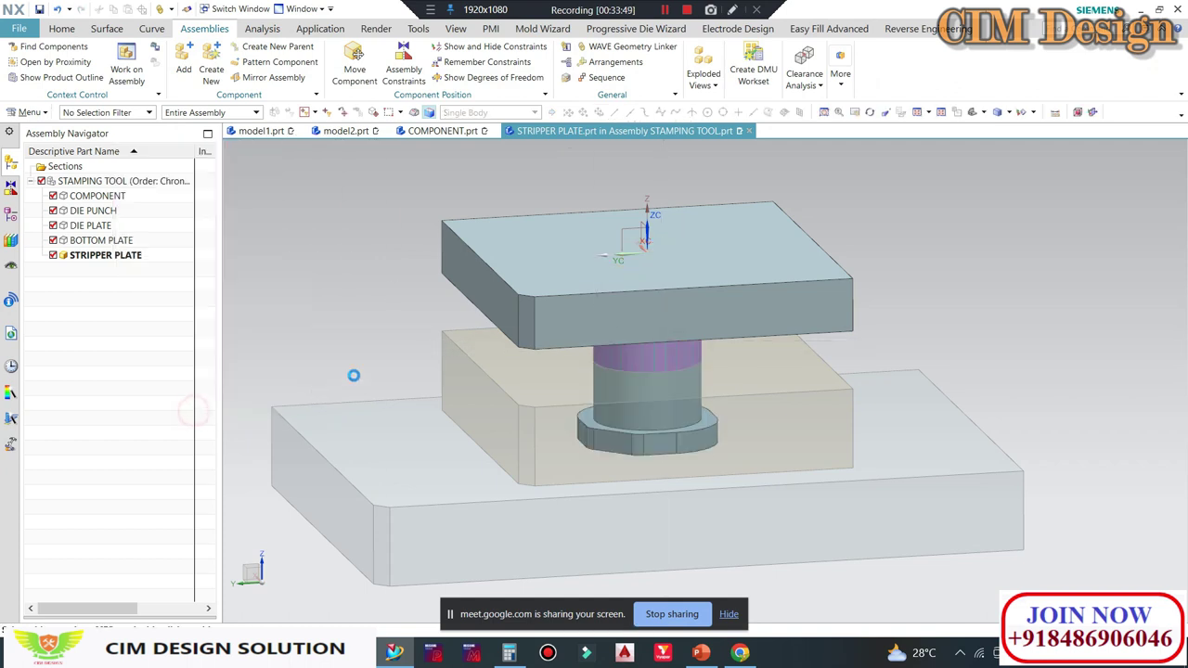
click(67, 28)
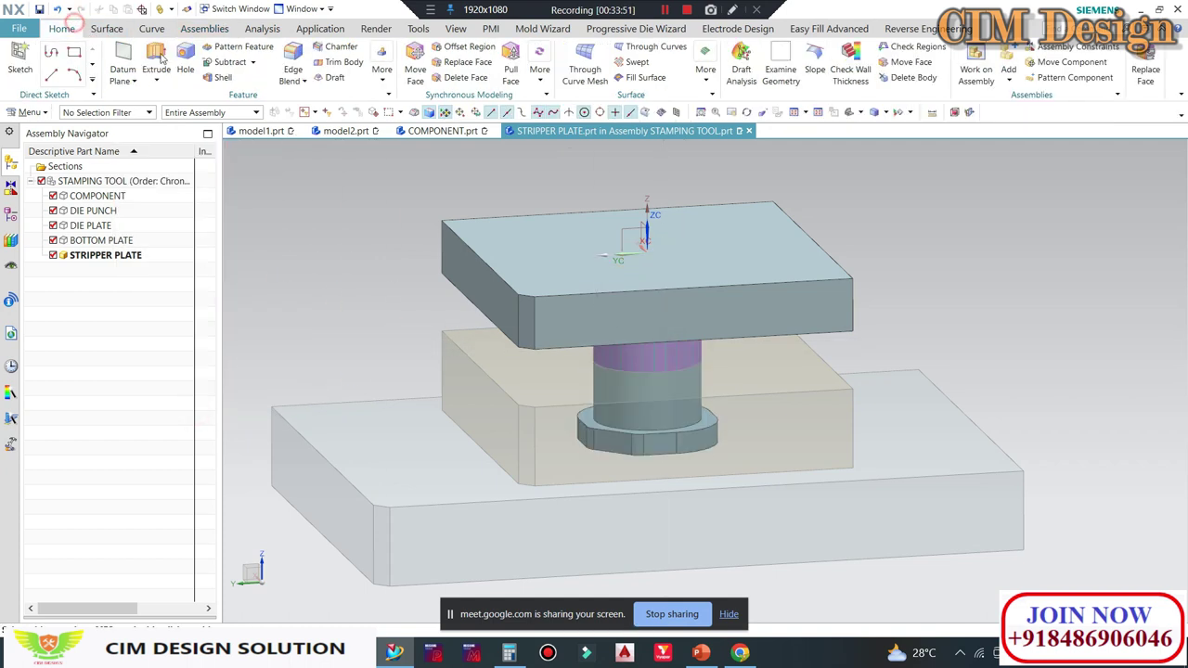
click(230, 61)
click(813, 266)
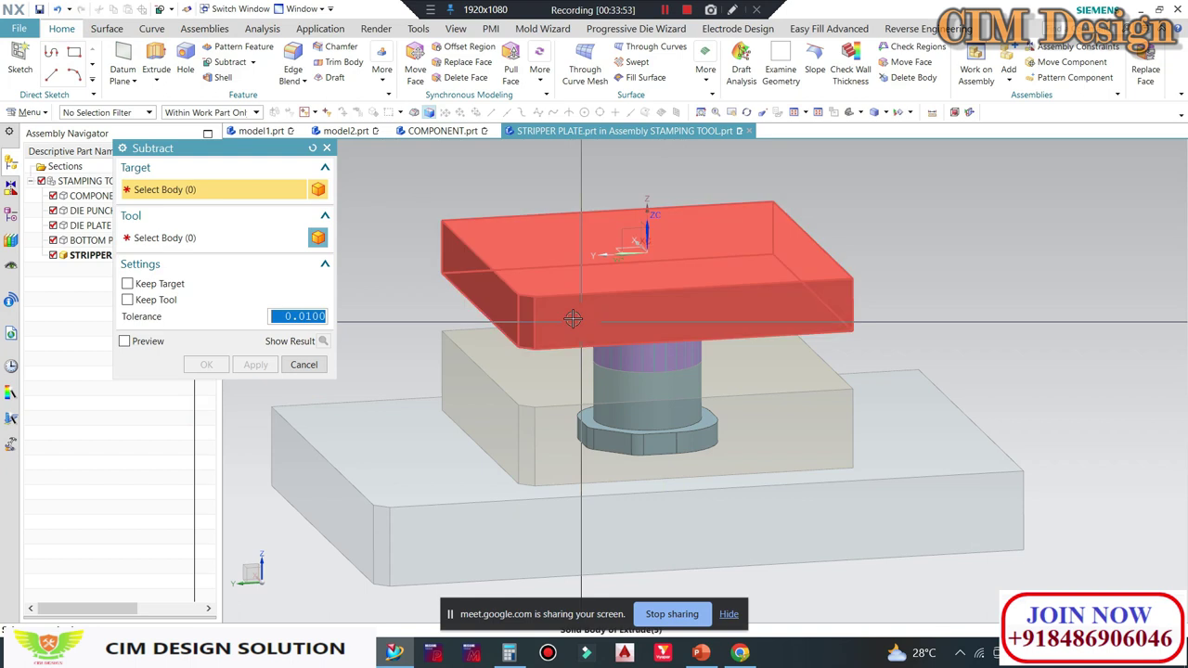
click(659, 356)
click(202, 365)
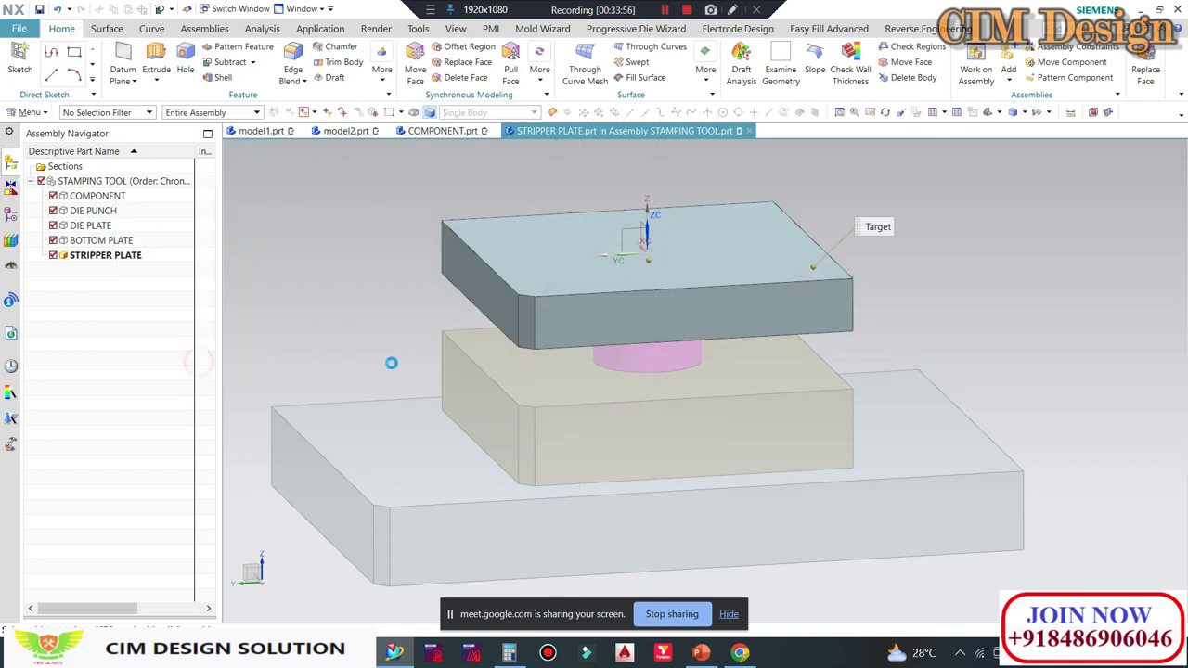
Step: Show only the stripper plate and orbit to look down into its stepped hole
key(ctrl+b)
click(599, 299)
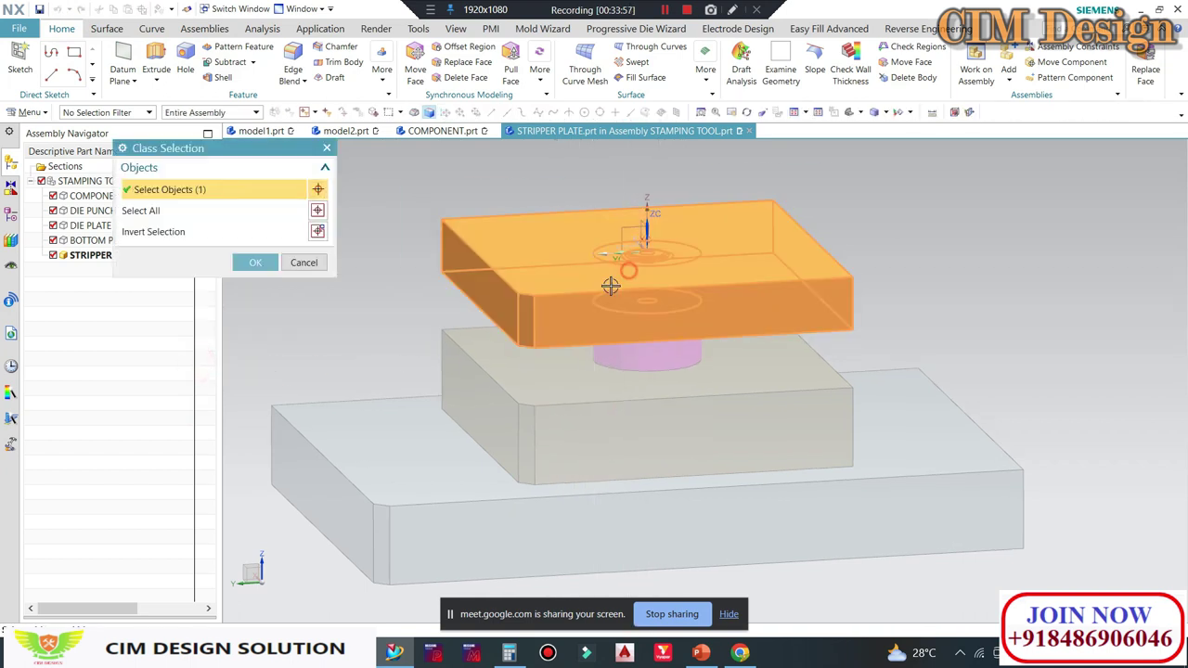
click(318, 231)
click(255, 263)
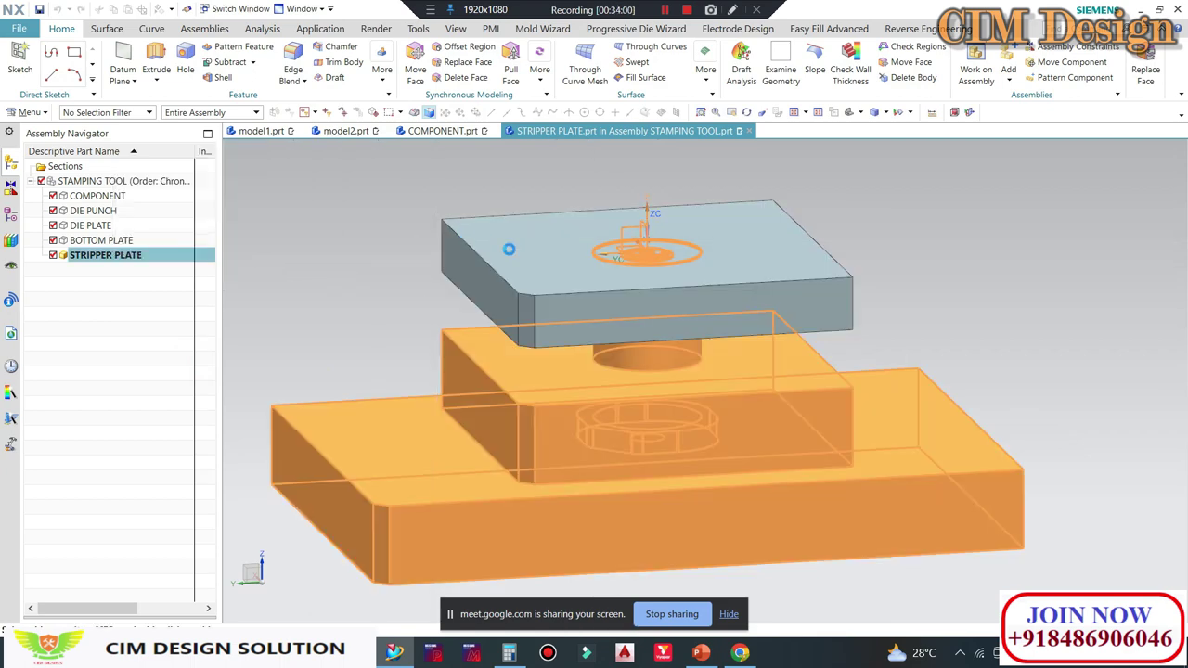
middle_drag(557, 389, 544, 282)
scroll(589, 245, up, 3)
scroll(617, 269, up, 3)
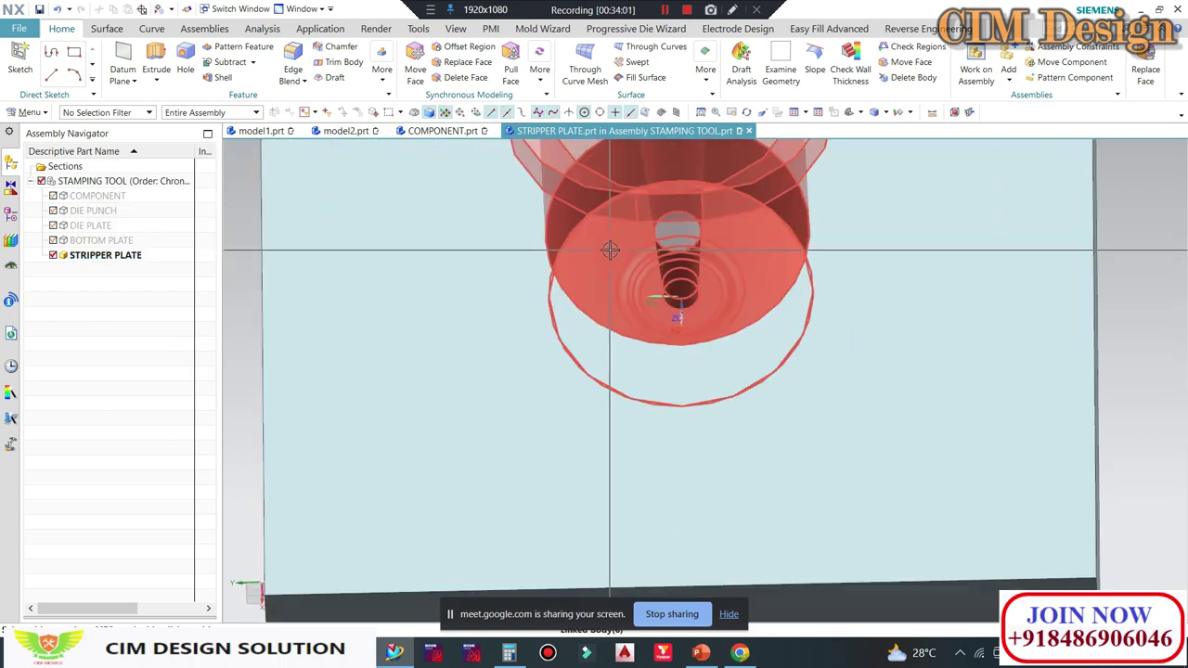
scroll(617, 270, down, 2)
scroll(684, 270, up, 3)
scroll(514, 181, up, 2)
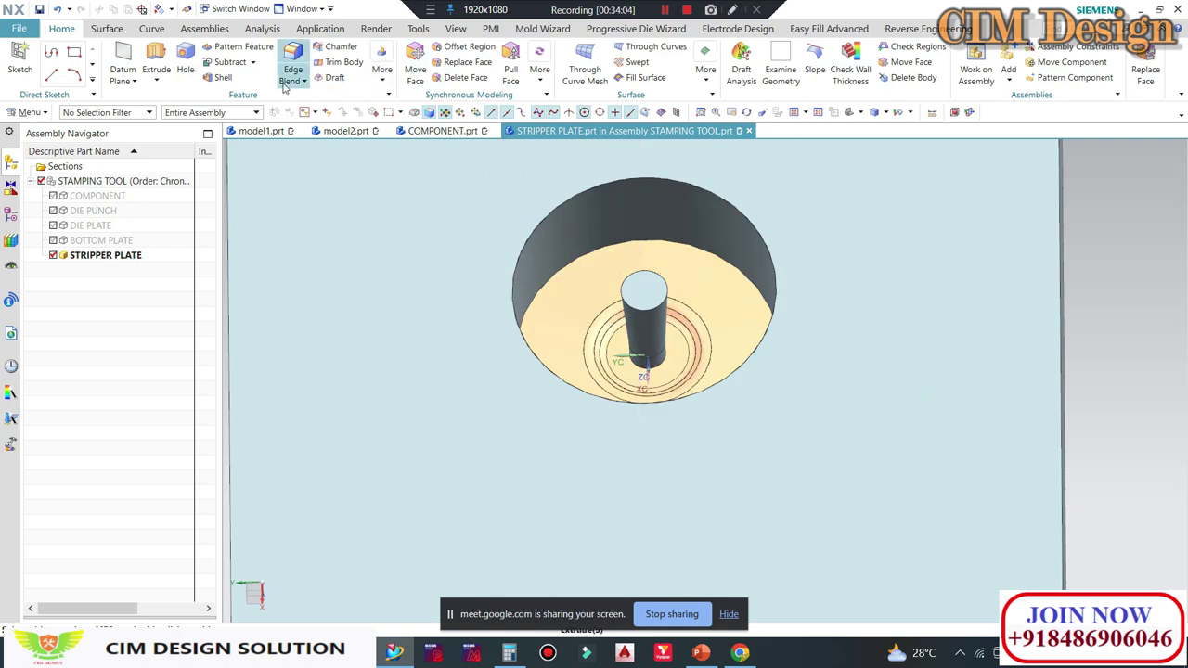
Step: Delete the leftover outer and dome bodies, leaving a plain round through-hole
click(465, 77)
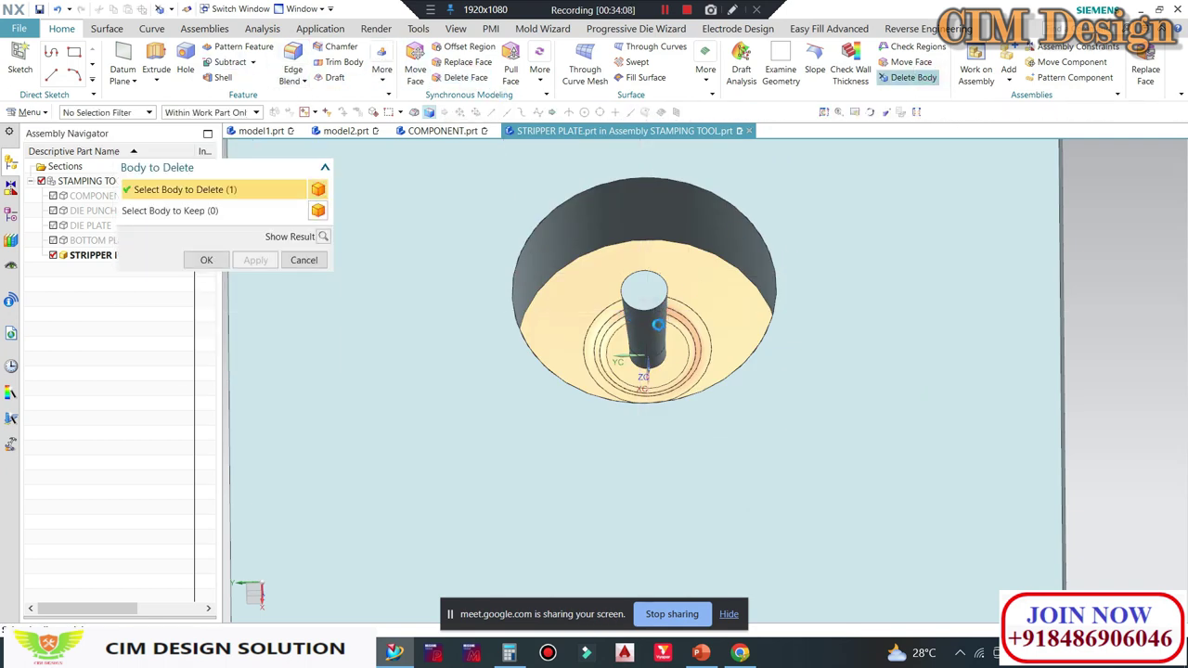
click(678, 321)
middle_click(678, 321)
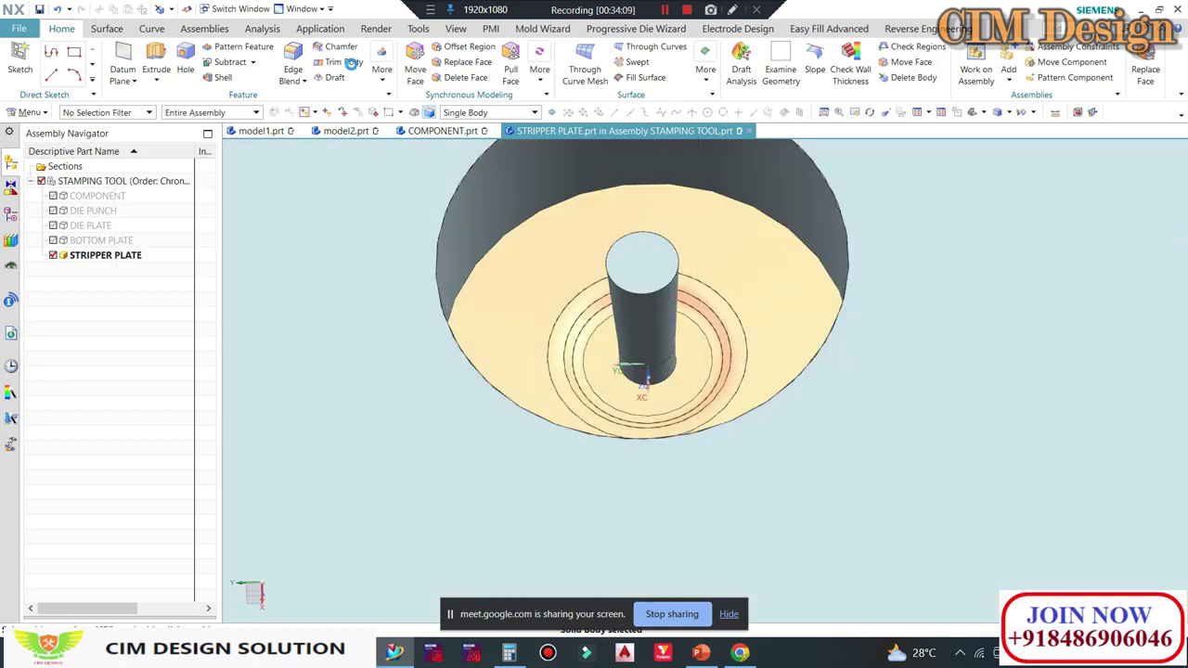
click(106, 28)
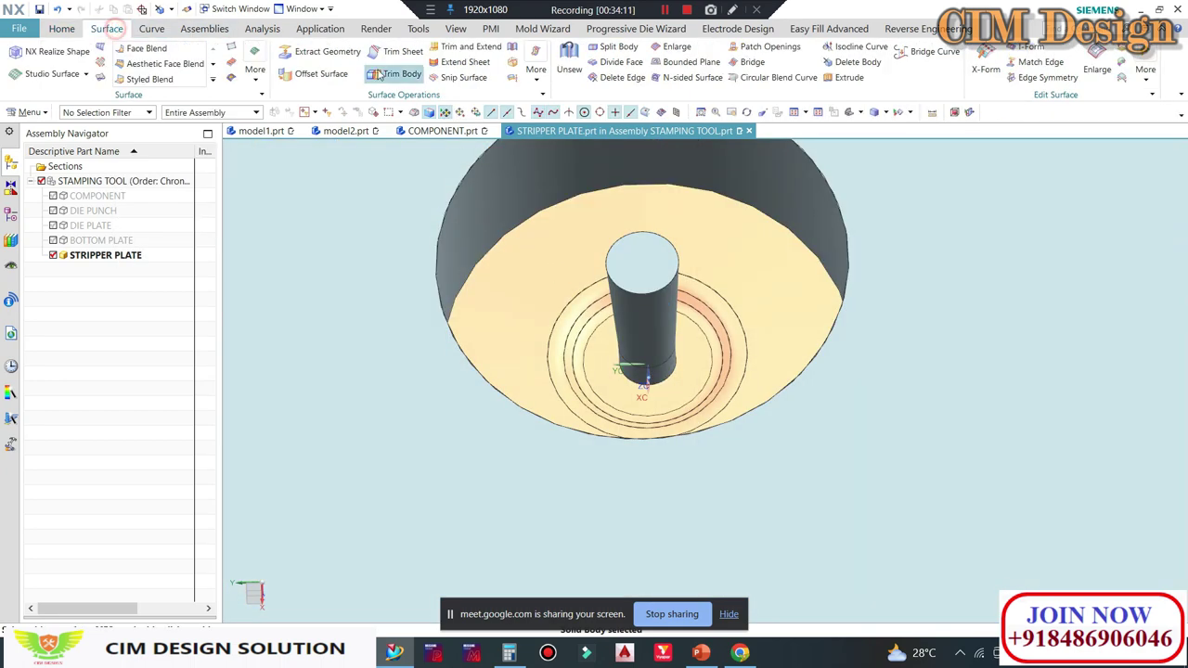
click(608, 48)
click(544, 306)
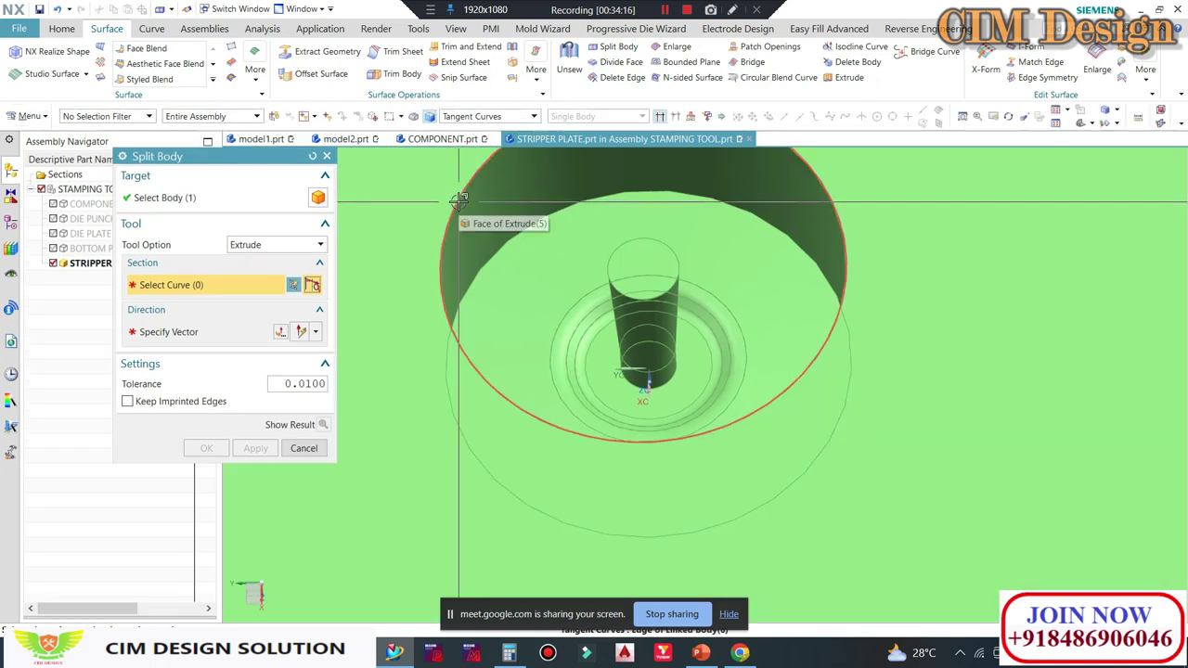
key(Escape)
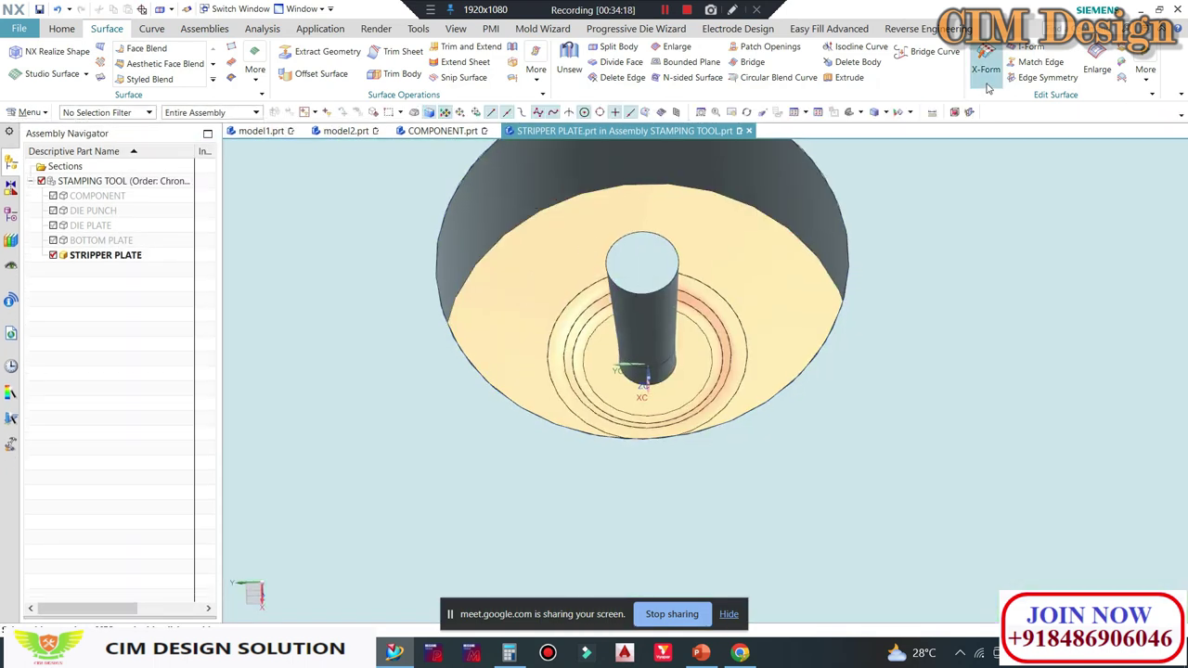
click(852, 62)
click(730, 313)
middle_click(647, 313)
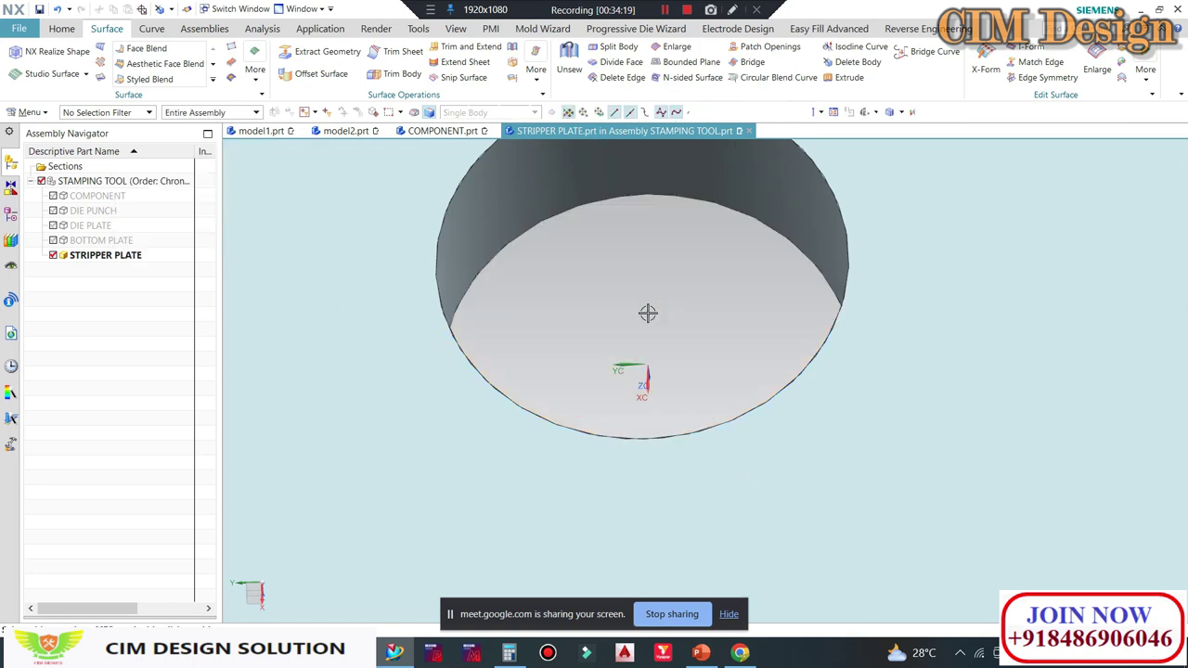
Step: Inspect the cleaned plate and make STAMPING TOOL the work part again
middle_drag(657, 305, 660, 315)
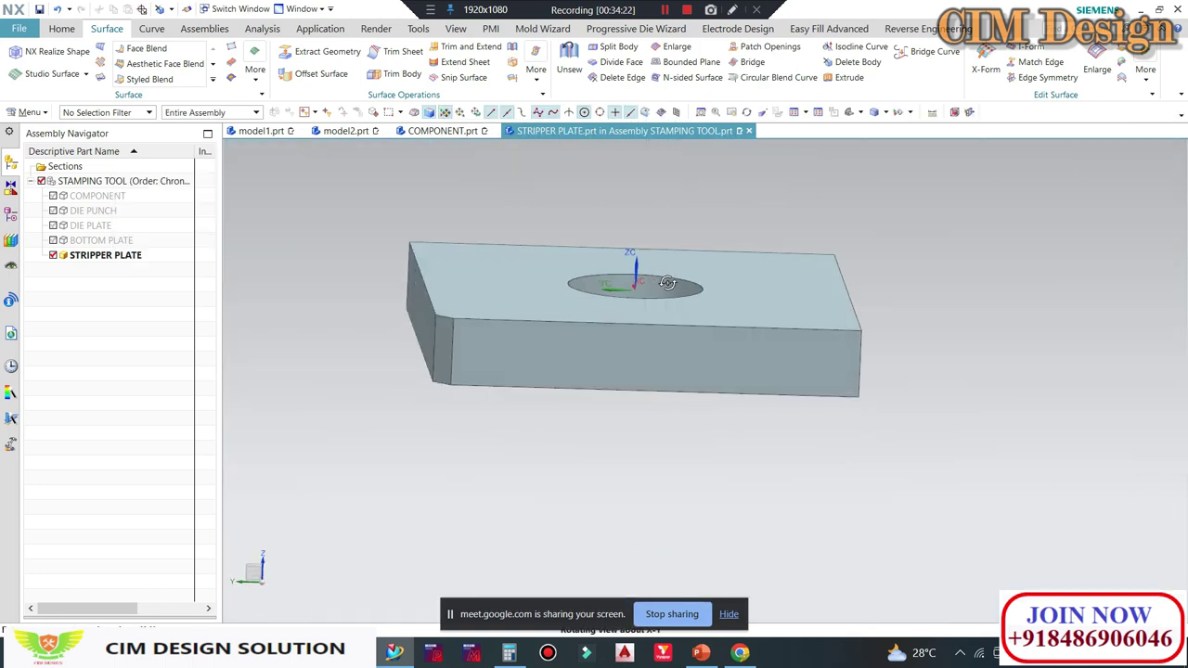
scroll(660, 315, down, 3)
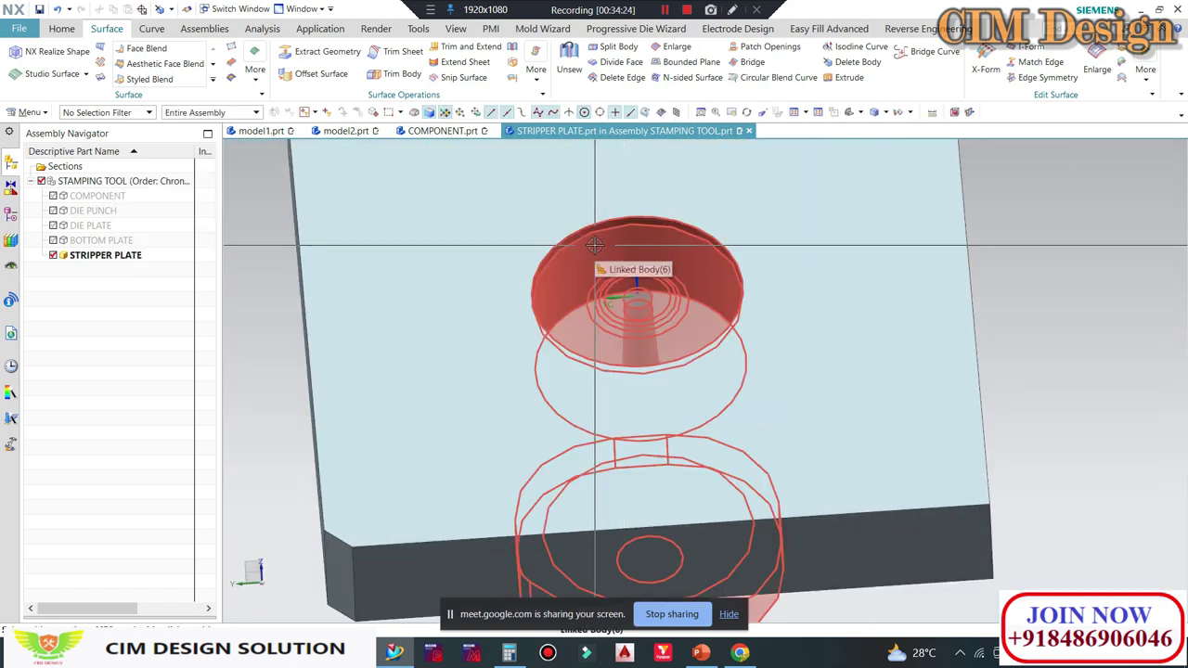
mouse_move(601, 248)
middle_down()
mouse_move(655, 289)
mouse_move(422, 266)
middle_up()
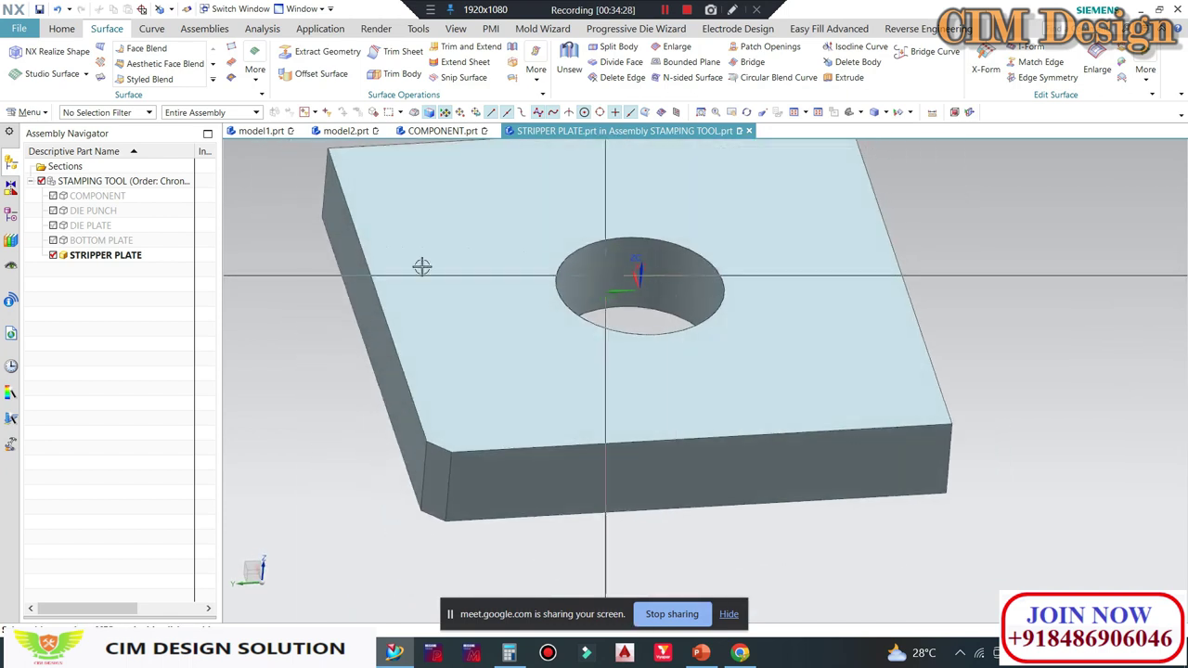
double_click(98, 183)
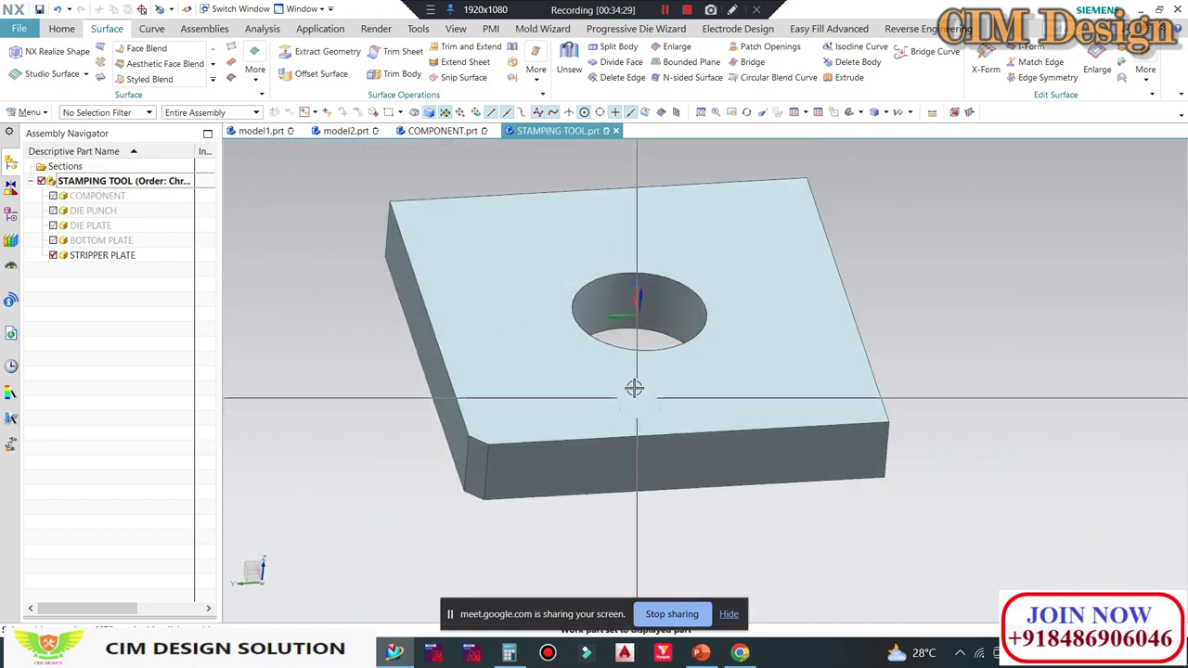
middle_drag(634, 384, 687, 572)
Step: Switch to PowerPoint and step back through the deck from slide 30 to slide 14
click(701, 653)
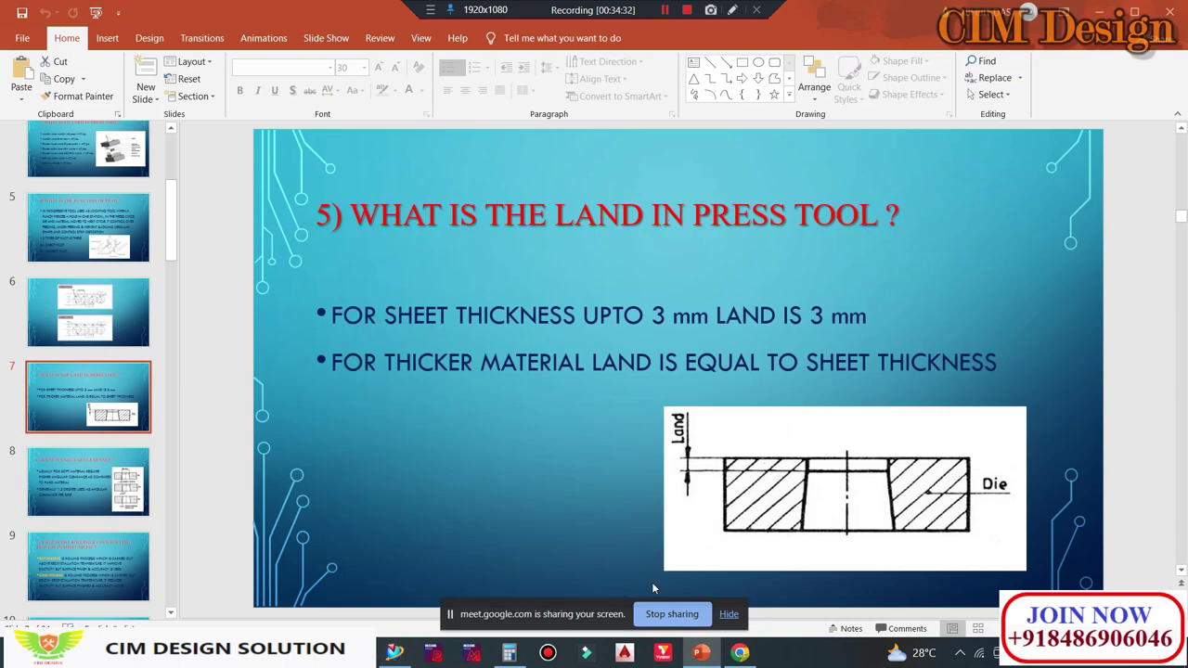
scroll(111, 390, down, 5)
scroll(98, 458, down, 6)
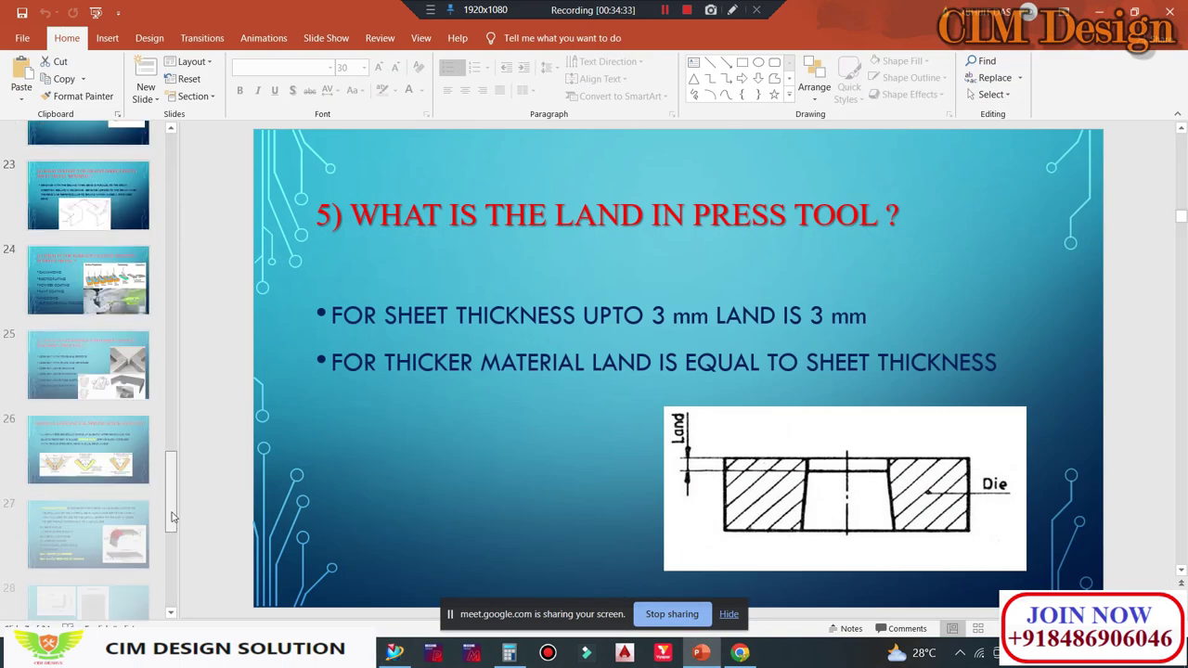
scroll(97, 458, down, 6)
scroll(98, 459, down, 5)
scroll(97, 459, up, 1)
click(92, 319)
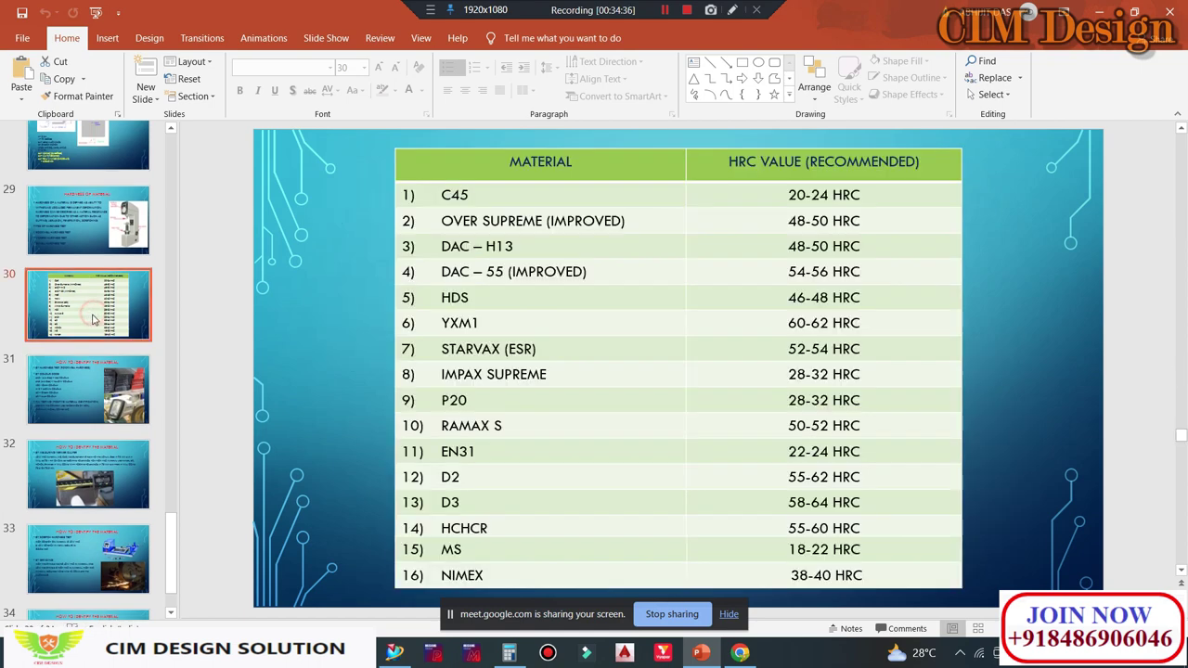
click(95, 243)
scroll(96, 243, up, 1)
click(96, 244)
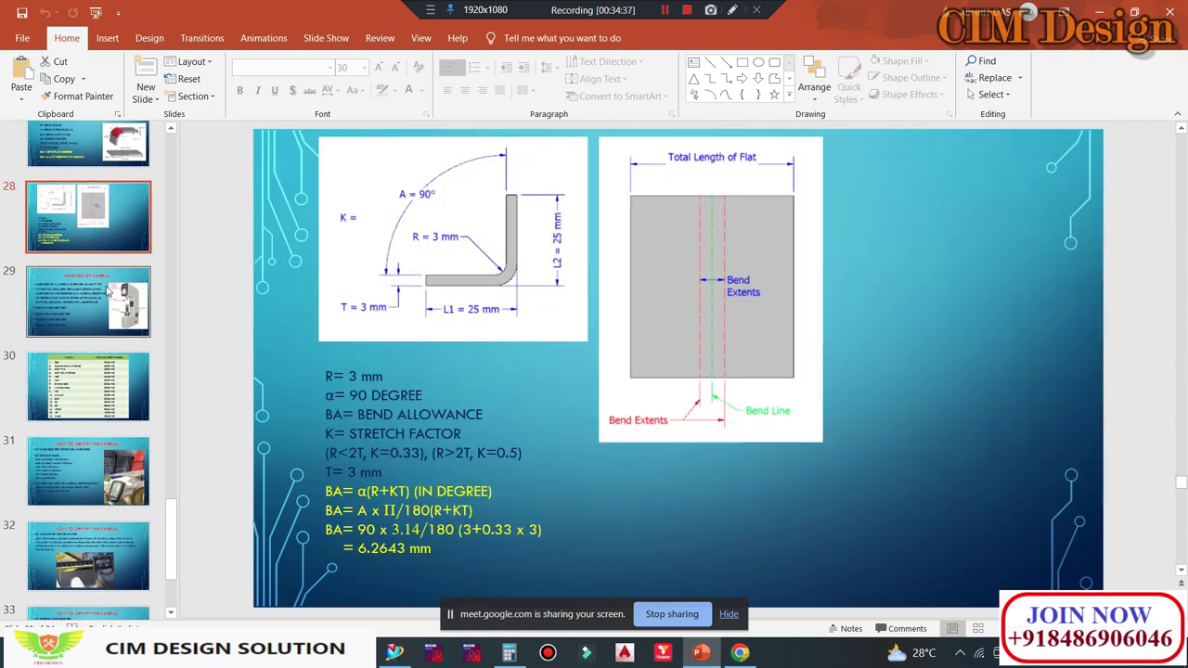
scroll(96, 244, up, 1)
click(96, 243)
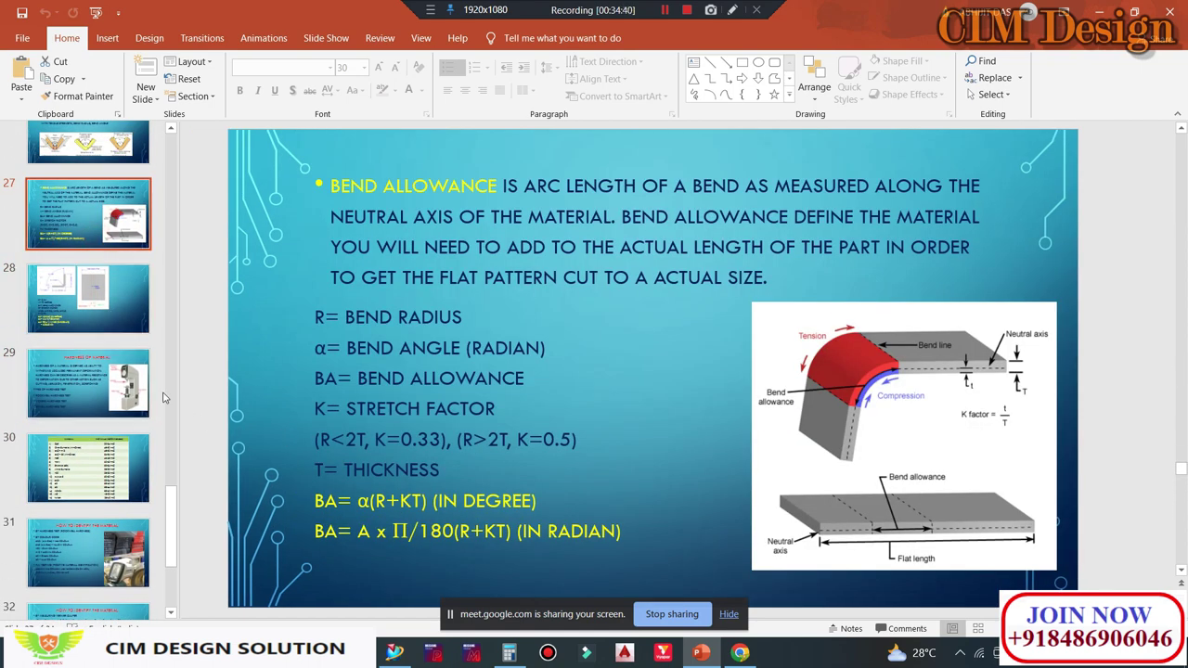
scroll(93, 278, up, 1)
click(83, 176)
scroll(79, 204, up, 1)
scroll(75, 211, up, 1)
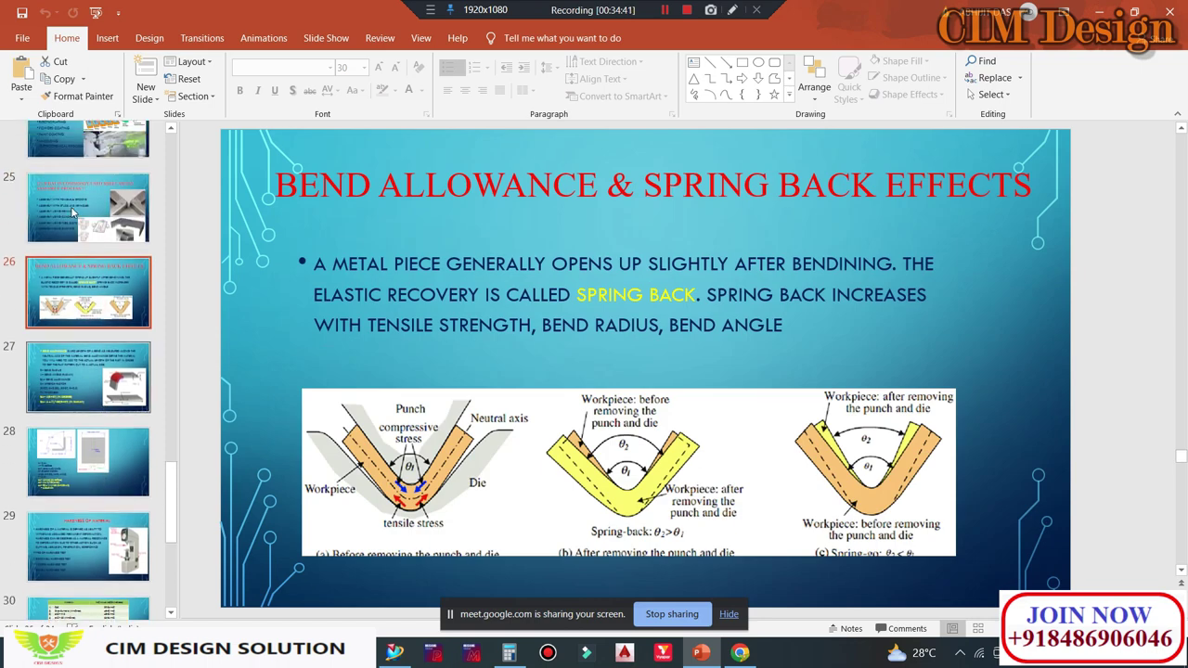
click(80, 199)
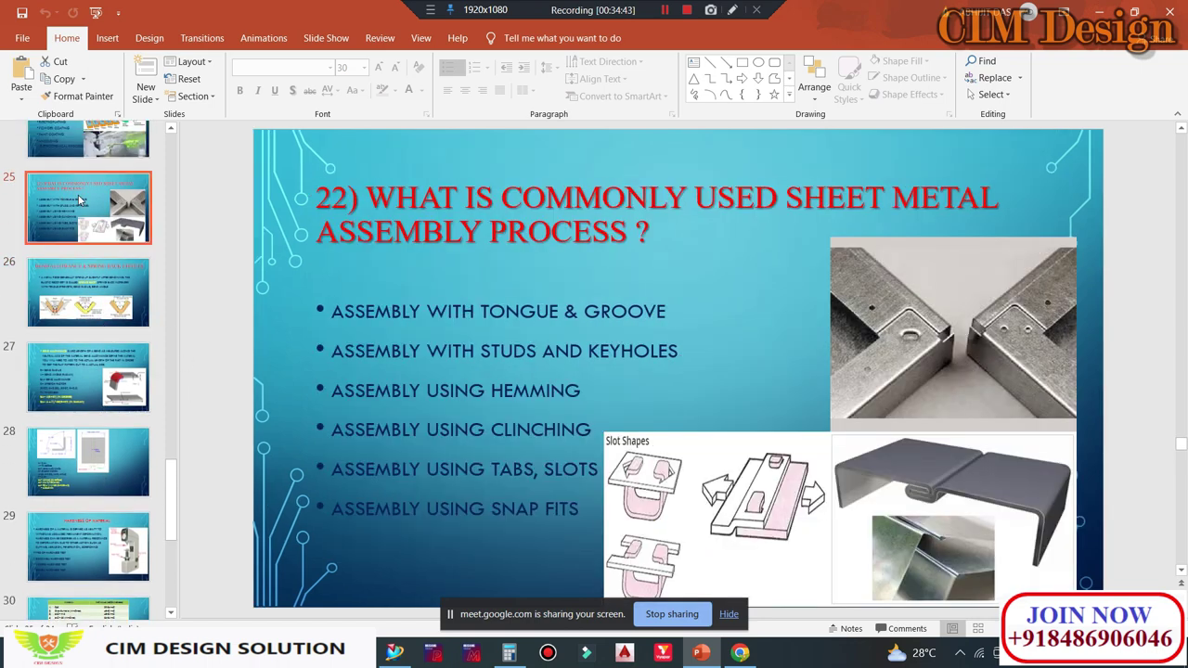
scroll(102, 334, up, 1)
key(Up)
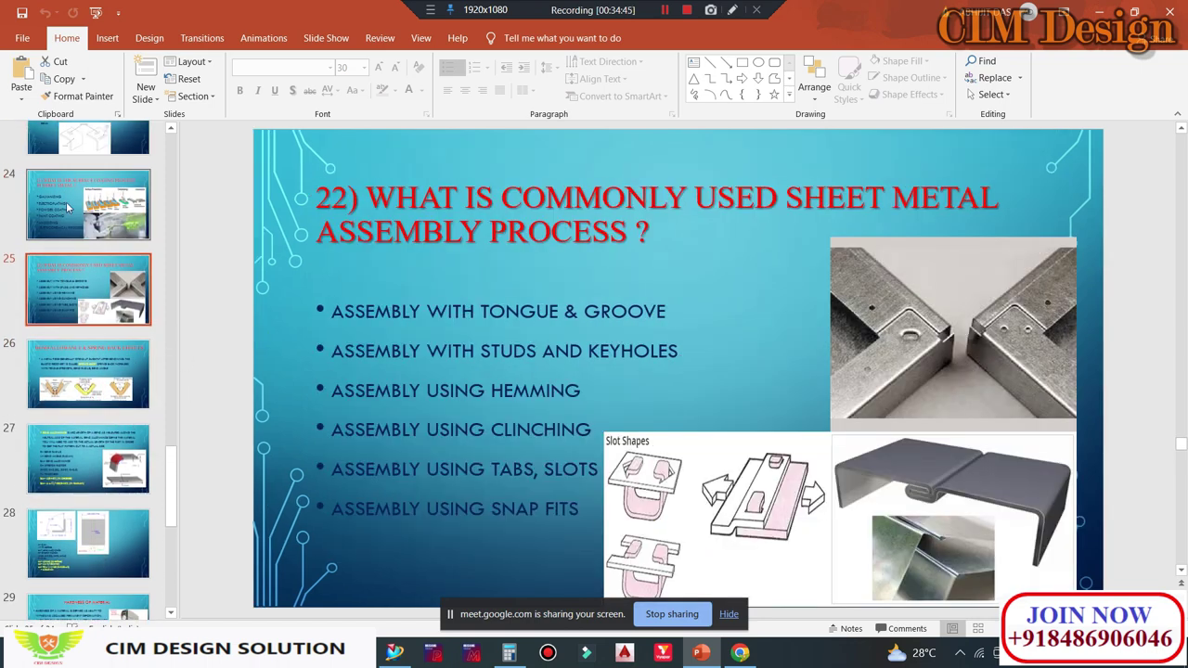
scroll(99, 322, up, 1)
key(Up)
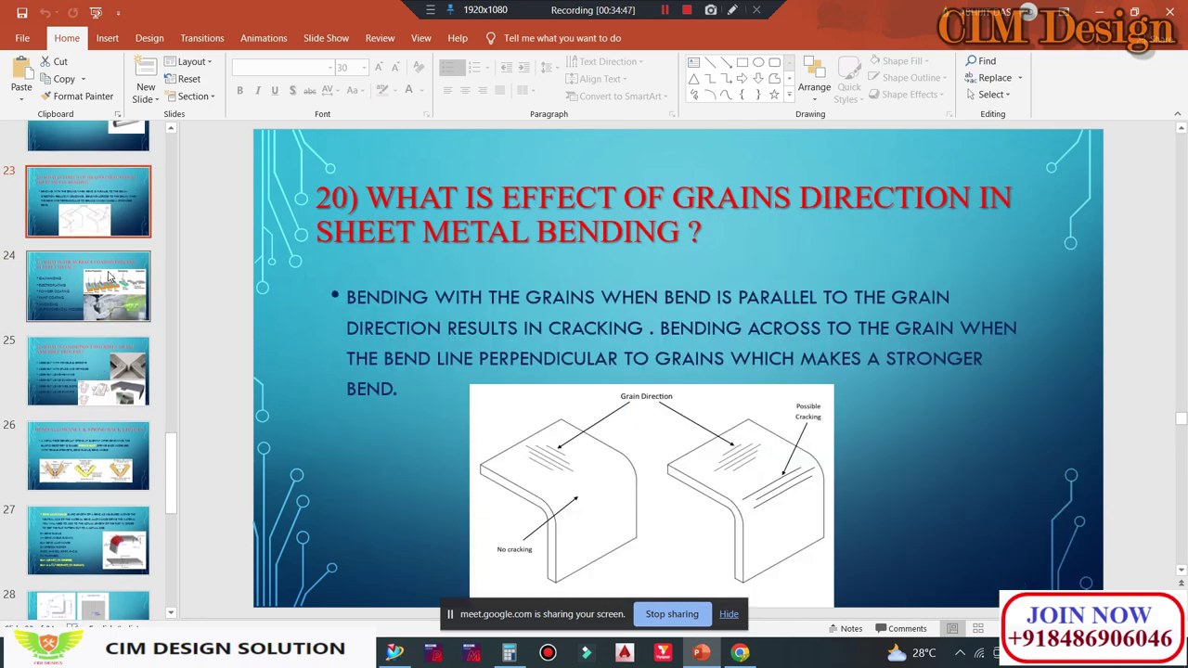
scroll(109, 256, up, 1)
scroll(79, 214, up, 2)
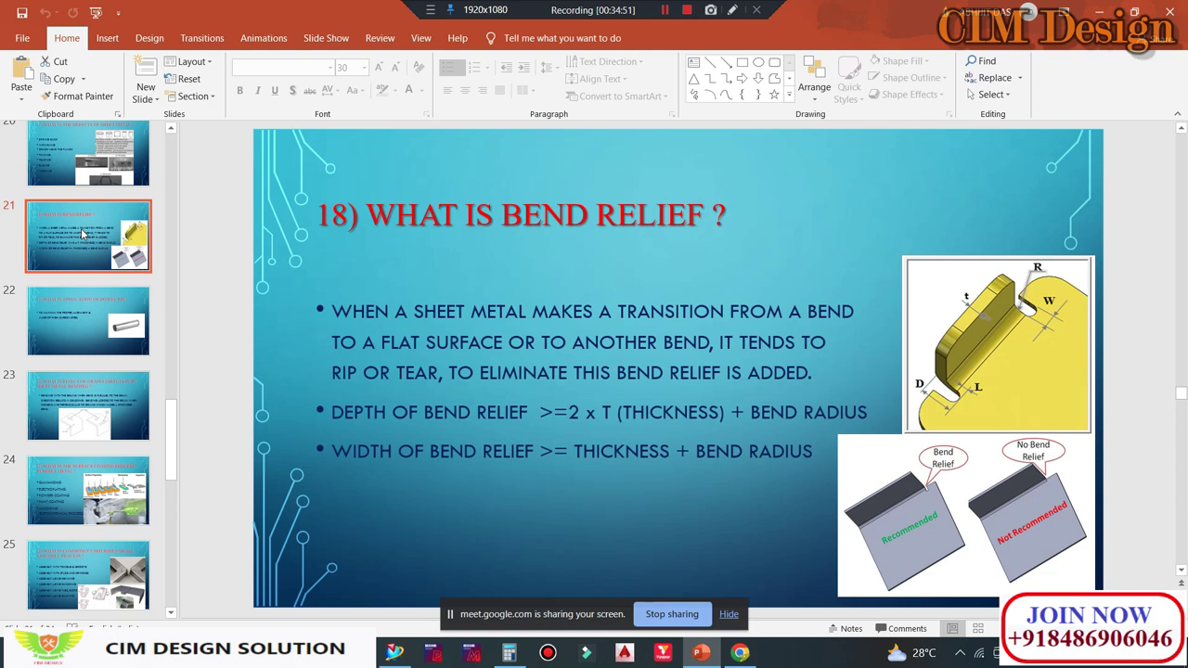
scroll(82, 233, up, 1)
click(67, 243)
scroll(88, 279, up, 2)
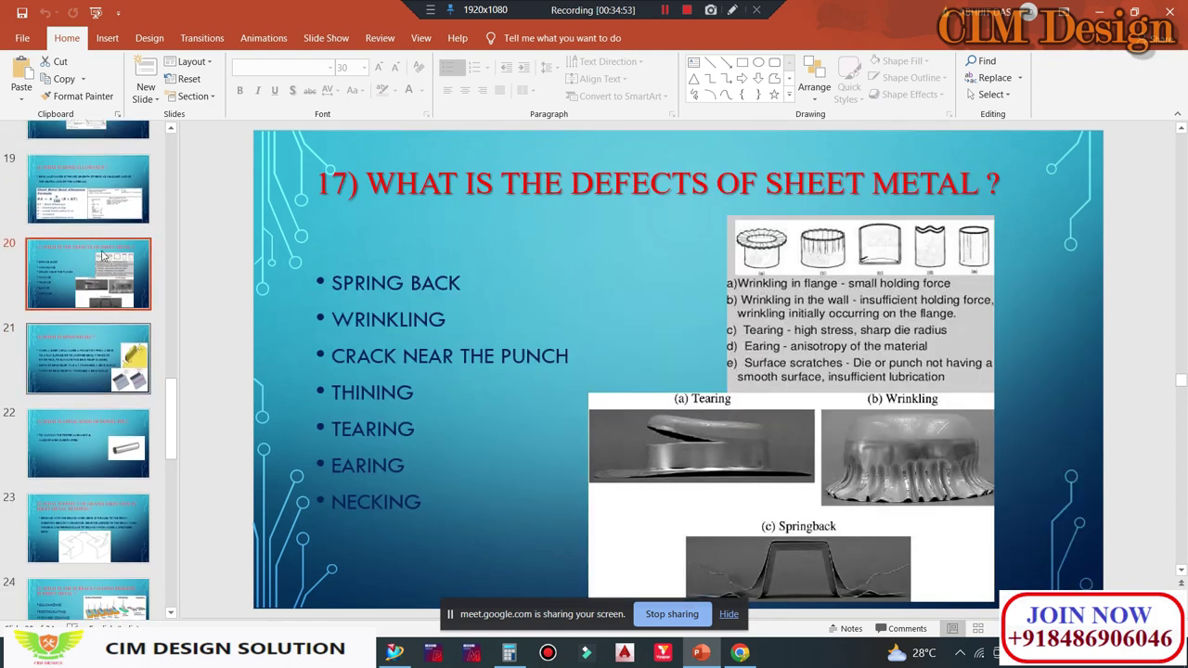
click(83, 307)
click(84, 225)
scroll(88, 242, up, 1)
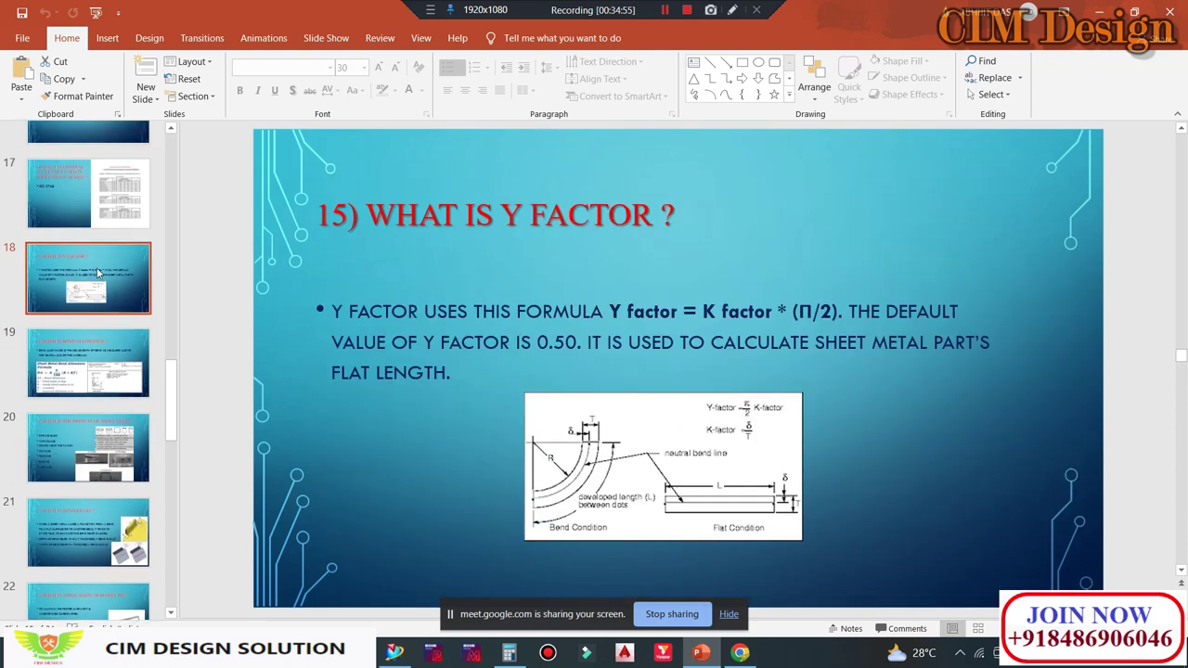
click(116, 253)
scroll(88, 278, up, 2)
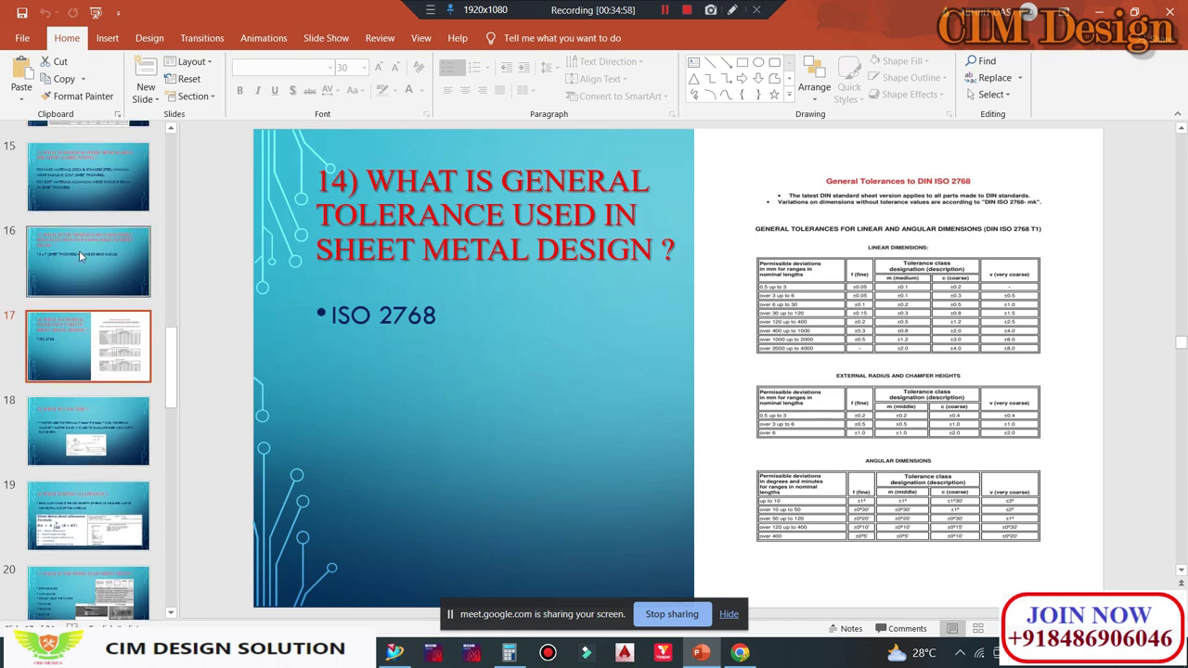
click(80, 255)
click(74, 183)
scroll(88, 283, up, 1)
scroll(93, 306, up, 1)
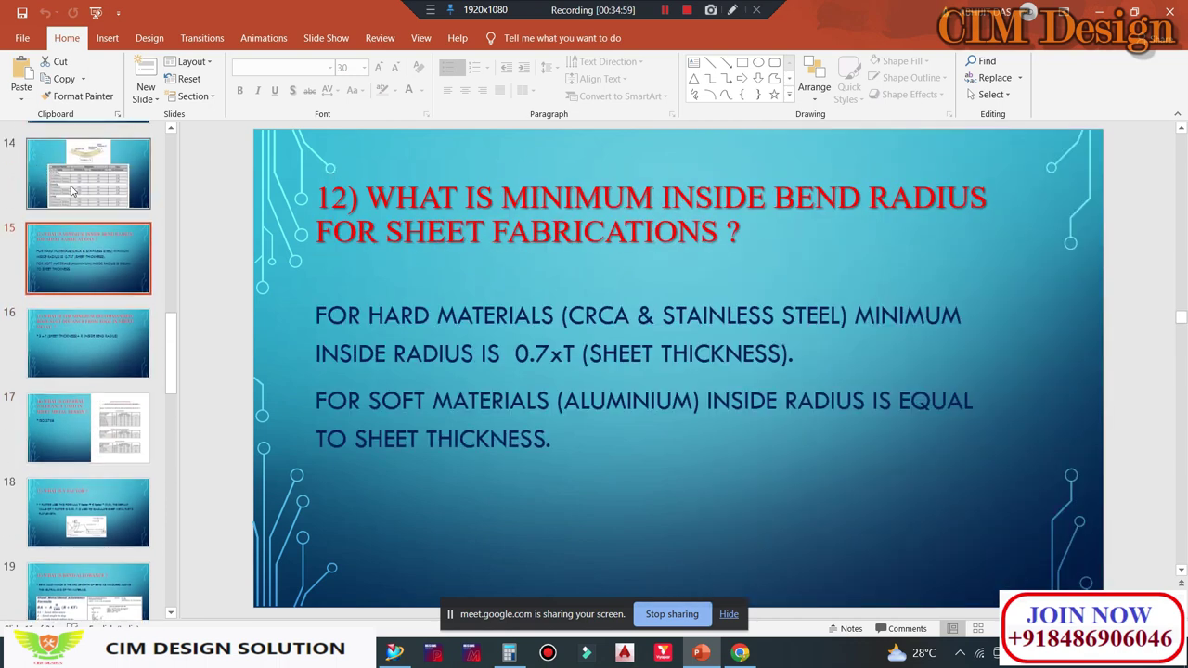
click(79, 209)
Step: Continue back past minimum flange length and angular clearance to the function-of-pilot slide
scroll(88, 278, up, 2)
scroll(79, 279, up, 1)
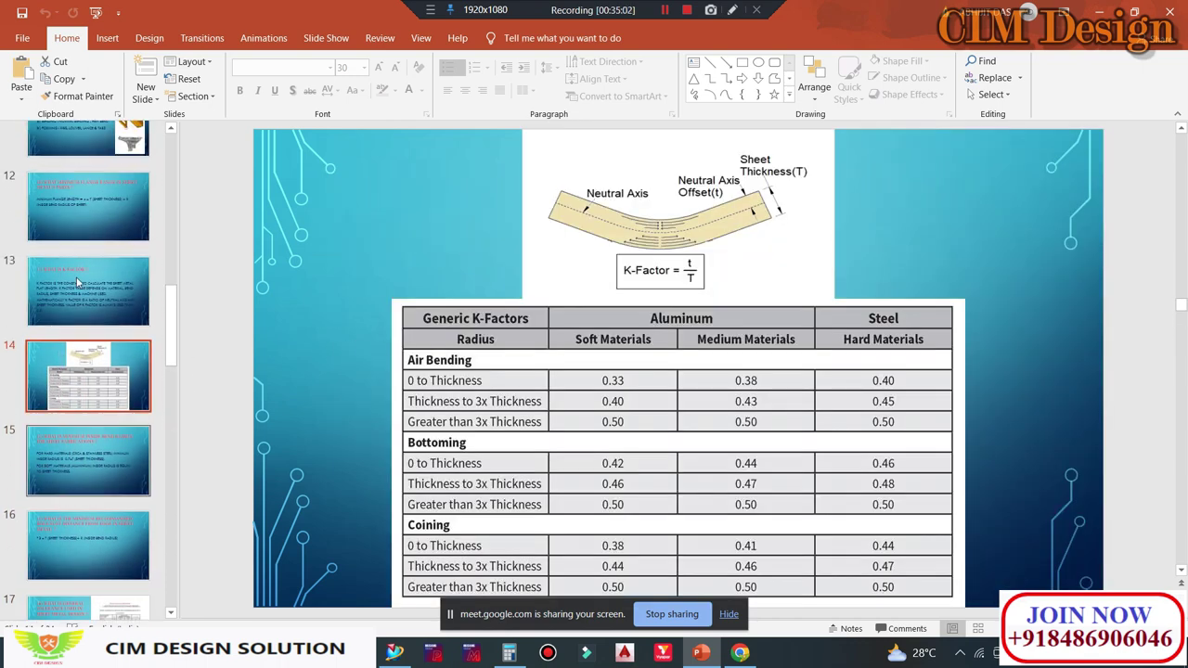
click(76, 276)
click(67, 202)
scroll(67, 202, up, 2)
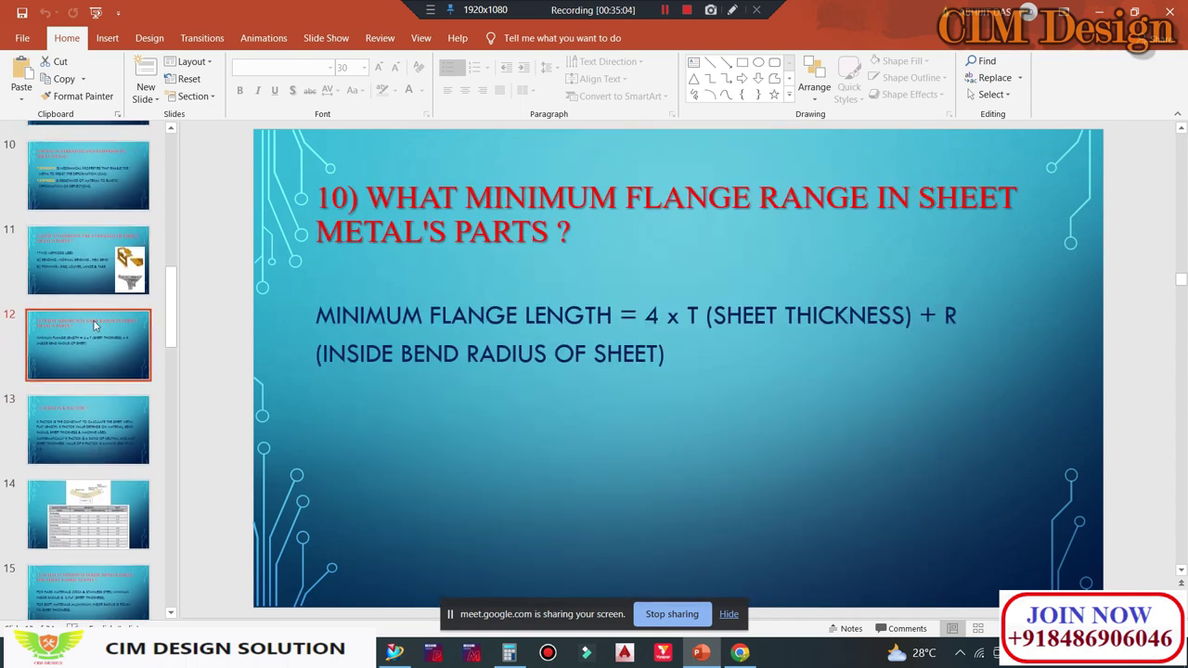
key(Up)
click(67, 200)
scroll(74, 232, up, 1)
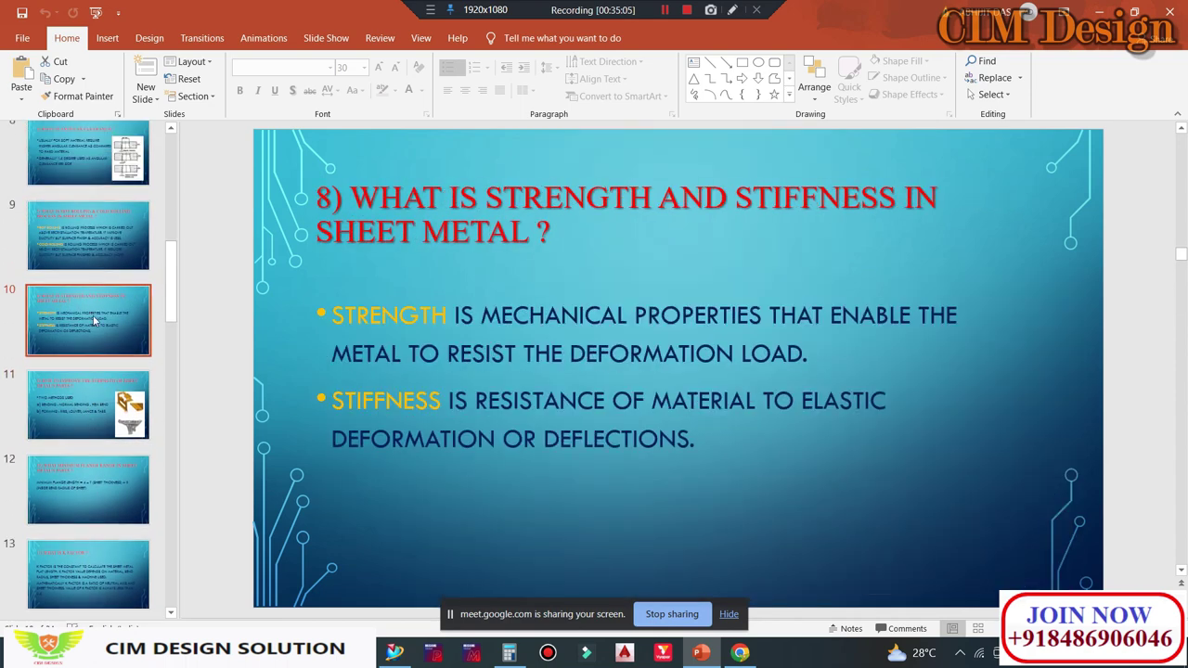
key(Up)
click(79, 168)
scroll(74, 195, up, 1)
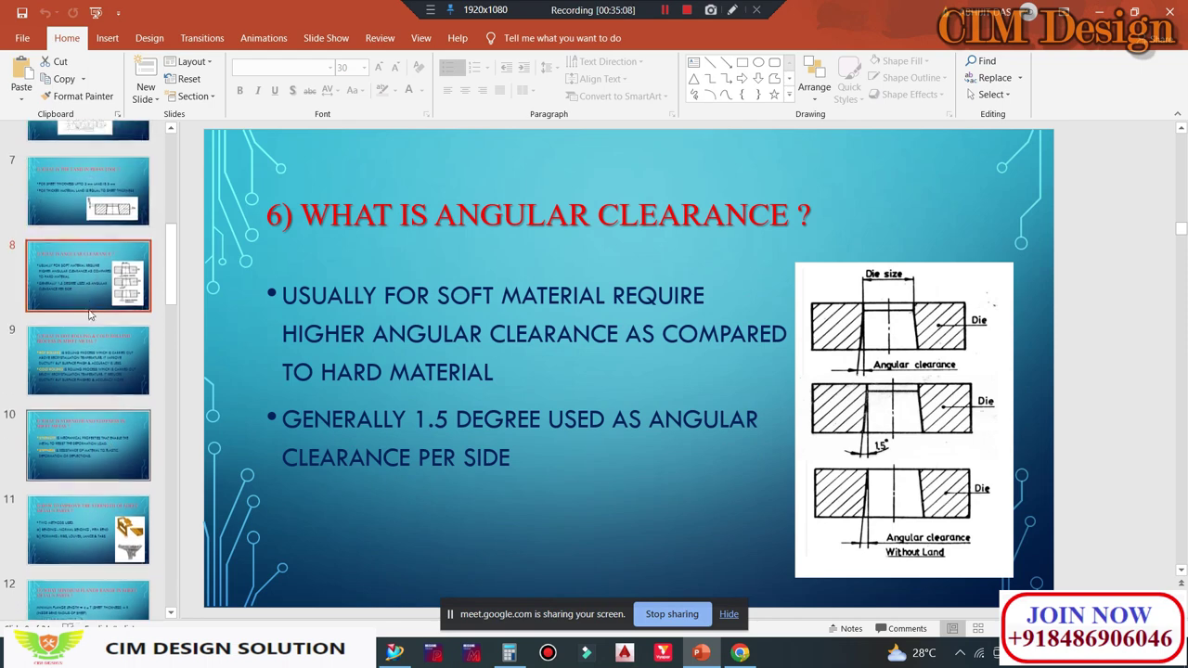
click(66, 216)
scroll(66, 216, up, 1)
key(Up)
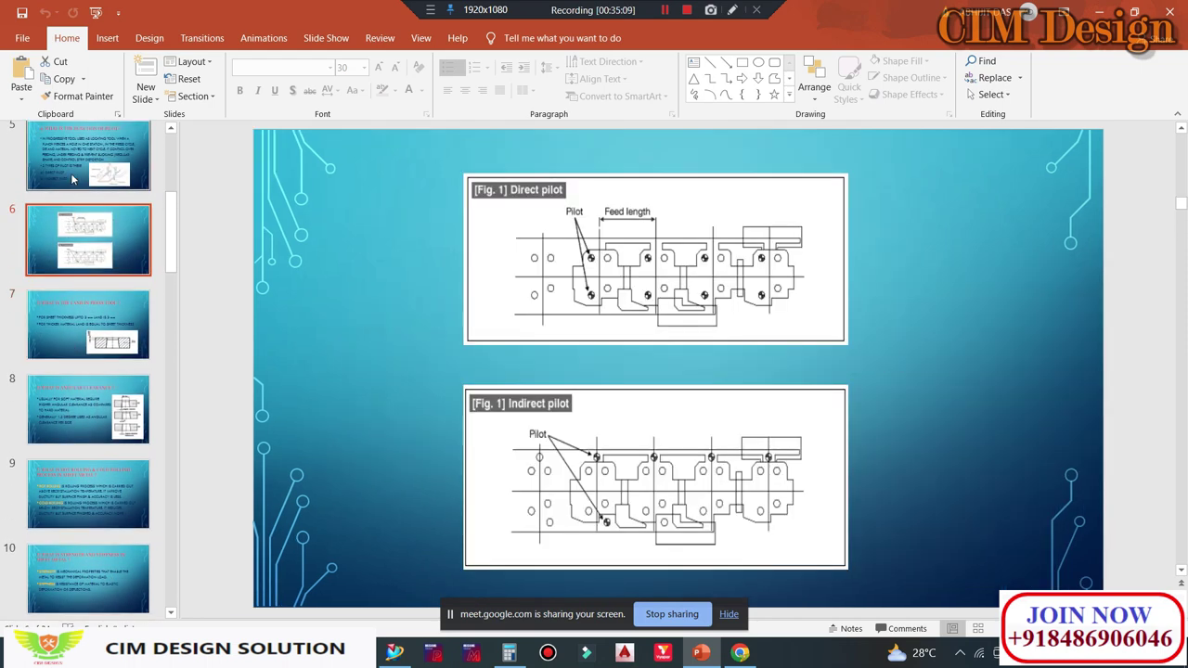
key(Up)
scroll(92, 310, up, 1)
scroll(92, 309, up, 1)
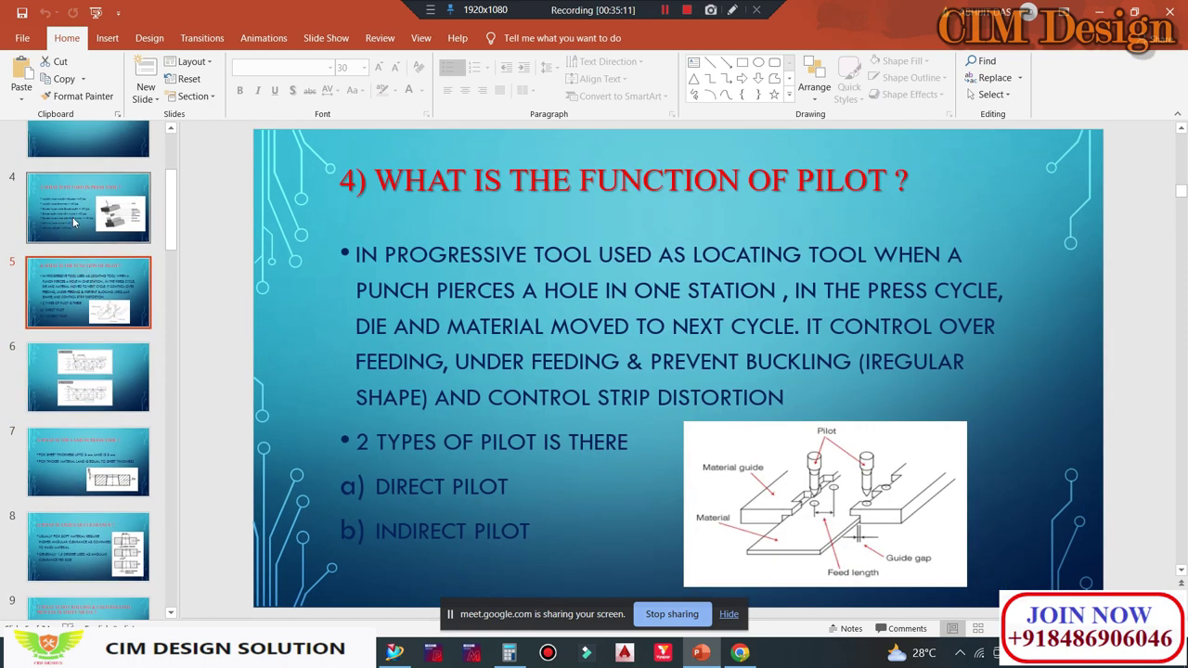
Step: Show slide 4 on fits in press tools, check the Google Meet call, then return to Siemens NX
click(75, 223)
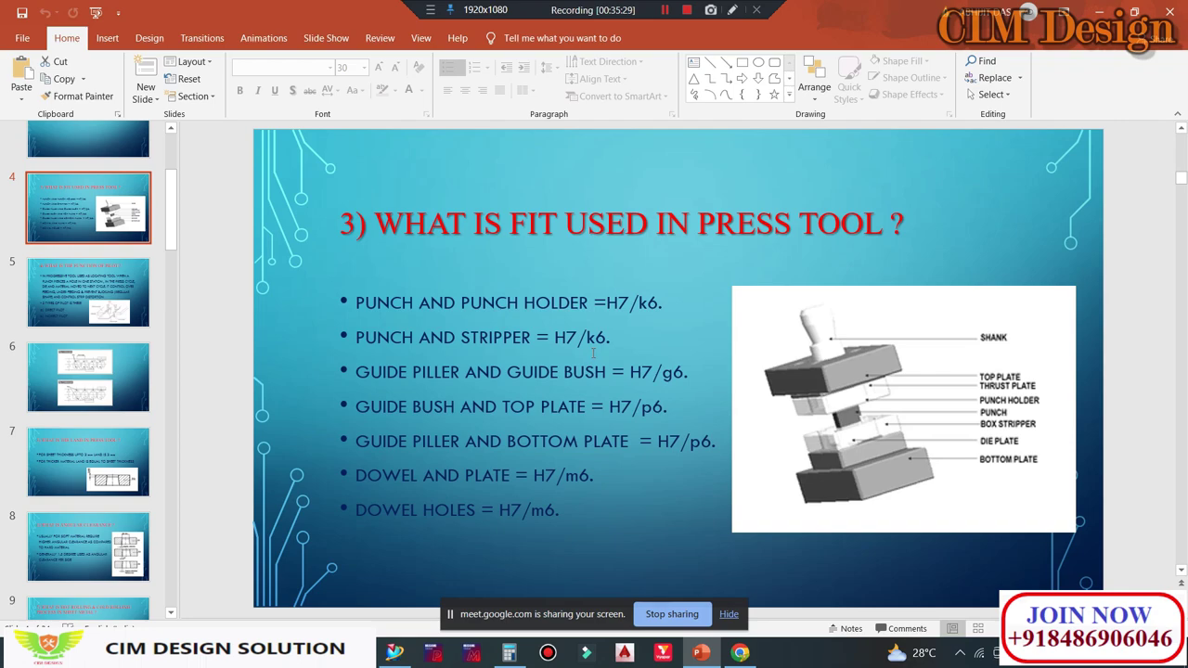
click(740, 653)
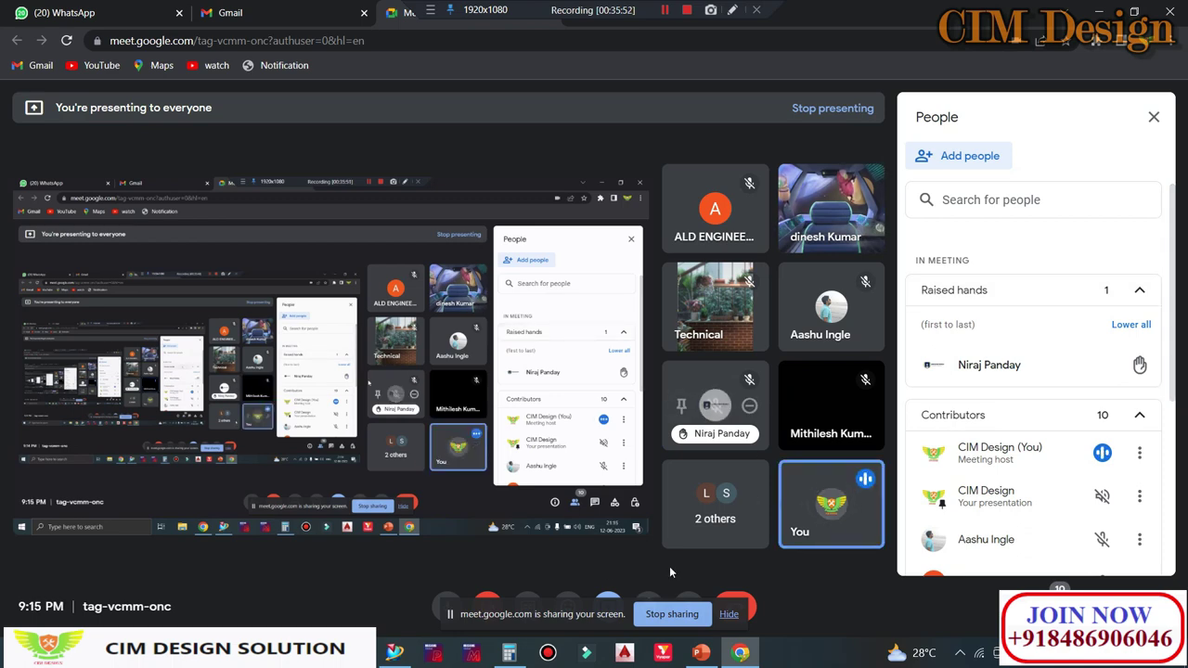
click(395, 652)
Step: Select STAMPING TOOL and unhide all its components with Ctrl+Shift+U, orbiting to a side view
click(475, 241)
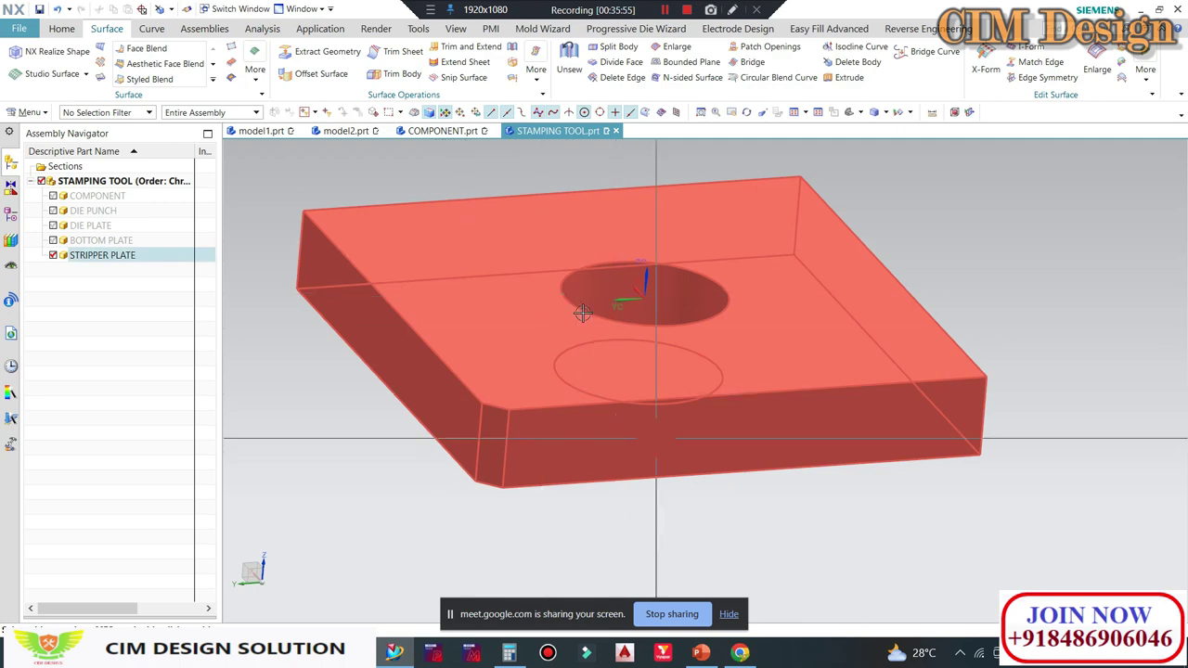
mouse_move(582, 314)
middle_down()
mouse_move(648, 303)
mouse_move(609, 270)
mouse_move(519, 260)
middle_up()
key(Escape)
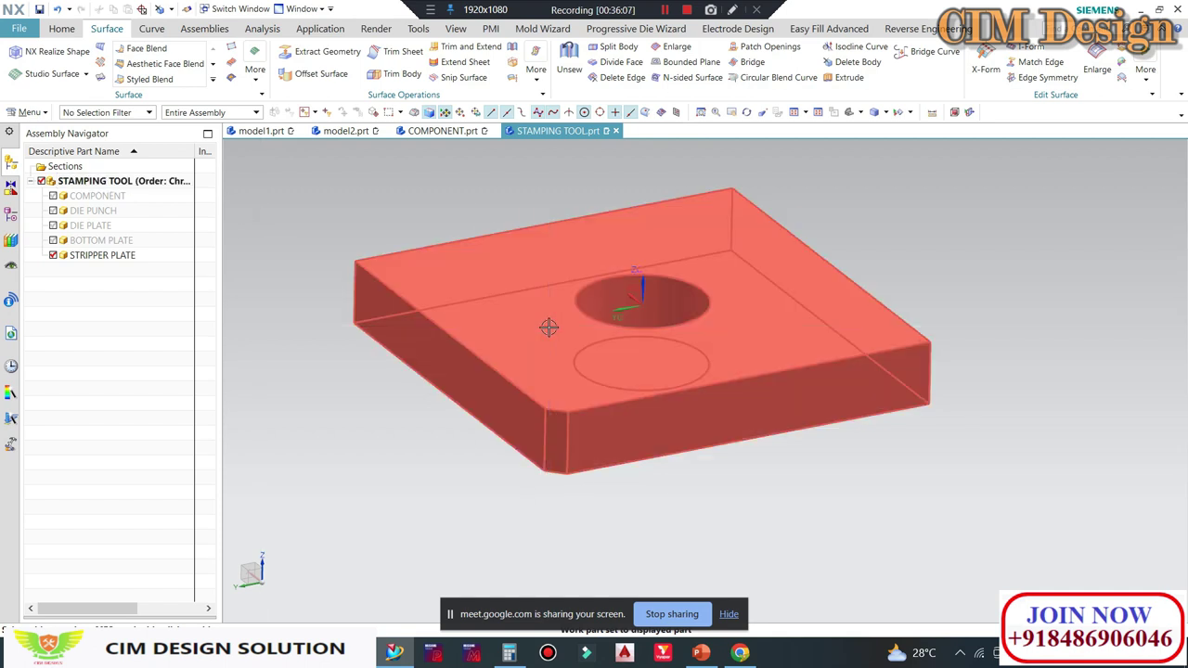
middle_drag(548, 326, 551, 310)
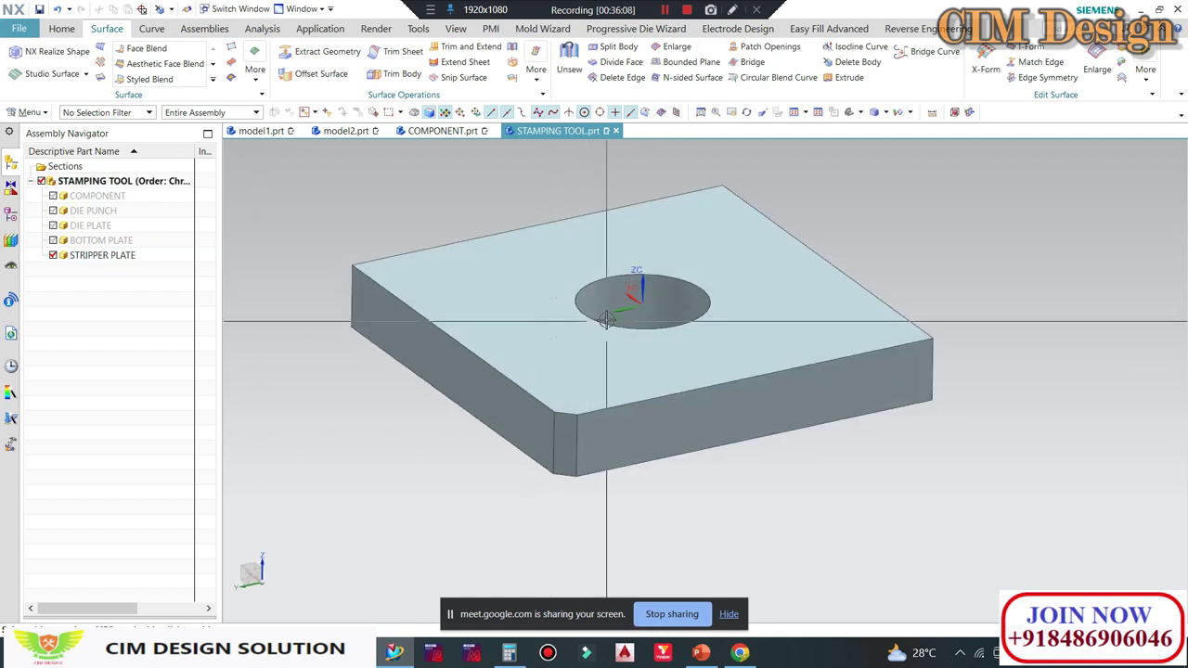
click(110, 182)
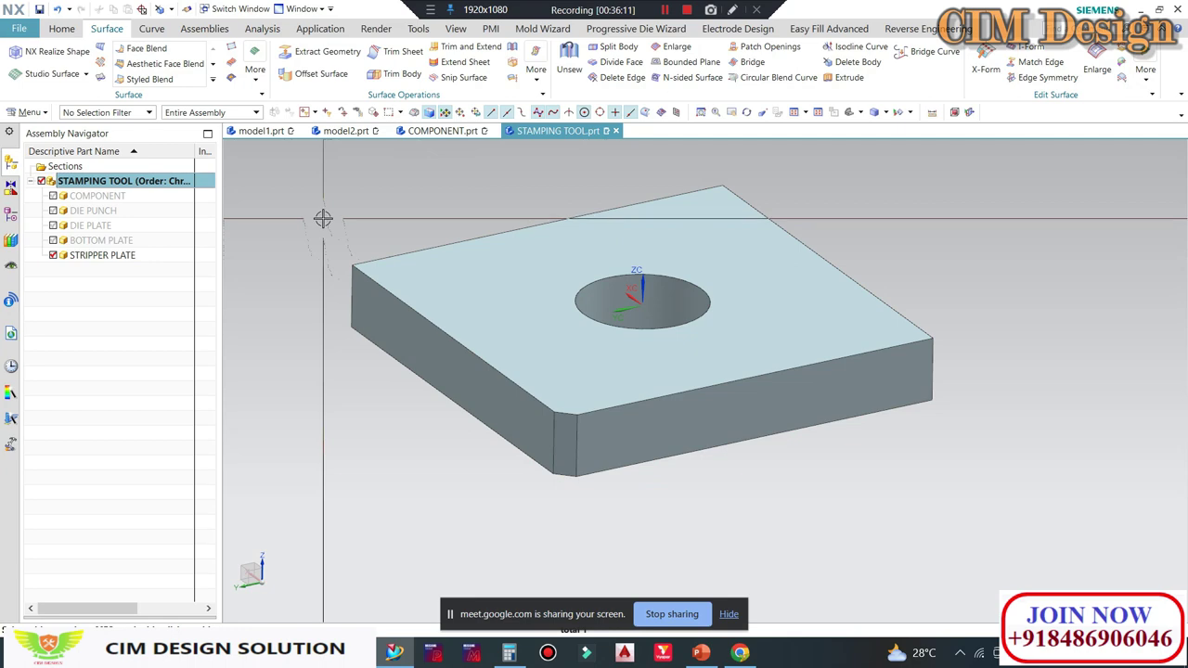
key(ctrl+shift+u)
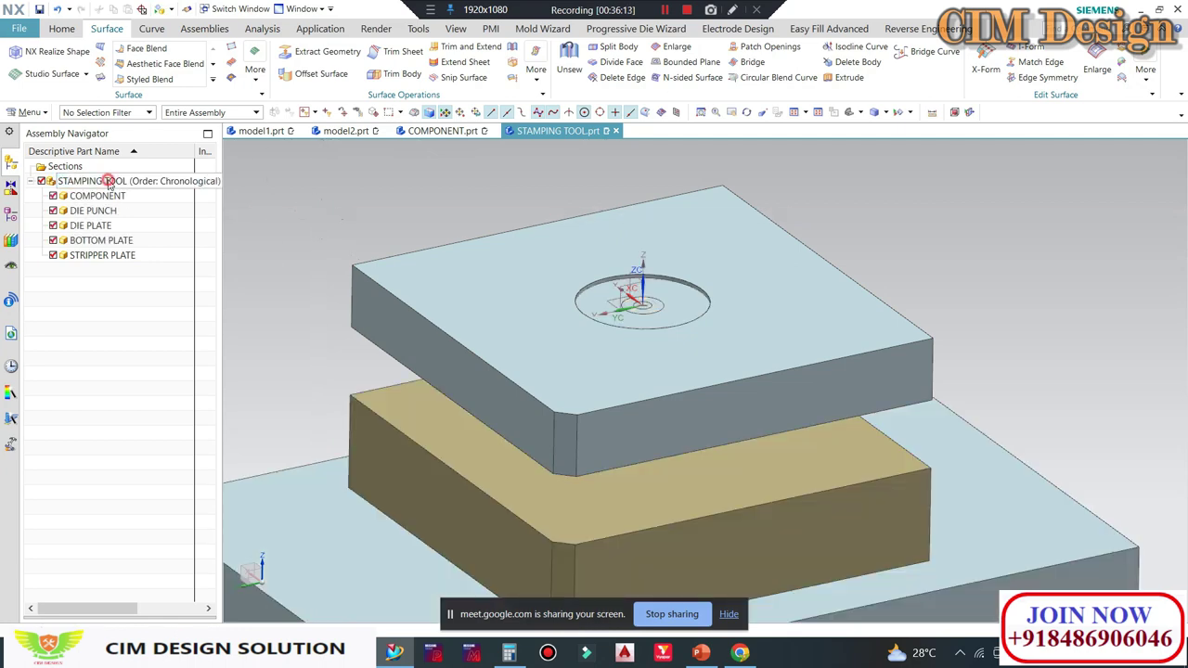
click(109, 182)
middle_drag(628, 300, 601, 259)
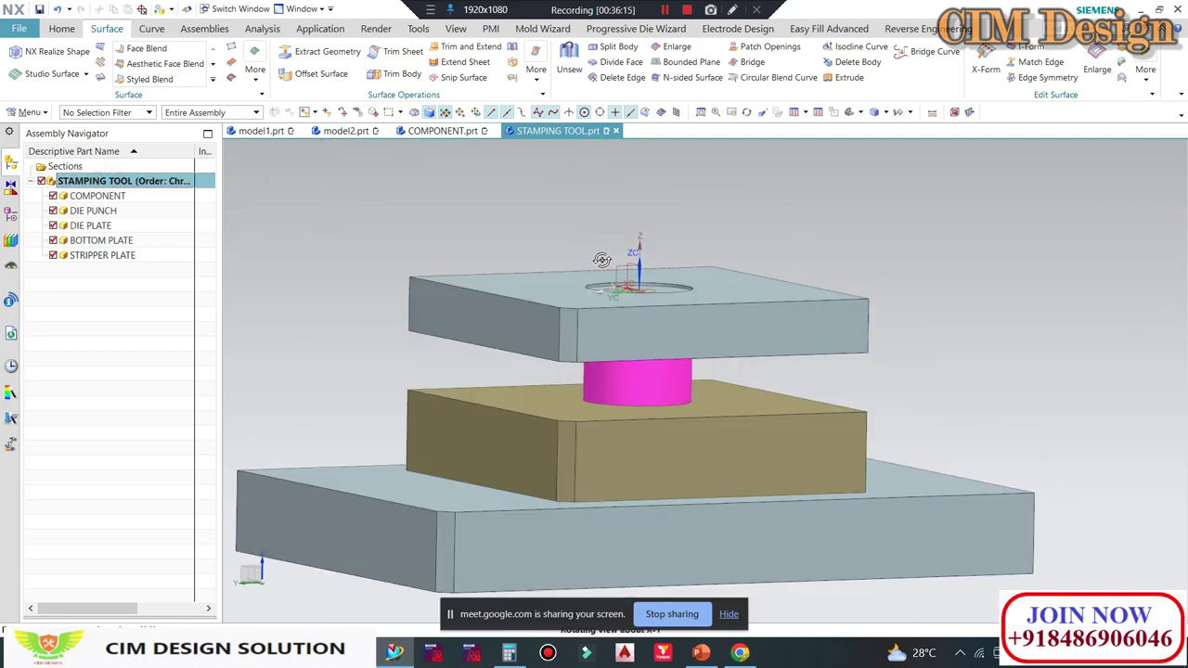
key(ctrl+h)
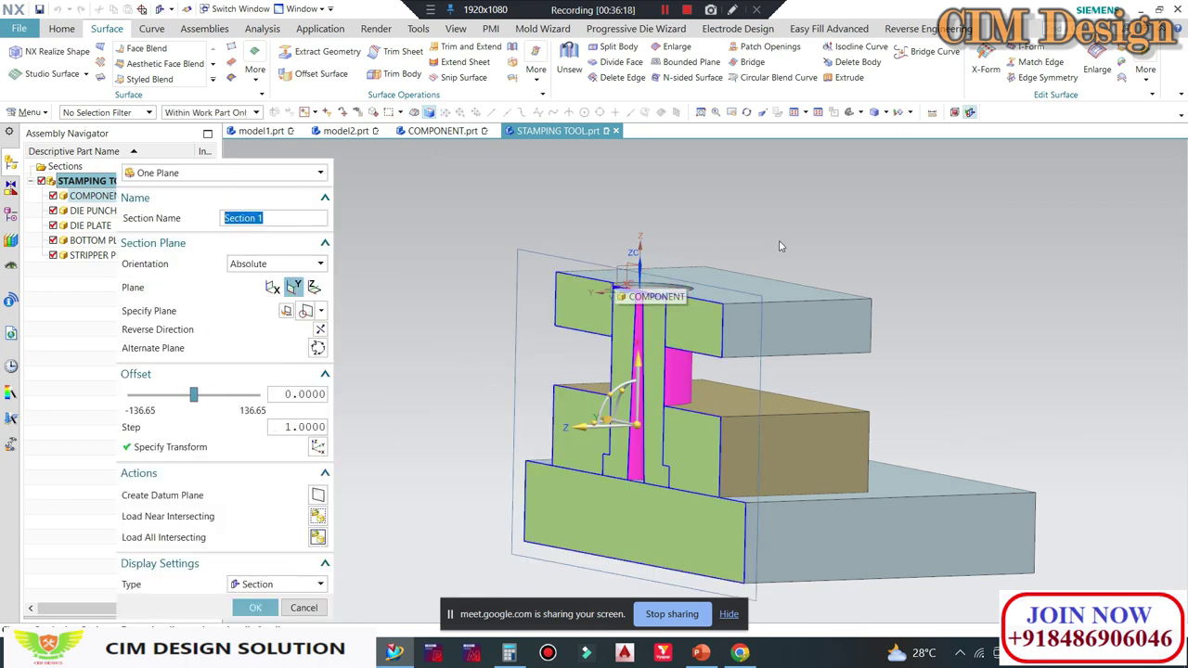
key(F8)
scroll(604, 308, up, 3)
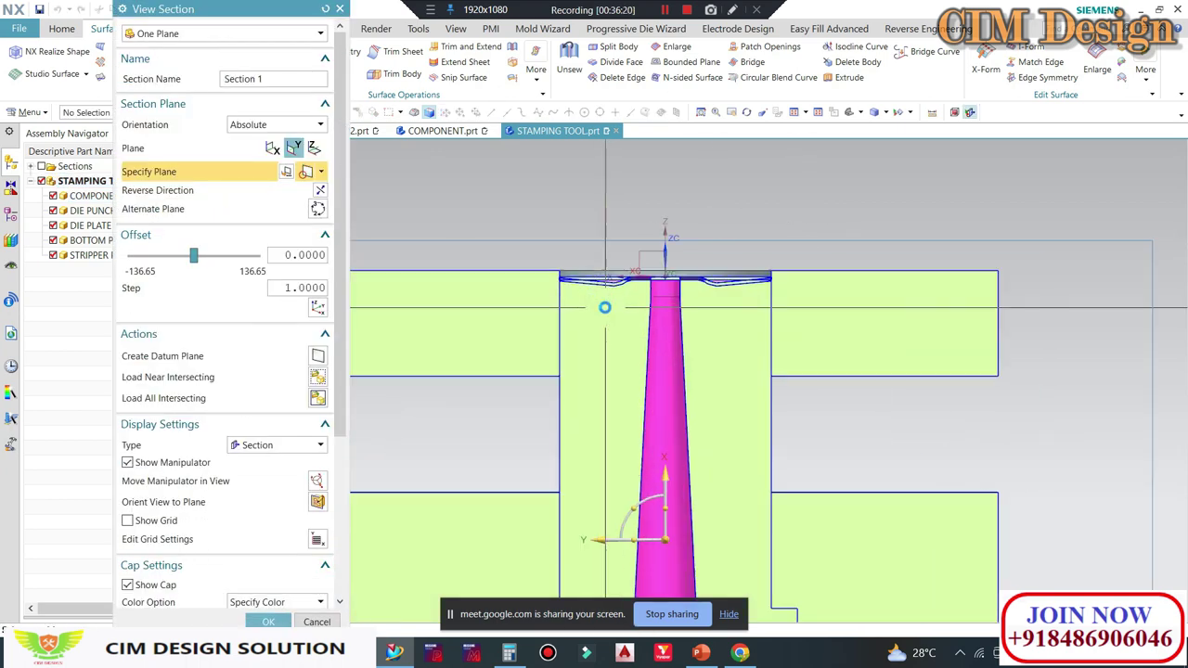
scroll(594, 297, up, 2)
scroll(572, 275, up, 2)
scroll(557, 250, up, 2)
scroll(560, 222, up, 1)
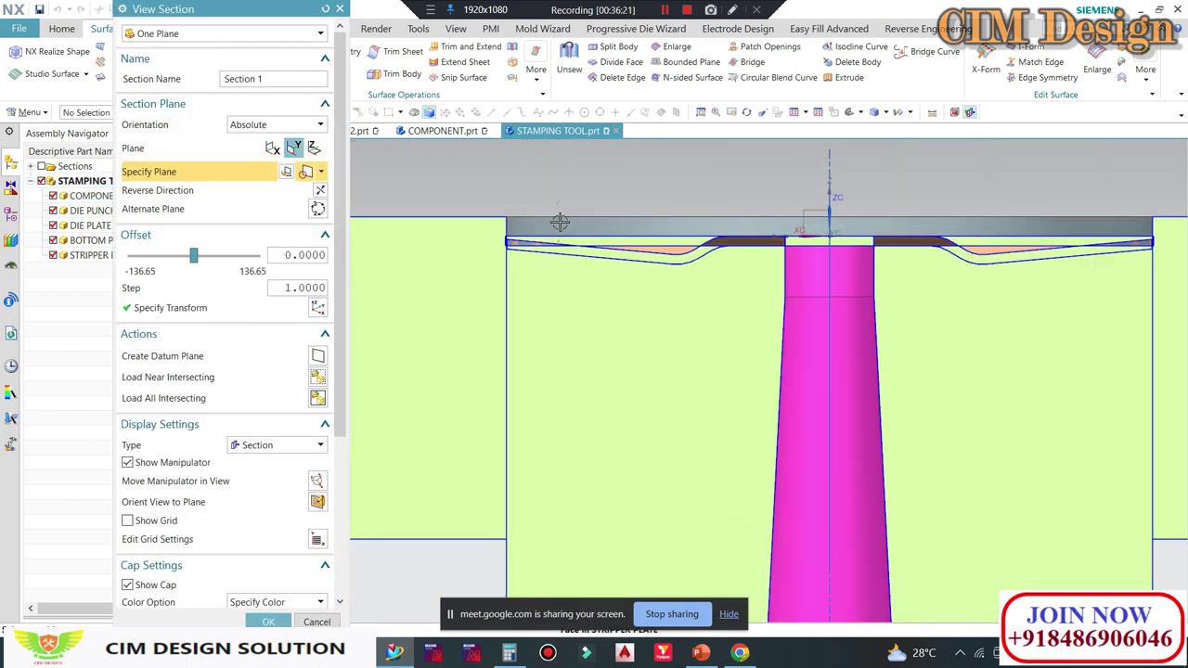
scroll(559, 222, down, 3)
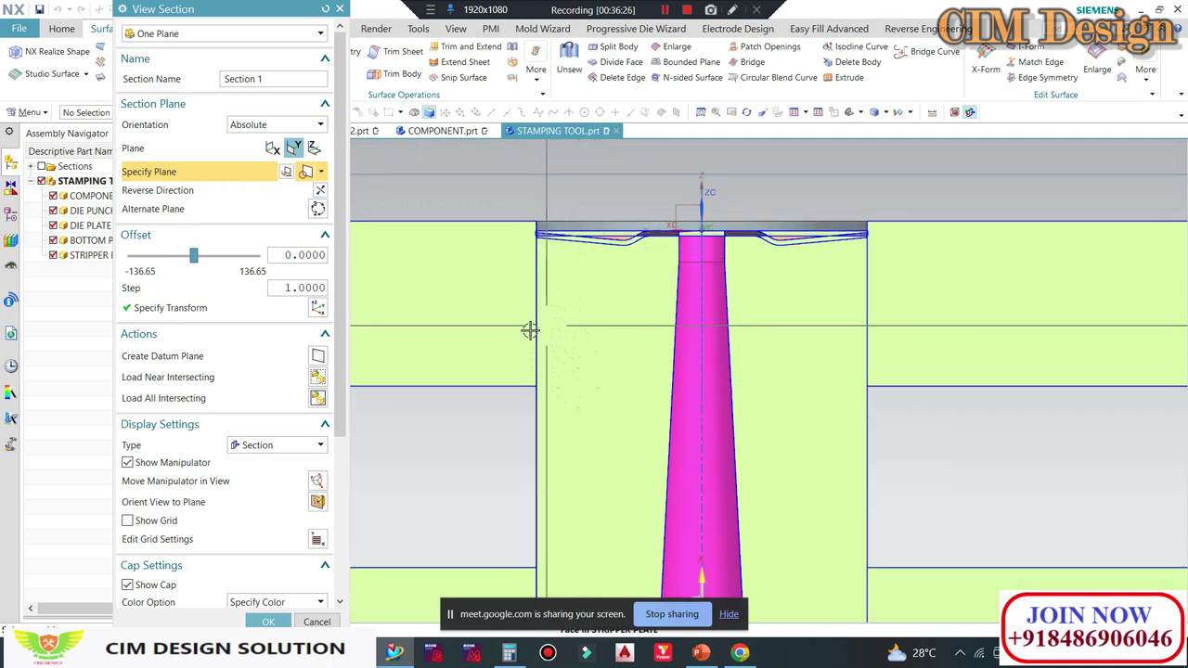
scroll(538, 325, down, 2)
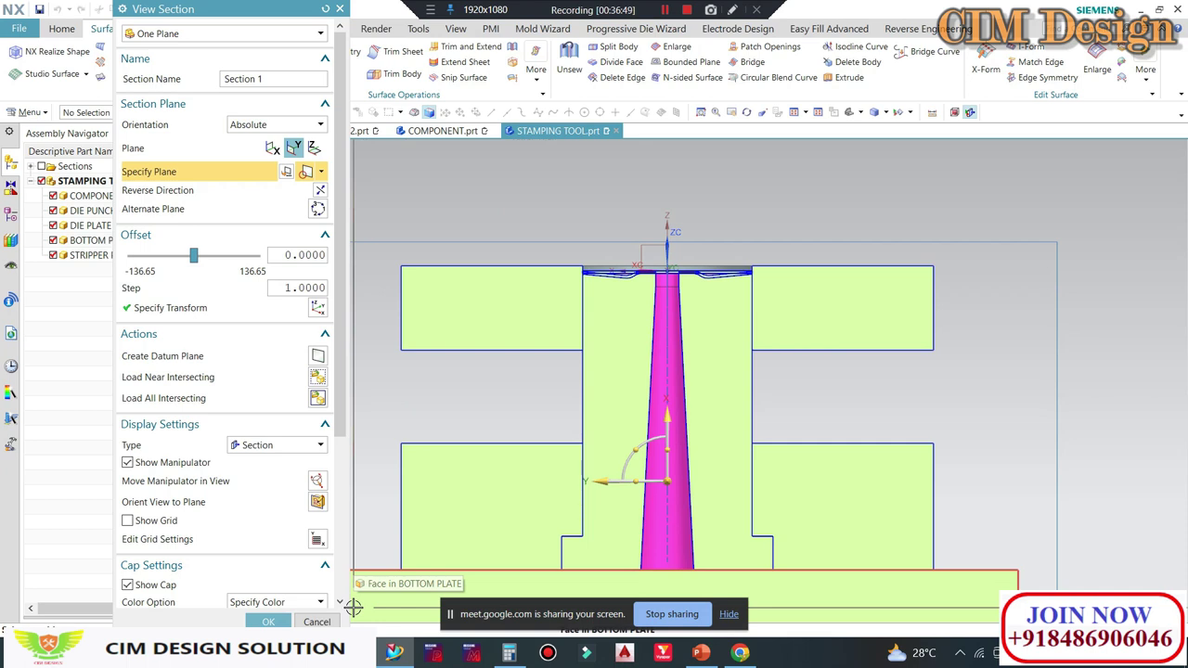
scroll(612, 393, down, 3)
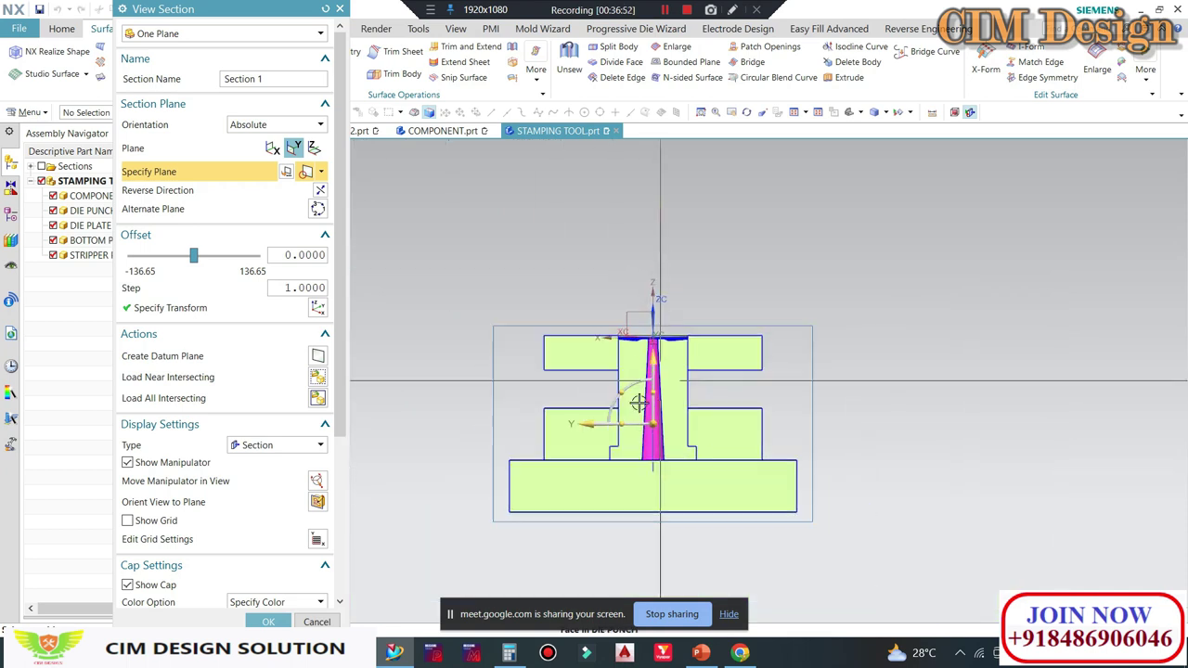
middle_drag(601, 537, 603, 399)
scroll(604, 392, up, 3)
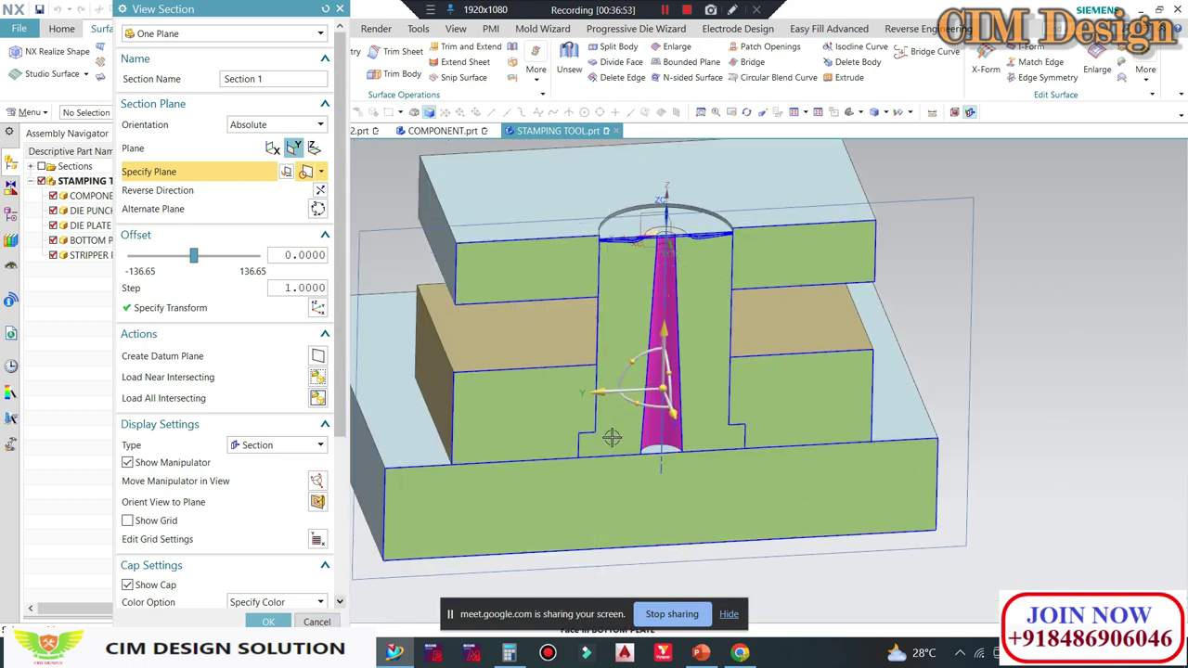
scroll(722, 403, down, 1)
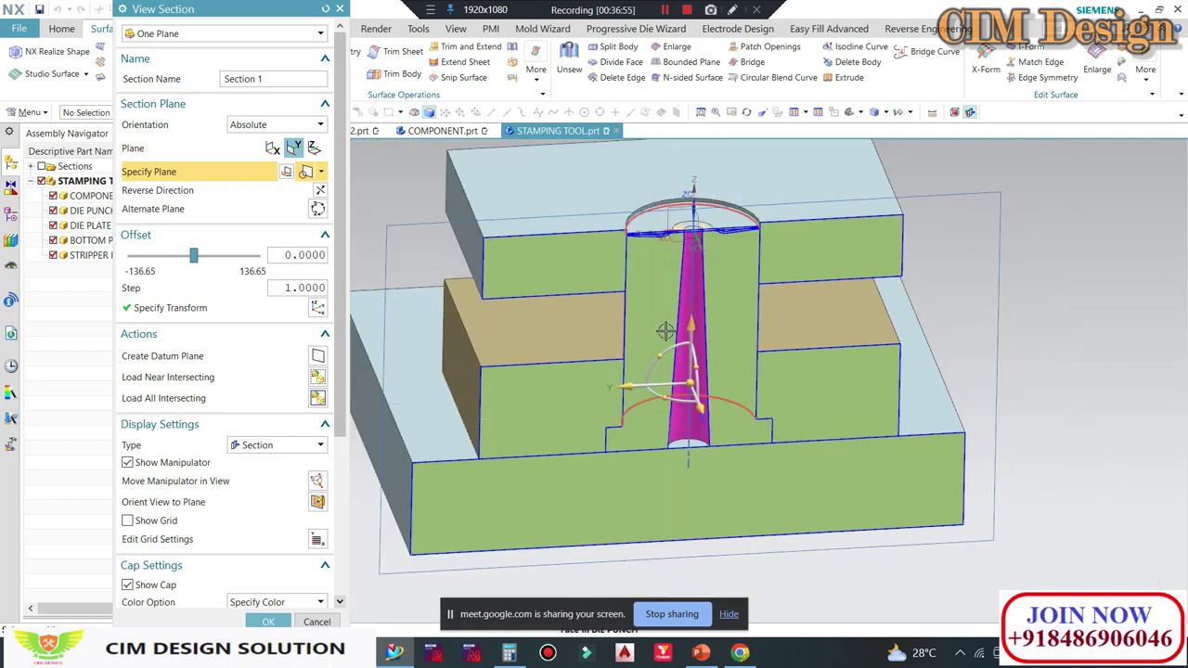
click(316, 621)
Step: Hide the COMPONENT sheet with Ctrl+B so only the punch and plates remain
scroll(594, 372, down, 2)
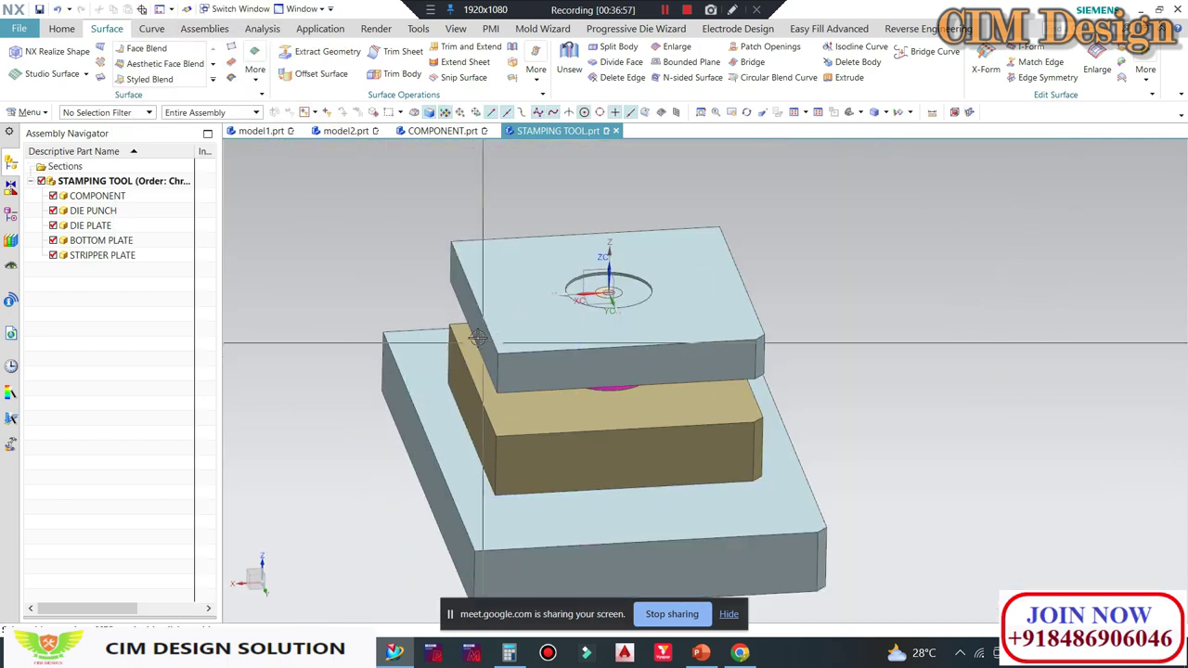
middle_drag(594, 371, 575, 306)
scroll(563, 295, up, 2)
click(563, 295)
key(ctrl+b)
Step: Orbit to a near-front view, check the Google Meet call, and return to NX
scroll(563, 295, up, 2)
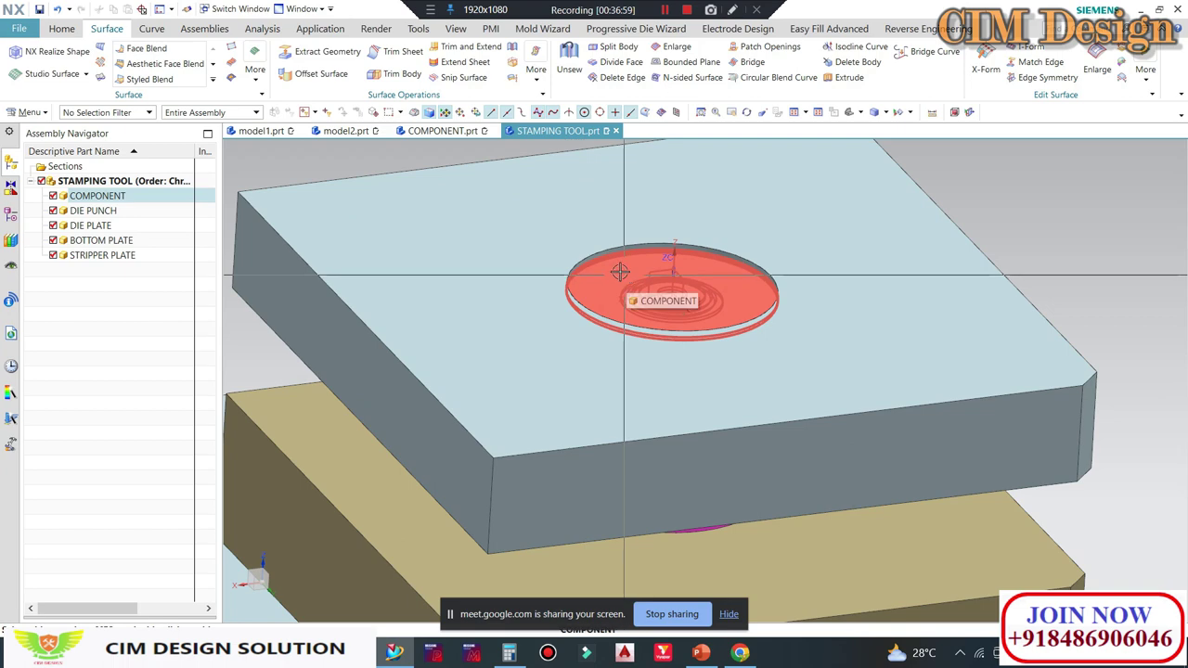
scroll(618, 335, down, 2)
middle_drag(618, 335, 618, 278)
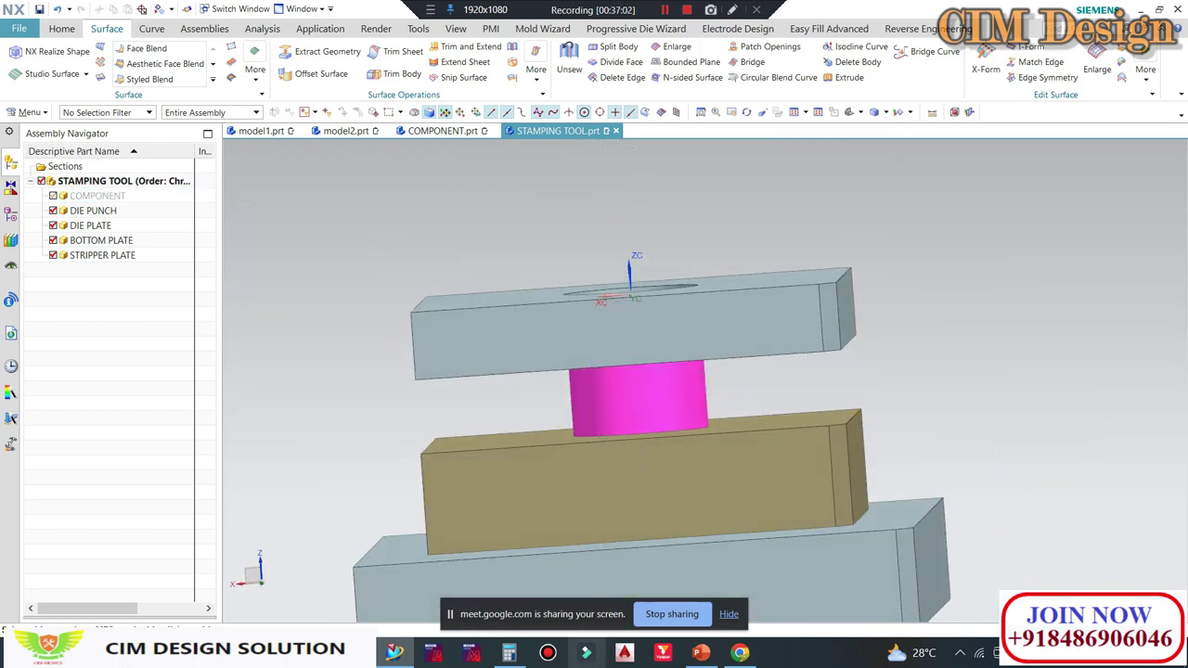
click(740, 653)
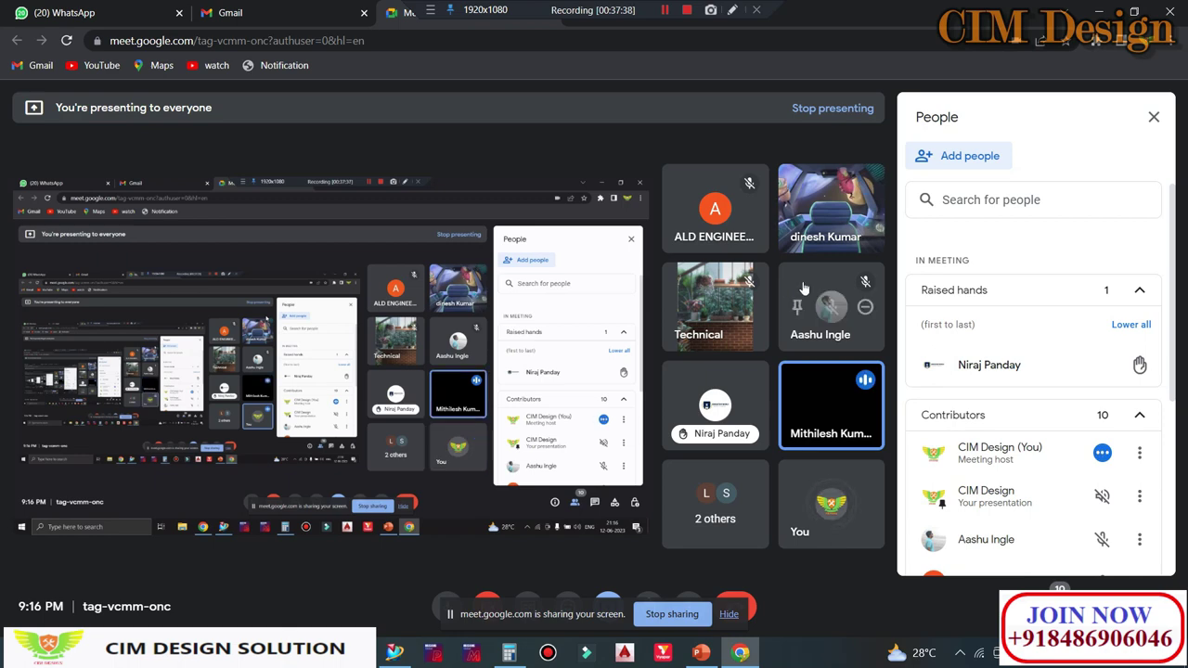
click(1103, 11)
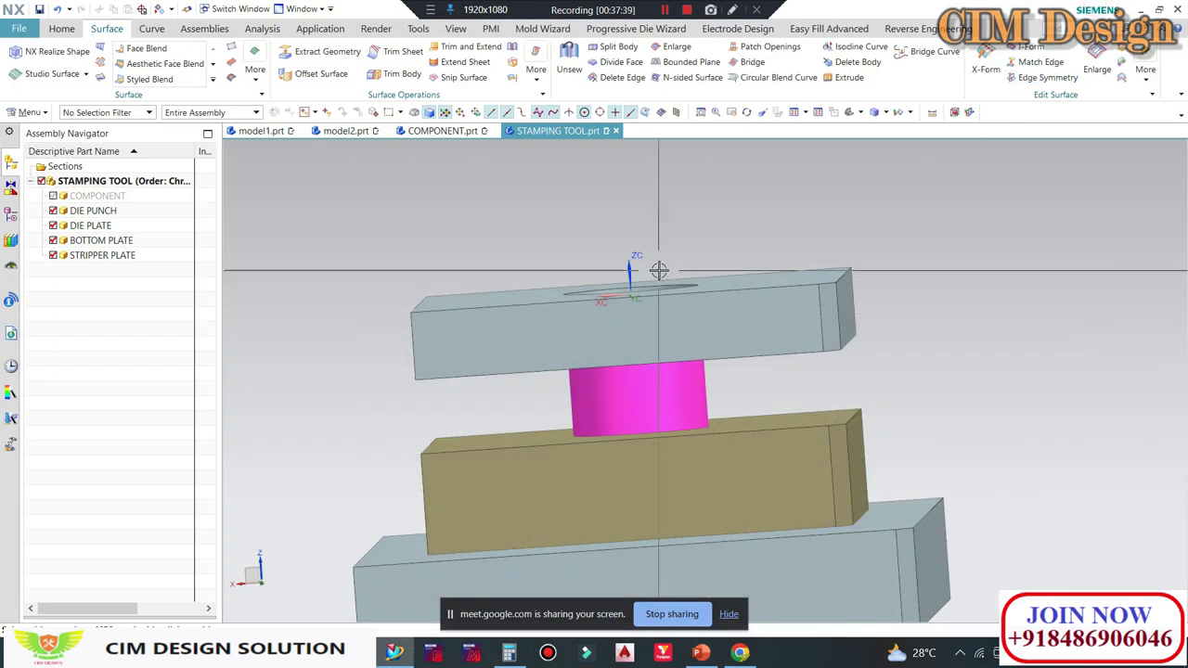
middle_drag(658, 268, 682, 269)
key(ctrl+alt+f)
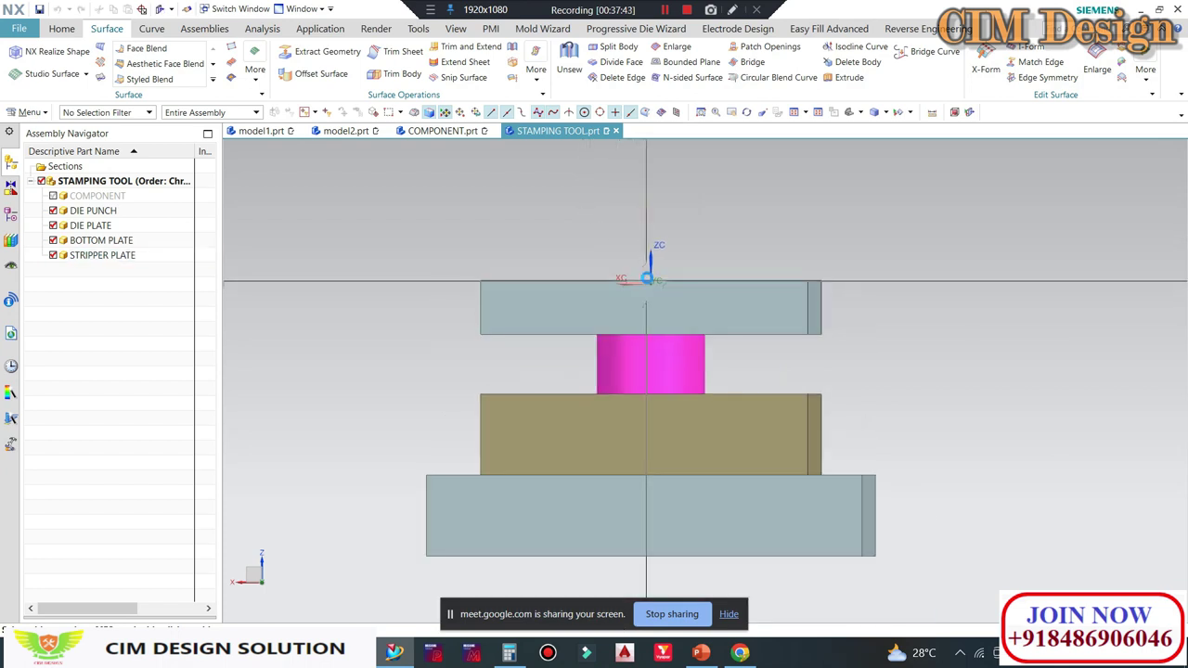
key(ctrl+h)
scroll(619, 286, up, 1)
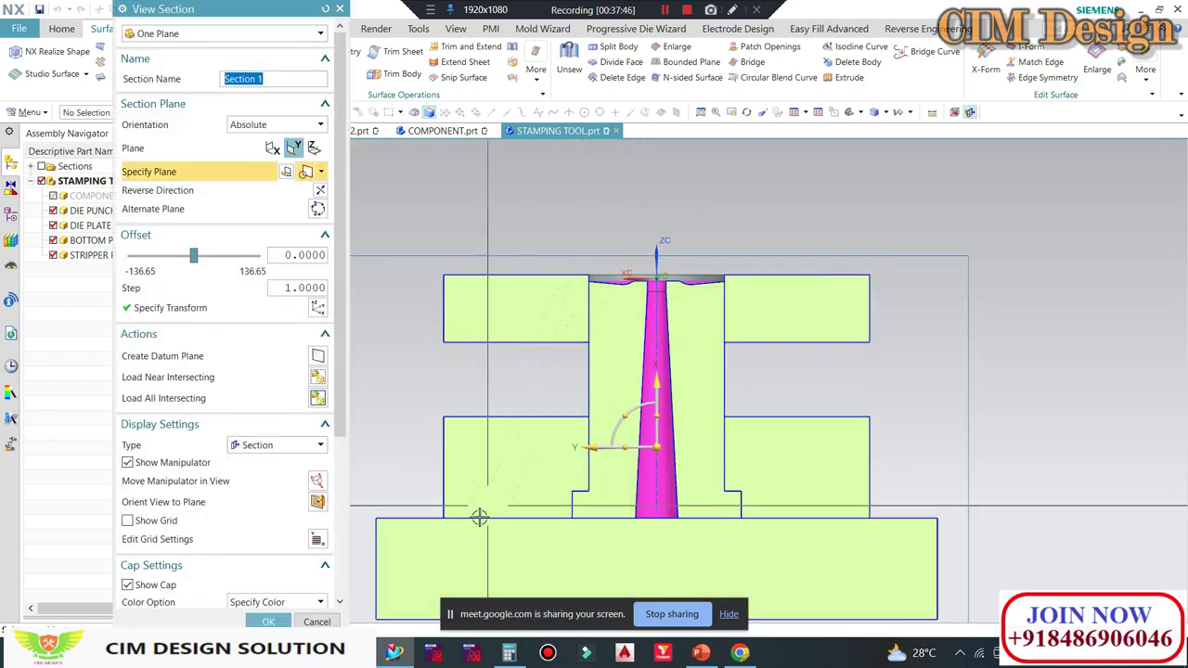
key(Escape)
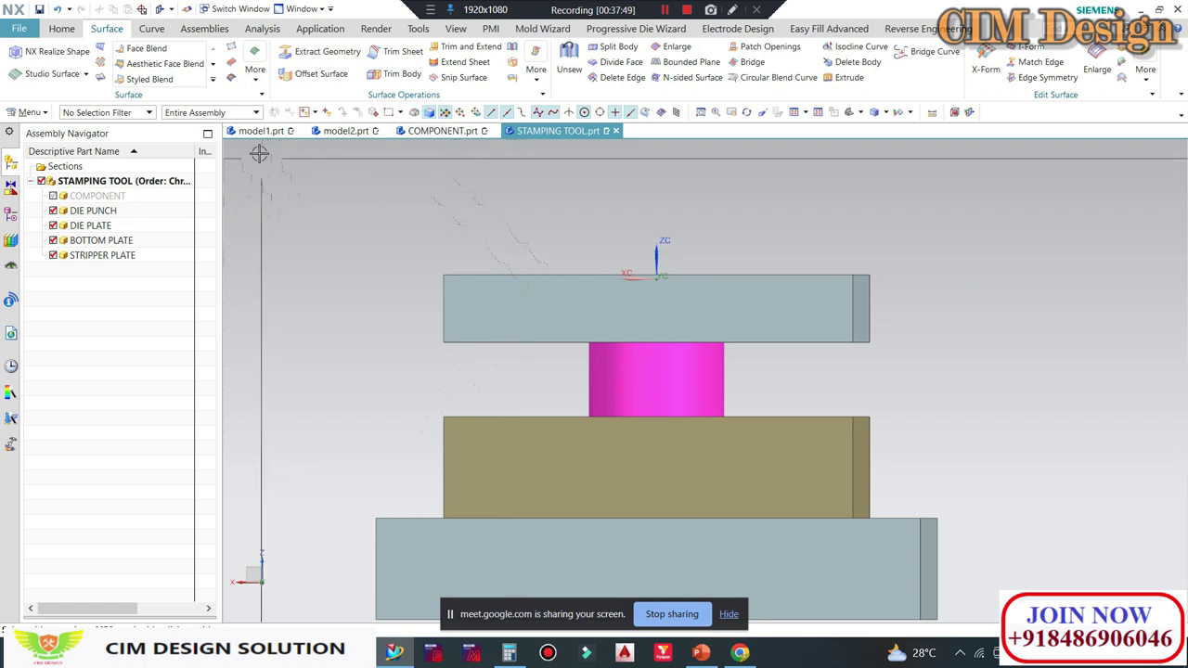
click(265, 131)
scroll(626, 300, down, 3)
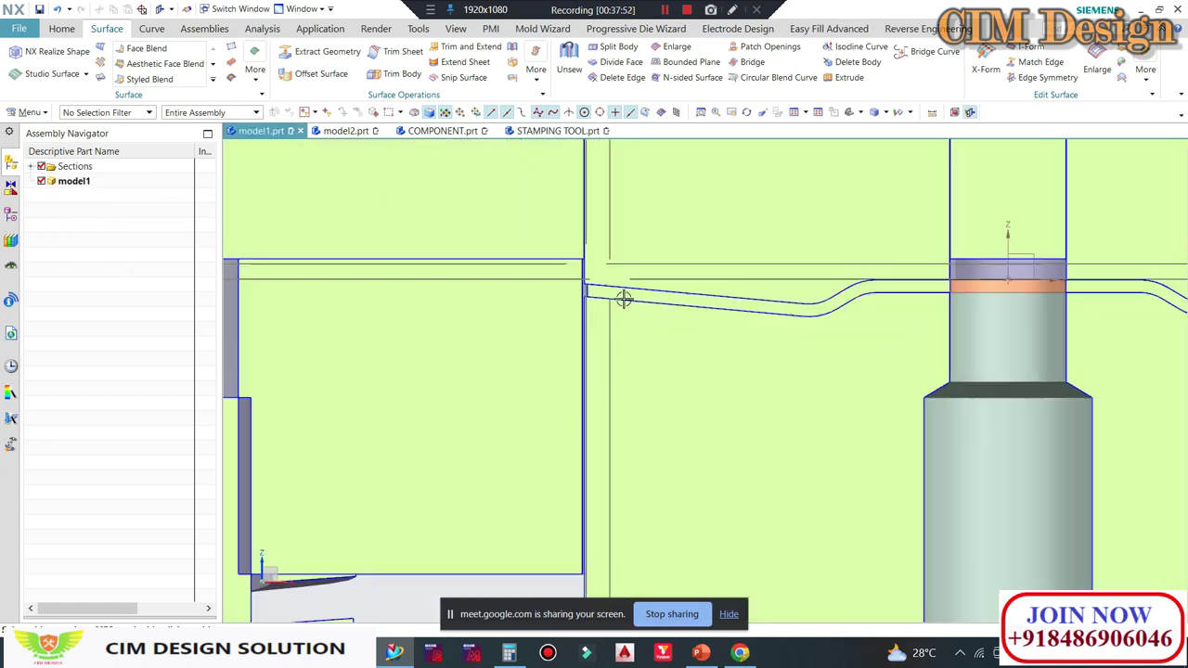
scroll(640, 294, down, 2)
scroll(569, 299, down, 2)
scroll(608, 320, up, 1)
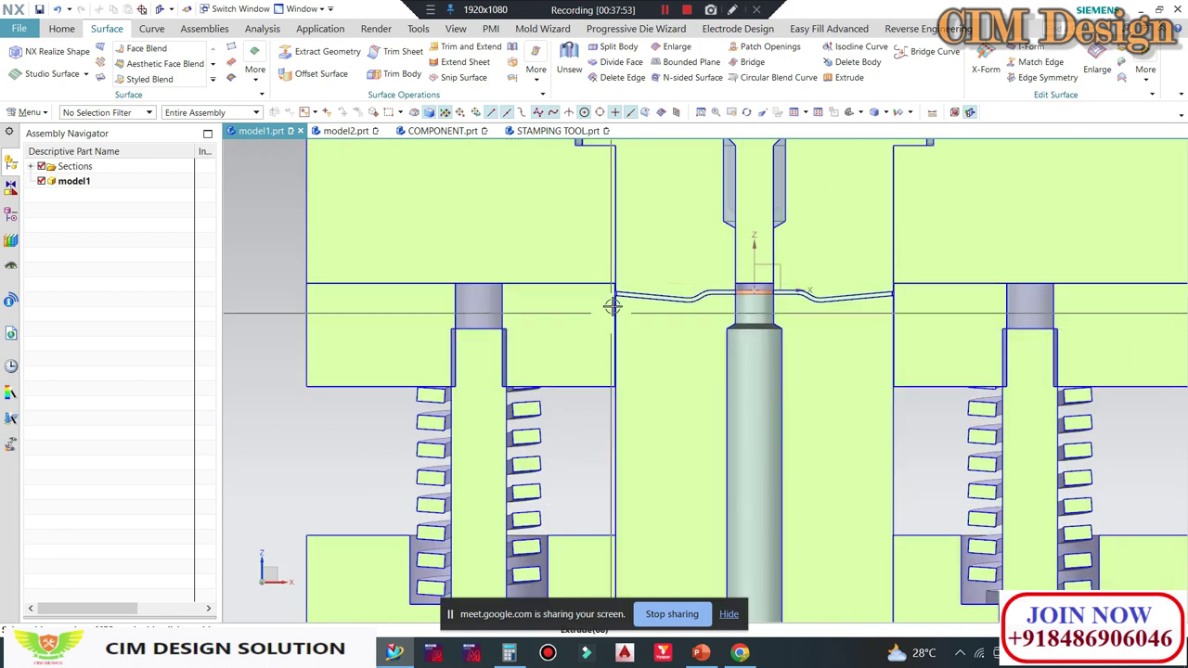
scroll(615, 307, up, 2)
scroll(631, 276, up, 2)
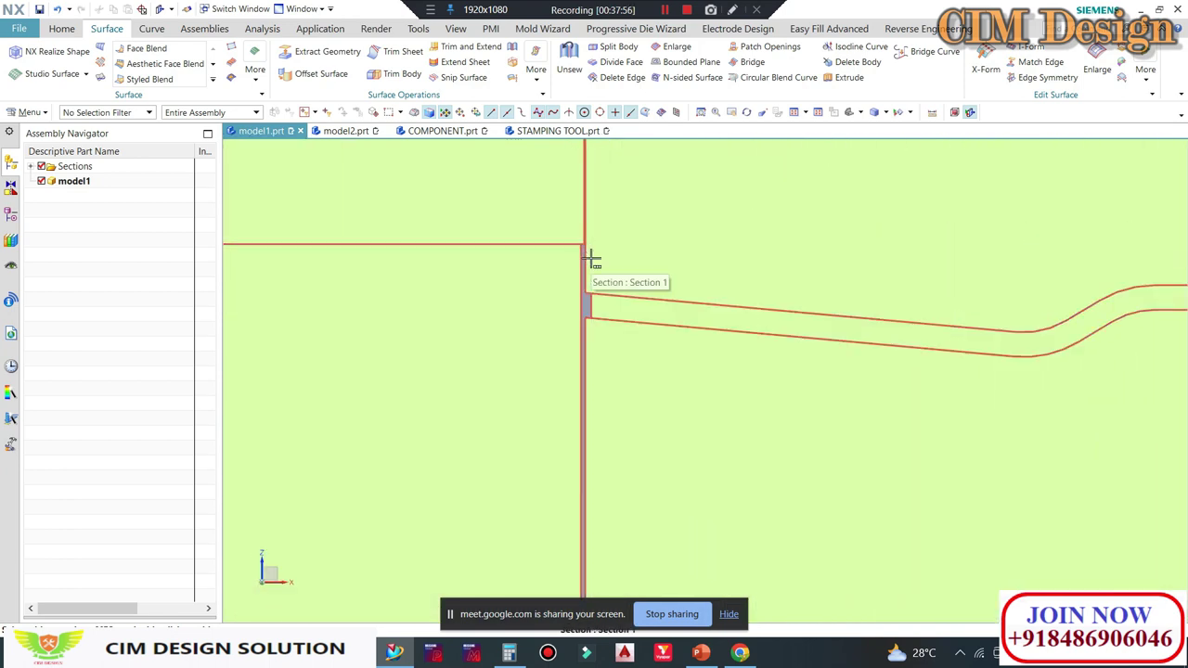
scroll(590, 260, down, 2)
scroll(589, 258, down, 1)
scroll(588, 258, up, 1)
scroll(585, 257, up, 2)
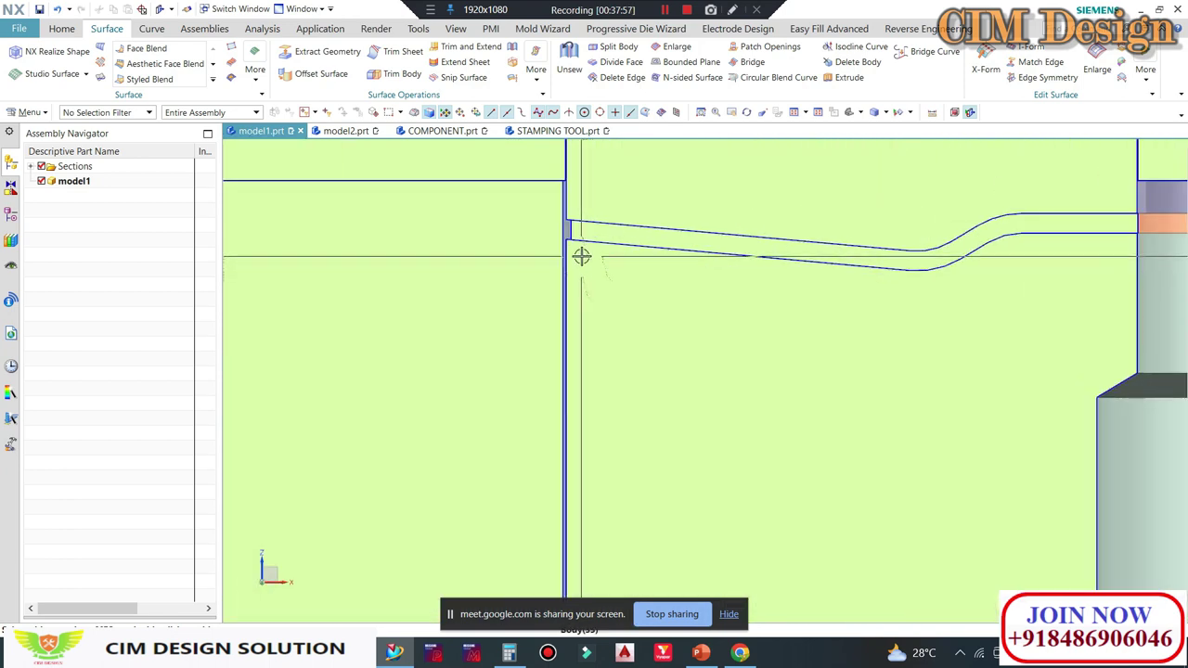
scroll(581, 256, up, 1)
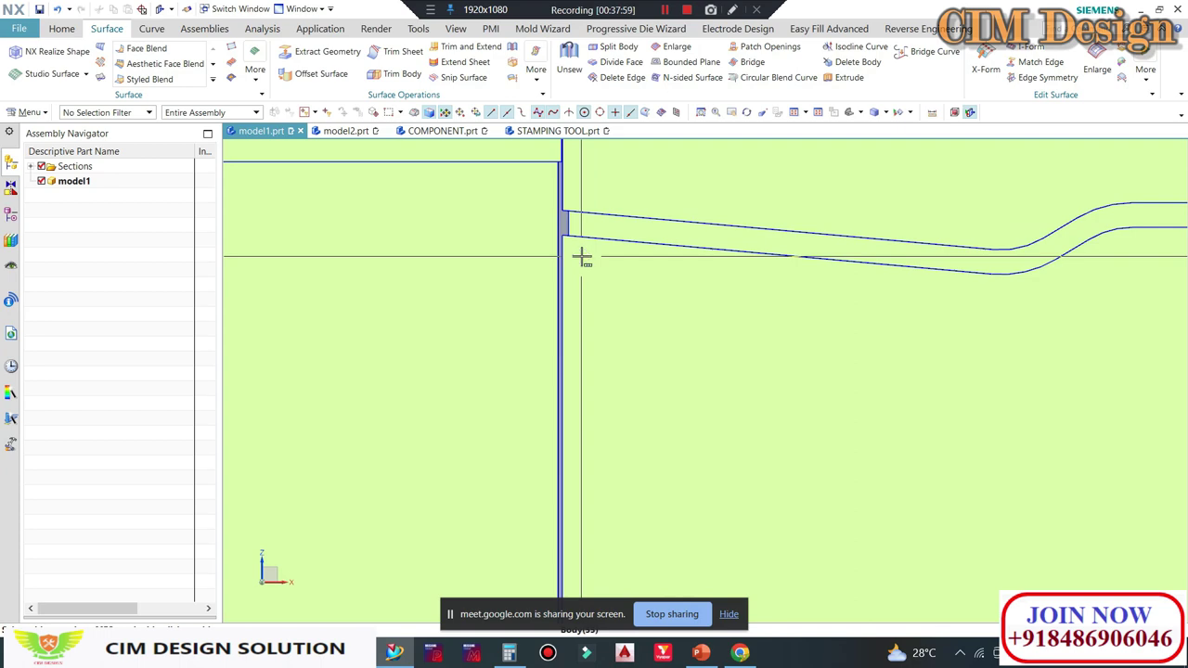
scroll(574, 256, down, 3)
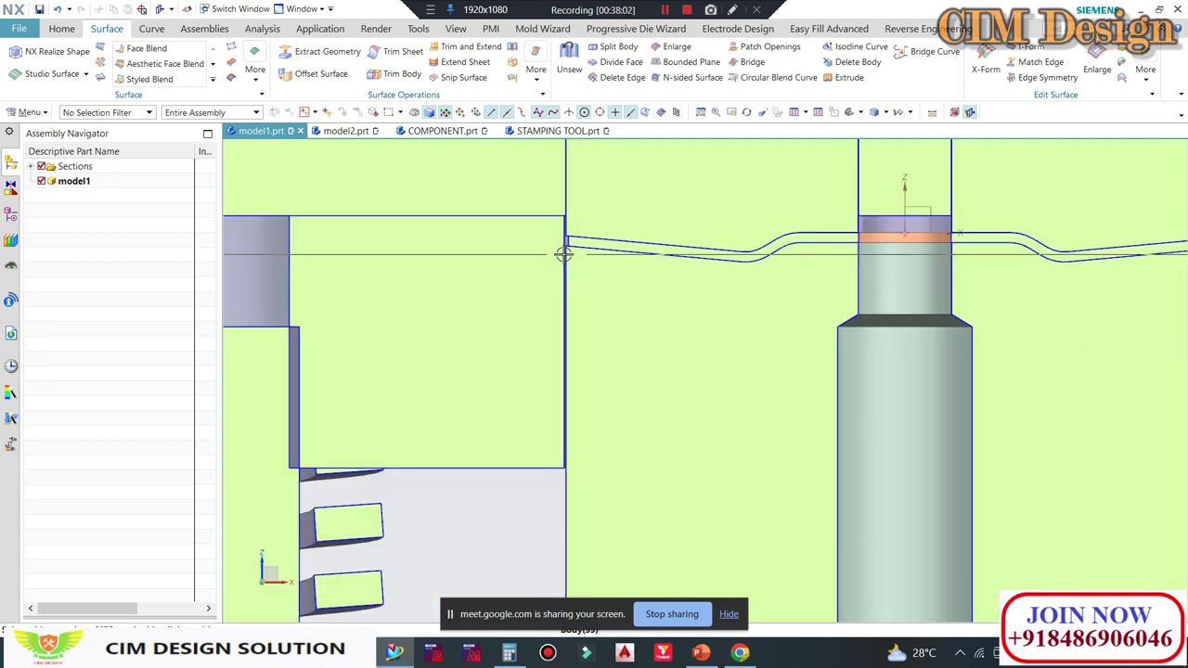
scroll(564, 253, down, 1)
scroll(563, 254, down, 2)
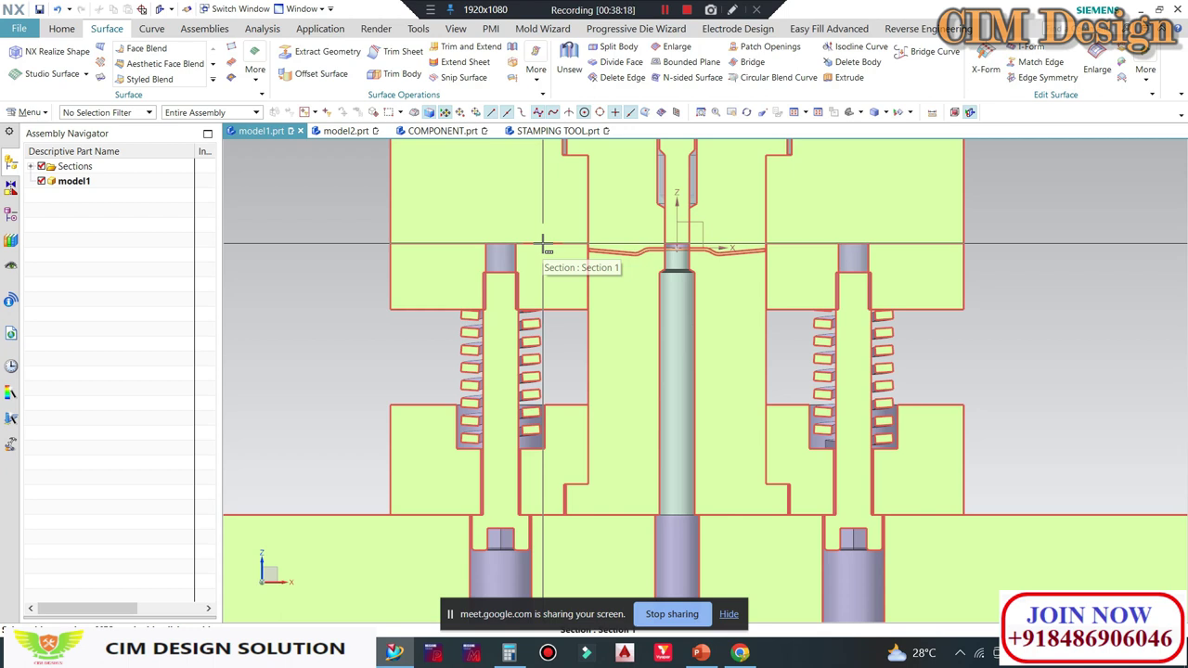
Step: Switch to STAMPING TOOL.prt, tilt it into 3-D, and apply the section view
click(543, 131)
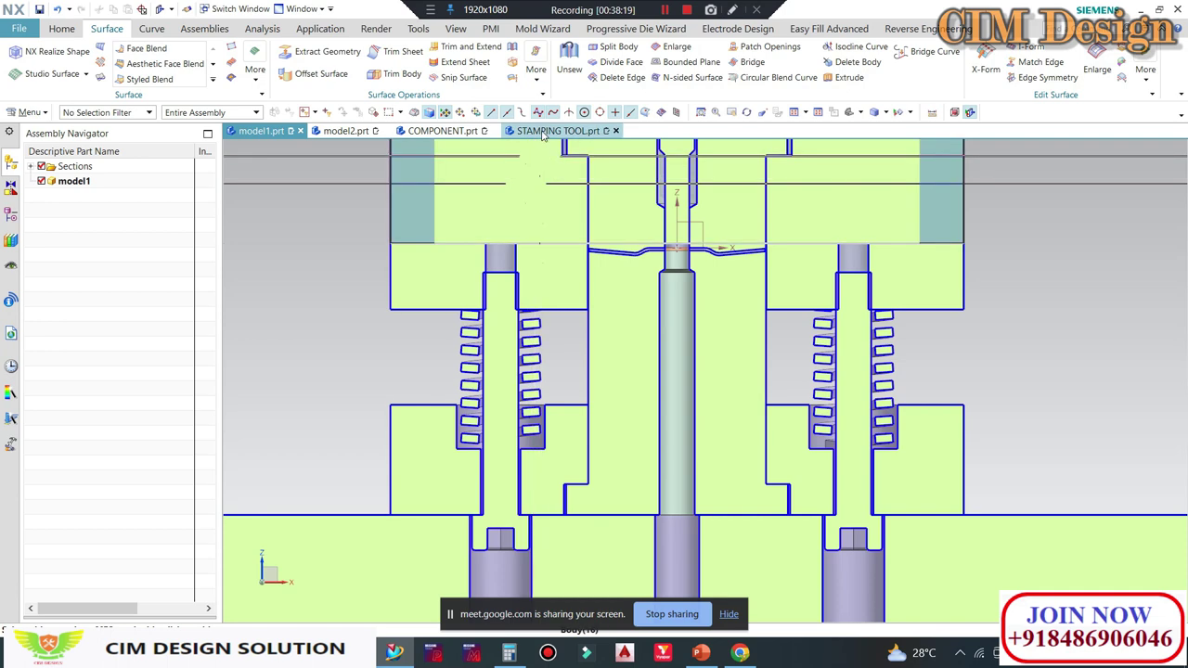
mouse_move(664, 278)
middle_down()
mouse_move(703, 364)
mouse_move(863, 321)
middle_up()
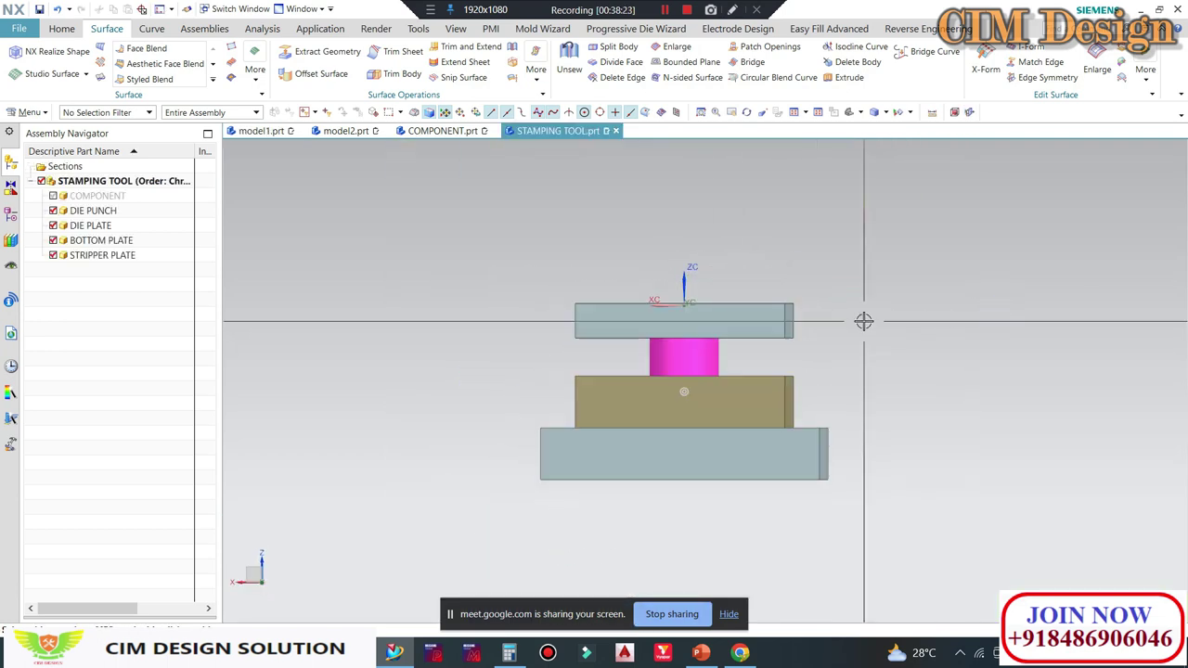
scroll(663, 324, up, 2)
scroll(637, 270, up, 2)
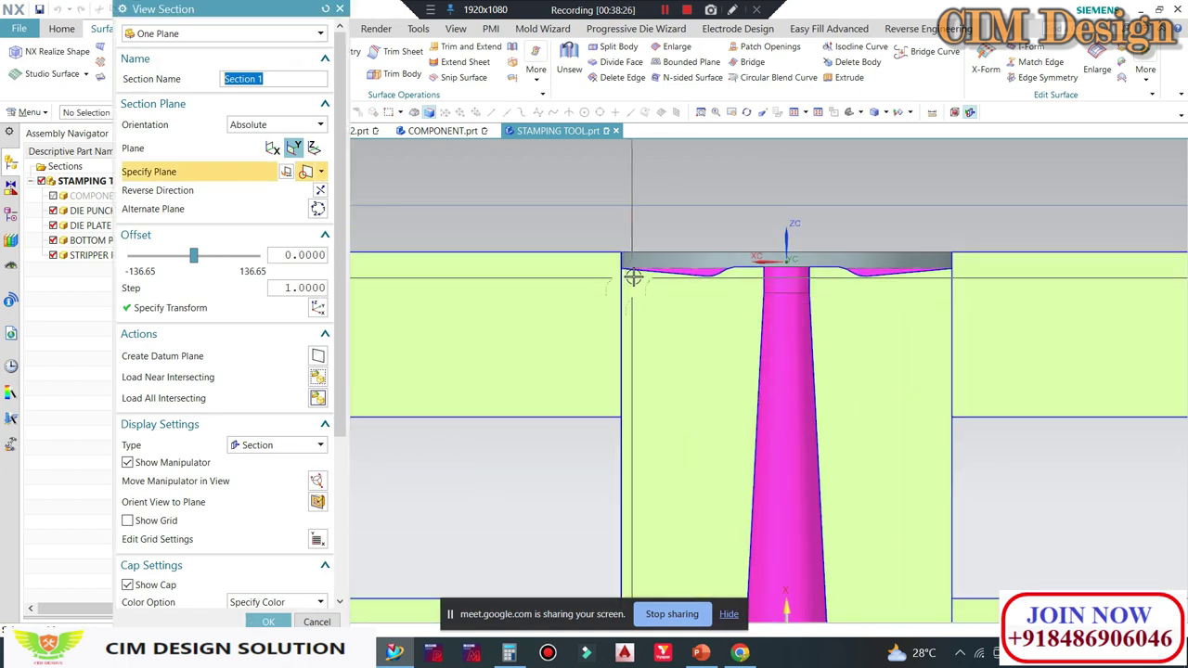
scroll(685, 252, up, 2)
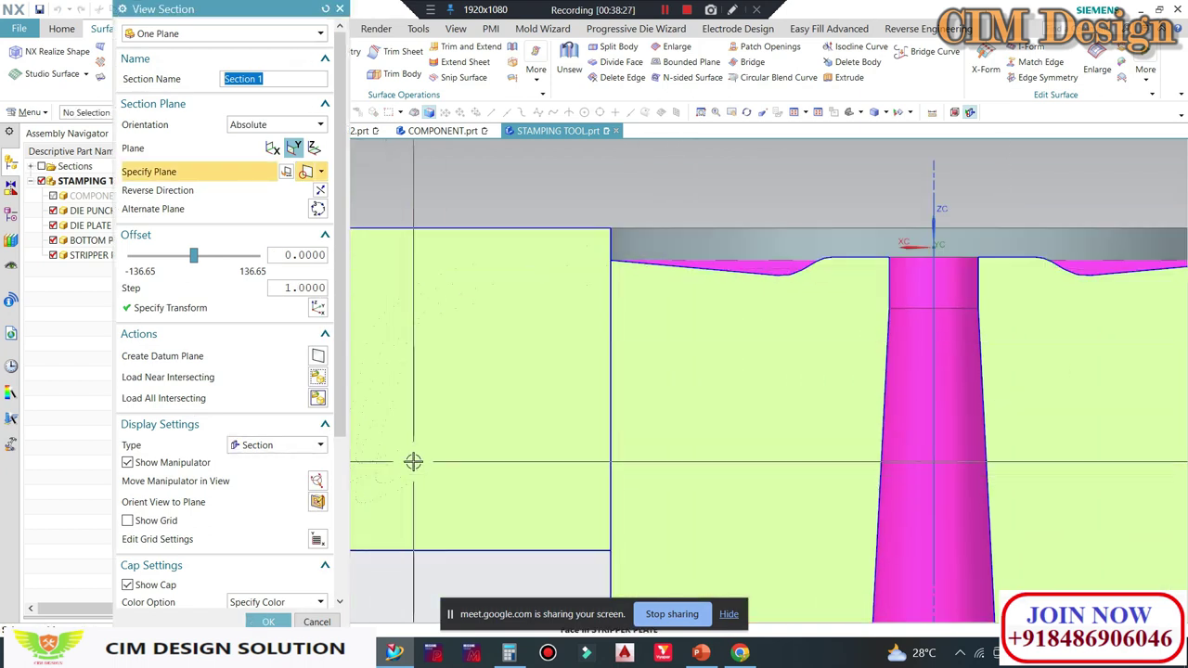
middle_click(411, 459)
Step: Isolate the COMPONENT sheet on its own and orbit around it
key(ctrl+shift+b)
key(ctrl+b)
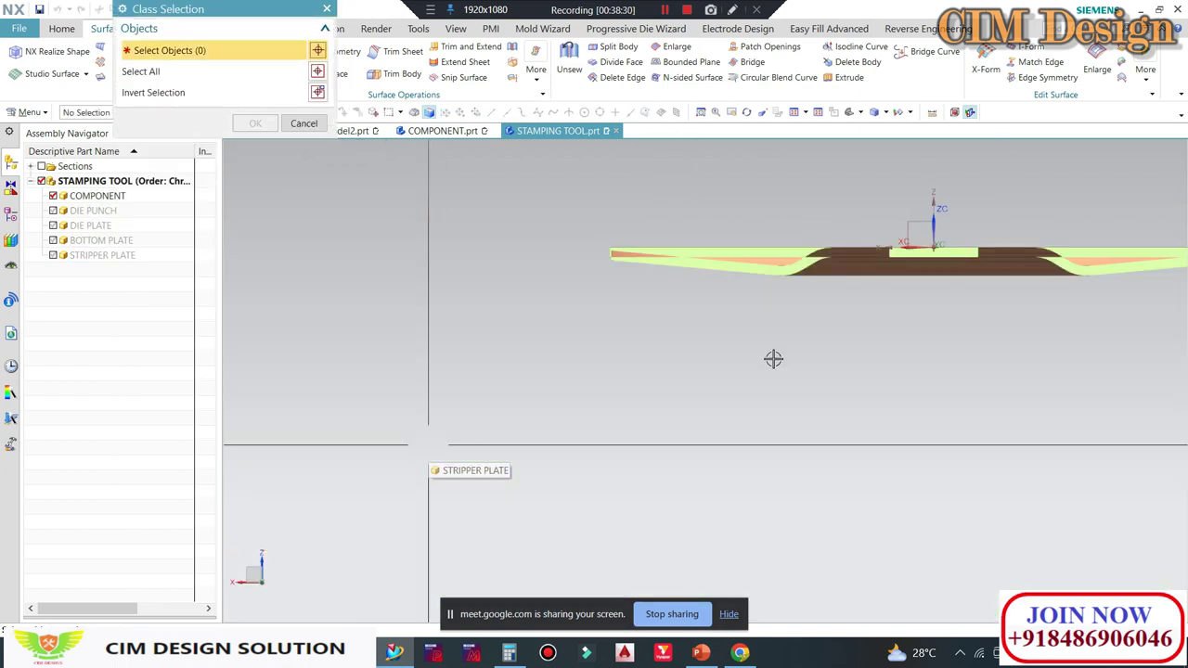
middle_drag(907, 296, 849, 292)
Step: Show all assembly parts again and snap the section to the front view
key(ctrl+shift+u)
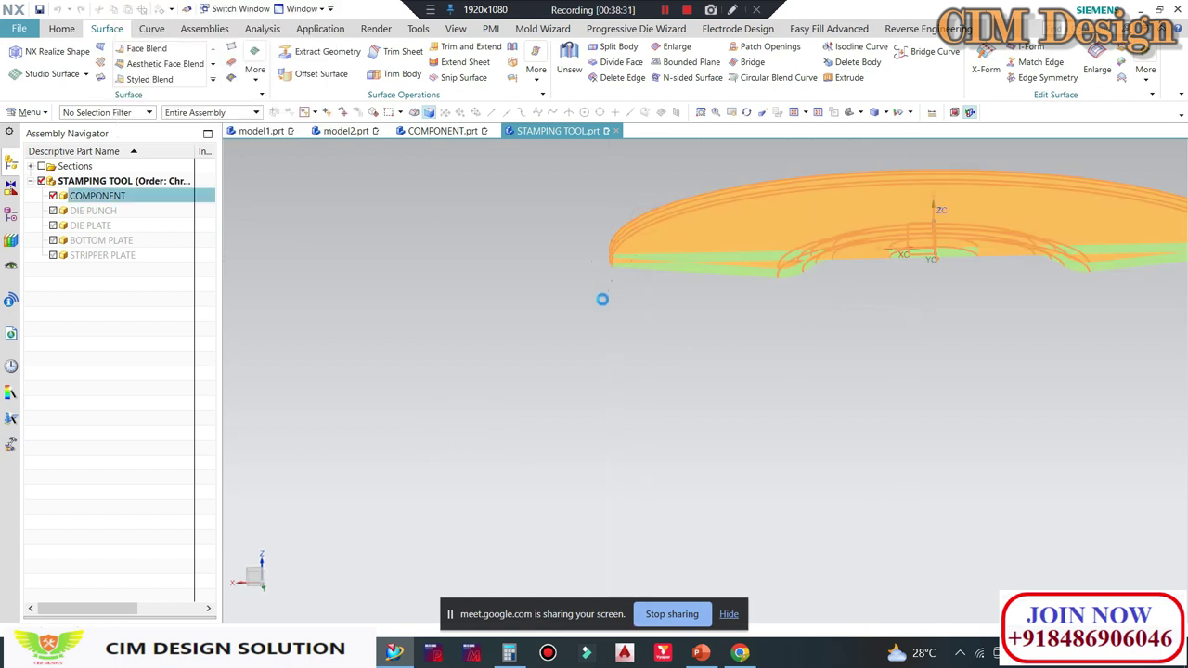
scroll(709, 336, up, 3)
key(ctrl+alt+f)
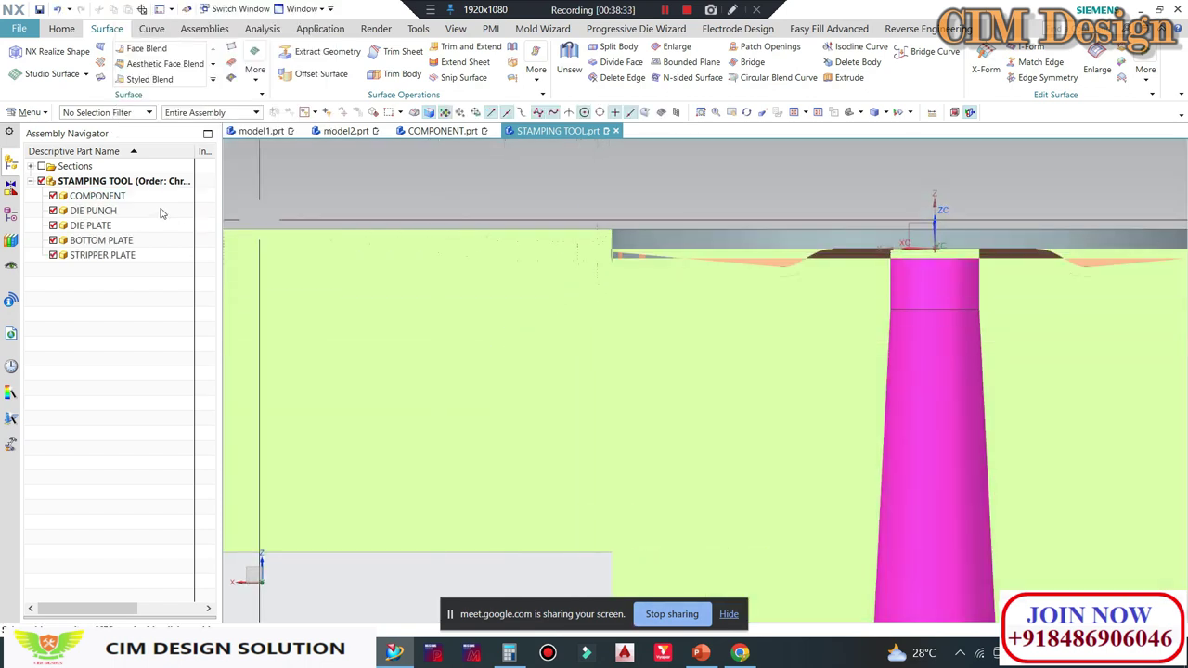
scroll(432, 214, down, 2)
scroll(433, 215, down, 1)
scroll(549, 206, up, 2)
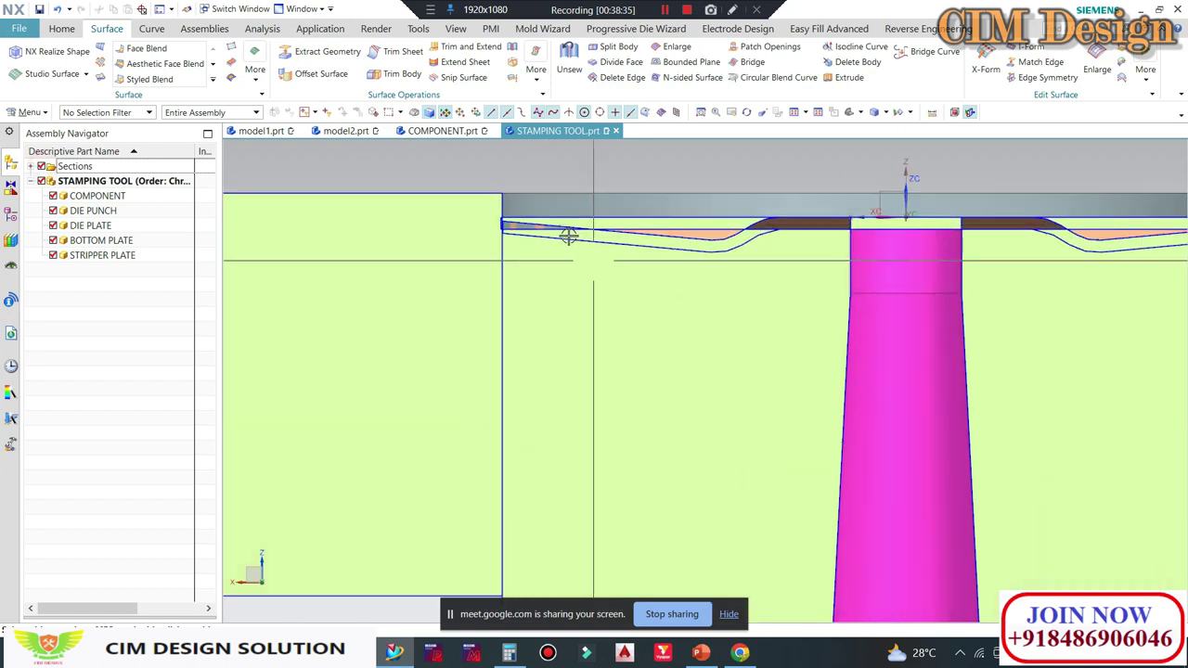
scroll(549, 206, up, 3)
scroll(498, 223, up, 3)
scroll(399, 243, up, 3)
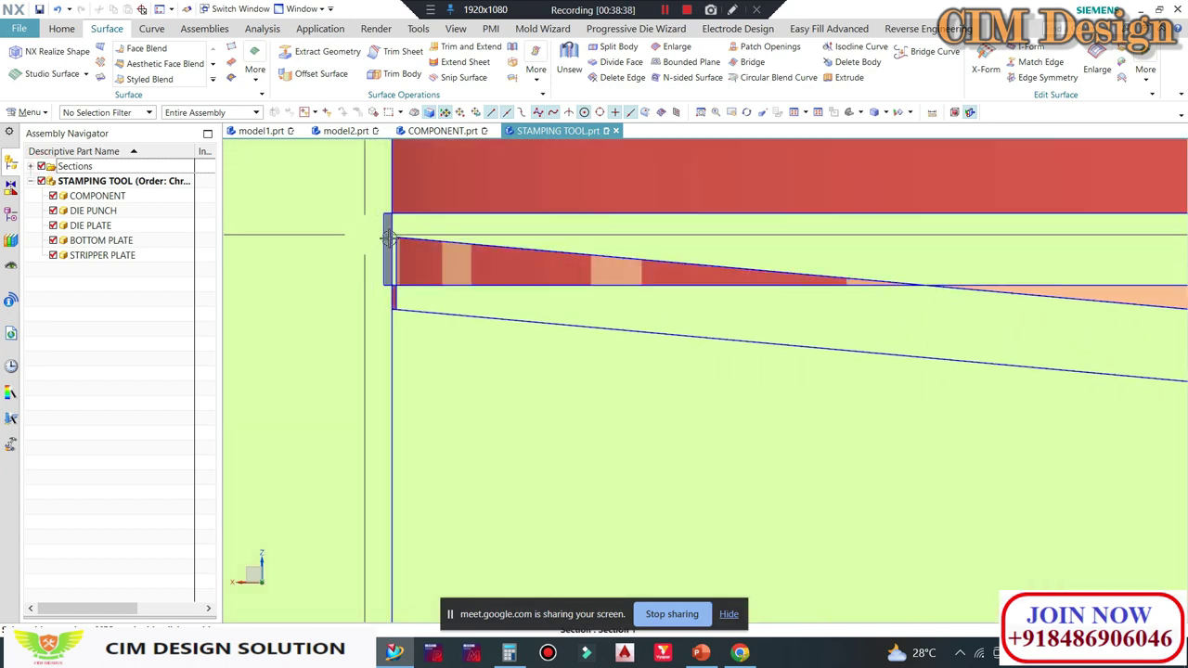
scroll(384, 239, down, 3)
scroll(653, 217, down, 5)
scroll(799, 229, down, 3)
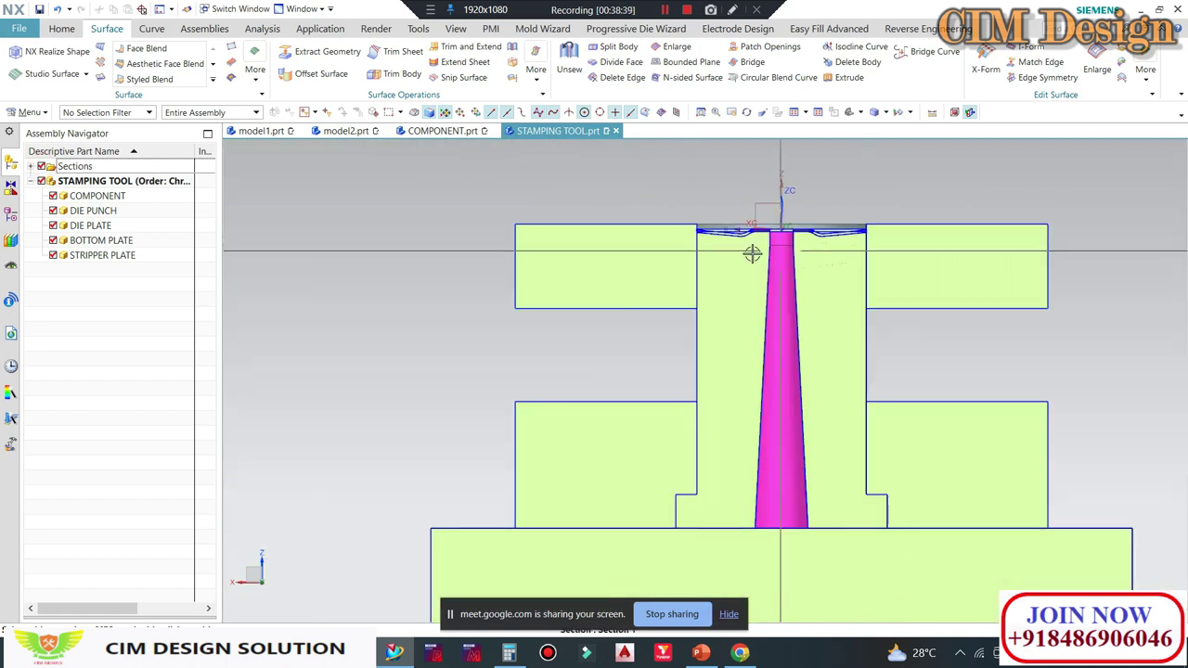
Step: Orbit the sectioned stamping tool to a shaded isometric view
mouse_move(753, 254)
middle_down()
mouse_move(670, 202)
mouse_move(506, 220)
middle_up()
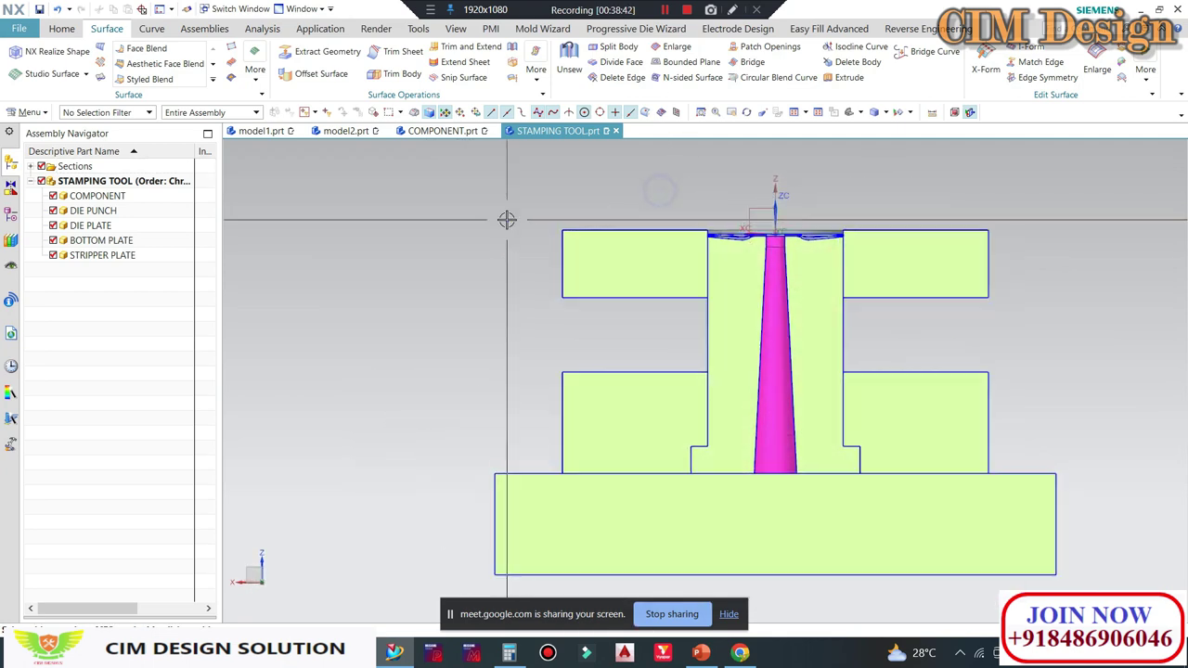
scroll(840, 236, up, 2)
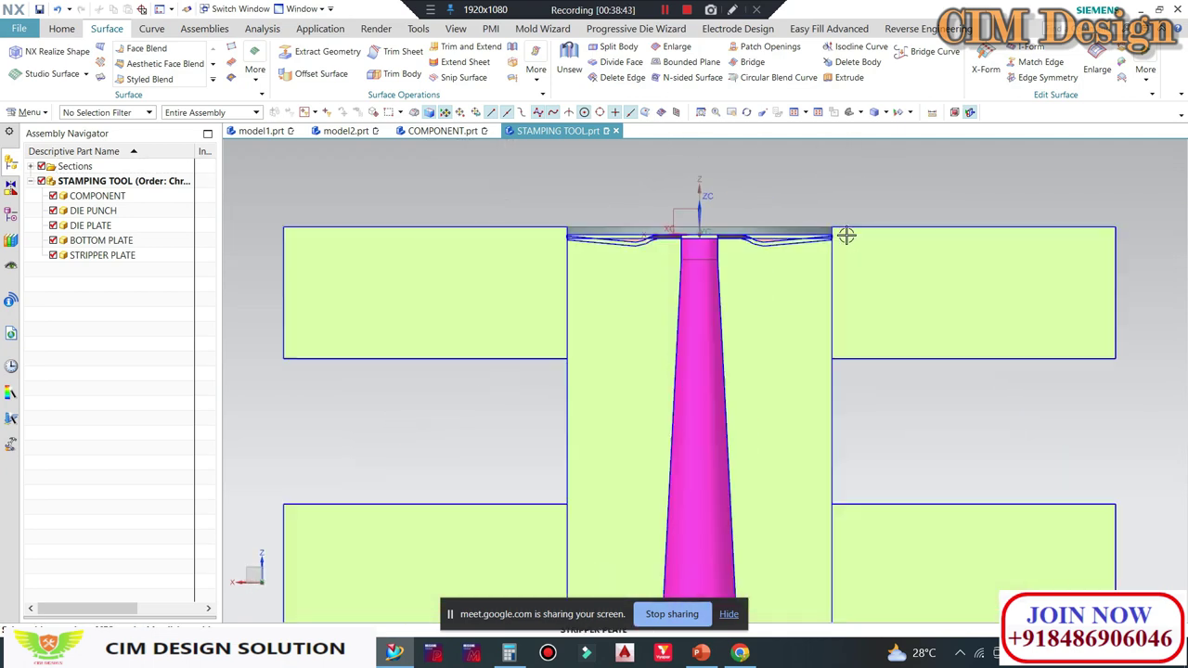
scroll(835, 239, up, 3)
scroll(734, 235, down, 3)
middle_drag(731, 235, 673, 300)
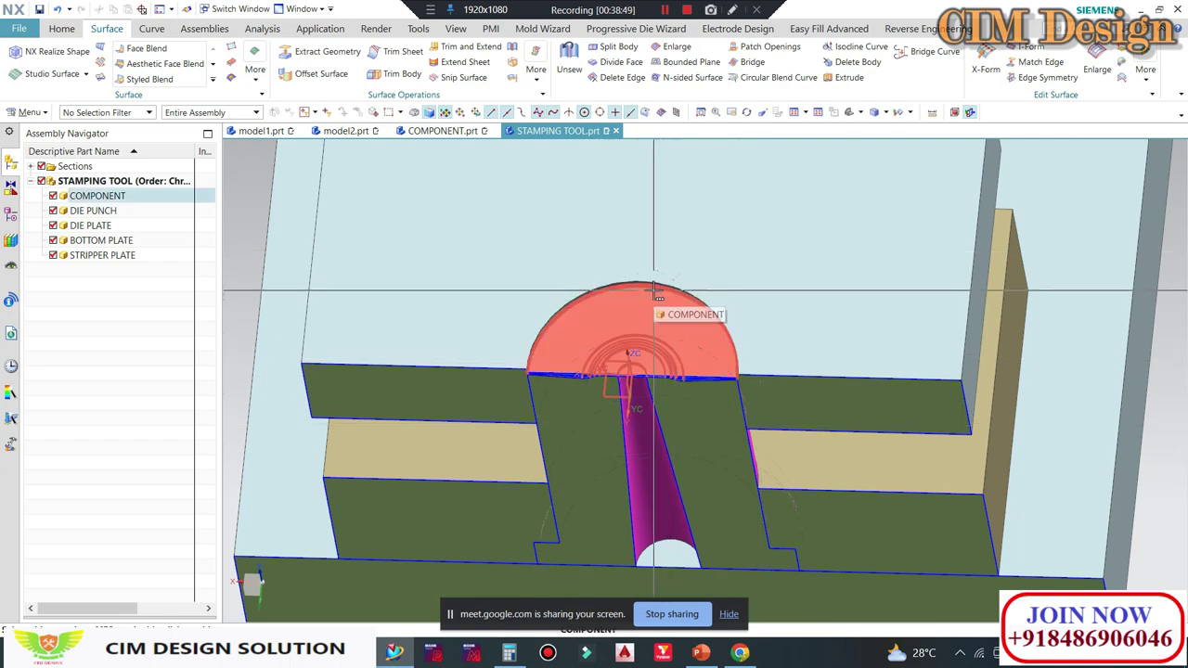
scroll(620, 278, up, 2)
scroll(620, 283, up, 2)
scroll(620, 286, up, 2)
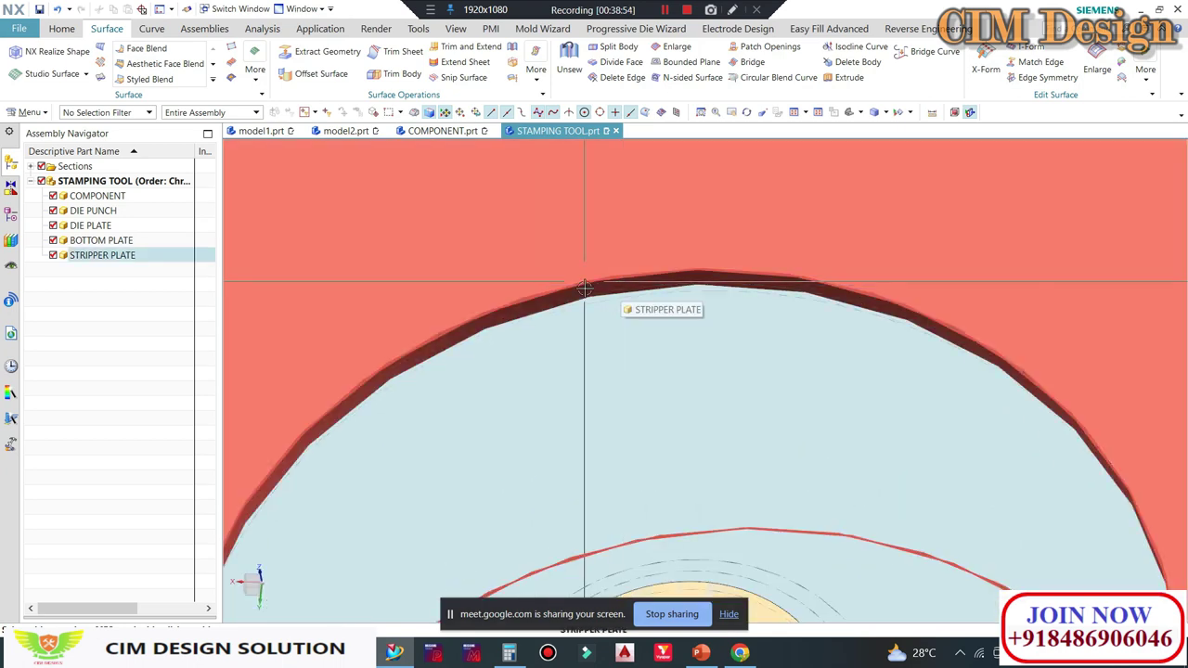
scroll(641, 297, down, 2)
scroll(654, 307, down, 3)
middle_drag(657, 330, 647, 286)
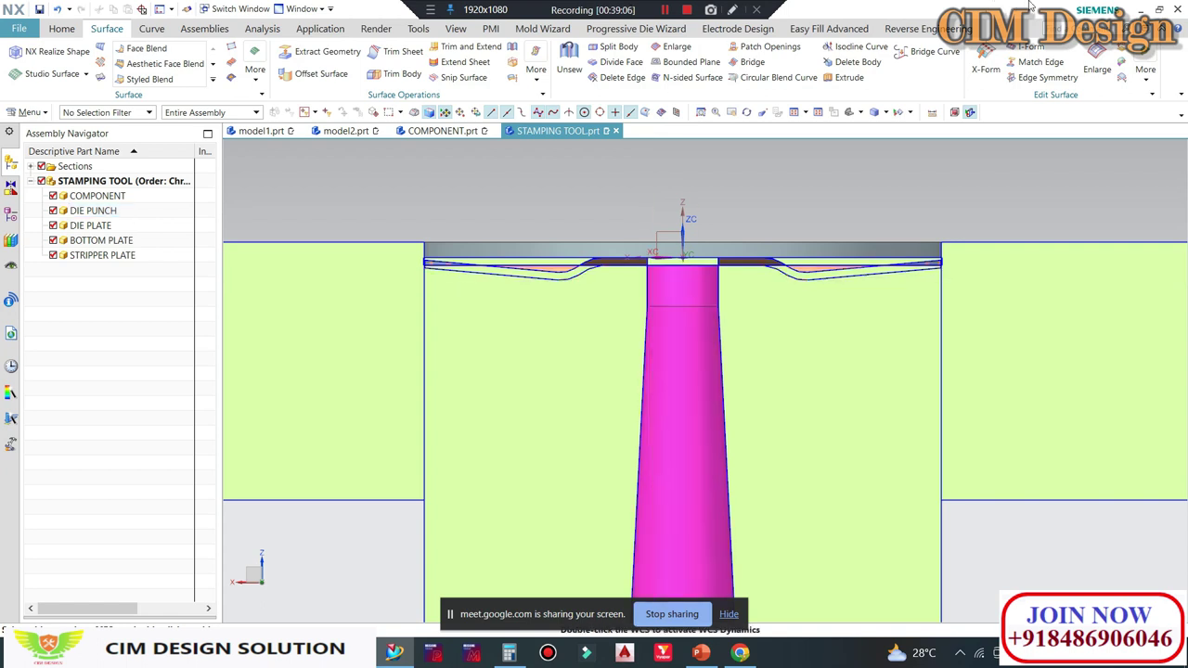
scroll(432, 266, up, 3)
scroll(432, 266, down, 1)
scroll(581, 210, down, 2)
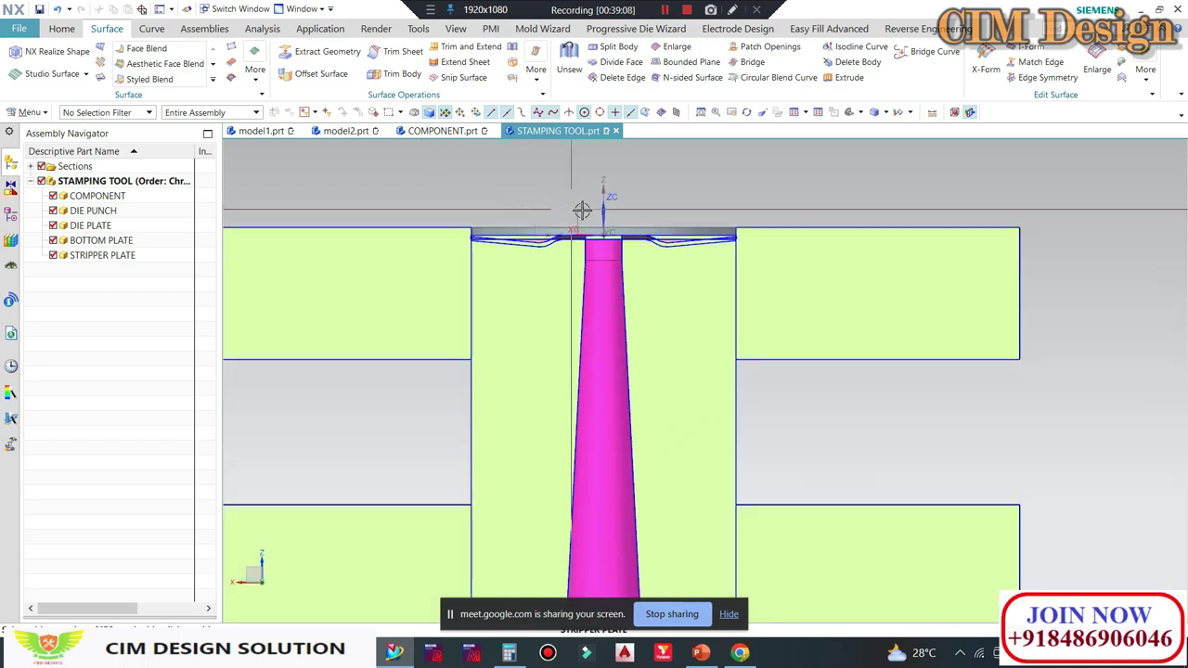
scroll(581, 210, down, 2)
middle_drag(581, 209, 599, 240)
scroll(600, 239, up, 1)
scroll(575, 243, up, 1)
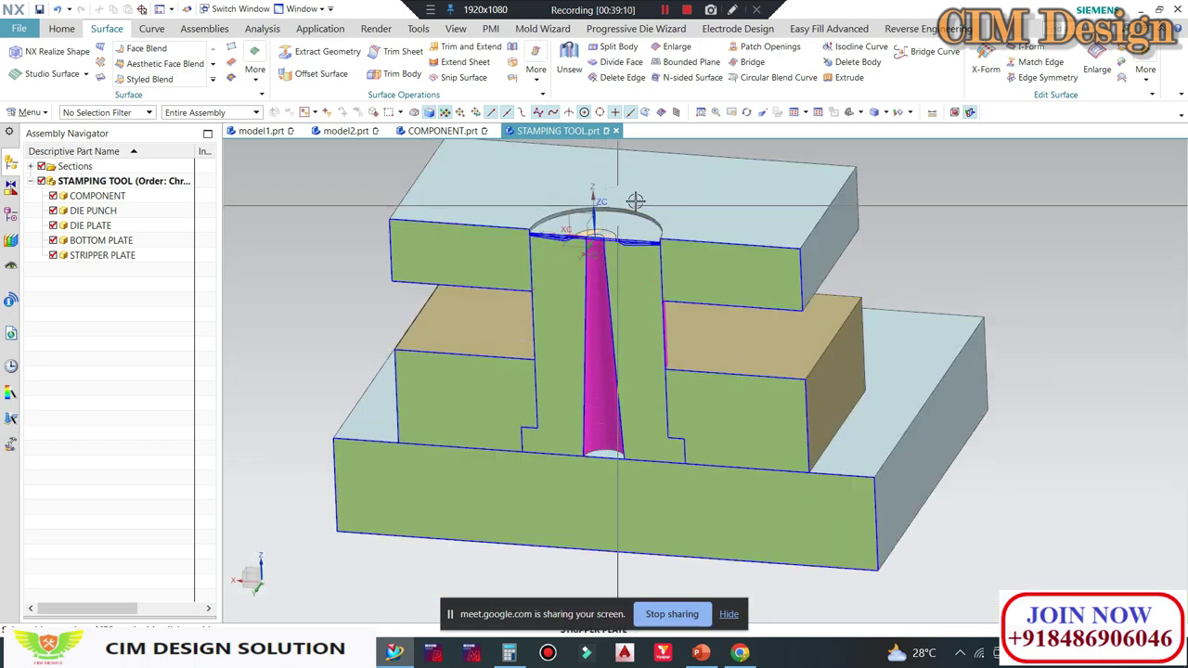
scroll(548, 251, up, 1)
scroll(539, 255, up, 2)
scroll(575, 246, up, 2)
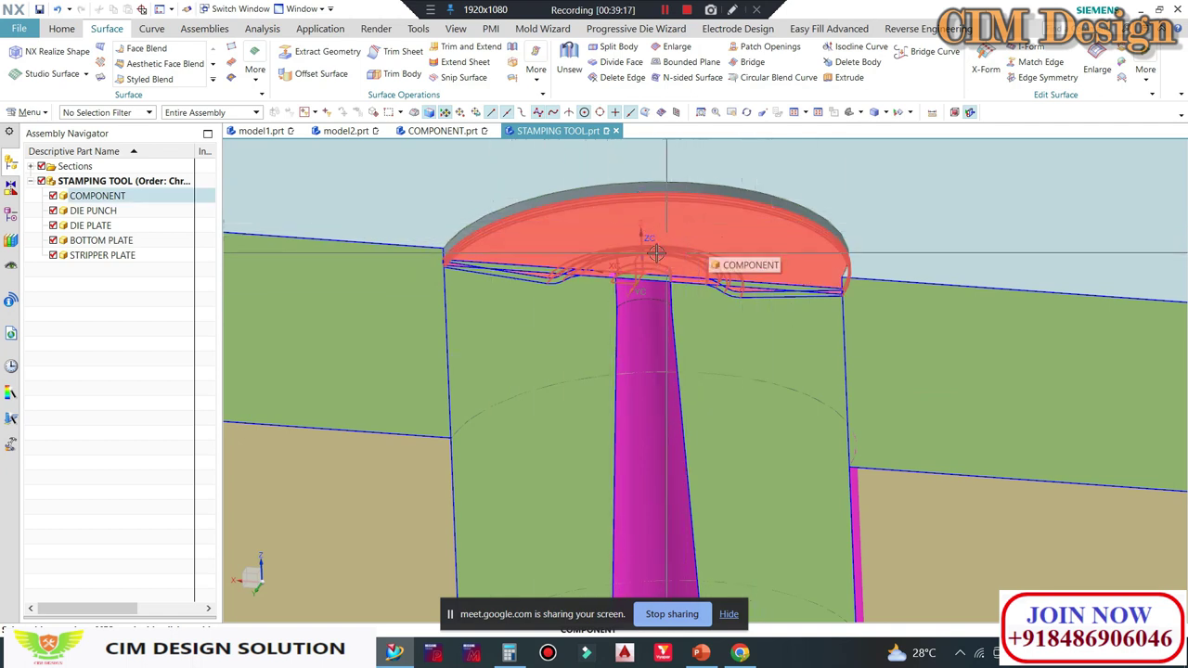
scroll(547, 200, up, 3)
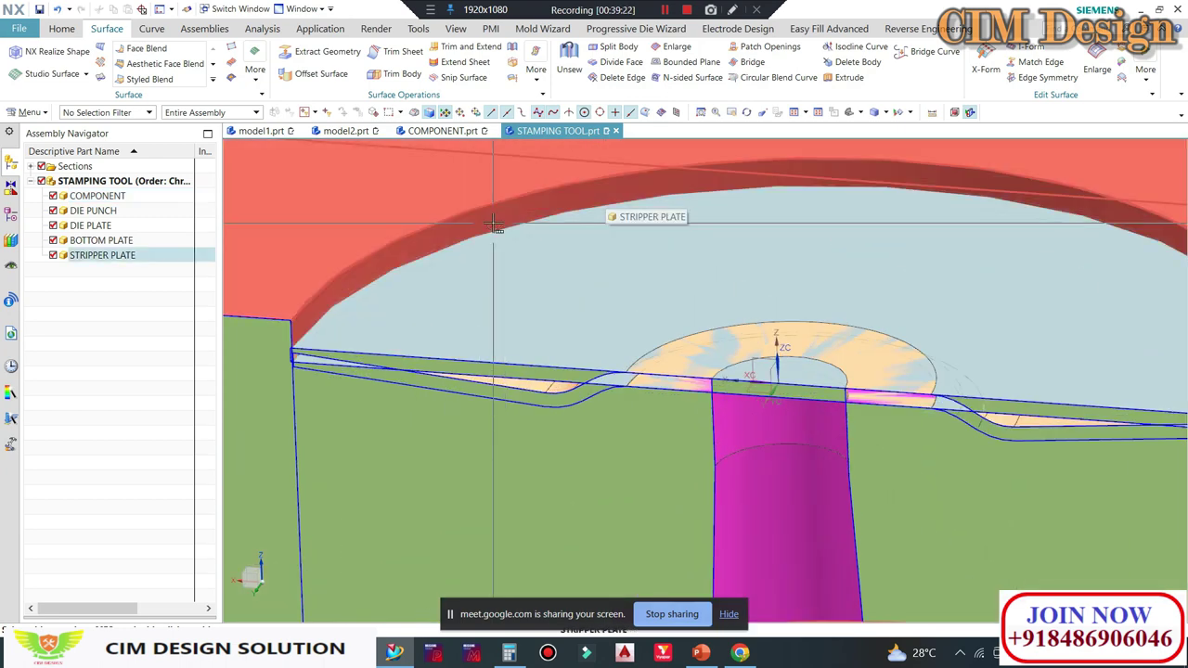
scroll(565, 231, down, 2)
scroll(579, 268, down, 1)
scroll(619, 259, down, 2)
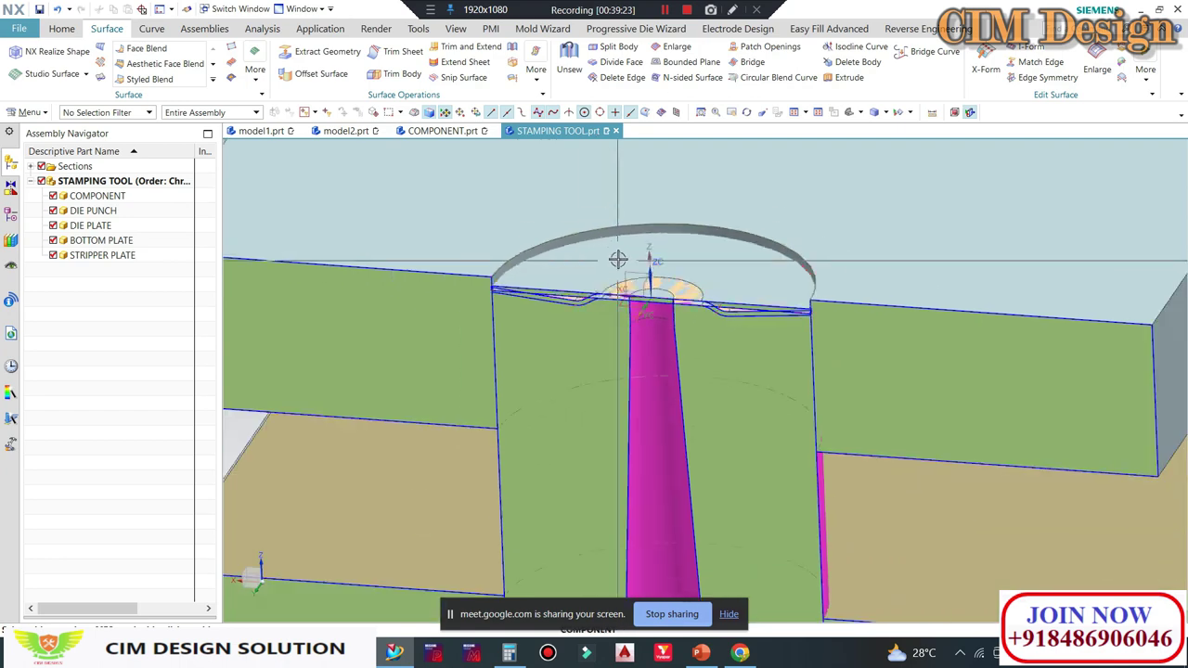
scroll(618, 259, down, 2)
scroll(641, 269, down, 1)
mouse_move(649, 269)
middle_down()
mouse_move(669, 275)
mouse_move(709, 191)
mouse_move(697, 269)
middle_up()
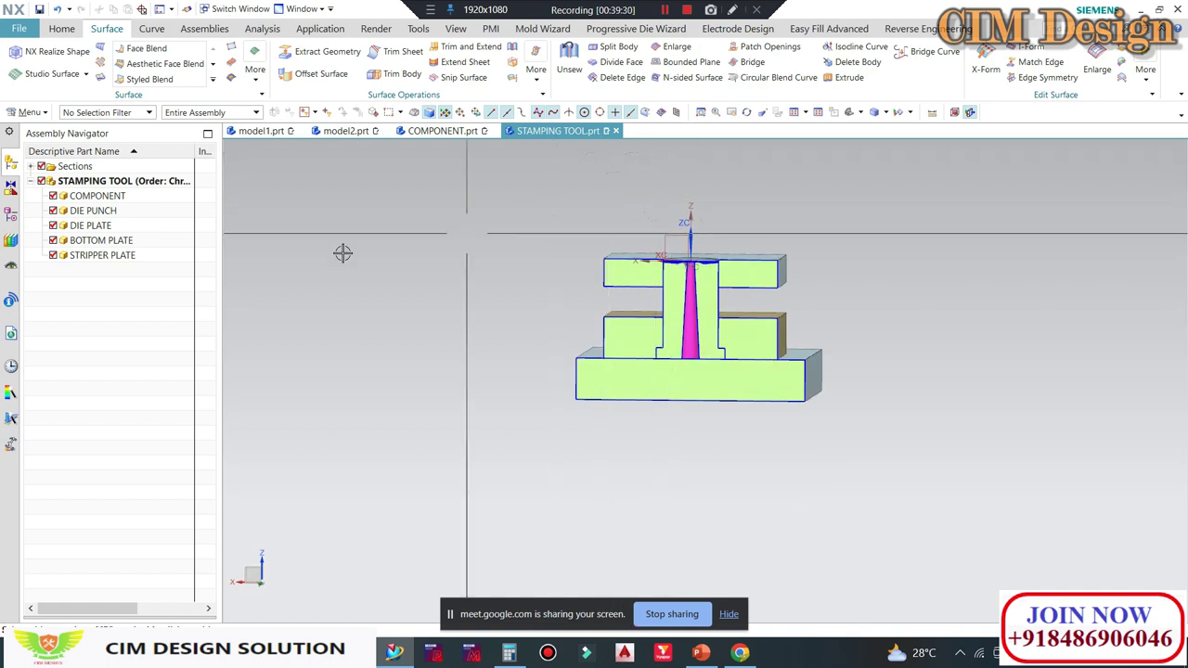
Step: Turn off the section cut, orbit the stamping tool to isometric, then switch to model1.prt
click(41, 166)
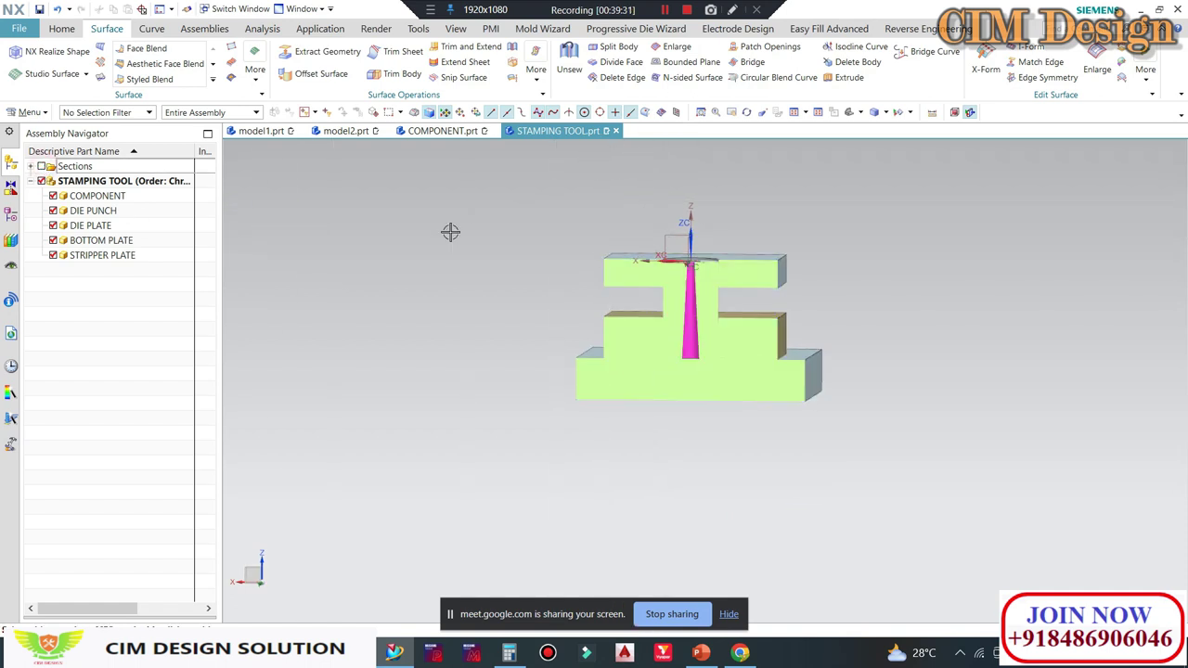
mouse_move(450, 233)
middle_down()
mouse_move(723, 242)
mouse_move(620, 262)
mouse_move(637, 233)
mouse_move(615, 233)
mouse_move(676, 278)
middle_up()
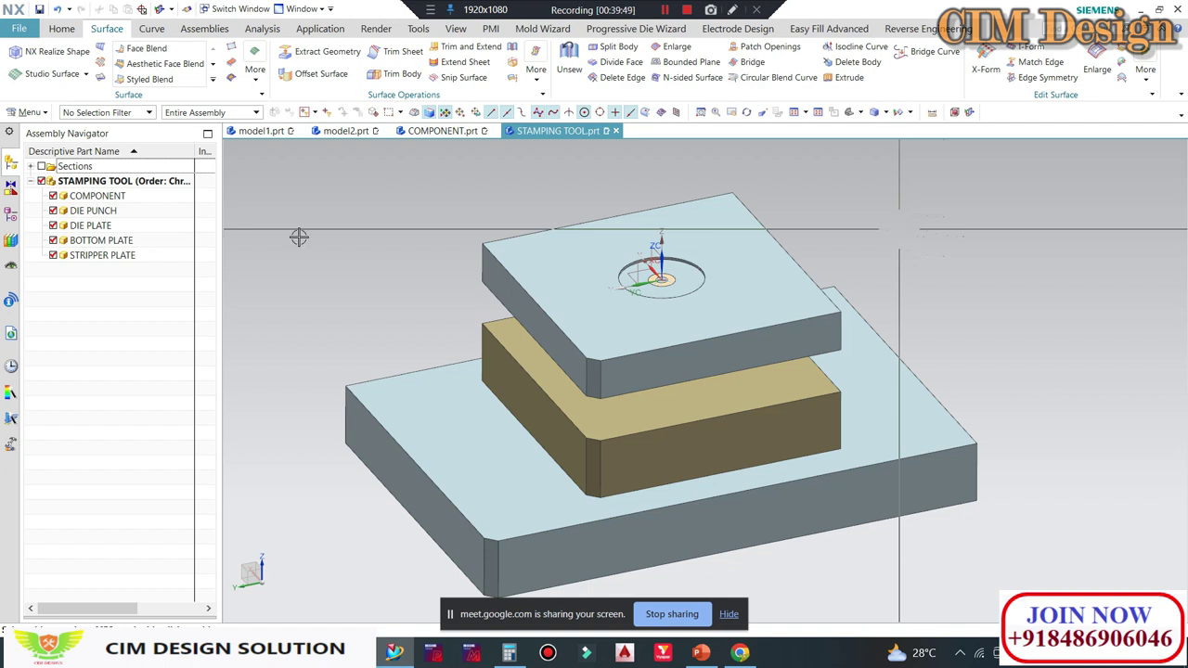
click(262, 131)
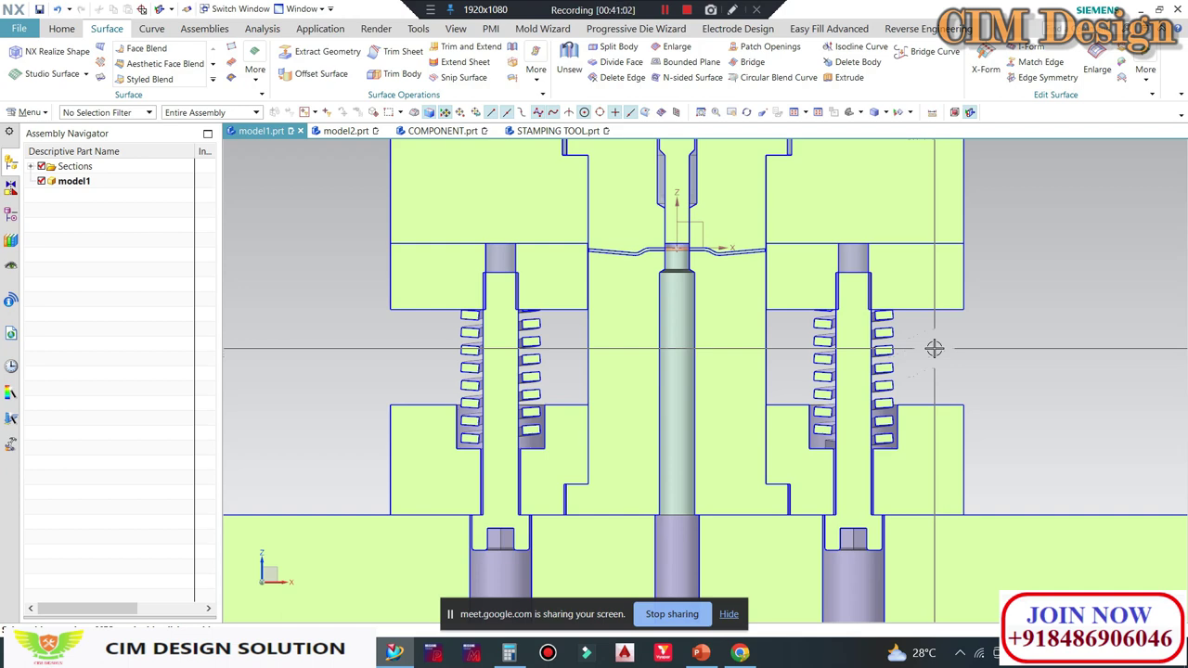
Step: Bring the Google Meet call in Chrome to the front
click(740, 652)
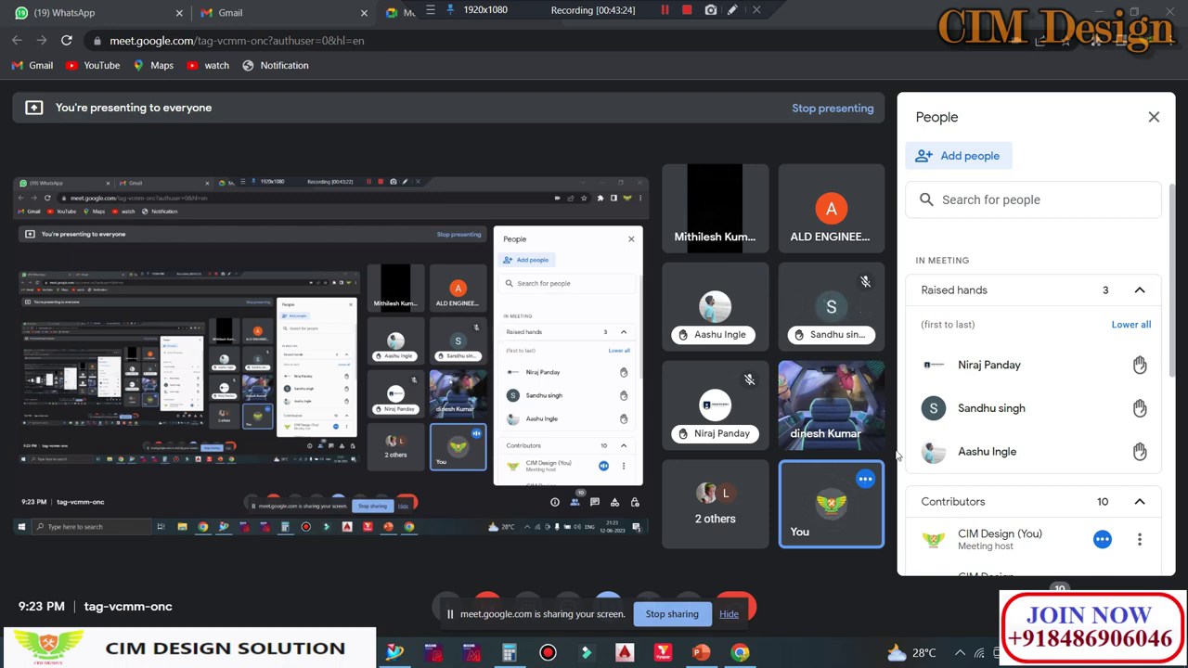
Step: Return to Siemens NX showing the model1.prt reference die section
click(394, 652)
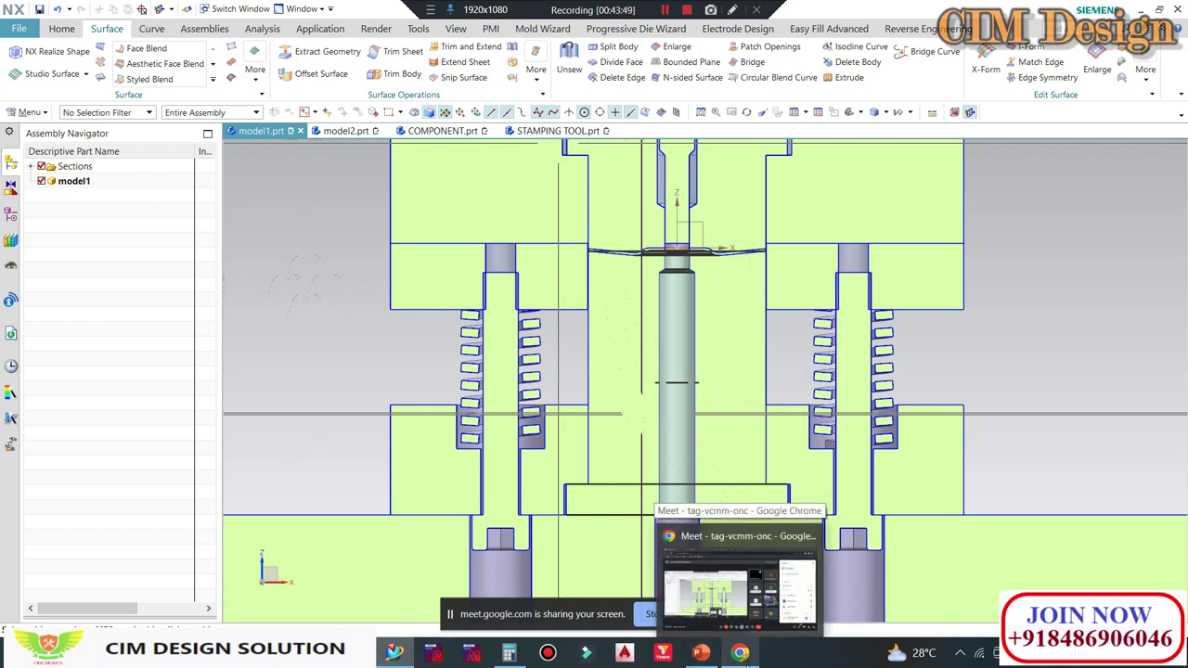
Step: Check the Google Meet call in Chrome, then return to the NX window
click(741, 654)
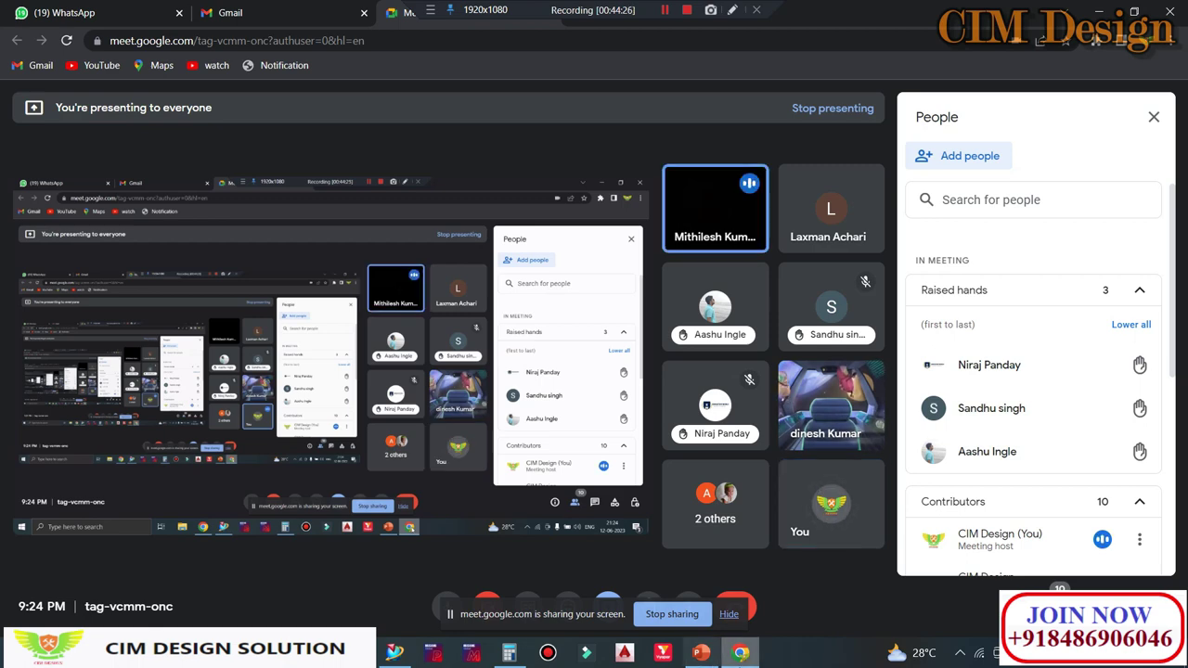
click(394, 653)
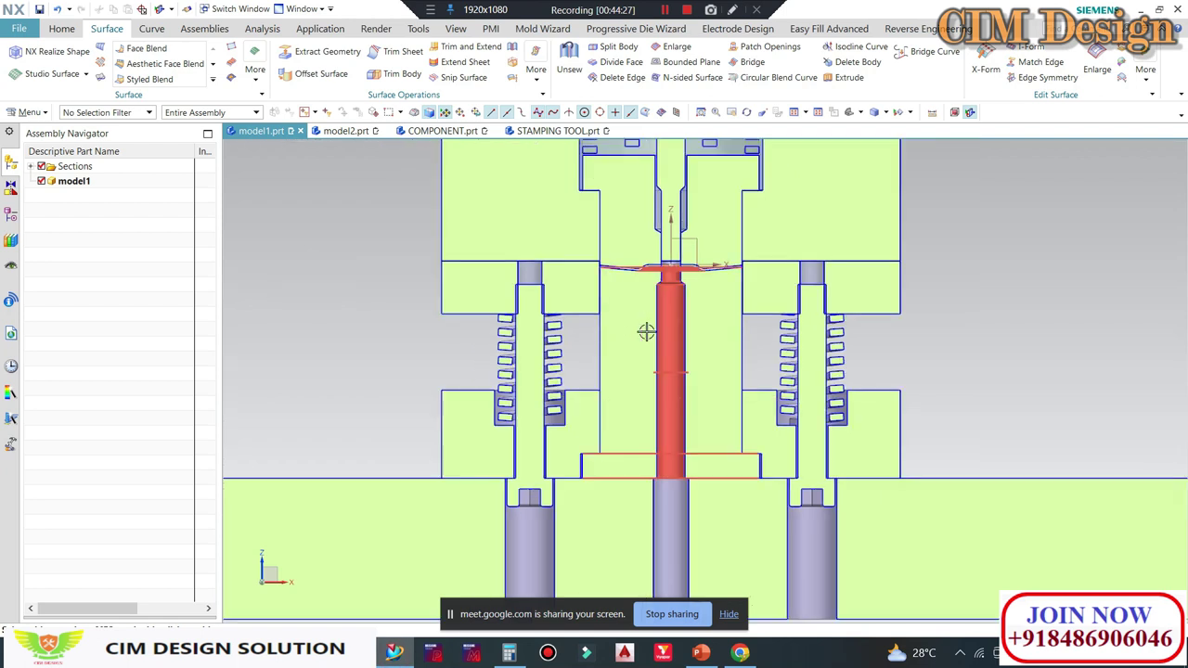
Step: On STAMPING TOOL.prt, cycle through front, tilted, side and trimetric views, ending front-on
click(556, 131)
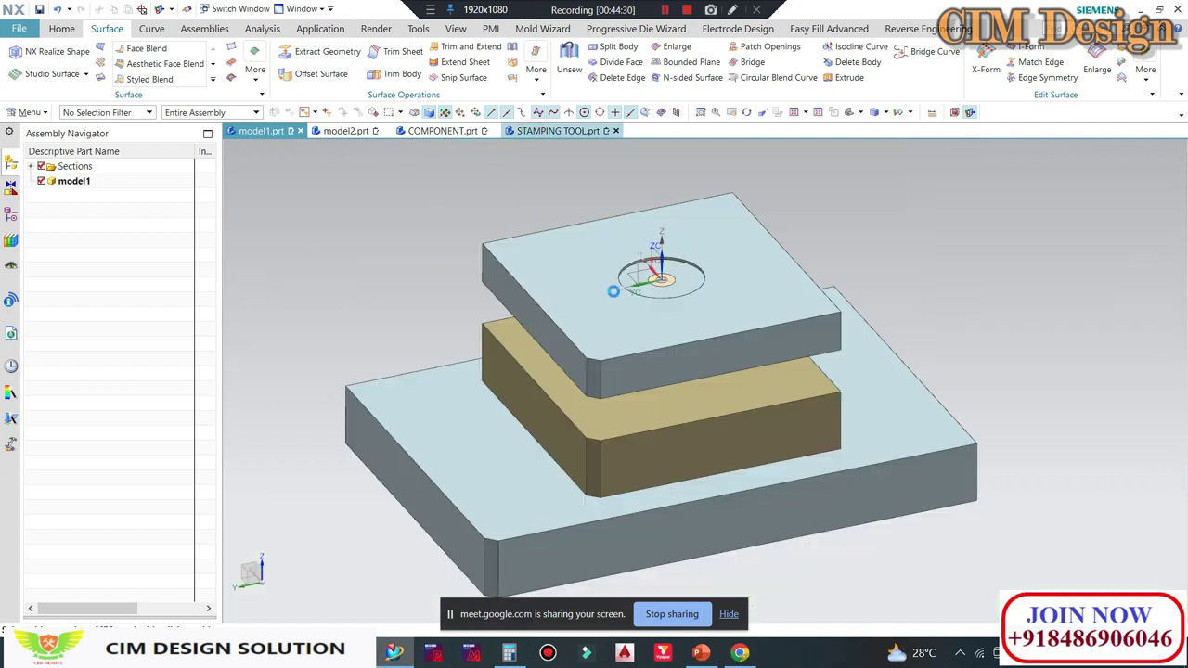
key(ctrl+alt+f)
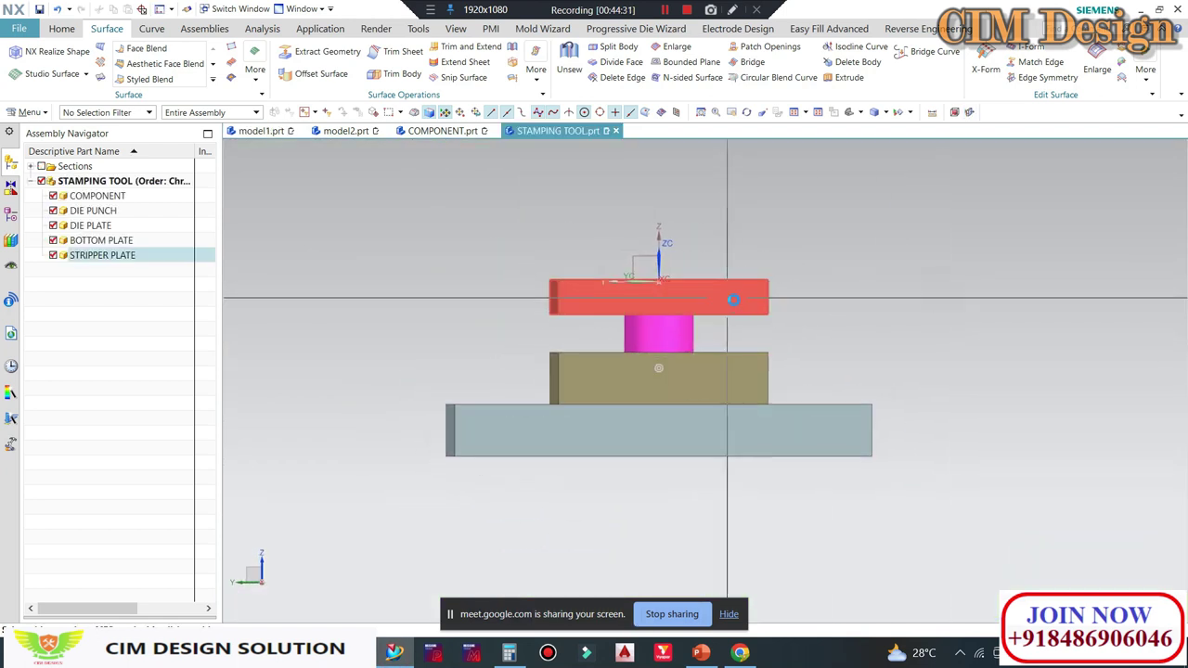
mouse_move(616, 300)
middle_down()
mouse_move(629, 318)
mouse_move(645, 311)
middle_up()
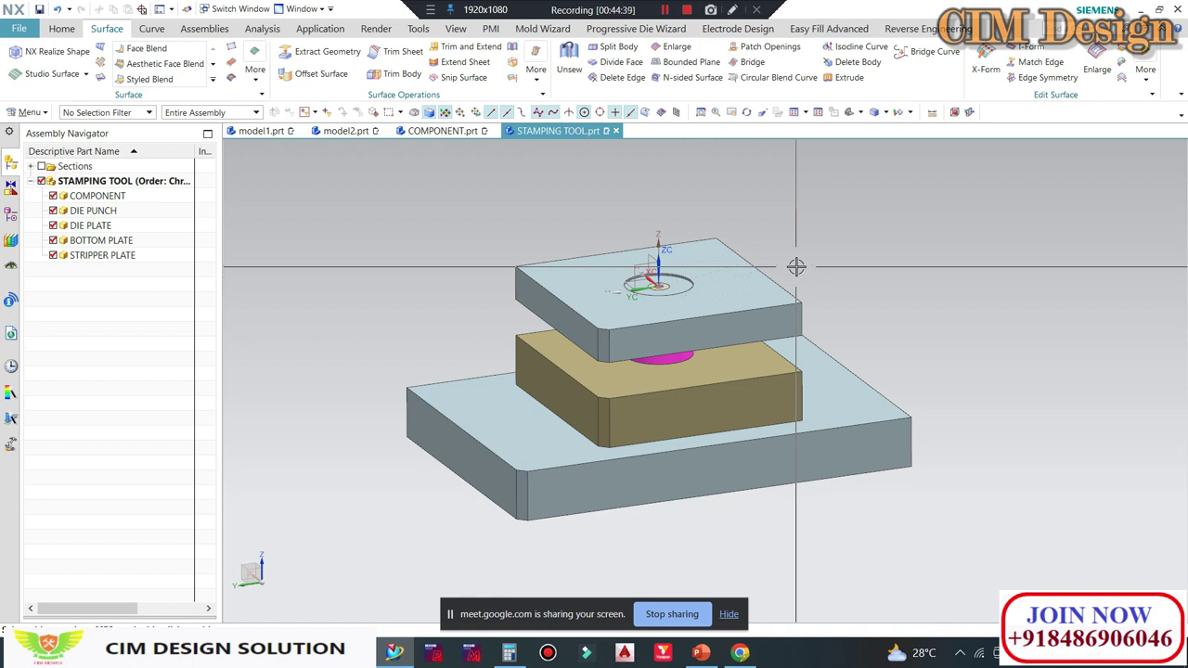
scroll(667, 317, up, 2)
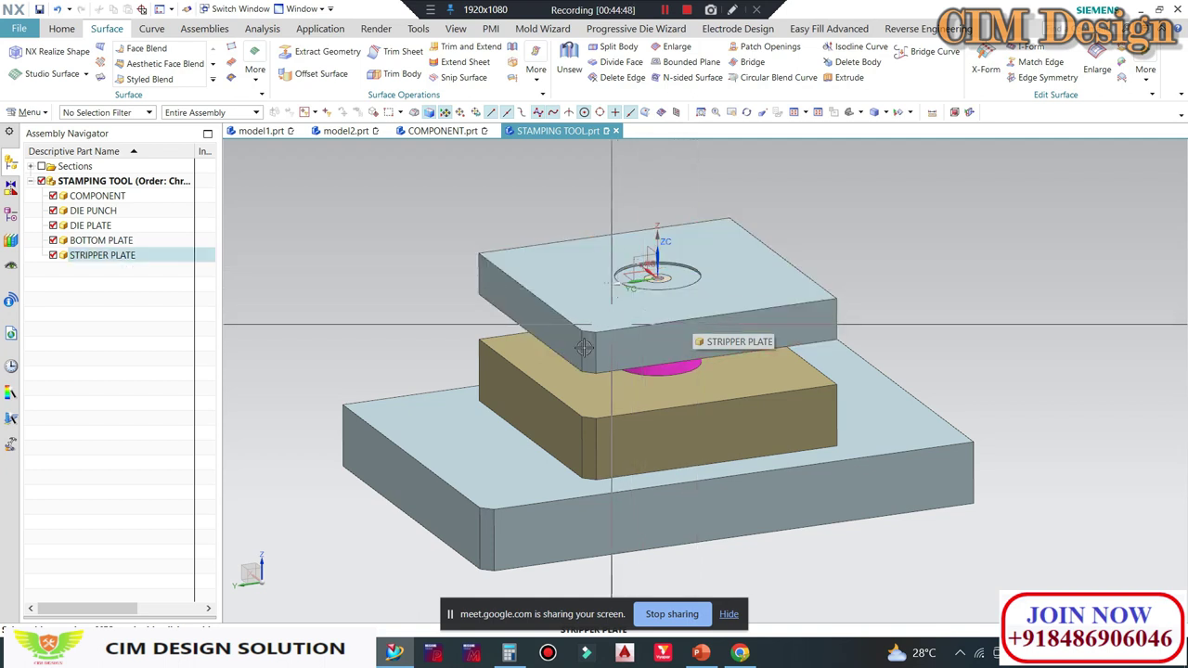
key(ctrl+alt+l)
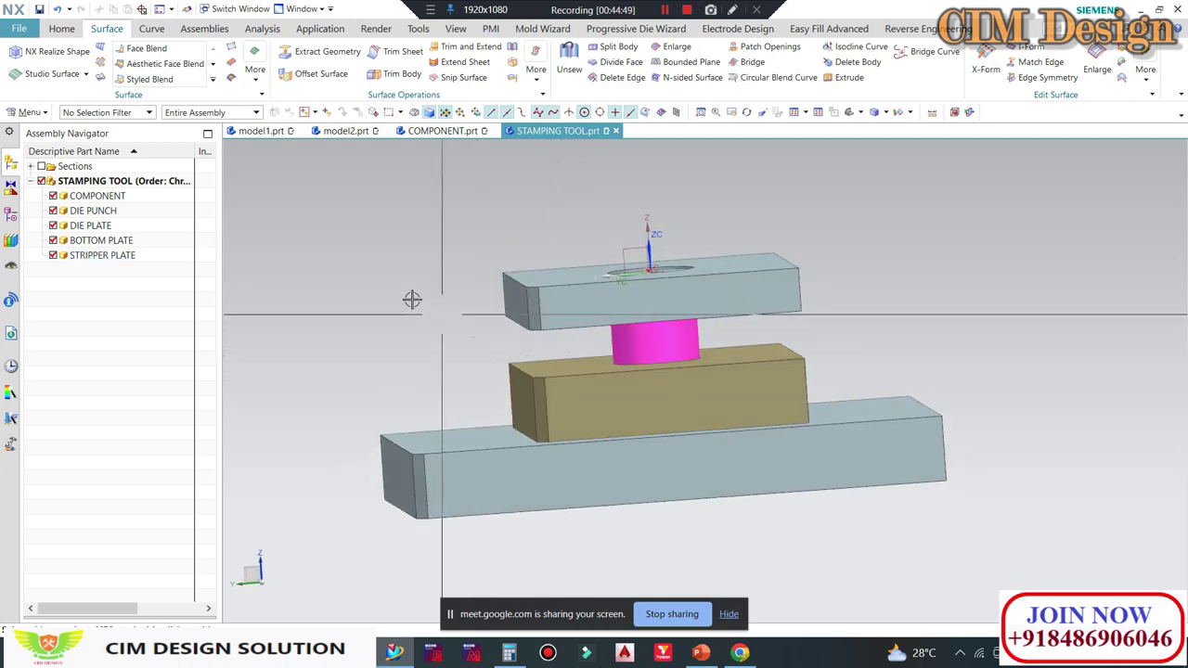
middle_drag(445, 340, 440, 282)
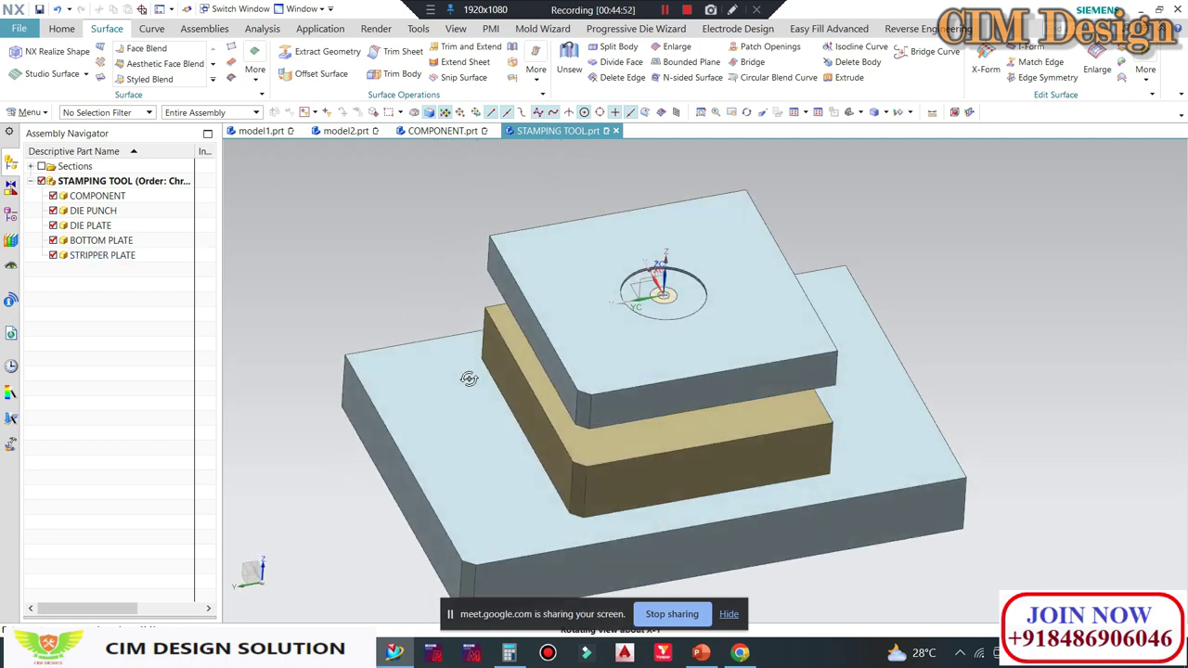
key(F8)
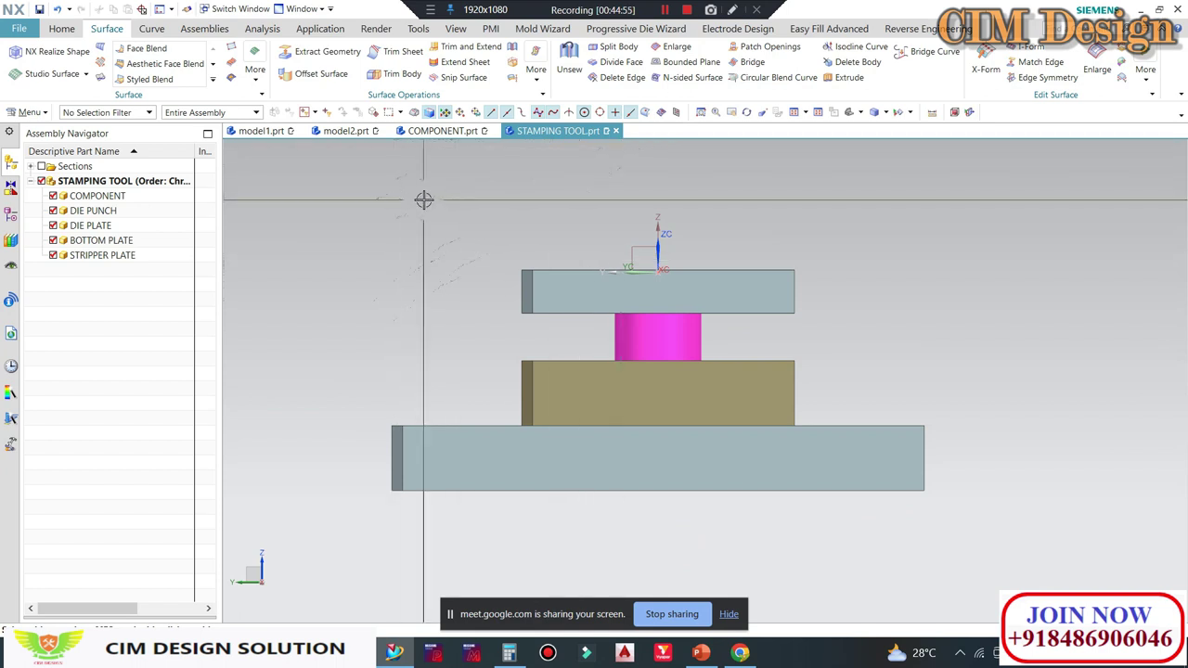
key(Home)
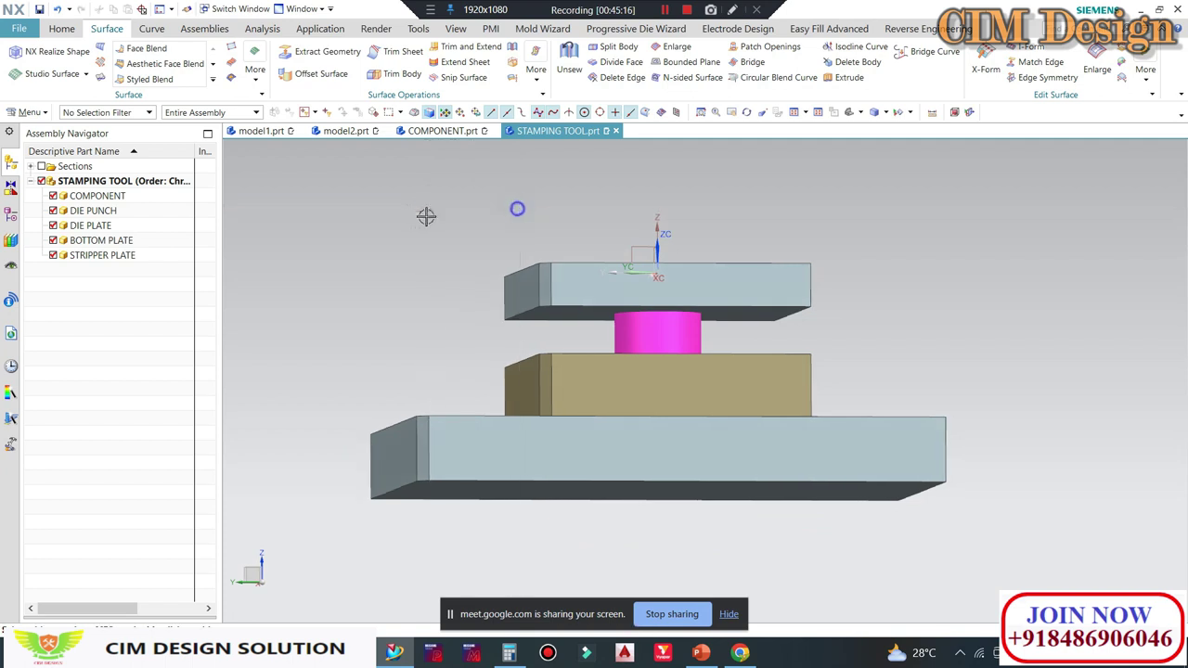
middle_drag(427, 204, 628, 266)
Step: Switch to model1.prt and rotate the die section into an angled 3D view
click(263, 131)
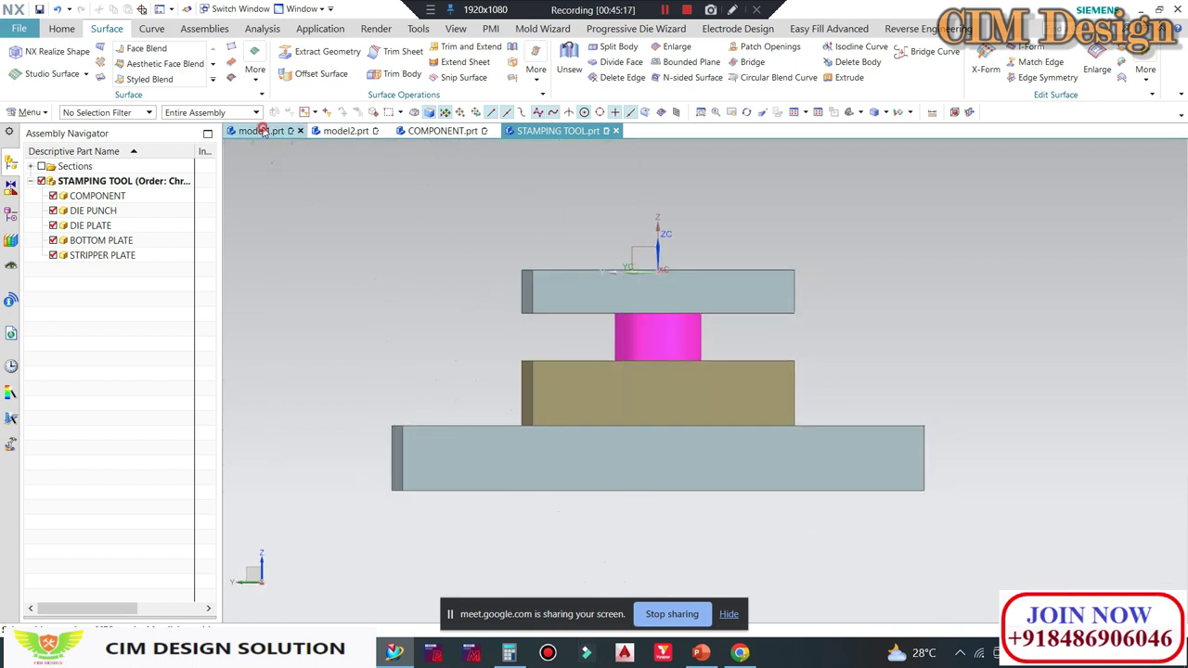
scroll(578, 372, up, 2)
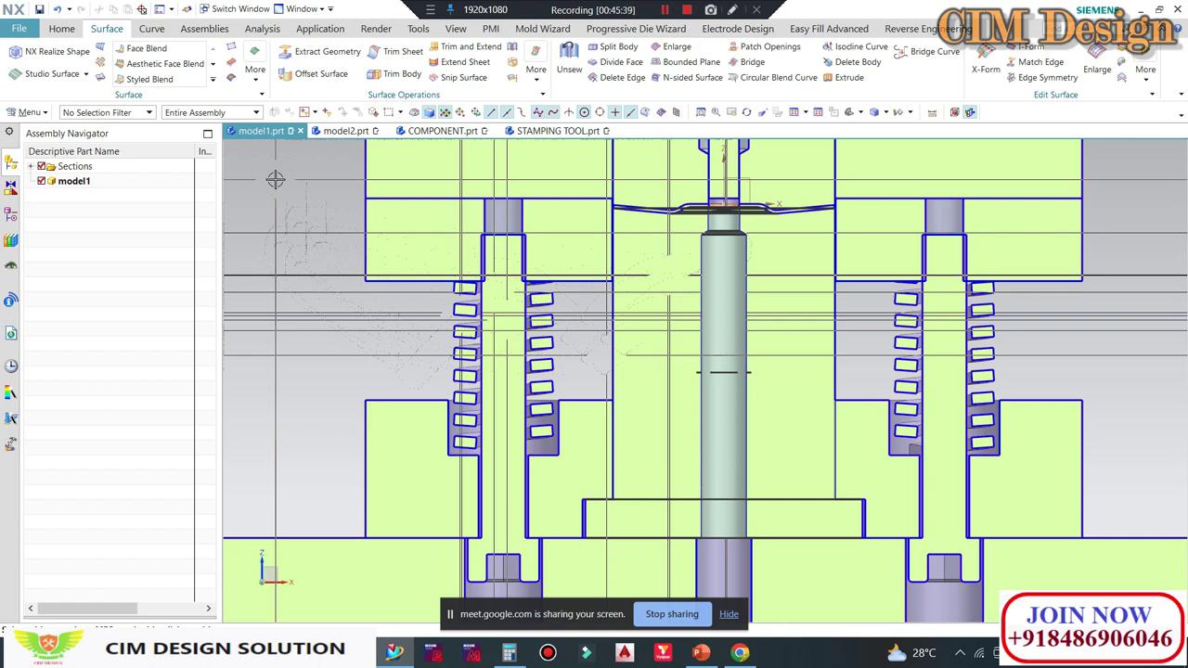
middle_drag(650, 306, 794, 259)
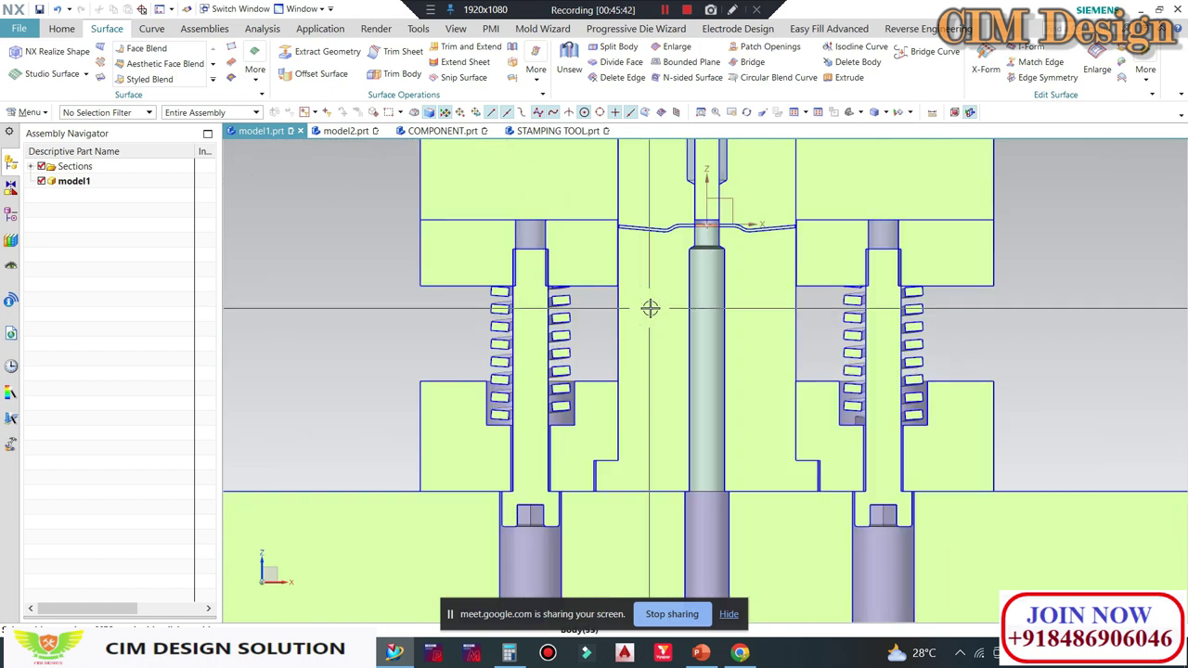
Step: Zoom in on the central pin and strip, then bring the Google Meet call forward
scroll(794, 259, up, 1)
scroll(798, 246, up, 2)
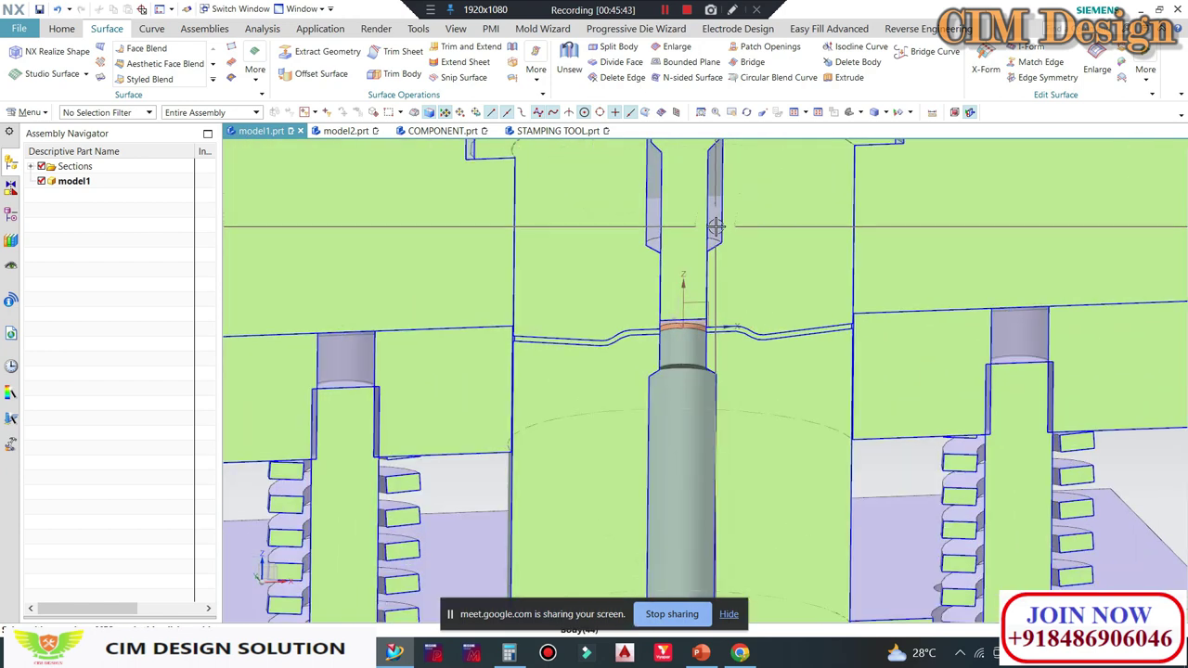
scroll(801, 237, up, 2)
scroll(805, 226, up, 1)
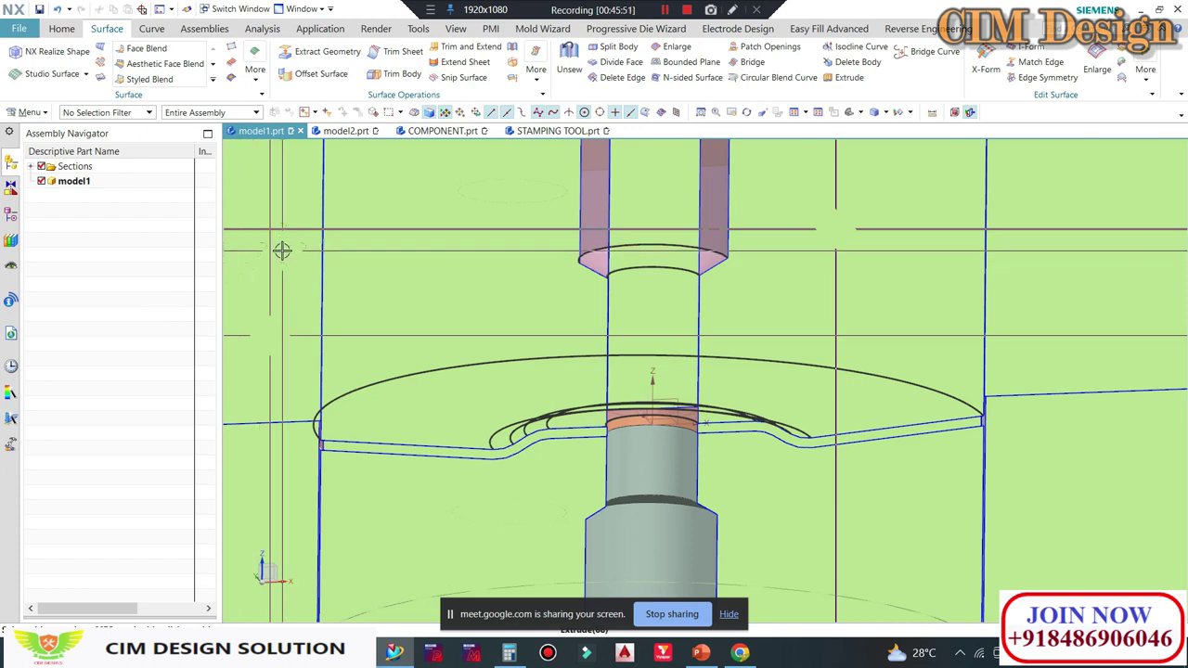
scroll(597, 213, down, 1)
scroll(640, 307, down, 2)
scroll(706, 309, down, 1)
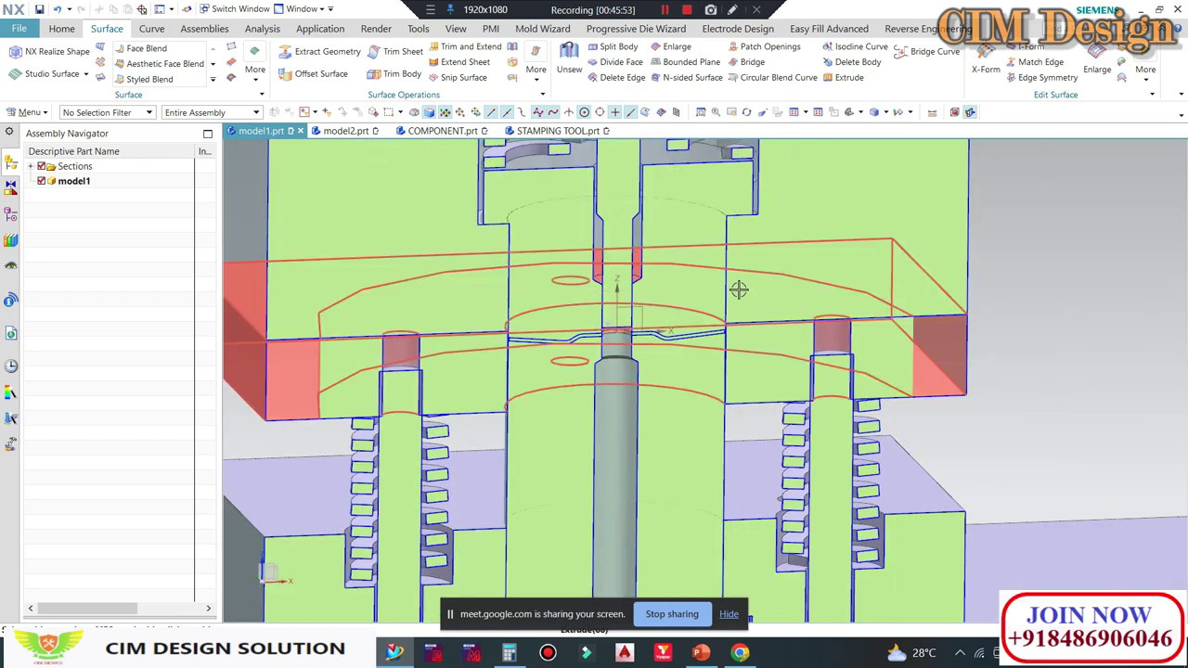
scroll(1064, 210, down, 2)
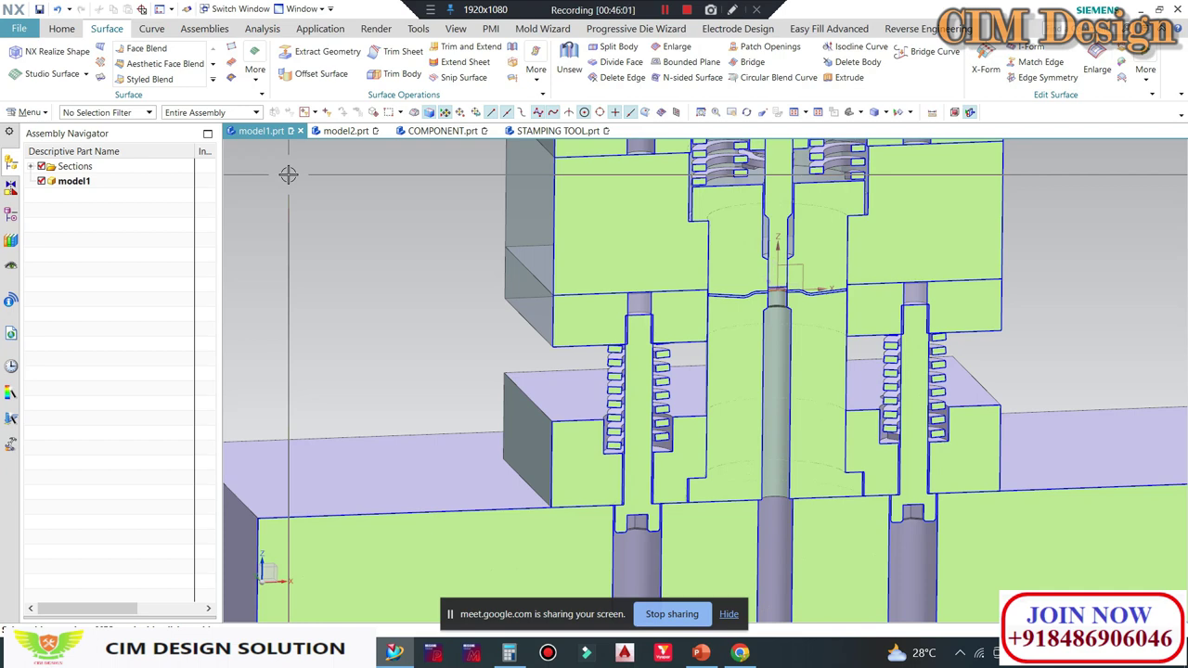
click(739, 653)
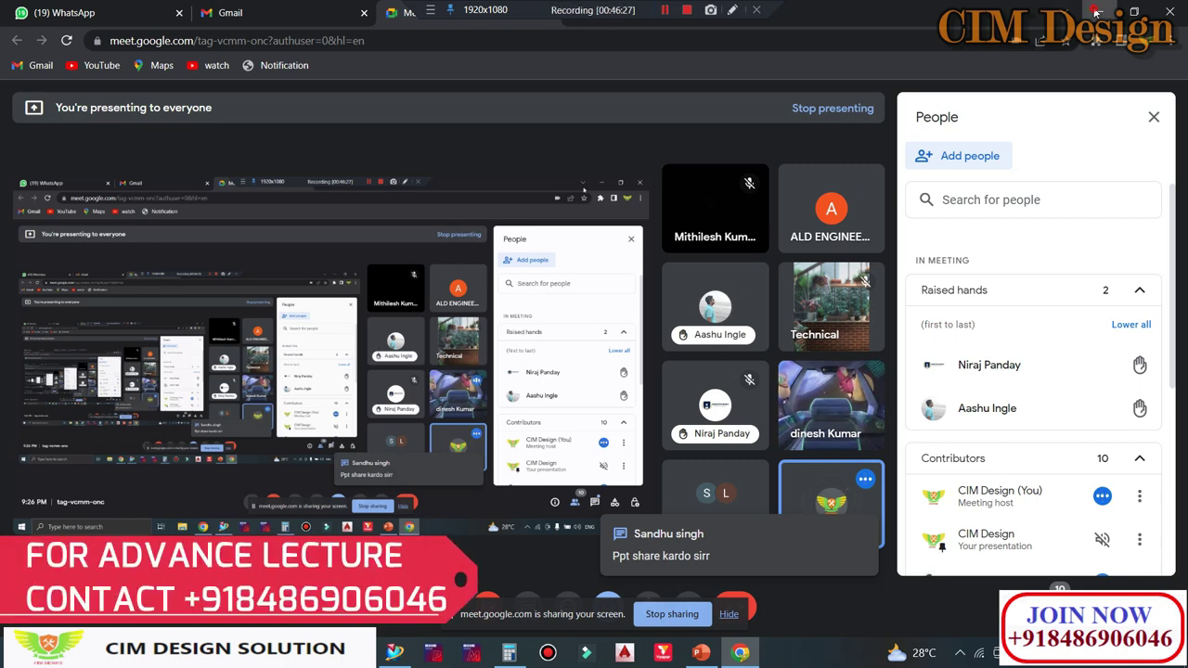
Step: Return to NX and orbit the model1 die section to isometric and other angles
key(alt+Tab)
scroll(441, 311, down, 2)
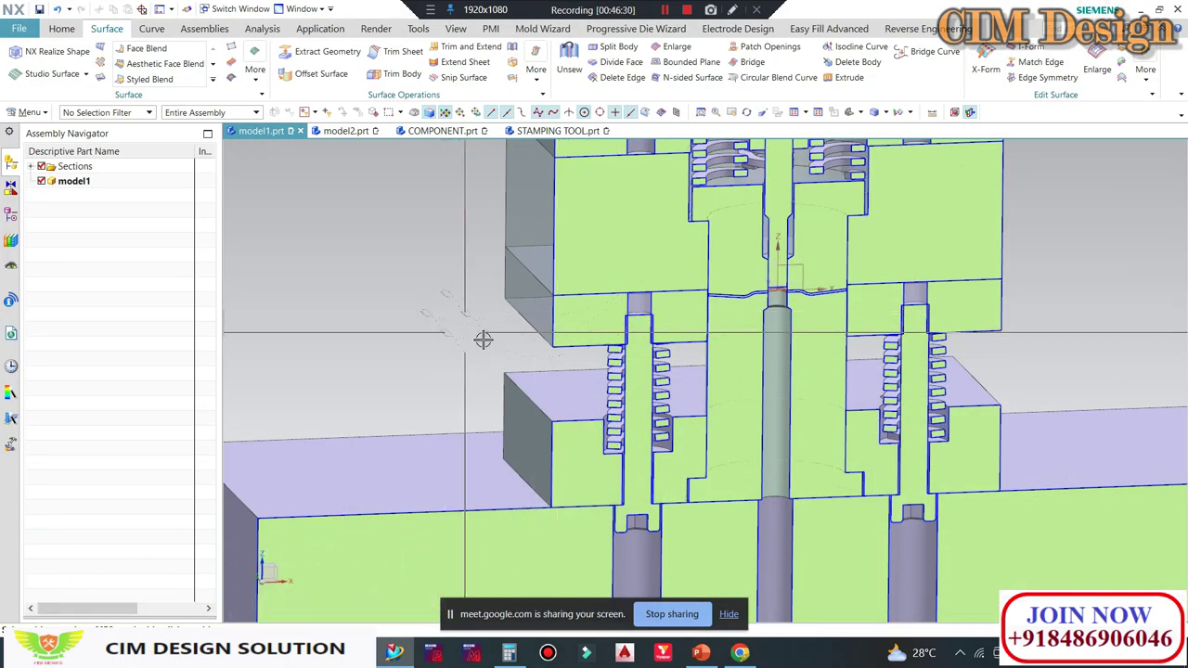
scroll(483, 337, down, 2)
scroll(504, 337, down, 2)
middle_drag(495, 310, 620, 330)
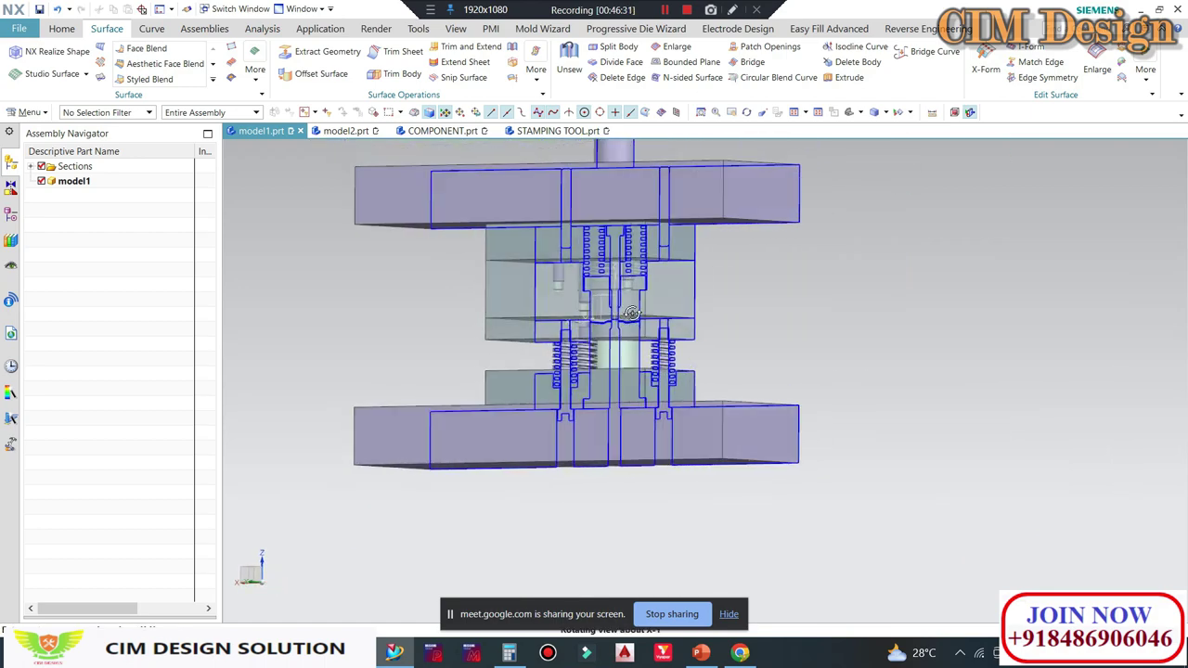
scroll(620, 330, up, 3)
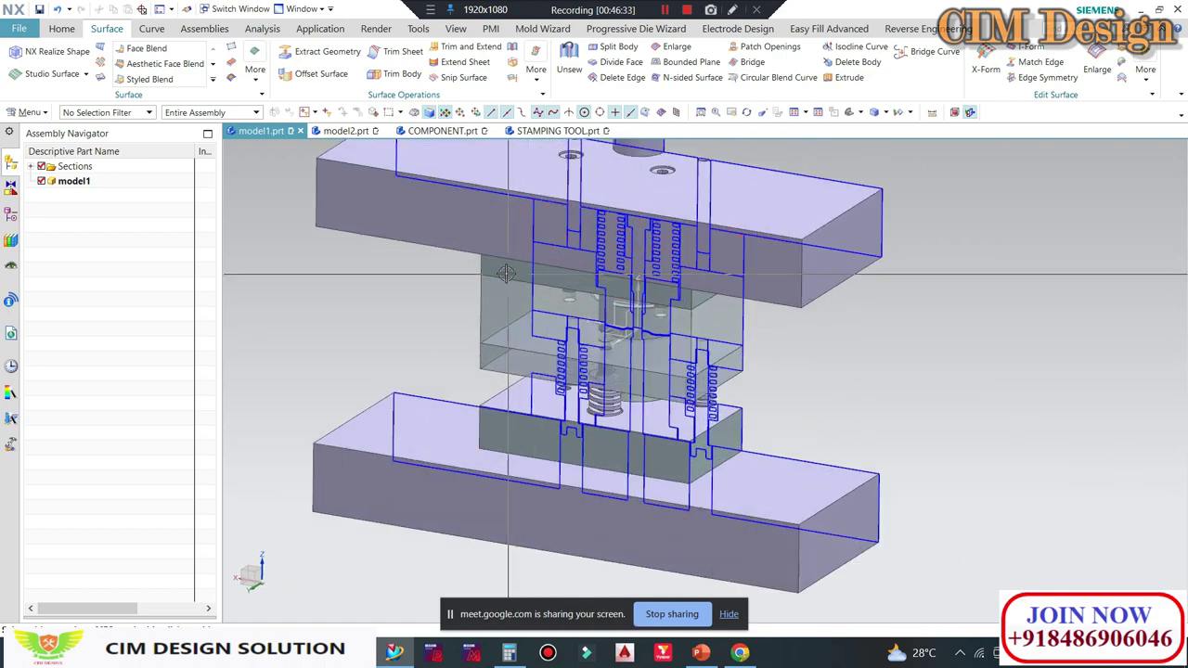
middle_drag(620, 330, 498, 269)
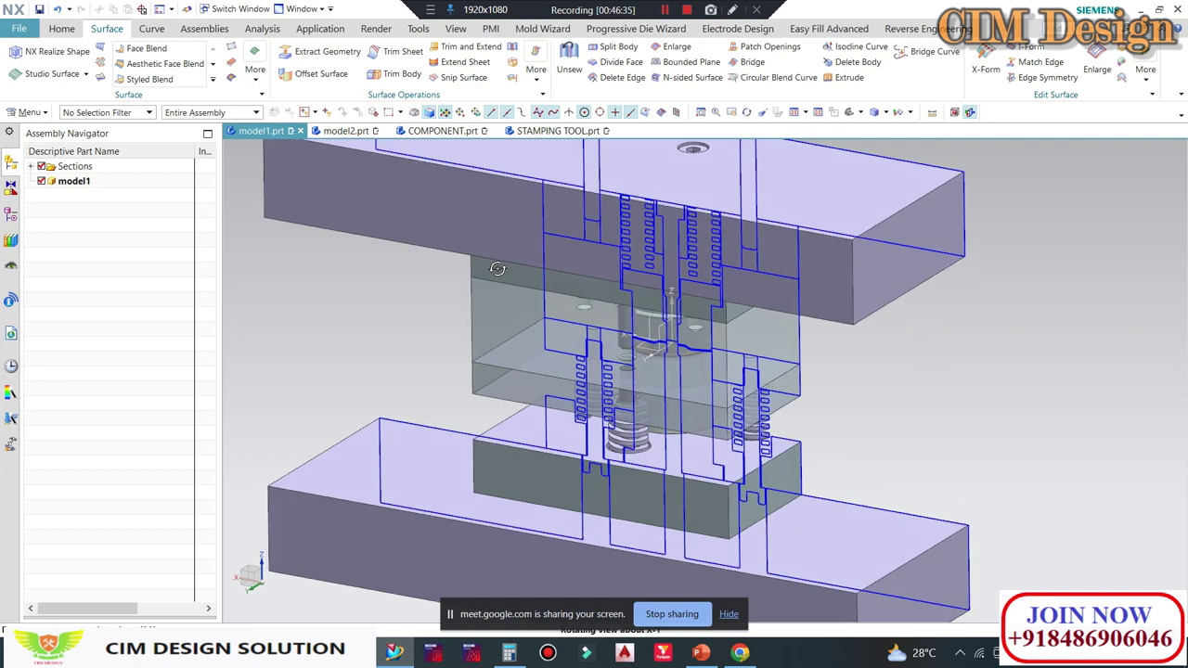
Step: Rotate the die section toward a front view, then bring the Google Meet call back
mouse_move(832, 353)
middle_down()
mouse_move(696, 332)
mouse_move(907, 336)
middle_up()
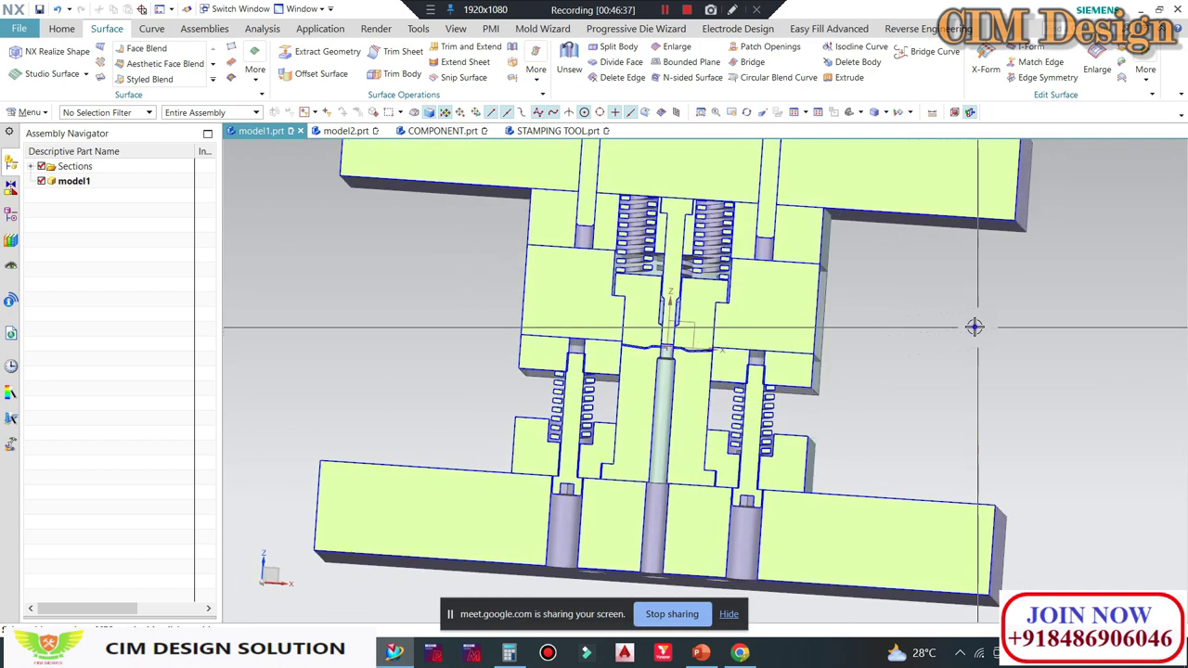
scroll(863, 303, up, 2)
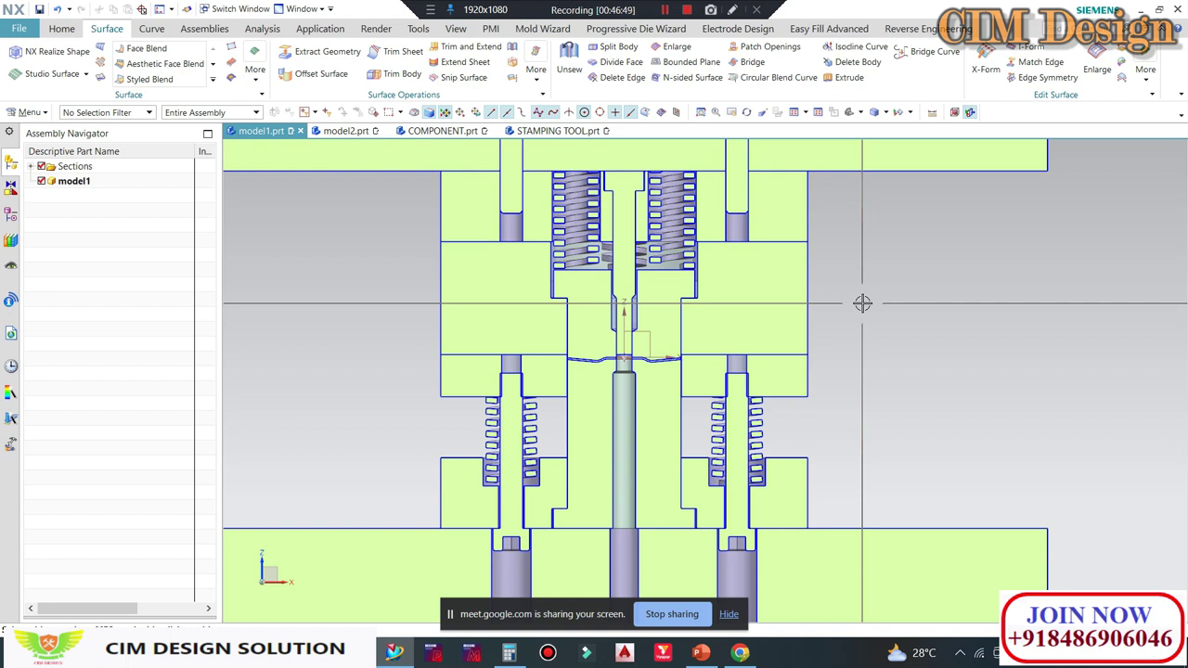
scroll(588, 347, down, 1)
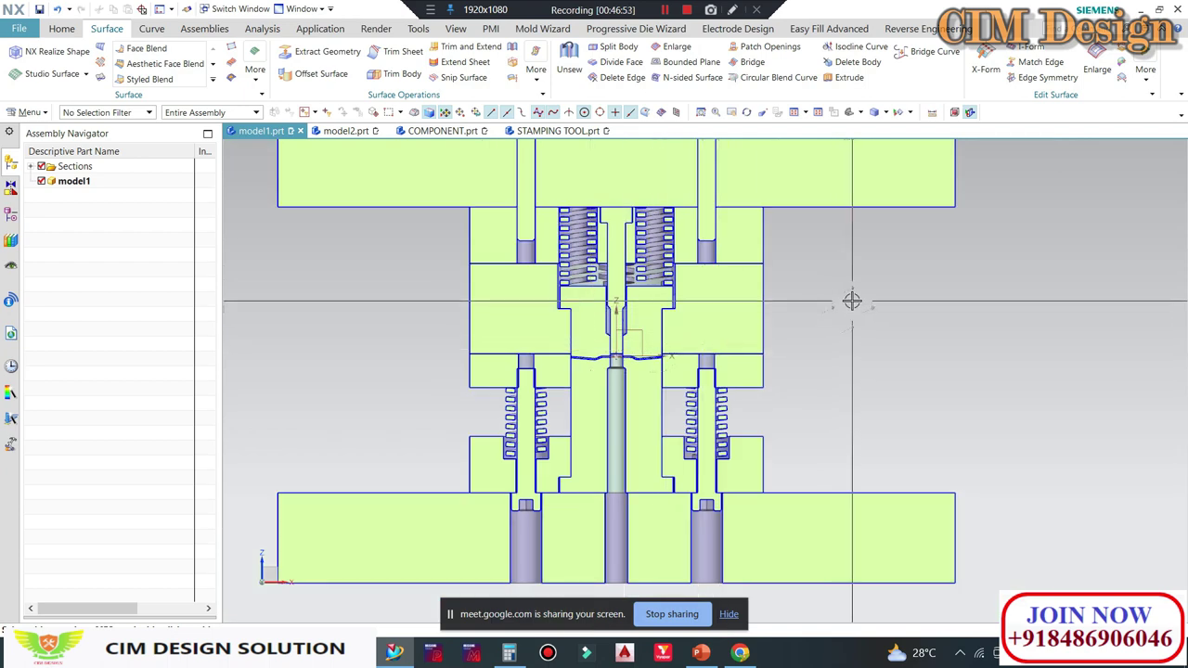
click(739, 652)
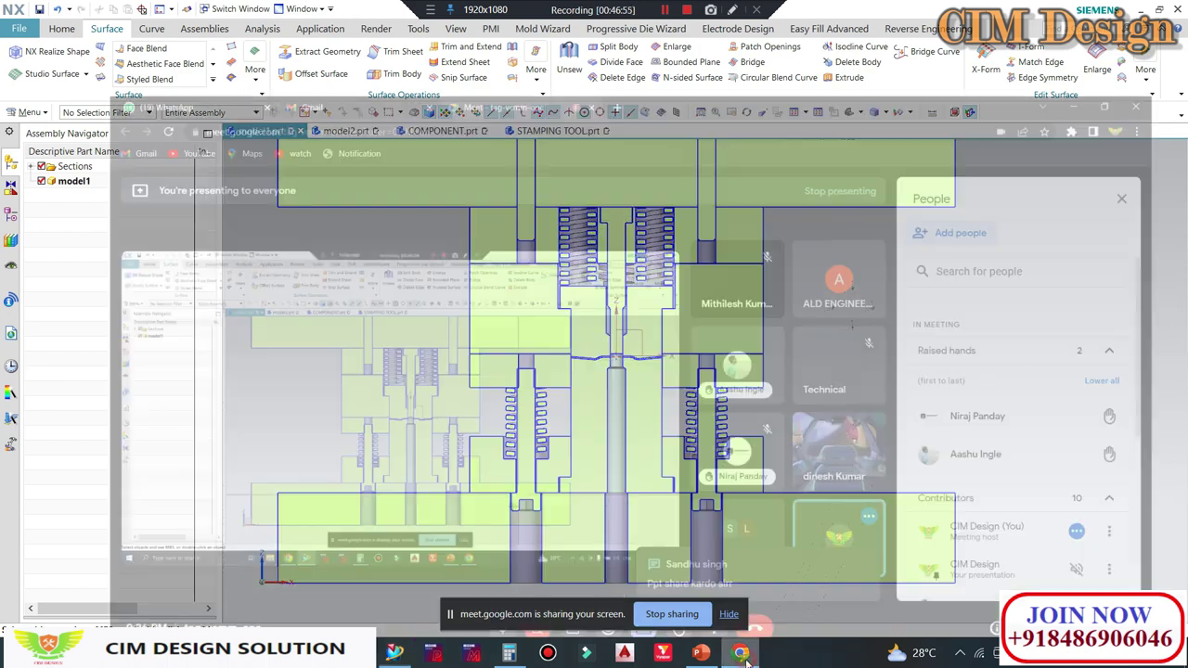